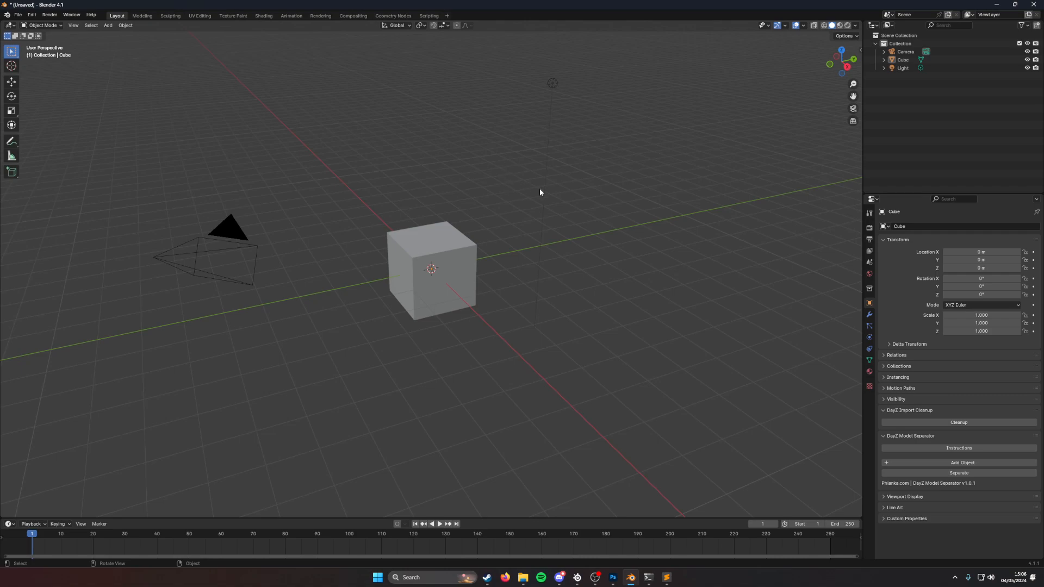
Step: Delete all default scene contents: the camera, cube, light and their collection
{"action": "key", "text": "a"}
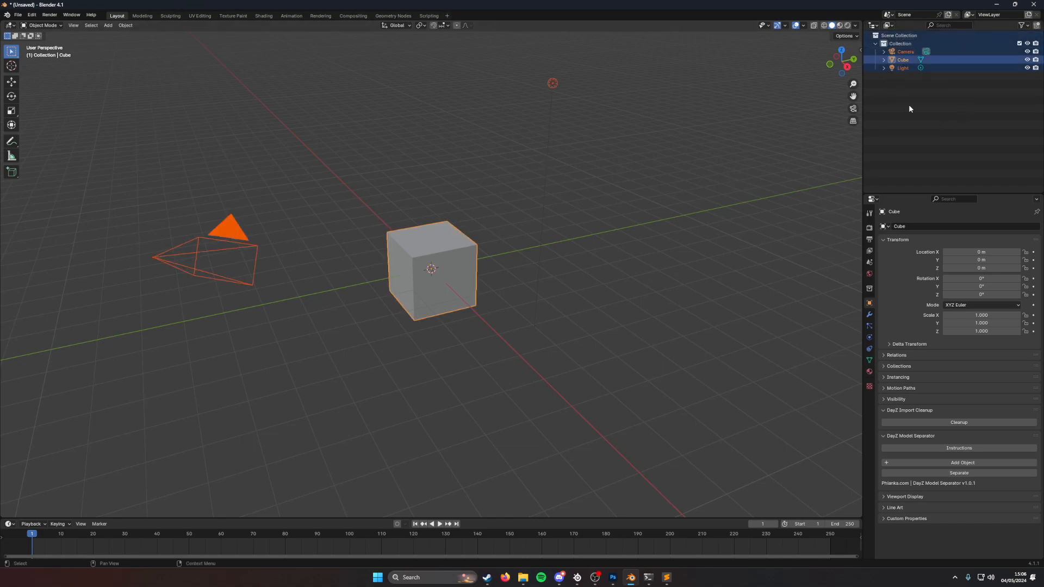
{"action": "key", "text": "Delete"}
{"action": "key", "text": "Delete"}
{"action": "key", "text": "Delete"}
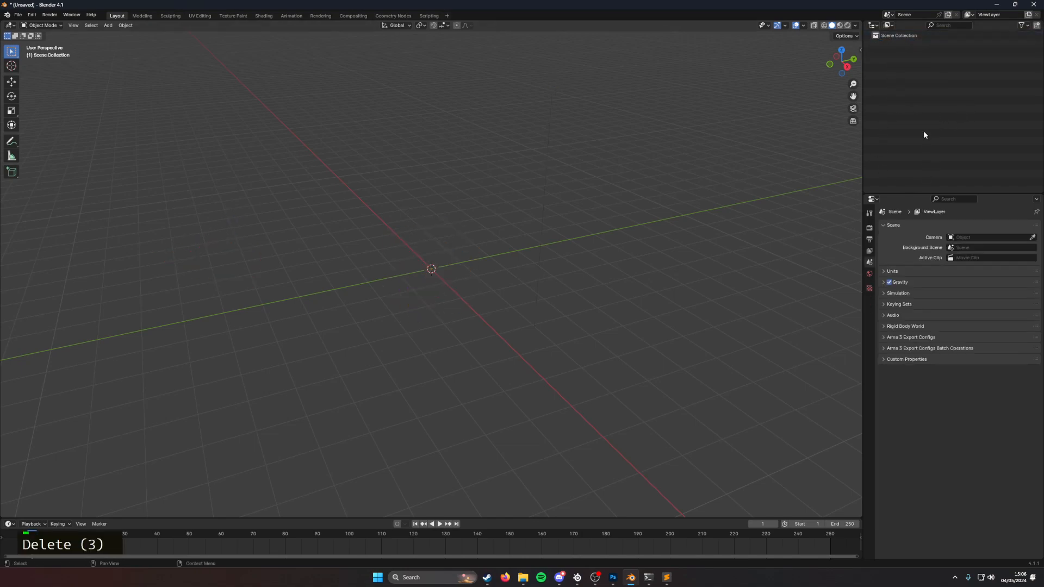
Step: Import the Class Rev_AR15 collection into the scene from the RevGuns category of the Collections Catalogue
{"action": "left_click", "coordinate": [869, 213]}
{"action": "scroll", "coordinate": [882, 266], "scroll_direction": "down", "scroll_amount": 3}
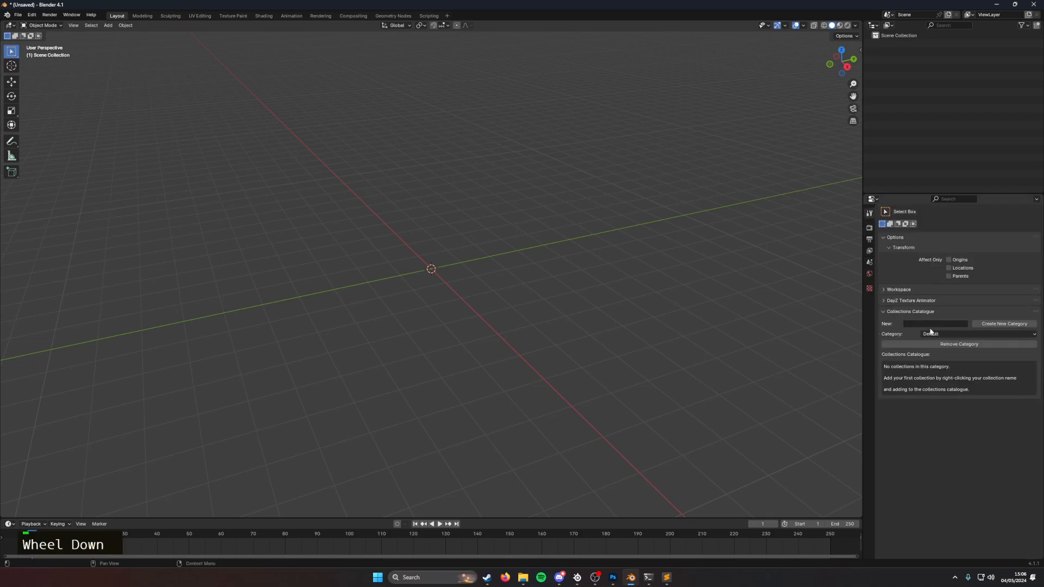
{"action": "left_click", "coordinate": [937, 333]}
{"action": "left_click", "coordinate": [943, 358]}
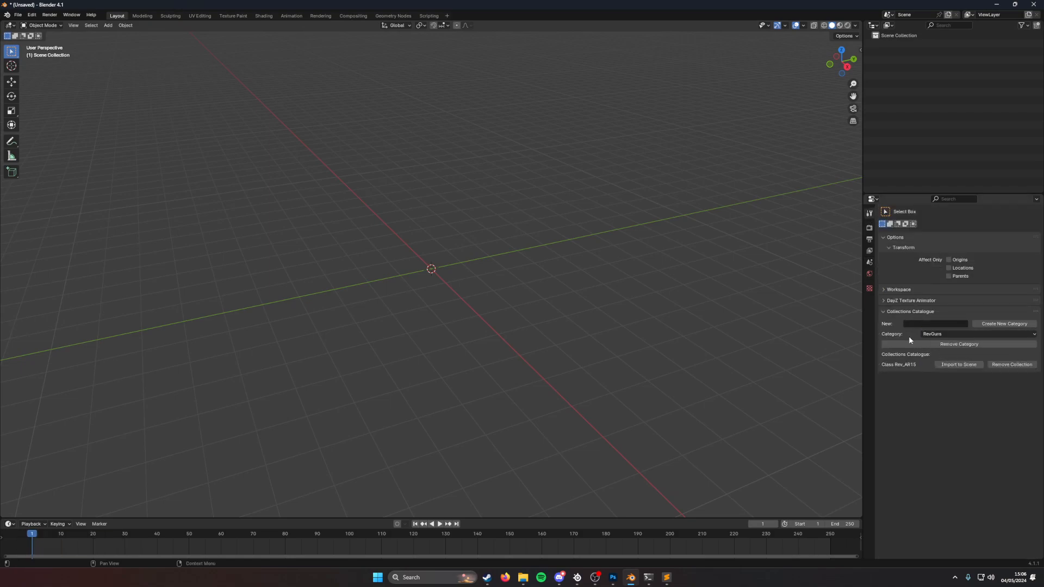
{"action": "left_click", "coordinate": [952, 365]}
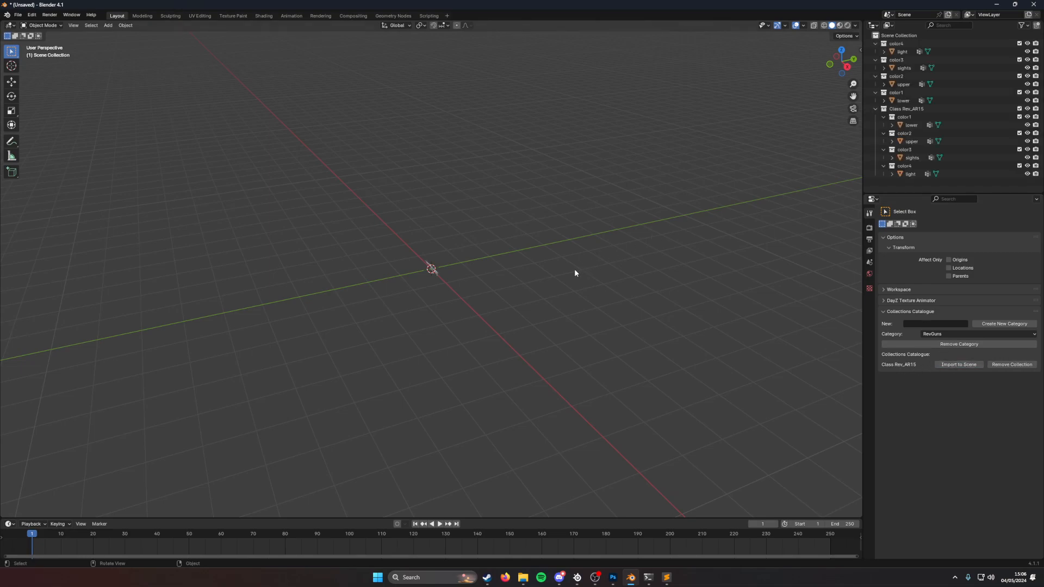
Step: Try to unlink the duplicate color1 to color4 collections outside Class Rev_AR15 all at once
{"action": "left_click", "coordinate": [911, 141]}
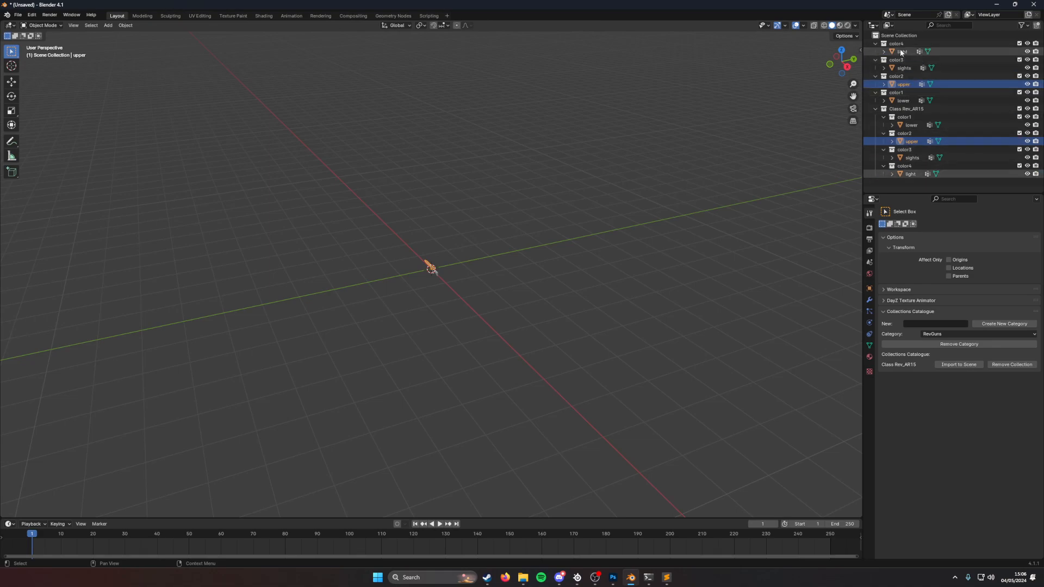
{"action": "left_click", "coordinate": [898, 109]}
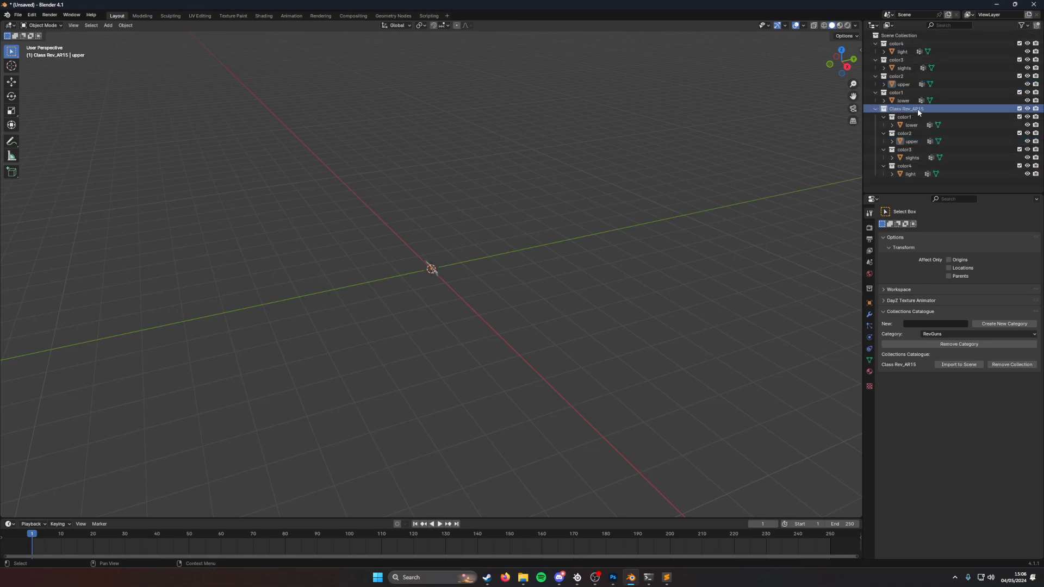
{"action": "left_click", "coordinate": [903, 101]}
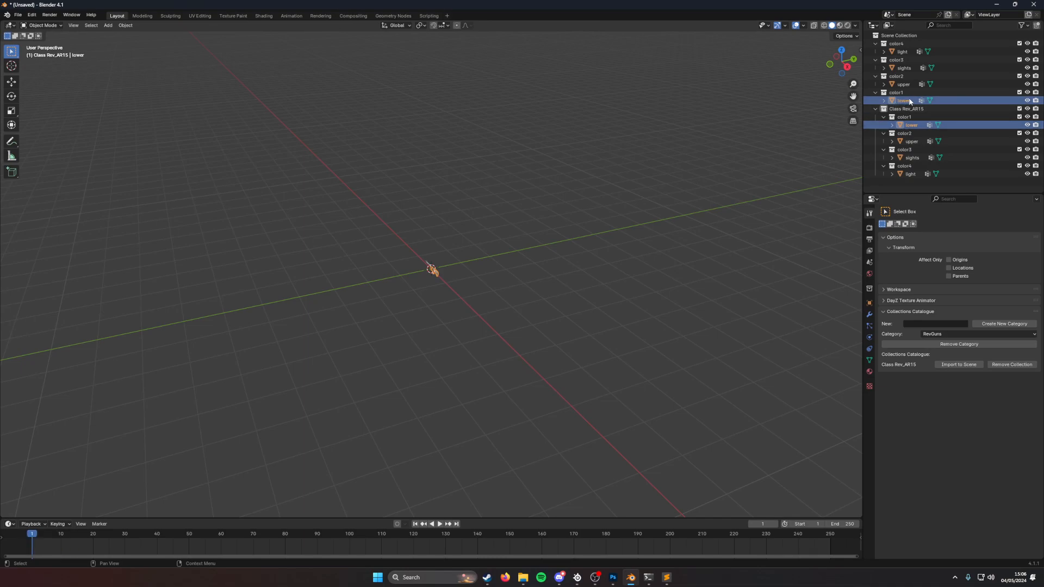
{"action": "left_click", "coordinate": [903, 43], "text": "shift"}
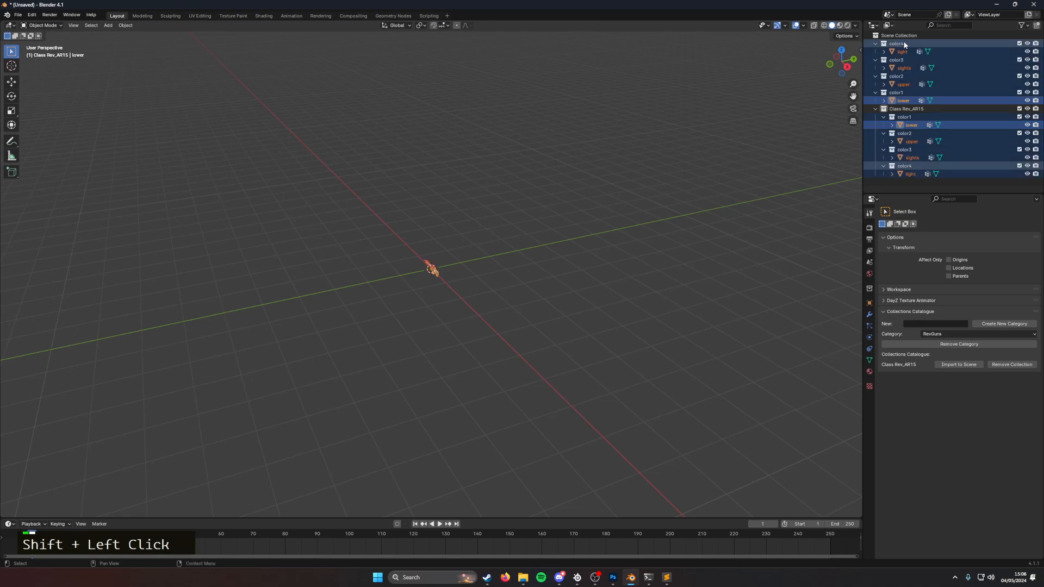
{"action": "right_click", "coordinate": [904, 44]}
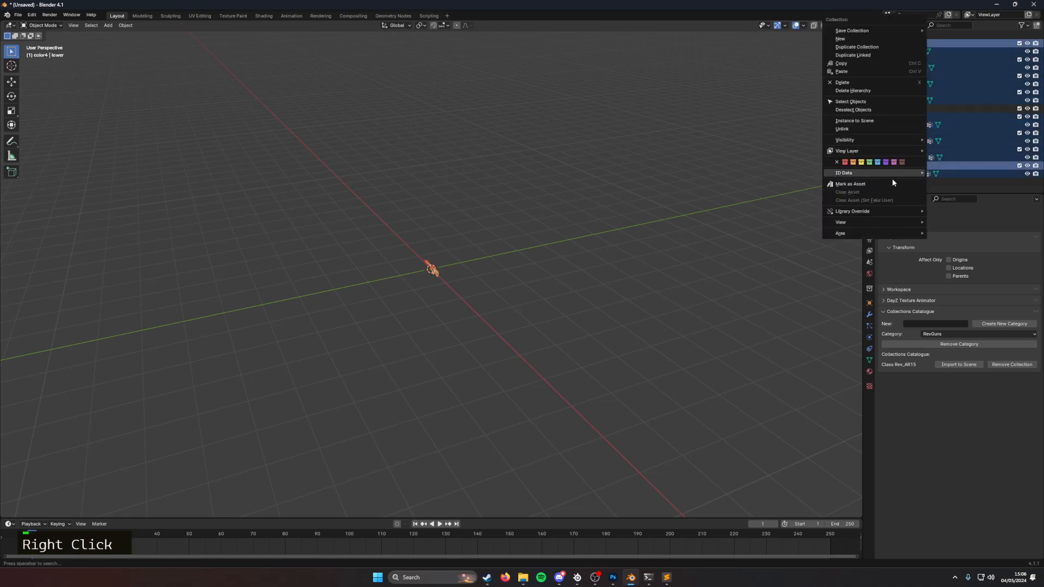
{"action": "mouse_move", "coordinate": [896, 173]}
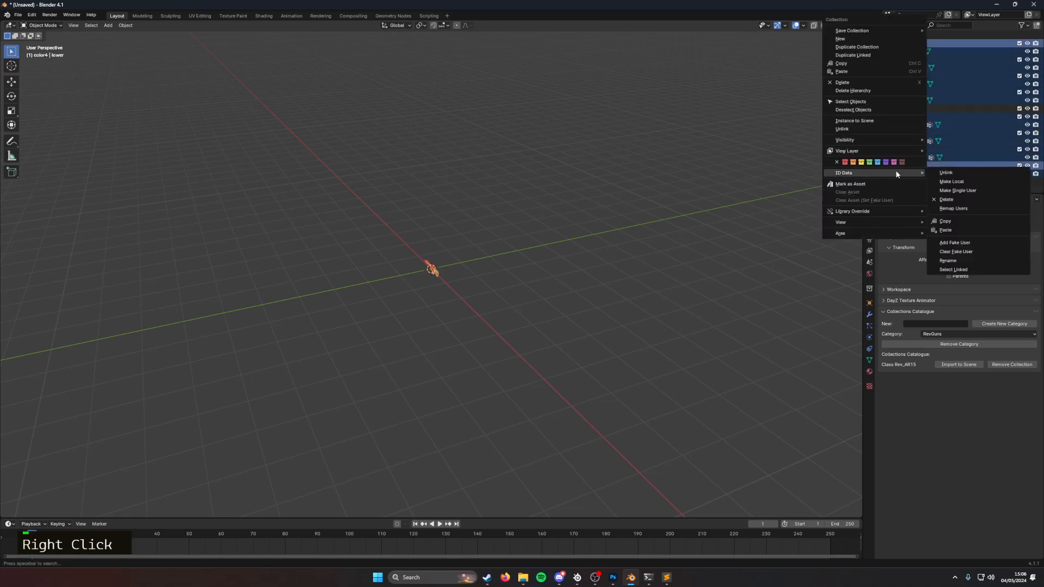
{"action": "left_click", "coordinate": [945, 173]}
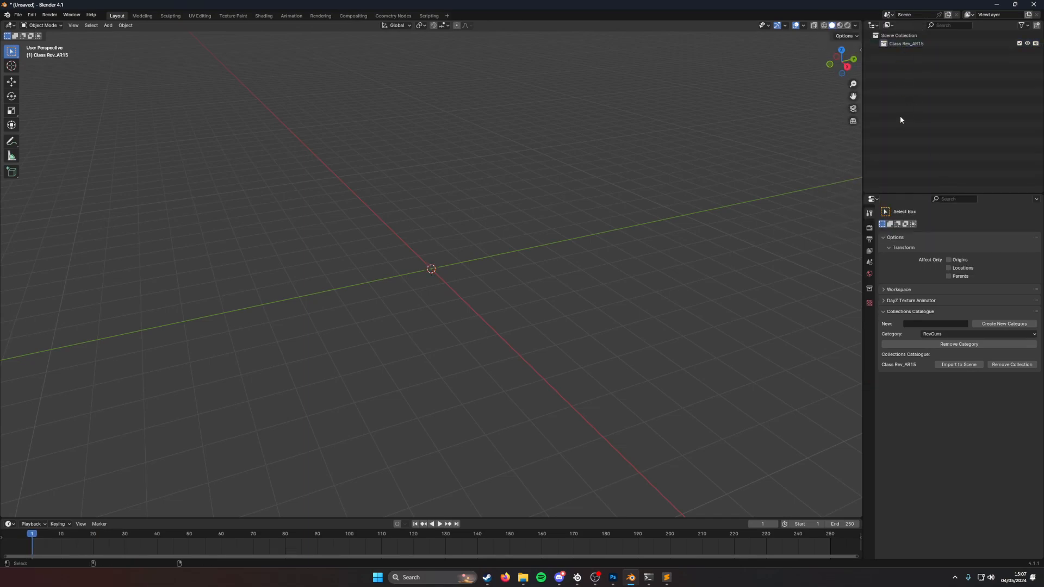
Step: Undo the bulk unlinking of the color collections
{"action": "key", "text": "ctrl+z"}
{"action": "key", "text": "ctrl+z"}
{"action": "key", "text": "ctrl+z"}
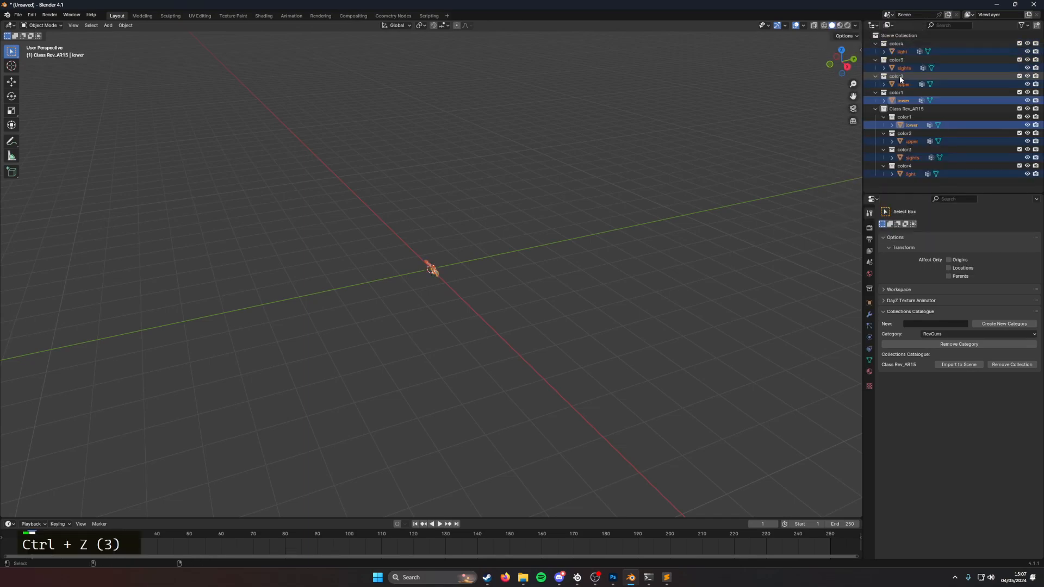
Step: Unlink the duplicate color4 and color3 collections that sit outside Class Rev_AR15, one at a time
{"action": "double_click", "coordinate": [903, 44]}
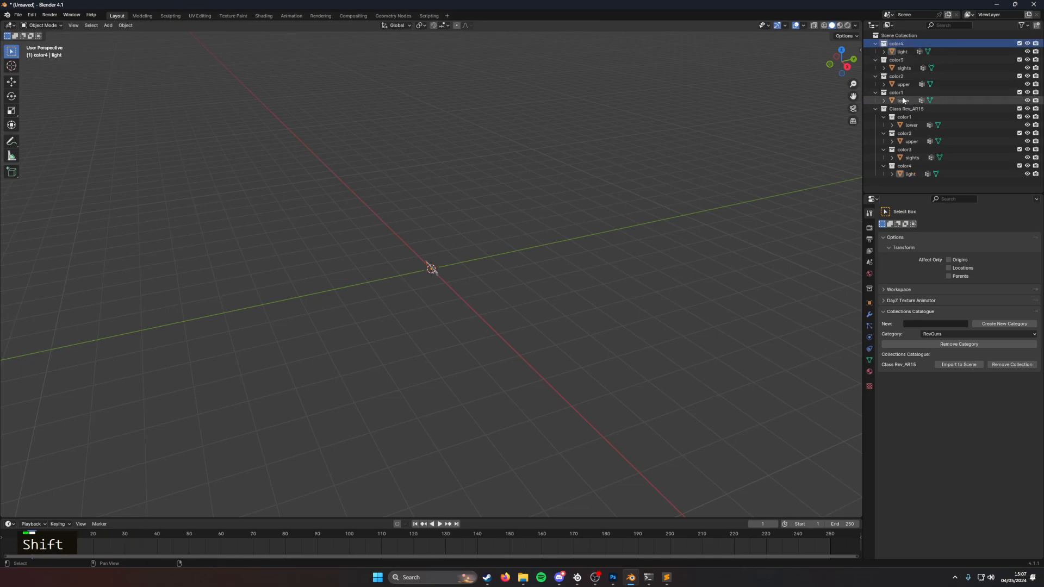
{"action": "left_click", "coordinate": [900, 98], "text": "shift"}
{"action": "left_click", "coordinate": [902, 101]}
{"action": "left_click", "coordinate": [903, 46]}
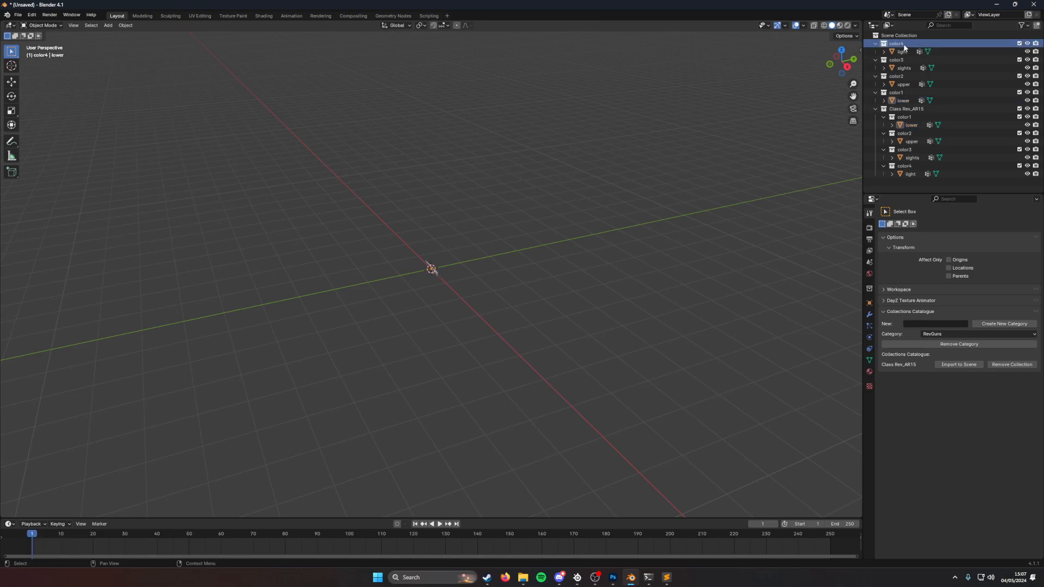
{"action": "right_click", "coordinate": [902, 45]}
{"action": "mouse_move", "coordinate": [899, 172]}
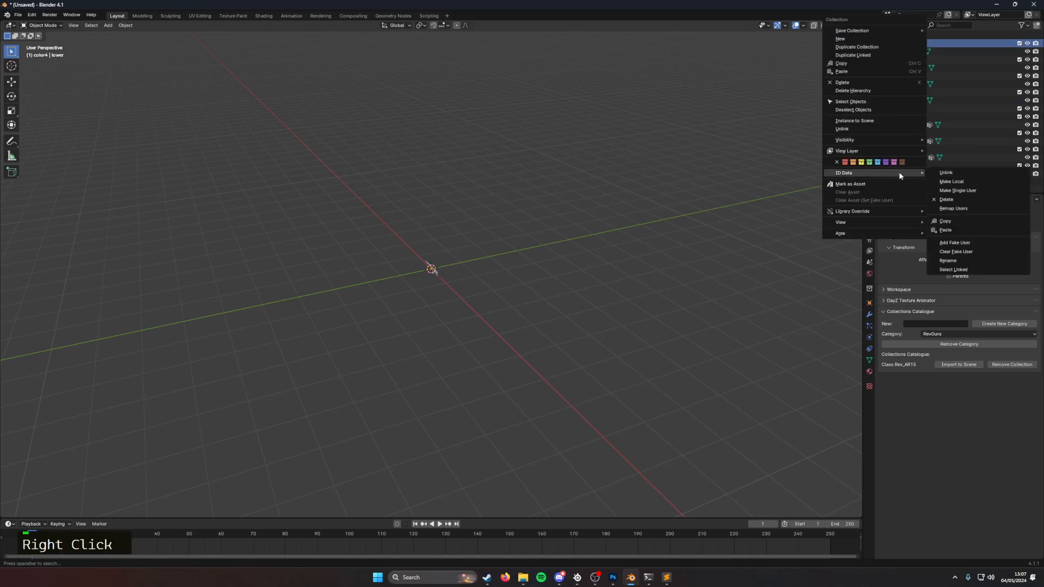
{"action": "left_click", "coordinate": [932, 173]}
{"action": "left_click", "coordinate": [895, 44]}
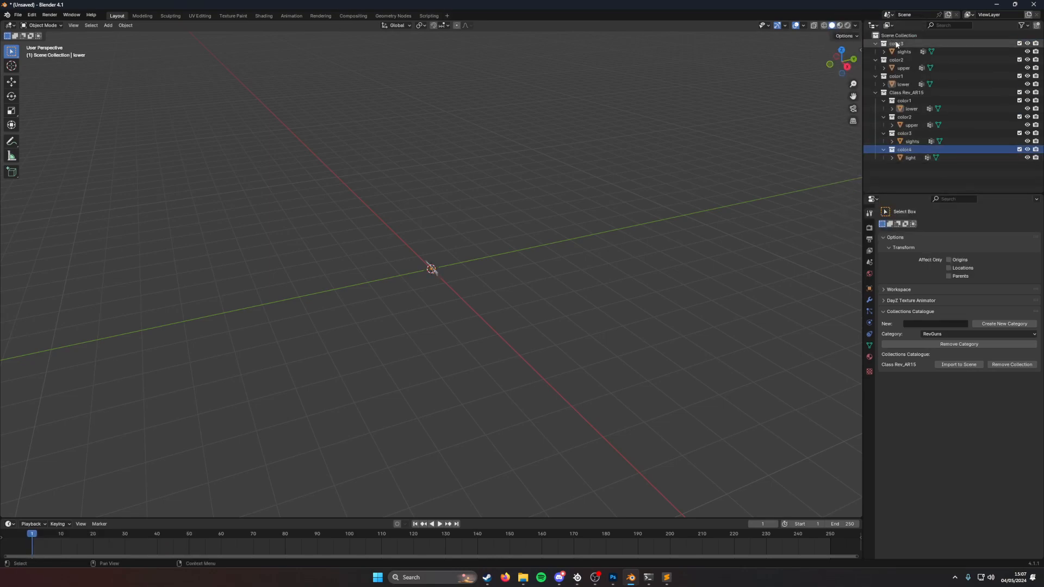
{"action": "right_click", "coordinate": [894, 42]}
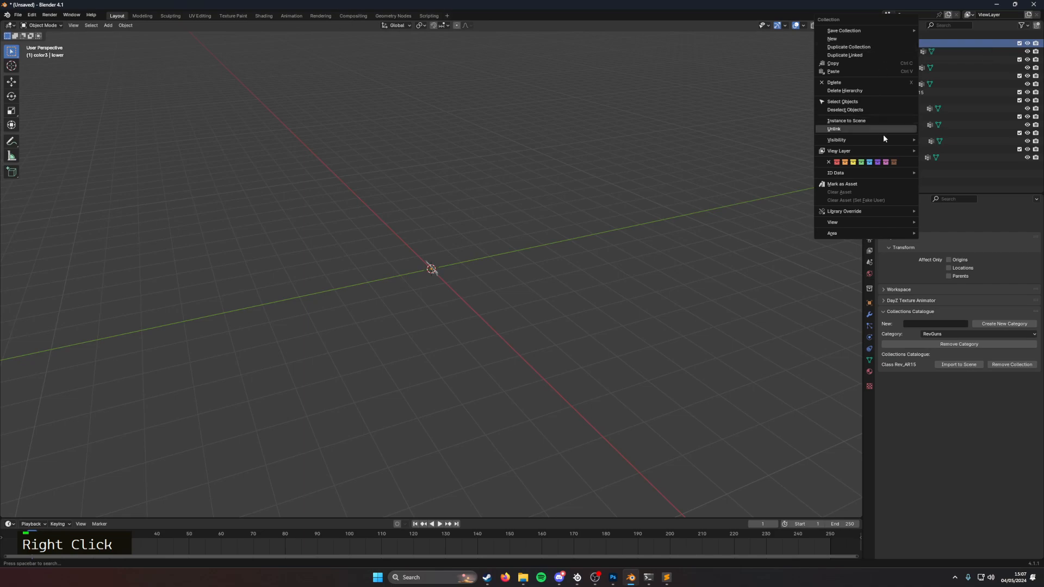
{"action": "mouse_move", "coordinate": [902, 172]}
{"action": "left_click", "coordinate": [935, 173]}
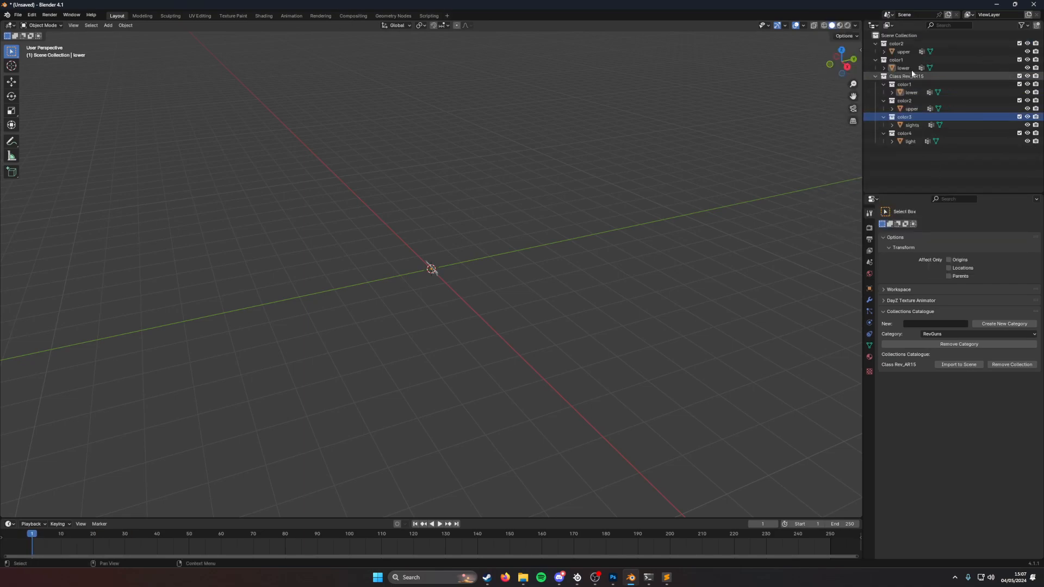
Step: Unlink the duplicate color2 and color1 collections that sit outside Class Rev_AR15
{"action": "left_click", "coordinate": [901, 43]}
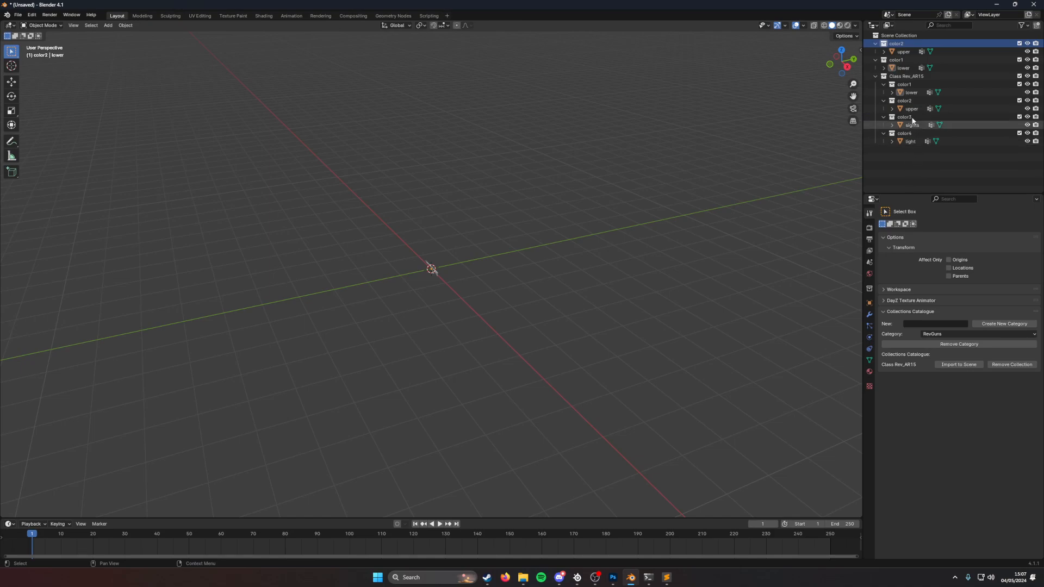
{"action": "right_click", "coordinate": [901, 41]}
{"action": "mouse_move", "coordinate": [902, 173]}
{"action": "left_click", "coordinate": [935, 173]}
{"action": "left_click", "coordinate": [902, 42]}
{"action": "right_click", "coordinate": [901, 41]}
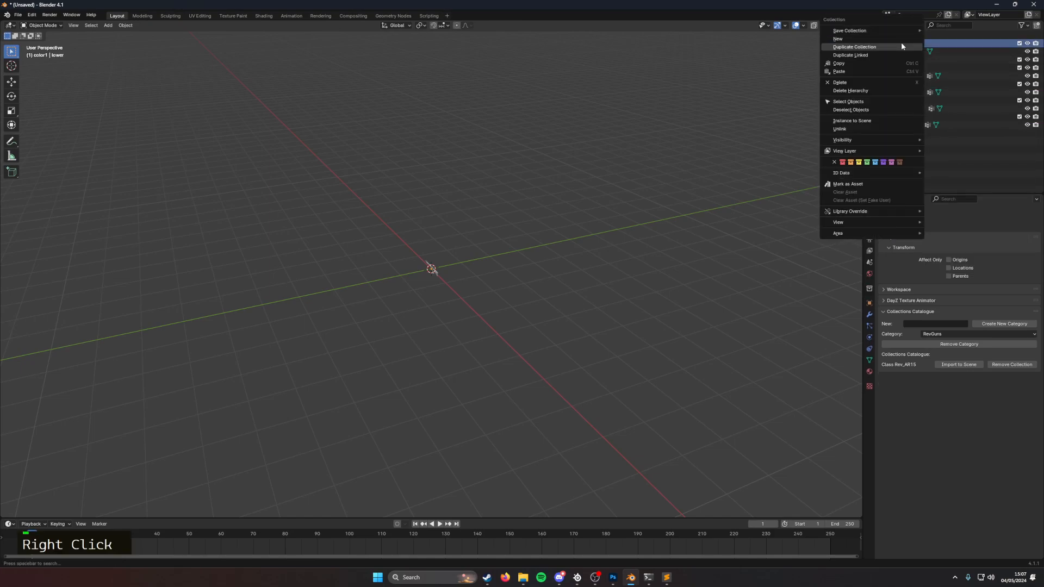
{"action": "mouse_move", "coordinate": [905, 174]}
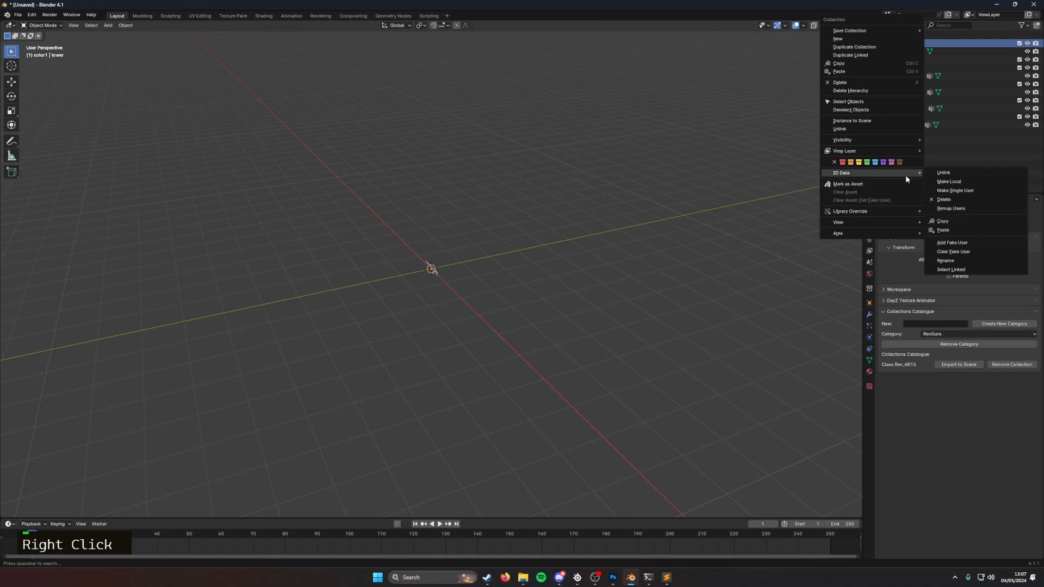
{"action": "left_click", "coordinate": [939, 175]}
Step: Select the upper object in Class Rev_AR15 and examine the gun model up close
{"action": "left_click", "coordinate": [902, 59]}
{"action": "double_click", "coordinate": [906, 109]}
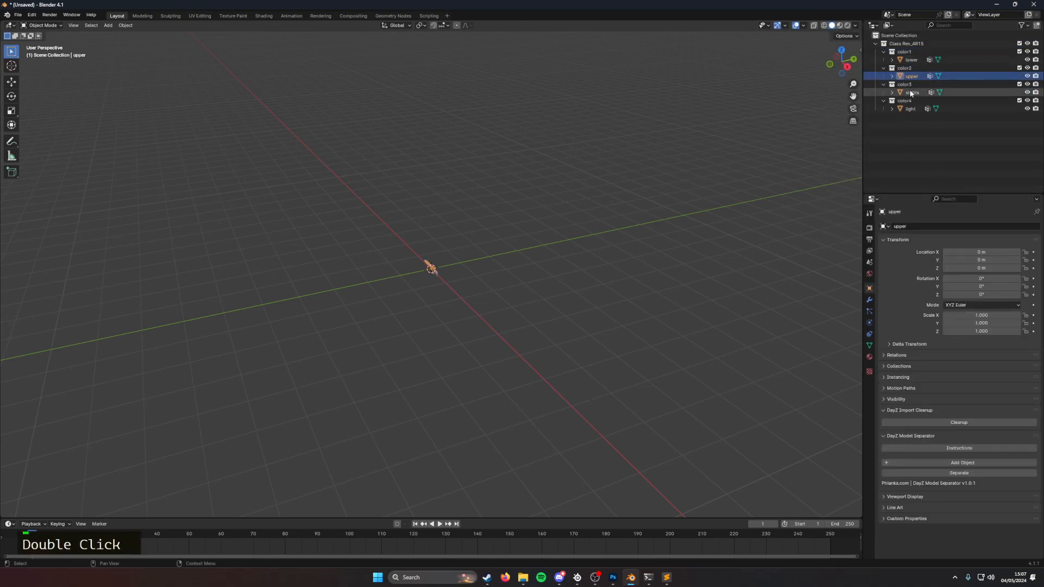
{"action": "scroll", "coordinate": [457, 294], "scroll_direction": "up", "scroll_amount": 13}
{"action": "middle_click_drag", "start_coordinate": [438, 302], "coordinate": [455, 318]}
{"action": "scroll", "coordinate": [467, 292], "scroll_direction": "up", "scroll_amount": 4}
{"action": "scroll", "coordinate": [466, 294], "scroll_direction": "down", "scroll_amount": 3}
Step: Switch to Firefox and open the texture browser page at phlanka.com/textures
{"action": "left_click", "coordinate": [505, 577]}
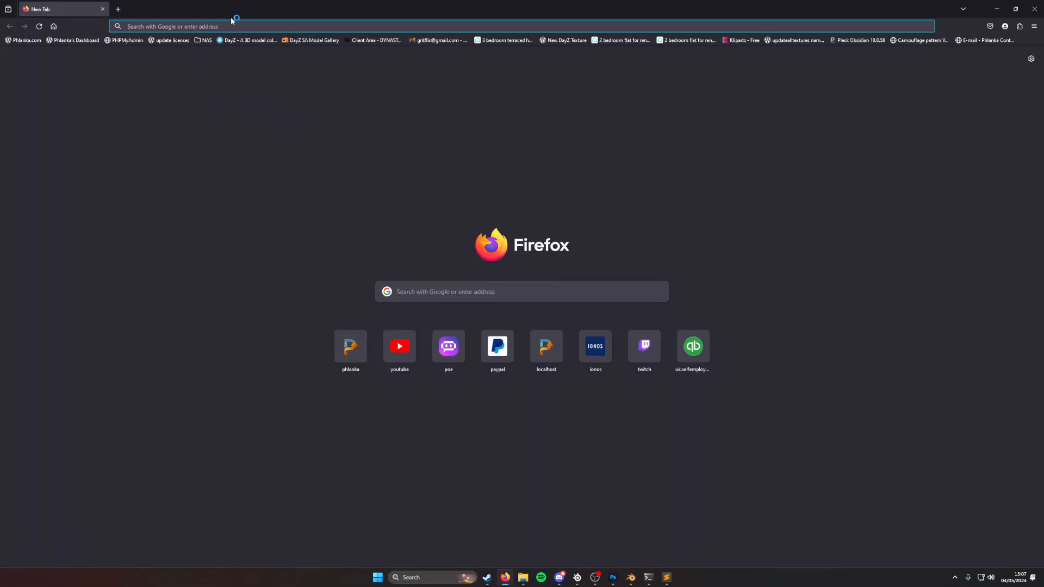
{"action": "left_click", "coordinate": [230, 24]}
{"action": "type", "text": "phlanka.com/"}
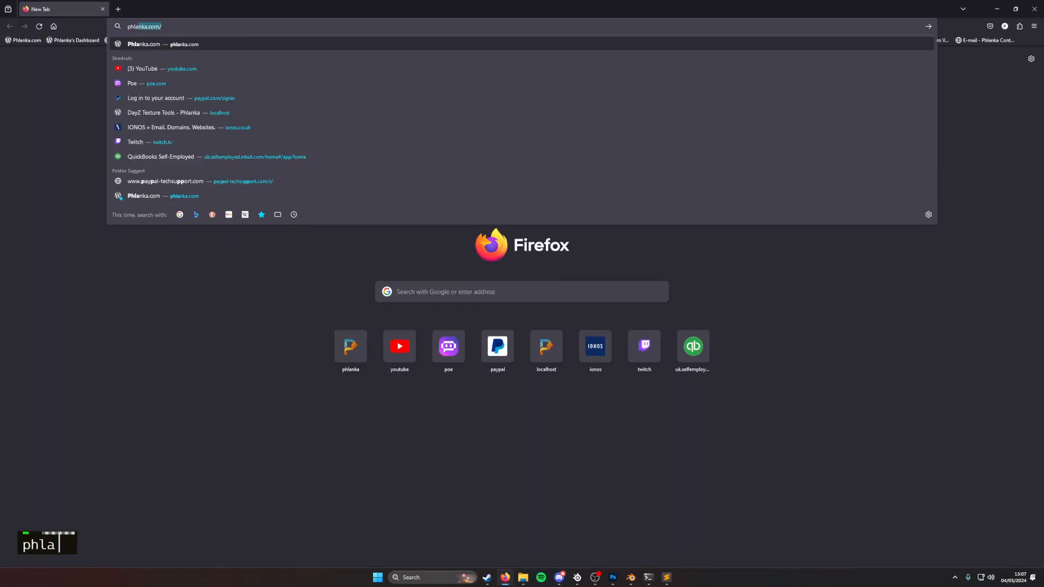
{"action": "type", "text": "tw"}
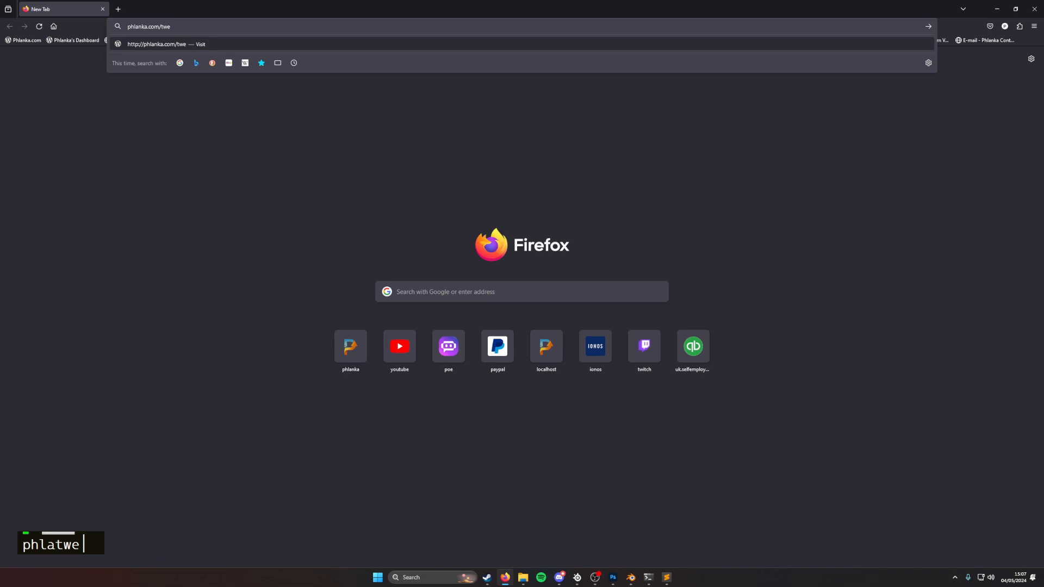
{"action": "key", "text": "BackSpace"}
{"action": "type", "text": "extures"}
{"action": "key", "text": "Return"}
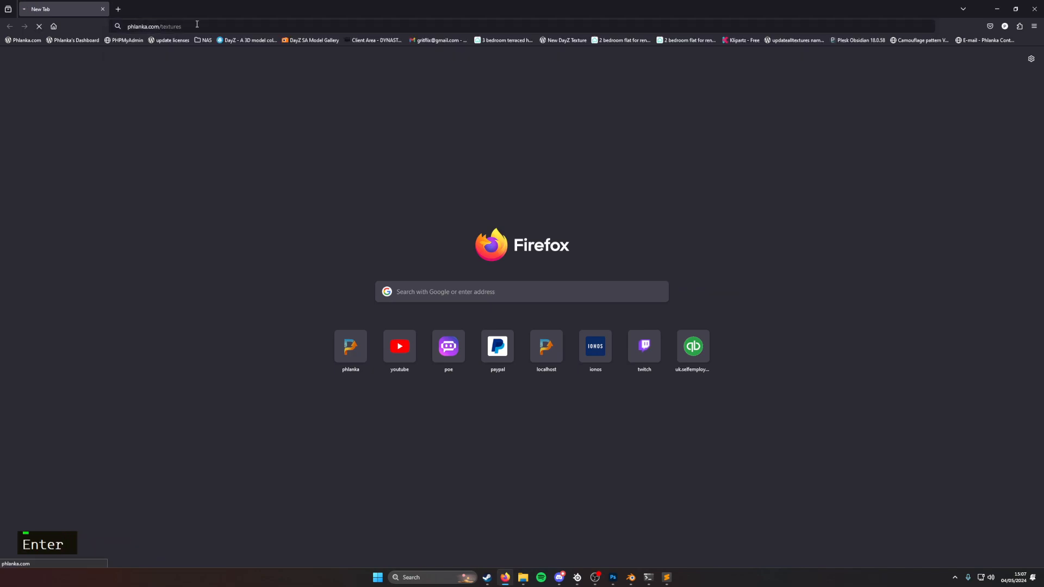
{"action": "left_click_drag", "start_coordinate": [178, 26], "coordinate": [188, 26]}
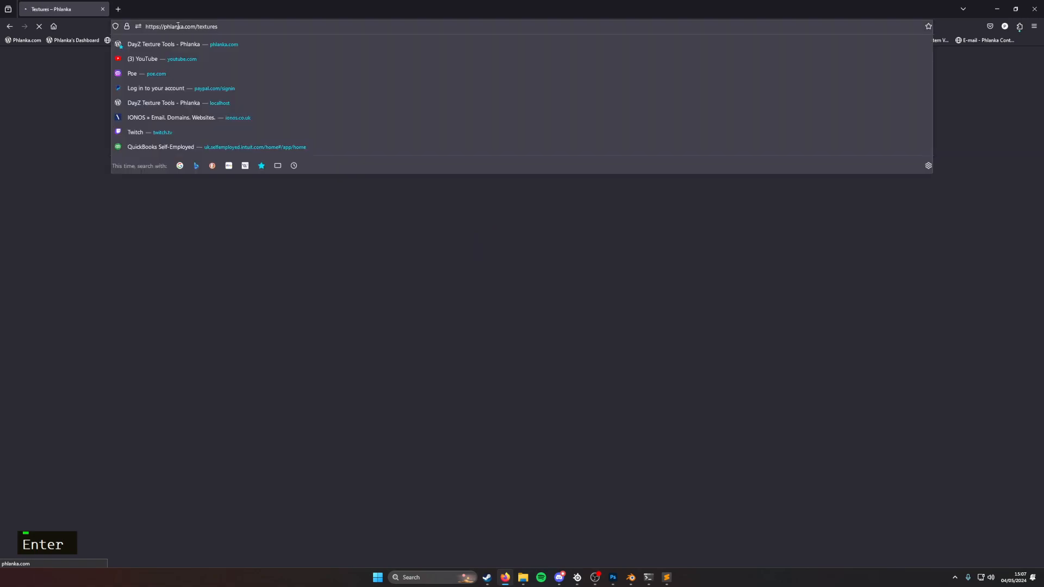
{"action": "left_click", "coordinate": [188, 25]}
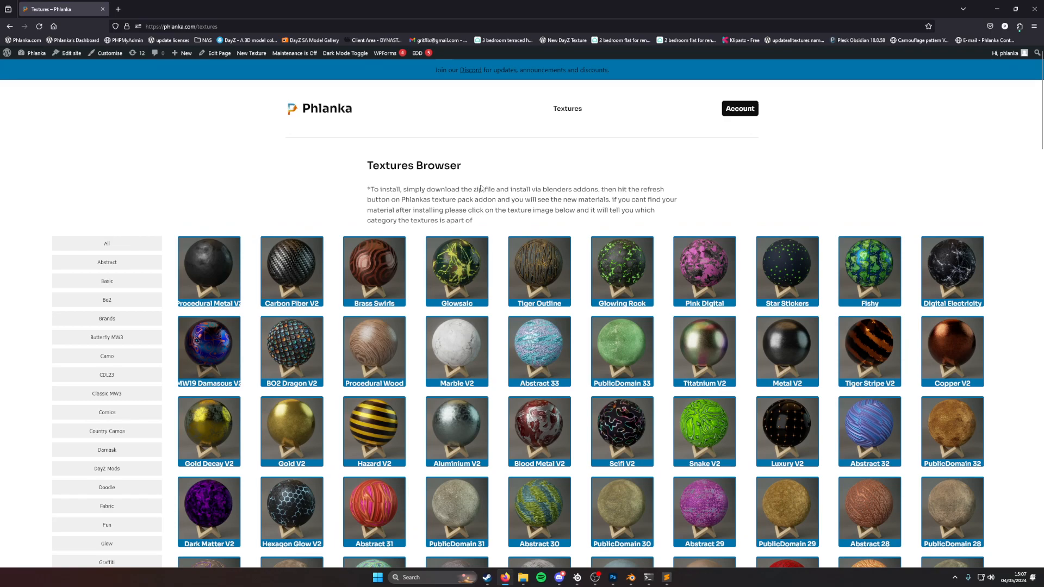
Step: Browse the texture gallery to examine the available materials, including those marked PRO
{"action": "scroll", "coordinate": [581, 356], "scroll_direction": "down", "scroll_amount": 3}
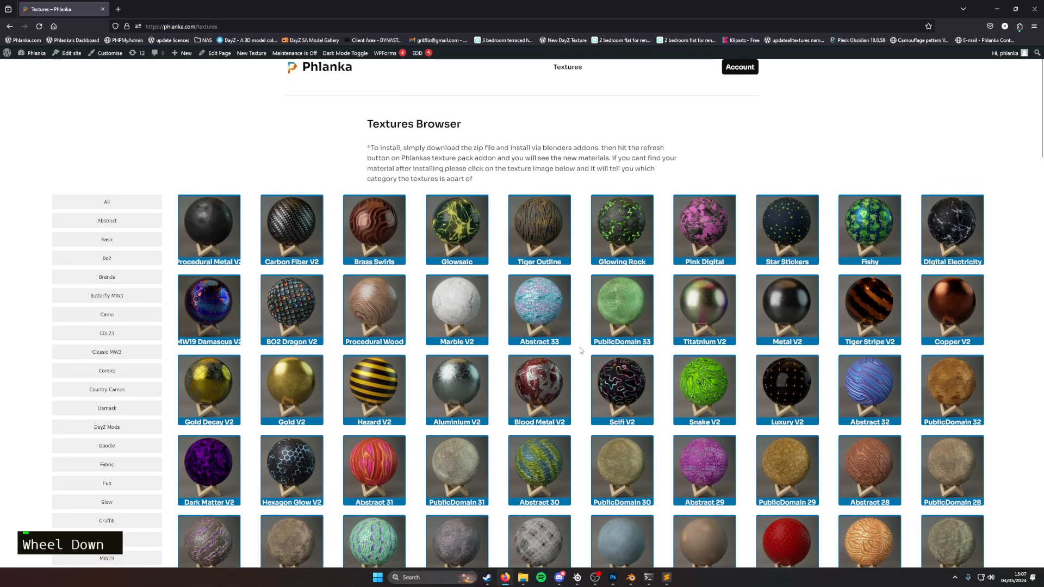
{"action": "scroll", "coordinate": [581, 356], "scroll_direction": "down", "scroll_amount": 2}
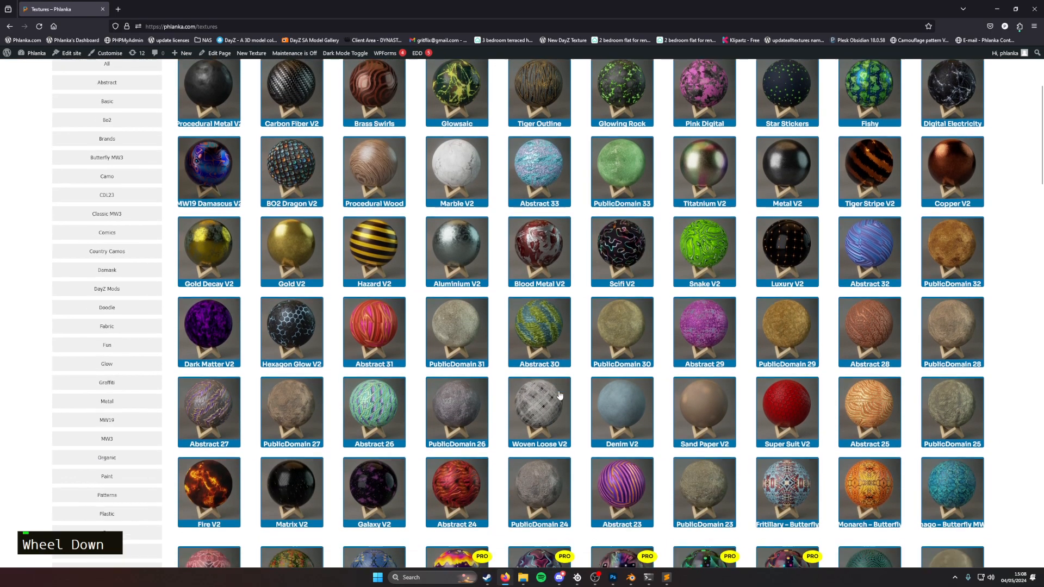
{"action": "scroll", "coordinate": [501, 403], "scroll_direction": "down", "scroll_amount": 2}
{"action": "scroll", "coordinate": [501, 402], "scroll_direction": "down", "scroll_amount": 2}
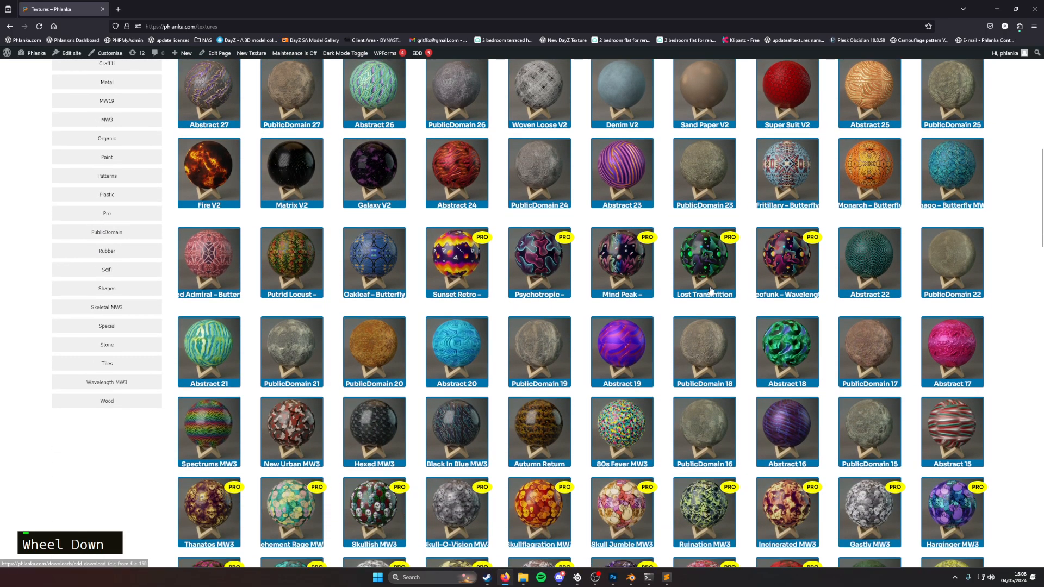
{"action": "scroll", "coordinate": [721, 294], "scroll_direction": "down", "scroll_amount": 5}
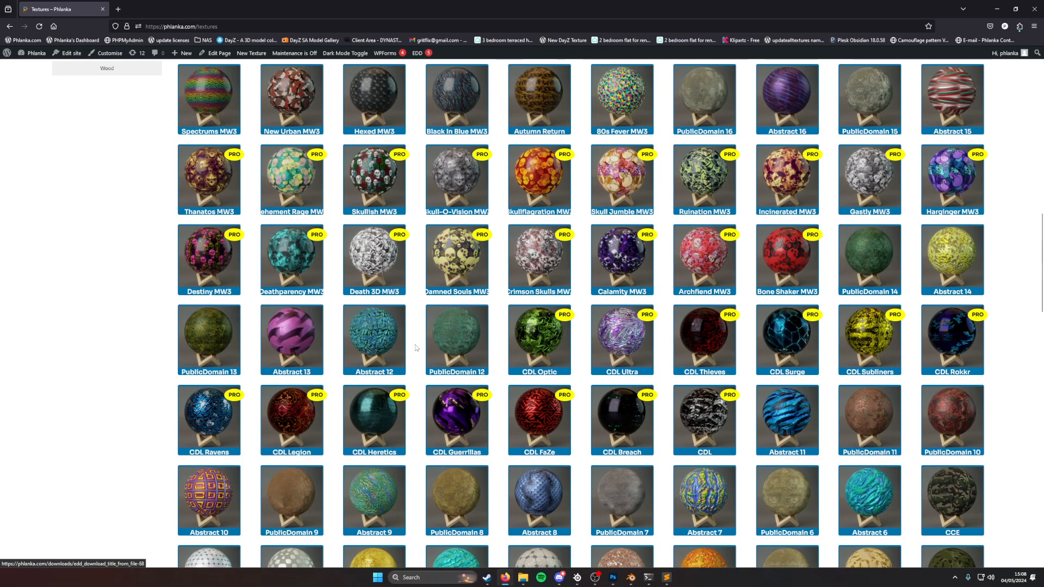
{"action": "scroll", "coordinate": [741, 419], "scroll_direction": "down", "scroll_amount": 3}
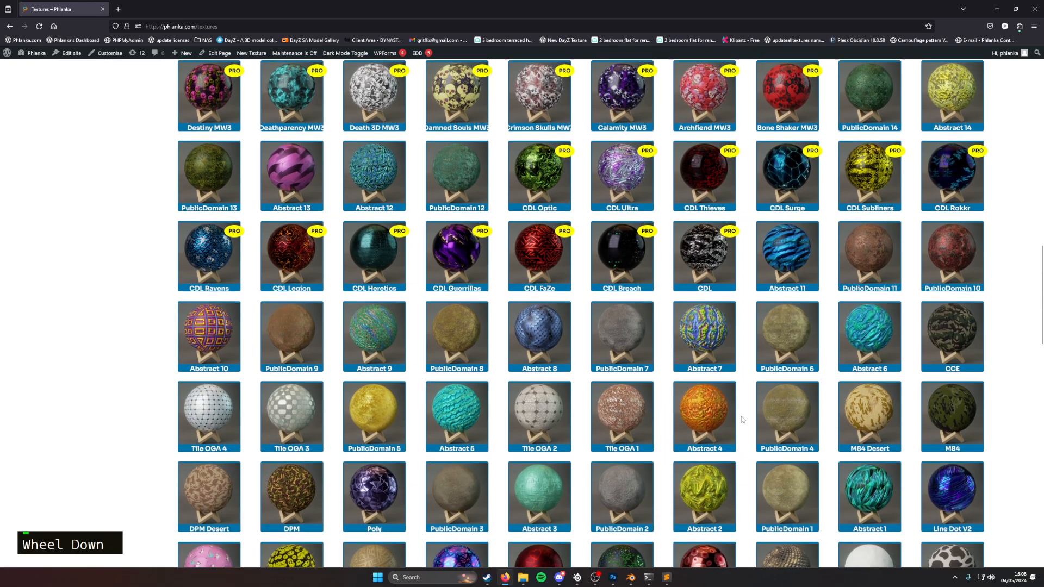
{"action": "scroll", "coordinate": [741, 418], "scroll_direction": "up", "scroll_amount": 3}
{"action": "scroll", "coordinate": [743, 405], "scroll_direction": "up", "scroll_amount": 3}
{"action": "scroll", "coordinate": [787, 426], "scroll_direction": "up", "scroll_amount": 1}
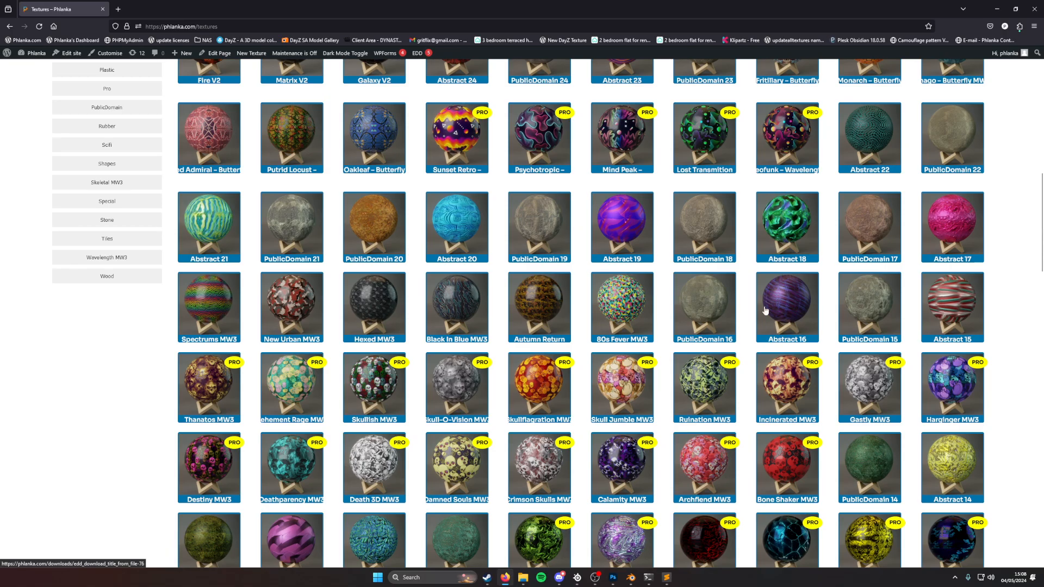
Step: Open the Spectrums MW3 material from the texture gallery and download its zip file
{"action": "scroll", "coordinate": [717, 329], "scroll_direction": "down", "scroll_amount": 3}
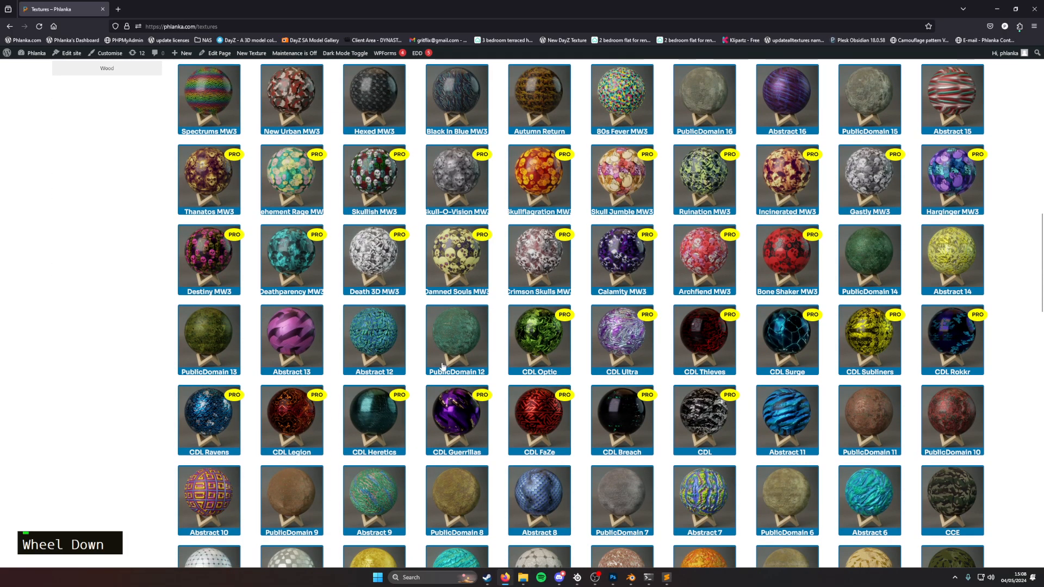
{"action": "scroll", "coordinate": [386, 358], "scroll_direction": "up", "scroll_amount": 3}
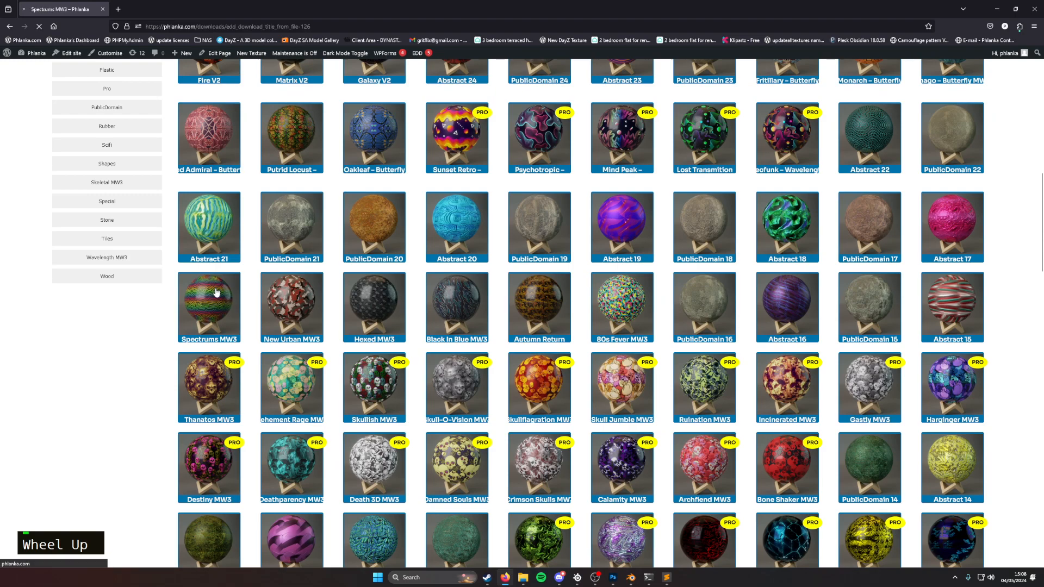
{"action": "scroll", "coordinate": [334, 314], "scroll_direction": "down", "scroll_amount": 3}
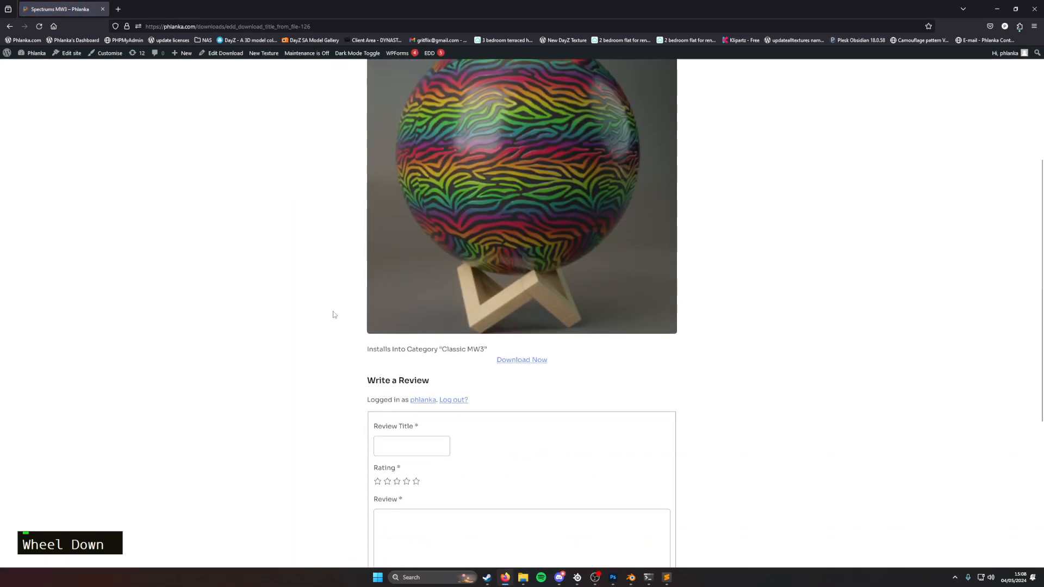
{"action": "left_click", "coordinate": [537, 360]}
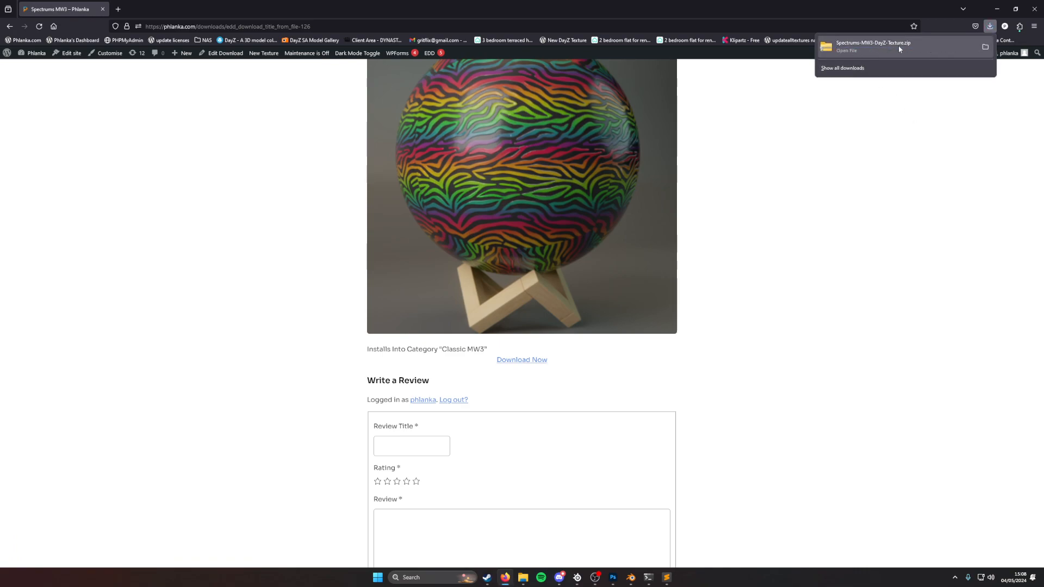
Step: Switch to Blender, clear the object selection and display the DayZ Textures controls beside the viewport
{"action": "left_click", "coordinate": [631, 579]}
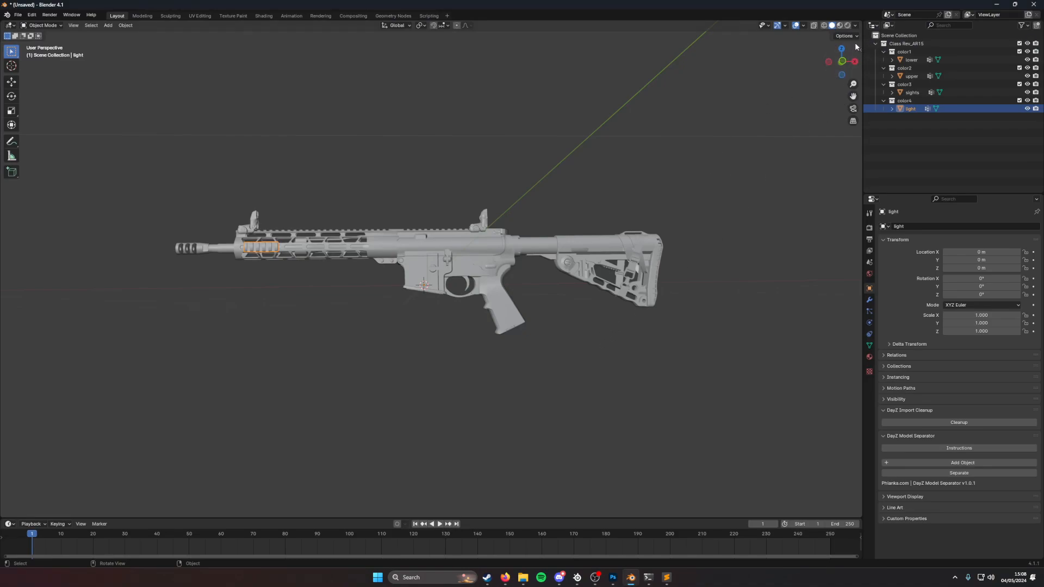
{"action": "key", "text": "n"}
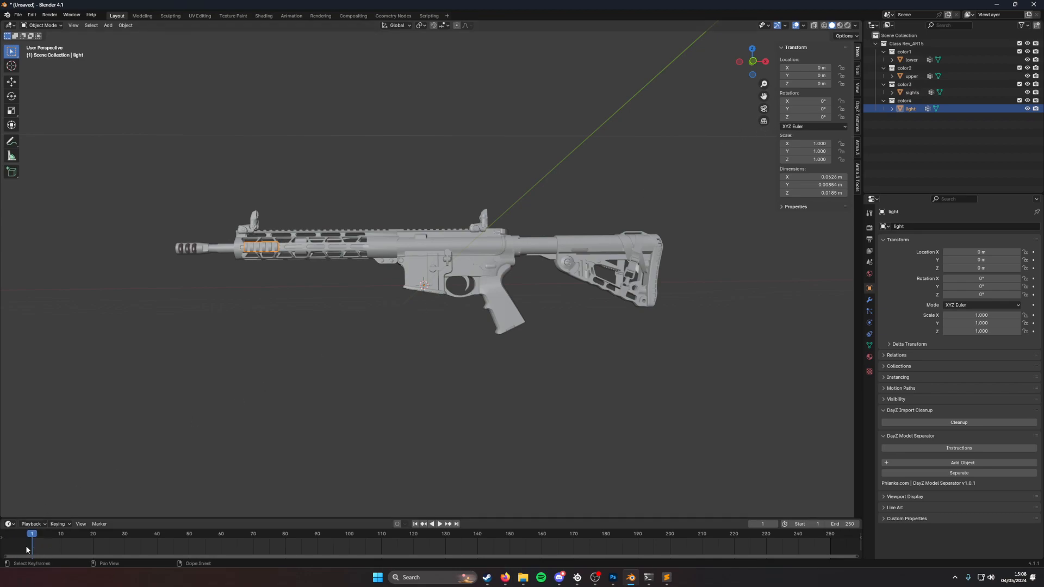
{"action": "left_click", "coordinate": [92, 462]}
{"action": "double_click", "coordinate": [79, 454]}
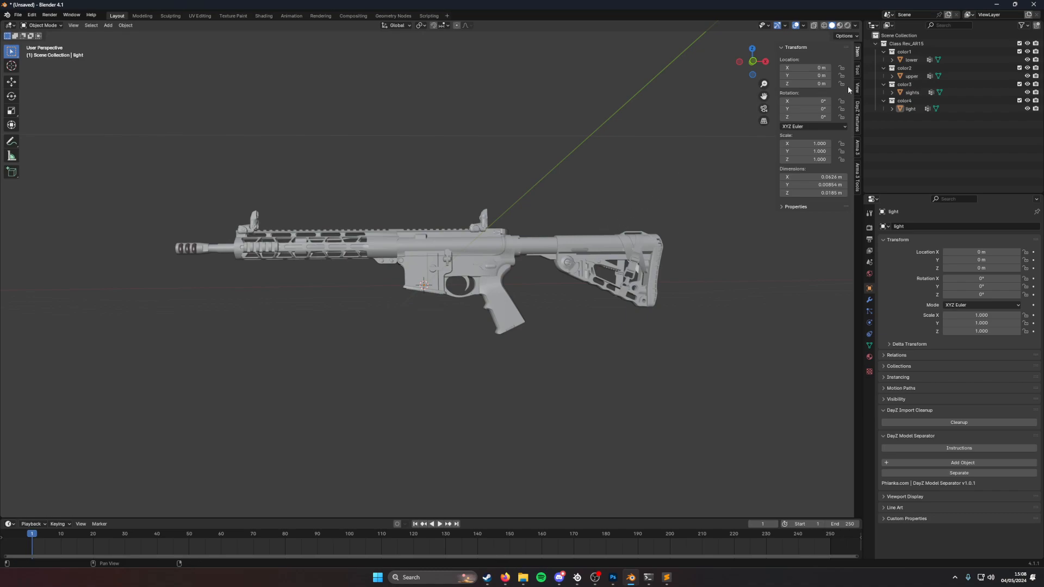
{"action": "left_click", "coordinate": [857, 117]}
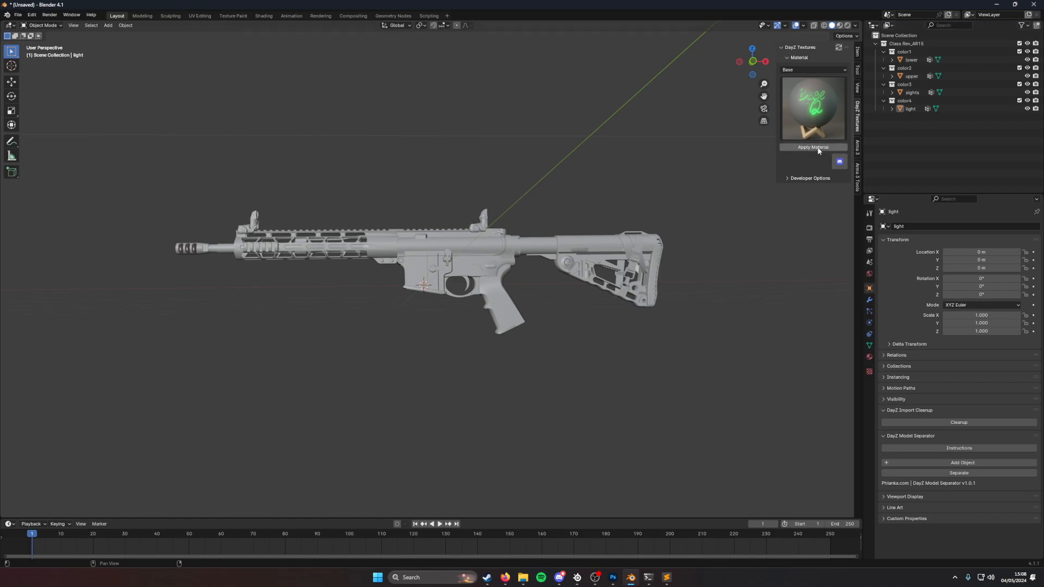
{"action": "double_click", "coordinate": [860, 116]}
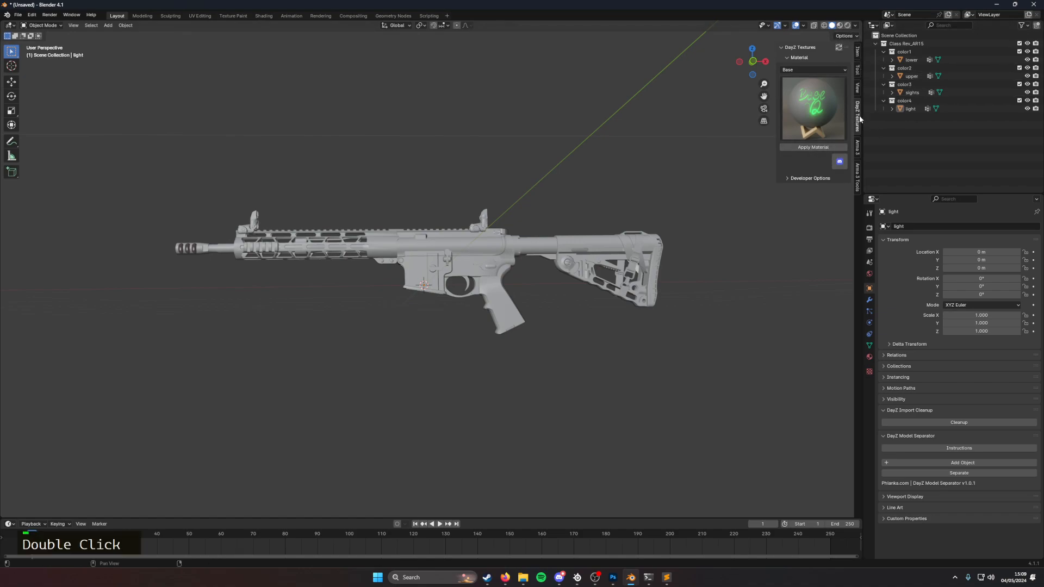
Step: Search the add-on preferences for "phlanka" and check the Developer Mode setting of the DayZ-Texture-Pack add-on
{"action": "left_click", "coordinate": [787, 179]}
{"action": "left_click", "coordinate": [787, 179]}
{"action": "left_click", "coordinate": [787, 179]}
{"action": "left_click", "coordinate": [787, 179]}
{"action": "left_click", "coordinate": [31, 15]}
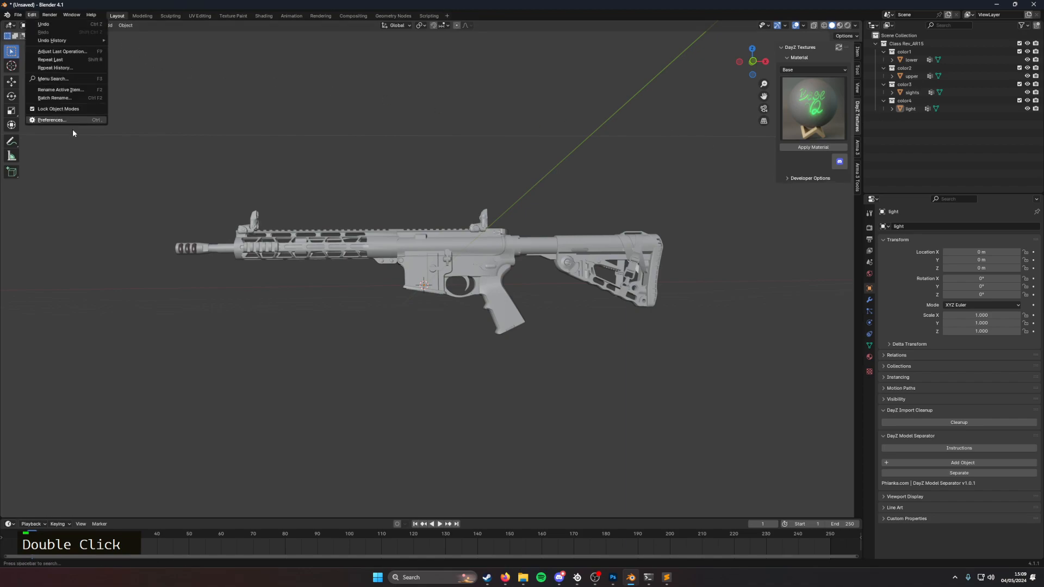
{"action": "left_click", "coordinate": [41, 120]}
{"action": "type", "text": "phlanka"}
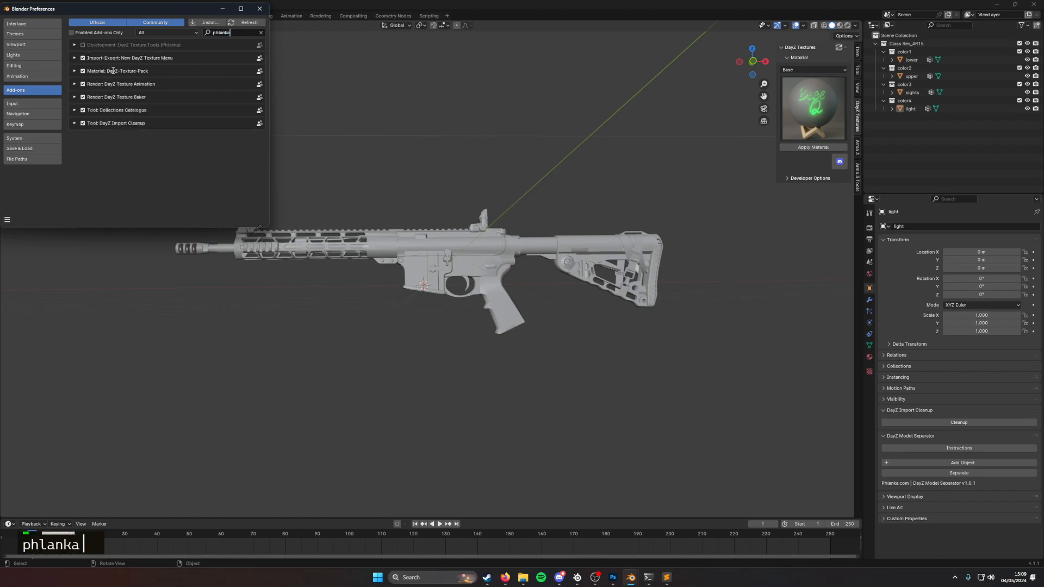
{"action": "left_click", "coordinate": [75, 72]}
{"action": "left_click", "coordinate": [74, 72]}
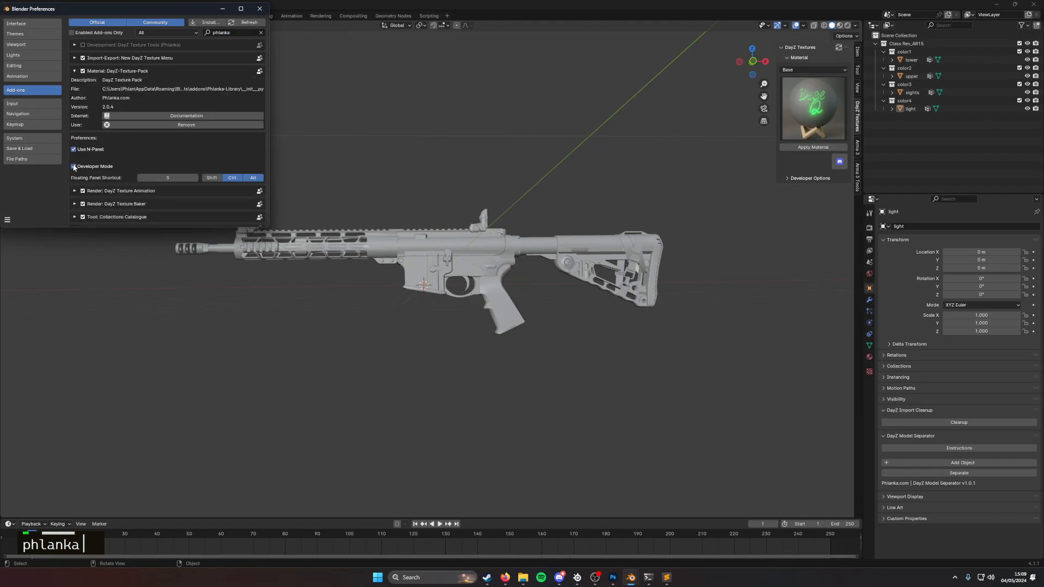
{"action": "left_click", "coordinate": [260, 9]}
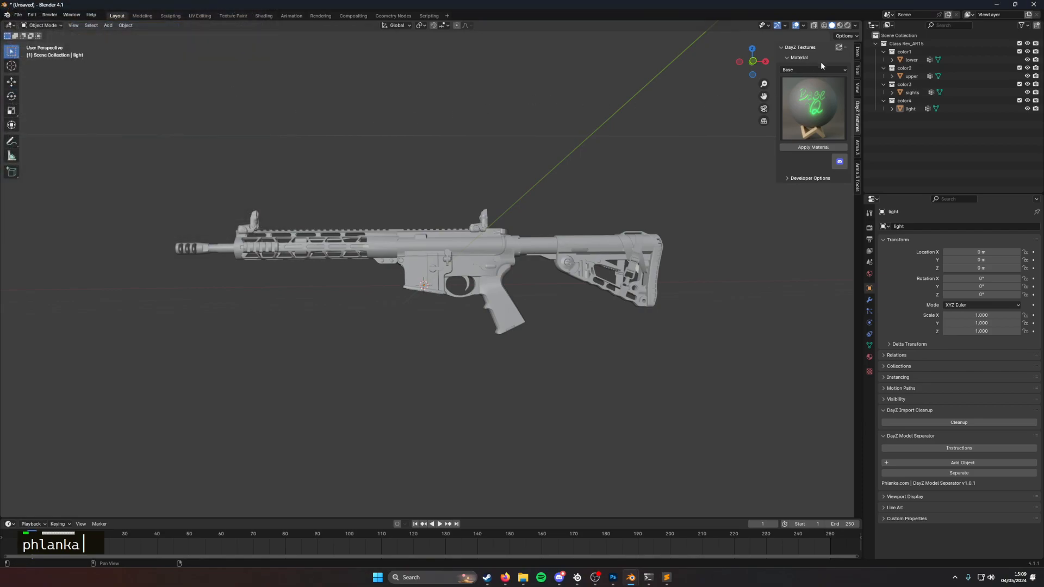
Step: Start Install Multiple Textures in the Downloads folder and check the downloaded texture's name on its page in Firefox
{"action": "left_click", "coordinate": [810, 178]}
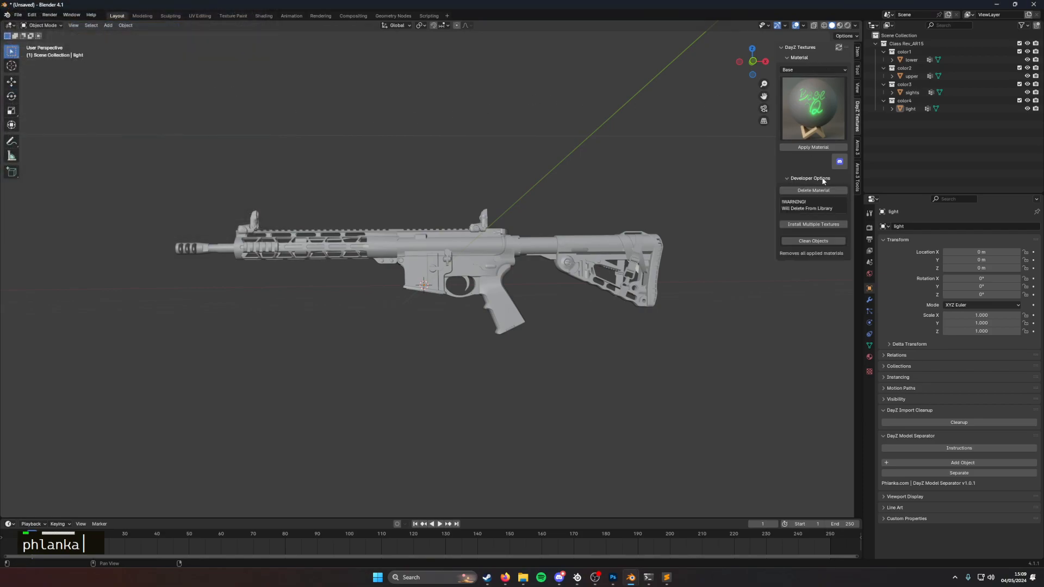
{"action": "left_click", "coordinate": [833, 227]}
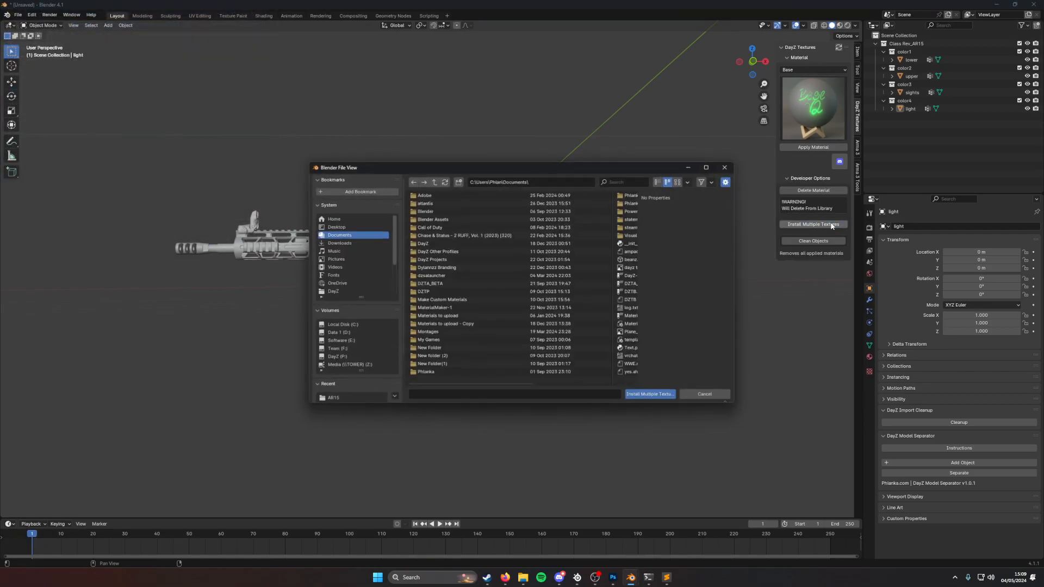
{"action": "left_click", "coordinate": [335, 244]}
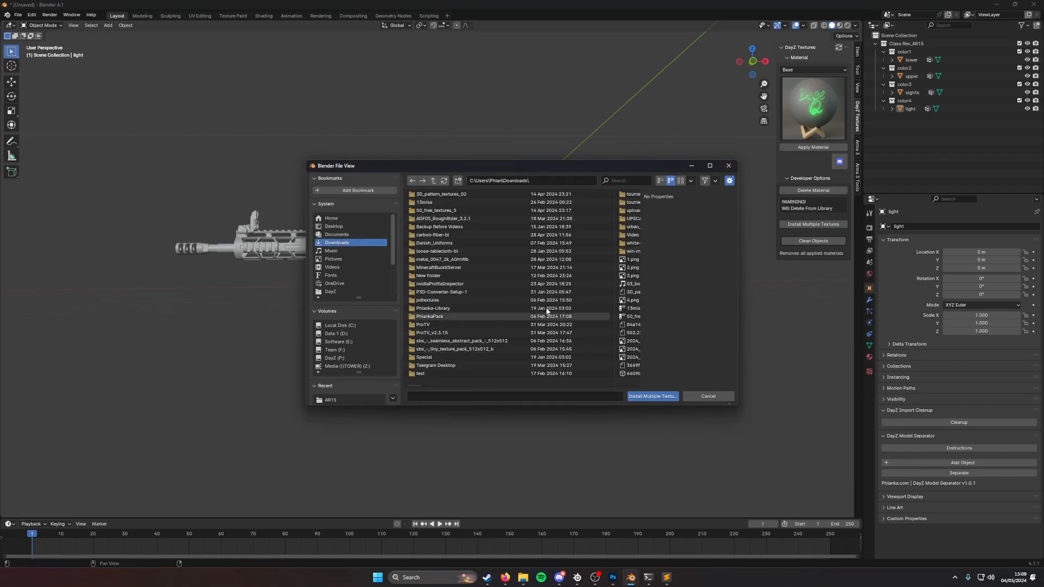
{"action": "scroll", "coordinate": [554, 300], "scroll_direction": "down", "scroll_amount": 2}
{"action": "key", "text": "alt+Tab"}
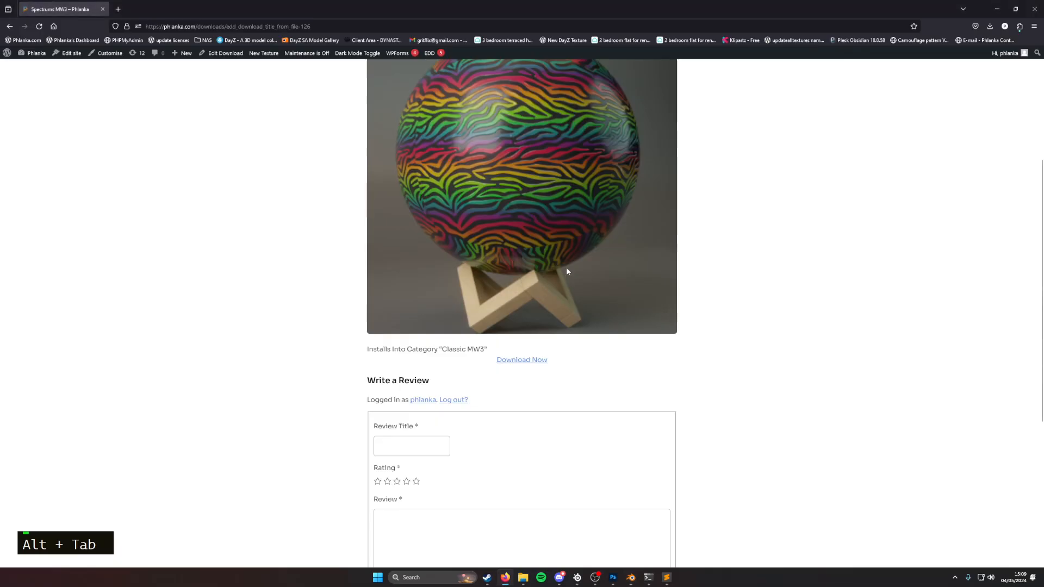
{"action": "scroll", "coordinate": [447, 352], "scroll_direction": "up", "scroll_amount": 4}
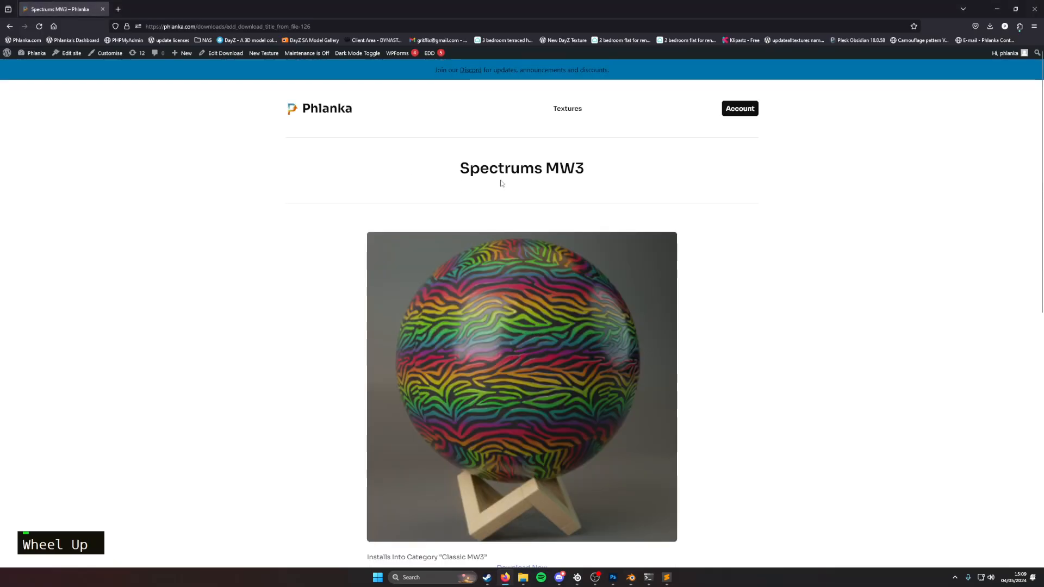
Step: Return to Blender, filter the Downloads files by "spec" and install Spectrums-MW3-DayZ-Texture.zip
{"action": "key", "text": "alt+Tab"}
{"action": "scroll", "coordinate": [543, 320], "scroll_direction": "down", "scroll_amount": 3}
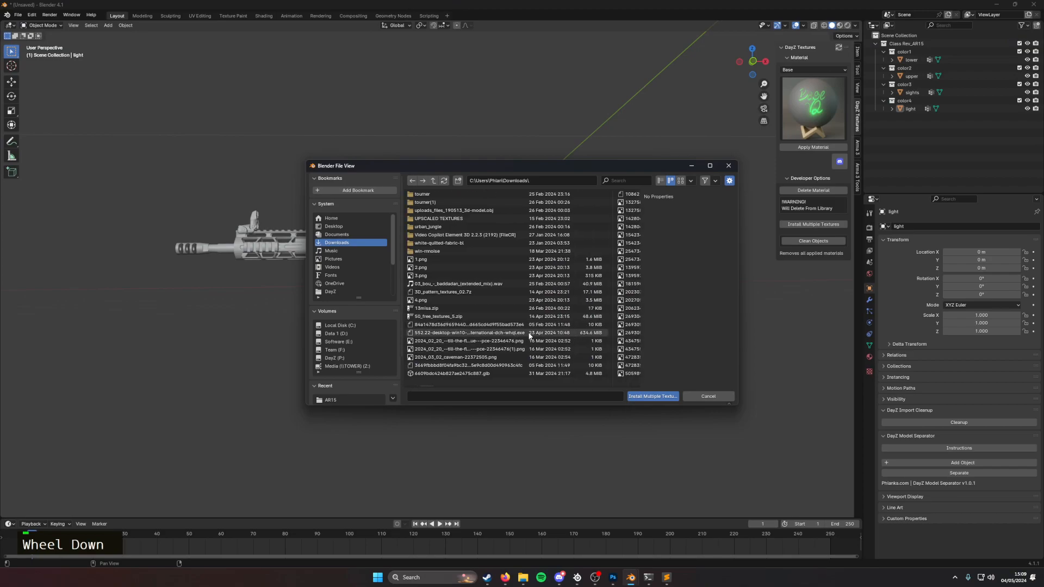
{"action": "scroll", "coordinate": [530, 326], "scroll_direction": "down", "scroll_amount": 3}
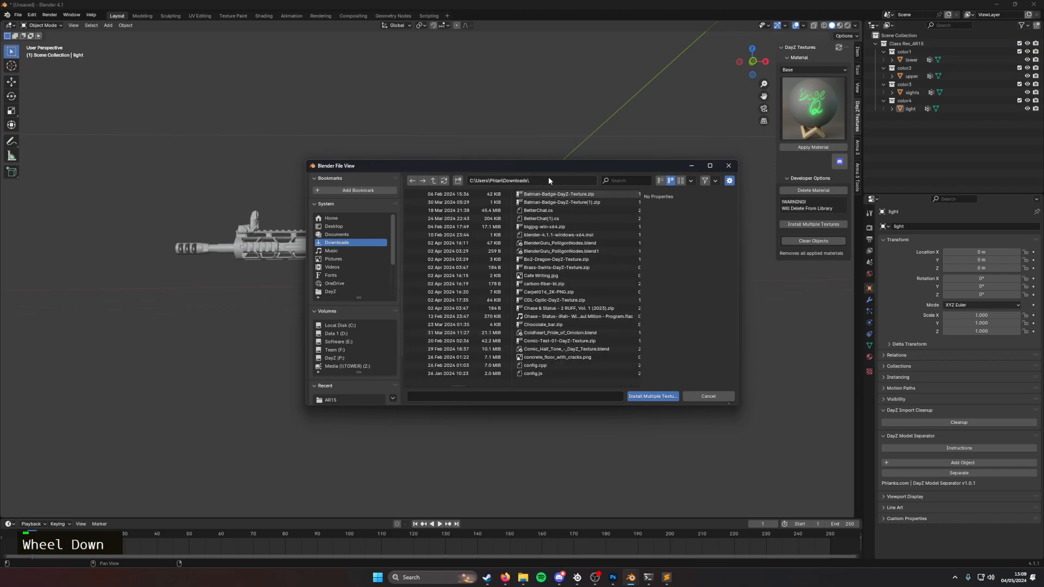
{"action": "type", "text": "spec"}
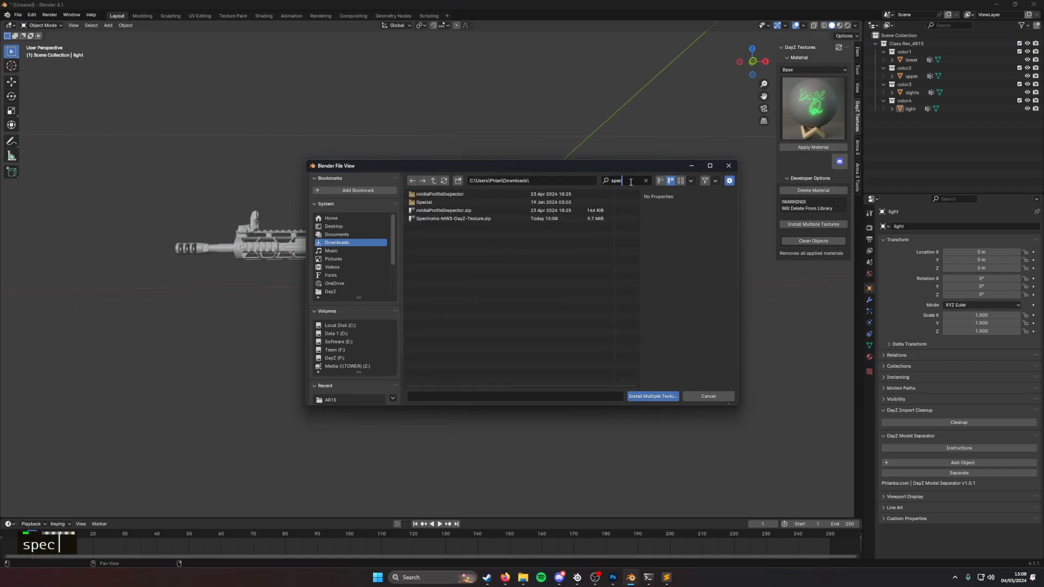
{"action": "double_click", "coordinate": [456, 218]}
{"action": "left_click", "coordinate": [661, 396]}
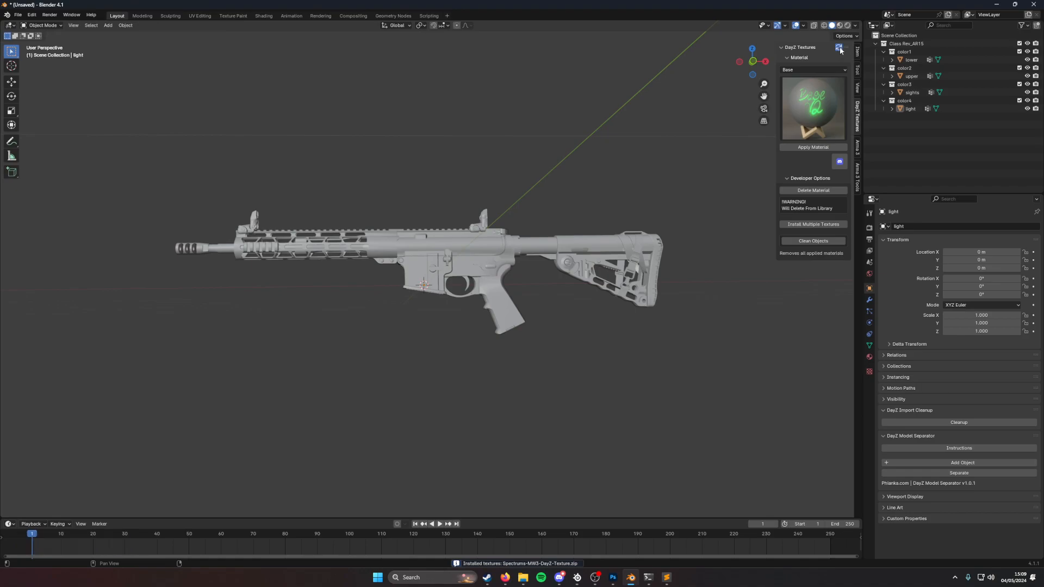
Step: Apply the Spectrums material from the Classic MW3 category to the upper object and switch the viewport to Material Preview
{"action": "left_click", "coordinate": [808, 69]}
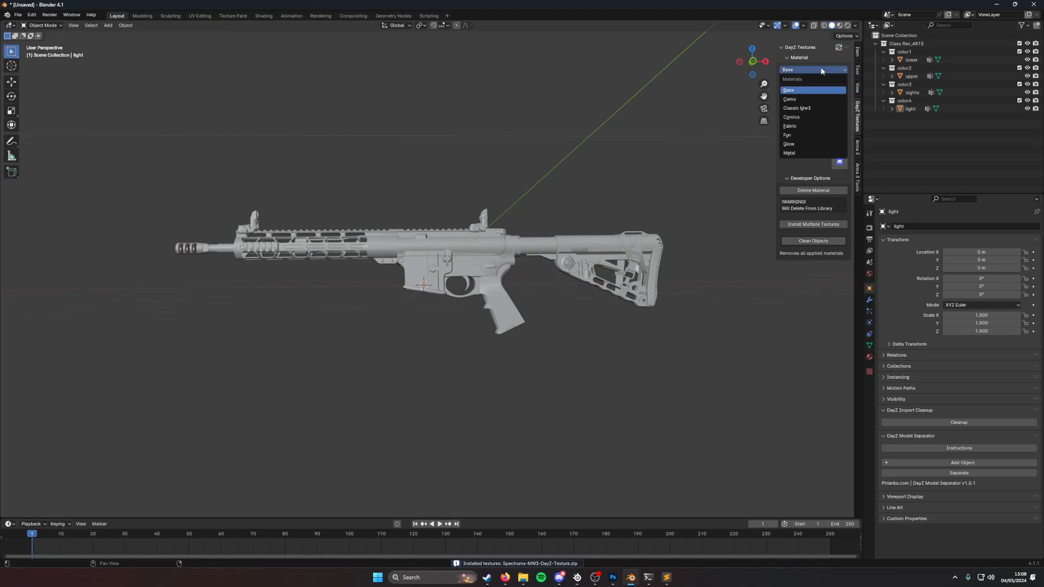
{"action": "left_click", "coordinate": [803, 108]}
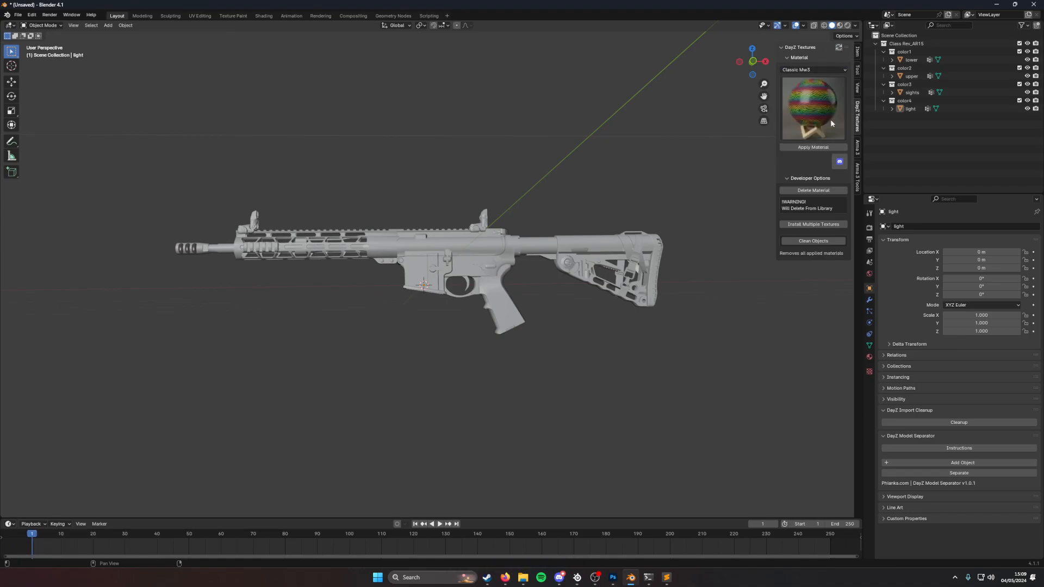
{"action": "scroll", "coordinate": [485, 255], "scroll_direction": "up", "scroll_amount": 3}
{"action": "middle_click_drag", "start_coordinate": [485, 255], "coordinate": [454, 261]}
{"action": "left_click", "coordinate": [495, 265]}
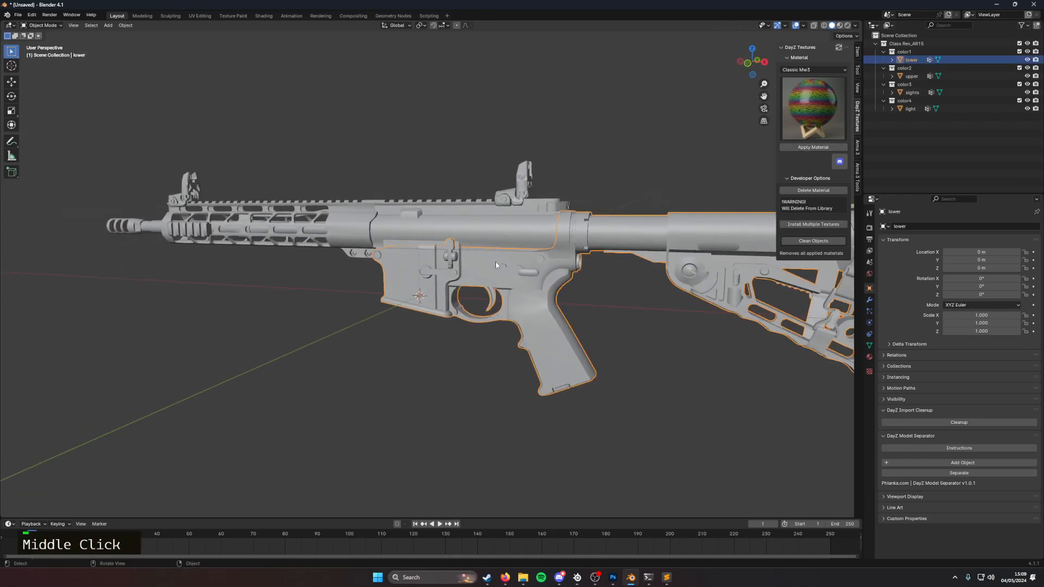
{"action": "left_click", "coordinate": [540, 230], "text": "shift"}
{"action": "left_click", "coordinate": [507, 232], "text": "shift"}
{"action": "left_click", "coordinate": [514, 225]}
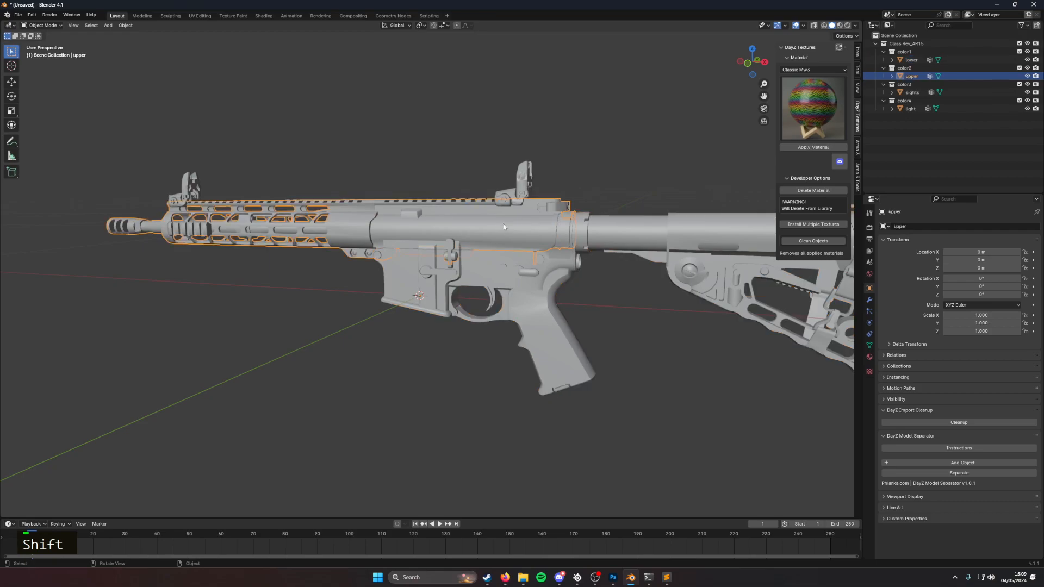
{"action": "left_click", "coordinate": [801, 147]}
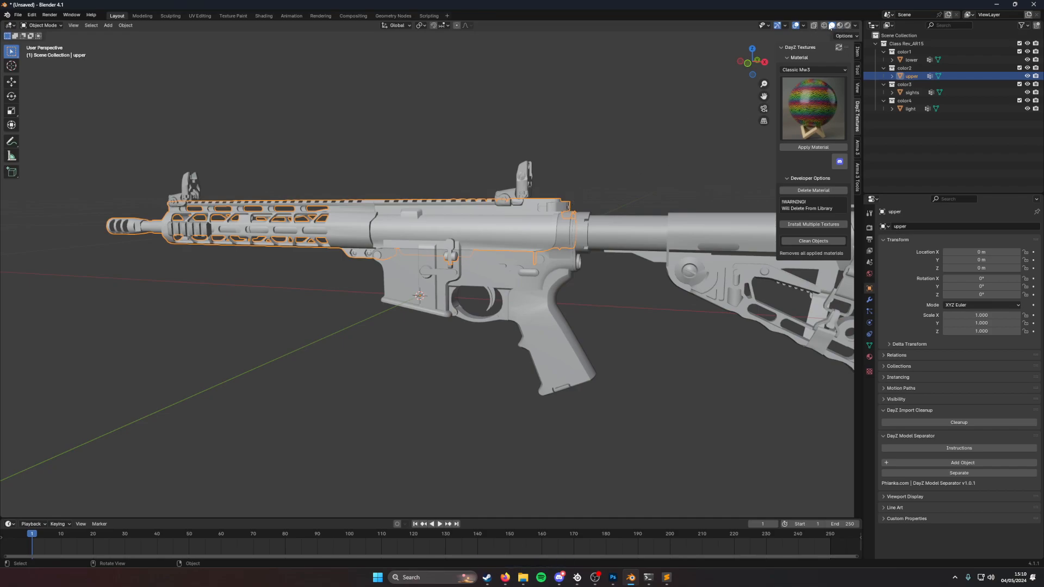
{"action": "left_click", "coordinate": [839, 25]}
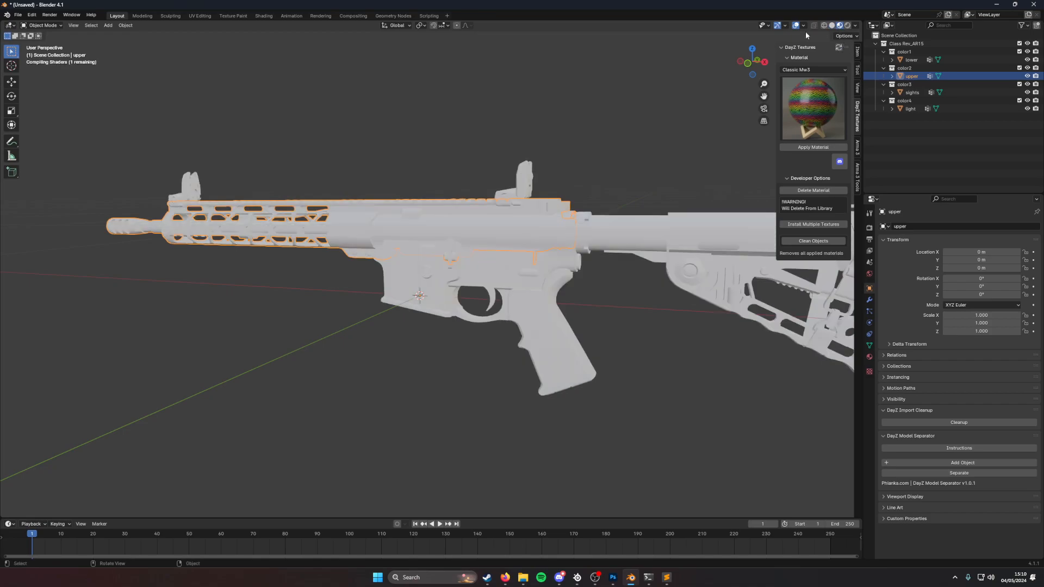
{"action": "middle_click_drag", "start_coordinate": [381, 211], "coordinate": [500, 236]}
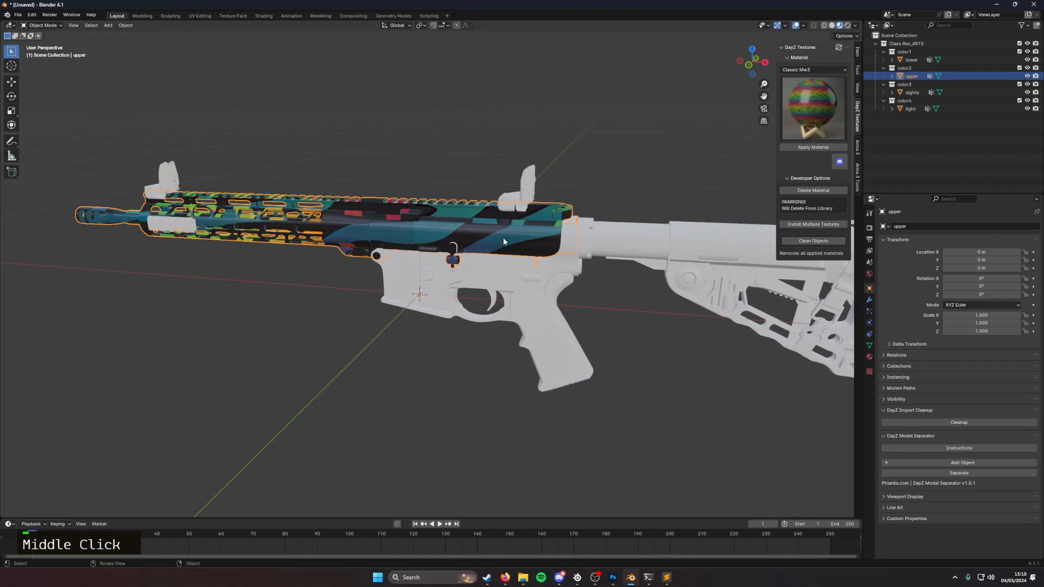
{"action": "left_click", "coordinate": [512, 274]}
{"action": "left_click", "coordinate": [823, 148]}
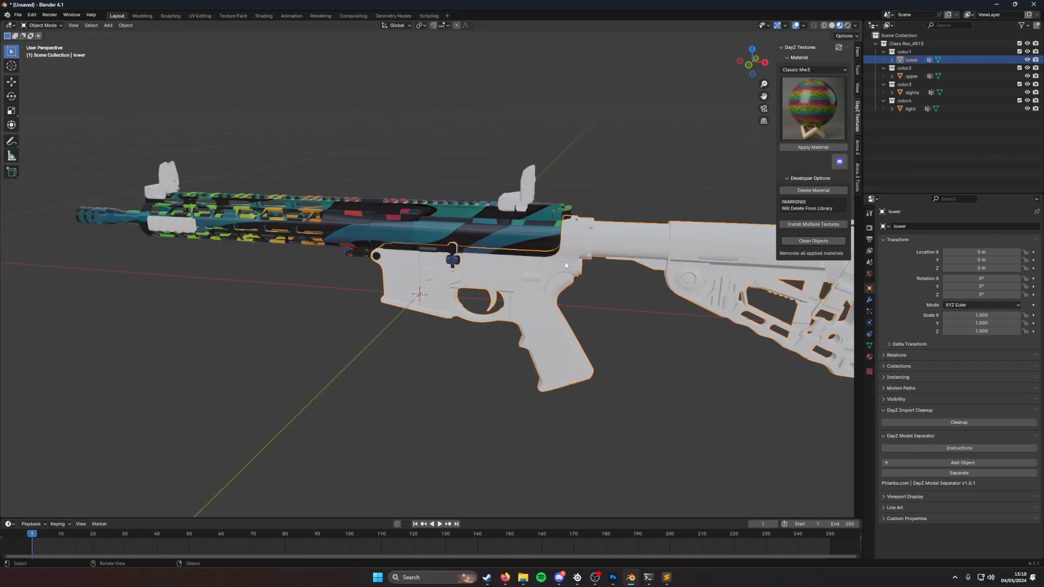
{"action": "left_click", "coordinate": [473, 233]}
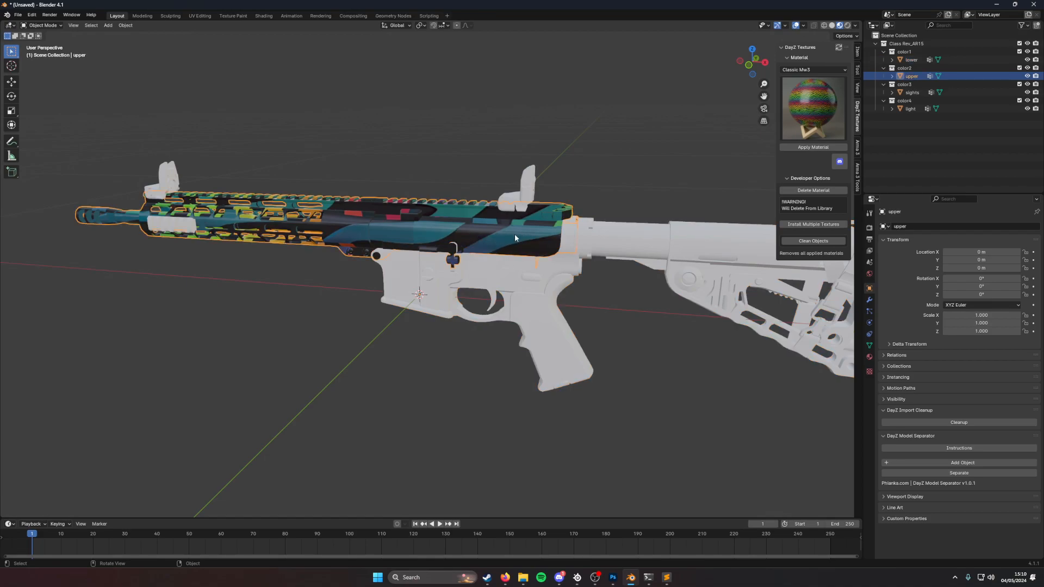
Step: Apply the Spectrums material to the lower object with the Use Existing option
{"action": "left_click", "coordinate": [521, 277]}
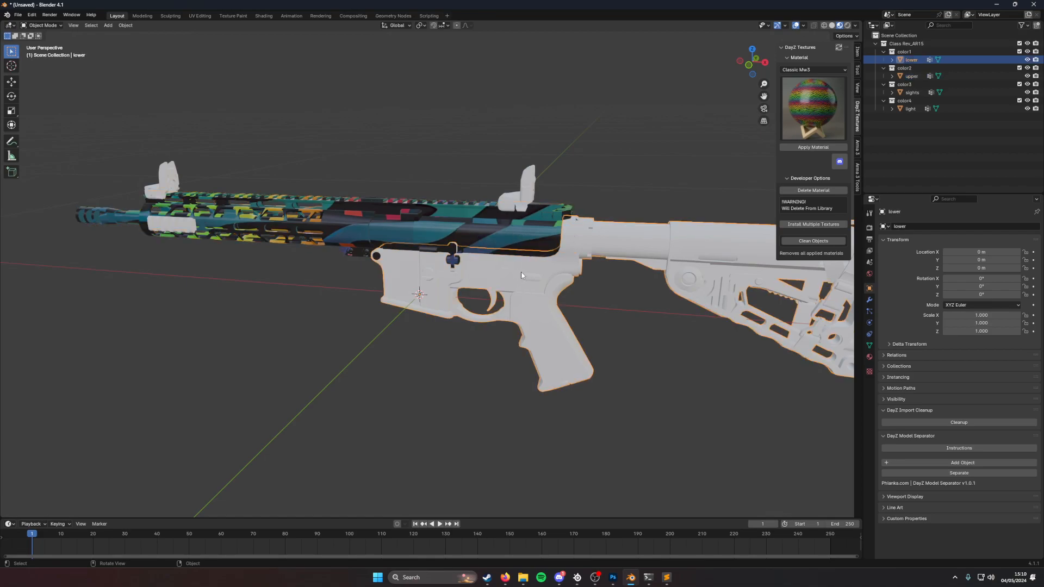
{"action": "left_click", "coordinate": [805, 147]}
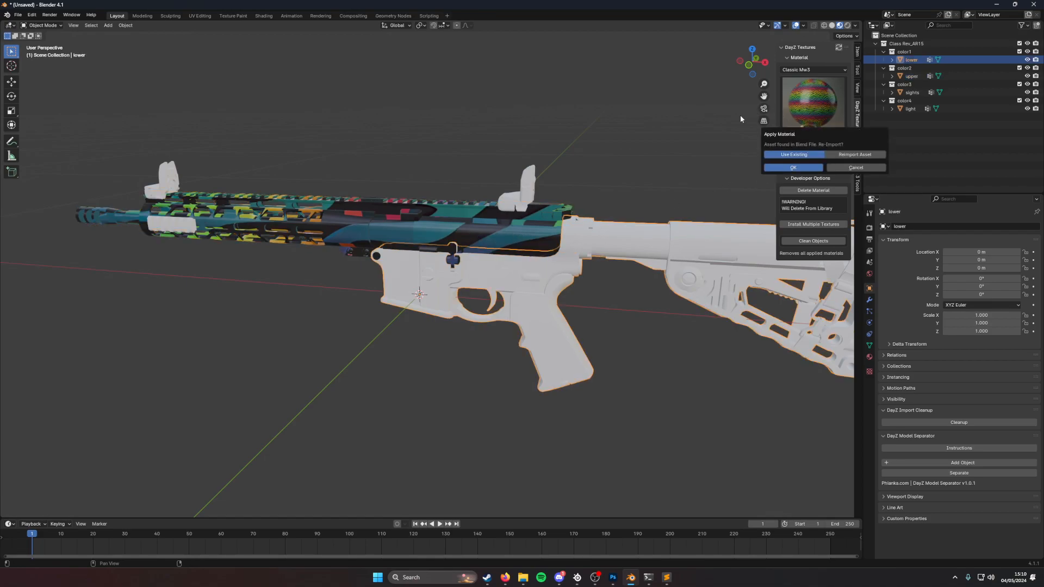
{"action": "left_click", "coordinate": [793, 166]}
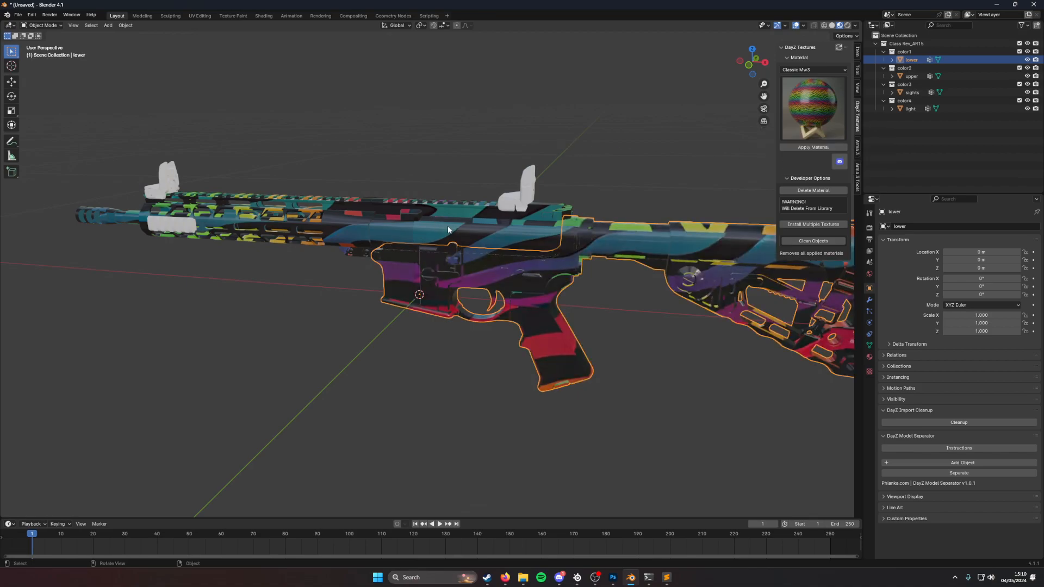
{"action": "scroll", "coordinate": [583, 165], "scroll_direction": "down", "scroll_amount": 2}
{"action": "scroll", "coordinate": [569, 166], "scroll_direction": "up", "scroll_amount": 2}
{"action": "middle_click_drag", "start_coordinate": [568, 166], "coordinate": [544, 209]}
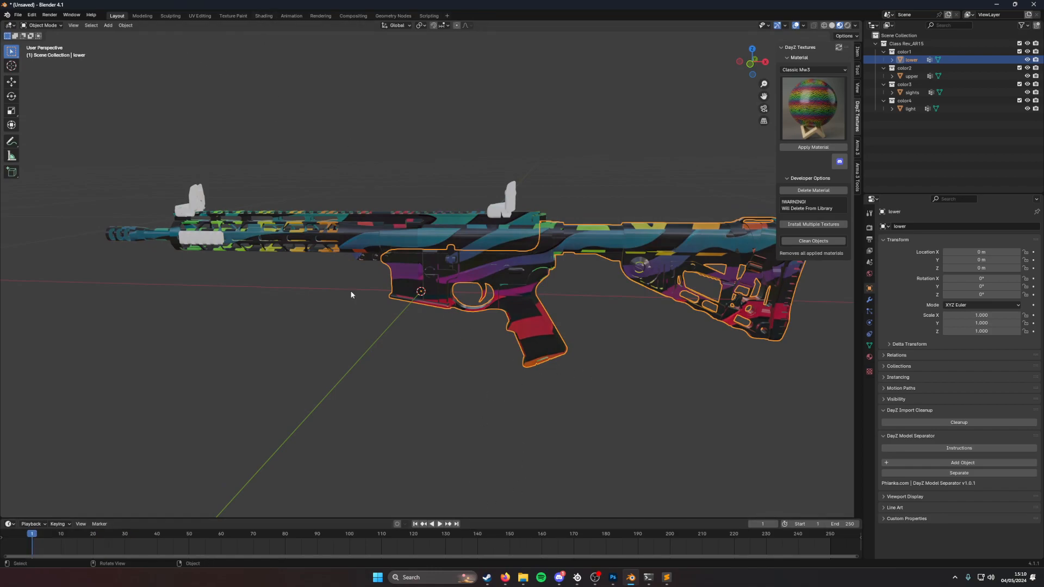
Step: Switch to the Shading workspace and bring the whole gun into a close side view
{"action": "left_click", "coordinate": [264, 16]}
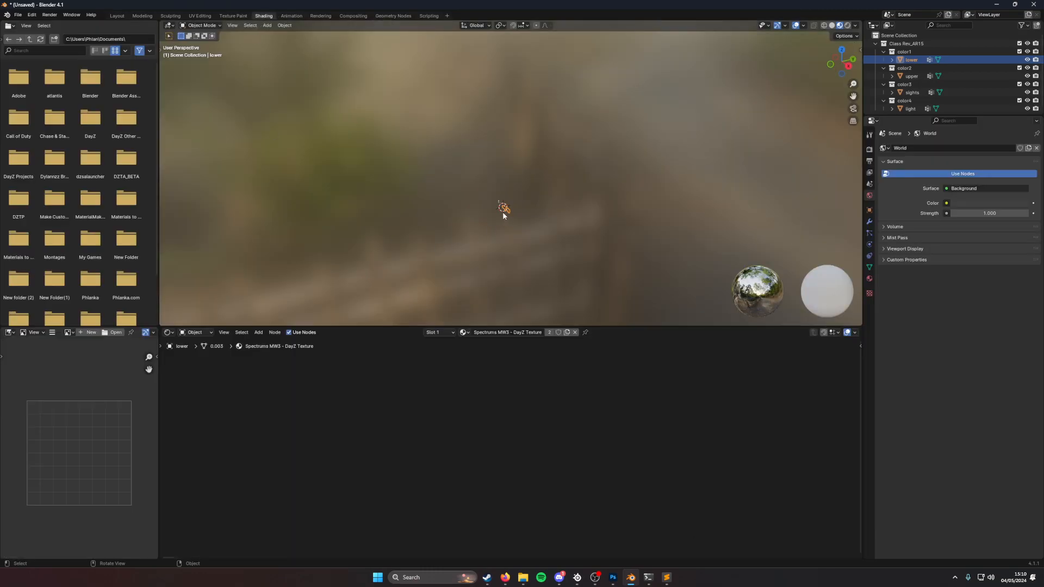
{"action": "scroll", "coordinate": [463, 224], "scroll_direction": "up", "scroll_amount": 5}
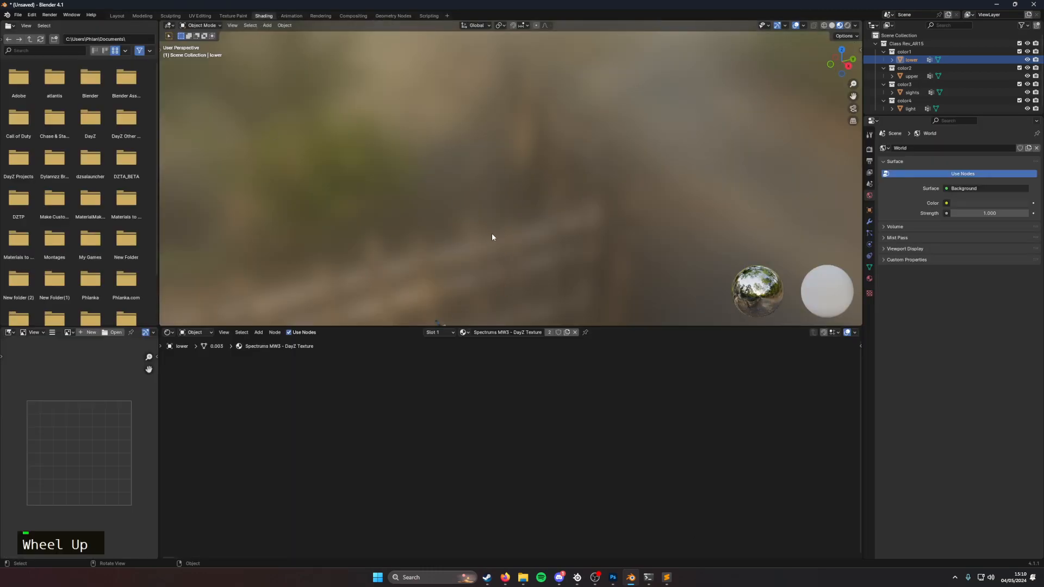
{"action": "middle_click_drag", "start_coordinate": [434, 256], "coordinate": [454, 57], "text": "shift"}
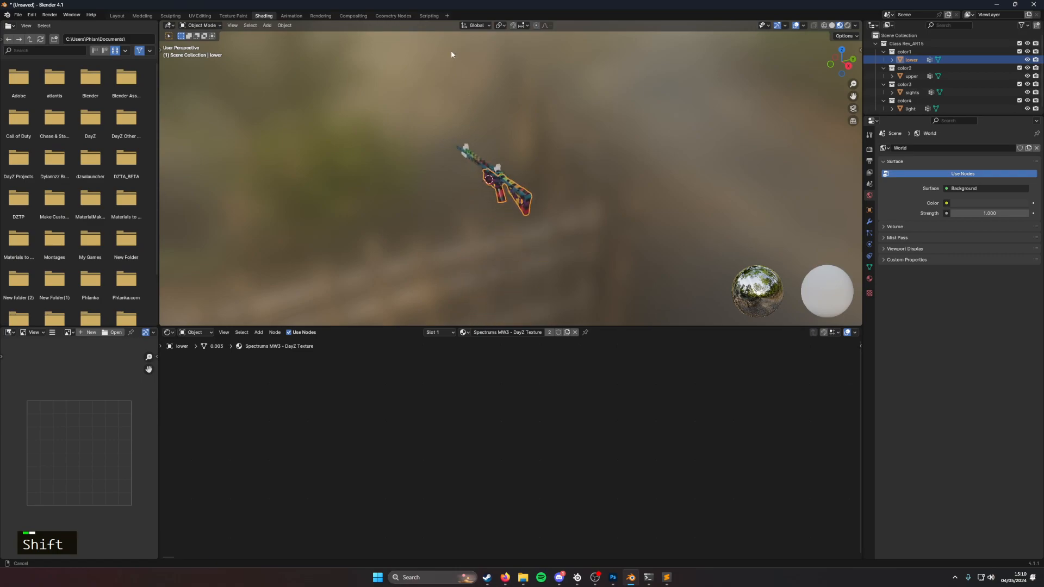
{"action": "middle_click_drag", "start_coordinate": [450, 208], "coordinate": [542, 190]}
{"action": "scroll", "coordinate": [478, 207], "scroll_direction": "up", "scroll_amount": 5}
{"action": "scroll", "coordinate": [511, 158], "scroll_direction": "down", "scroll_amount": 2}
{"action": "scroll", "coordinate": [510, 163], "scroll_direction": "up", "scroll_amount": 2}
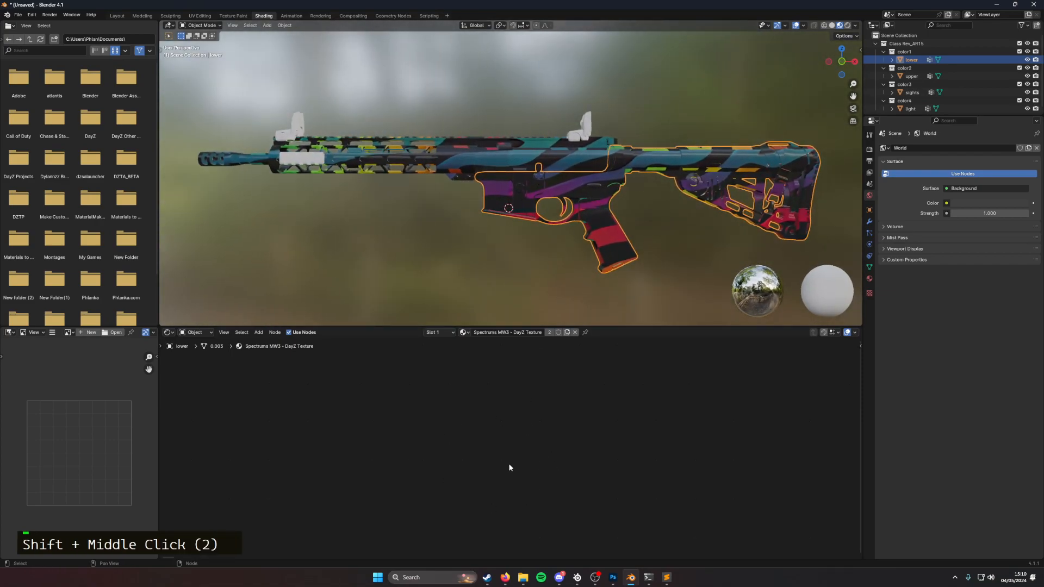
Step: Frame all nodes of the Spectrums MW3 material in the shader editor
{"action": "left_click", "coordinate": [225, 333]}
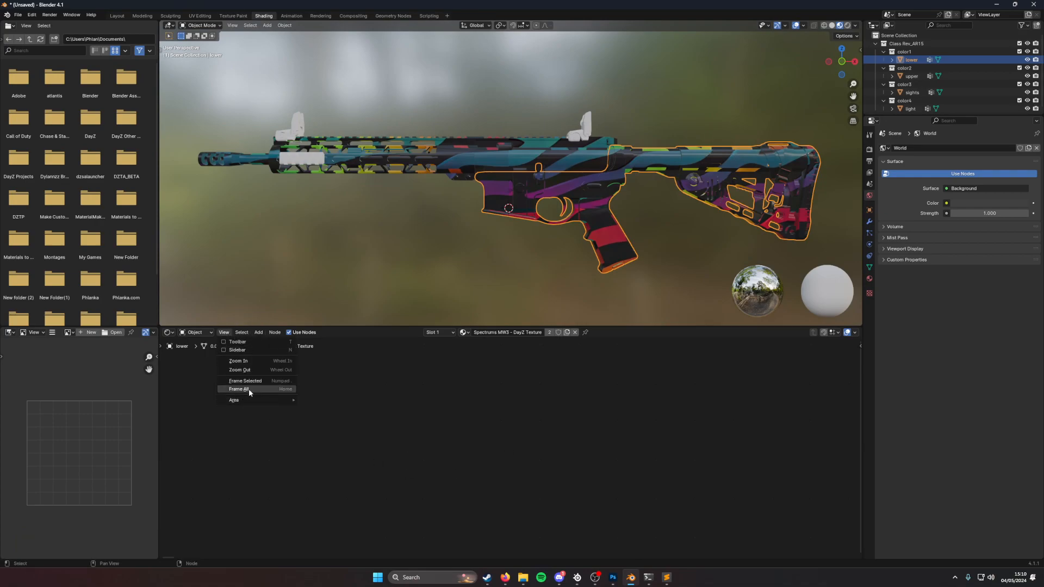
{"action": "double_click", "coordinate": [221, 331]}
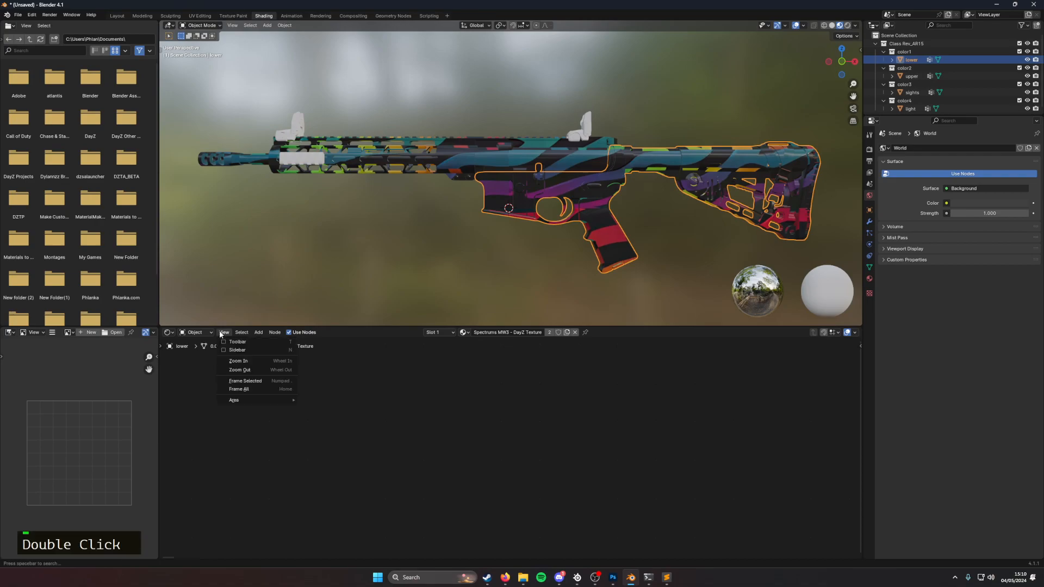
{"action": "left_click", "coordinate": [271, 389]}
{"action": "scroll", "coordinate": [463, 429], "scroll_direction": "down", "scroll_amount": 1}
{"action": "middle_click_drag", "start_coordinate": [463, 429], "coordinate": [162, 466]}
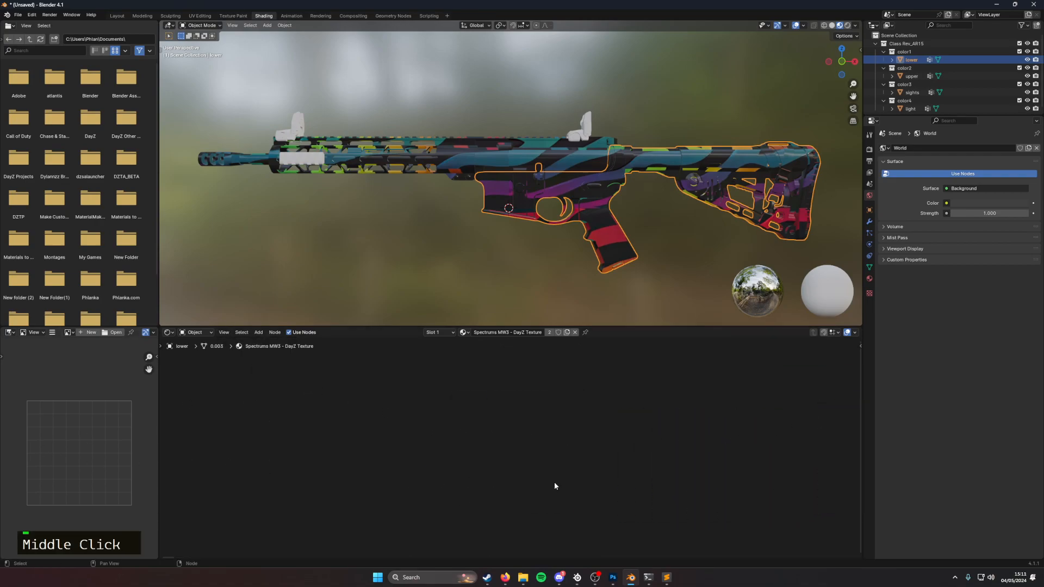
{"action": "key", "text": "grave"}
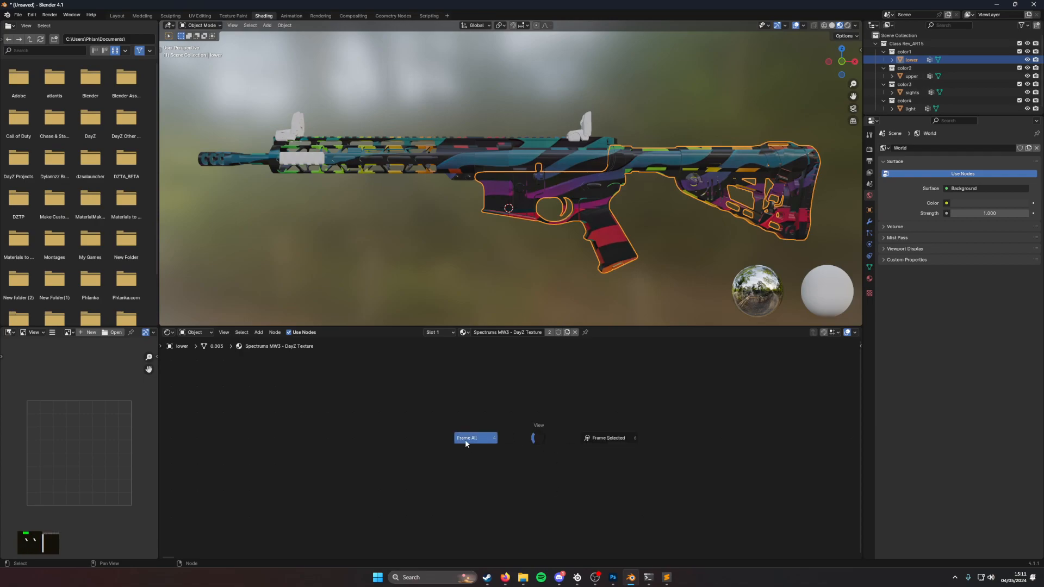
{"action": "left_click", "coordinate": [465, 442]}
{"action": "scroll", "coordinate": [452, 430], "scroll_direction": "up", "scroll_amount": 2}
{"action": "mouse_move", "coordinate": [453, 431]}
{"action": "middle_mouse_down"}
{"action": "mouse_move", "coordinate": [457, 422]}
{"action": "mouse_move", "coordinate": [455, 431]}
{"action": "middle_mouse_up"}
Step: Expand the Look And Feel and Transformation sections of the Spectrums MW3 node
{"action": "left_click", "coordinate": [416, 404]}
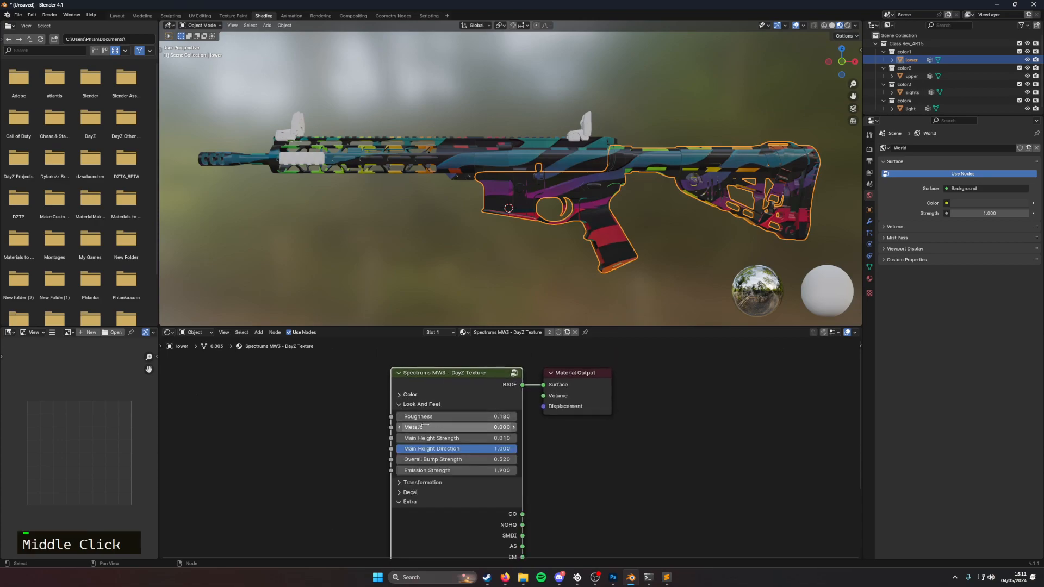
{"action": "left_click", "coordinate": [419, 483]}
{"action": "scroll", "coordinate": [492, 450], "scroll_direction": "down", "scroll_amount": 1}
{"action": "middle_click_drag", "start_coordinate": [484, 451], "coordinate": [482, 417]}
Step: Try scaling the texture to 4.130 along X only and undo the change
{"action": "mouse_move", "coordinate": [478, 462]}
{"action": "left_mouse_down"}
{"action": "mouse_move", "coordinate": [462, 462]}
{"action": "mouse_move", "coordinate": [502, 462]}
{"action": "mouse_move", "coordinate": [474, 462]}
{"action": "left_mouse_up"}
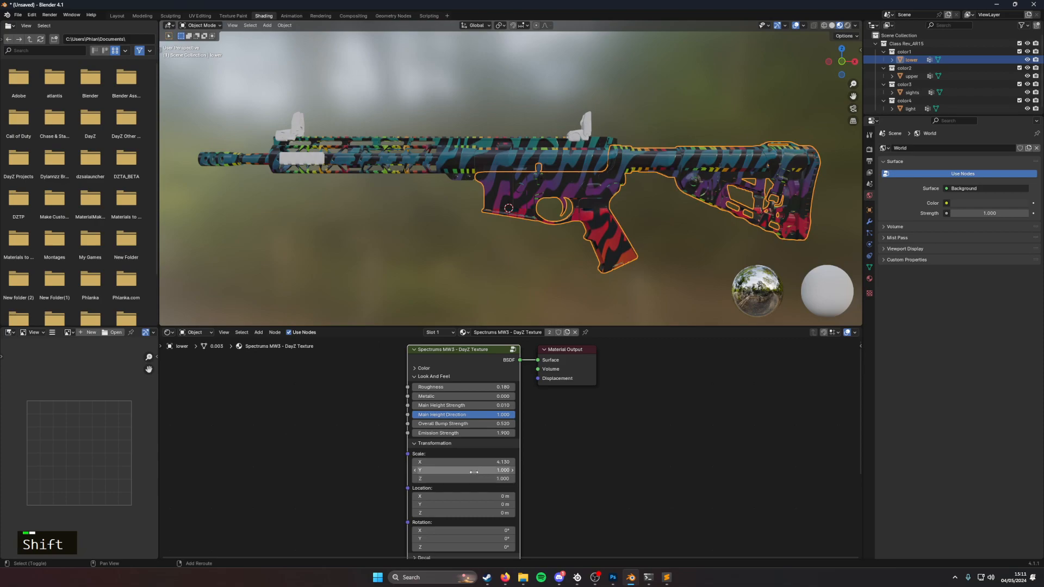
{"action": "left_click", "coordinate": [474, 470], "text": "shift"}
{"action": "key", "text": "ctrl+z"}
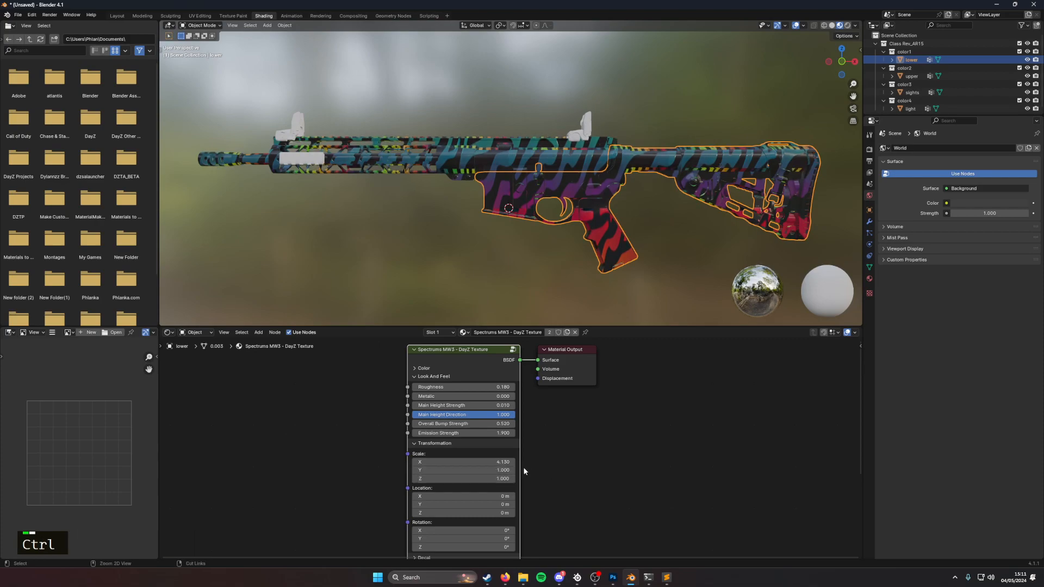
{"action": "key", "text": "ctrl+z"}
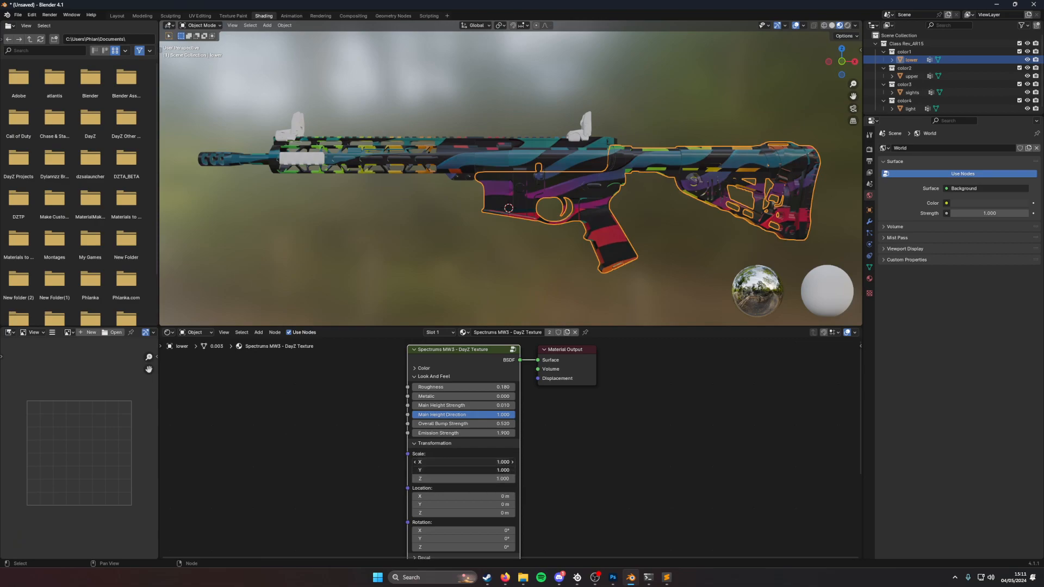
Step: Set the Spectrums texture's scale to 5.100 on all axes and its colour to hue 0.210 and saturation 1.350
{"action": "left_click_drag", "start_coordinate": [463, 478], "coordinate": [521, 478]}
{"action": "left_click", "coordinate": [417, 369]}
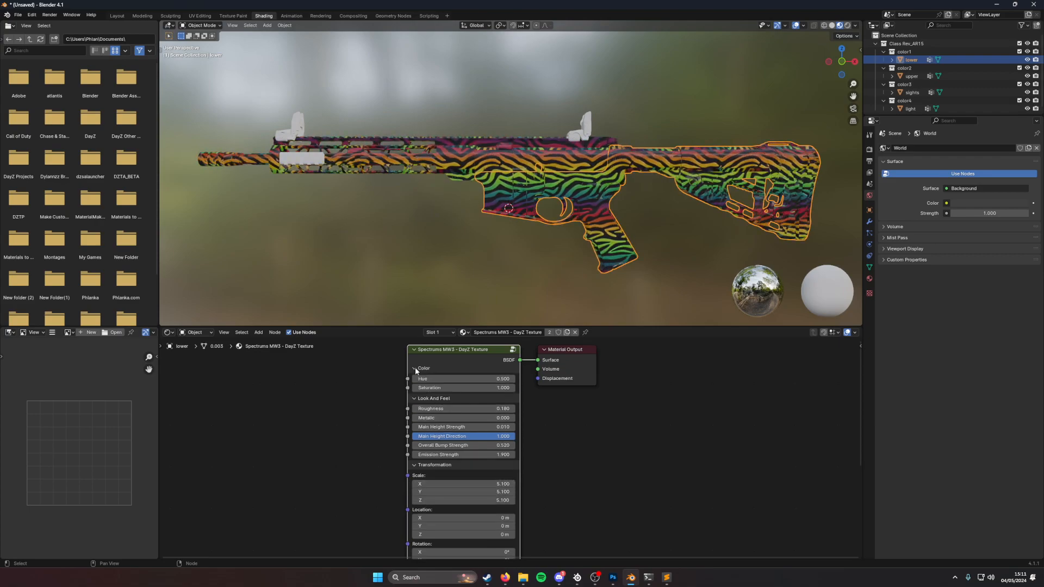
{"action": "mouse_move", "coordinate": [463, 378]}
{"action": "left_mouse_down", "text": "shift"}
{"action": "mouse_move", "coordinate": [498, 379]}
{"action": "mouse_move", "coordinate": [443, 379]}
{"action": "left_mouse_up", "text": "shift"}
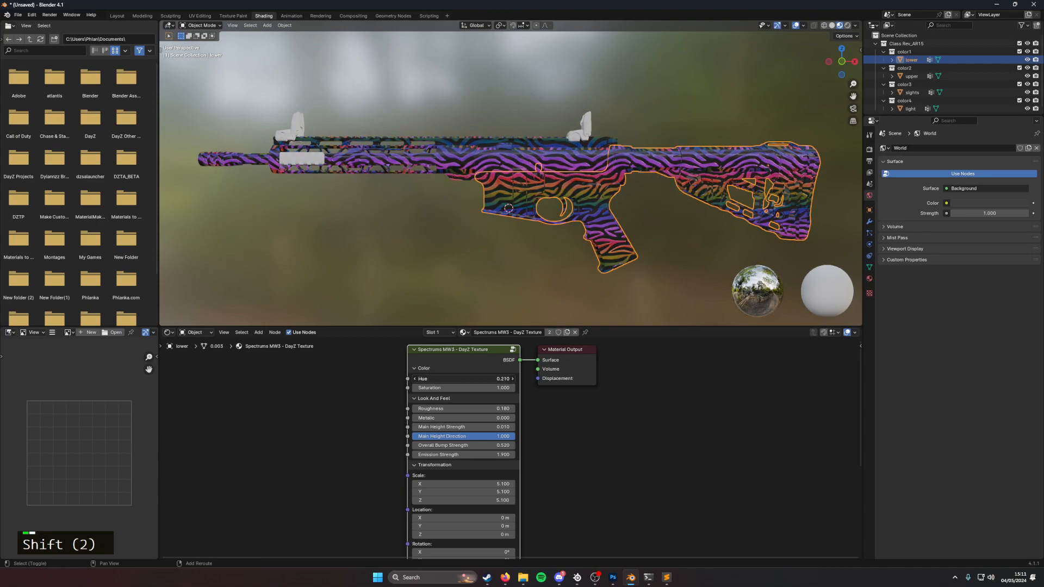
{"action": "left_click_drag", "start_coordinate": [459, 388], "coordinate": [481, 388], "text": "shift"}
Step: Set the Spectrums material's Roughness to 0.580, Metallic to 1.000, Main Height Strength to 0.000 and Emission Strength to 4.100
{"action": "scroll", "coordinate": [549, 288], "scroll_direction": "up", "scroll_amount": 3}
{"action": "middle_click_drag", "start_coordinate": [556, 263], "coordinate": [587, 217]}
{"action": "scroll", "coordinate": [596, 239], "scroll_direction": "up", "scroll_amount": 2}
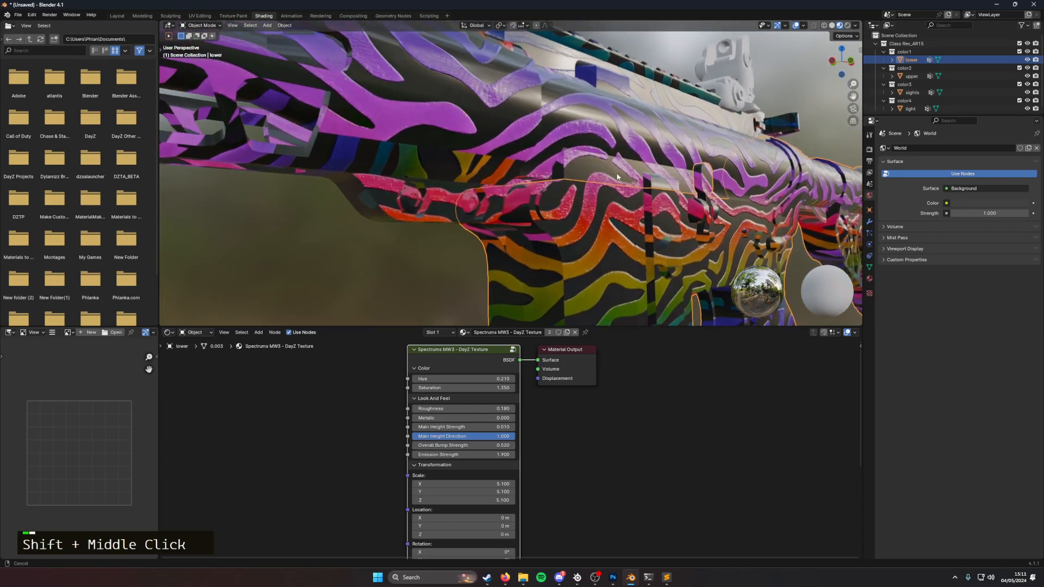
{"action": "scroll", "coordinate": [583, 212], "scroll_direction": "up", "scroll_amount": 3}
{"action": "scroll", "coordinate": [583, 212], "scroll_direction": "down", "scroll_amount": 5}
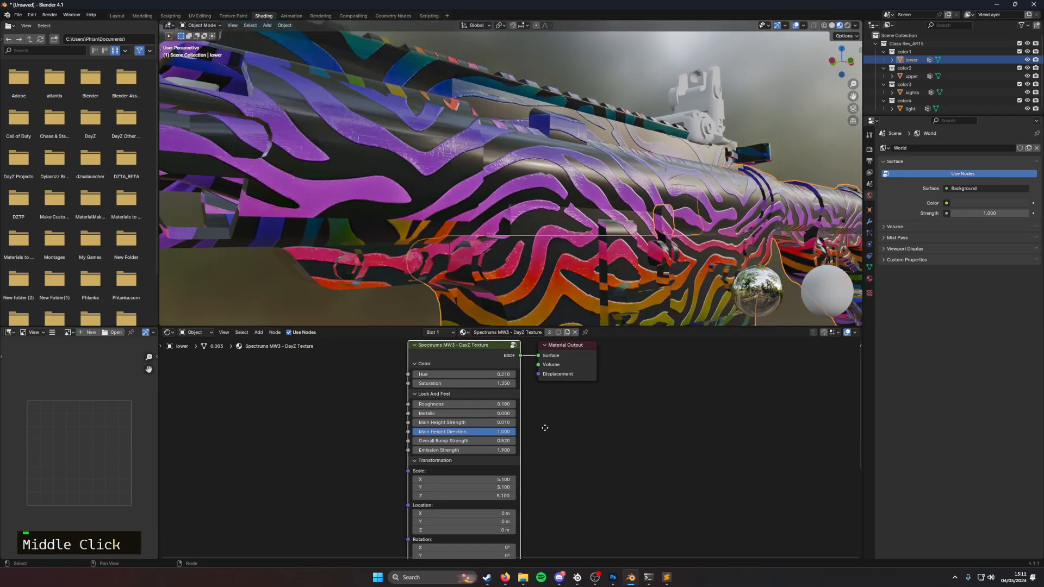
{"action": "middle_click_drag", "start_coordinate": [491, 445], "coordinate": [502, 418]}
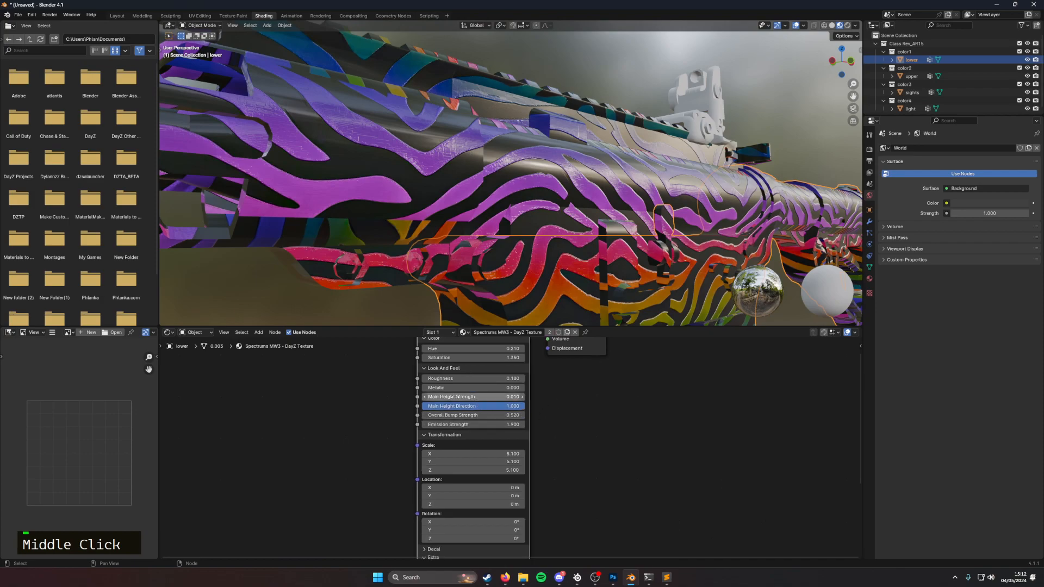
{"action": "left_click_drag", "start_coordinate": [461, 397], "coordinate": [498, 378], "text": "shift"}
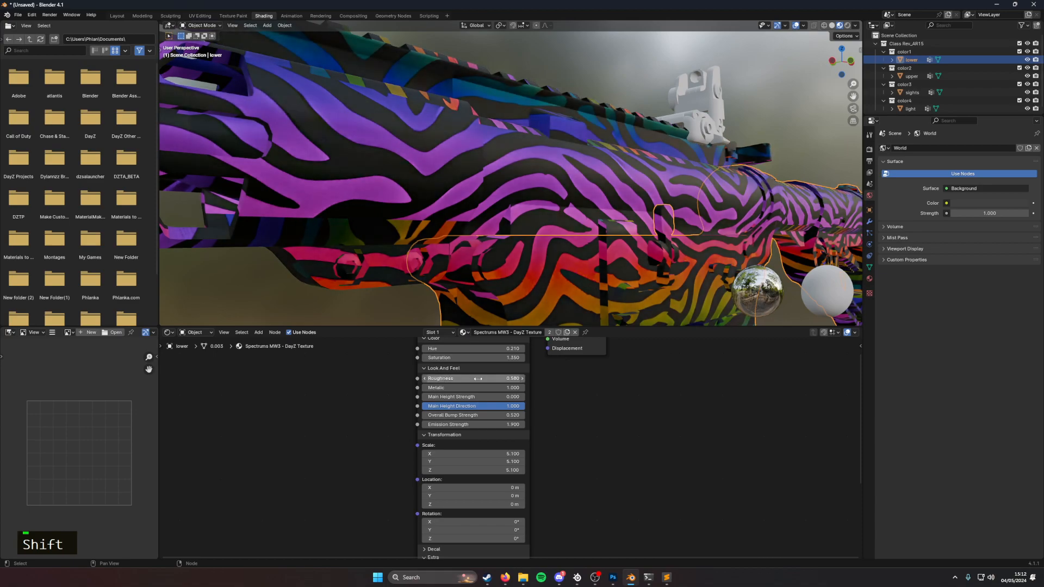
{"action": "mouse_move", "coordinate": [473, 425]}
{"action": "left_mouse_down", "text": "shift"}
{"action": "mouse_move", "coordinate": [511, 424]}
{"action": "mouse_move", "coordinate": [478, 424]}
{"action": "left_mouse_up", "text": "shift"}
Step: Deselect the lower object and try a texture scale of 11.700 on all axes
{"action": "scroll", "coordinate": [652, 228], "scroll_direction": "down", "scroll_amount": 3}
{"action": "middle_click_drag", "start_coordinate": [658, 228], "coordinate": [526, 237]}
{"action": "left_click", "coordinate": [552, 126]}
{"action": "scroll", "coordinate": [564, 243], "scroll_direction": "up", "scroll_amount": 2}
{"action": "scroll", "coordinate": [565, 247], "scroll_direction": "down", "scroll_amount": 2}
{"action": "mouse_move", "coordinate": [479, 454]}
{"action": "left_mouse_down"}
{"action": "mouse_move", "coordinate": [478, 470]}
{"action": "mouse_move", "coordinate": [549, 470]}
{"action": "mouse_move", "coordinate": [487, 471]}
{"action": "left_mouse_up"}
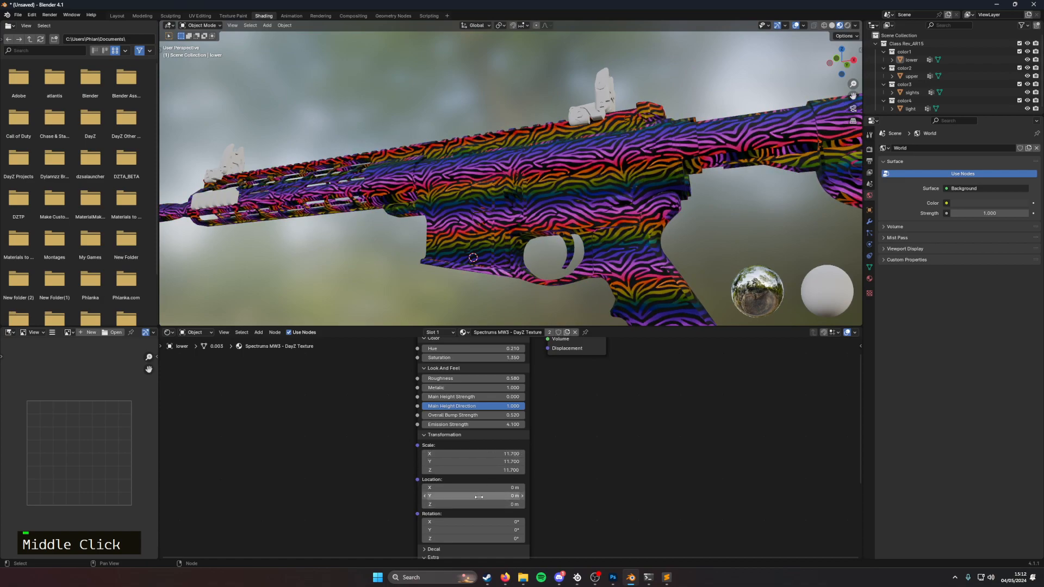
{"action": "key", "text": "ctrl+z"}
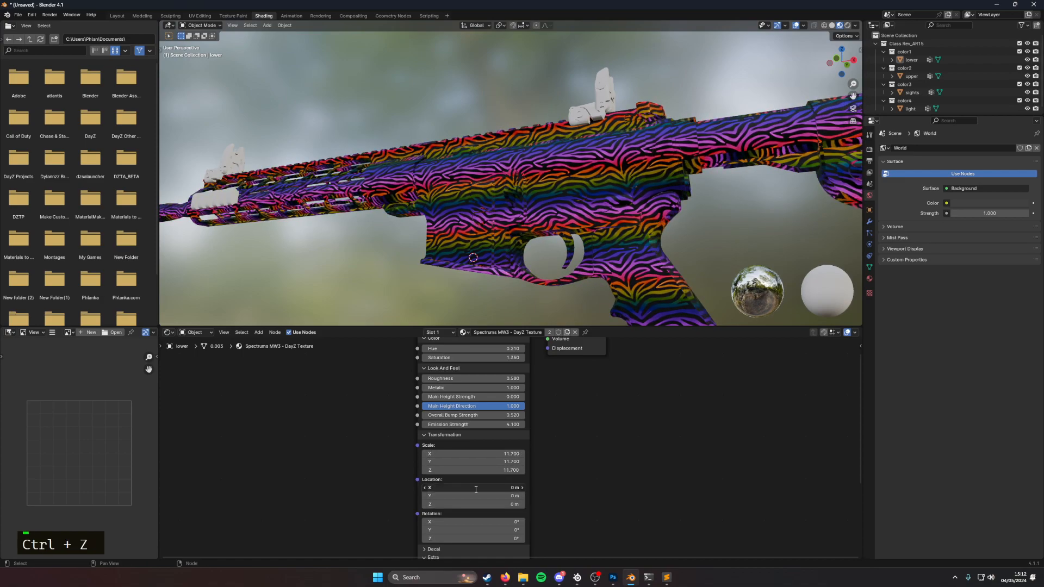
{"action": "left_click", "coordinate": [568, 506]}
Step: Rotate the Spectrums texture 10.1° about Y and set its scale to 5.000 on all axes
{"action": "left_click_drag", "start_coordinate": [482, 530], "coordinate": [496, 529]}
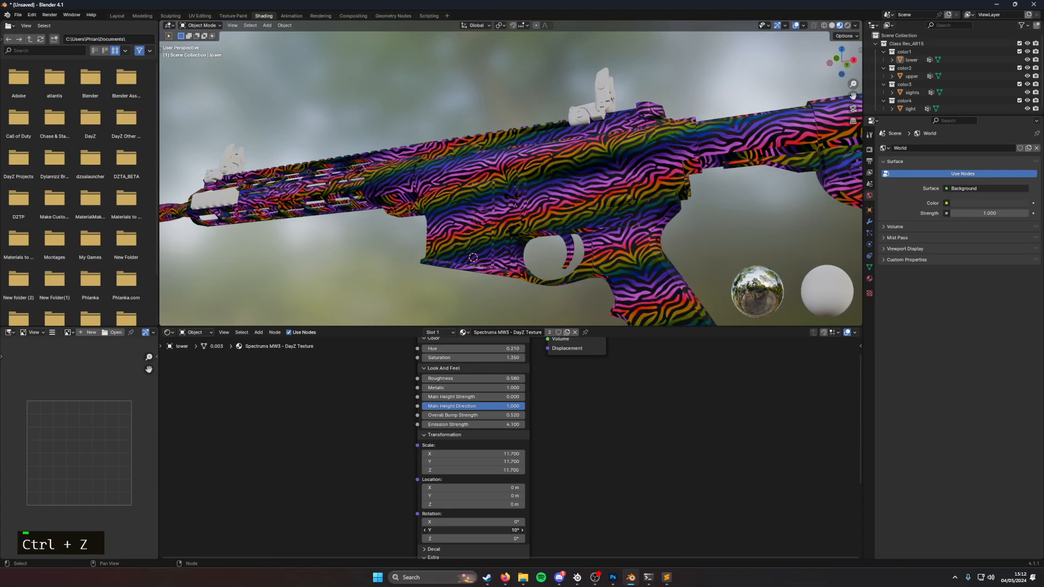
{"action": "left_click_drag", "start_coordinate": [474, 454], "coordinate": [437, 470]}
{"action": "scroll", "coordinate": [417, 267], "scroll_direction": "down", "scroll_amount": 3}
{"action": "middle_click_drag", "start_coordinate": [453, 262], "coordinate": [421, 272]}
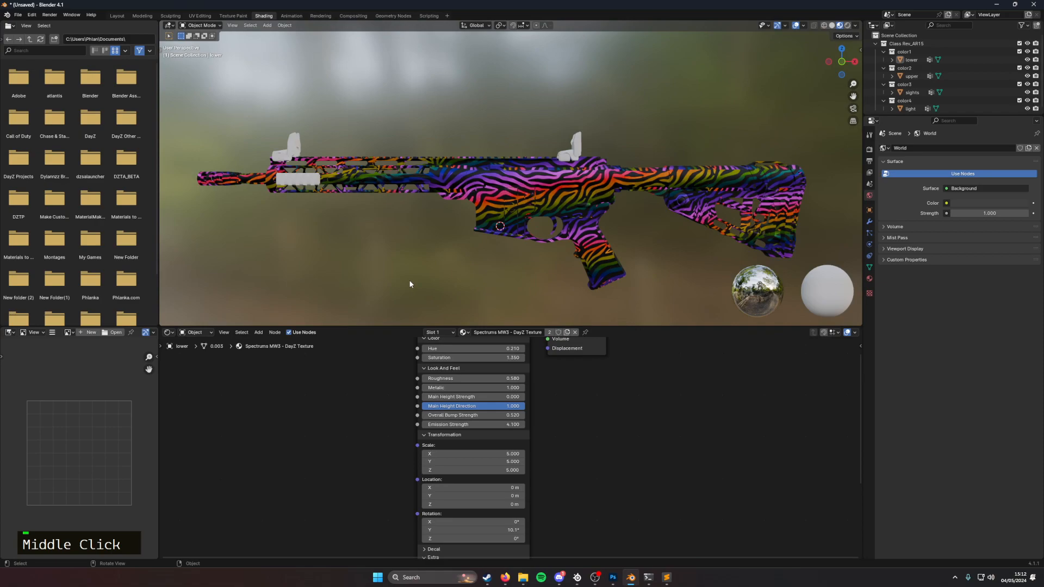
Step: Enter Edit Mode on the lower object and switch the viewport to Solid shading around the magazine well
{"action": "scroll", "coordinate": [394, 262], "scroll_direction": "up", "scroll_amount": 5}
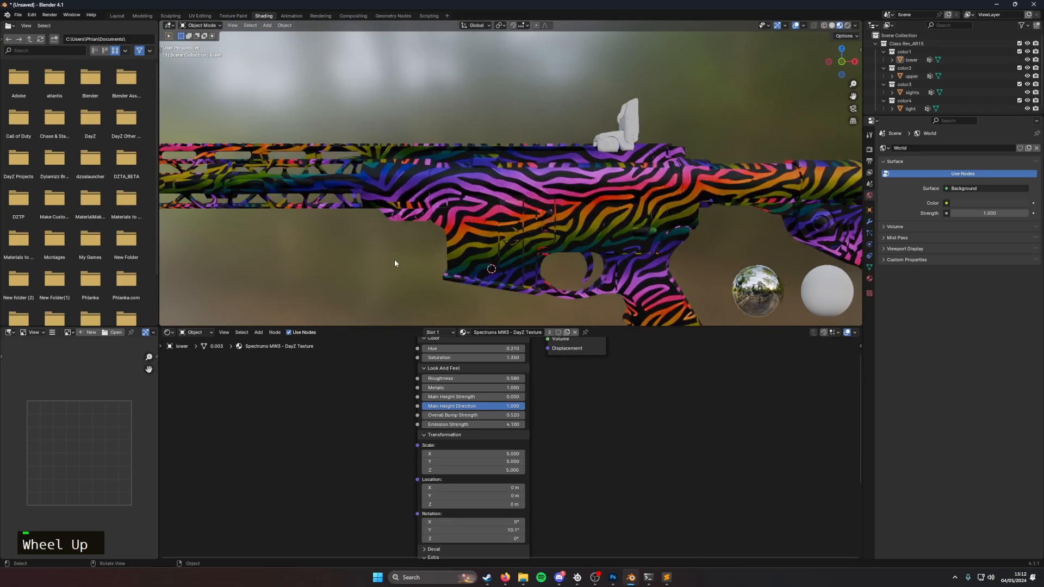
{"action": "middle_click_drag", "start_coordinate": [392, 263], "coordinate": [632, 150]}
{"action": "scroll", "coordinate": [572, 226], "scroll_direction": "up", "scroll_amount": 3}
{"action": "scroll", "coordinate": [588, 227], "scroll_direction": "down", "scroll_amount": 4}
{"action": "left_click", "coordinate": [576, 161]}
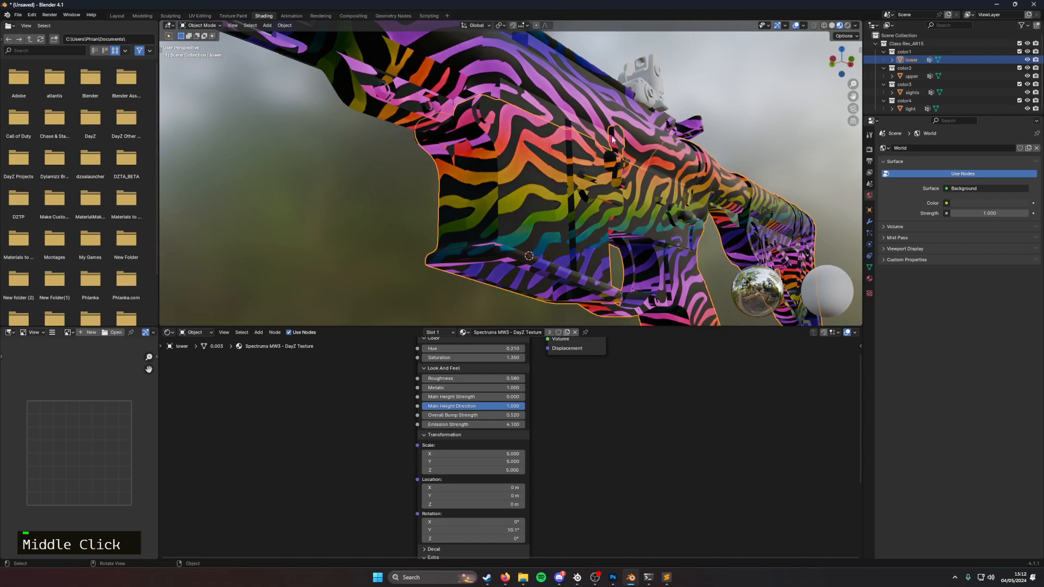
{"action": "key", "text": "Tab"}
{"action": "middle_click_drag", "start_coordinate": [616, 184], "coordinate": [612, 188]}
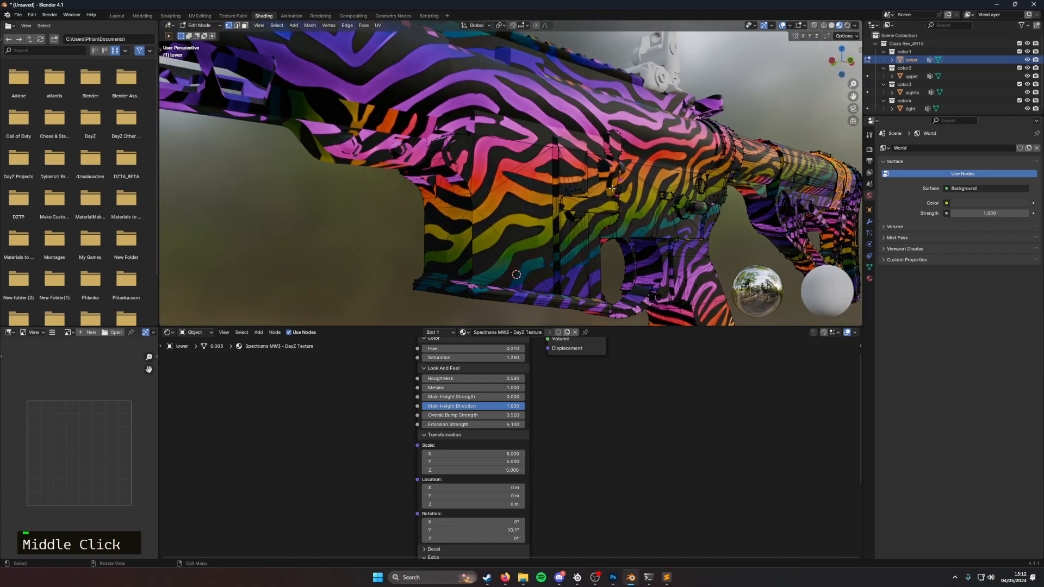
{"action": "left_click", "coordinate": [831, 26]}
{"action": "scroll", "coordinate": [627, 159], "scroll_direction": "up", "scroll_amount": 2}
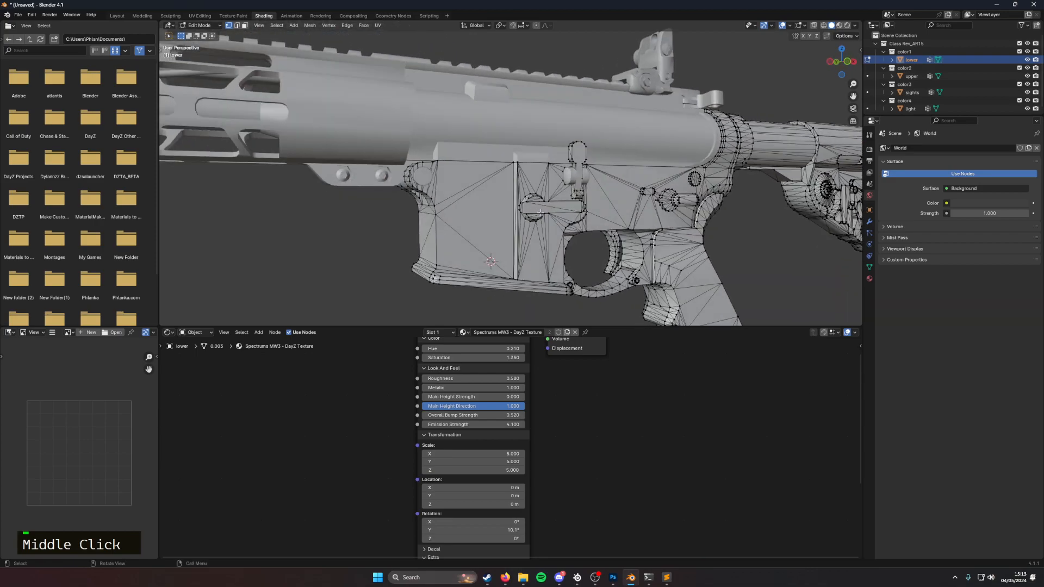
{"action": "middle_click_drag", "start_coordinate": [651, 202], "coordinate": [549, 214]}
{"action": "scroll", "coordinate": [546, 217], "scroll_direction": "up", "scroll_amount": 4}
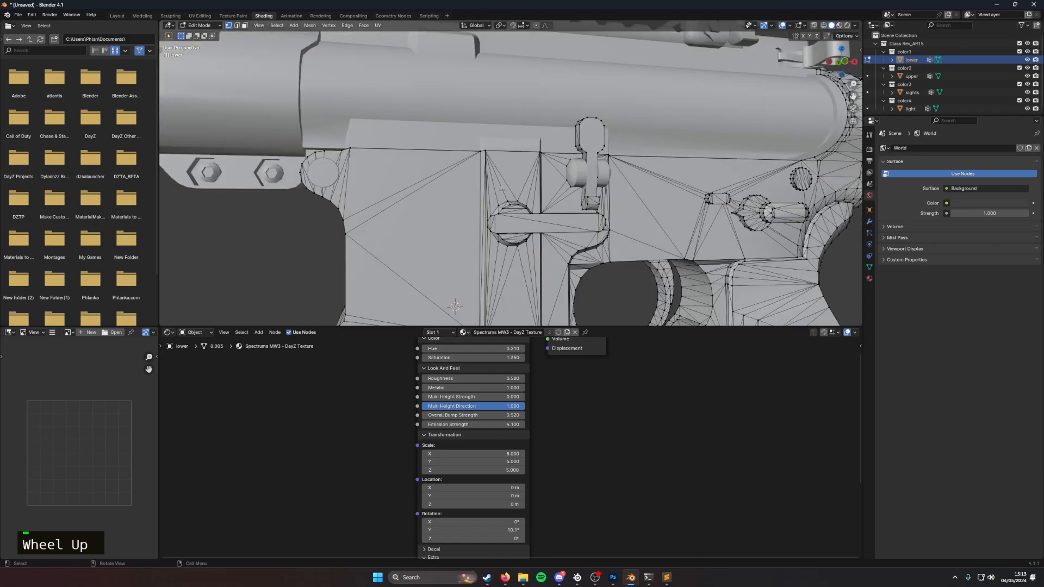
Step: Leave and re-enter Edit Mode on the lower object, and compare Material Preview with Solid shading
{"action": "key", "text": "Tab"}
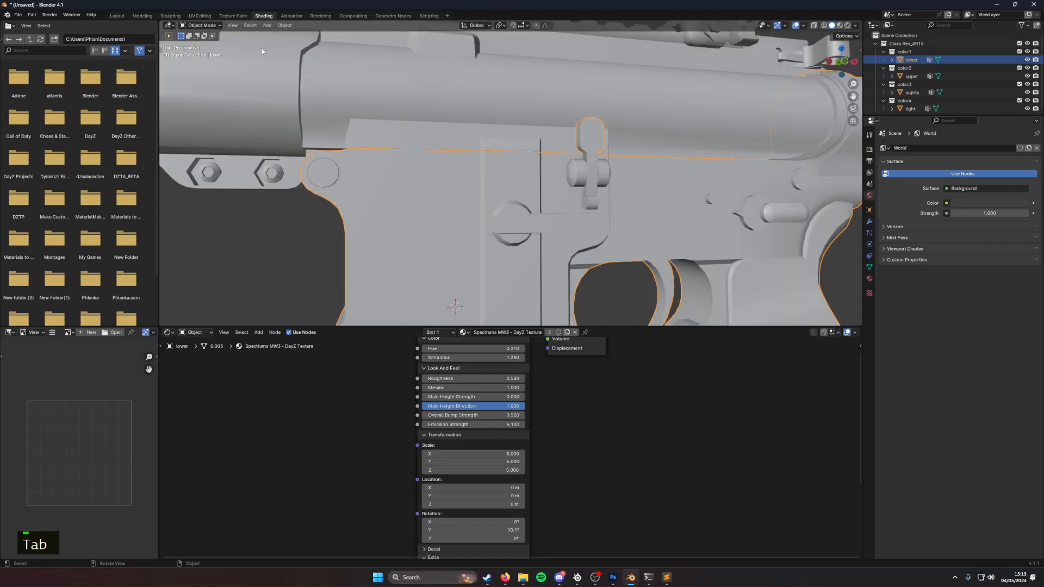
{"action": "left_click", "coordinate": [213, 25]}
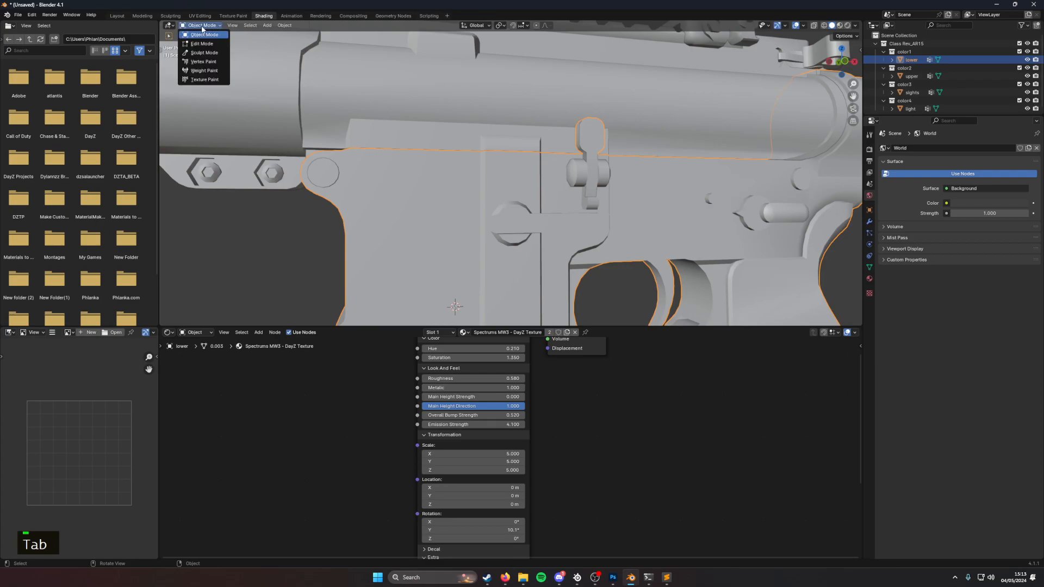
{"action": "left_click", "coordinate": [209, 45]}
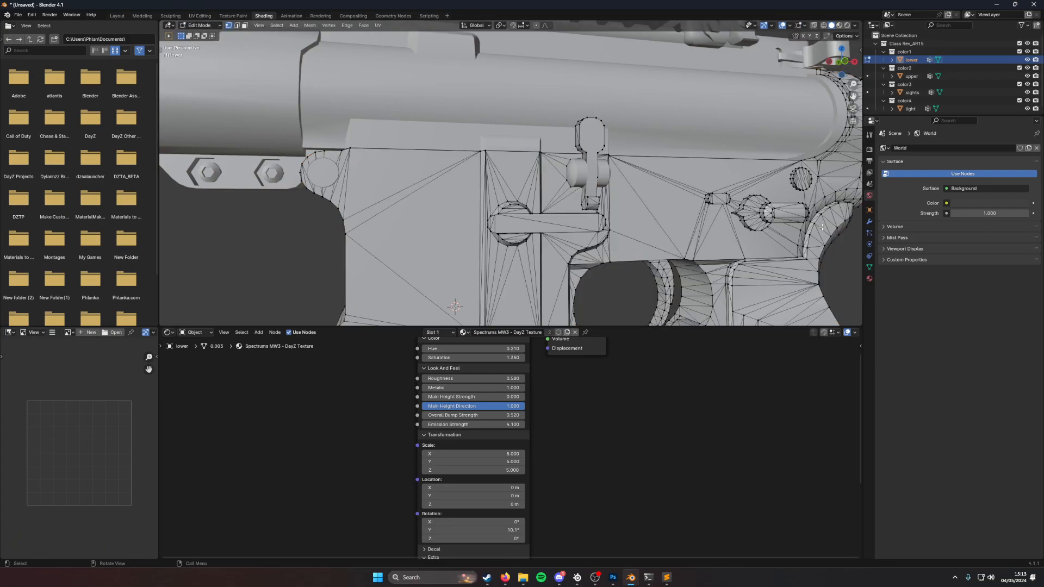
{"action": "left_click", "coordinate": [839, 26]}
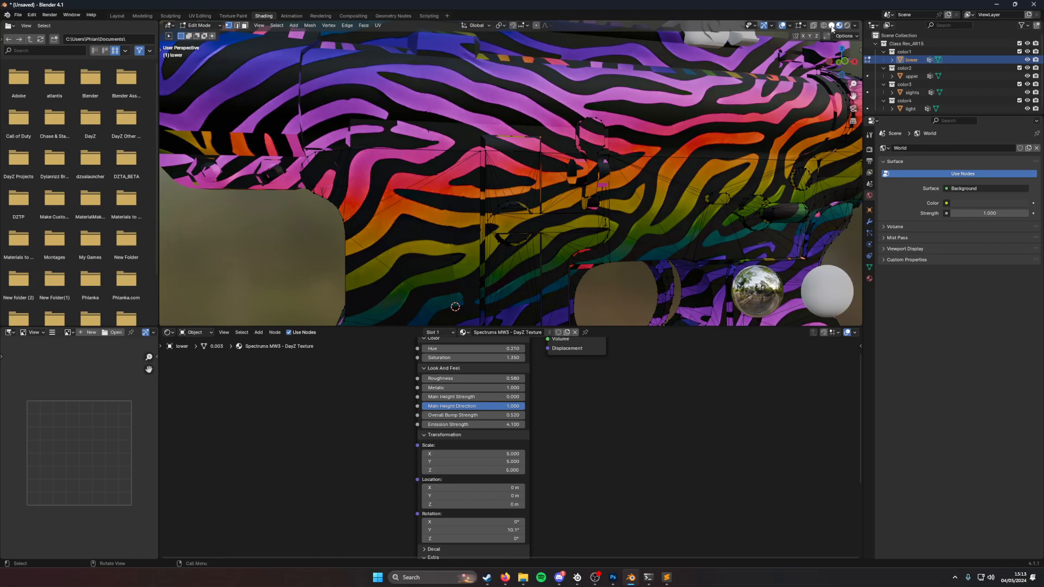
{"action": "left_click", "coordinate": [831, 25]}
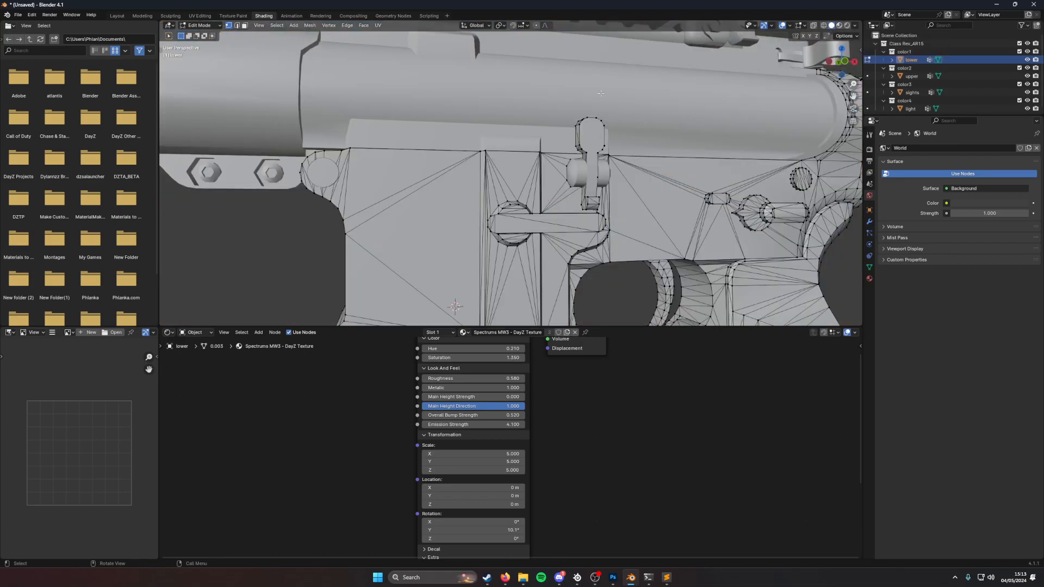
Step: Select a single vertex at the top of the vertical rib on the lower's magazine well in vertex select mode
{"action": "middle_click_drag", "start_coordinate": [417, 146], "coordinate": [322, 118]}
{"action": "scroll", "coordinate": [598, 141], "scroll_direction": "down", "scroll_amount": 2}
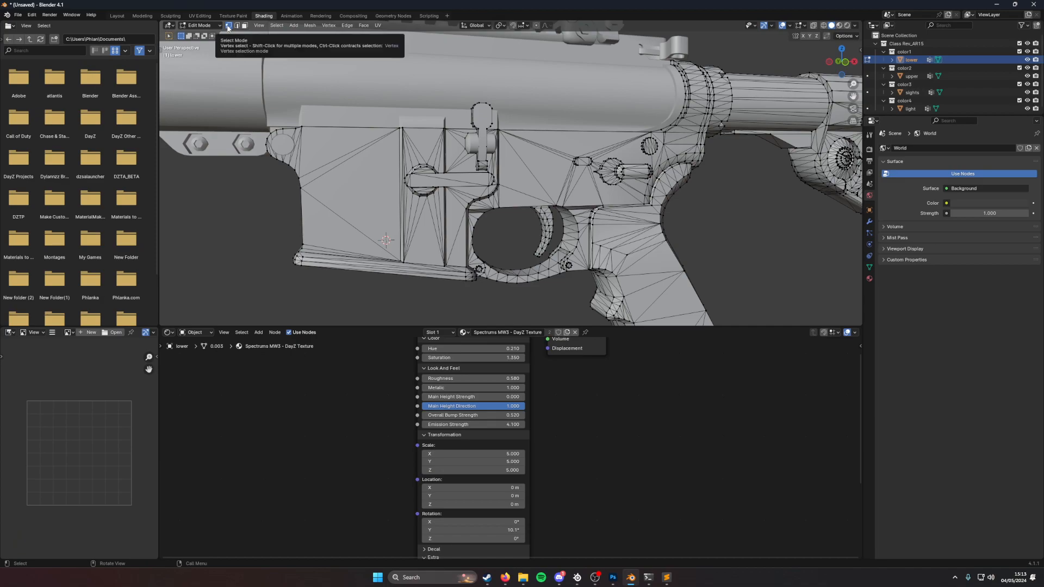
{"action": "left_click", "coordinate": [407, 149]}
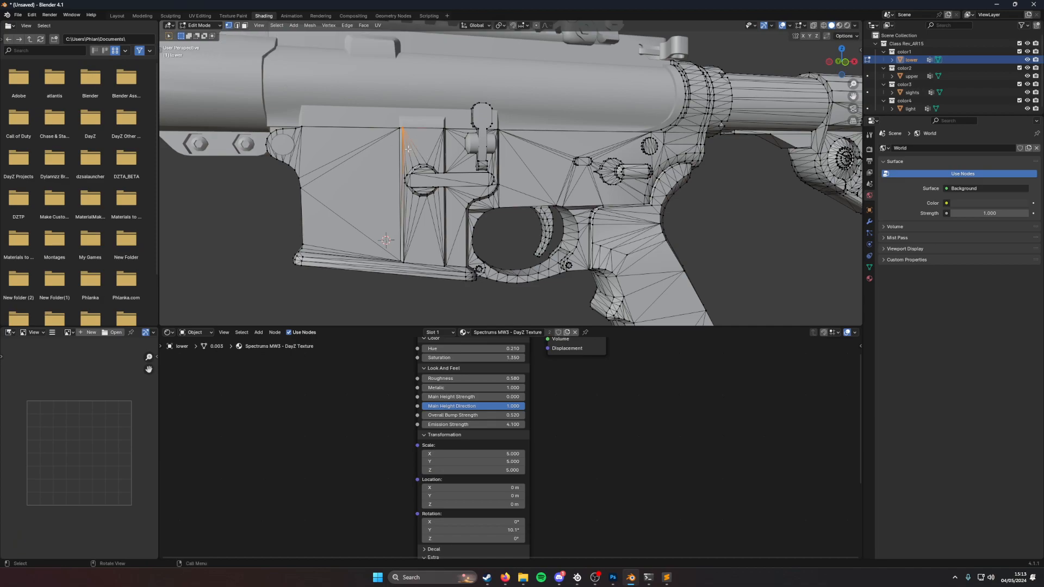
Step: Select the edges of the triangle above the lever's round pivot in edge select mode
{"action": "scroll", "coordinate": [428, 172], "scroll_direction": "up", "scroll_amount": 3}
{"action": "middle_click_drag", "start_coordinate": [223, 125], "coordinate": [328, 154], "text": "shift"}
{"action": "double_click", "coordinate": [298, 131]}
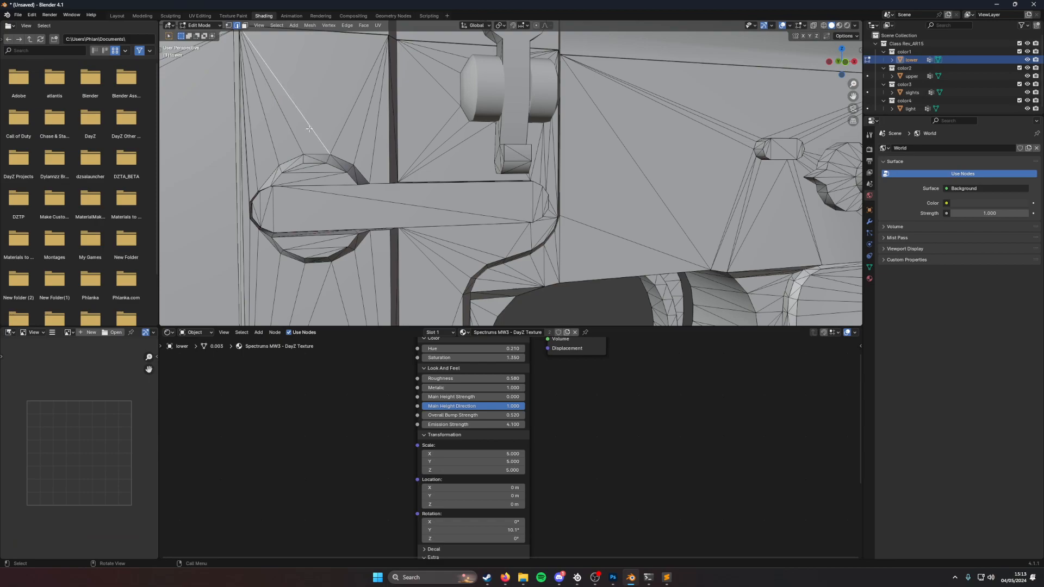
{"action": "left_click", "coordinate": [336, 142], "text": "shift"}
{"action": "left_click", "coordinate": [353, 56], "text": "shift"}
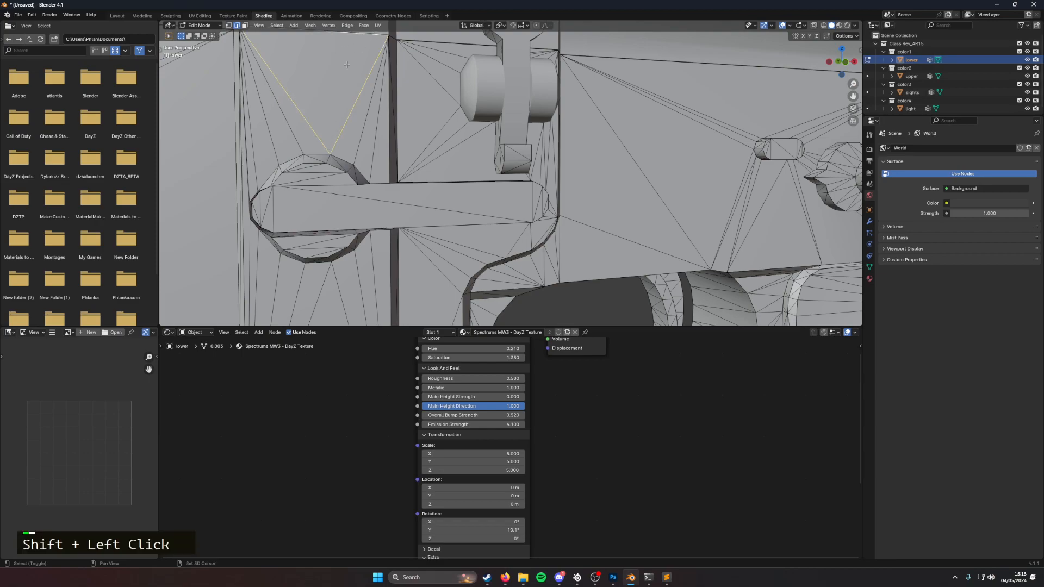
Step: Select one face on the horizontal lever beside the magazine well in face select mode
{"action": "left_click", "coordinate": [244, 26]}
{"action": "left_click", "coordinate": [313, 86]}
{"action": "scroll", "coordinate": [353, 103], "scroll_direction": "down", "scroll_amount": 3}
{"action": "middle_click_drag", "start_coordinate": [380, 109], "coordinate": [441, 127]}
{"action": "left_click", "coordinate": [539, 167]}
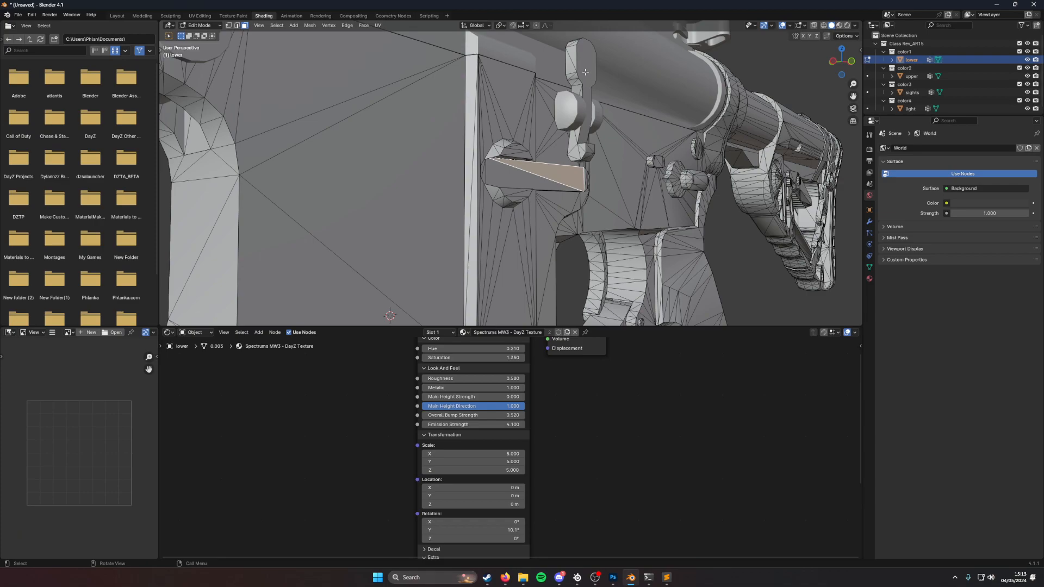
Step: Add the linked faces of the bolt catch and the horizontal lever to the selection
{"action": "key", "text": "l"}
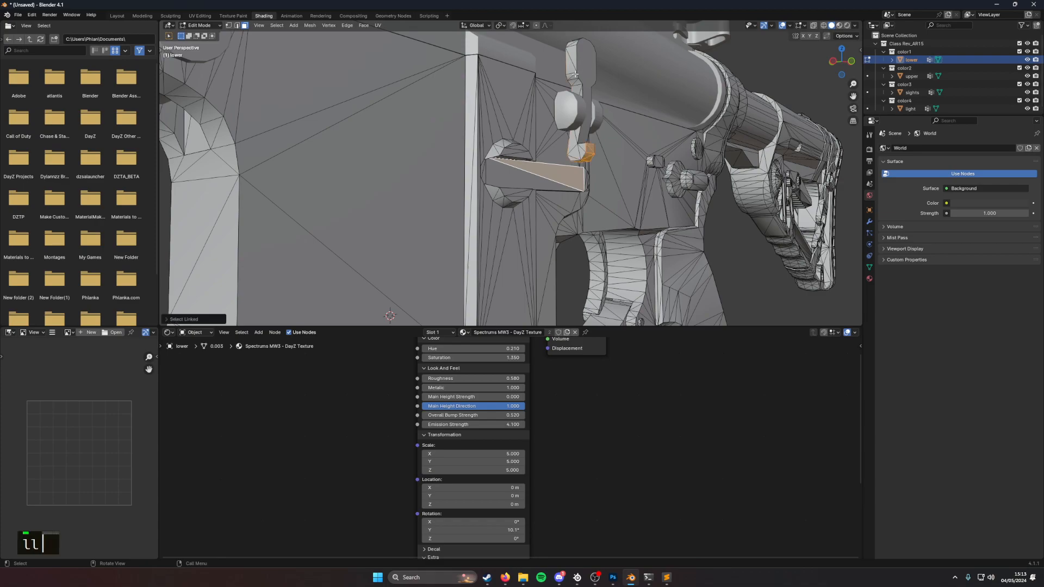
{"action": "key", "text": "l"}
{"action": "key", "text": "l"}
{"action": "middle_click_drag", "start_coordinate": [590, 81], "coordinate": [457, 123]}
{"action": "key", "text": "l"}
{"action": "scroll", "coordinate": [543, 92], "scroll_direction": "down", "scroll_amount": 1}
{"action": "scroll", "coordinate": [542, 89], "scroll_direction": "down", "scroll_amount": 2}
{"action": "left_click", "coordinate": [457, 123], "text": "shift"}
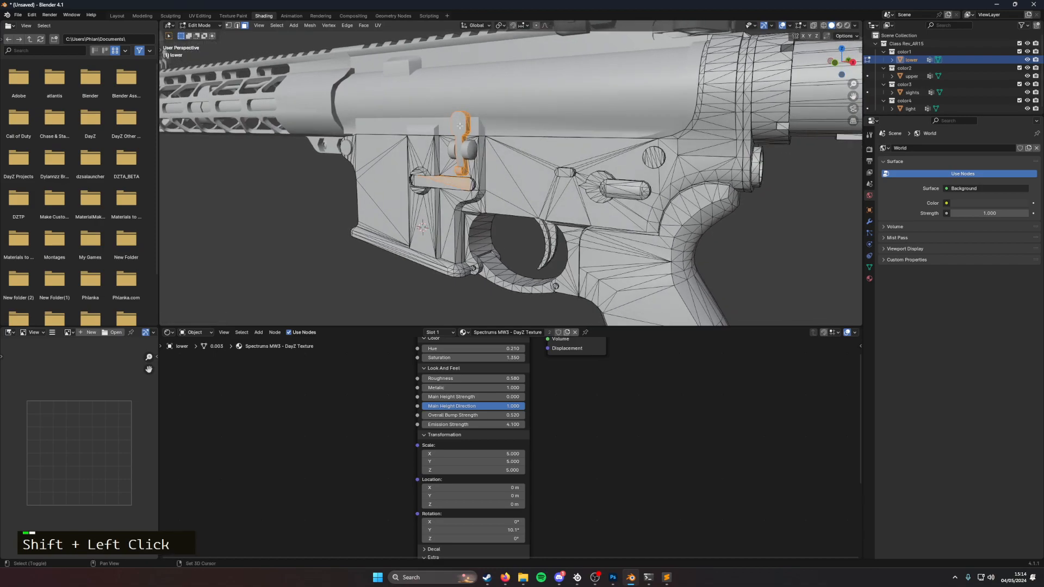
Step: Clear the face selection on the bolt catch and horizontal lever
{"action": "scroll", "coordinate": [457, 123], "scroll_direction": "up", "scroll_amount": 2}
{"action": "left_click", "coordinate": [418, 76], "text": "shift"}
{"action": "middle_click_drag", "start_coordinate": [427, 82], "coordinate": [514, 102]}
{"action": "left_click", "coordinate": [599, 94], "text": "shift"}
{"action": "middle_click_drag", "start_coordinate": [598, 94], "coordinate": [543, 96], "text": "shift"}
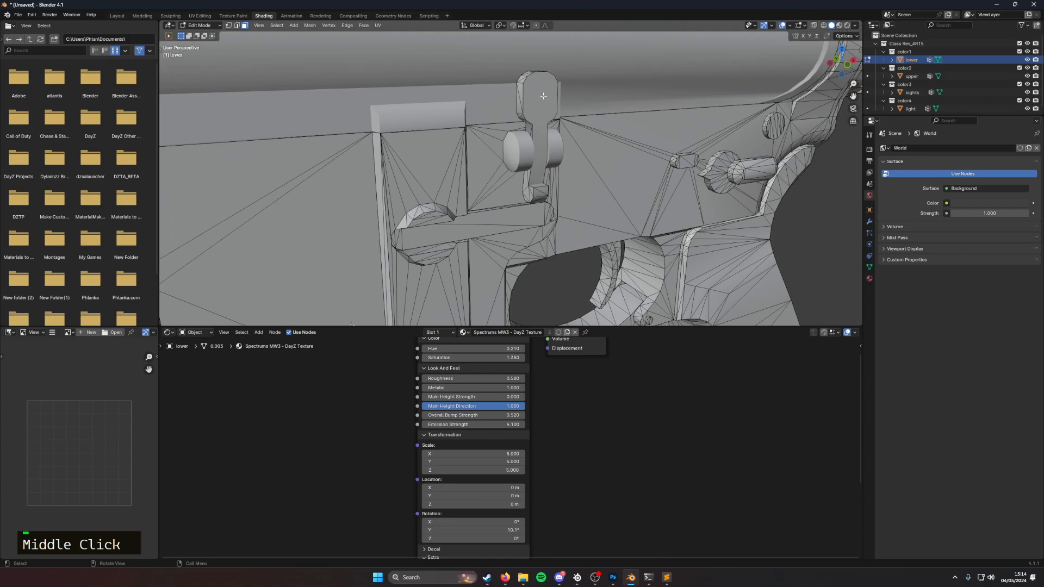
Step: Try selecting the bolt catch's vertices individually and by box in vertex select mode
{"action": "left_click", "coordinate": [228, 25]}
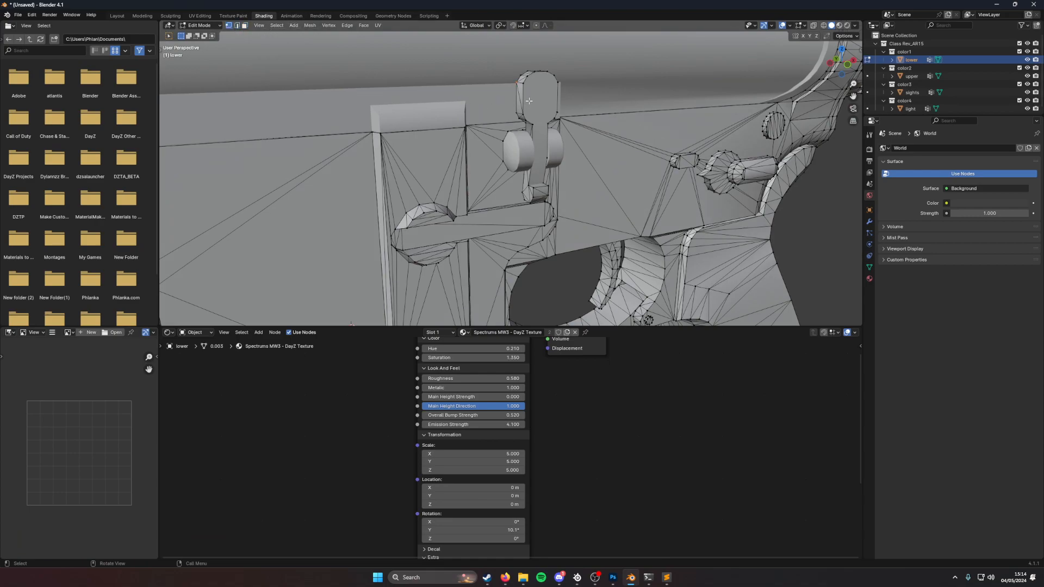
{"action": "left_click", "coordinate": [524, 83], "text": "shift"}
{"action": "middle_click_drag", "start_coordinate": [524, 84], "coordinate": [554, 101], "text": "shift"}
{"action": "scroll", "coordinate": [462, 121], "scroll_direction": "up", "scroll_amount": 4}
{"action": "left_click_drag", "start_coordinate": [540, 86], "coordinate": [590, 94], "text": "shift"}
{"action": "mouse_move", "coordinate": [575, 93]}
{"action": "middle_mouse_down"}
{"action": "mouse_move", "coordinate": [602, 87]}
{"action": "mouse_move", "coordinate": [558, 83]}
{"action": "middle_mouse_up"}
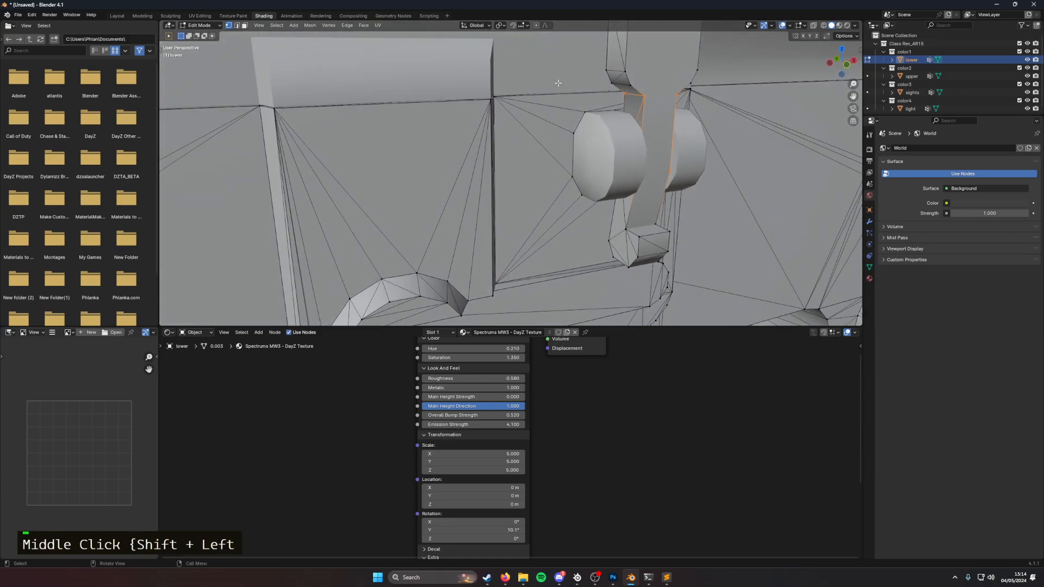
Step: Return to face select mode and select all linked pieces of the bolt catch
{"action": "double_click", "coordinate": [243, 27]}
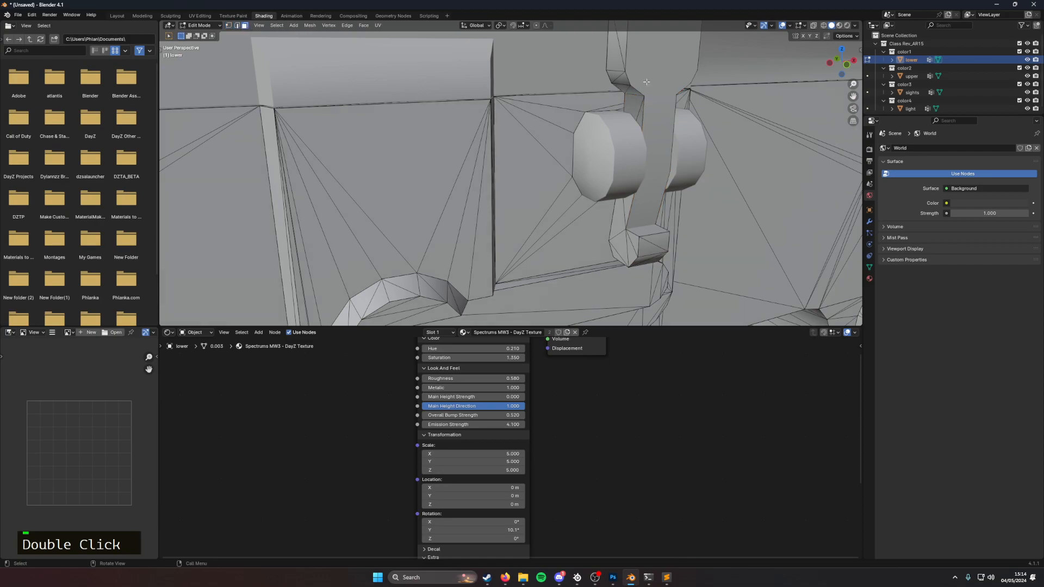
{"action": "key", "text": "l"}
{"action": "key", "text": "l"}
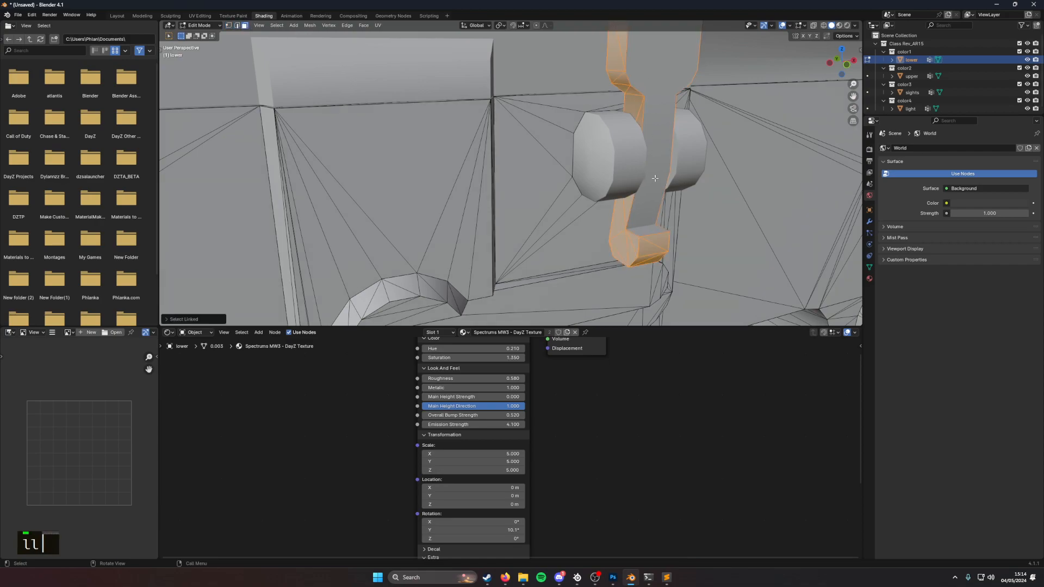
{"action": "key", "text": "l"}
{"action": "key", "text": "l"}
{"action": "scroll", "coordinate": [647, 103], "scroll_direction": "down", "scroll_amount": 4}
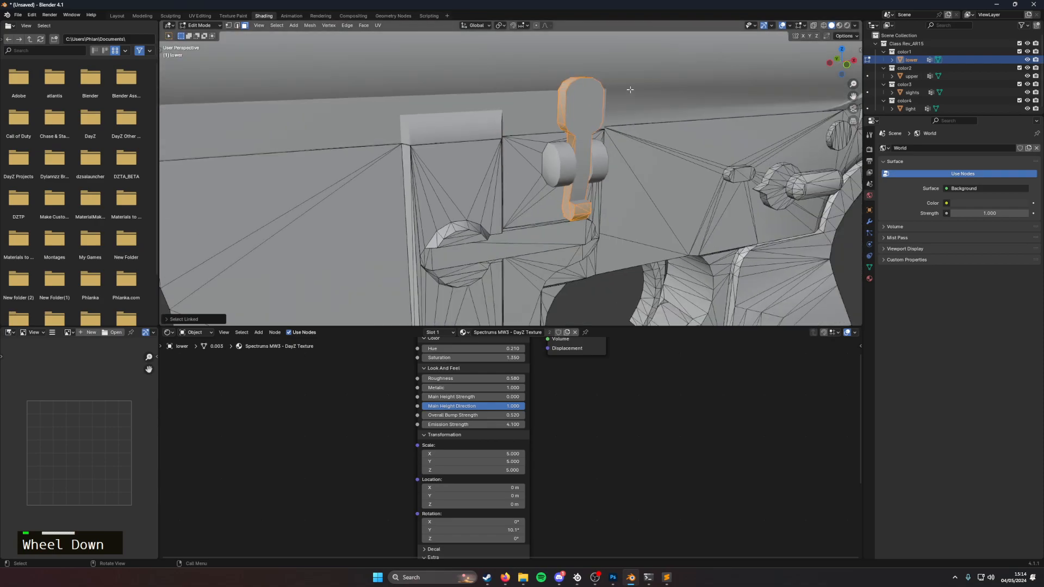
Step: Add the linked faces of the horizontal lever, its round pivot and the vertical magazine-well panel to the selection
{"action": "middle_click_drag", "start_coordinate": [575, 138], "coordinate": [462, 201]}
{"action": "key", "text": "l"}
{"action": "key", "text": "l"}
{"action": "key", "text": "l"}
{"action": "key", "text": "l"}
{"action": "key", "text": "l"}
{"action": "key", "text": "l"}
{"action": "key", "text": "l"}
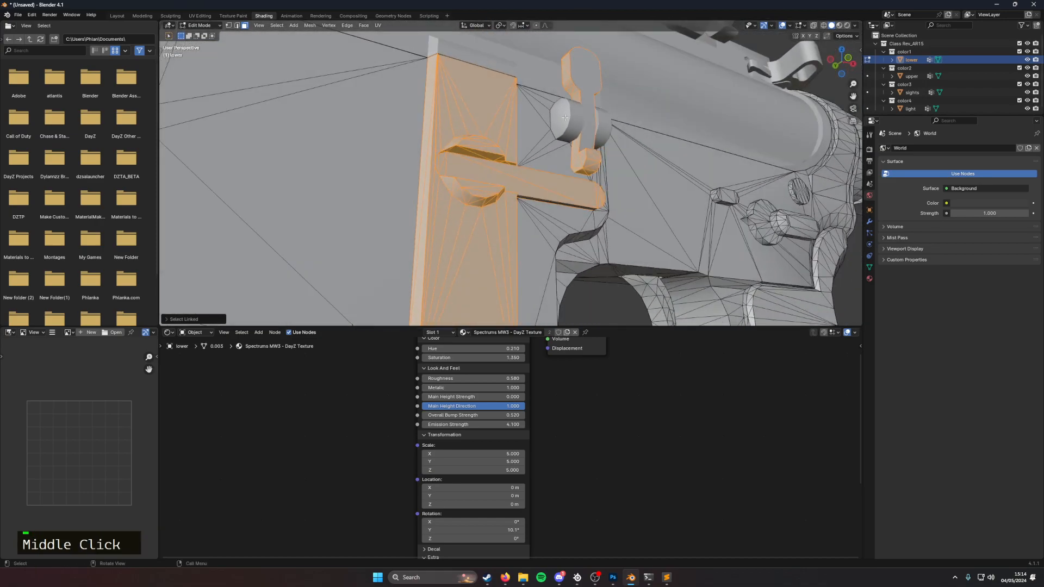
{"action": "key", "text": "l"}
Step: Add the small receiver pin, the safety selector, the round pin behind it and the trigger to the linked selection
{"action": "middle_click_drag", "start_coordinate": [564, 132], "coordinate": [451, 157]}
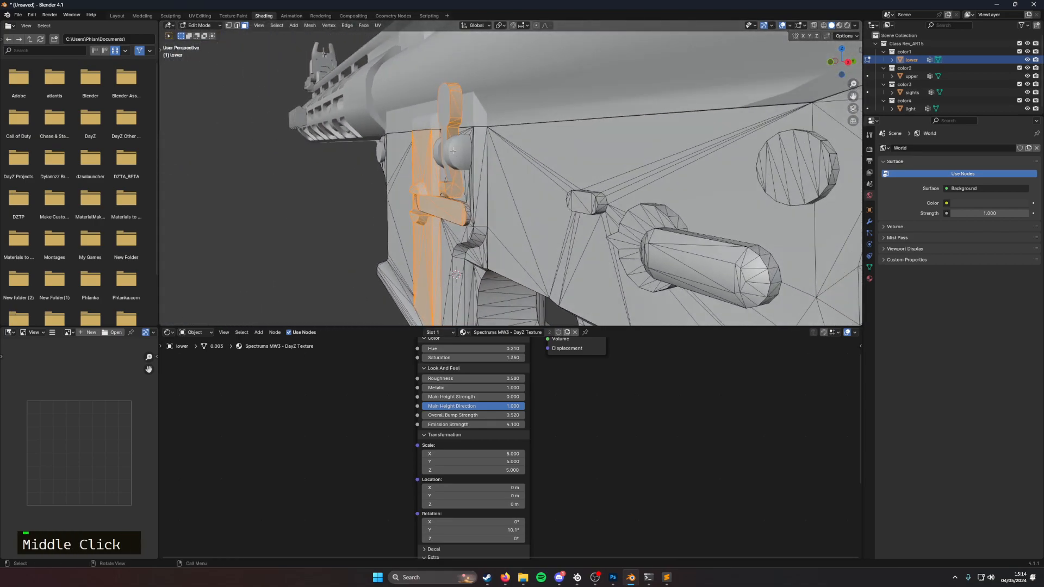
{"action": "middle_click_drag", "start_coordinate": [453, 112], "coordinate": [560, 155]}
{"action": "scroll", "coordinate": [536, 93], "scroll_direction": "down", "scroll_amount": 2}
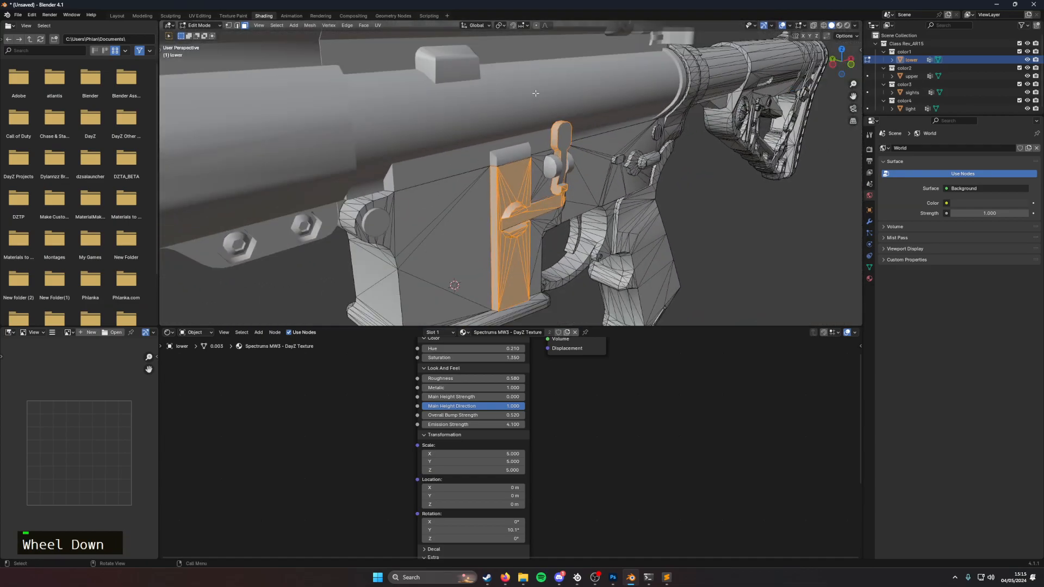
{"action": "middle_click_drag", "start_coordinate": [537, 95], "coordinate": [506, 116]}
{"action": "middle_click_drag", "start_coordinate": [740, 180], "coordinate": [638, 192], "text": "shift"}
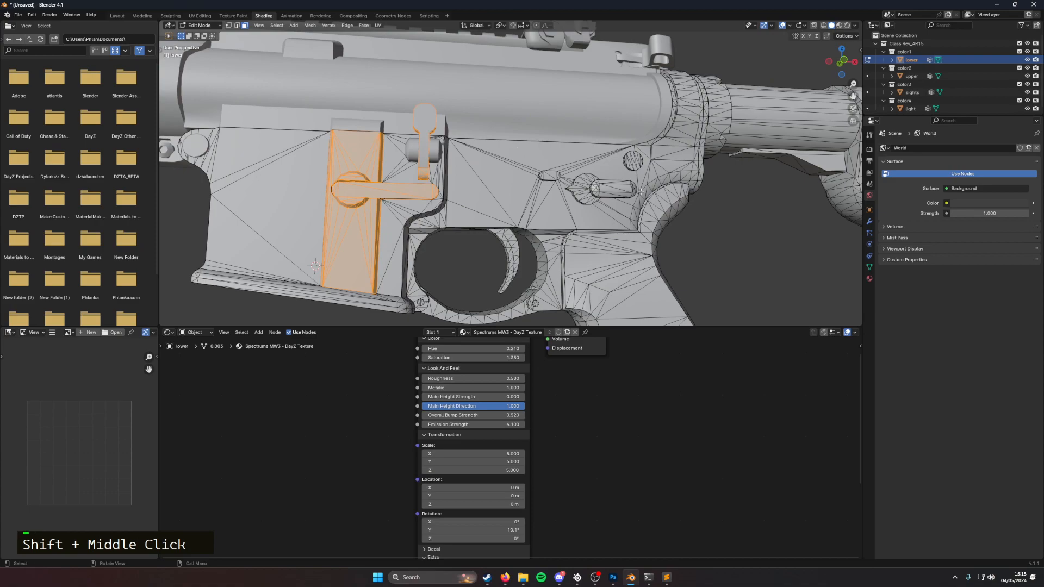
{"action": "key", "text": "l"}
{"action": "middle_click_drag", "start_coordinate": [559, 185], "coordinate": [725, 204]}
{"action": "scroll", "coordinate": [568, 179], "scroll_direction": "up", "scroll_amount": 4}
{"action": "key", "text": "l"}
{"action": "middle_click_drag", "start_coordinate": [621, 203], "coordinate": [771, 144]}
{"action": "key", "text": "l"}
{"action": "key", "text": "l"}
{"action": "key", "text": "l"}
{"action": "scroll", "coordinate": [698, 116], "scroll_direction": "down", "scroll_amount": 1}
{"action": "key", "text": "l"}
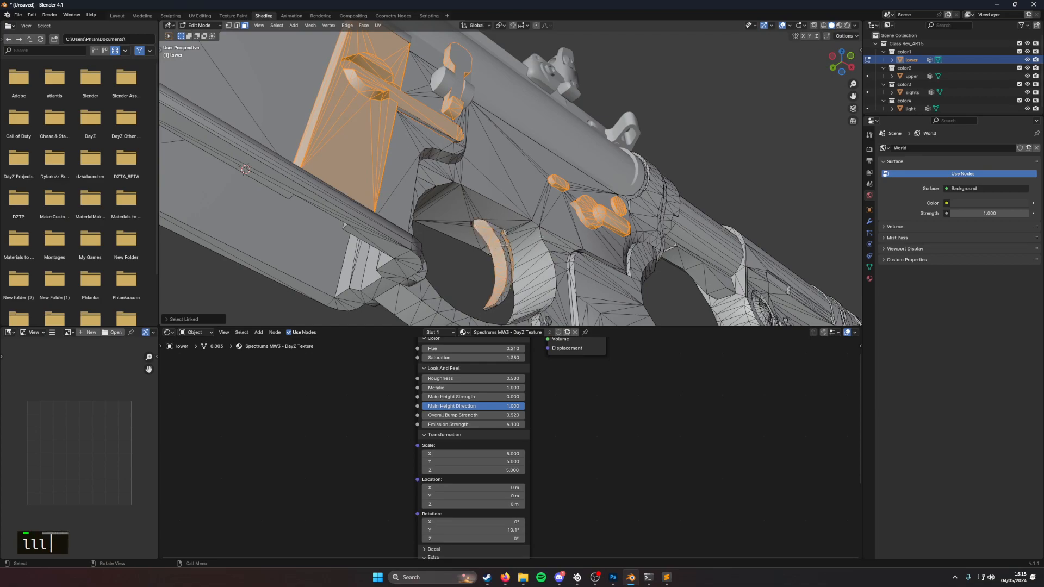
Step: Add the remaining linked pieces of the trigger to the selection from its other angles
{"action": "middle_click_drag", "start_coordinate": [502, 246], "coordinate": [460, 286]}
{"action": "key", "text": "l"}
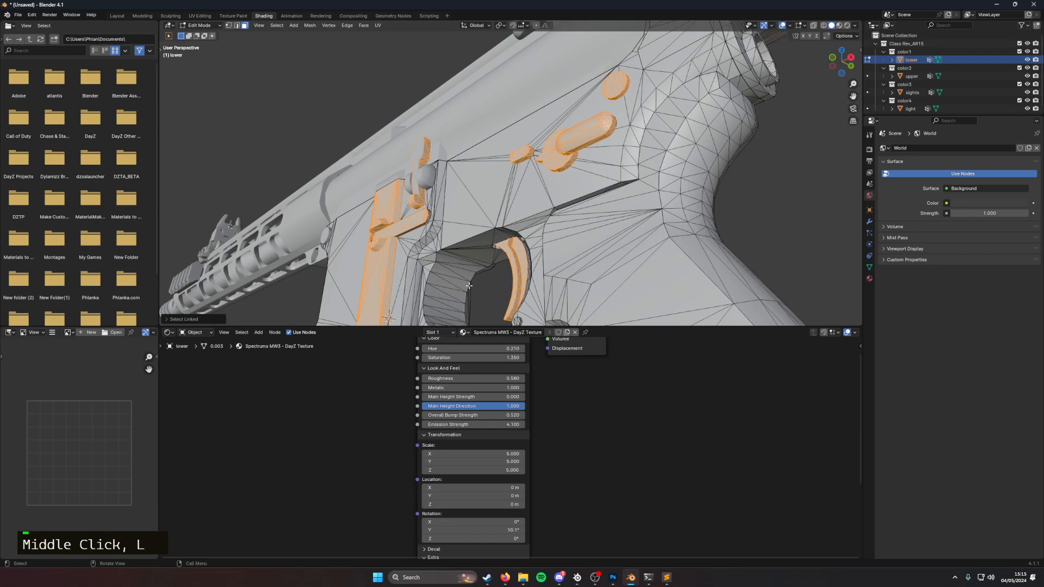
{"action": "key", "text": "l"}
{"action": "mouse_move", "coordinate": [529, 268]}
{"action": "middle_mouse_down"}
{"action": "mouse_move", "coordinate": [491, 239]}
{"action": "mouse_move", "coordinate": [463, 238]}
{"action": "mouse_move", "coordinate": [543, 263]}
{"action": "middle_mouse_up"}
{"action": "key", "text": "l"}
{"action": "key", "text": "l"}
{"action": "key", "text": "l"}
{"action": "key", "text": "l"}
Step: Add the two round pins on the ejection-port side of the lower receiver to the linked selection
{"action": "middle_click_drag", "start_coordinate": [571, 194], "coordinate": [613, 195]}
{"action": "key", "text": "l"}
{"action": "key", "text": "l"}
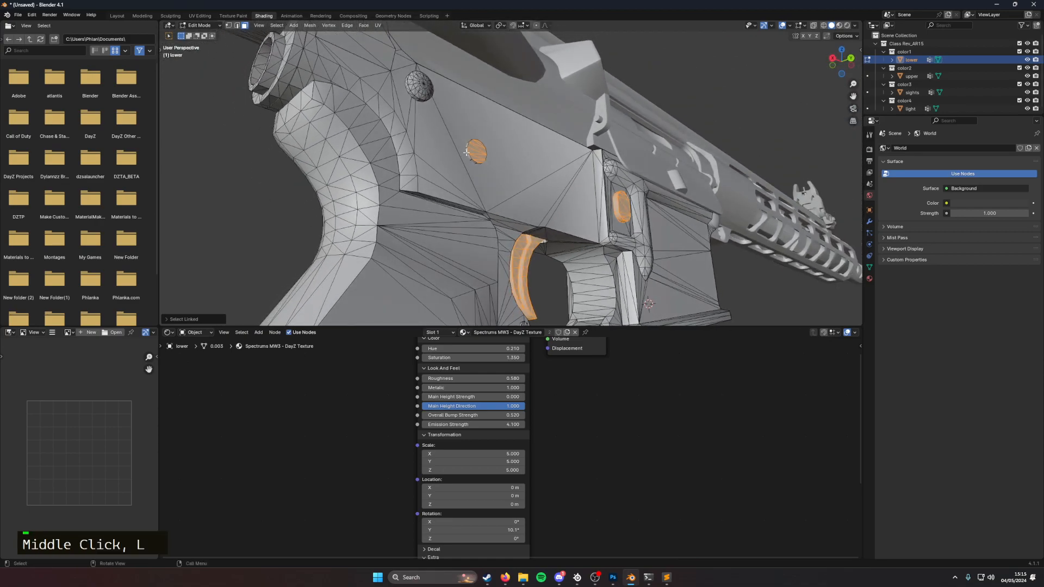
{"action": "key", "text": "l"}
{"action": "key", "text": "l"}
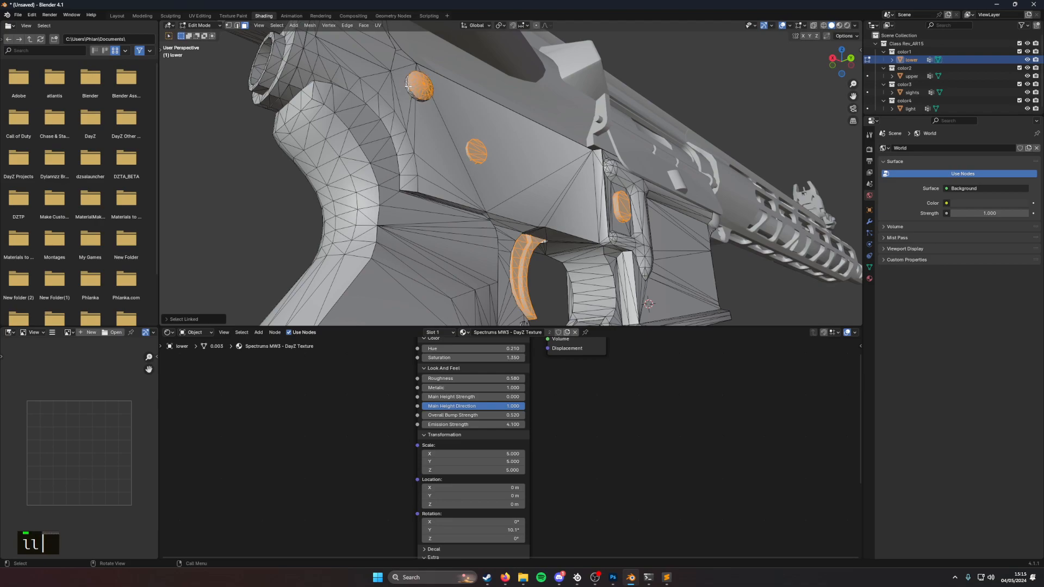
Step: Add the trigger-guard pins on the ejection-port side to the linked selection from underneath the receiver
{"action": "middle_click_drag", "start_coordinate": [410, 92], "coordinate": [447, 65]}
{"action": "scroll", "coordinate": [516, 180], "scroll_direction": "down", "scroll_amount": 2}
{"action": "middle_click_drag", "start_coordinate": [571, 239], "coordinate": [467, 214]}
{"action": "key", "text": "l"}
{"action": "scroll", "coordinate": [489, 225], "scroll_direction": "up", "scroll_amount": 3}
{"action": "key", "text": "l"}
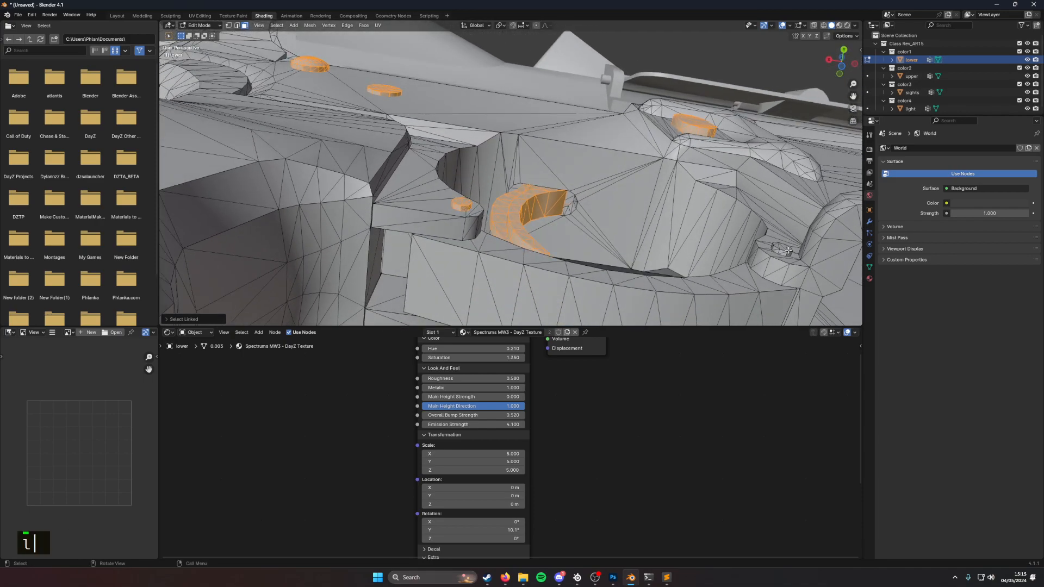
Step: Add the rear trigger-guard pin on the safety-selector side to the linked selection
{"action": "scroll", "coordinate": [788, 250], "scroll_direction": "down", "scroll_amount": 2}
{"action": "middle_click_drag", "start_coordinate": [788, 251], "coordinate": [609, 242]}
{"action": "scroll", "coordinate": [356, 63], "scroll_direction": "down", "scroll_amount": 1}
{"action": "middle_click_drag", "start_coordinate": [438, 106], "coordinate": [365, 149]}
{"action": "scroll", "coordinate": [499, 191], "scroll_direction": "down", "scroll_amount": 4}
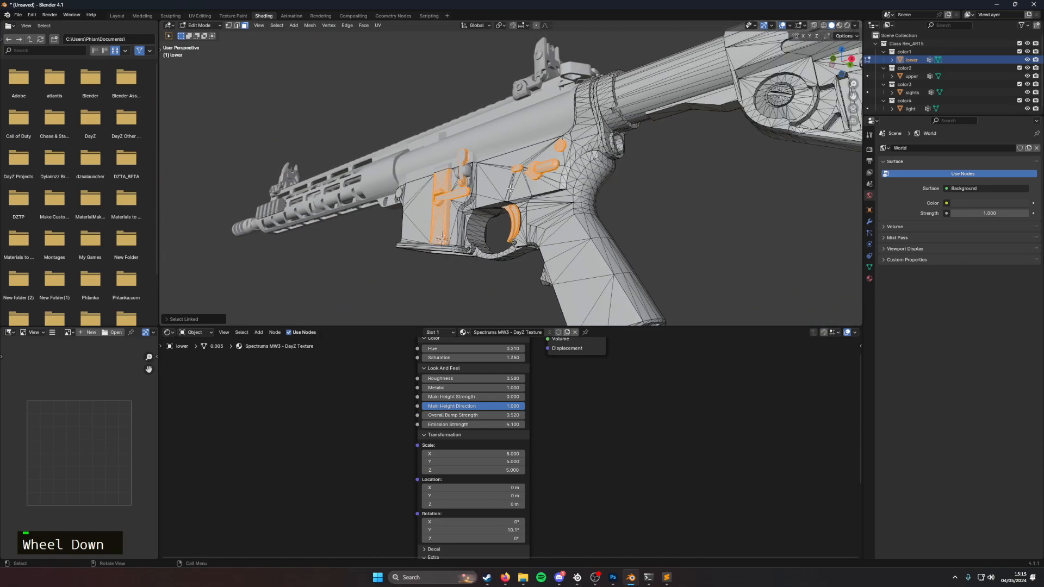
{"action": "middle_click_drag", "start_coordinate": [499, 191], "coordinate": [605, 162]}
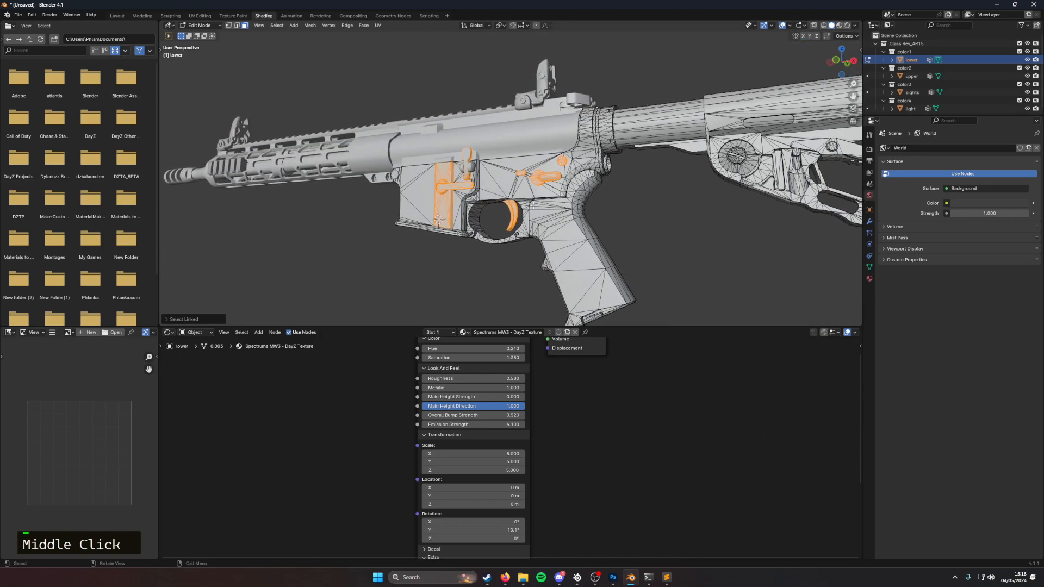
{"action": "middle_click_drag", "start_coordinate": [551, 94], "coordinate": [535, 238]}
{"action": "scroll", "coordinate": [536, 229], "scroll_direction": "up", "scroll_amount": 4}
{"action": "middle_click_drag", "start_coordinate": [525, 253], "coordinate": [560, 204], "text": "shift"}
{"action": "scroll", "coordinate": [535, 209], "scroll_direction": "up", "scroll_amount": 3}
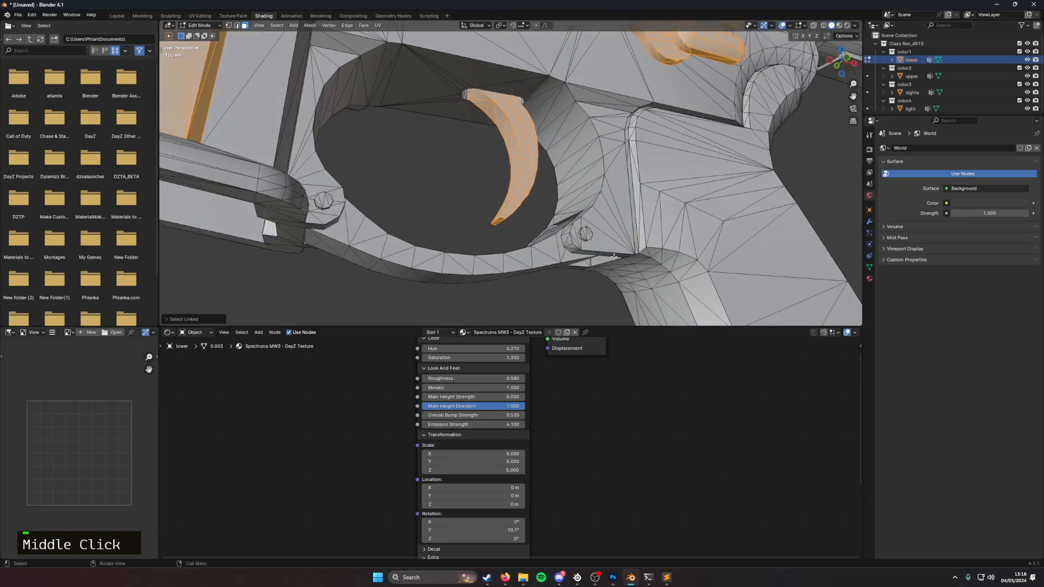
{"action": "key", "text": "l"}
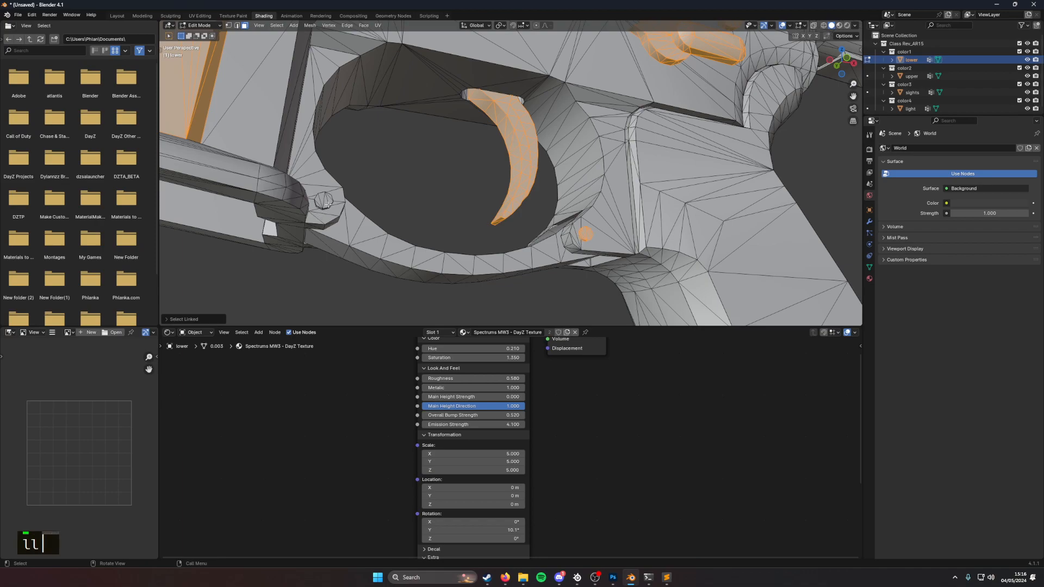
Step: Add the cover plate at the bottom of the pistol grip to the linked selection
{"action": "middle_click_drag", "start_coordinate": [321, 208], "coordinate": [570, 204]}
{"action": "scroll", "coordinate": [552, 239], "scroll_direction": "down", "scroll_amount": 2}
{"action": "middle_click_drag", "start_coordinate": [598, 150], "coordinate": [569, 147]}
{"action": "scroll", "coordinate": [471, 162], "scroll_direction": "down", "scroll_amount": 2}
{"action": "key", "text": "l"}
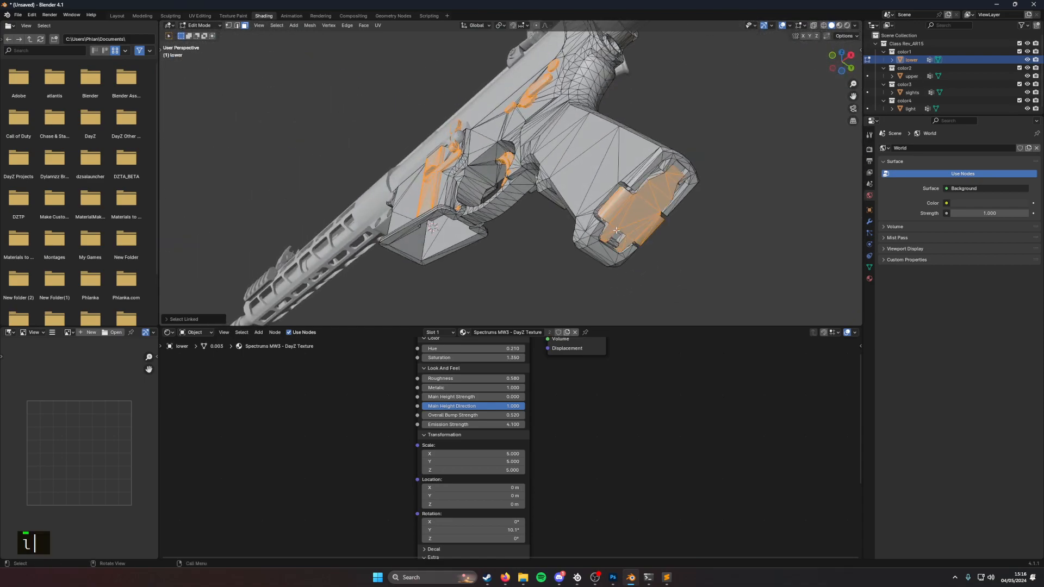
Step: Add the remaining linked pieces of the grip's bottom cover to the selection
{"action": "middle_click_drag", "start_coordinate": [608, 225], "coordinate": [506, 268]}
{"action": "key", "text": "l"}
{"action": "key", "text": "l"}
{"action": "middle_click_drag", "start_coordinate": [413, 254], "coordinate": [357, 251]}
{"action": "key", "text": "l"}
{"action": "scroll", "coordinate": [363, 260], "scroll_direction": "up", "scroll_amount": 2}
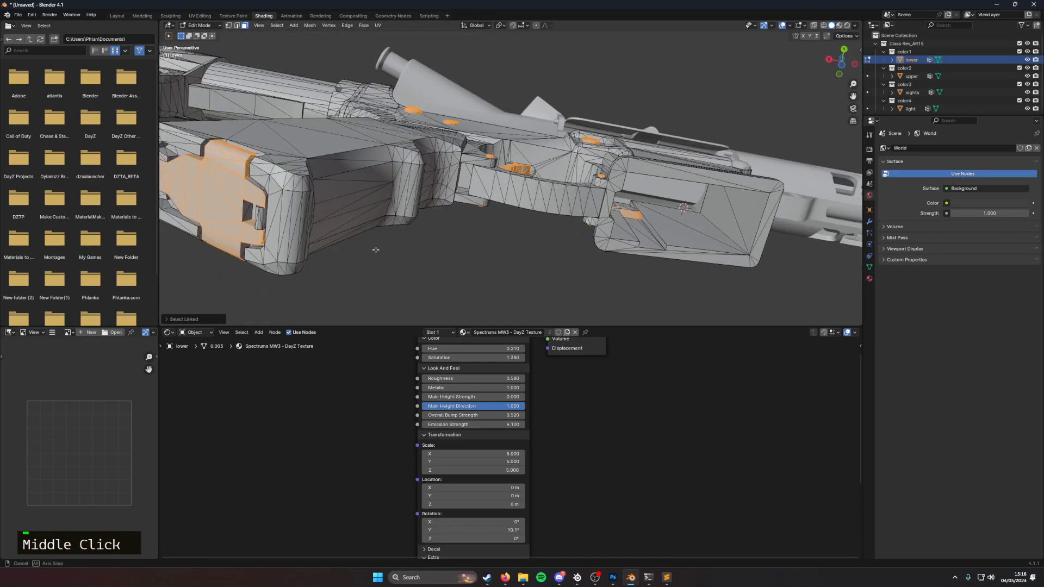
{"action": "key", "text": "l"}
{"action": "middle_click_drag", "start_coordinate": [251, 230], "coordinate": [360, 265]}
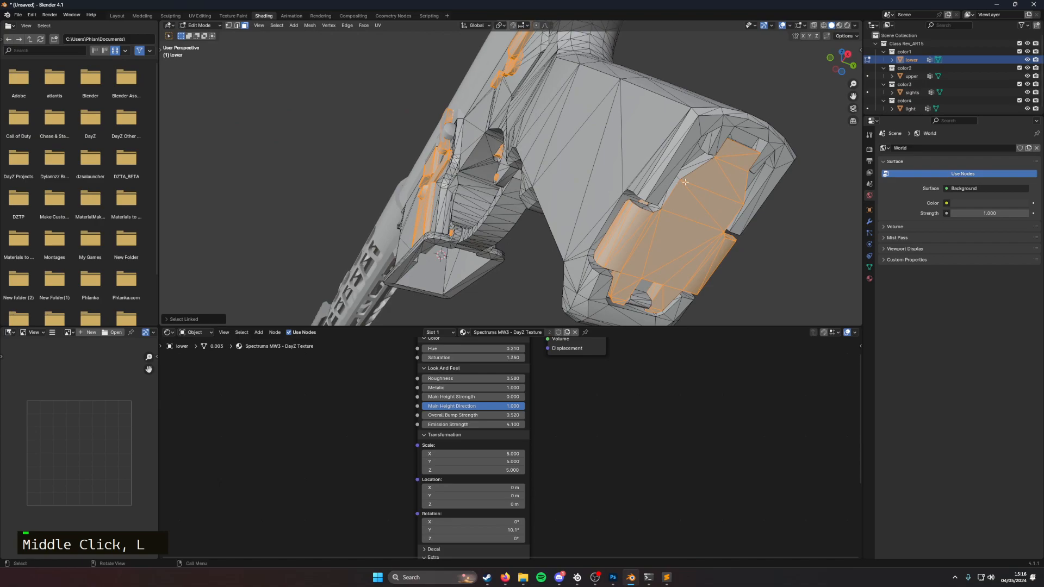
{"action": "key", "text": "l"}
Step: Add the ring where the buffer tube meets the receiver to the linked selection
{"action": "middle_click_drag", "start_coordinate": [673, 207], "coordinate": [542, 223]}
{"action": "scroll", "coordinate": [373, 249], "scroll_direction": "down", "scroll_amount": 3}
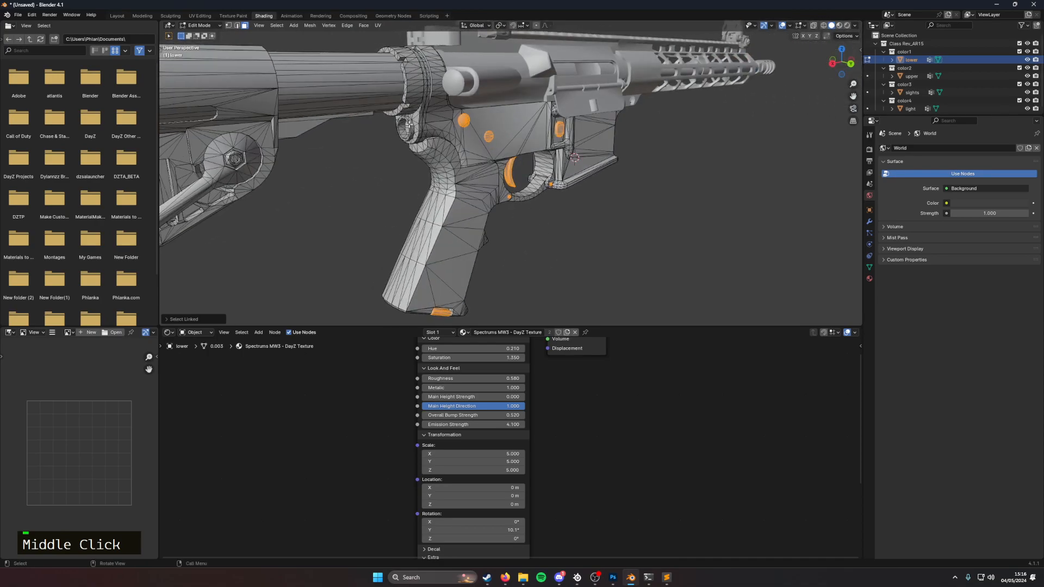
{"action": "key", "text": "l"}
{"action": "middle_click_drag", "start_coordinate": [405, 81], "coordinate": [505, 100]}
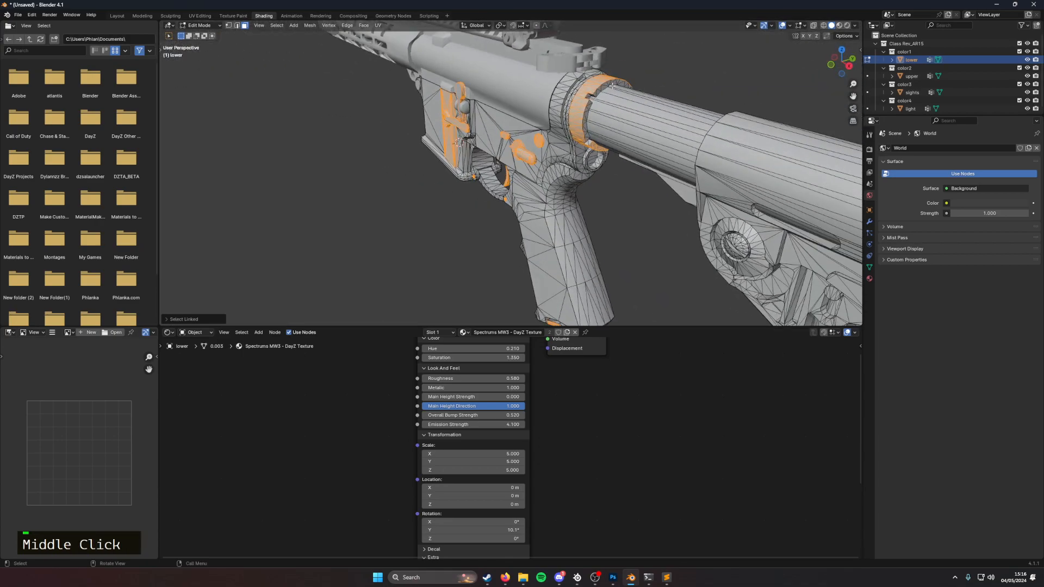
{"action": "key", "text": "l"}
Step: Add the remaining segments of the buffer-tube ring and the round socket beneath it to the selection
{"action": "middle_click_drag", "start_coordinate": [585, 108], "coordinate": [584, 170]}
{"action": "scroll", "coordinate": [537, 106], "scroll_direction": "up", "scroll_amount": 1}
{"action": "scroll", "coordinate": [537, 106], "scroll_direction": "up", "scroll_amount": 3}
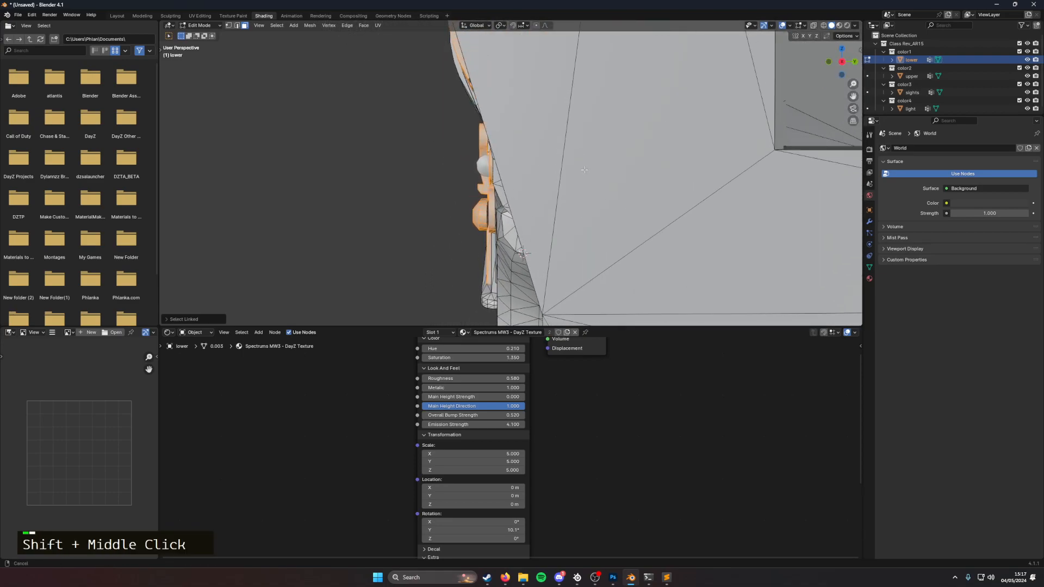
{"action": "mouse_move", "coordinate": [460, 130]}
{"action": "middle_mouse_down"}
{"action": "mouse_move", "coordinate": [478, 91]}
{"action": "mouse_move", "coordinate": [483, 164]}
{"action": "mouse_move", "coordinate": [405, 97]}
{"action": "mouse_move", "coordinate": [437, 126]}
{"action": "mouse_move", "coordinate": [472, 109]}
{"action": "mouse_move", "coordinate": [462, 106]}
{"action": "mouse_move", "coordinate": [463, 117]}
{"action": "middle_mouse_up"}
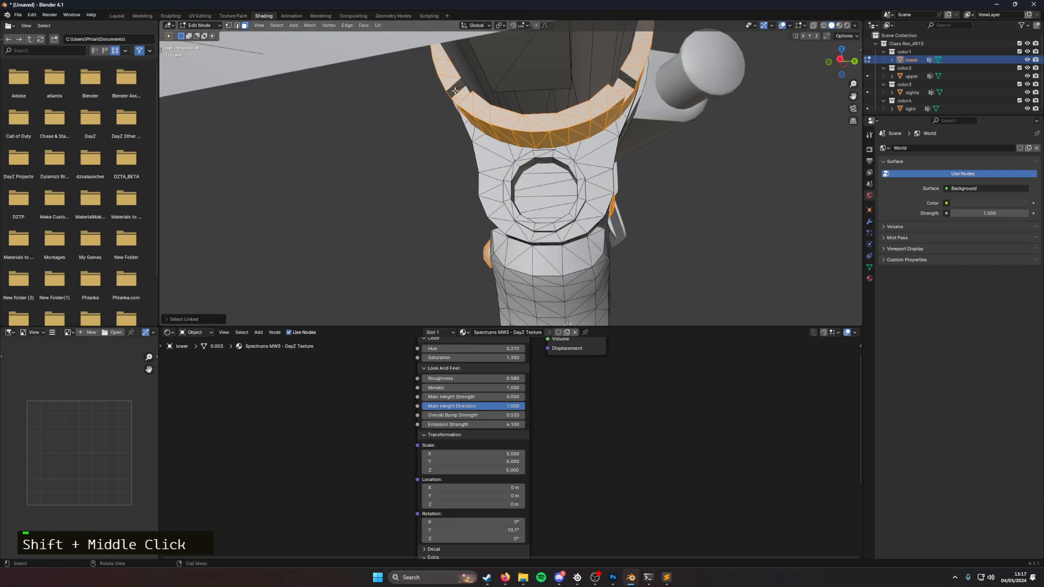
{"action": "key", "text": "l"}
{"action": "middle_click_drag", "start_coordinate": [625, 77], "coordinate": [564, 180]}
{"action": "key", "text": "l"}
{"action": "key", "text": "l"}
{"action": "middle_click_drag", "start_coordinate": [581, 233], "coordinate": [612, 153]}
{"action": "key", "text": "l"}
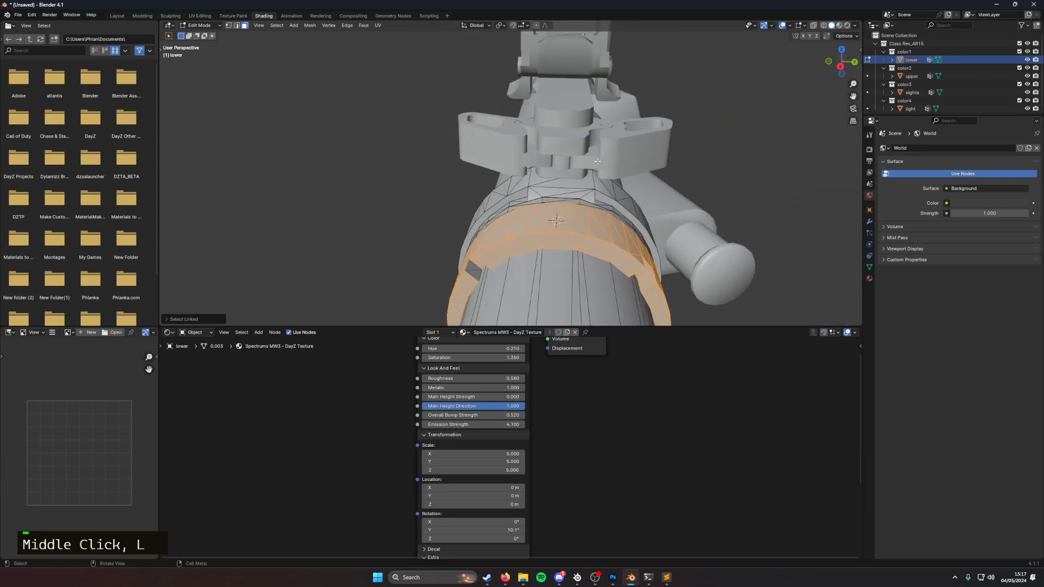
{"action": "key", "text": "l"}
Step: Add the leftover small pieces around the buffer-tube ring on the ejection-port side to the selection
{"action": "scroll", "coordinate": [483, 258], "scroll_direction": "down", "scroll_amount": 3}
{"action": "middle_click_drag", "start_coordinate": [483, 258], "coordinate": [638, 170]}
{"action": "scroll", "coordinate": [560, 202], "scroll_direction": "up", "scroll_amount": 2}
{"action": "key", "text": "l"}
{"action": "key", "text": "l"}
{"action": "middle_click_drag", "start_coordinate": [672, 158], "coordinate": [599, 177]}
{"action": "scroll", "coordinate": [599, 178], "scroll_direction": "down", "scroll_amount": 3}
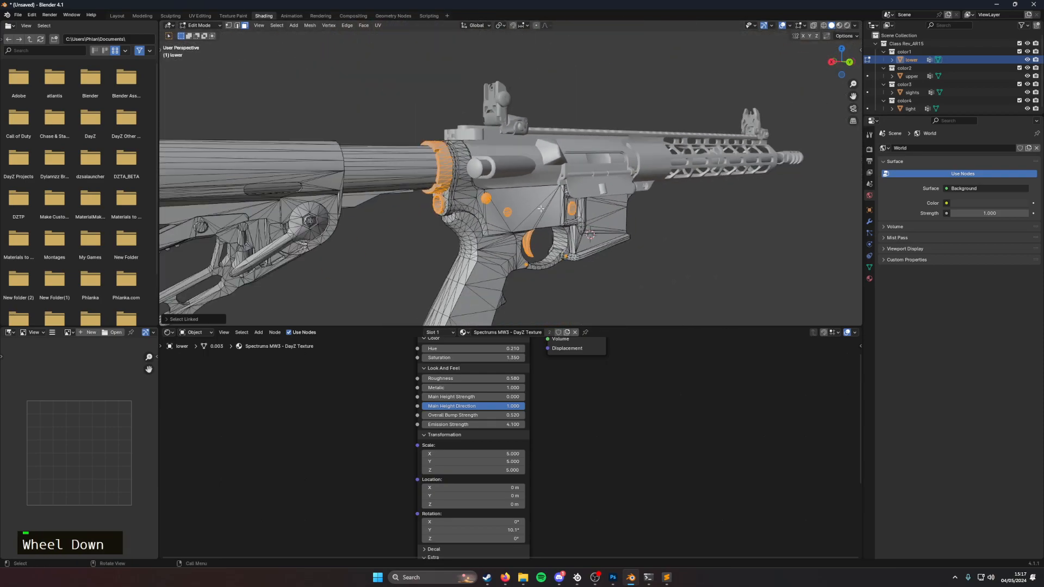
Step: Separate the selected small parts of the lower into their own object, keeping the lower as the selected object
{"action": "right_click", "coordinate": [439, 171]}
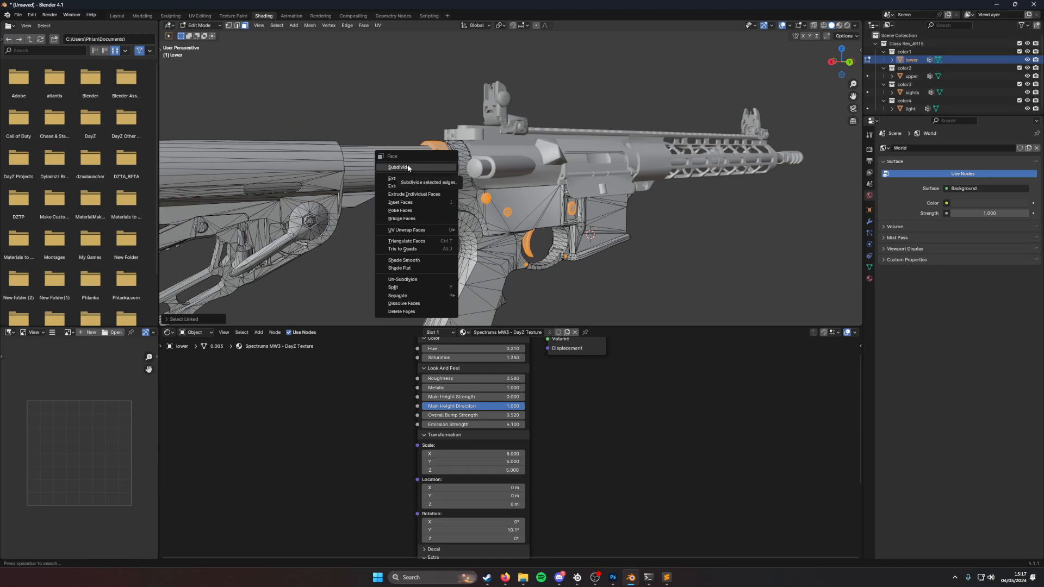
{"action": "mouse_move", "coordinate": [429, 295]}
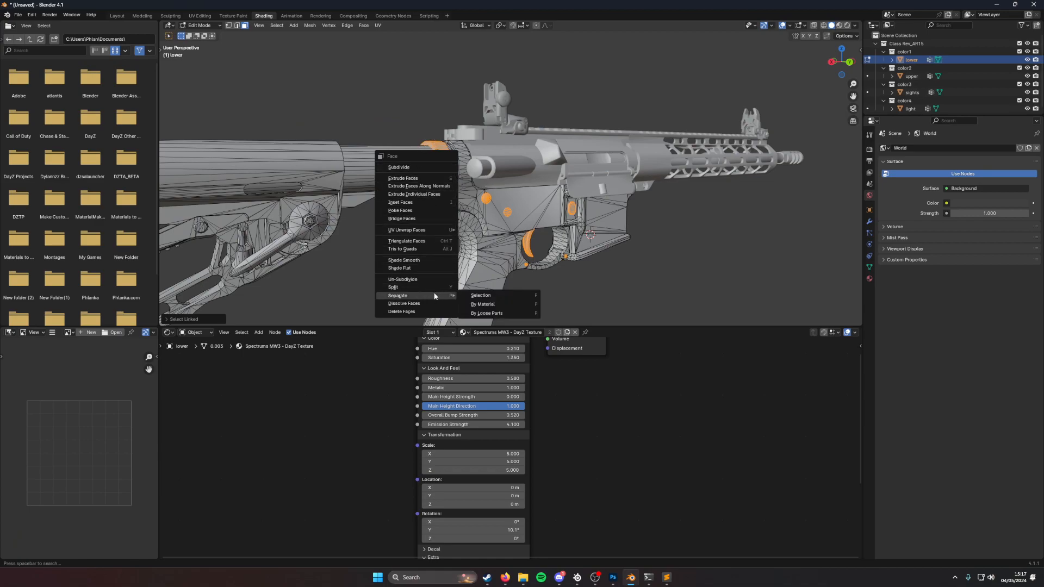
{"action": "left_click", "coordinate": [482, 295]}
{"action": "left_click", "coordinate": [912, 67]}
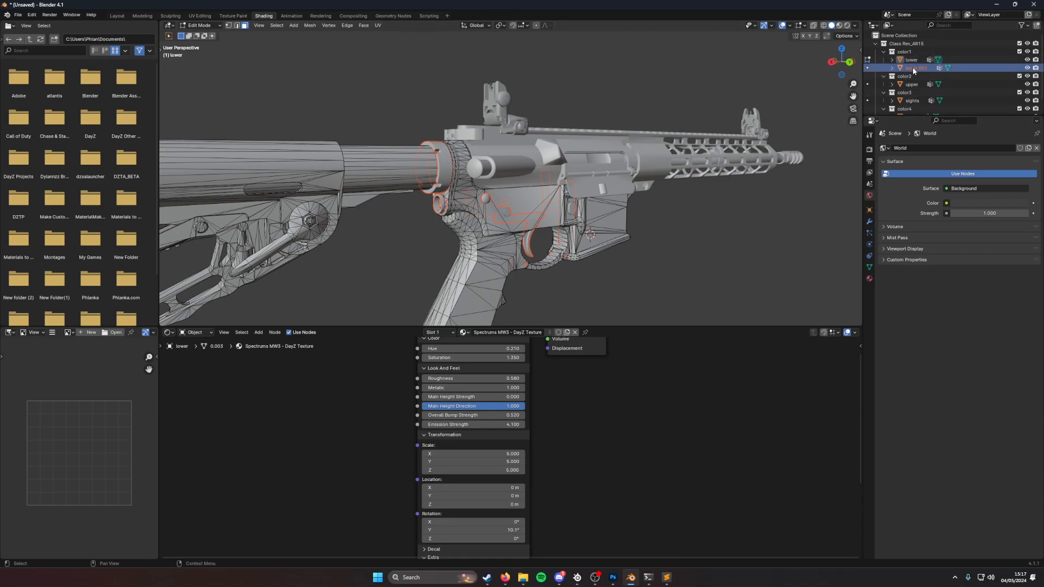
{"action": "left_click", "coordinate": [911, 60]}
{"action": "left_click", "coordinate": [909, 52]}
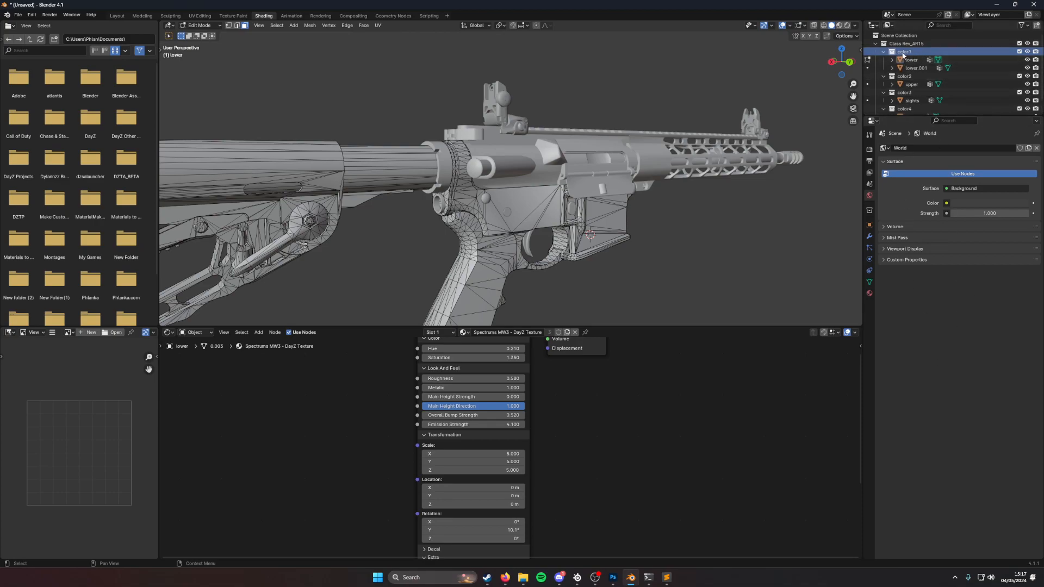
{"action": "left_click", "coordinate": [913, 61]}
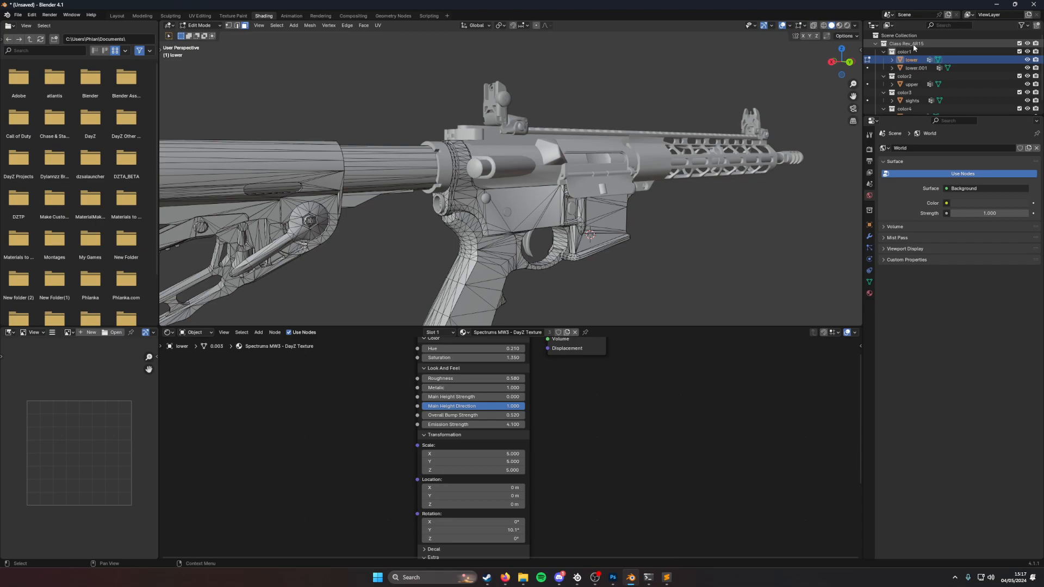
Step: Add an empty hidden selection entry in the DayZ Texture Animator settings with the color1 collection active
{"action": "left_click", "coordinate": [869, 134]}
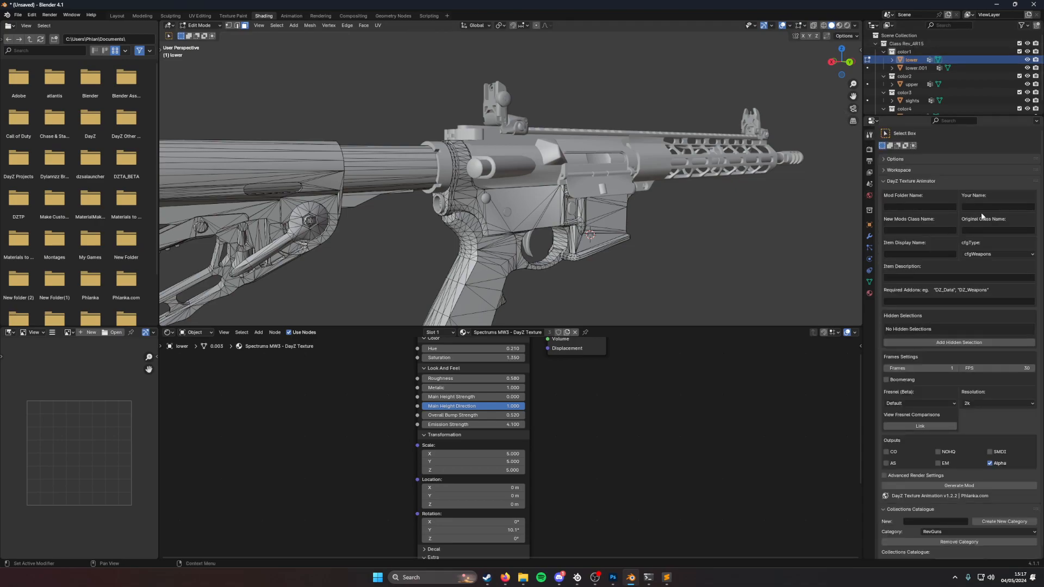
{"action": "left_click", "coordinate": [978, 230]}
{"action": "left_click", "coordinate": [906, 60]}
{"action": "left_click", "coordinate": [908, 52]}
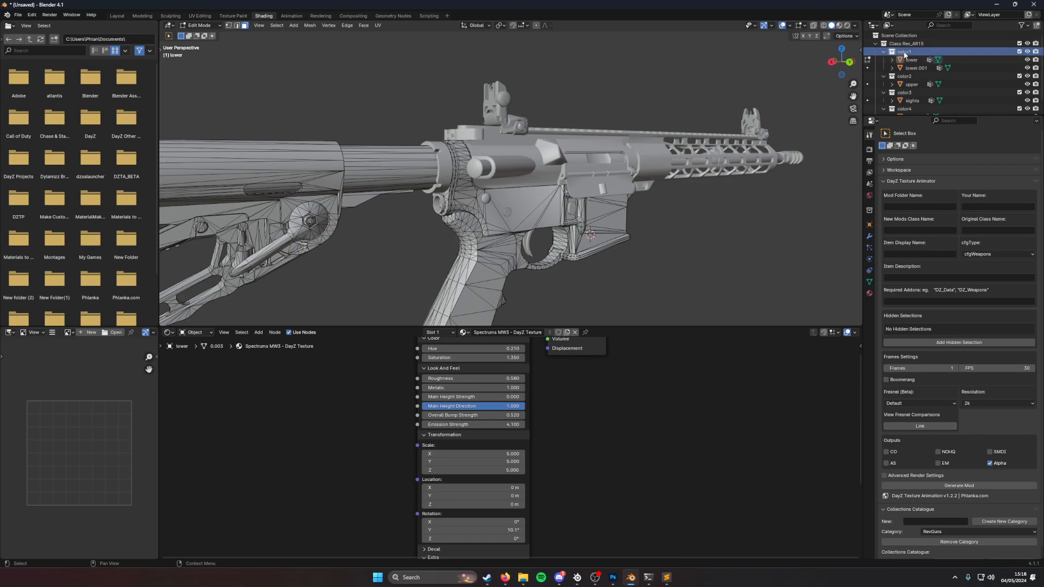
{"action": "left_click", "coordinate": [906, 342]}
{"action": "left_click", "coordinate": [906, 336]}
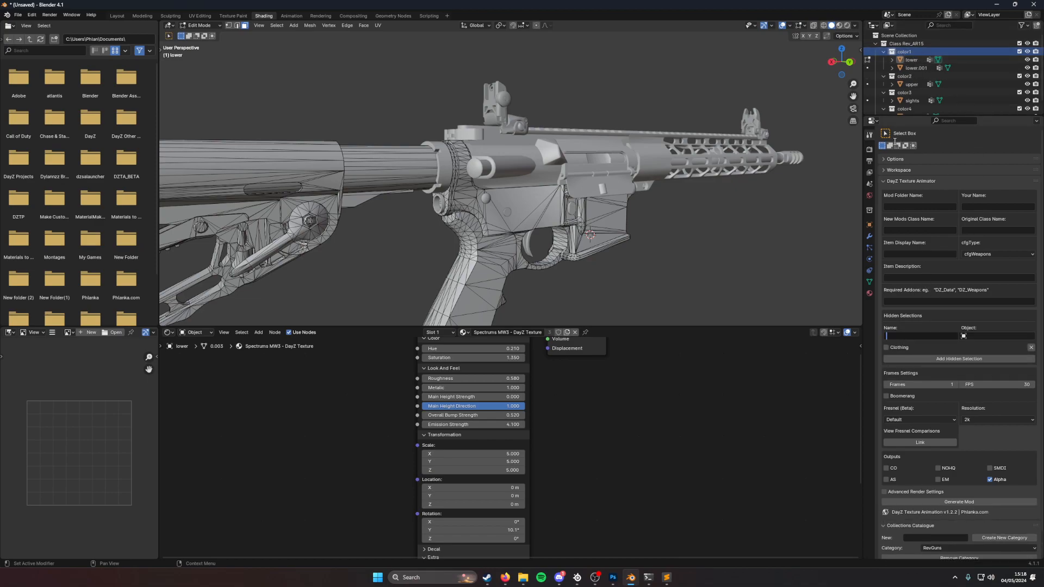
Step: Examine the separated small parts of the lower in Edit Mode to check which pieces they contain
{"action": "middle_click", "coordinate": [422, 196]}
{"action": "middle_click_drag", "start_coordinate": [640, 212], "coordinate": [800, 232]}
{"action": "scroll", "coordinate": [701, 217], "scroll_direction": "down", "scroll_amount": 3}
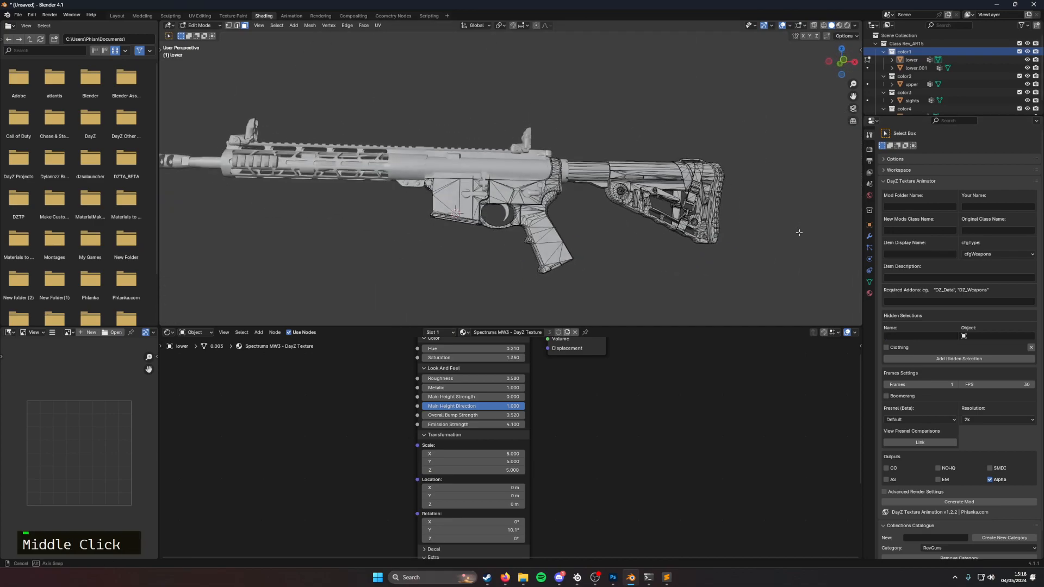
{"action": "scroll", "coordinate": [800, 232], "scroll_direction": "up", "scroll_amount": 3}
{"action": "middle_click_drag", "start_coordinate": [674, 255], "coordinate": [693, 234], "text": "shift"}
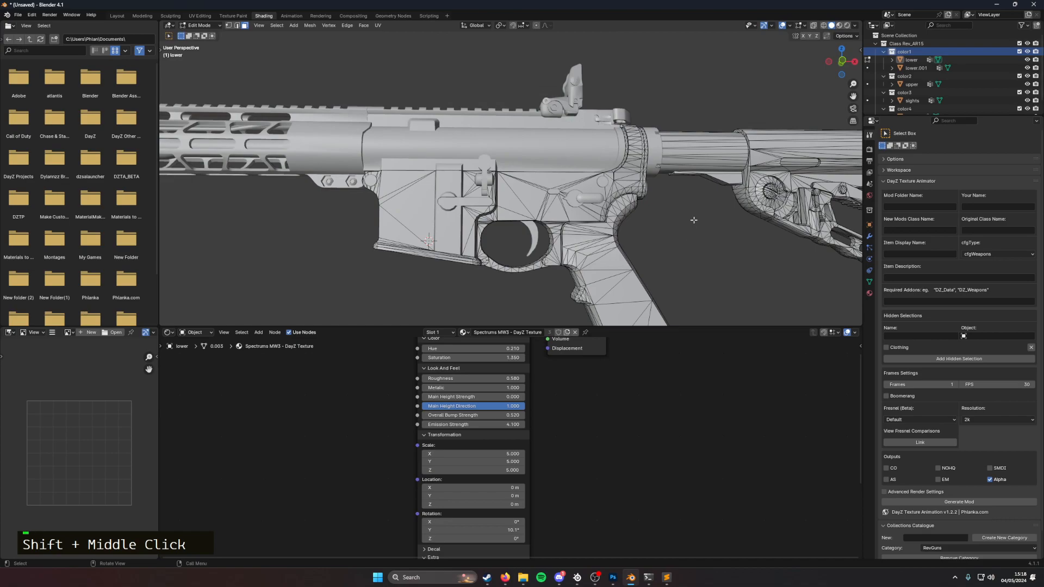
{"action": "key", "text": "Tab"}
{"action": "left_click", "coordinate": [580, 153]}
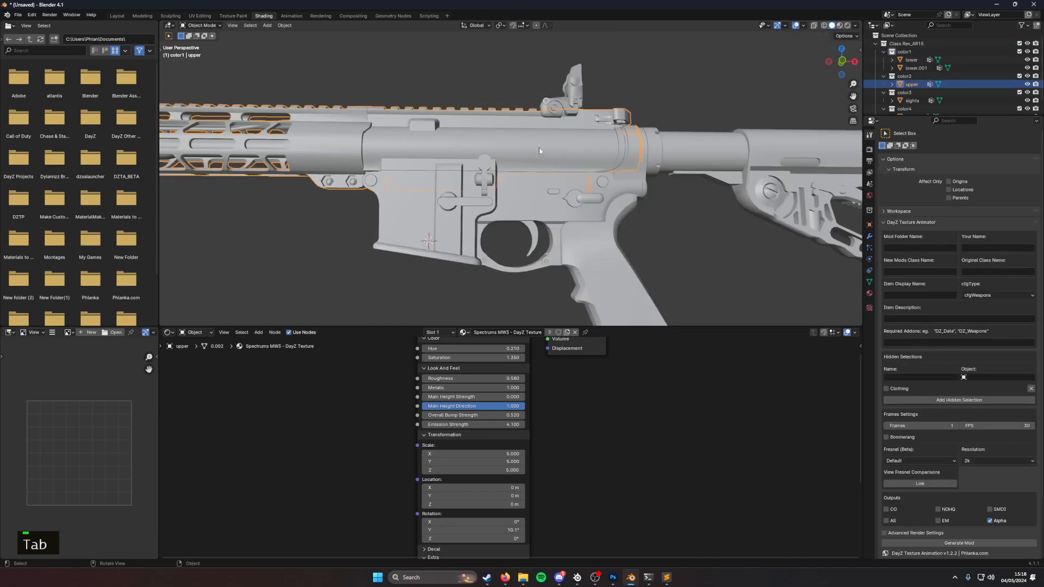
{"action": "key", "text": "Tab"}
{"action": "key", "text": "Tab"}
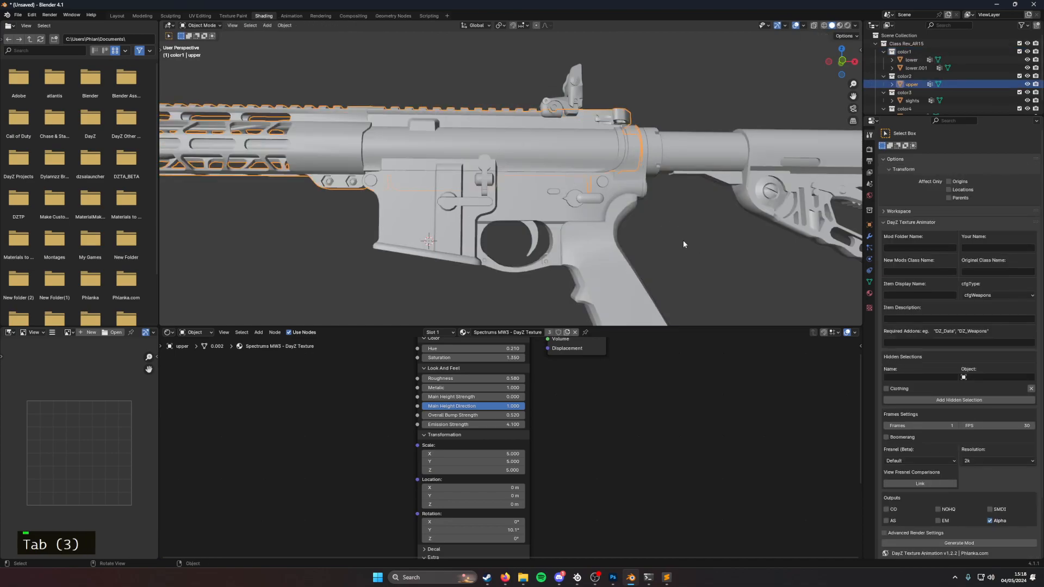
{"action": "left_click", "coordinate": [583, 202]}
{"action": "key", "text": "Tab"}
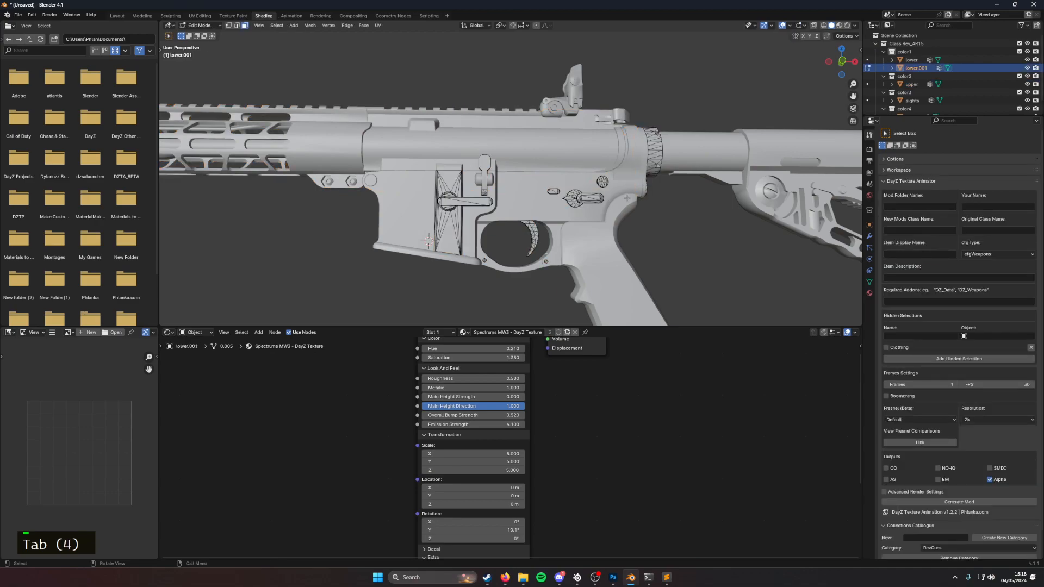
{"action": "key", "text": "Tab"}
Step: Edit the upper's mesh and select the linked bolt-catch pieces and the round pivot pin ahead of the magazine well
{"action": "left_click", "coordinate": [583, 155]}
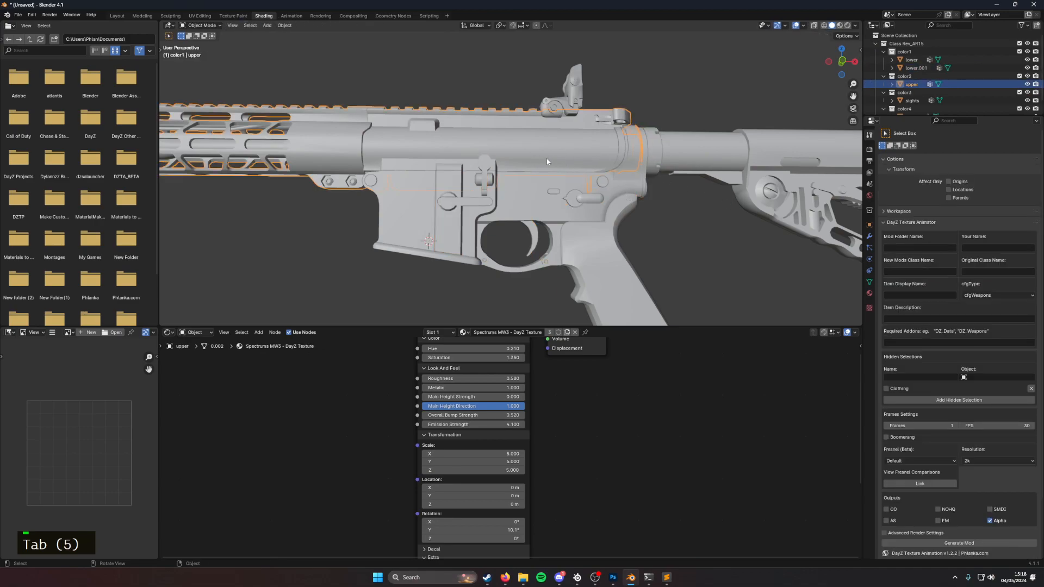
{"action": "key", "text": "Tab"}
{"action": "middle_click_drag", "start_coordinate": [546, 159], "coordinate": [509, 154]}
{"action": "scroll", "coordinate": [522, 160], "scroll_direction": "up", "scroll_amount": 3}
{"action": "left_click", "coordinate": [597, 173]}
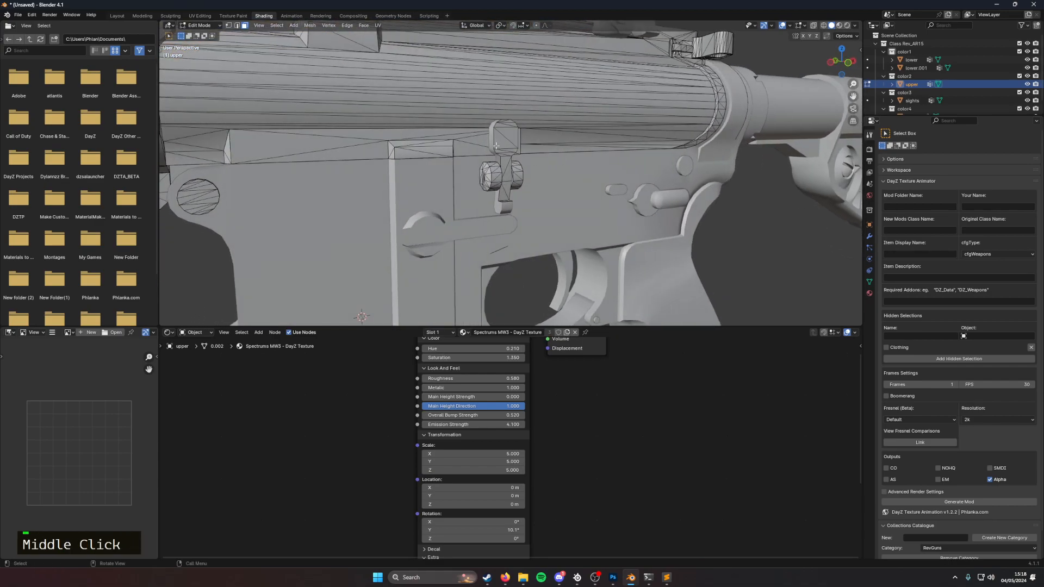
{"action": "key", "text": "l"}
{"action": "key", "text": "l"}
{"action": "middle_click_drag", "start_coordinate": [488, 176], "coordinate": [541, 198]}
{"action": "key", "text": "l"}
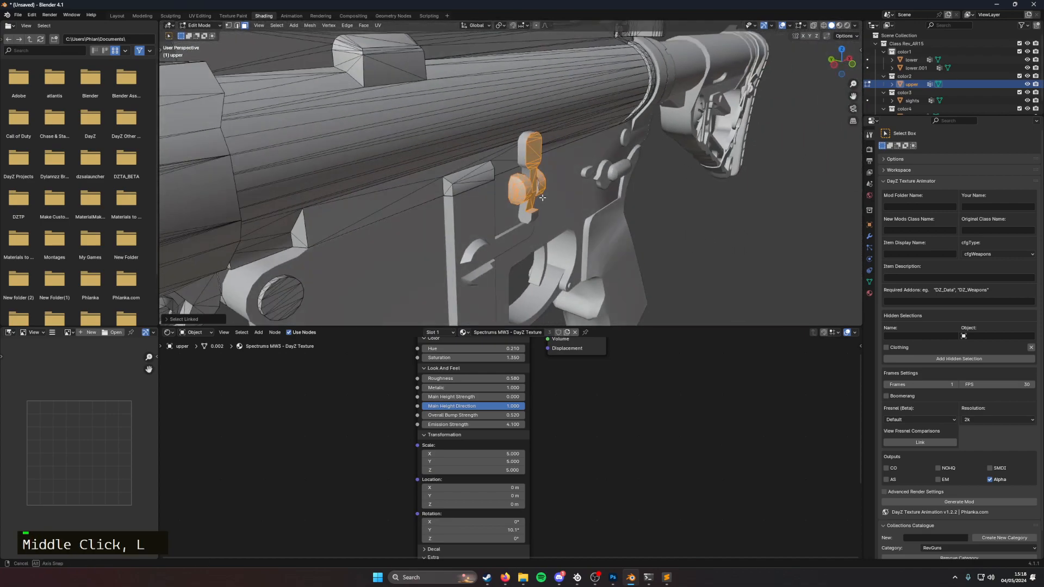
{"action": "key", "text": "l"}
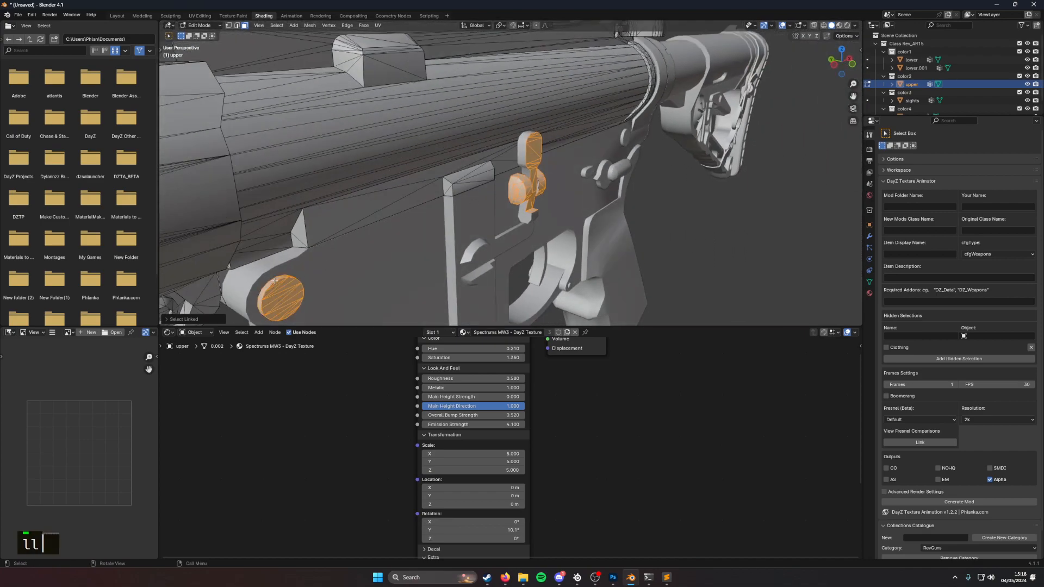
Step: Add the linked pieces of the charging handle behind the rear sight to the selection
{"action": "scroll", "coordinate": [383, 269], "scroll_direction": "down", "scroll_amount": 3}
{"action": "middle_click_drag", "start_coordinate": [584, 197], "coordinate": [463, 224]}
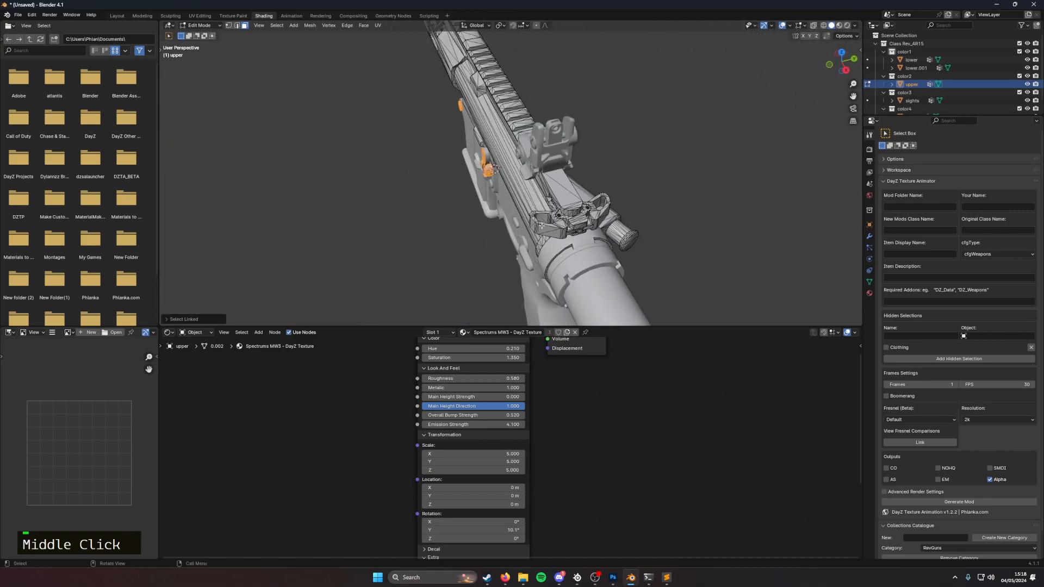
{"action": "key", "text": "l"}
{"action": "key", "text": "l"}
{"action": "key", "text": "l"}
{"action": "key", "text": "l"}
{"action": "key", "text": "l"}
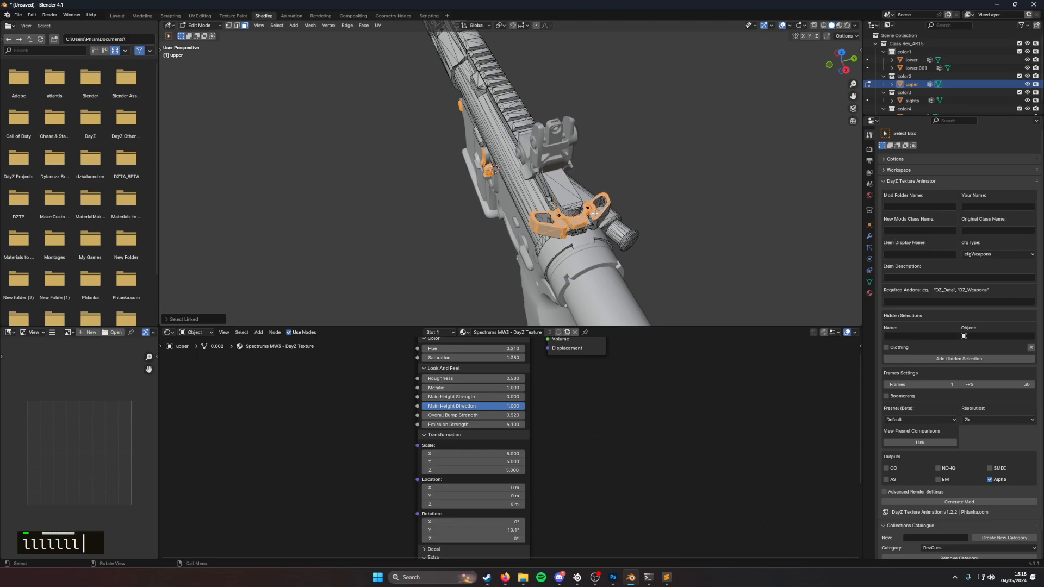
Step: Add the leftover latch and shaft pieces of the charging handle to the selection from both sides
{"action": "middle_click_drag", "start_coordinate": [594, 213], "coordinate": [564, 229]}
{"action": "scroll", "coordinate": [697, 101], "scroll_direction": "up", "scroll_amount": 3}
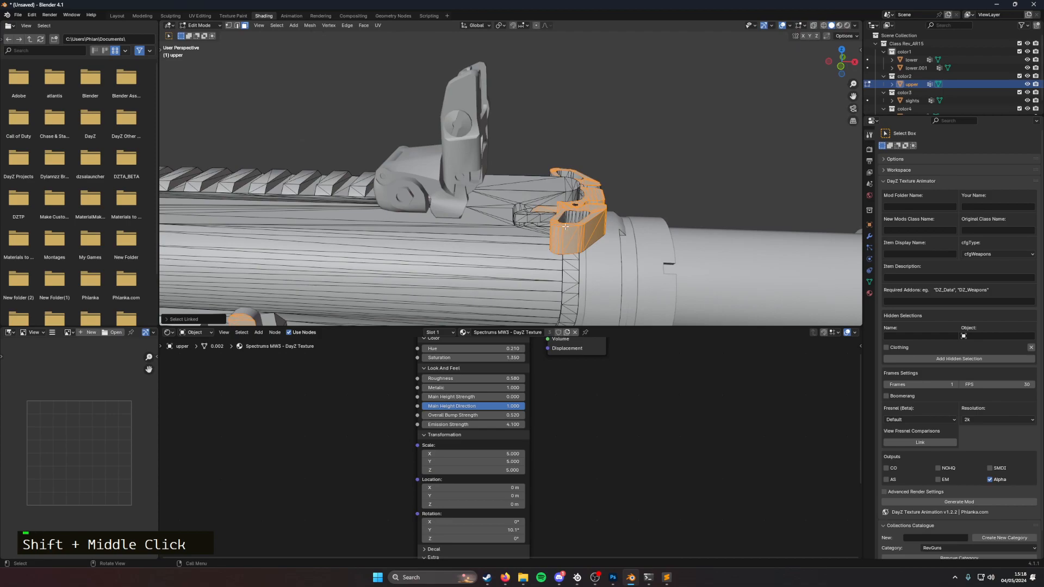
{"action": "key", "text": "l"}
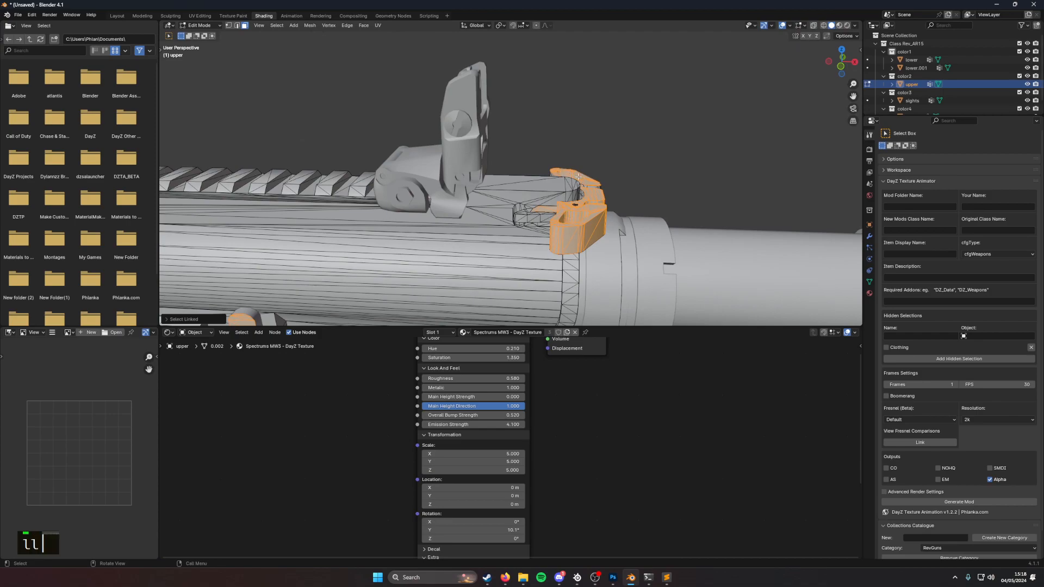
{"action": "middle_click_drag", "start_coordinate": [590, 186], "coordinate": [429, 198]}
{"action": "key", "text": "l"}
{"action": "key", "text": "l"}
{"action": "key", "text": "l"}
{"action": "key", "text": "l"}
{"action": "key", "text": "l"}
{"action": "key", "text": "l"}
{"action": "middle_click_drag", "start_coordinate": [477, 234], "coordinate": [873, 325]}
{"action": "key", "text": "l"}
{"action": "key", "text": "l"}
{"action": "key", "text": "l"}
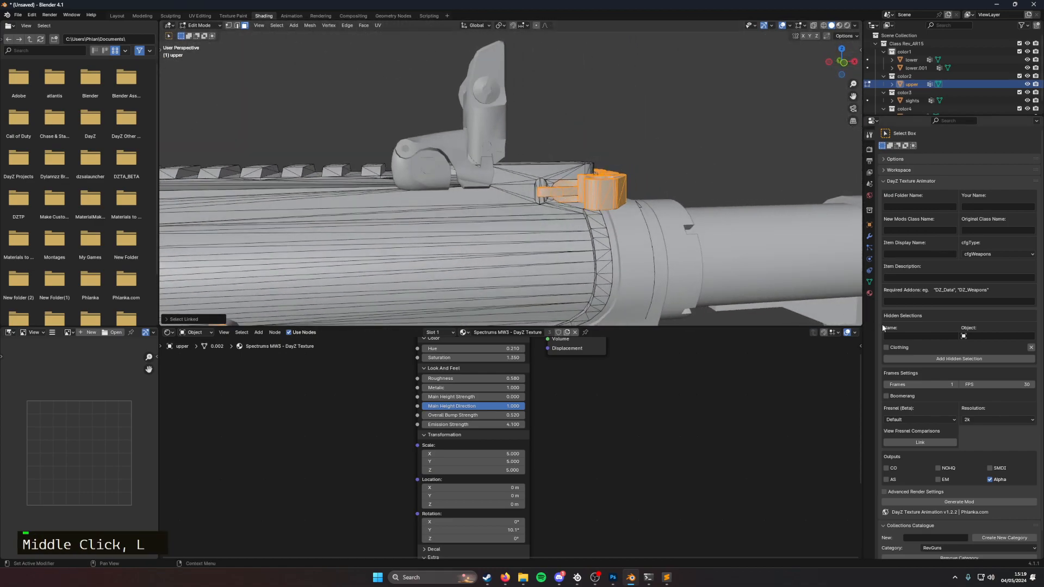
Step: Show the upper's object properties and examine its rail and handguard for further small parts to select
{"action": "scroll", "coordinate": [940, 473], "scroll_direction": "down", "scroll_amount": 2}
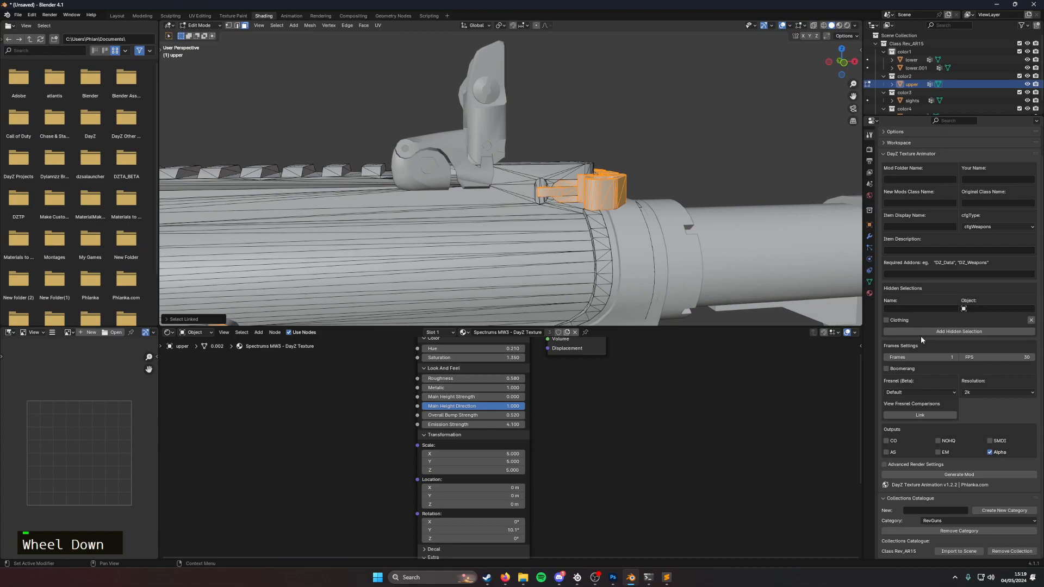
{"action": "left_click", "coordinate": [868, 225]}
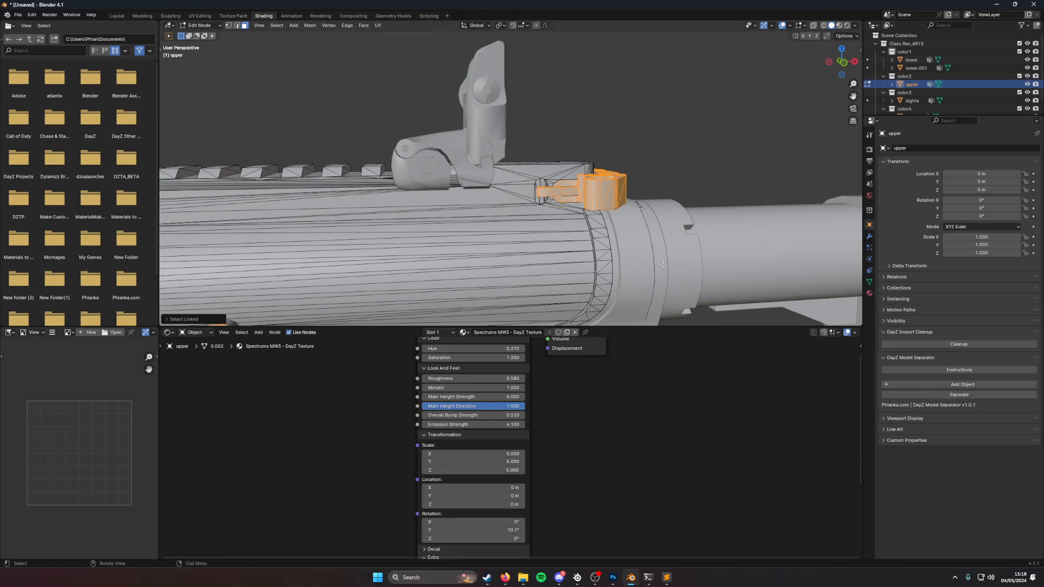
{"action": "scroll", "coordinate": [694, 248], "scroll_direction": "down", "scroll_amount": 3}
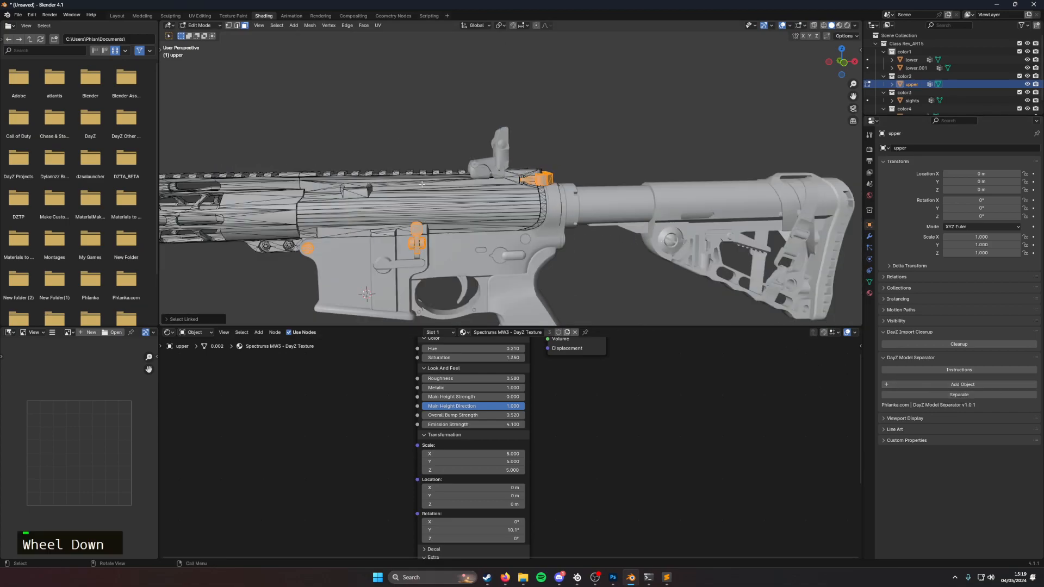
{"action": "middle_click_drag", "start_coordinate": [423, 185], "coordinate": [454, 228]}
{"action": "scroll", "coordinate": [461, 239], "scroll_direction": "up", "scroll_amount": 3}
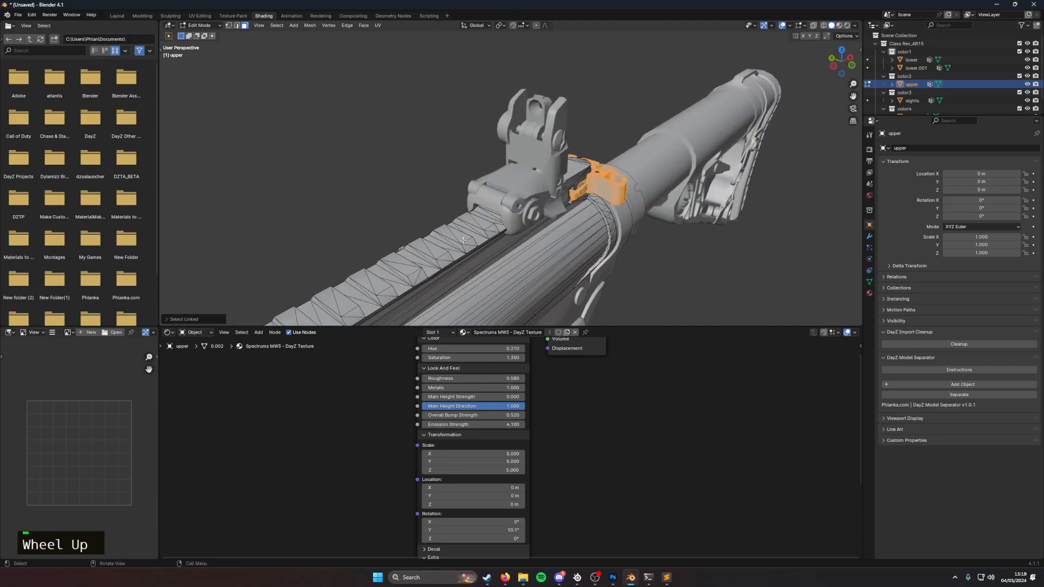
{"action": "scroll", "coordinate": [423, 254], "scroll_direction": "down", "scroll_amount": 2}
{"action": "middle_click_drag", "start_coordinate": [418, 253], "coordinate": [538, 206]}
{"action": "scroll", "coordinate": [359, 214], "scroll_direction": "down", "scroll_amount": 2}
{"action": "scroll", "coordinate": [526, 215], "scroll_direction": "down", "scroll_amount": 3}
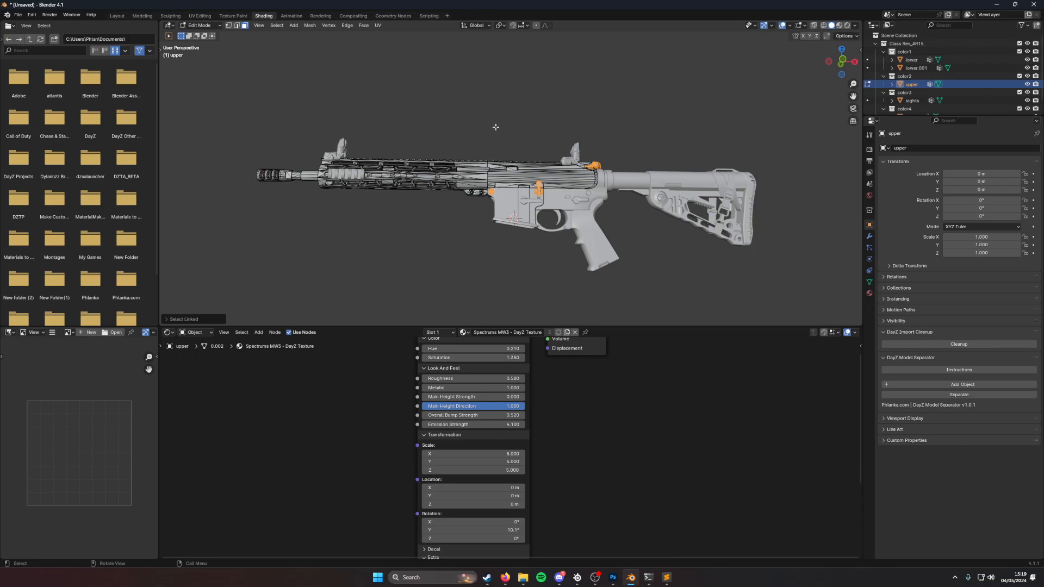
Step: Add the linked pieces of the forward assist button on the ejection-port side to the selection
{"action": "scroll", "coordinate": [503, 130], "scroll_direction": "up", "scroll_amount": 3}
{"action": "scroll", "coordinate": [503, 131], "scroll_direction": "down", "scroll_amount": 1}
{"action": "middle_click_drag", "start_coordinate": [502, 130], "coordinate": [597, 167]}
{"action": "scroll", "coordinate": [326, 205], "scroll_direction": "up", "scroll_amount": 4}
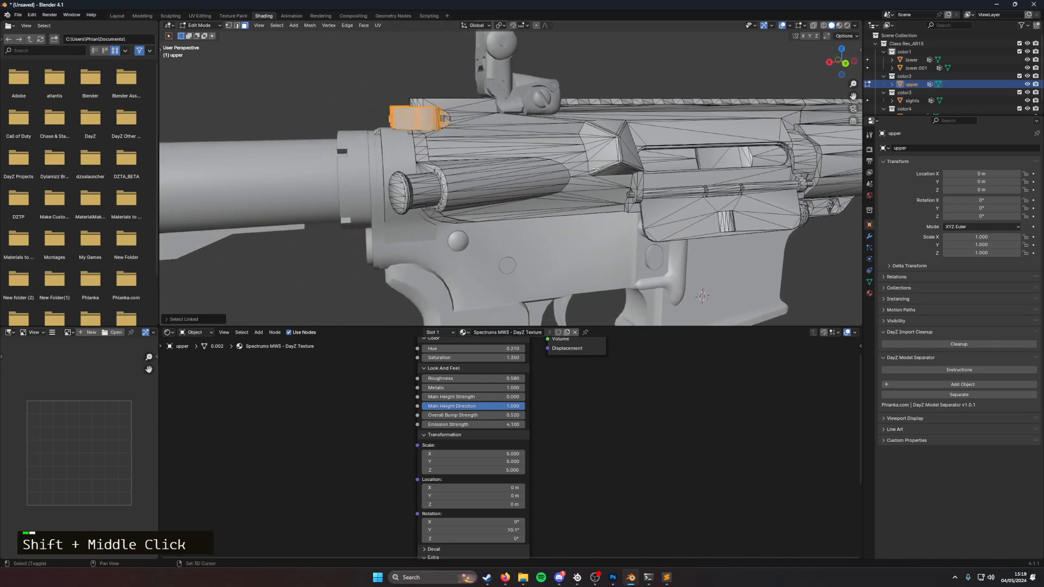
{"action": "key", "text": "l"}
{"action": "key", "text": "l"}
{"action": "key", "text": "l"}
{"action": "key", "text": "l"}
{"action": "key", "text": "l"}
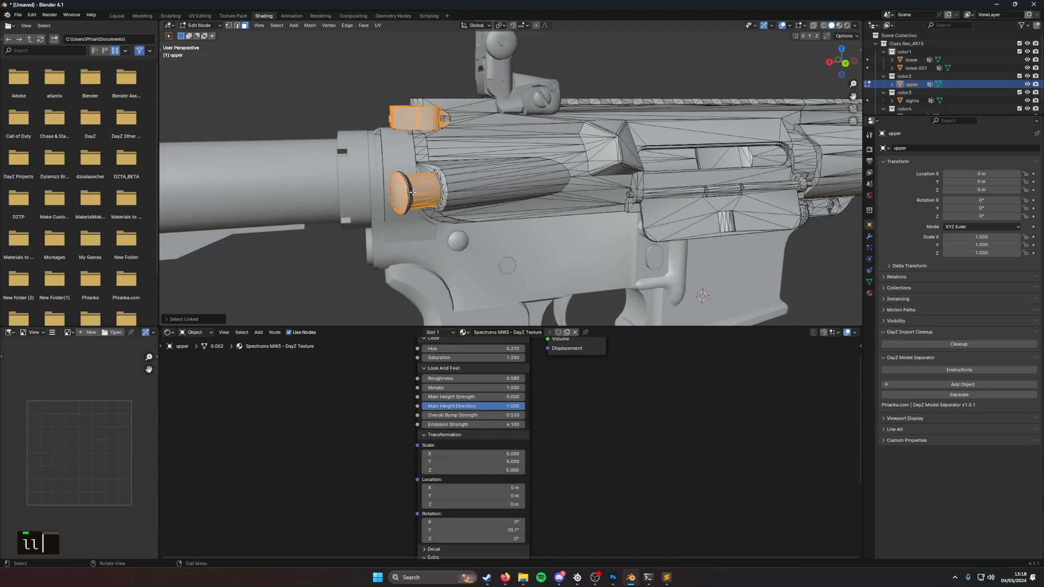
Step: Add the bolt visible inside the ejection port to the linked selection
{"action": "middle_click_drag", "start_coordinate": [409, 193], "coordinate": [642, 181]}
{"action": "key", "text": "l"}
{"action": "scroll", "coordinate": [705, 171], "scroll_direction": "down", "scroll_amount": 2}
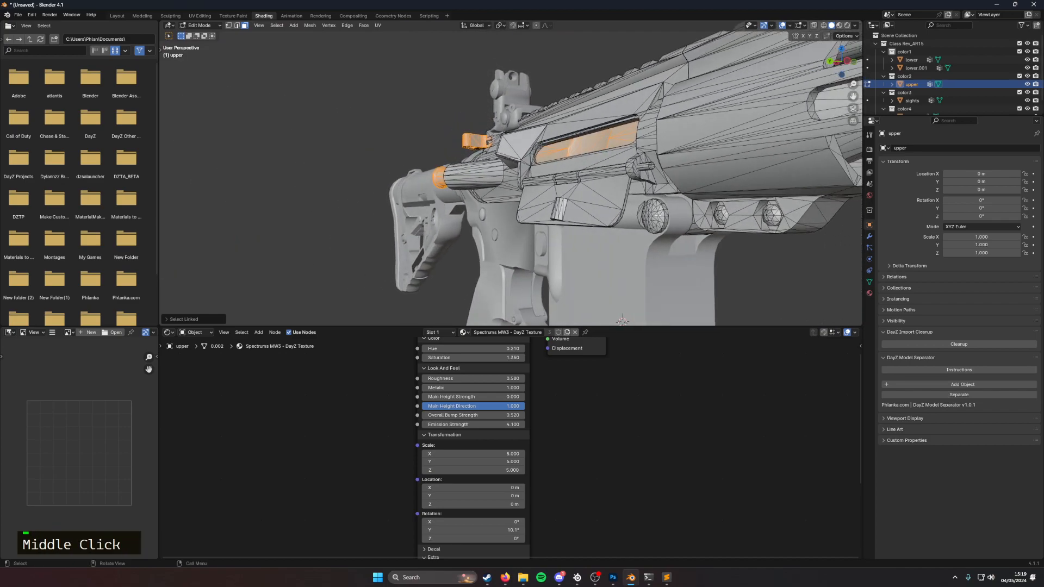
Step: Add the round pivot pin and the two hex bolts beneath the handguard on the ejection-port side to the selection
{"action": "key", "text": "l"}
{"action": "key", "text": "l"}
{"action": "key", "text": "l"}
{"action": "key", "text": "l"}
{"action": "key", "text": "l"}
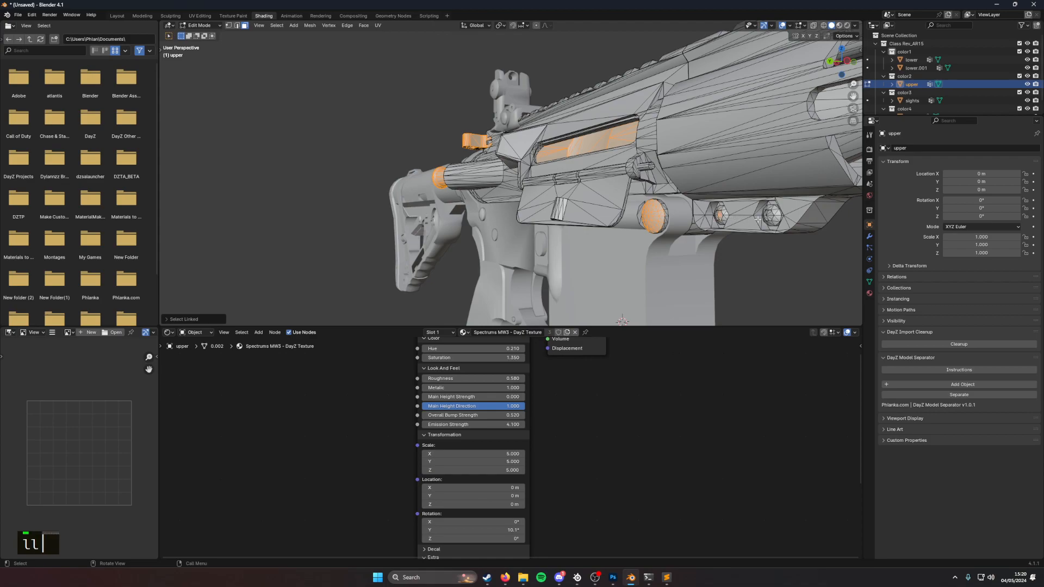
{"action": "key", "text": "l"}
{"action": "key", "text": "l"}
{"action": "key", "text": "l"}
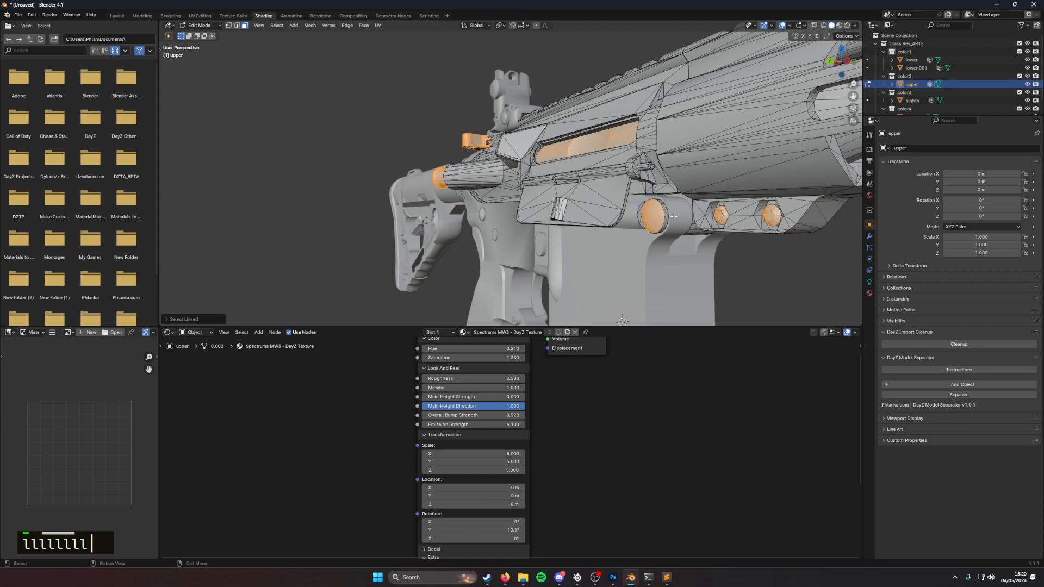
Step: Separate the selected charging handle, bolt, pins and other small parts of the upper into their own object, and highlight the color2 collection
{"action": "middle_click_drag", "start_coordinate": [676, 217], "coordinate": [599, 223]}
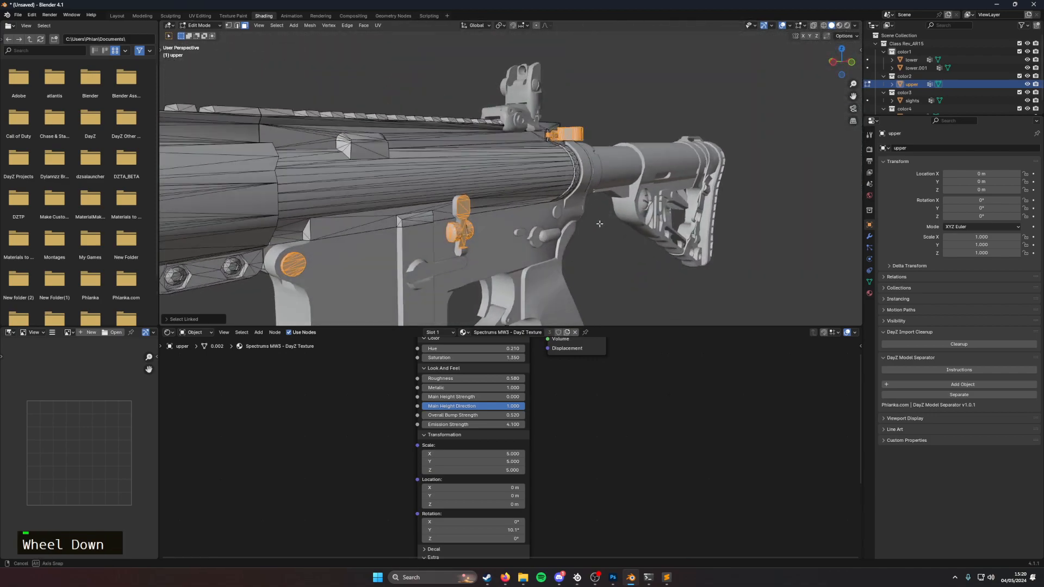
{"action": "scroll", "coordinate": [543, 227], "scroll_direction": "down", "scroll_amount": 3}
{"action": "middle_click_drag", "start_coordinate": [516, 228], "coordinate": [431, 204]}
{"action": "scroll", "coordinate": [478, 230], "scroll_direction": "up", "scroll_amount": 5}
{"action": "scroll", "coordinate": [440, 232], "scroll_direction": "down", "scroll_amount": 2}
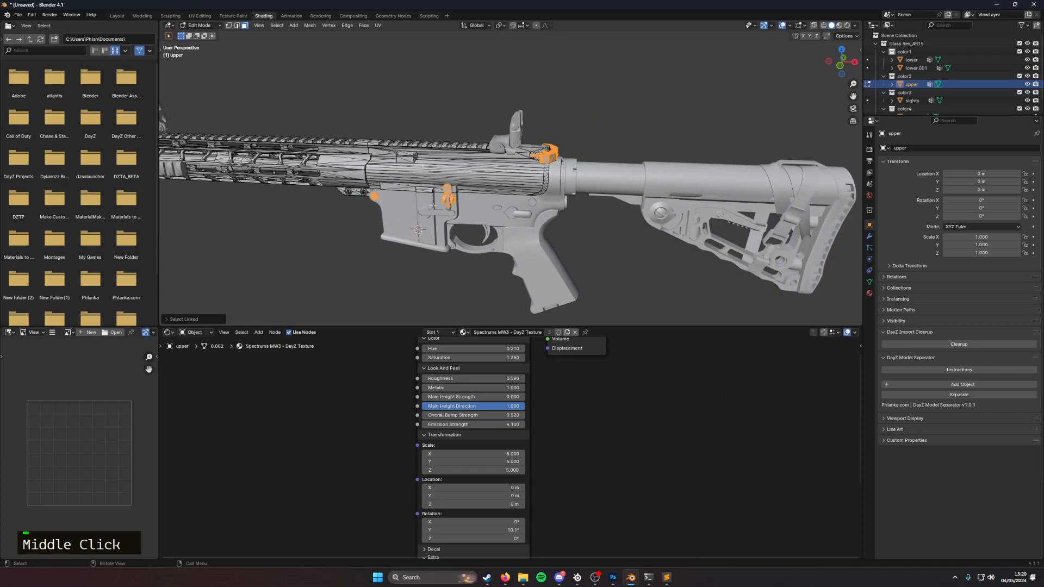
{"action": "scroll", "coordinate": [446, 210], "scroll_direction": "up", "scroll_amount": 2}
{"action": "right_click", "coordinate": [547, 149]}
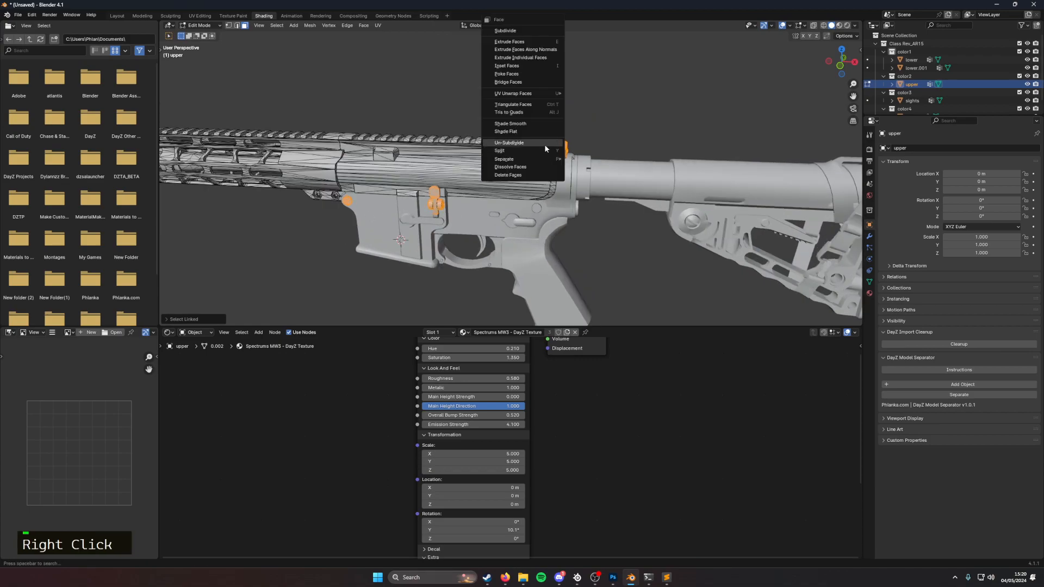
{"action": "mouse_move", "coordinate": [540, 158]}
{"action": "left_click", "coordinate": [581, 159]}
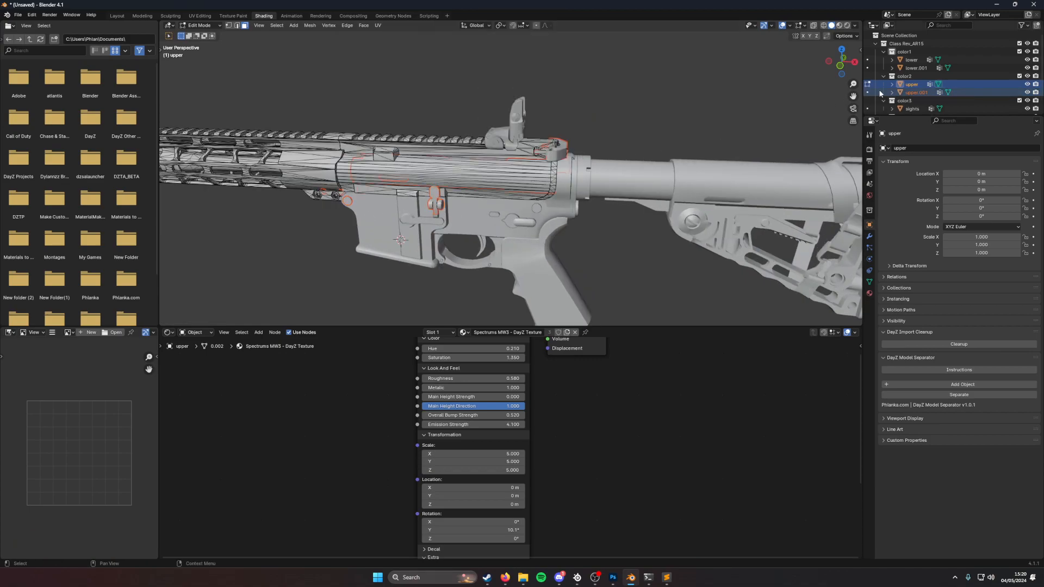
{"action": "left_click", "coordinate": [905, 76]}
Step: Show the rifle's upper in front orthographic view with wireframe shading
{"action": "middle_click_drag", "start_coordinate": [620, 112], "coordinate": [342, 128]}
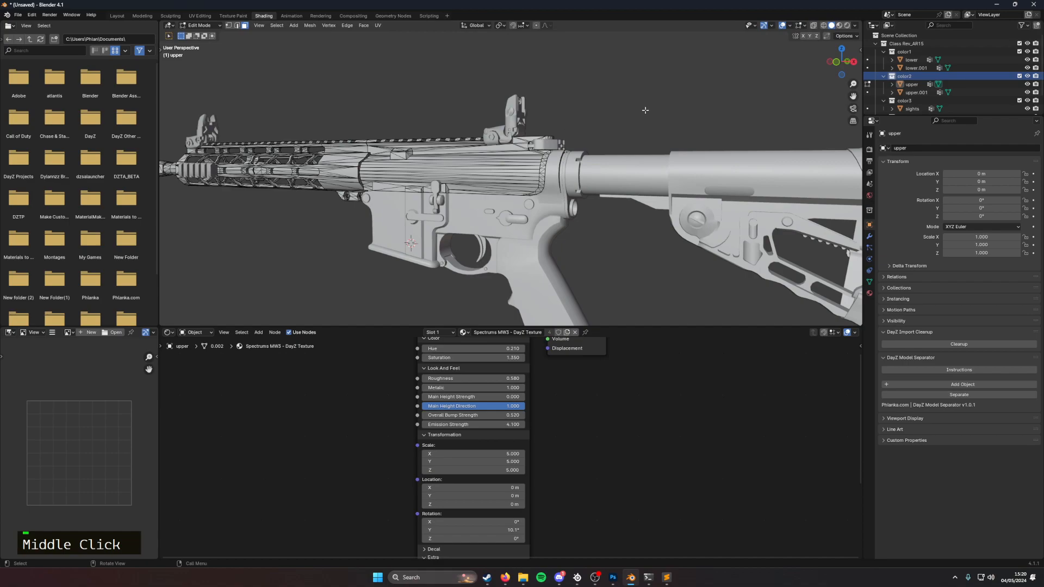
{"action": "mouse_move", "coordinate": [830, 62]}
{"action": "left_mouse_down"}
{"action": "mouse_move", "coordinate": [787, 67]}
{"action": "mouse_move", "coordinate": [840, 61]}
{"action": "left_mouse_up"}
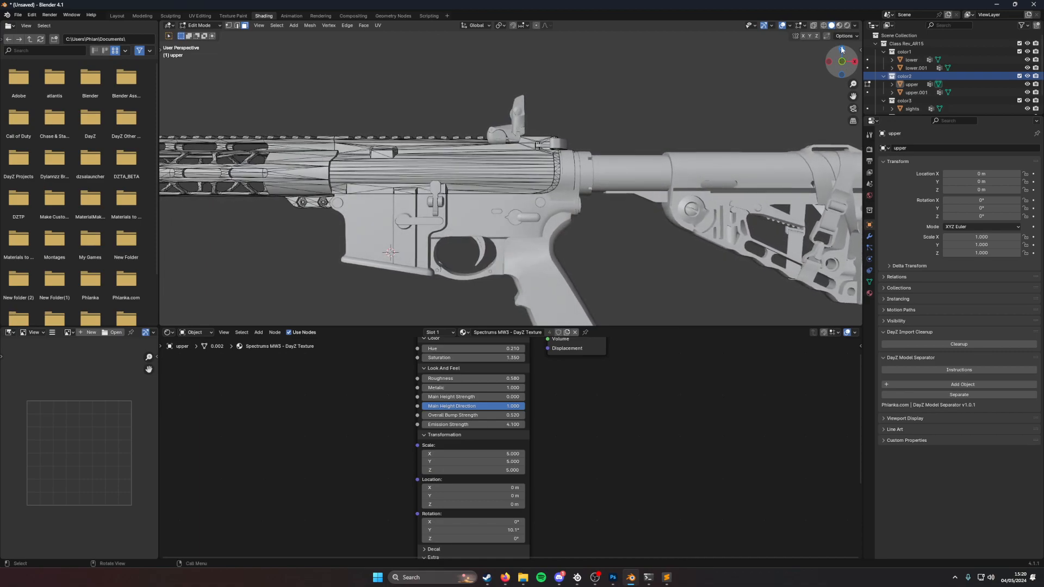
{"action": "left_click", "coordinate": [840, 48]}
{"action": "left_click", "coordinate": [841, 75]}
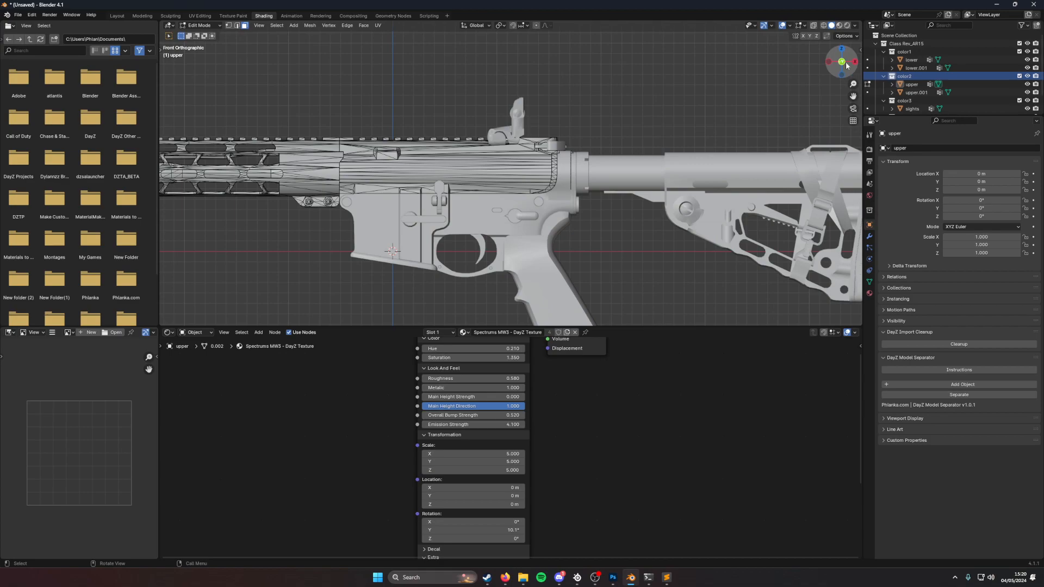
{"action": "left_click", "coordinate": [842, 49]}
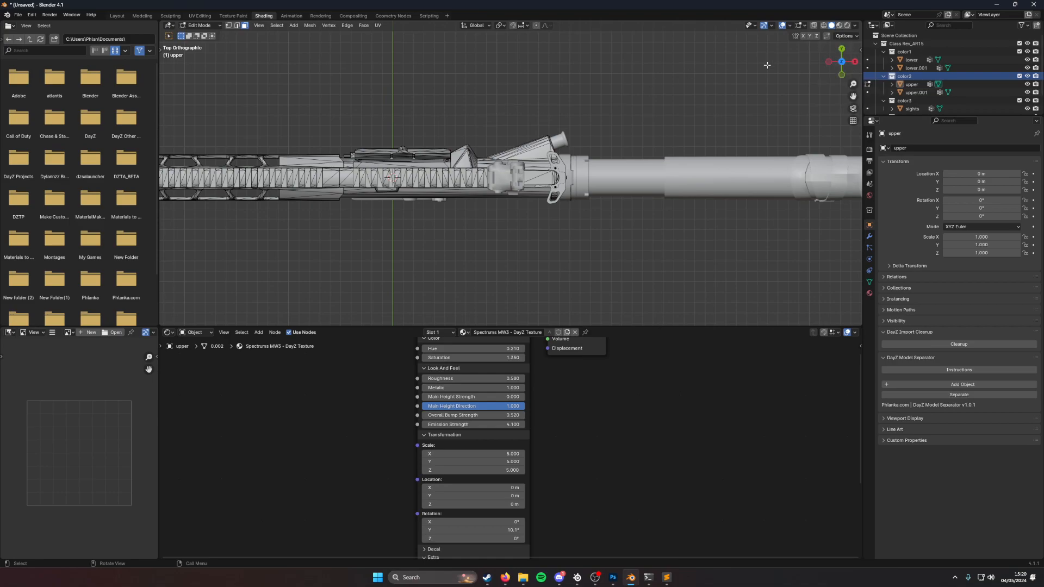
{"action": "left_click", "coordinate": [841, 50]}
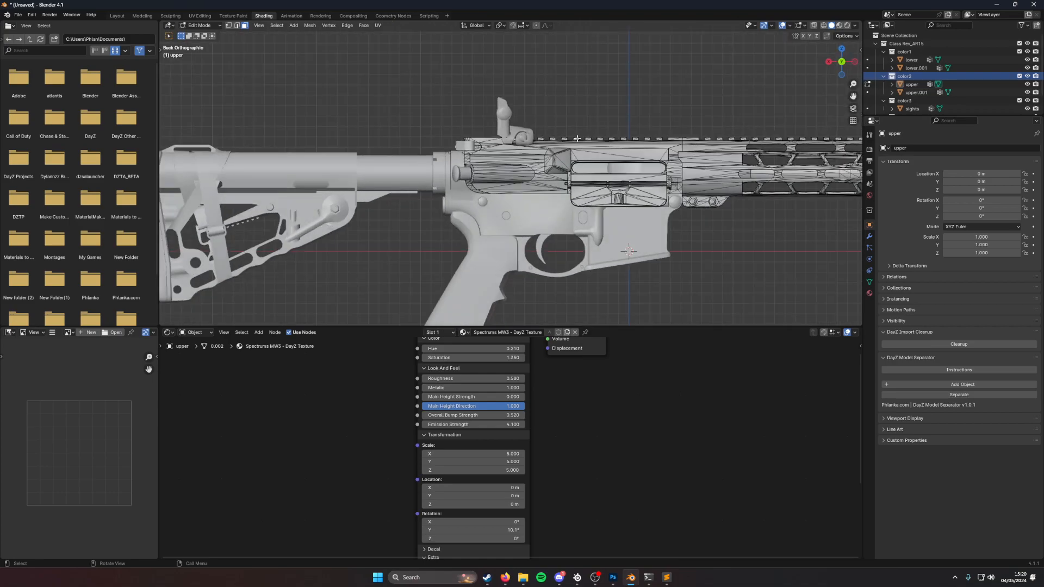
{"action": "left_click", "coordinate": [841, 63]}
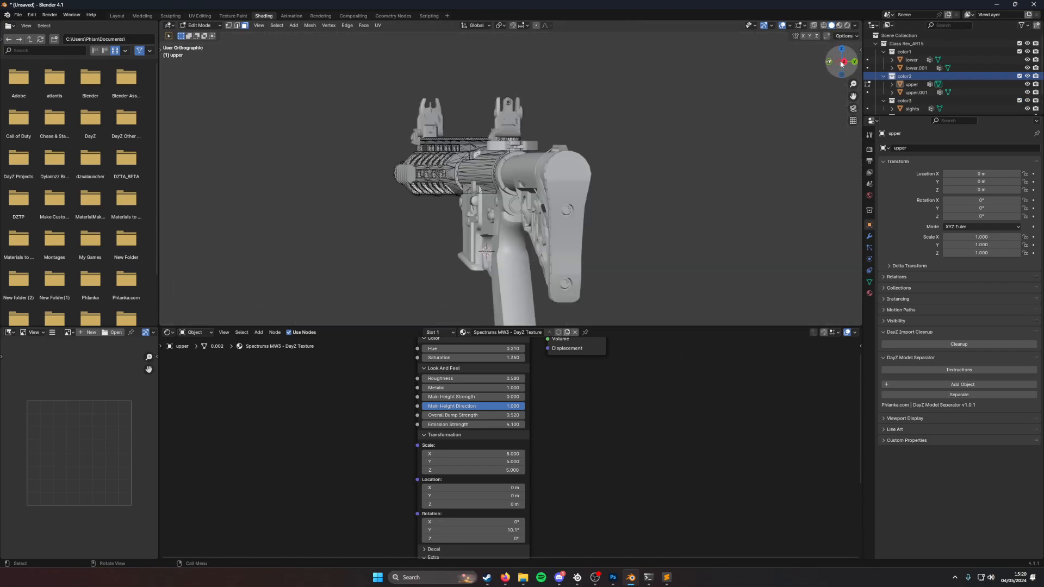
{"action": "middle_click_drag", "start_coordinate": [498, 88], "coordinate": [549, 81], "text": "shift"}
{"action": "middle_click_drag", "start_coordinate": [383, 103], "coordinate": [527, 132], "text": "shift"}
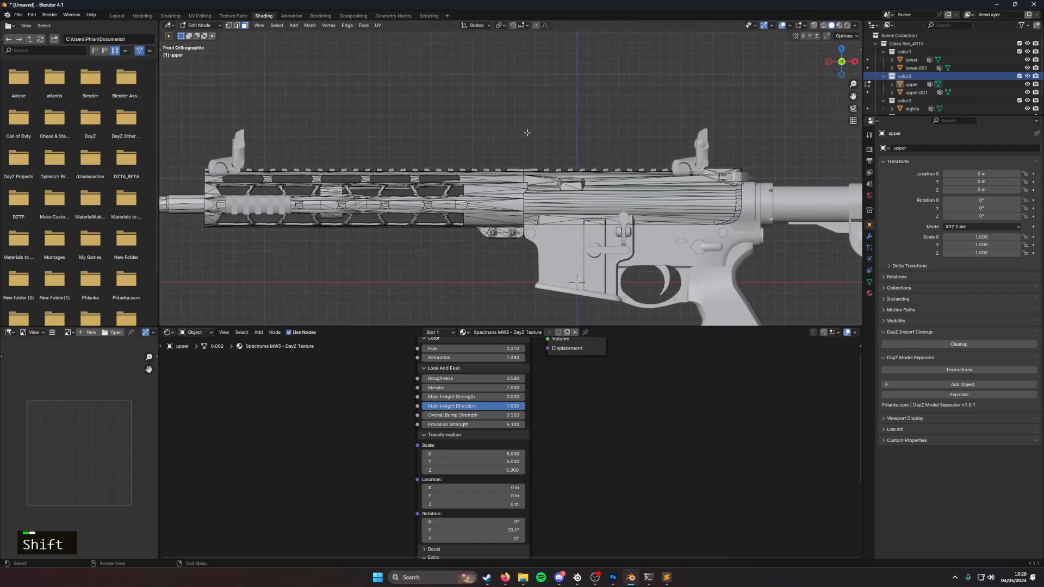
{"action": "left_click", "coordinate": [824, 25]}
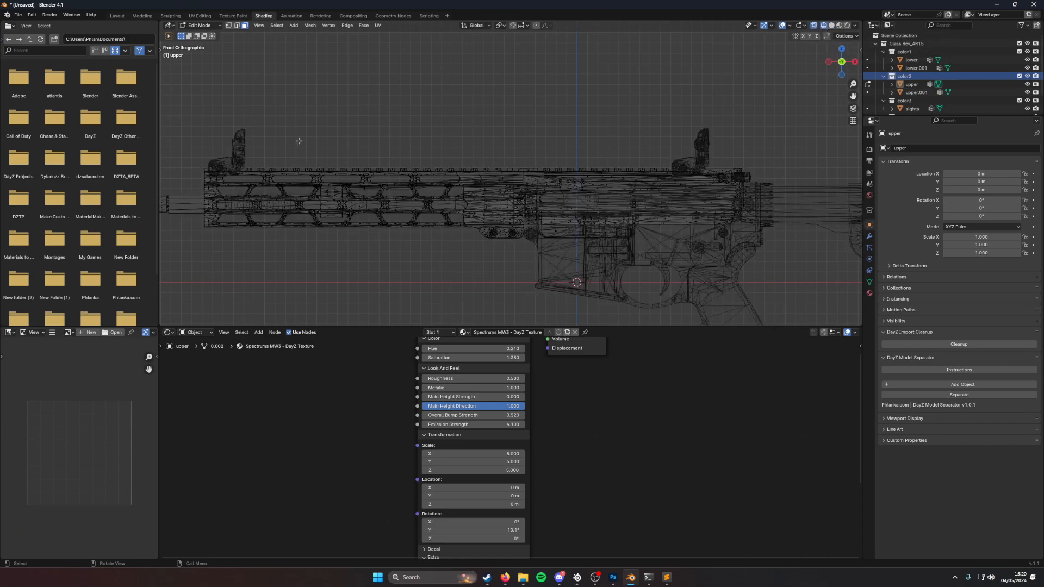
Step: Box-select the top rail's faces along the full length of the upper, and return to solid shading
{"action": "scroll", "coordinate": [198, 157], "scroll_direction": "up", "scroll_amount": 2}
{"action": "middle_click_drag", "start_coordinate": [196, 156], "coordinate": [377, 158], "text": "shift"}
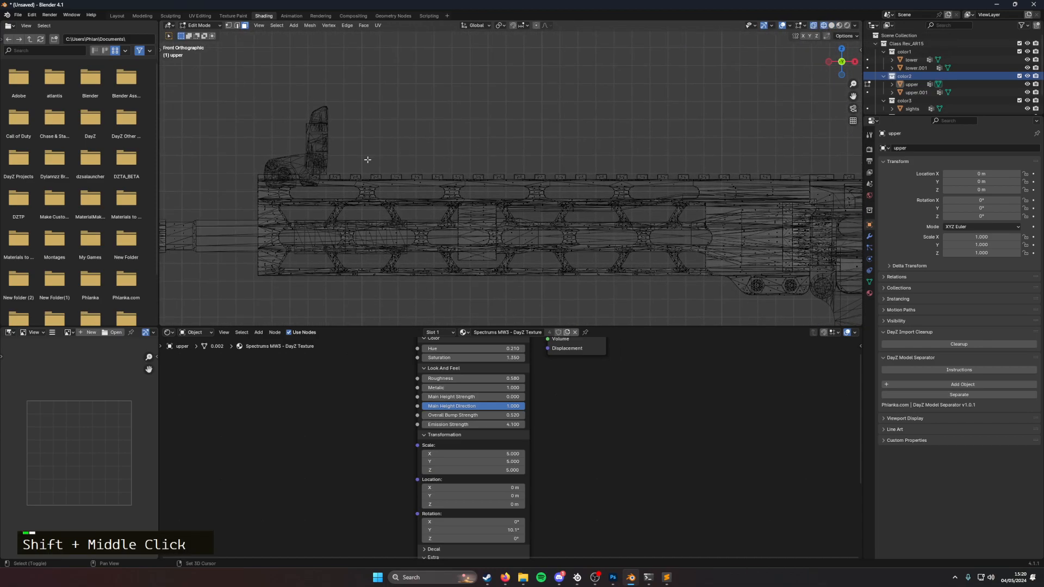
{"action": "left_click_drag", "start_coordinate": [235, 142], "coordinate": [573, 179], "text": "shift"}
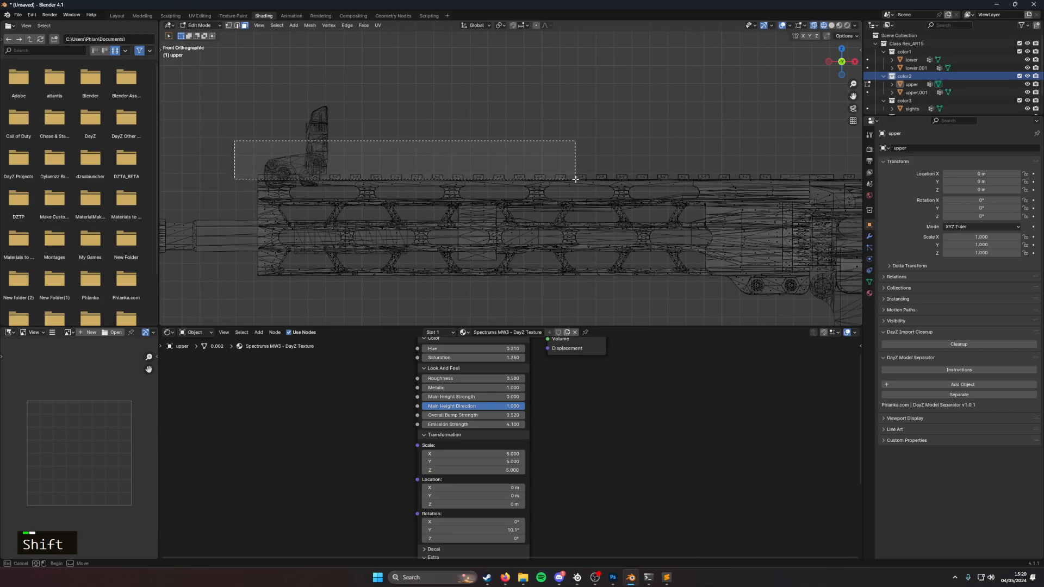
{"action": "left_click_drag", "start_coordinate": [719, 175], "coordinate": [754, 178], "text": "shift"}
{"action": "middle_click_drag", "start_coordinate": [773, 136], "coordinate": [383, 137], "text": "shift"}
{"action": "left_click_drag", "start_coordinate": [337, 145], "coordinate": [797, 177], "text": "shift"}
{"action": "middle_click_drag", "start_coordinate": [796, 178], "coordinate": [824, 76]}
{"action": "left_click", "coordinate": [831, 26]}
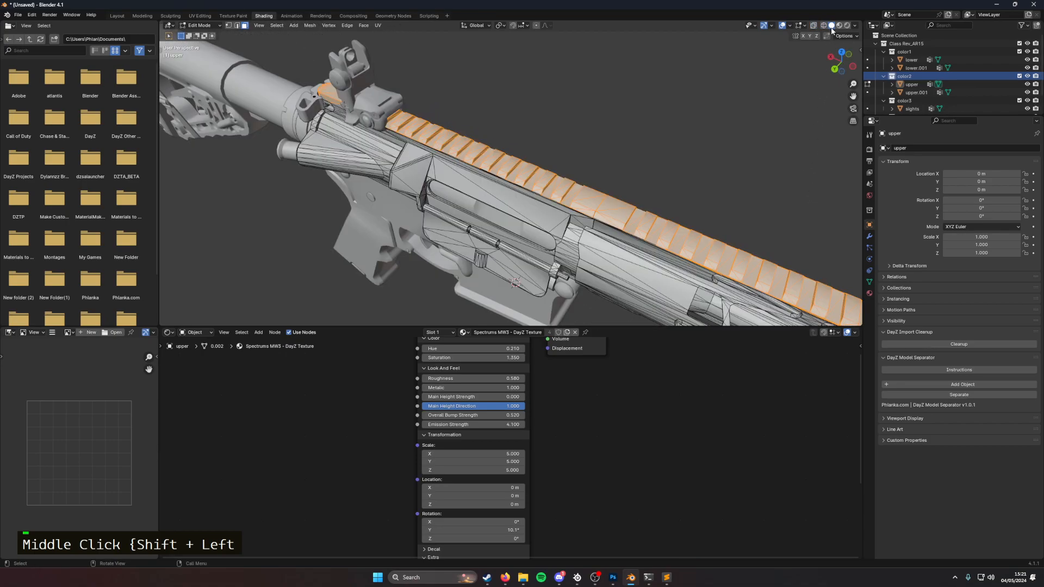
Step: Add the remaining top rail faces behind the rear sight and at the muzzle end beneath the front sight to the selection
{"action": "middle_click_drag", "start_coordinate": [635, 151], "coordinate": [667, 116]}
{"action": "left_click", "coordinate": [308, 180], "text": "shift"}
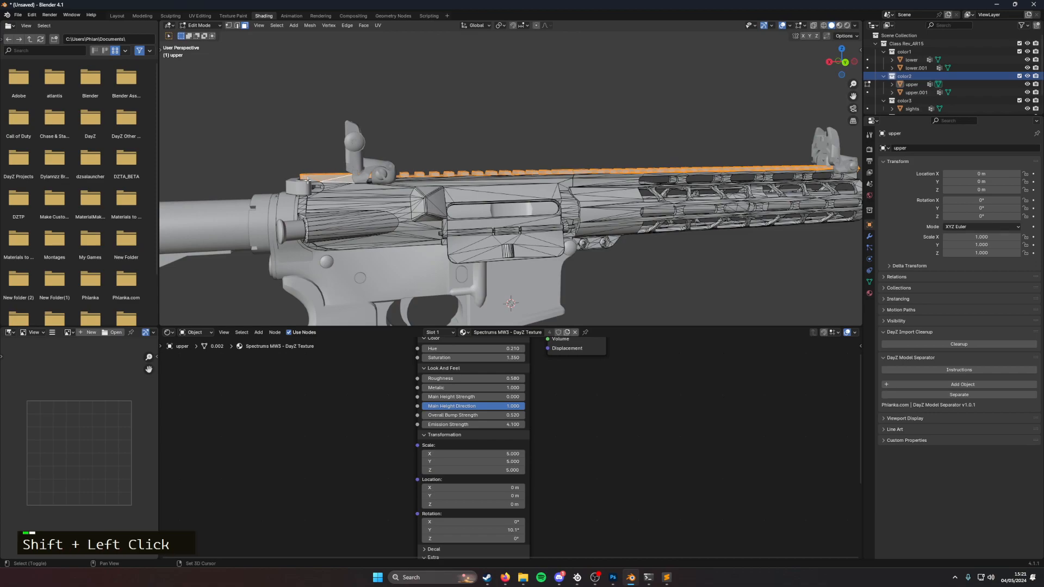
{"action": "left_click", "coordinate": [308, 178], "text": "shift"}
{"action": "middle_click_drag", "start_coordinate": [367, 173], "coordinate": [496, 144]}
{"action": "scroll", "coordinate": [498, 139], "scroll_direction": "down", "scroll_amount": 2}
{"action": "left_click", "coordinate": [402, 256], "text": "shift"}
{"action": "scroll", "coordinate": [402, 243], "scroll_direction": "down", "scroll_amount": 1}
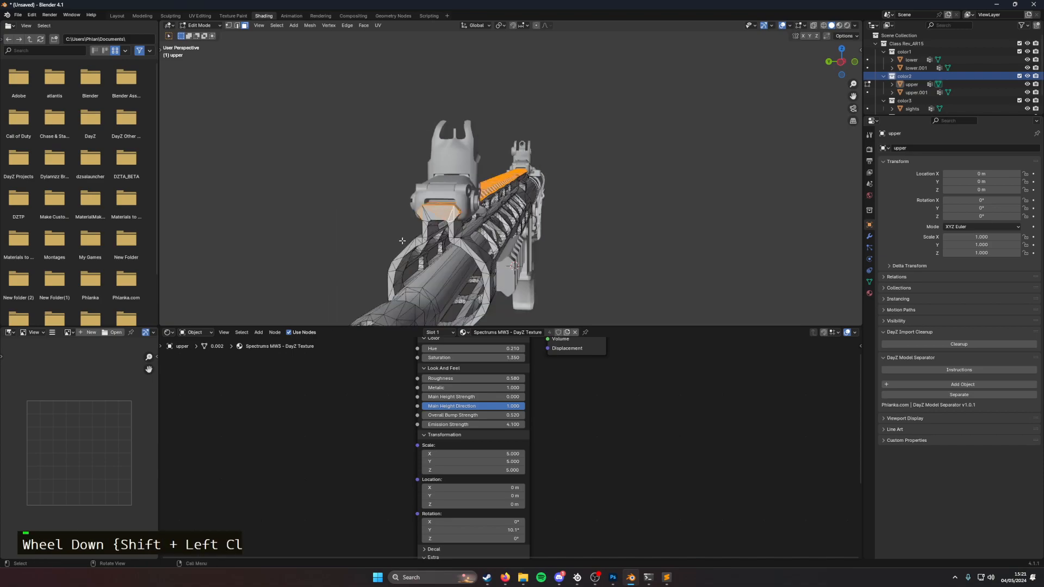
{"action": "middle_click_drag", "start_coordinate": [401, 243], "coordinate": [401, 239]}
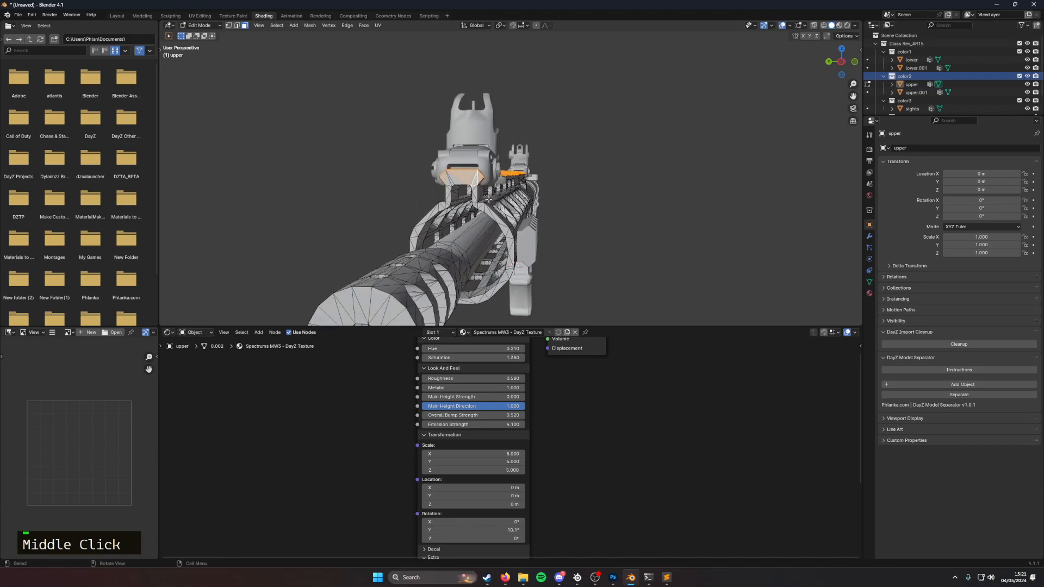
{"action": "key", "text": "ctrl+l"}
Step: Add the linked inner edges of the second row of handguard slots below the rail to the selection
{"action": "mouse_move", "coordinate": [465, 180]}
{"action": "middle_mouse_down"}
{"action": "mouse_move", "coordinate": [489, 174]}
{"action": "mouse_move", "coordinate": [464, 177]}
{"action": "middle_mouse_up"}
{"action": "scroll", "coordinate": [360, 197], "scroll_direction": "up", "scroll_amount": 5}
{"action": "middle_click_drag", "start_coordinate": [361, 198], "coordinate": [411, 196], "text": "shift"}
{"action": "scroll", "coordinate": [411, 195], "scroll_direction": "down", "scroll_amount": 2}
{"action": "scroll", "coordinate": [404, 206], "scroll_direction": "down", "scroll_amount": 3}
{"action": "scroll", "coordinate": [405, 204], "scroll_direction": "up", "scroll_amount": 3}
{"action": "key", "text": "l"}
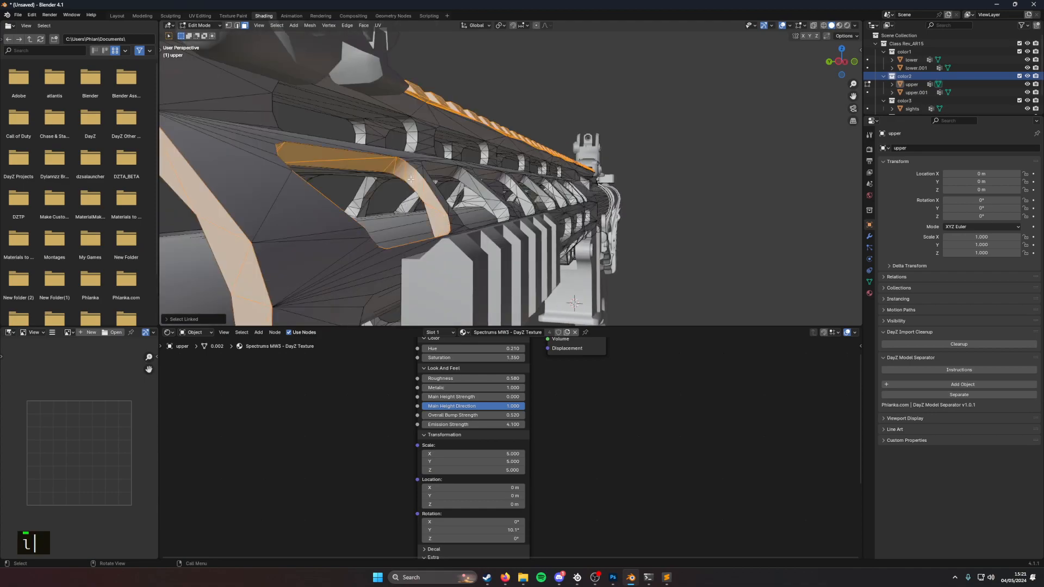
{"action": "key", "text": "l"}
{"action": "key", "text": "l"}
{"action": "key", "text": "l"}
{"action": "key", "text": "l"}
{"action": "key", "text": "l"}
Step: Add the linked inner edges of the uppermost row of handguard slots, keeping the handguard body out of the selection
{"action": "middle_click_drag", "start_coordinate": [569, 187], "coordinate": [530, 194]}
{"action": "key", "text": "l"}
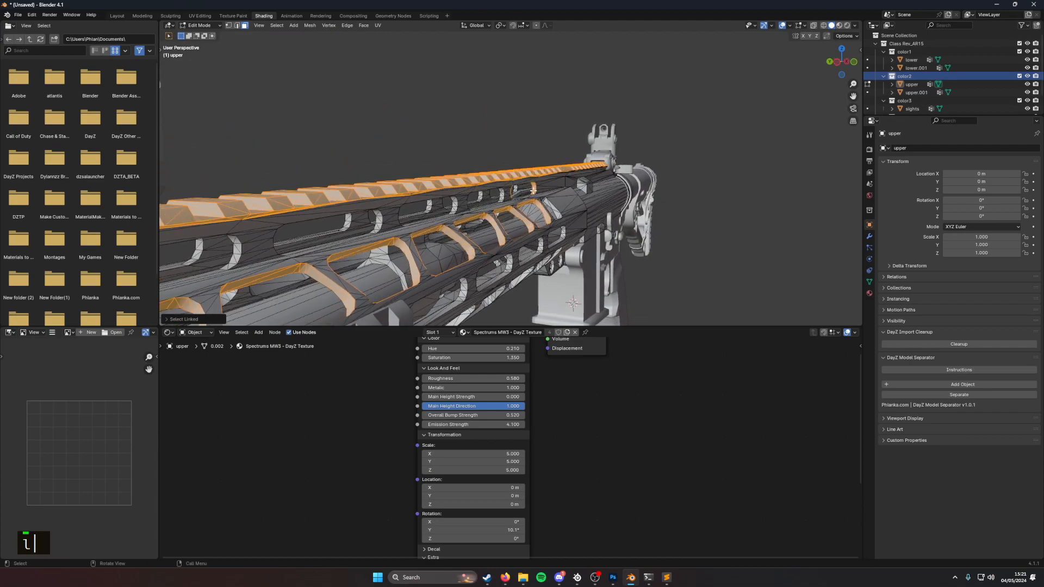
{"action": "key", "text": "l"}
{"action": "key", "text": "l"}
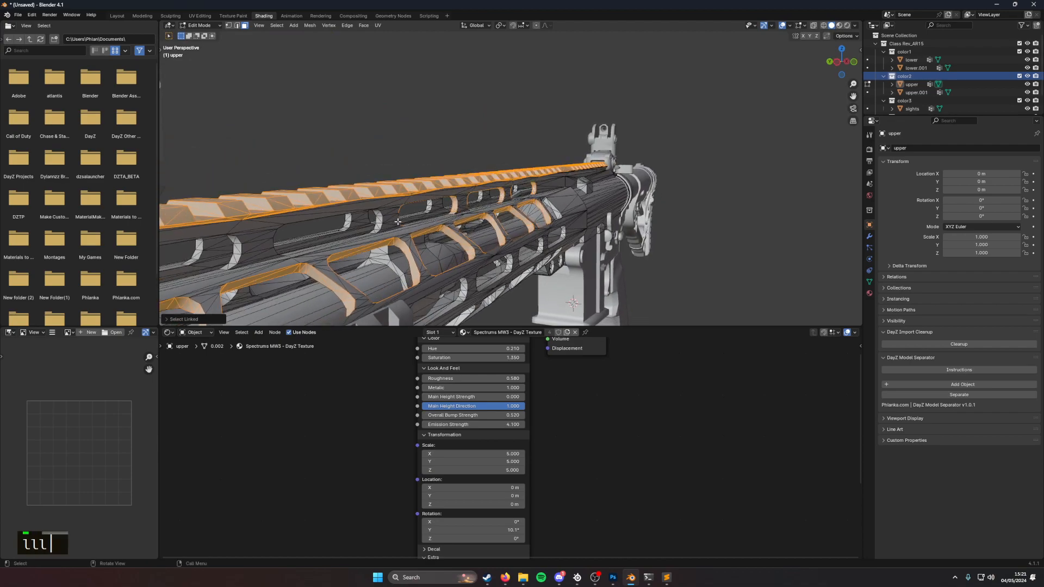
{"action": "key", "text": "l"}
{"action": "key", "text": "l"}
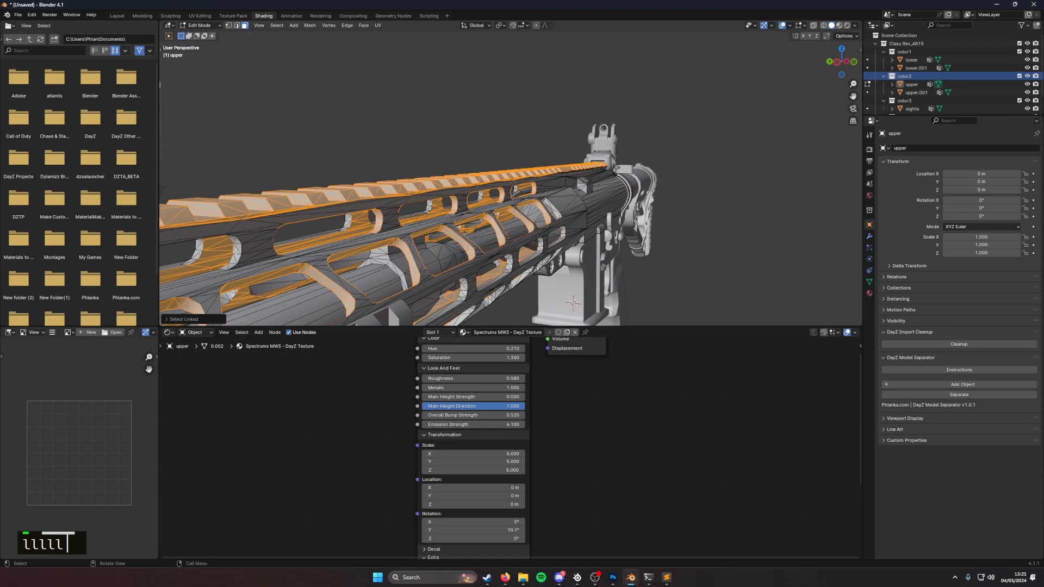
{"action": "key", "text": "shift+l"}
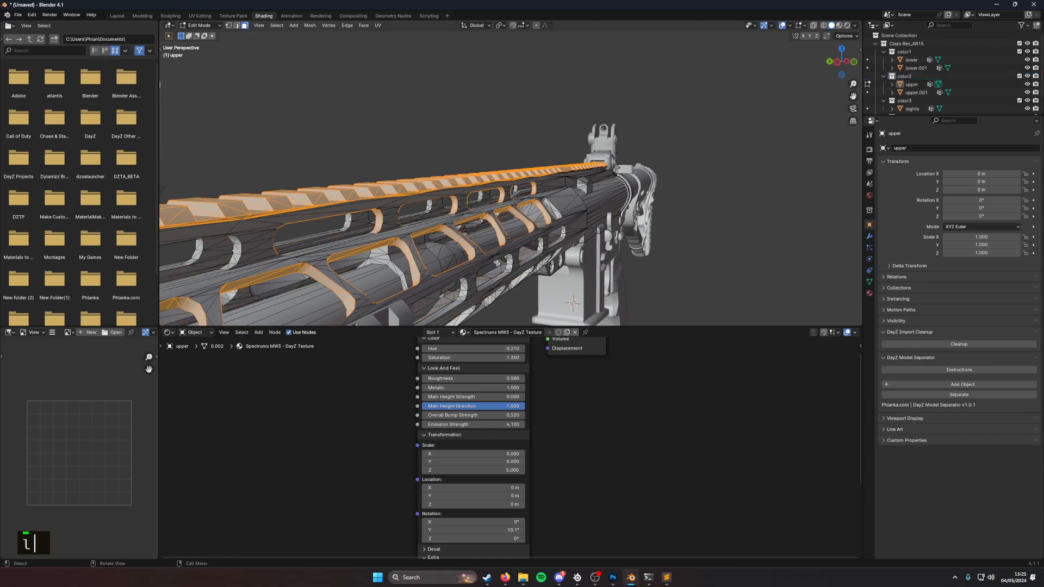
{"action": "key", "text": "l"}
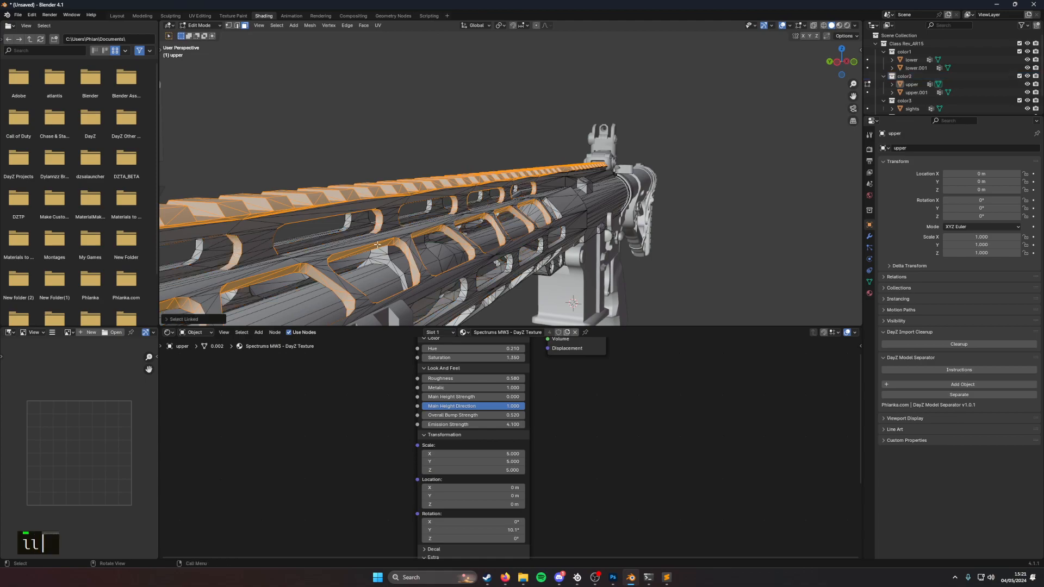
Step: Add the linked inner edges of the middle row of oblong handguard slots to the selection
{"action": "scroll", "coordinate": [427, 258], "scroll_direction": "down", "scroll_amount": 2}
{"action": "middle_click_drag", "start_coordinate": [427, 258], "coordinate": [424, 238]}
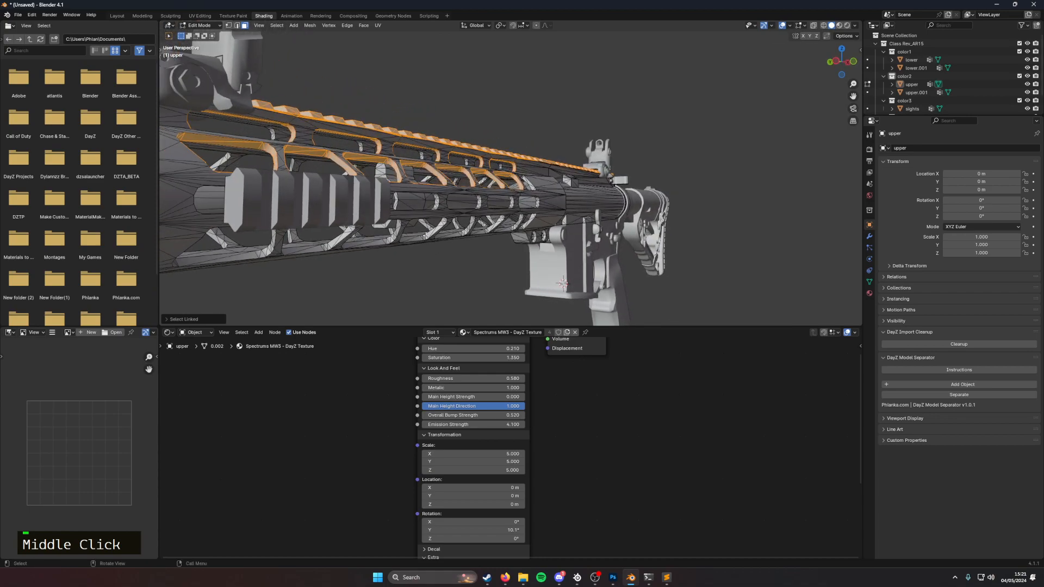
{"action": "key", "text": "l"}
{"action": "key", "text": "l"}
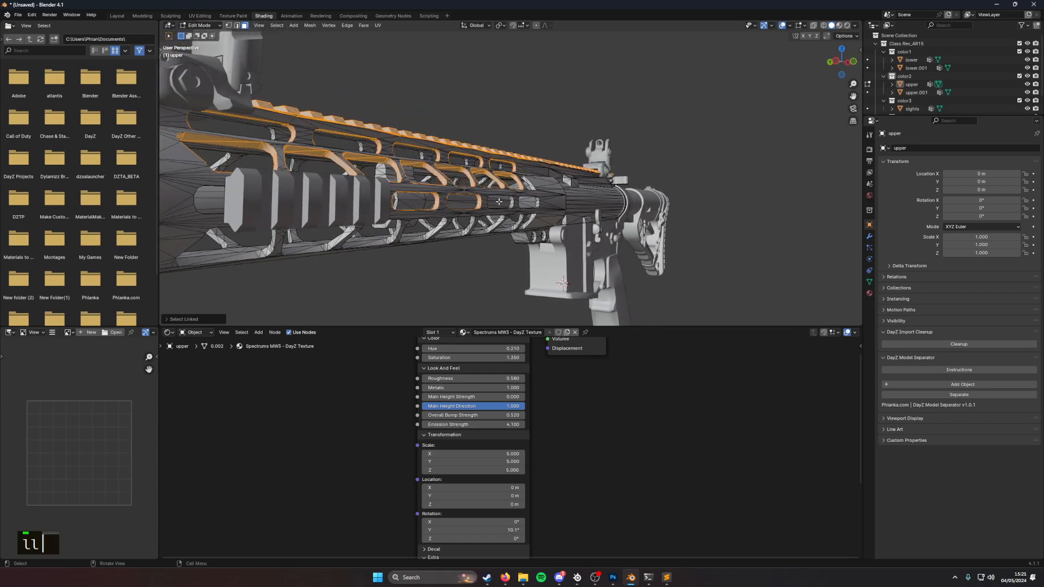
{"action": "key", "text": "l"}
{"action": "key", "text": "l"}
{"action": "key", "text": "l"}
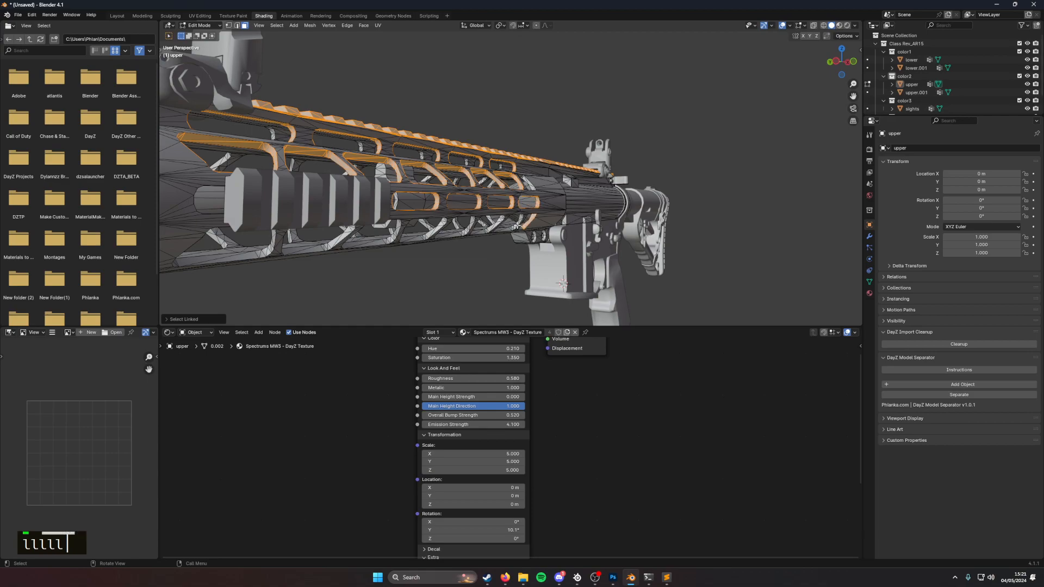
Step: Add the linked inner edges of the lower row of handguard slots to the selection
{"action": "key", "text": "l"}
{"action": "key", "text": "l"}
{"action": "key", "text": "l"}
{"action": "key", "text": "l"}
{"action": "key", "text": "l"}
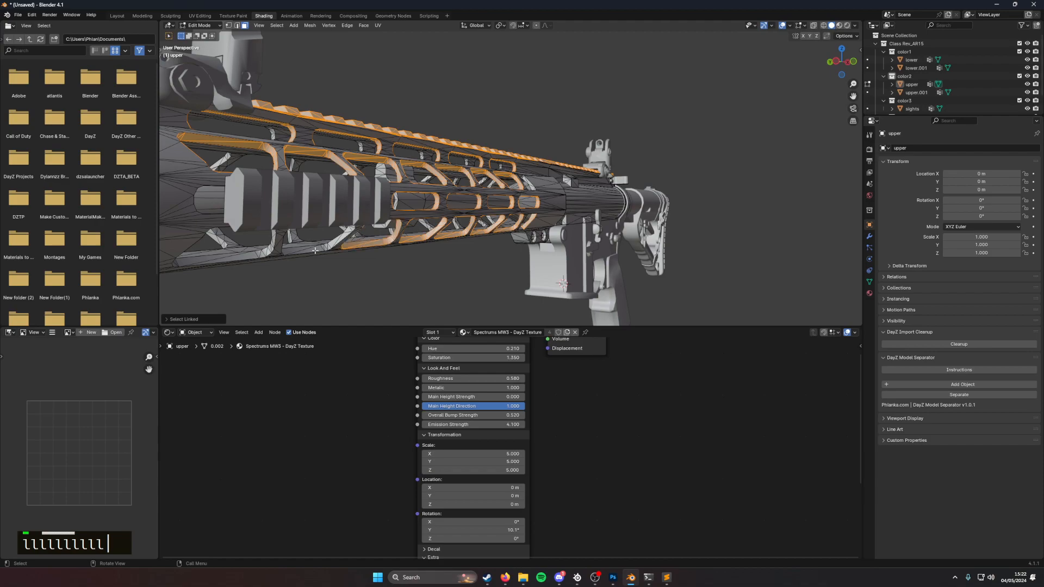
{"action": "key", "text": "l"}
{"action": "key", "text": "l"}
Step: Add the rail's side face behind the rear sight and the rearmost unselected handguard slot edges to the selection
{"action": "middle_click_drag", "start_coordinate": [505, 216], "coordinate": [558, 182]}
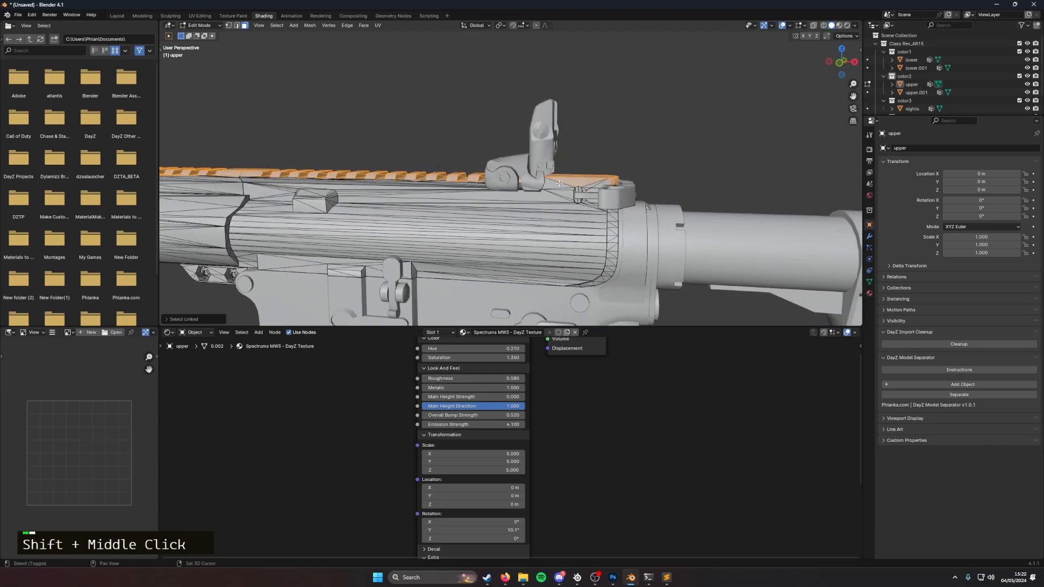
{"action": "left_click", "coordinate": [556, 186], "text": "shift"}
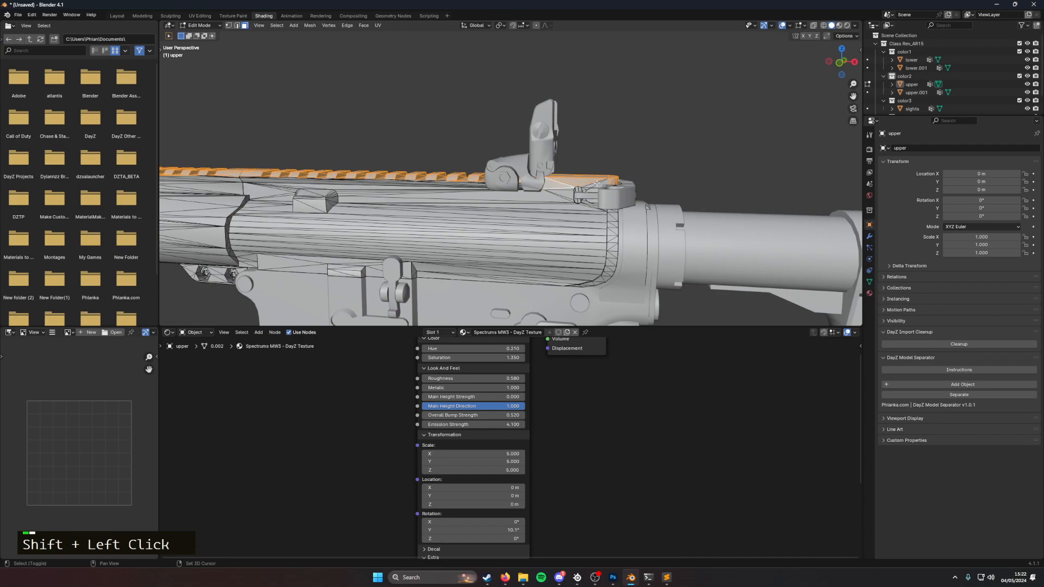
{"action": "middle_click_drag", "start_coordinate": [529, 183], "coordinate": [390, 182]}
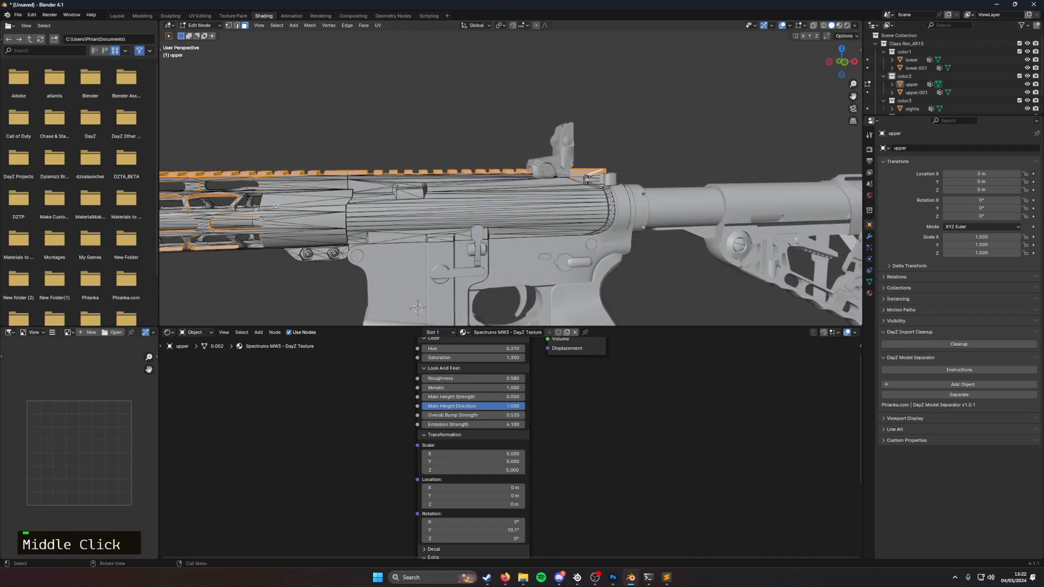
{"action": "key", "text": "l"}
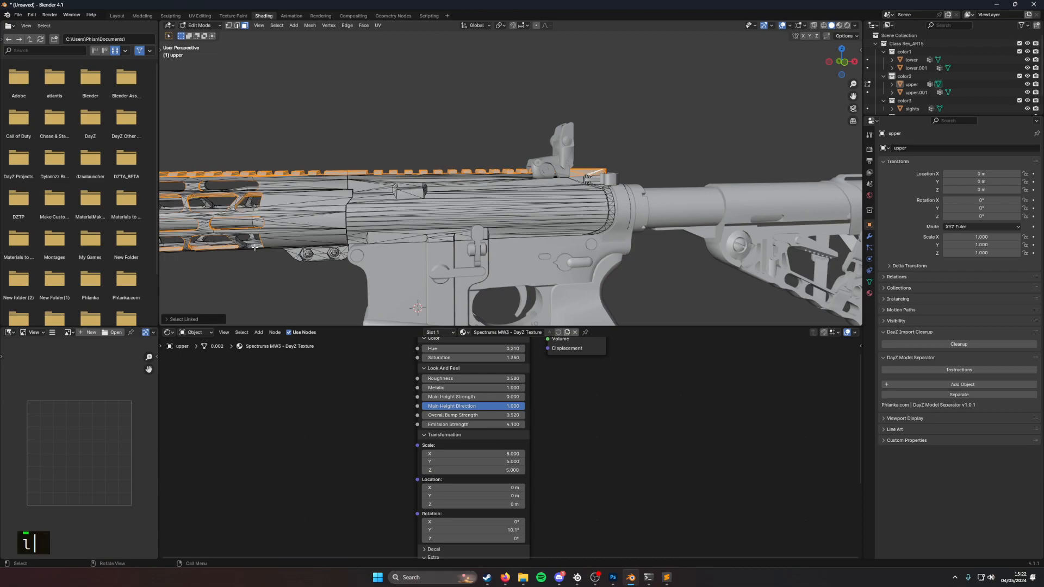
Step: Add the two round bolts on the bracket below the handguard to the selection and separate the selection into its own object
{"action": "scroll", "coordinate": [255, 246], "scroll_direction": "down", "scroll_amount": 3}
{"action": "middle_click_drag", "start_coordinate": [256, 246], "coordinate": [534, 126], "text": "shift"}
{"action": "scroll", "coordinate": [319, 245], "scroll_direction": "up", "scroll_amount": 4}
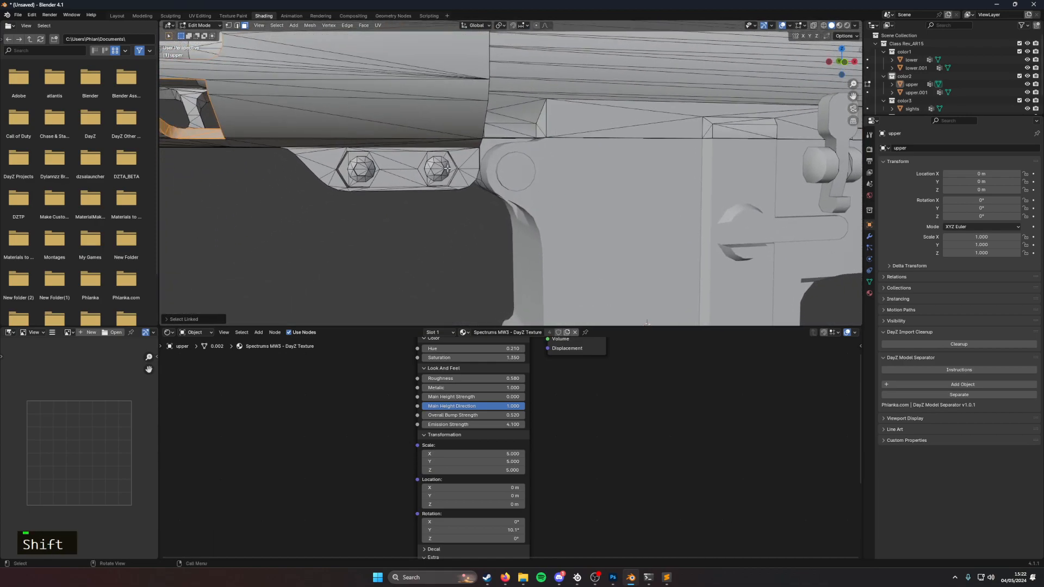
{"action": "key", "text": "l"}
{"action": "key", "text": "l"}
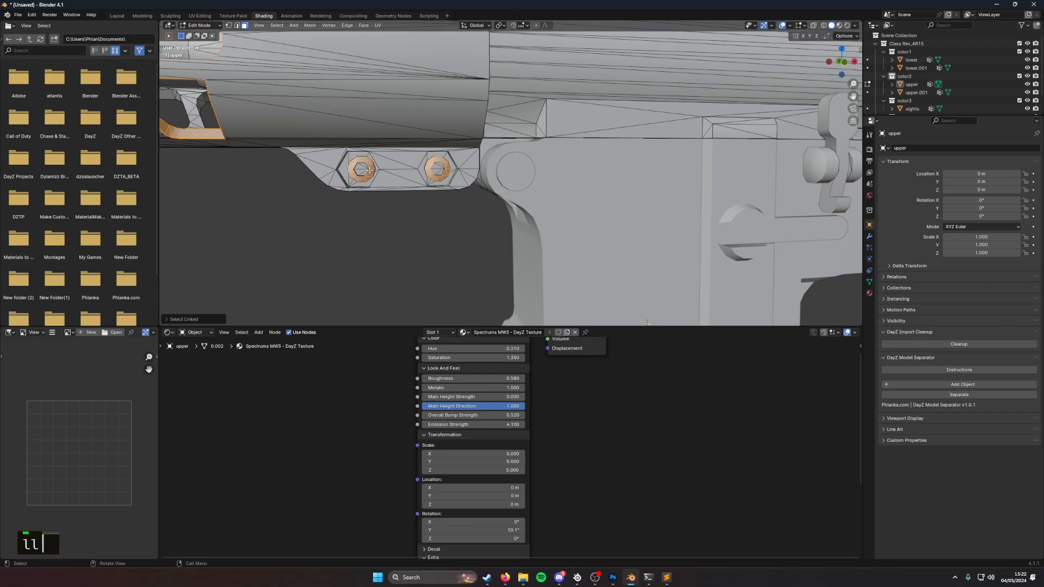
{"action": "right_click", "coordinate": [436, 168]}
{"action": "mouse_move", "coordinate": [436, 168]}
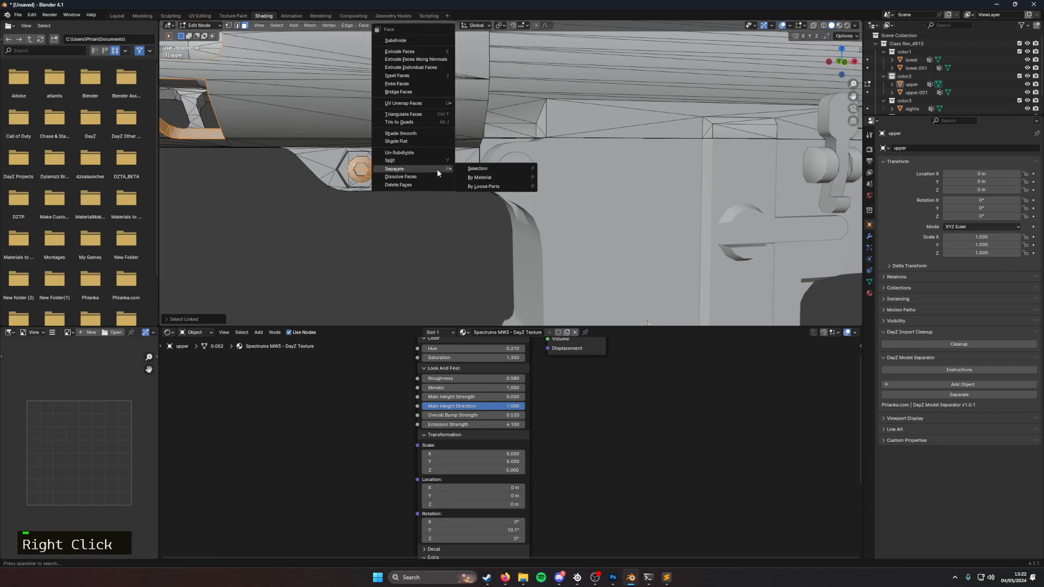
{"action": "left_click", "coordinate": [473, 172]}
Step: In a wireframe front view, select all faces of the muzzle brake, separate them into their own object and return to Object Mode
{"action": "scroll", "coordinate": [419, 210], "scroll_direction": "down", "scroll_amount": 6}
{"action": "middle_click_drag", "start_coordinate": [366, 227], "coordinate": [519, 237]}
{"action": "scroll", "coordinate": [417, 232], "scroll_direction": "up", "scroll_amount": 3}
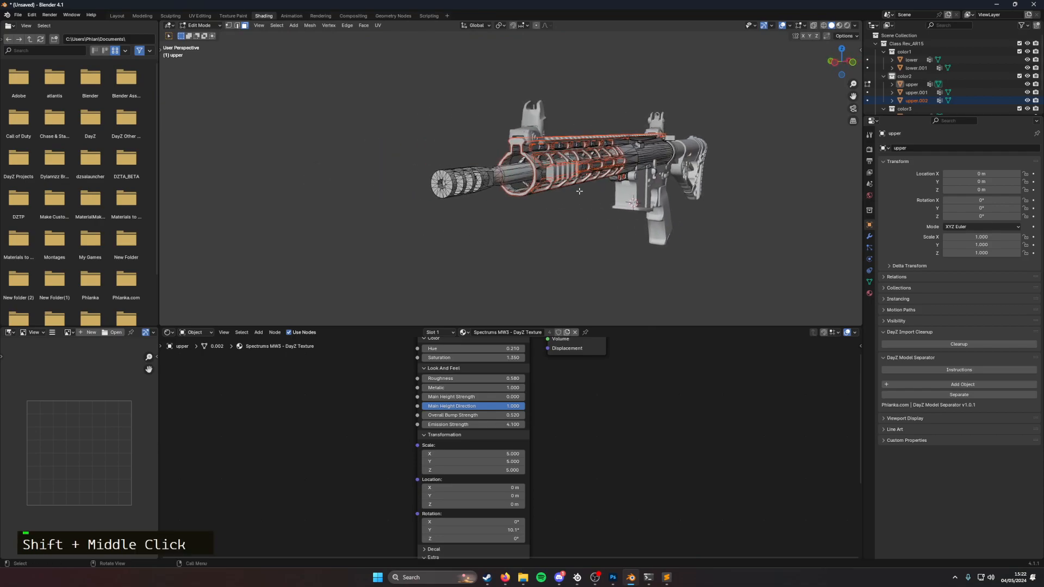
{"action": "left_click", "coordinate": [852, 62]}
{"action": "left_click", "coordinate": [829, 62]}
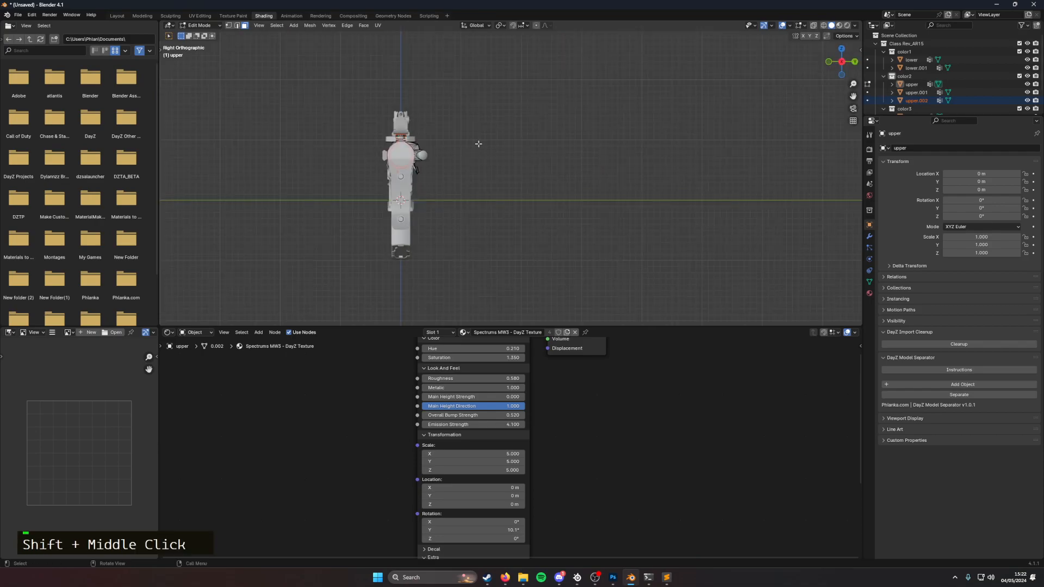
{"action": "left_click", "coordinate": [829, 62]}
{"action": "middle_click_drag", "start_coordinate": [283, 161], "coordinate": [419, 161], "text": "shift"}
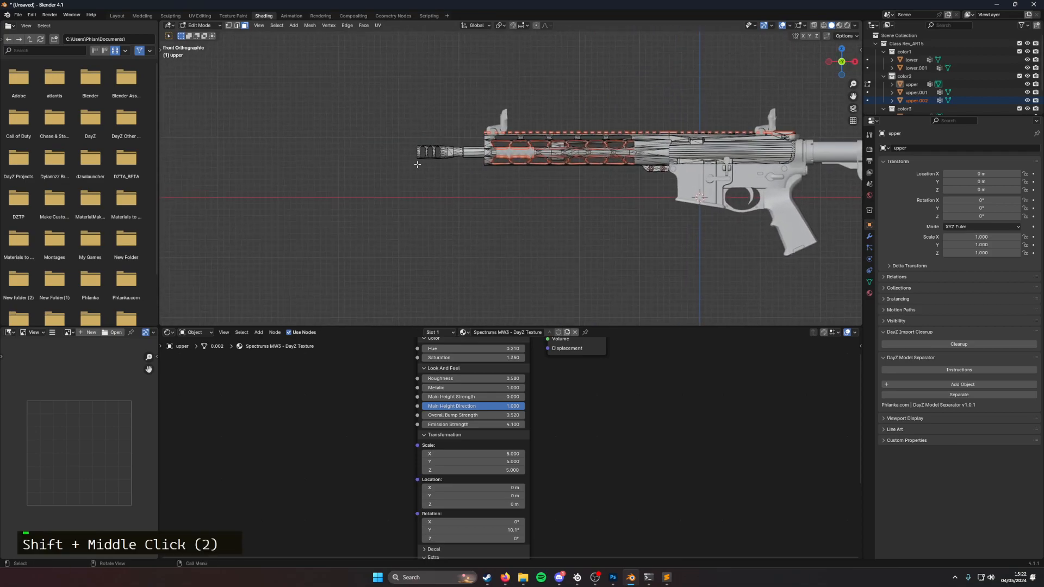
{"action": "scroll", "coordinate": [337, 162], "scroll_direction": "up", "scroll_amount": 3}
{"action": "scroll", "coordinate": [338, 162], "scroll_direction": "up", "scroll_amount": 1}
{"action": "scroll", "coordinate": [453, 222], "scroll_direction": "up", "scroll_amount": 1, "text": "shift"}
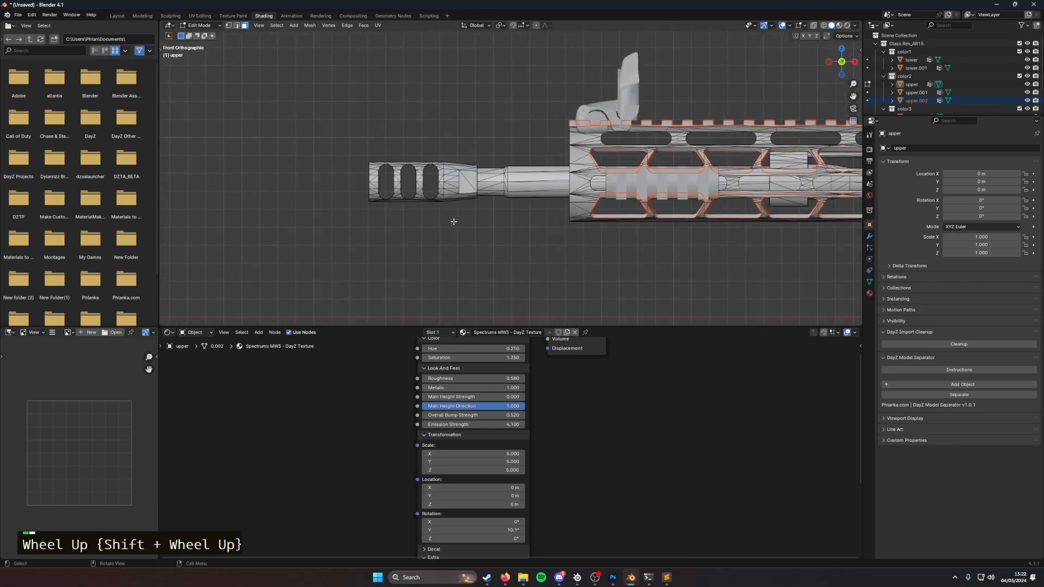
{"action": "left_click", "coordinate": [824, 25]}
{"action": "left_click_drag", "start_coordinate": [352, 146], "coordinate": [476, 221], "text": "shift"}
{"action": "left_click_drag", "start_coordinate": [476, 221], "coordinate": [477, 222], "text": "shift"}
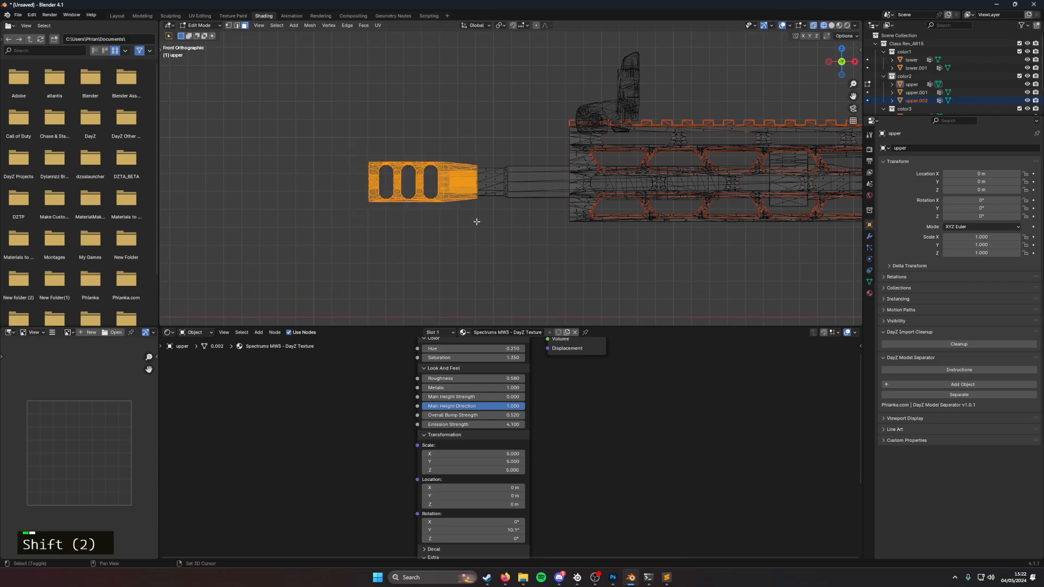
{"action": "right_click", "coordinate": [449, 208]}
{"action": "mouse_move", "coordinate": [443, 191]}
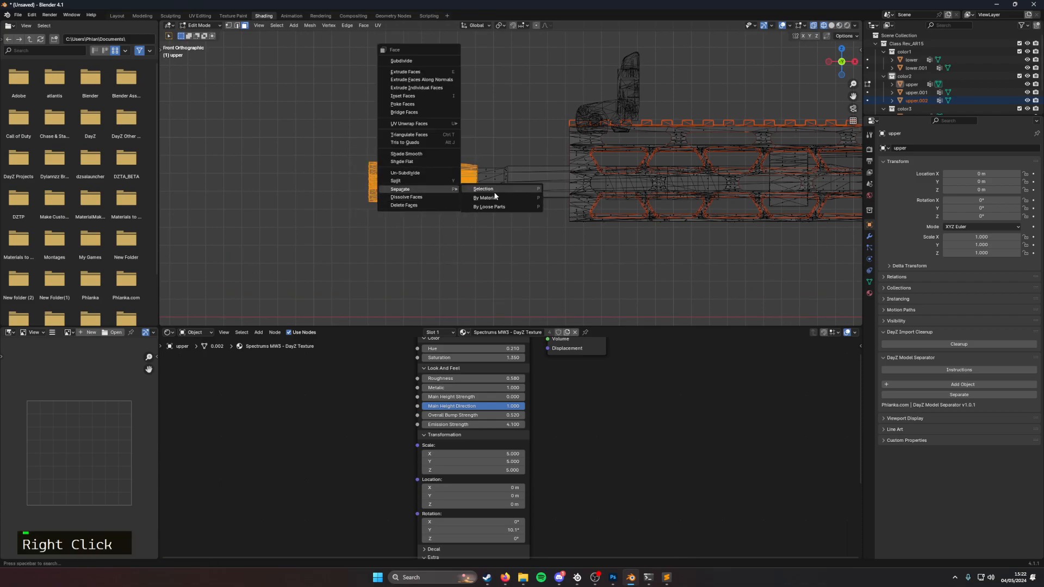
{"action": "left_click", "coordinate": [494, 189]}
{"action": "key", "text": "Tab"}
{"action": "scroll", "coordinate": [539, 245], "scroll_direction": "down", "scroll_amount": 3}
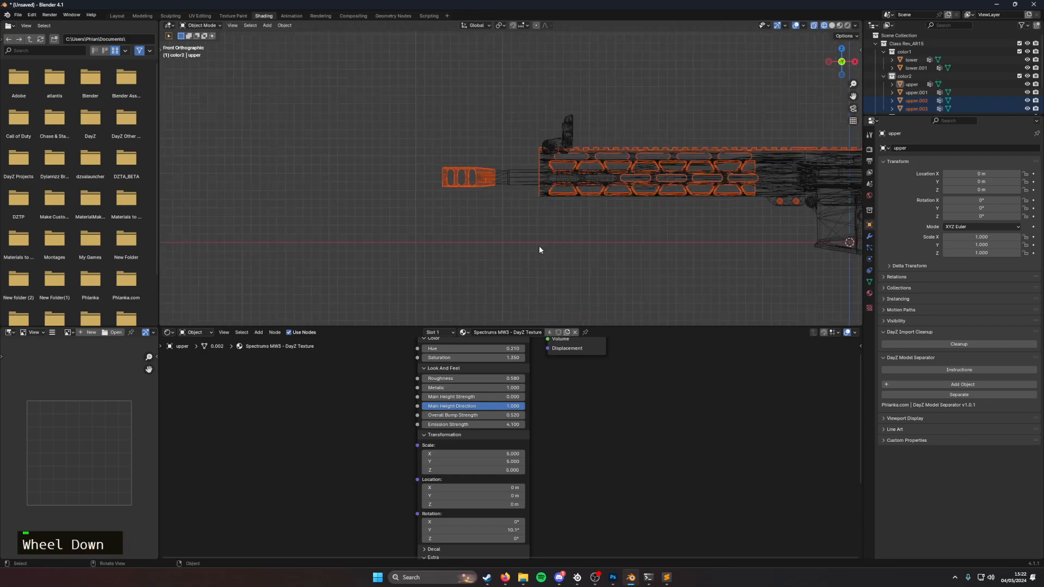
{"action": "middle_click_drag", "start_coordinate": [613, 257], "coordinate": [517, 261], "text": "shift"}
{"action": "left_click", "coordinate": [516, 260]}
{"action": "scroll", "coordinate": [759, 206], "scroll_direction": "up", "scroll_amount": 3}
{"action": "middle_click_drag", "start_coordinate": [748, 208], "coordinate": [556, 217], "text": "shift"}
{"action": "left_click", "coordinate": [687, 192]}
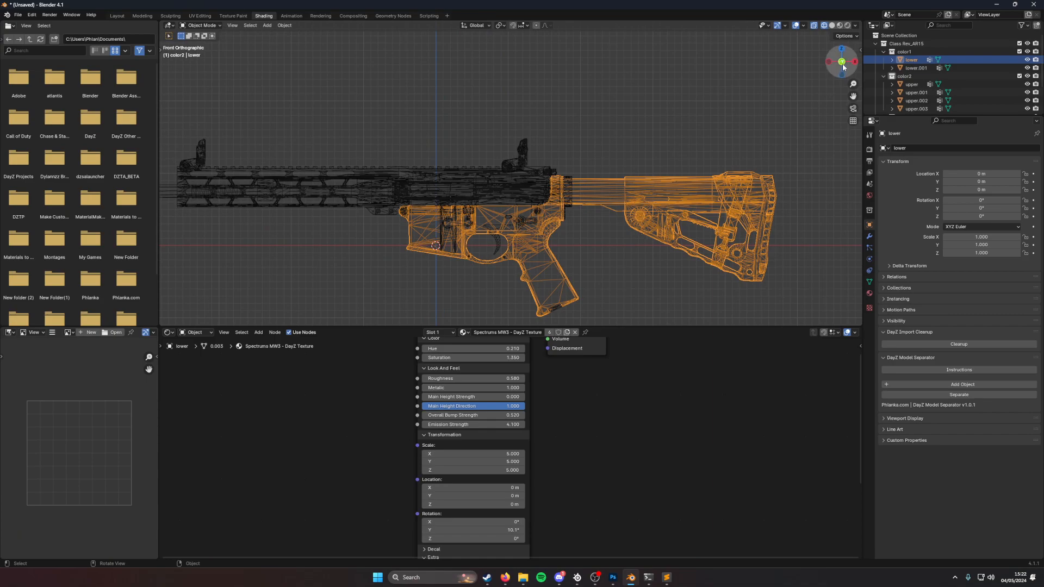
{"action": "key", "text": "grave"}
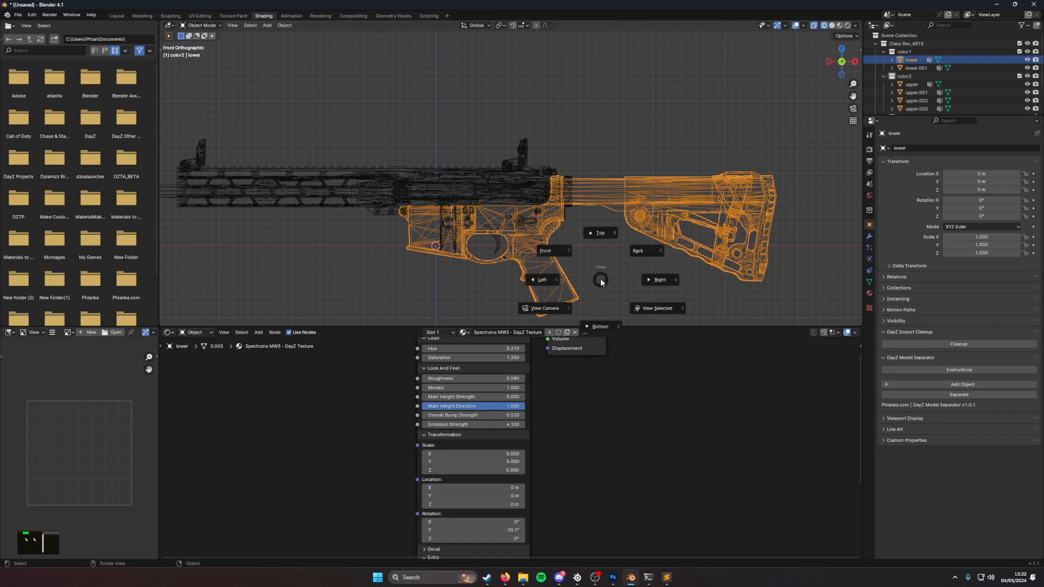
{"action": "key", "text": "Escape"}
{"action": "key", "text": "Tab"}
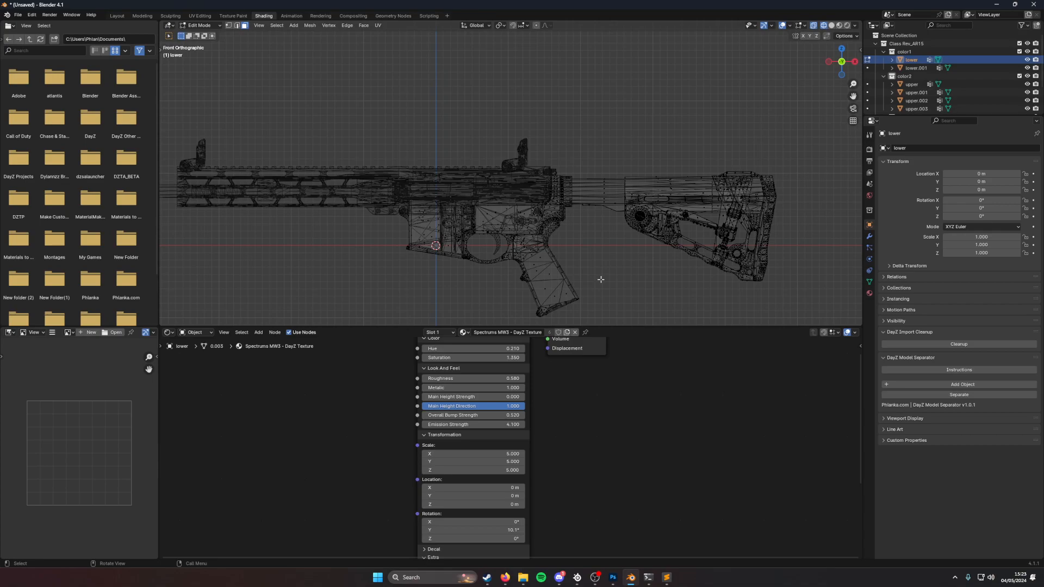
{"action": "scroll", "coordinate": [539, 348], "scroll_direction": "up", "scroll_amount": 1}
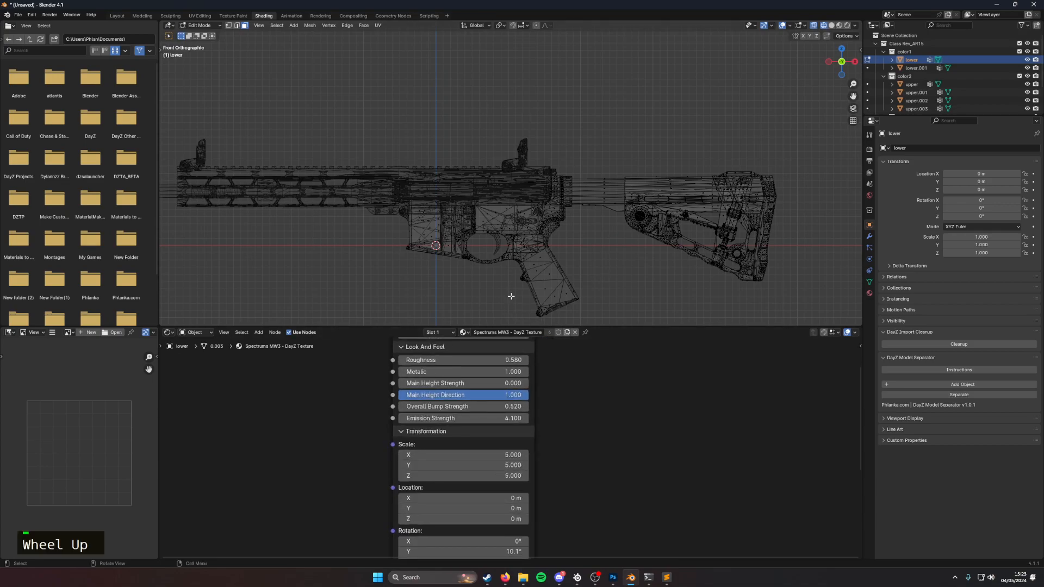
{"action": "scroll", "coordinate": [510, 298], "scroll_direction": "down", "scroll_amount": 1}
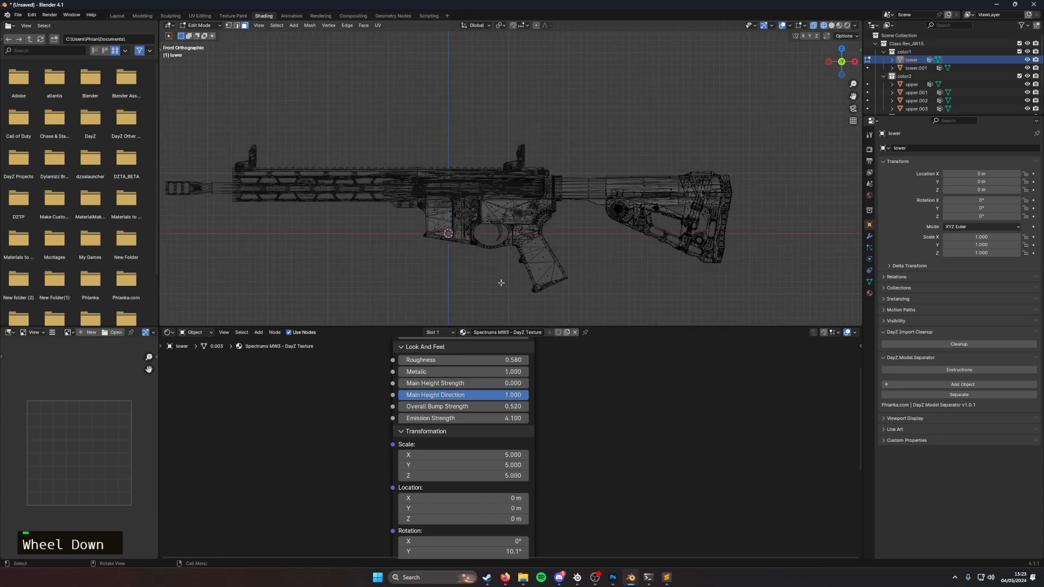
{"action": "key", "text": "a"}
{"action": "middle_click_drag", "start_coordinate": [461, 275], "coordinate": [497, 270]}
{"action": "key", "text": "Tab"}
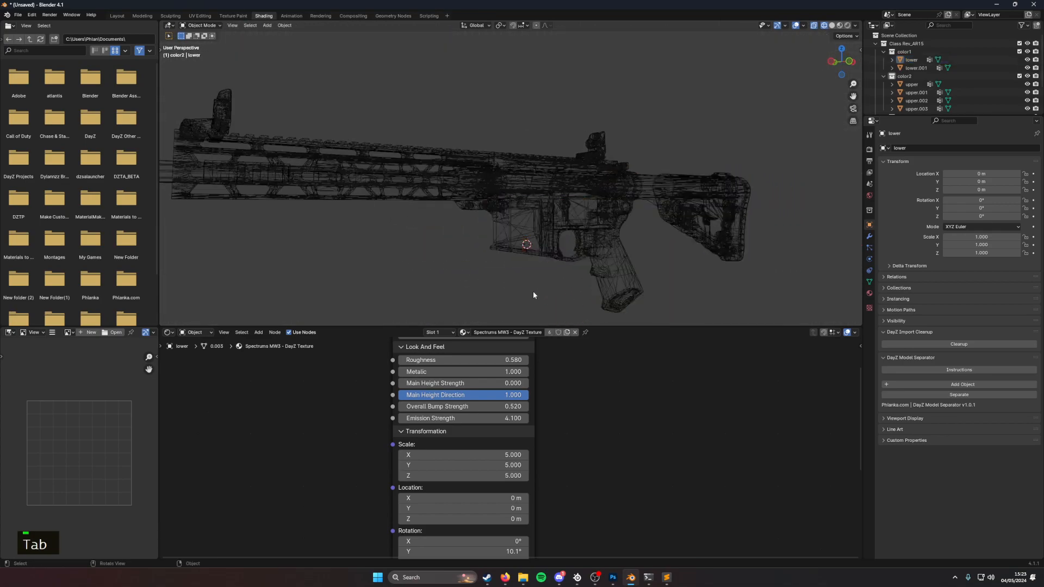
Step: Set the viewport back to solid shading and open the mesh of the lower, with receiver, grip and stock, for editing
{"action": "left_click", "coordinate": [832, 25]}
{"action": "mouse_move", "coordinate": [803, 64]}
{"action": "middle_mouse_down"}
{"action": "mouse_move", "coordinate": [760, 204]}
{"action": "mouse_move", "coordinate": [702, 240]}
{"action": "mouse_move", "coordinate": [661, 217]}
{"action": "middle_mouse_up"}
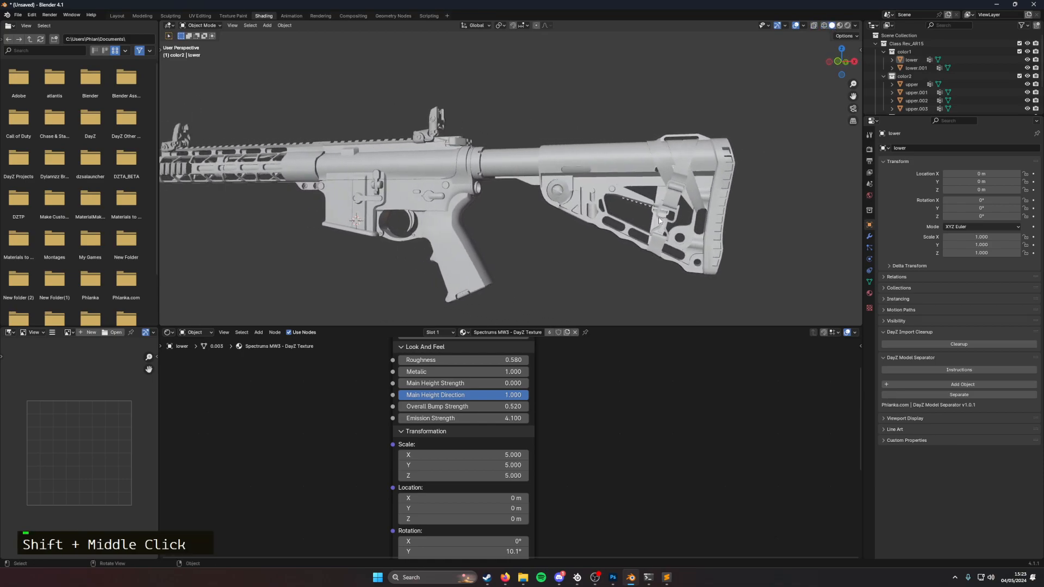
{"action": "double_click", "coordinate": [604, 174]}
{"action": "middle_click_drag", "start_coordinate": [454, 241], "coordinate": [547, 233]}
{"action": "key", "text": "Tab"}
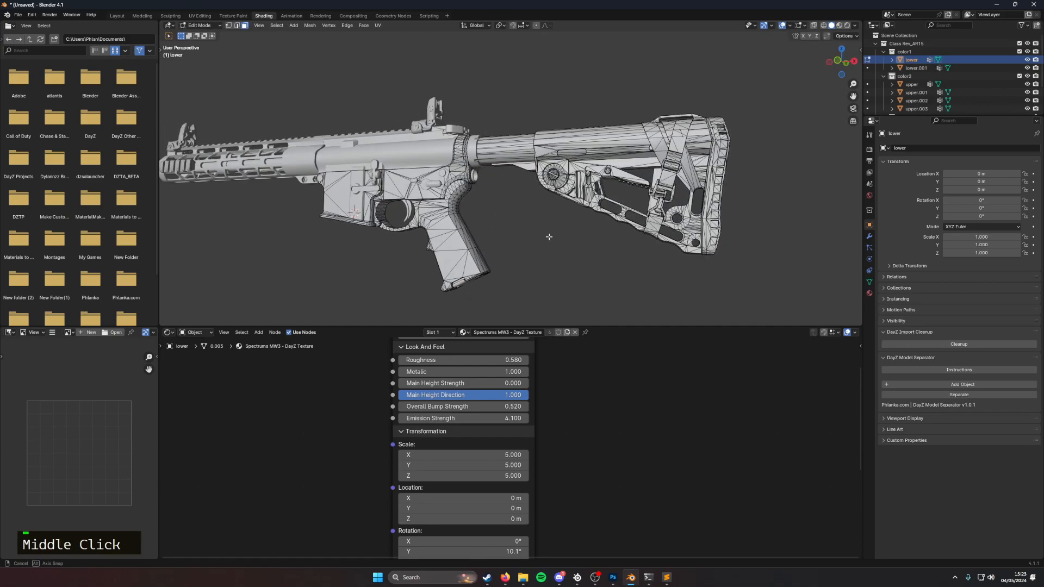
{"action": "scroll", "coordinate": [544, 239], "scroll_direction": "up", "scroll_amount": 4}
{"action": "key", "text": "Tab"}
{"action": "scroll", "coordinate": [476, 238], "scroll_direction": "down", "scroll_amount": 4}
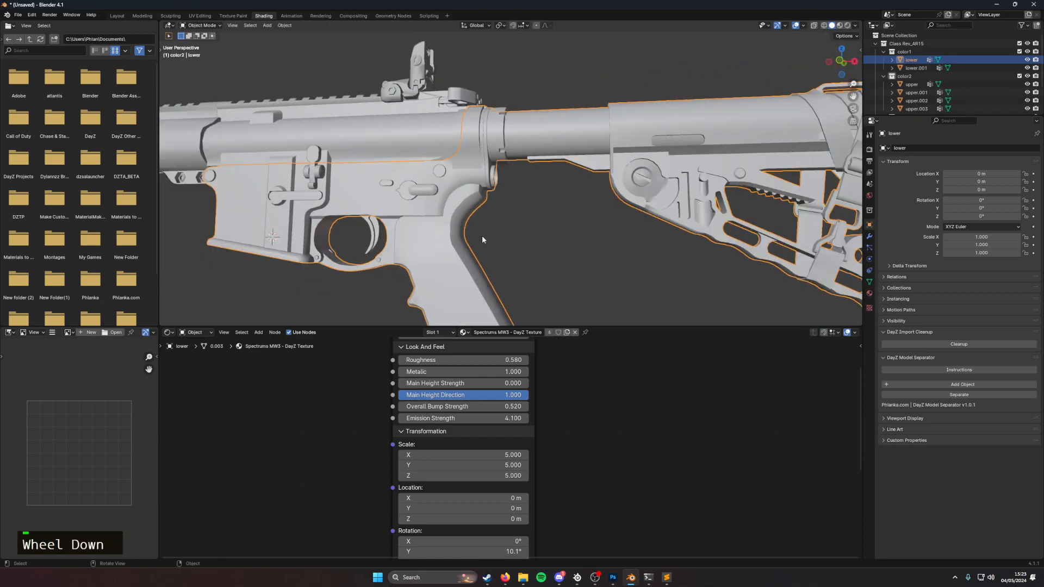
{"action": "double_click", "coordinate": [457, 146]}
{"action": "left_click", "coordinate": [600, 141]}
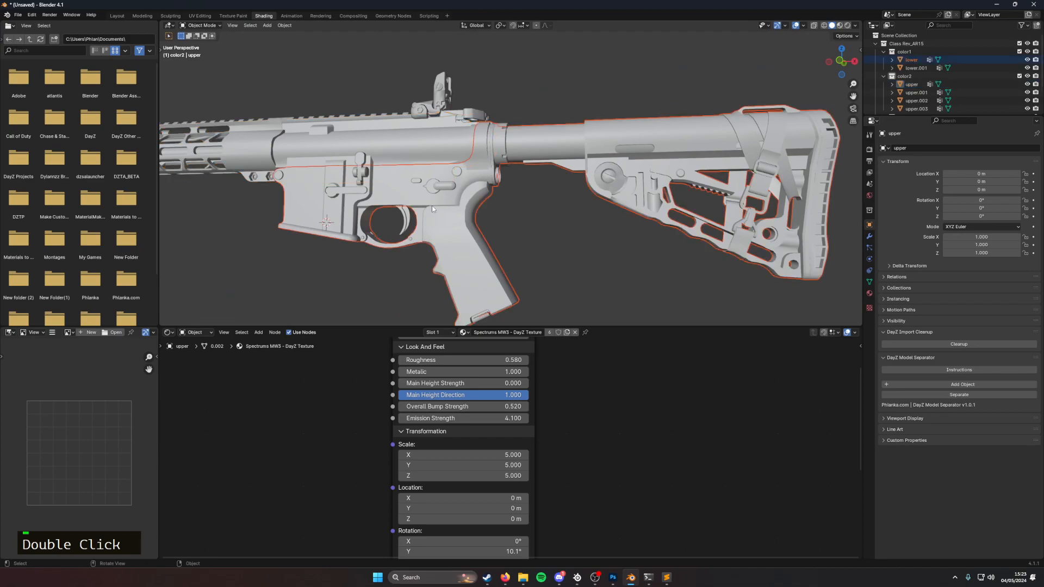
{"action": "left_click", "coordinate": [334, 155]}
{"action": "double_click", "coordinate": [441, 235]}
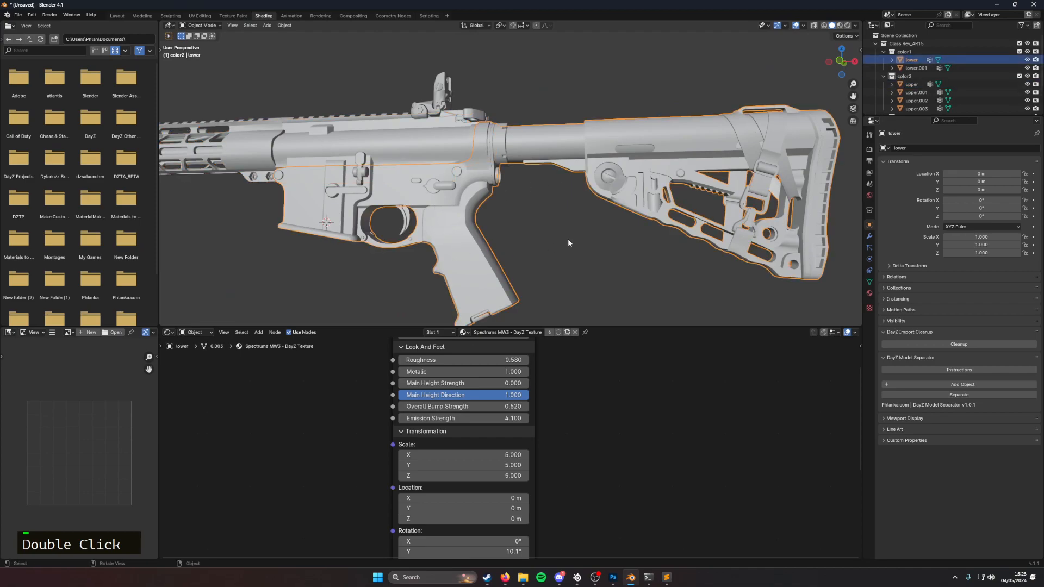
{"action": "key", "text": "Tab"}
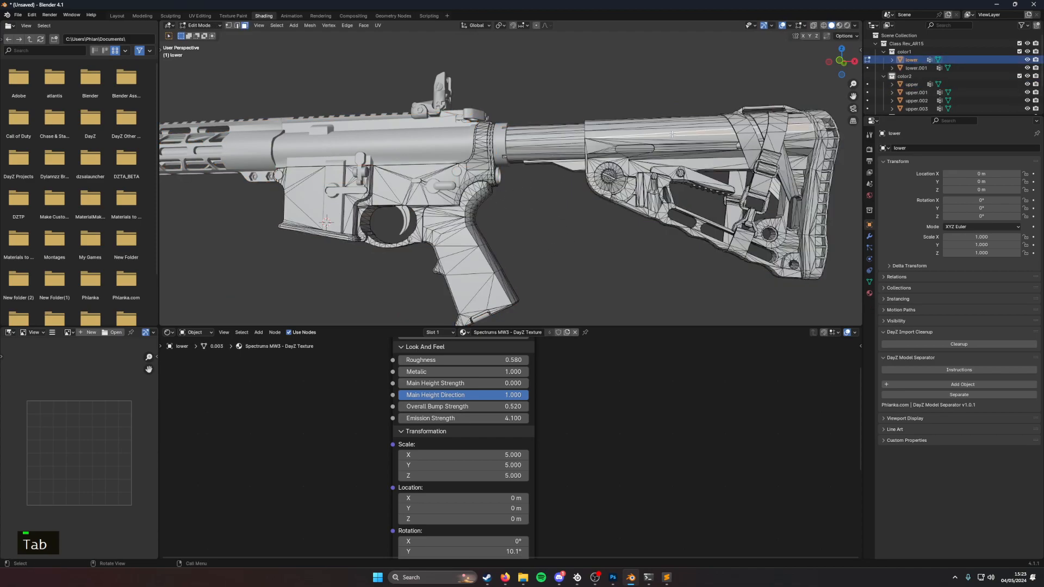
Step: Select the linked faces of the pistol grip on both sides of the lower
{"action": "double_click", "coordinate": [536, 168]}
{"action": "middle_click_drag", "start_coordinate": [489, 255], "coordinate": [602, 237]}
{"action": "scroll", "coordinate": [629, 235], "scroll_direction": "up", "scroll_amount": 3}
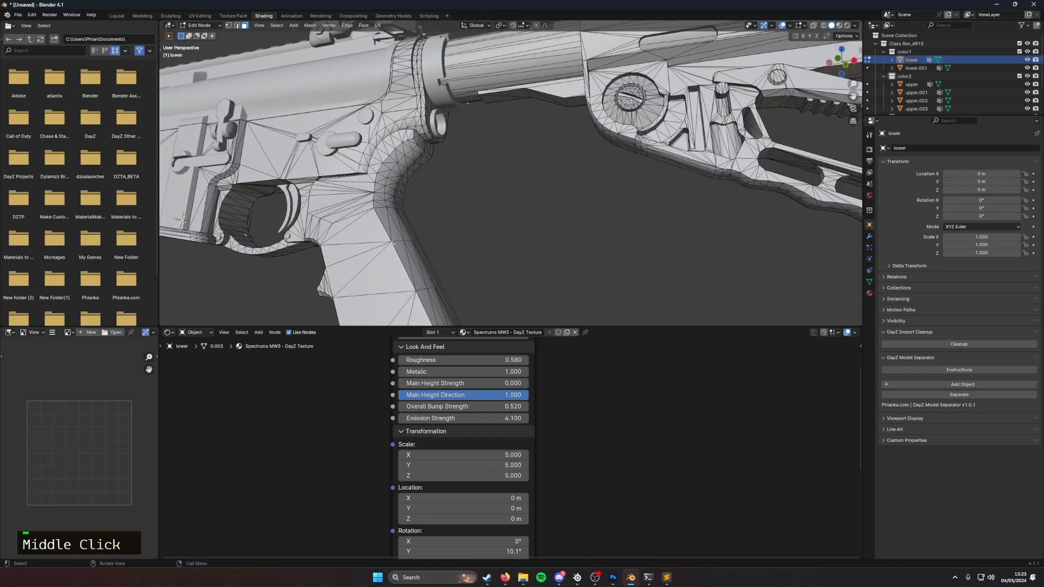
{"action": "key", "text": "l"}
{"action": "scroll", "coordinate": [397, 248], "scroll_direction": "down", "scroll_amount": 2}
{"action": "middle_click_drag", "start_coordinate": [398, 249], "coordinate": [244, 267]}
{"action": "key", "text": "l"}
{"action": "middle_click_drag", "start_coordinate": [462, 247], "coordinate": [356, 252]}
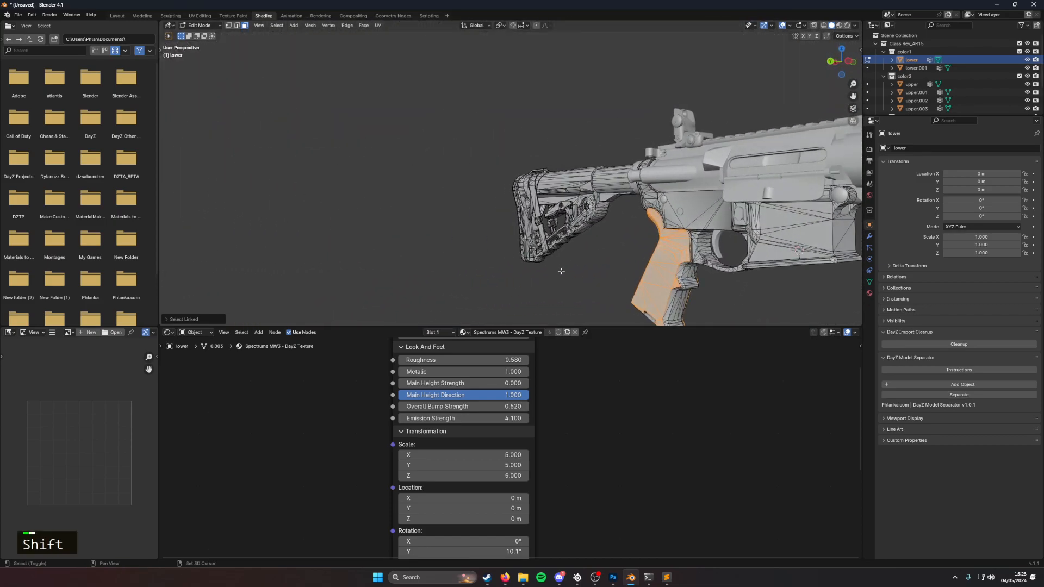
Step: Add the pistol grip's upper edges and front finger-groove faces to the selection
{"action": "middle_click_drag", "start_coordinate": [557, 268], "coordinate": [419, 224], "text": "shift"}
{"action": "scroll", "coordinate": [419, 224], "scroll_direction": "up", "scroll_amount": 4}
{"action": "middle_click_drag", "start_coordinate": [555, 239], "coordinate": [532, 128], "text": "shift"}
{"action": "key", "text": "l"}
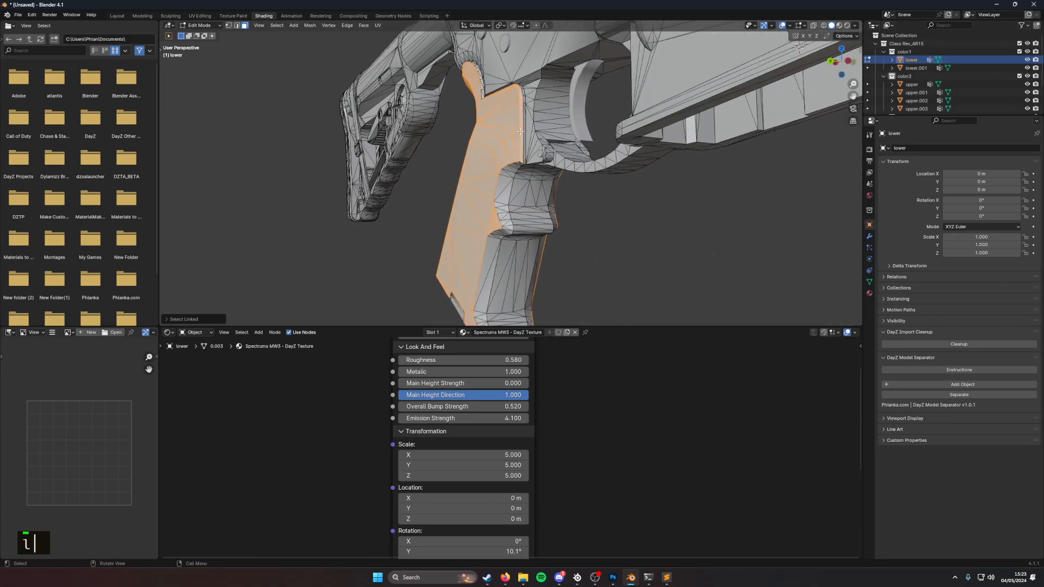
{"action": "middle_click_drag", "start_coordinate": [490, 96], "coordinate": [484, 107]}
{"action": "key", "text": "l"}
{"action": "middle_click_drag", "start_coordinate": [576, 156], "coordinate": [544, 152]}
{"action": "key", "text": "l"}
{"action": "middle_click_drag", "start_coordinate": [683, 138], "coordinate": [715, 259]}
{"action": "key", "text": "l"}
{"action": "key", "text": "l"}
Step: Extend the selection over the pistol grip's remaining outer faces down to its base
{"action": "scroll", "coordinate": [598, 233], "scroll_direction": "down", "scroll_amount": 2}
{"action": "key", "text": "l"}
{"action": "middle_click_drag", "start_coordinate": [343, 85], "coordinate": [567, 106]}
{"action": "key", "text": "l"}
{"action": "middle_click_drag", "start_coordinate": [712, 94], "coordinate": [638, 33]}
{"action": "key", "text": "l"}
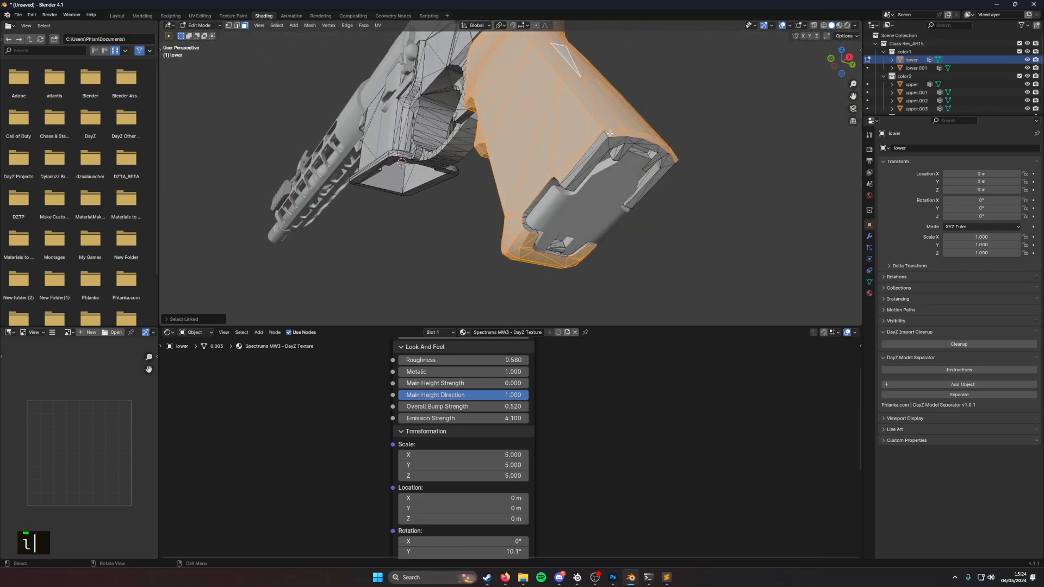
Step: Add the rim edges around the opening in the grip's base and separate the pistol grip into its own object
{"action": "key", "text": "l"}
{"action": "key", "text": "l"}
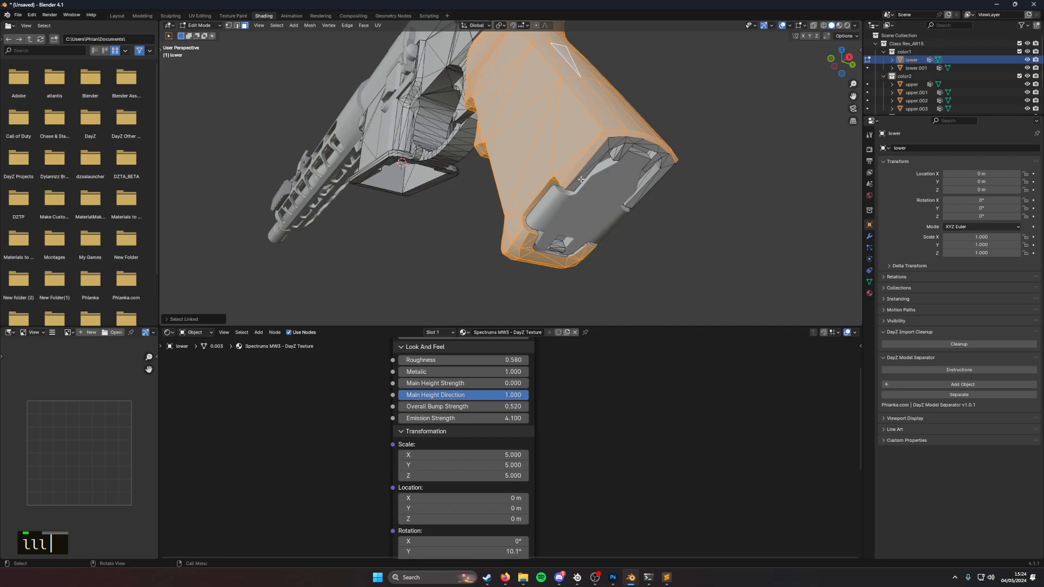
{"action": "key", "text": "l"}
{"action": "middle_click_drag", "start_coordinate": [592, 269], "coordinate": [410, 229]}
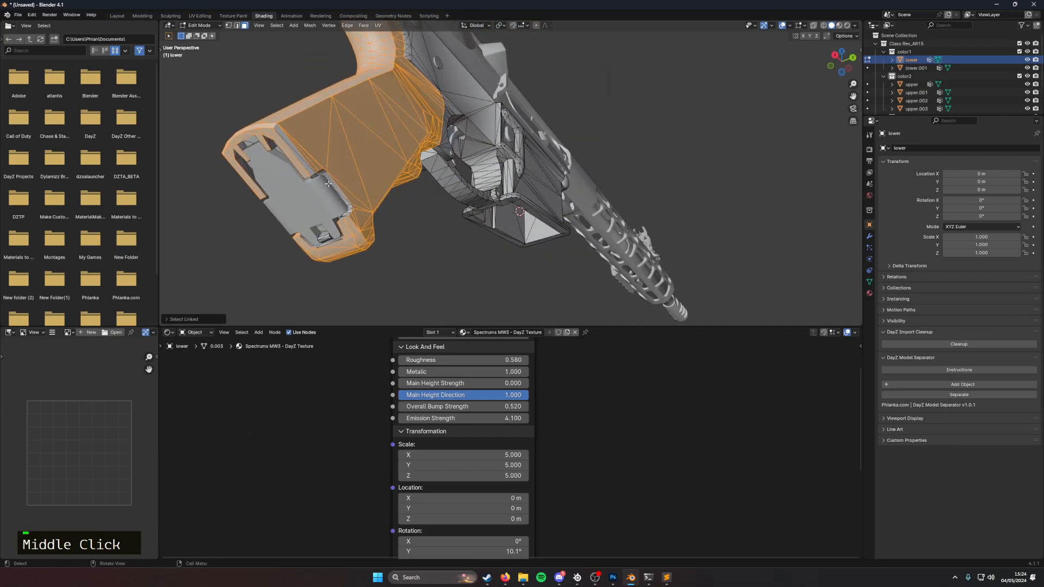
{"action": "key", "text": "l"}
{"action": "key", "text": "l"}
{"action": "right_click", "coordinate": [347, 158]}
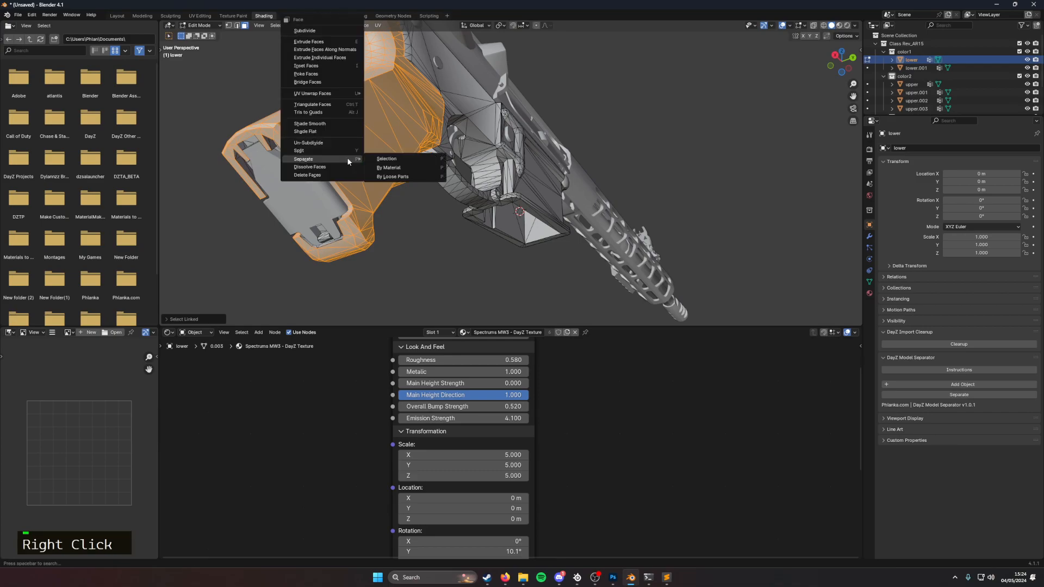
{"action": "left_click", "coordinate": [374, 161]}
Step: Select the linked flat faces of the sling strap wrapped around the stock
{"action": "scroll", "coordinate": [431, 242], "scroll_direction": "down", "scroll_amount": 2}
{"action": "middle_click_drag", "start_coordinate": [426, 235], "coordinate": [379, 281]}
{"action": "middle_click_drag", "start_coordinate": [319, 214], "coordinate": [426, 184], "text": "shift"}
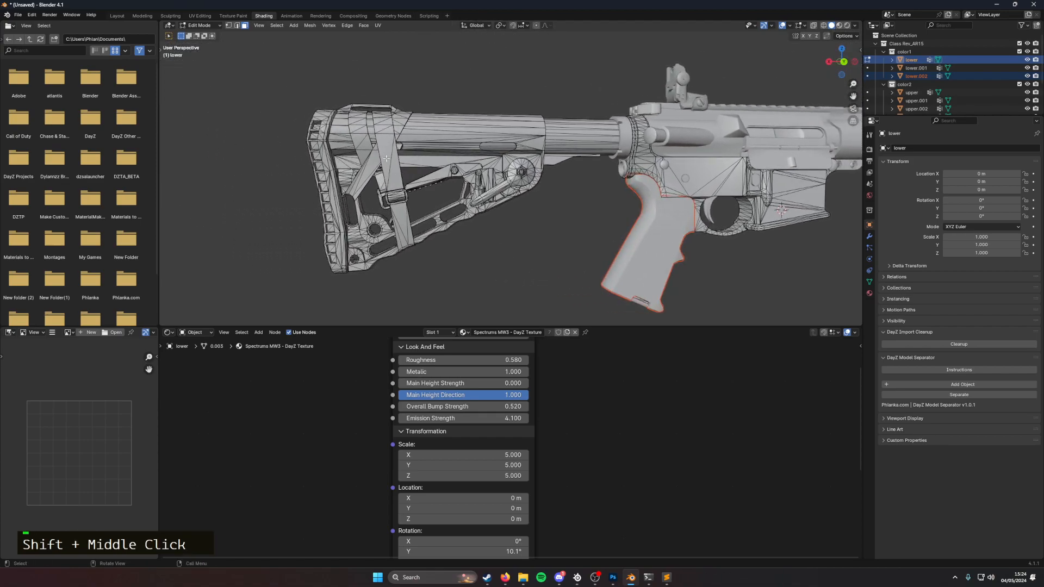
{"action": "key", "text": "l"}
{"action": "key", "text": "l"}
{"action": "key", "text": "l"}
{"action": "mouse_move", "coordinate": [392, 185]}
{"action": "middle_mouse_down"}
{"action": "mouse_move", "coordinate": [359, 157]}
{"action": "mouse_move", "coordinate": [413, 157]}
{"action": "mouse_move", "coordinate": [387, 185]}
{"action": "middle_mouse_up"}
Step: Add the strap's thin side edges where it crosses the stock tube, keeping the stock body out of the selection
{"action": "scroll", "coordinate": [335, 132], "scroll_direction": "up", "scroll_amount": 5}
{"action": "scroll", "coordinate": [413, 158], "scroll_direction": "up", "scroll_amount": 2}
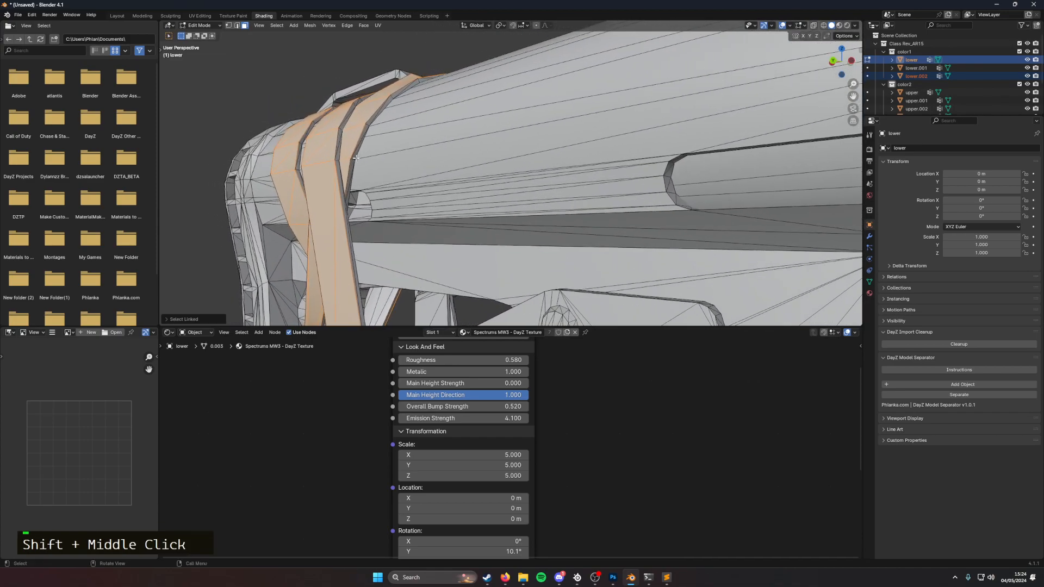
{"action": "key", "text": "l"}
{"action": "key", "text": "ctrl+z"}
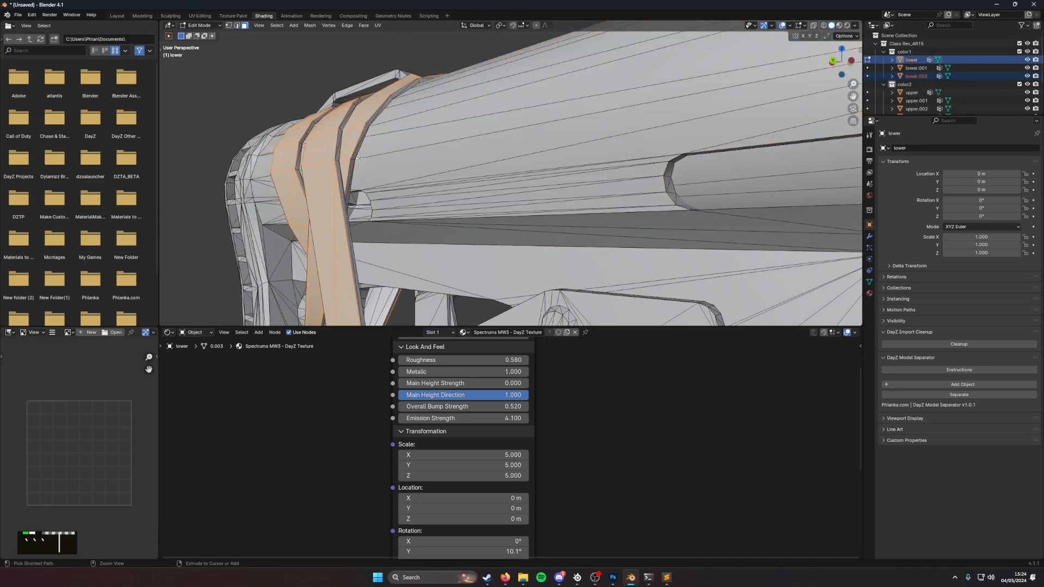
{"action": "key", "text": "l"}
{"action": "key", "text": "l"}
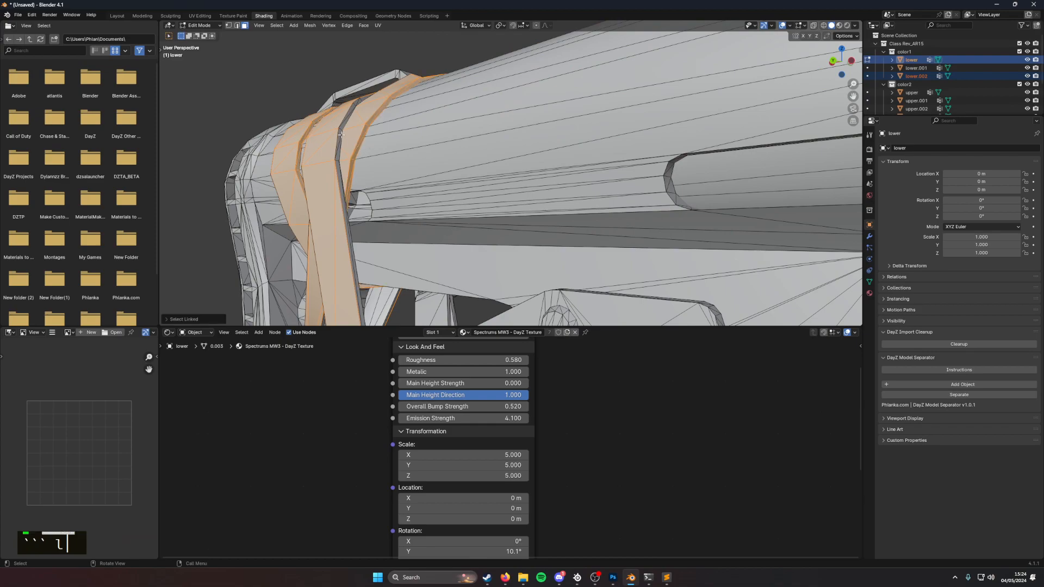
Step: Extend the selection to the strap segments hanging inside the stock opening and running through the upper buckle
{"action": "middle_click_drag", "start_coordinate": [339, 135], "coordinate": [392, 150]}
{"action": "scroll", "coordinate": [333, 159], "scroll_direction": "down", "scroll_amount": 3}
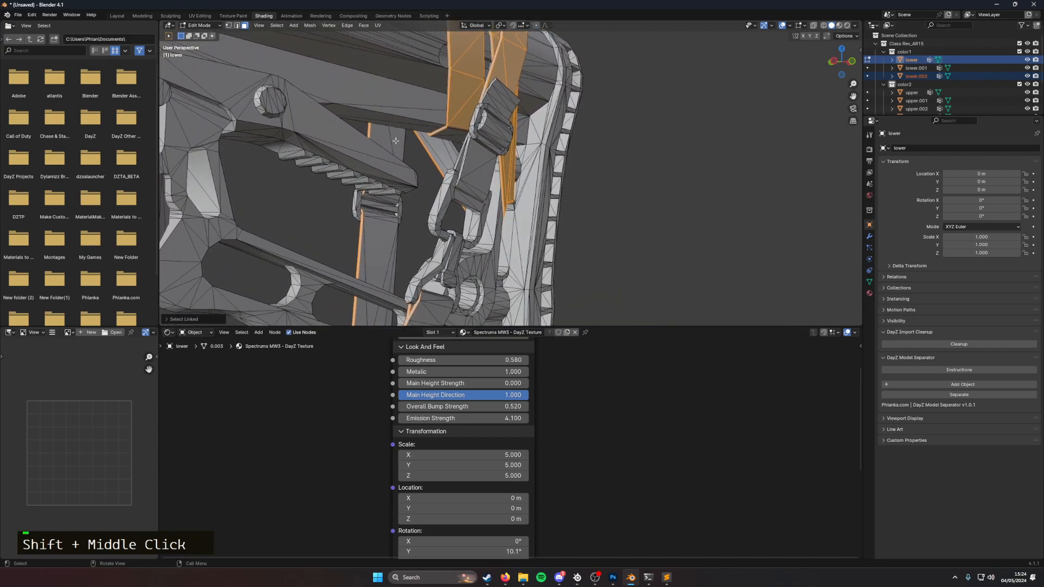
{"action": "key", "text": "l"}
{"action": "key", "text": "l"}
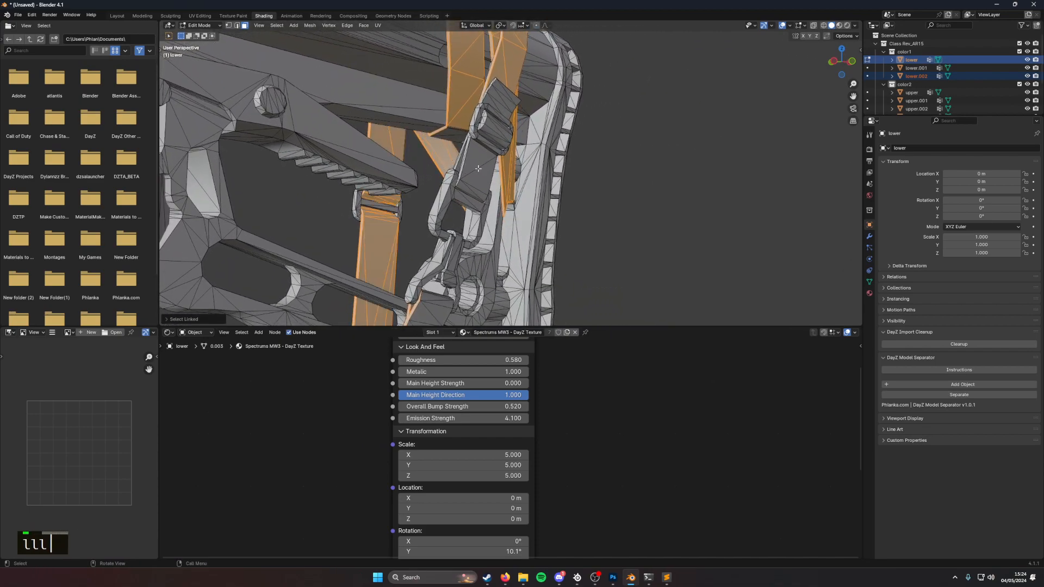
{"action": "key", "text": "l"}
{"action": "key", "text": "l"}
{"action": "key", "text": "l"}
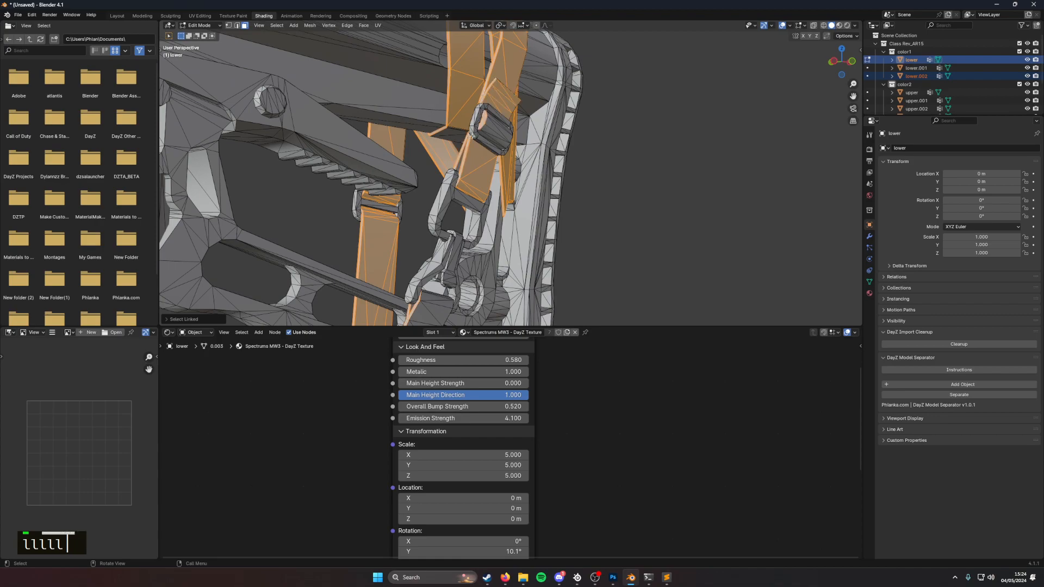
Step: Add the sling strap's remaining linked faces, including the lower end piece below the hook and the folds around the buckle
{"action": "scroll", "coordinate": [457, 177], "scroll_direction": "down", "scroll_amount": 2}
{"action": "middle_click_drag", "start_coordinate": [457, 178], "coordinate": [470, 171]}
{"action": "key", "text": "l"}
{"action": "middle_click_drag", "start_coordinate": [451, 299], "coordinate": [545, 46]}
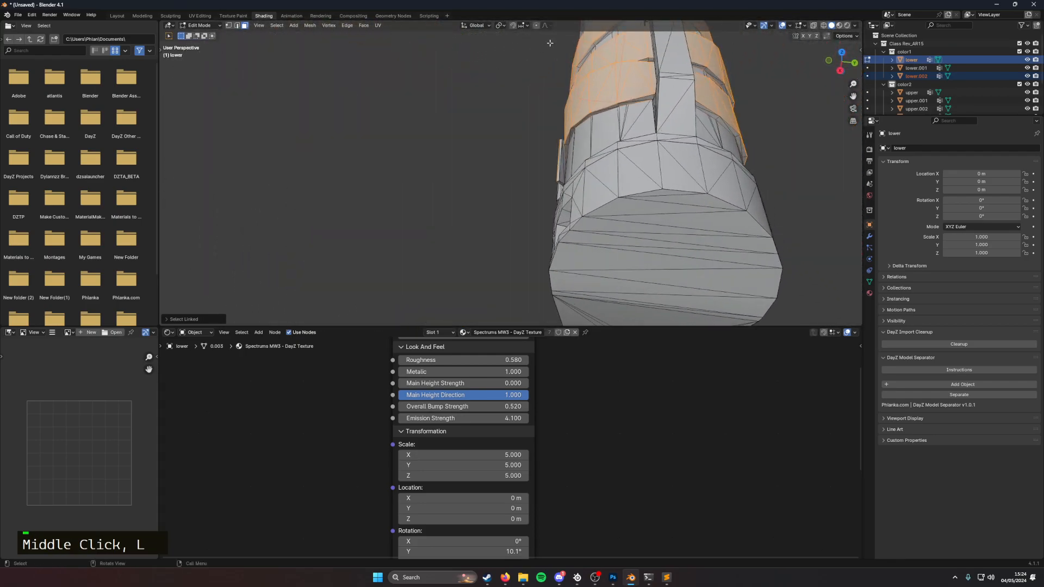
{"action": "key", "text": "l"}
{"action": "middle_click_drag", "start_coordinate": [701, 69], "coordinate": [742, 322]}
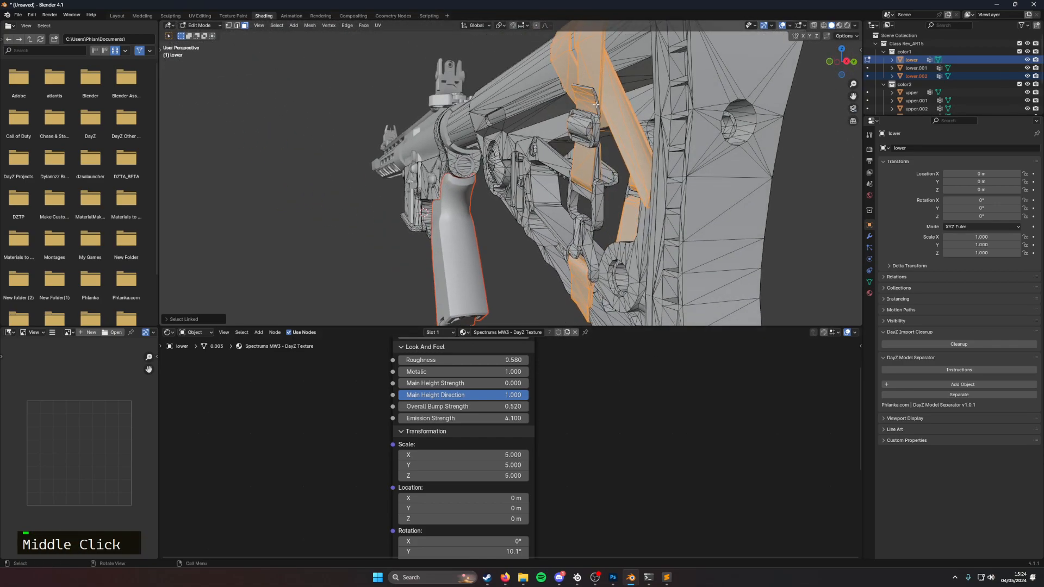
{"action": "key", "text": "l"}
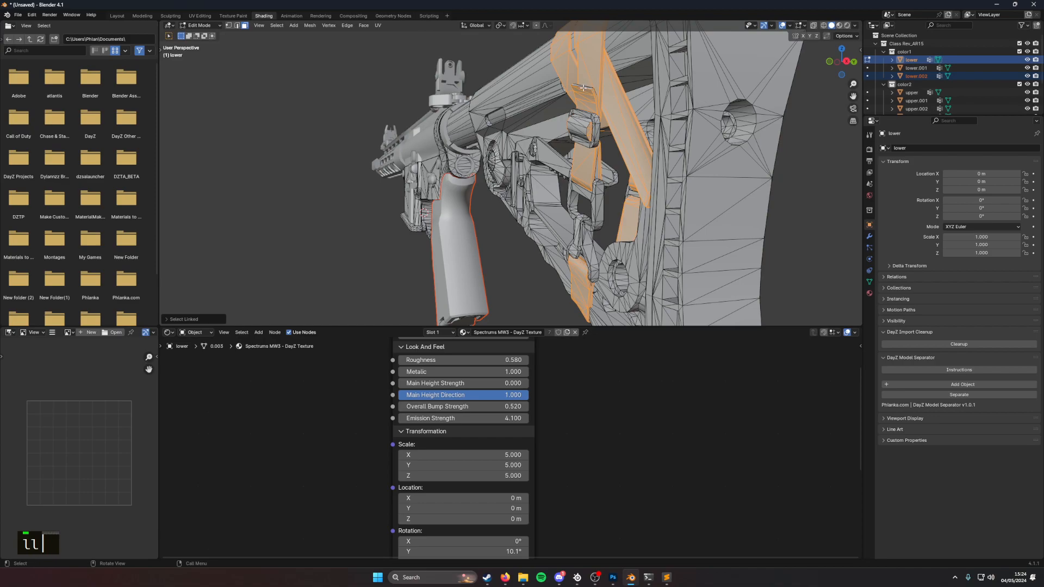
{"action": "middle_click_drag", "start_coordinate": [634, 215], "coordinate": [516, 179]}
{"action": "key", "text": "l"}
{"action": "key", "text": "l"}
{"action": "middle_click_drag", "start_coordinate": [587, 141], "coordinate": [355, 105]}
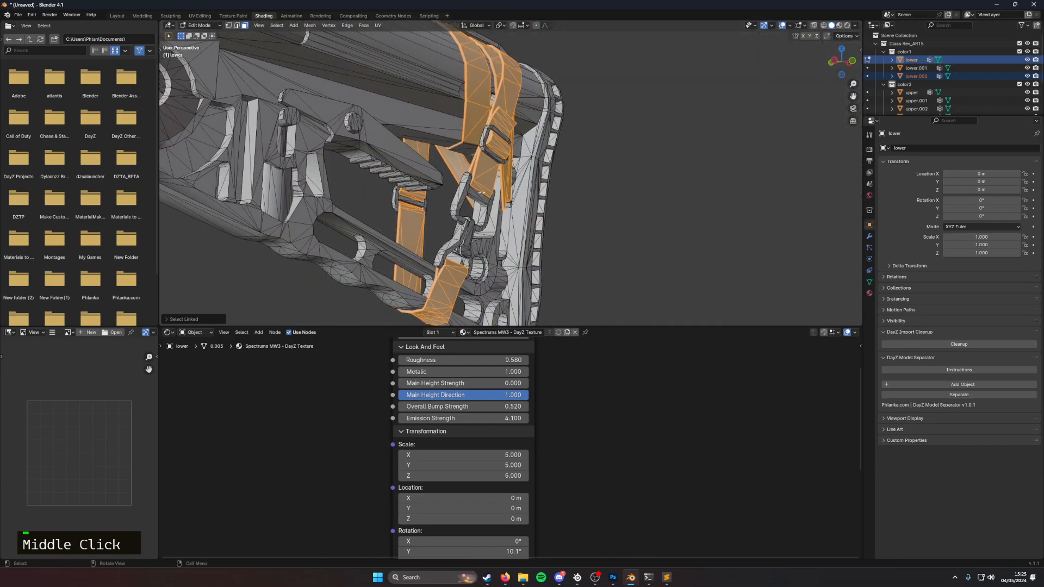
Step: Separate the selected sling strap faces into their own object and leave mesh editing
{"action": "scroll", "coordinate": [486, 184], "scroll_direction": "up", "scroll_amount": 5}
{"action": "middle_click_drag", "start_coordinate": [488, 183], "coordinate": [665, 262], "text": "shift"}
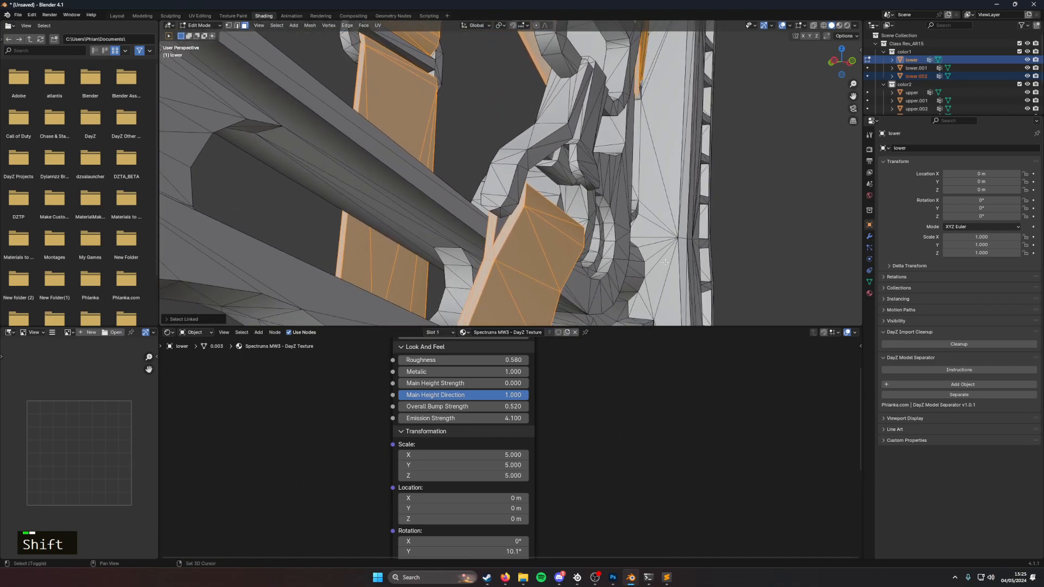
{"action": "right_click", "coordinate": [499, 227]}
{"action": "mouse_move", "coordinate": [511, 226]}
{"action": "left_click", "coordinate": [551, 228]}
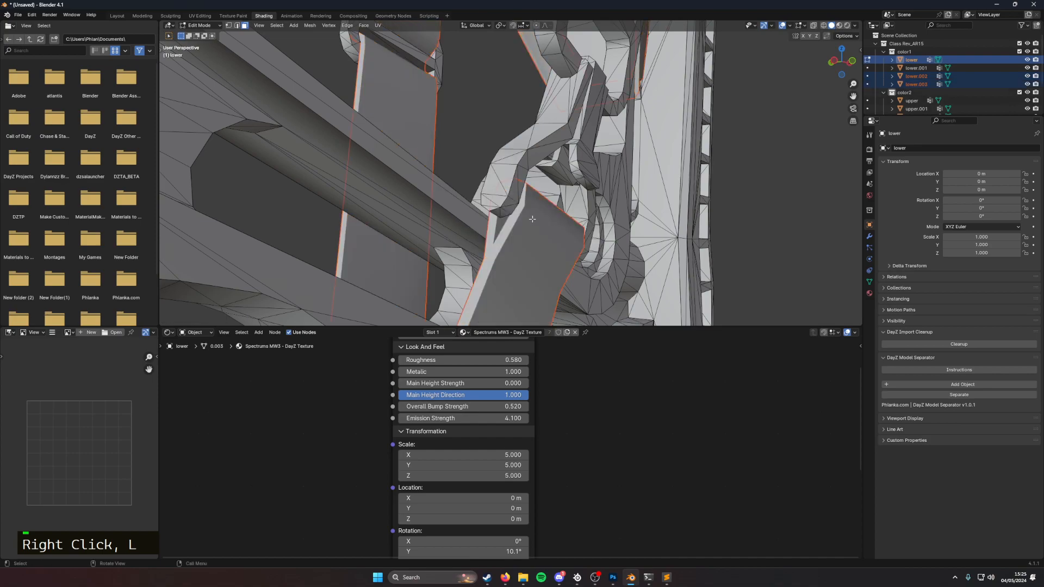
{"action": "key", "text": "Tab"}
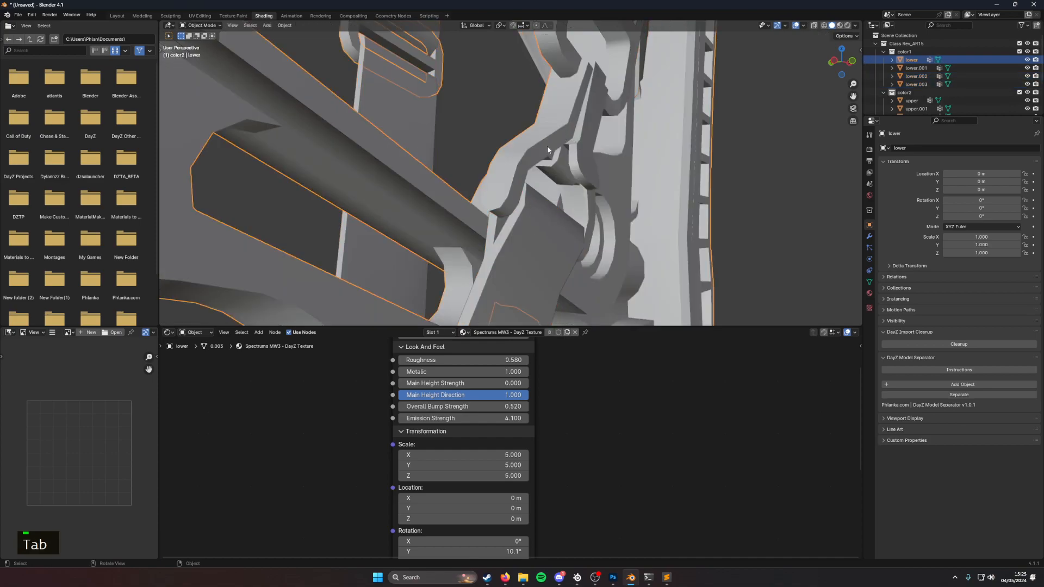
Step: Edit the lower mesh again and select the linked faces of the strap's metal ring and swivel hook
{"action": "key", "text": "Tab"}
{"action": "scroll", "coordinate": [547, 146], "scroll_direction": "down", "scroll_amount": 1}
{"action": "mouse_move", "coordinate": [547, 147]}
{"action": "middle_mouse_down"}
{"action": "mouse_move", "coordinate": [482, 168]}
{"action": "mouse_move", "coordinate": [524, 163]}
{"action": "mouse_move", "coordinate": [527, 148]}
{"action": "middle_mouse_up"}
{"action": "scroll", "coordinate": [452, 170], "scroll_direction": "down", "scroll_amount": 2}
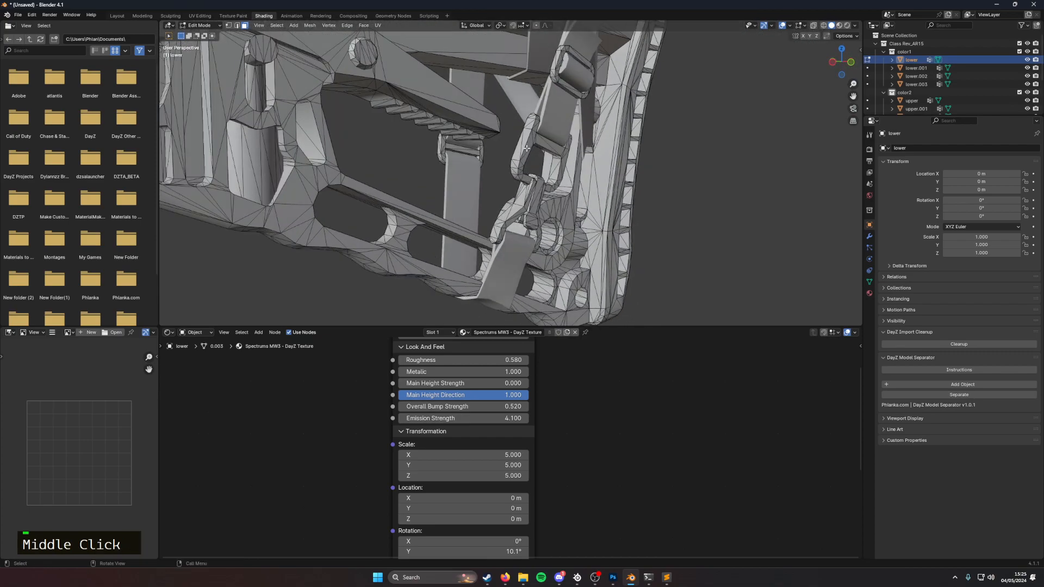
{"action": "key", "text": "l"}
{"action": "key", "text": "l"}
{"action": "key", "text": "l"}
{"action": "key", "text": "l"}
{"action": "key", "text": "l"}
{"action": "key", "text": "l"}
{"action": "key", "text": "l"}
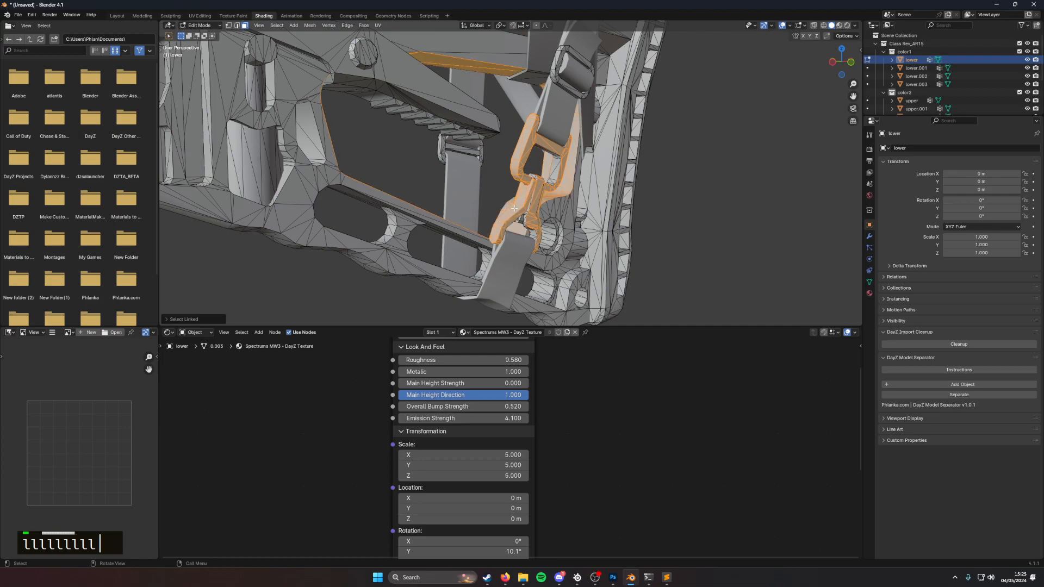
Step: Complete the ring and hook selection with their rear and side faces, keeping the stock body out of it
{"action": "middle_click_drag", "start_coordinate": [522, 209], "coordinate": [494, 181]}
{"action": "key", "text": "l"}
{"action": "key", "text": "l"}
{"action": "key", "text": "l"}
{"action": "key", "text": "l"}
{"action": "key", "text": "l"}
{"action": "key", "text": "l"}
{"action": "key", "text": "l"}
{"action": "key", "text": "l"}
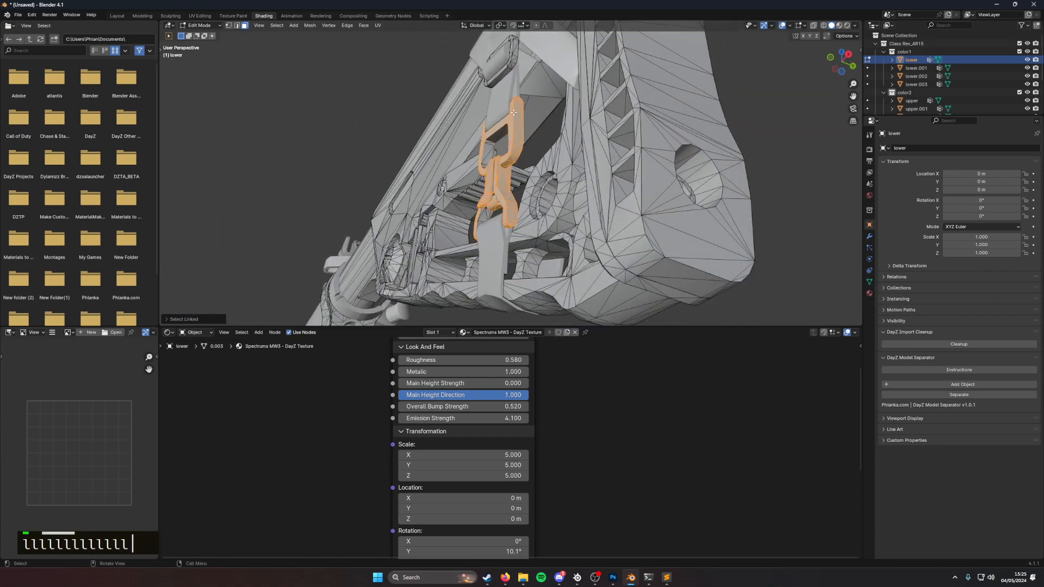
Step: Add the strap's adjustment buckles on both sides of the stock to the selection
{"action": "scroll", "coordinate": [512, 92], "scroll_direction": "down", "scroll_amount": 2}
{"action": "middle_click_drag", "start_coordinate": [512, 93], "coordinate": [438, 103]}
{"action": "key", "text": "l"}
{"action": "key", "text": "l"}
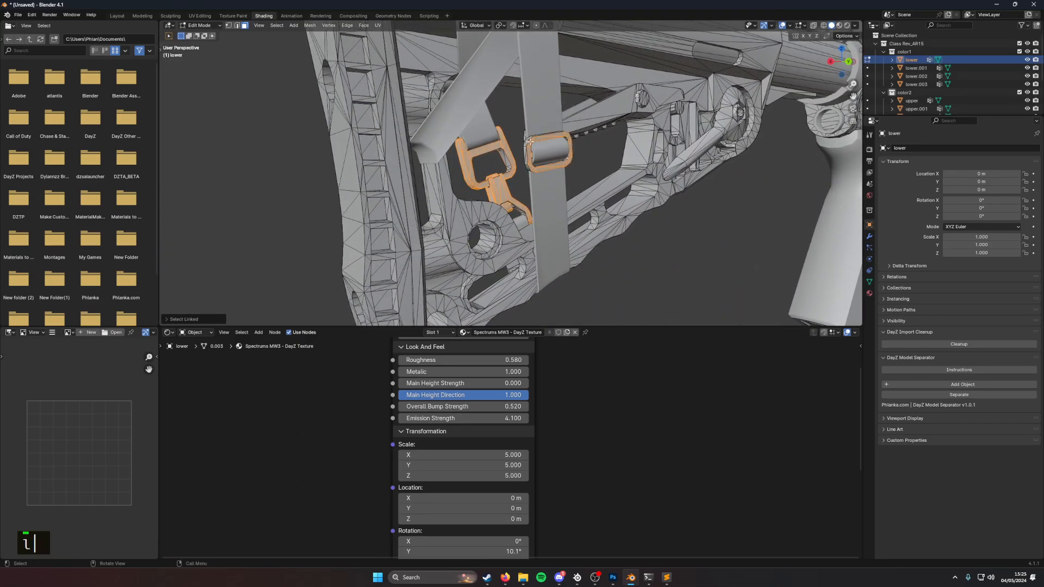
{"action": "middle_click_drag", "start_coordinate": [526, 145], "coordinate": [434, 150]}
{"action": "key", "text": "l"}
{"action": "middle_click_drag", "start_coordinate": [506, 167], "coordinate": [590, 171]}
{"action": "key", "text": "l"}
{"action": "key", "text": "l"}
{"action": "middle_click_drag", "start_coordinate": [621, 130], "coordinate": [415, 153]}
Step: Separate the selected ring, hook and buckles into their own object and leave mesh editing
{"action": "right_click", "coordinate": [541, 152]}
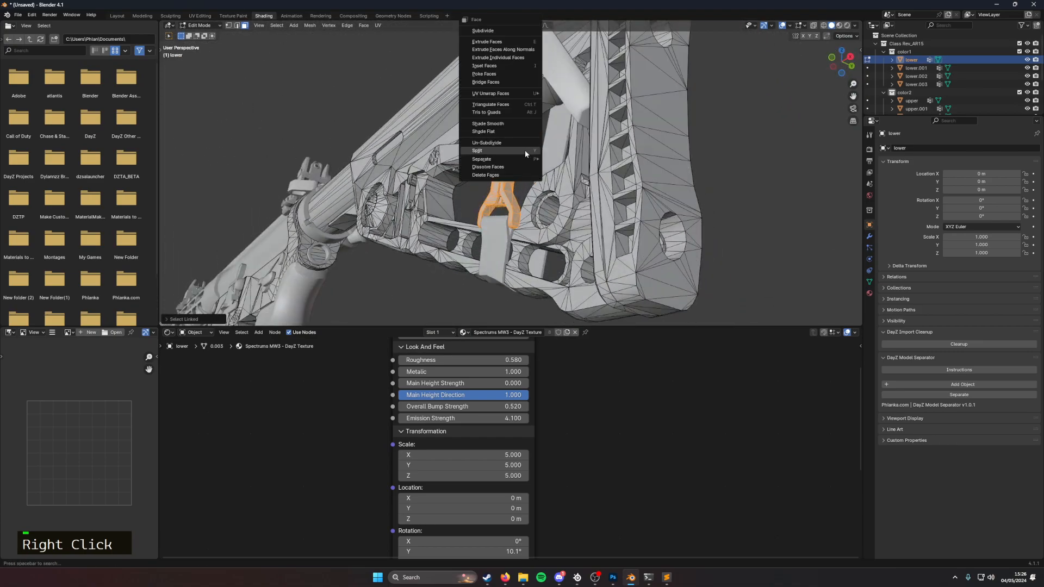
{"action": "mouse_move", "coordinate": [523, 159]}
{"action": "left_click", "coordinate": [566, 159]}
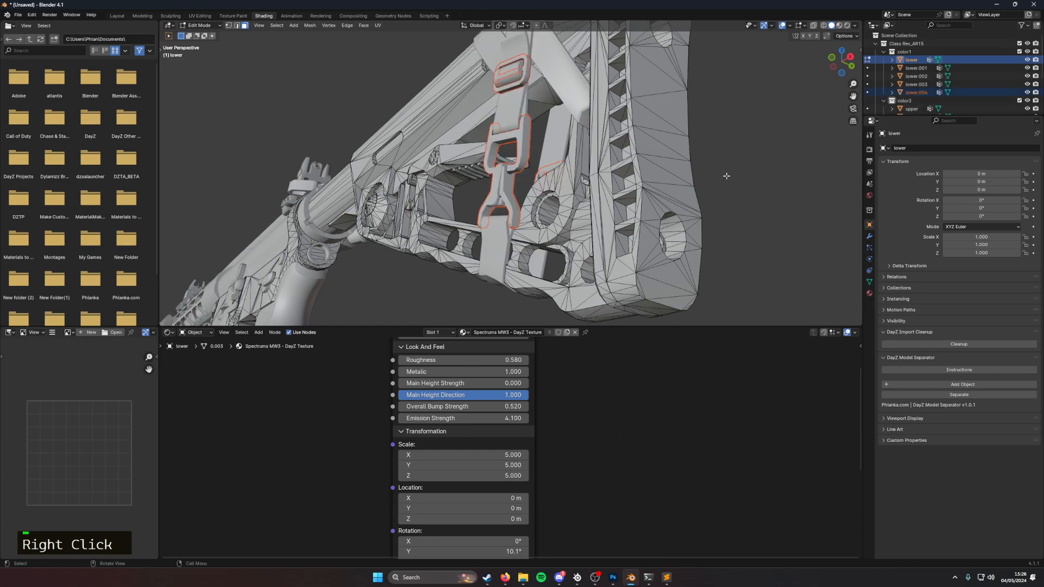
{"action": "scroll", "coordinate": [726, 175], "scroll_direction": "down", "scroll_amount": 3}
{"action": "key", "text": "Tab"}
Step: Look over the stock with its separated strap parts and return to editing the lower mesh
{"action": "middle_click_drag", "start_coordinate": [685, 178], "coordinate": [756, 243]}
{"action": "middle_click_drag", "start_coordinate": [475, 236], "coordinate": [432, 225]}
{"action": "scroll", "coordinate": [432, 225], "scroll_direction": "up", "scroll_amount": 5}
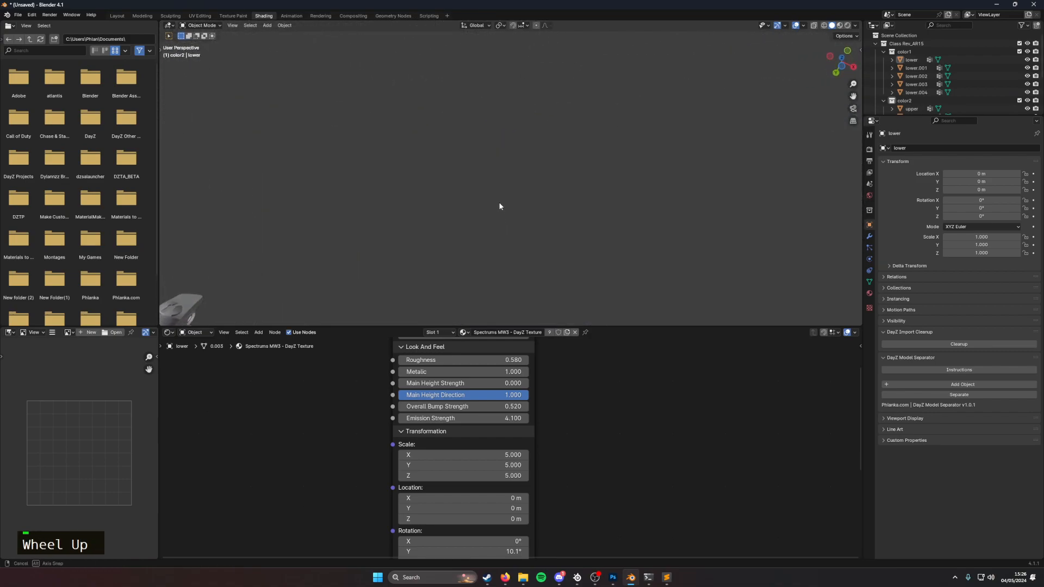
{"action": "middle_click_drag", "start_coordinate": [513, 282], "coordinate": [302, 235], "text": "shift"}
{"action": "scroll", "coordinate": [498, 228], "scroll_direction": "down", "scroll_amount": 2}
{"action": "middle_click_drag", "start_coordinate": [498, 228], "coordinate": [269, 236]}
{"action": "middle_click_drag", "start_coordinate": [593, 209], "coordinate": [500, 182], "text": "shift"}
{"action": "key", "text": "Tab"}
Step: Check the orbit and zoom options in the Navigation preferences and close the preferences
{"action": "left_click", "coordinate": [35, 15]}
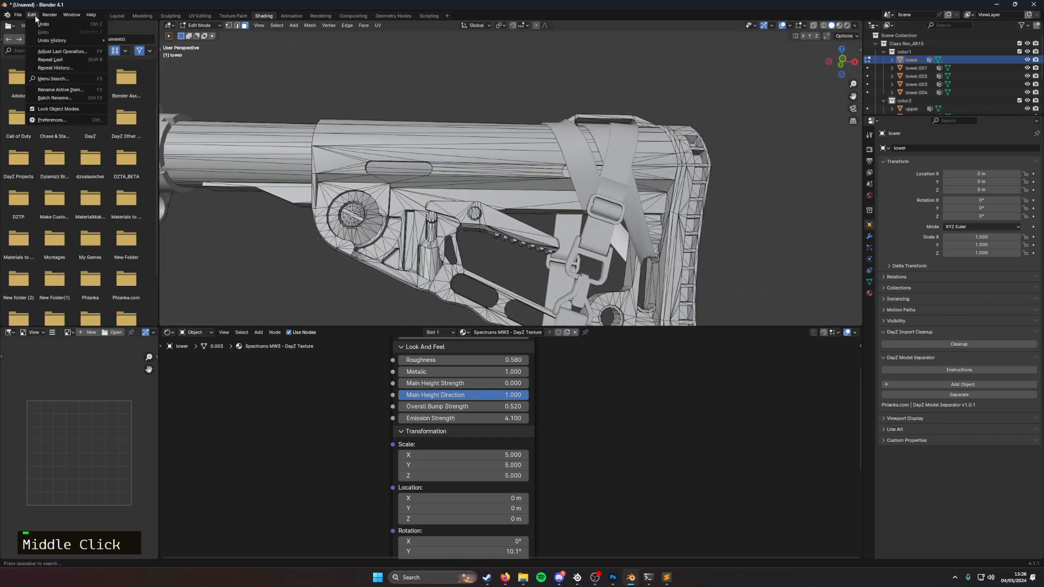
{"action": "left_click", "coordinate": [49, 112]}
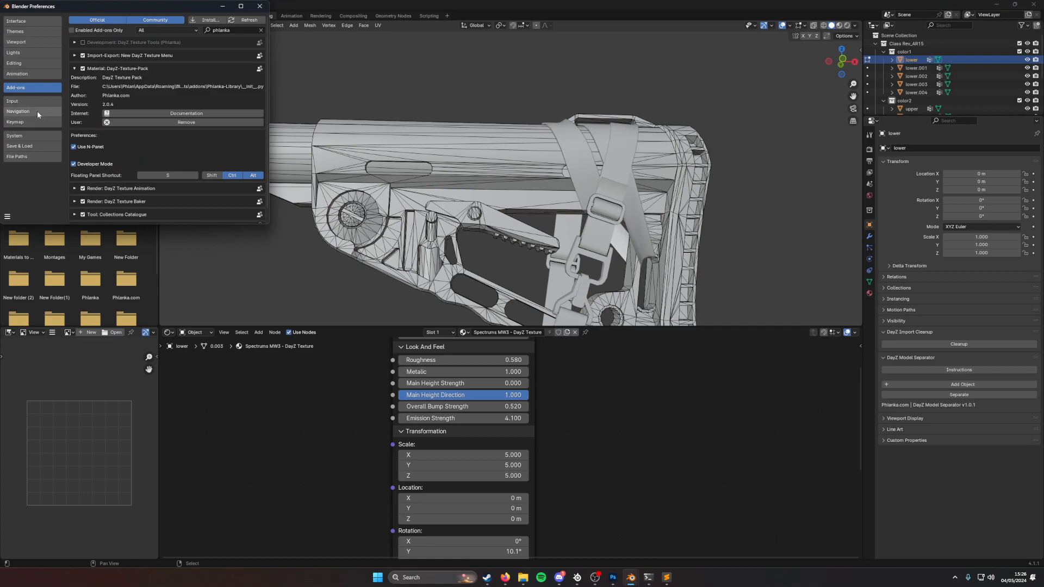
{"action": "left_click", "coordinate": [28, 113]}
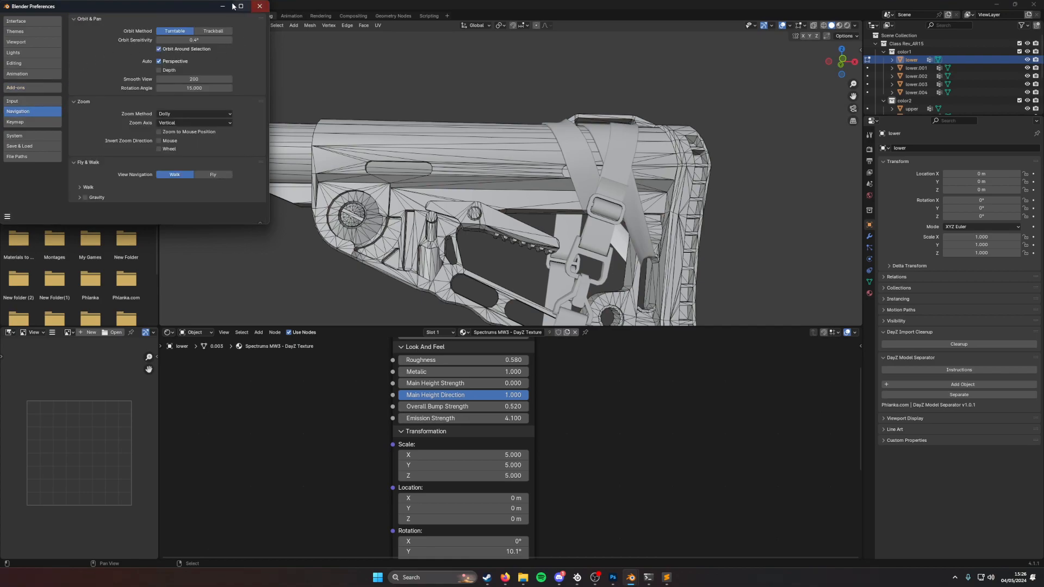
{"action": "left_click", "coordinate": [260, 6]}
Step: Select the linked faces of the serrated adjustment lever under the stock tube
{"action": "middle_click_drag", "start_coordinate": [491, 164], "coordinate": [809, 176]}
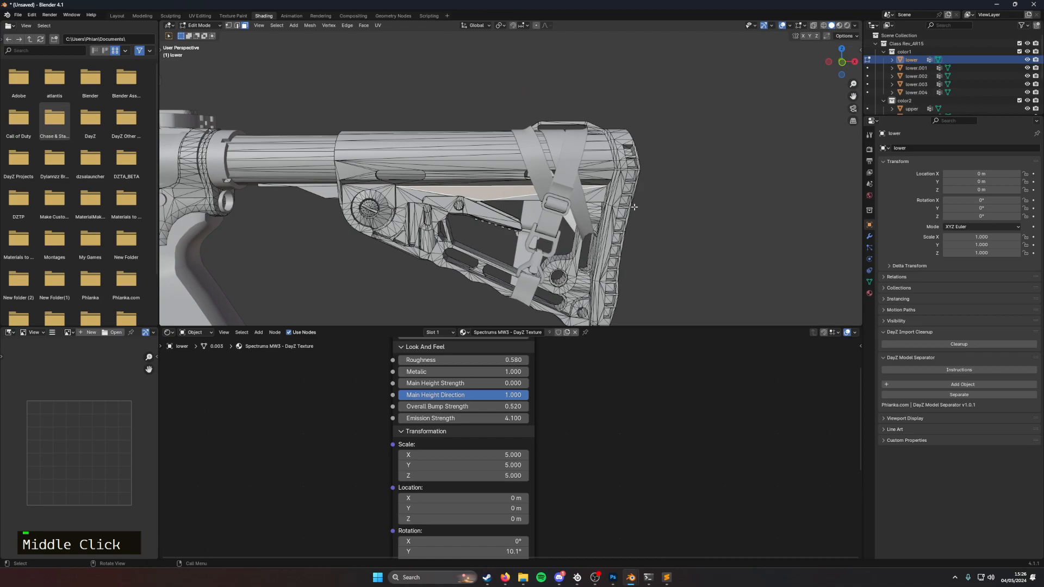
{"action": "middle_click_drag", "start_coordinate": [500, 192], "coordinate": [672, 218]}
{"action": "key", "text": "l"}
{"action": "key", "text": "l"}
{"action": "key", "text": "l"}
{"action": "key", "text": "l"}
{"action": "key", "text": "l"}
Step: Extend the lever selection over its toothed underside on both sides of the stock
{"action": "middle_click_drag", "start_coordinate": [522, 218], "coordinate": [499, 231]}
{"action": "key", "text": "l"}
{"action": "left_click_drag", "start_coordinate": [504, 211], "coordinate": [542, 224], "text": "shift"}
{"action": "middle_click_drag", "start_coordinate": [541, 223], "coordinate": [720, 238]}
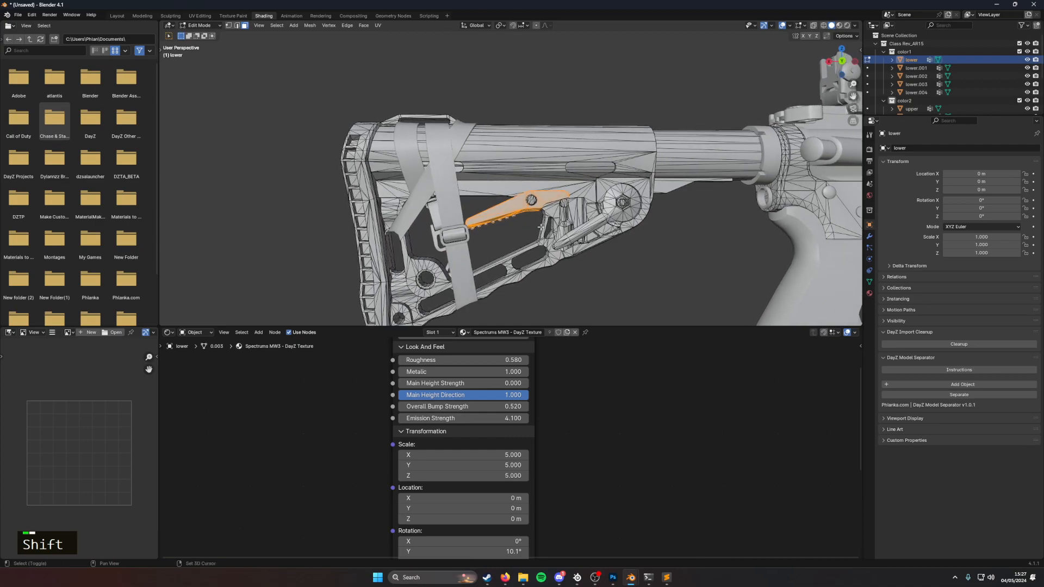
{"action": "left_click_drag", "start_coordinate": [483, 222], "coordinate": [481, 228], "text": "shift"}
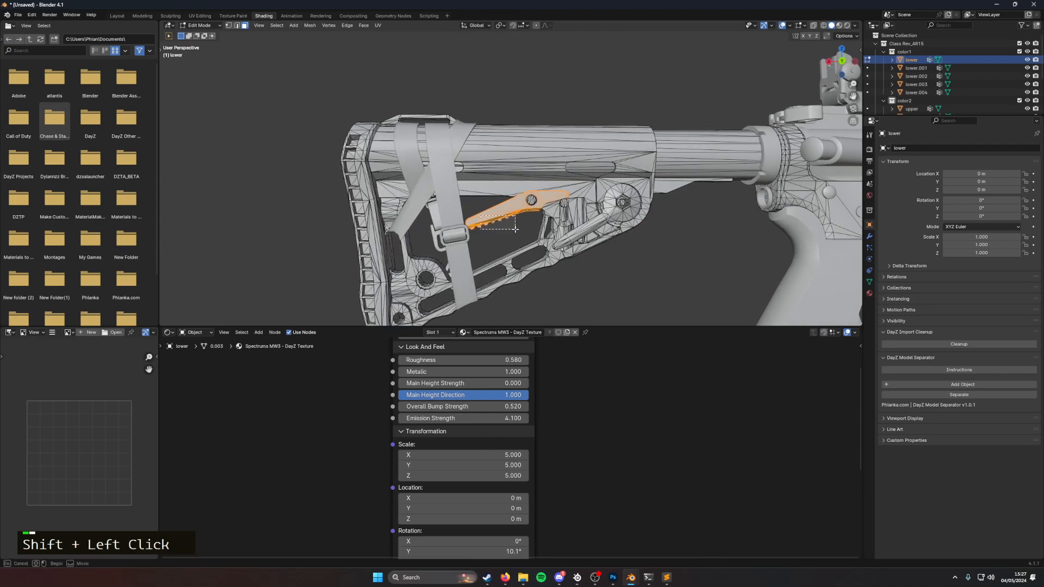
{"action": "middle_click_drag", "start_coordinate": [523, 223], "coordinate": [386, 205]}
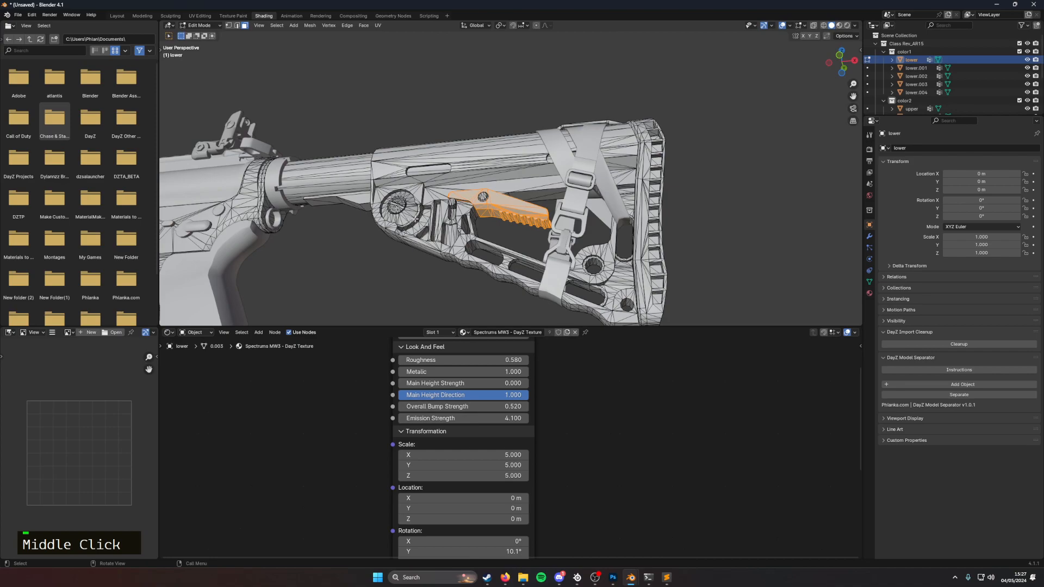
Step: Add the round knob at the front of the stock to the selection, including its slotted centre and rim faces
{"action": "key", "text": "l"}
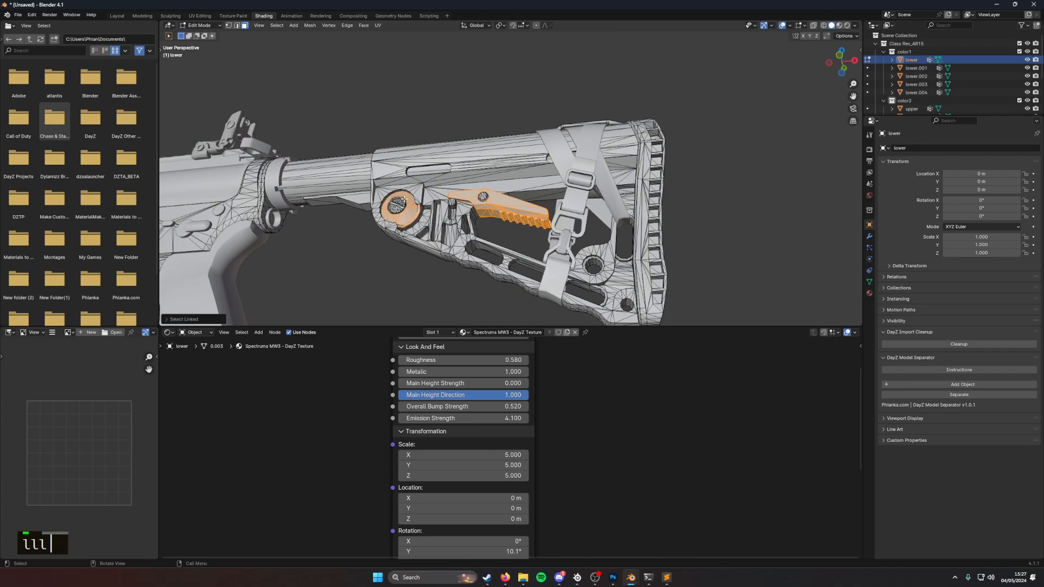
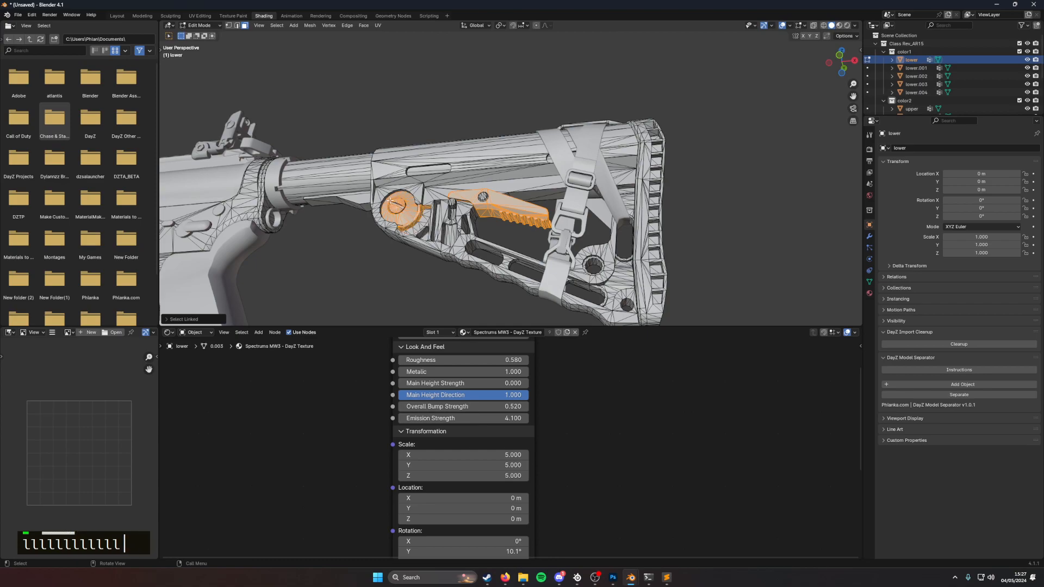
{"action": "left_click", "coordinate": [401, 214], "text": "shift"}
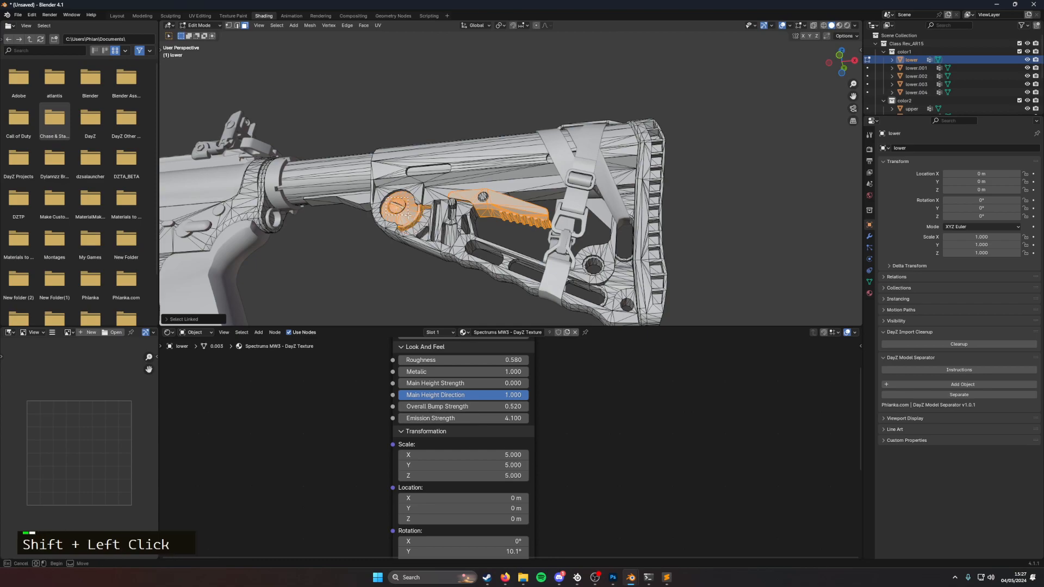
{"action": "left_click_drag", "start_coordinate": [407, 215], "coordinate": [409, 216], "text": "shift"}
{"action": "left_click", "coordinate": [379, 196], "text": "ctrl"}
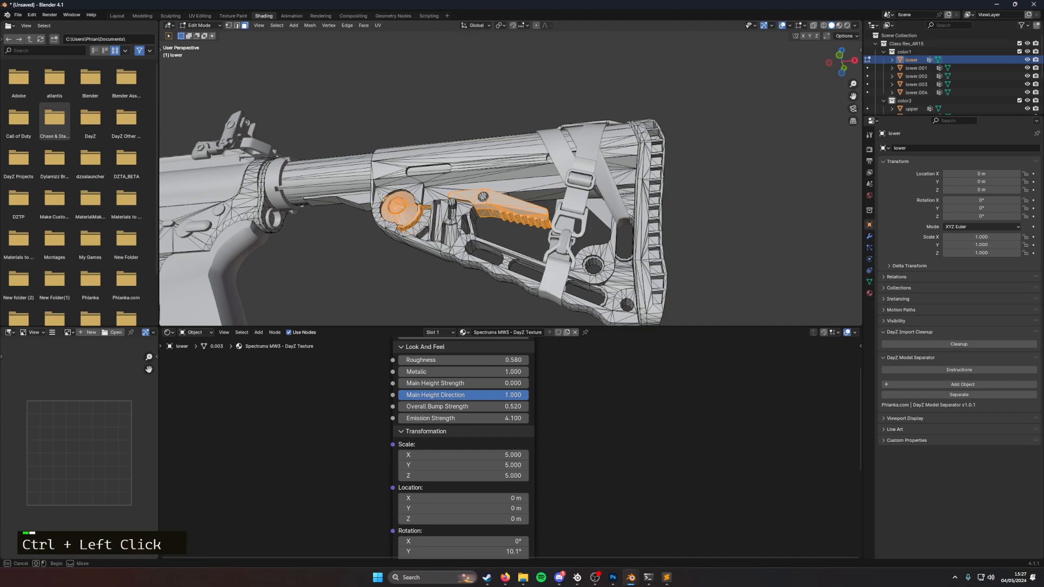
{"action": "scroll", "coordinate": [382, 197], "scroll_direction": "up", "scroll_amount": 5}
{"action": "middle_click_drag", "start_coordinate": [382, 197], "coordinate": [548, 179], "text": "shift"}
{"action": "left_click", "coordinate": [383, 201], "text": "ctrl"}
{"action": "middle_click_drag", "start_coordinate": [386, 205], "coordinate": [494, 222]}
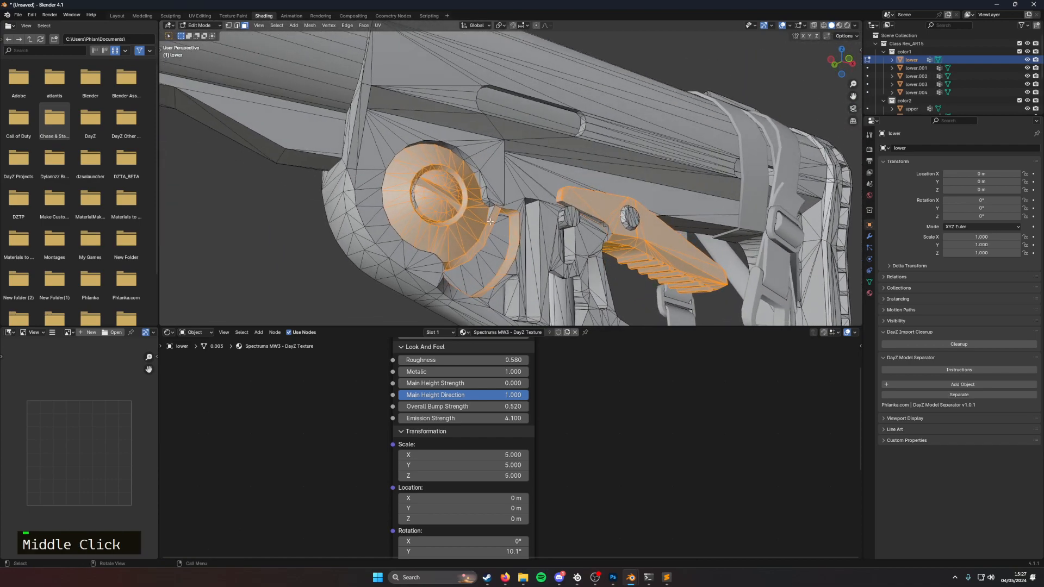
Step: Try to expand the selection to all faces linked to the knob and lever
{"action": "key", "text": "ctrl+l"}
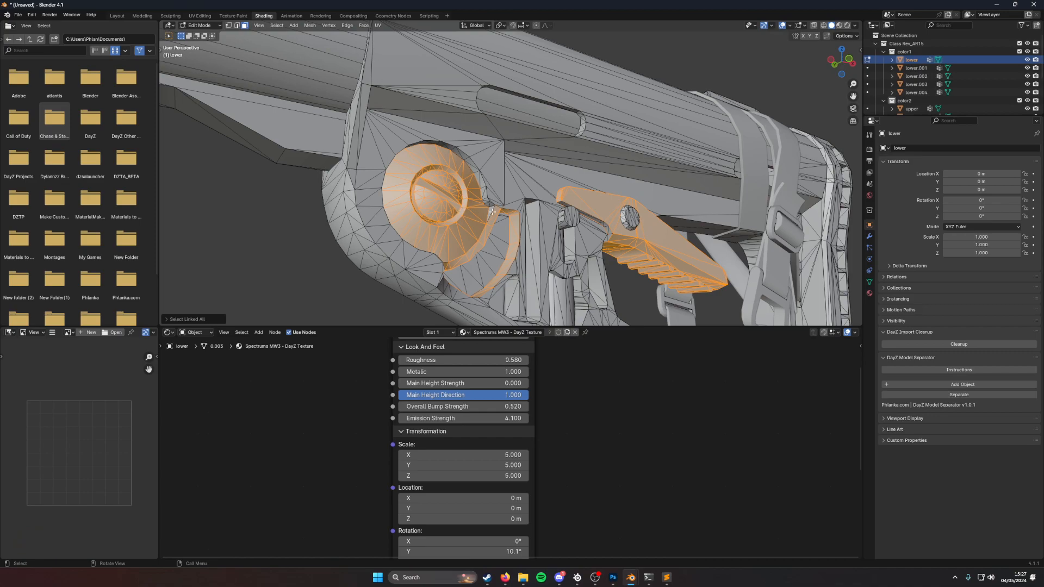
{"action": "key", "text": "ctrl+z"}
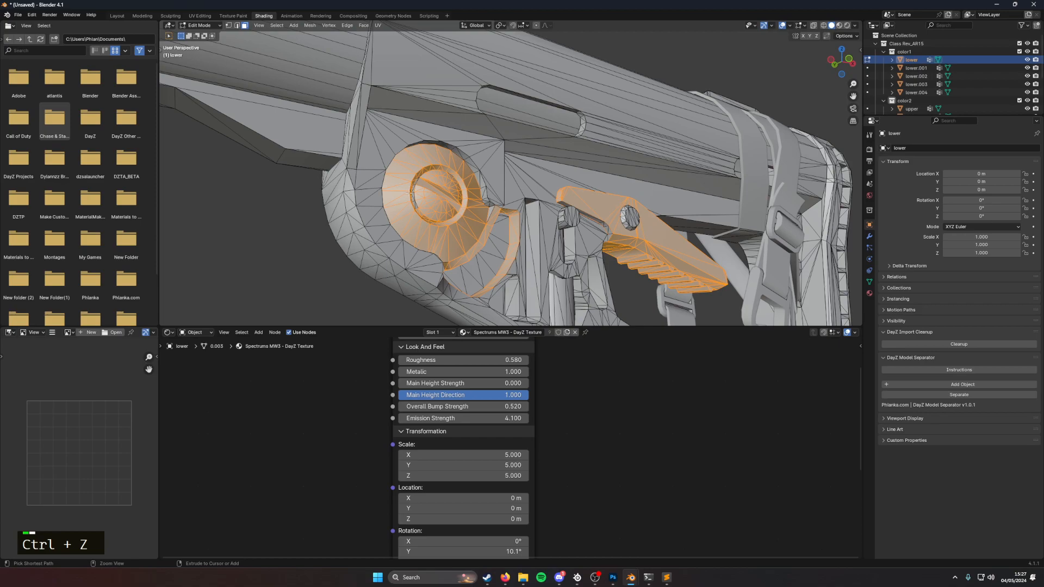
{"action": "key", "text": "ctrl+l"}
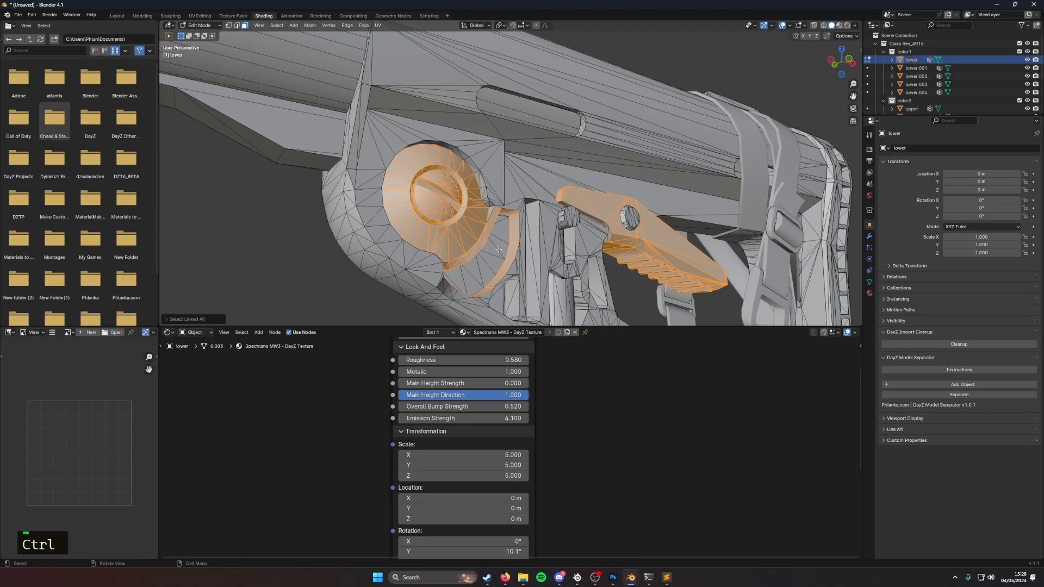
Step: Remove the stray stock housing faces beside and below the round knob from the selection, keeping the knob and serrated lever
{"action": "left_click", "coordinate": [480, 238], "text": "ctrl"}
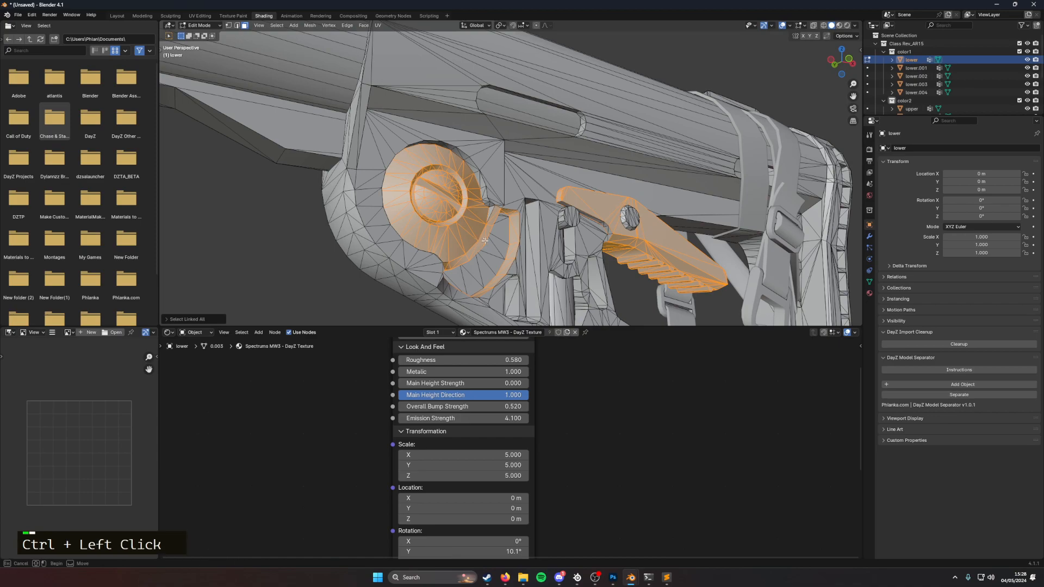
{"action": "left_click_drag", "start_coordinate": [502, 211], "coordinate": [520, 260], "text": "ctrl"}
{"action": "left_click_drag", "start_coordinate": [488, 263], "coordinate": [511, 282], "text": "ctrl"}
{"action": "middle_click_drag", "start_coordinate": [452, 284], "coordinate": [476, 283]}
{"action": "left_click", "coordinate": [476, 284], "text": "ctrl"}
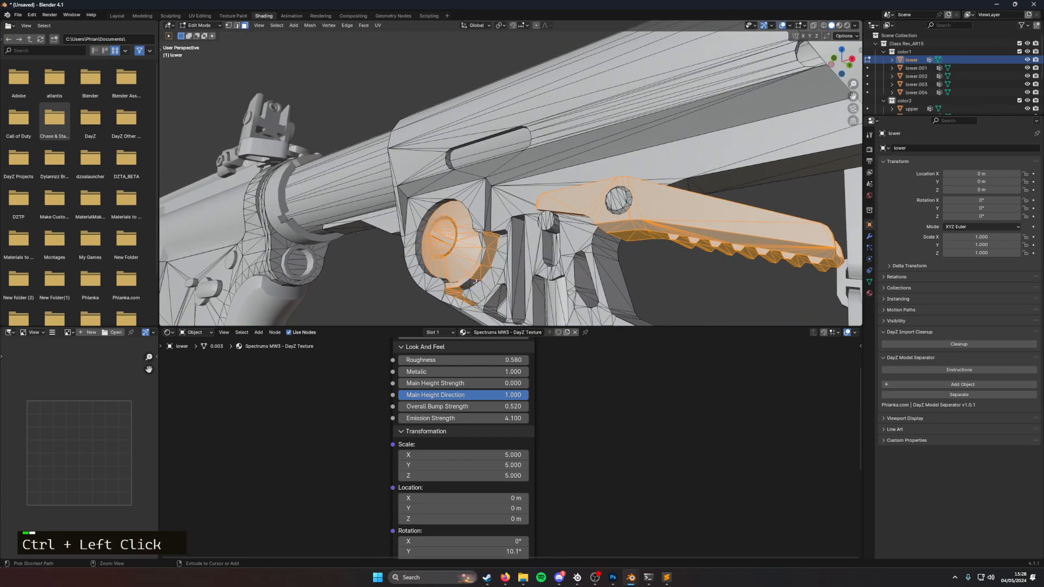
{"action": "left_click", "coordinate": [470, 275], "text": "ctrl"}
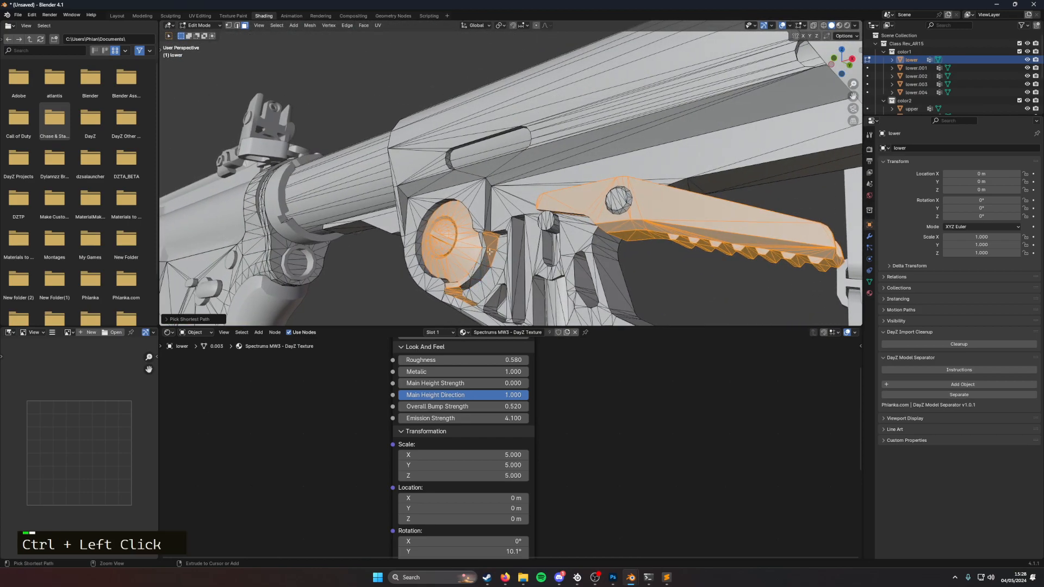
{"action": "left_click_drag", "start_coordinate": [487, 233], "coordinate": [500, 252], "text": "ctrl"}
{"action": "left_click", "coordinate": [446, 284], "text": "ctrl"}
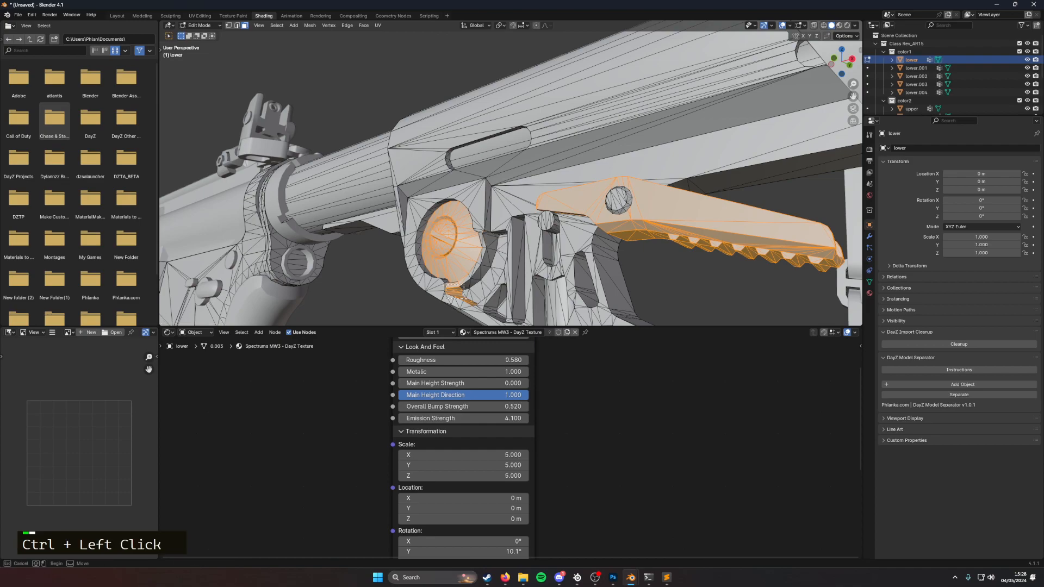
{"action": "middle_click_drag", "start_coordinate": [446, 284], "coordinate": [525, 292]}
{"action": "left_click", "coordinate": [493, 318], "text": "ctrl"}
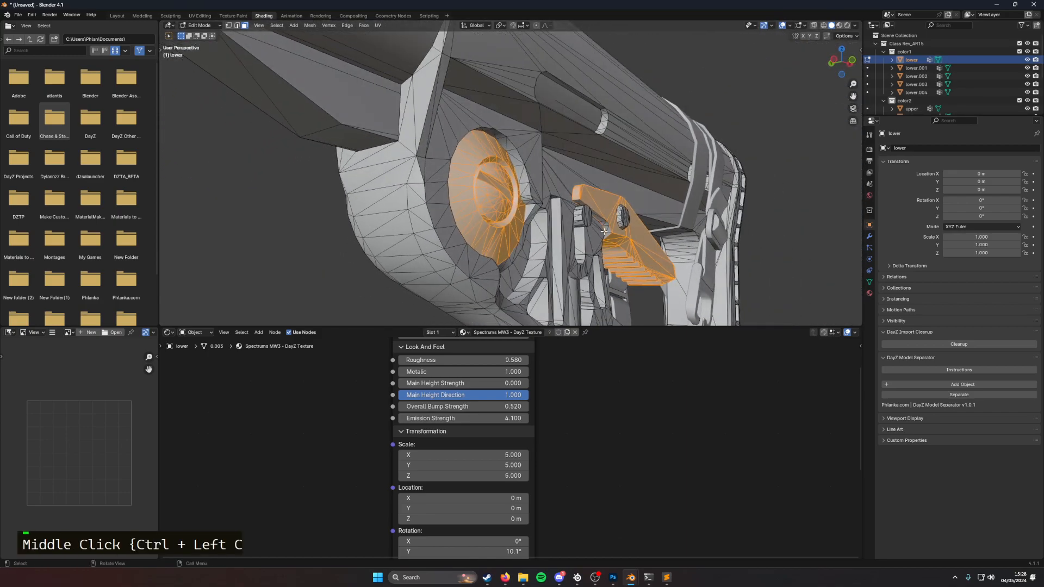
Step: Add the linked faces of the long knob lever on the other side of the stock to the selection
{"action": "key", "text": "l"}
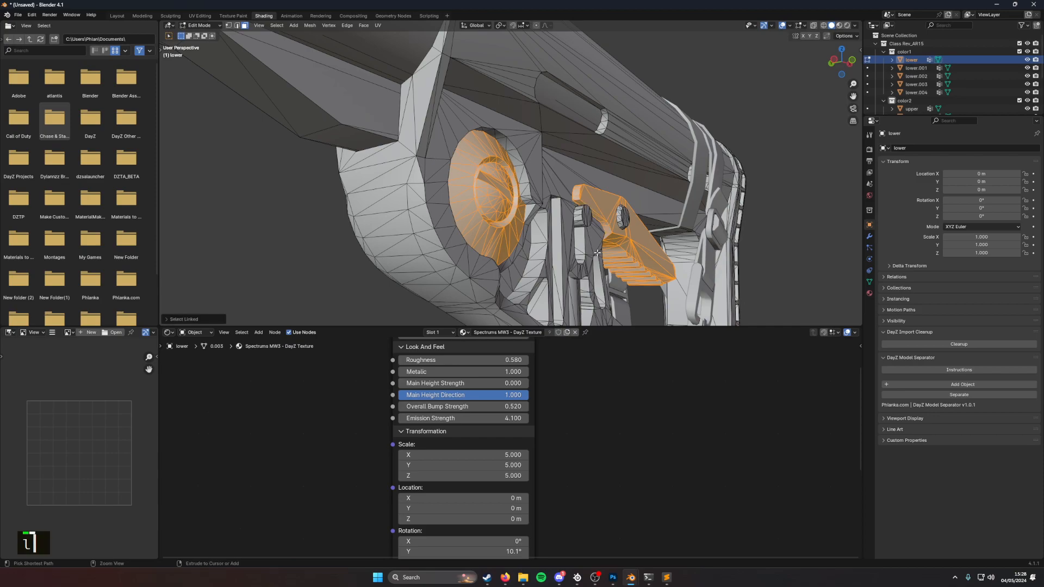
{"action": "key", "text": "ctrl+l"}
{"action": "middle_click_drag", "start_coordinate": [641, 254], "coordinate": [625, 217]}
{"action": "scroll", "coordinate": [652, 247], "scroll_direction": "down", "scroll_amount": 3}
{"action": "key", "text": "l"}
{"action": "scroll", "coordinate": [645, 202], "scroll_direction": "up", "scroll_amount": 3}
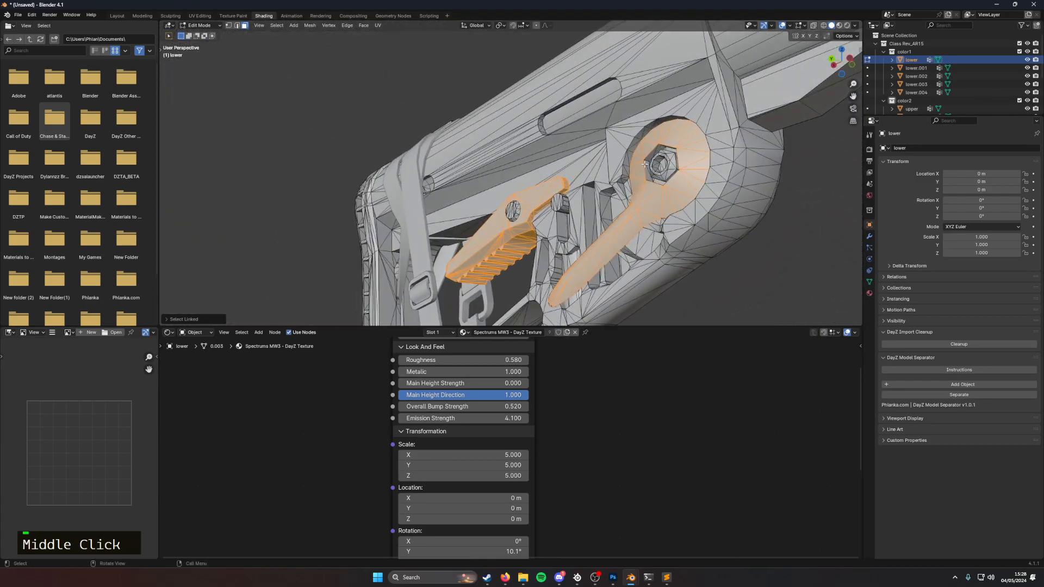
Step: Try to expand the selection to all geometry linked to the lever around its hex nut
{"action": "key", "text": "l"}
{"action": "key", "text": "ctrl+l"}
{"action": "key", "text": "ctrl+l"}
{"action": "left_click", "coordinate": [674, 150]}
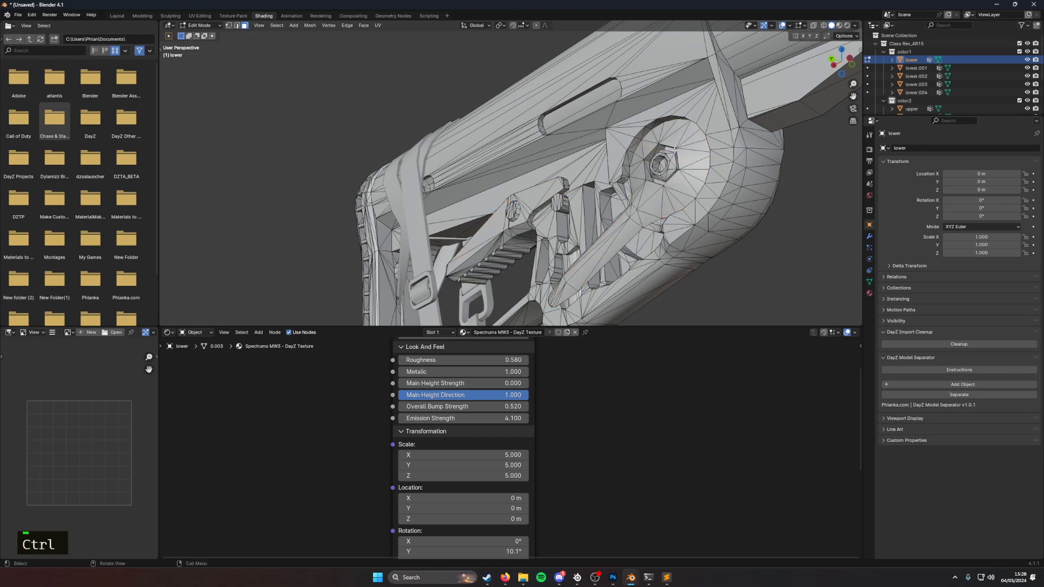
{"action": "key", "text": "ctrl+z"}
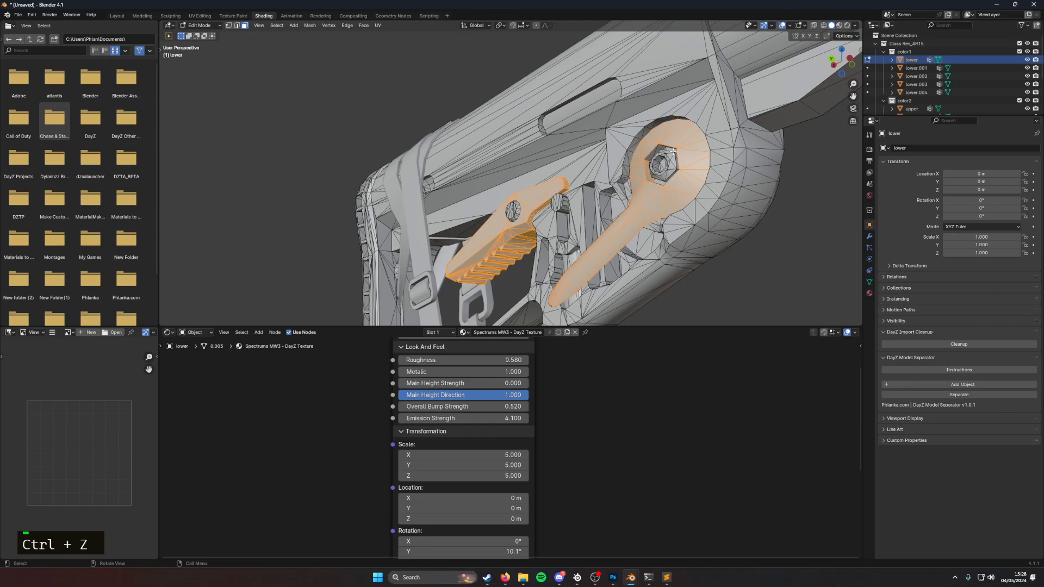
{"action": "key", "text": "l"}
{"action": "key", "text": "ctrl+l"}
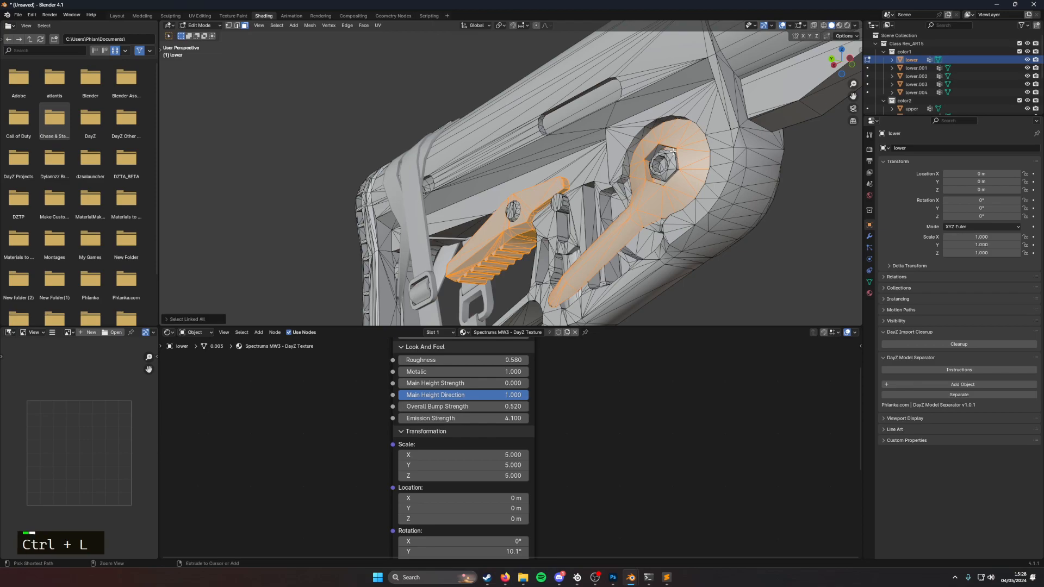
{"action": "left_click", "coordinate": [654, 149]}
{"action": "key", "text": "ctrl+z"}
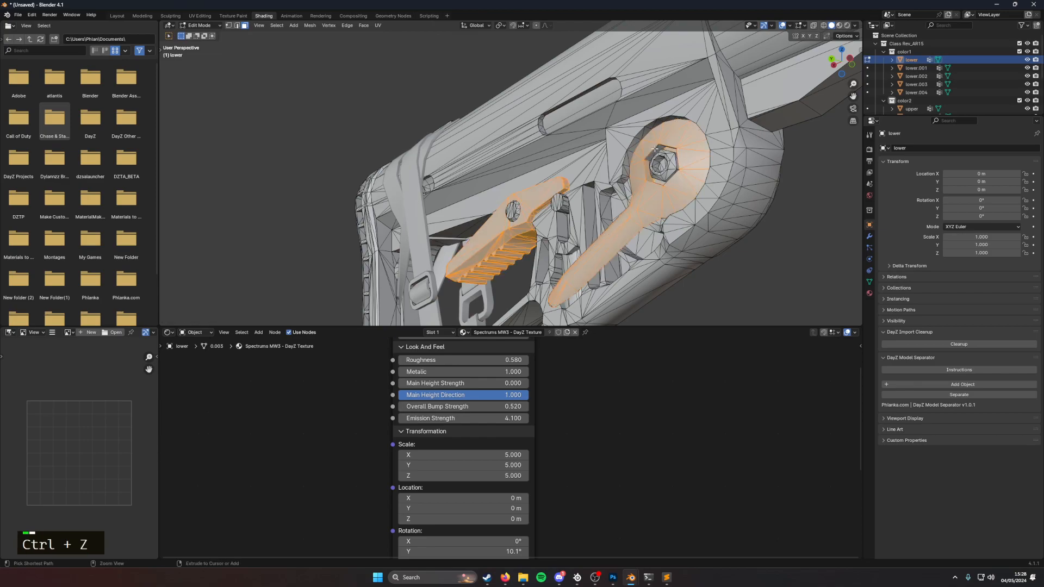
{"action": "key", "text": "ctrl+l"}
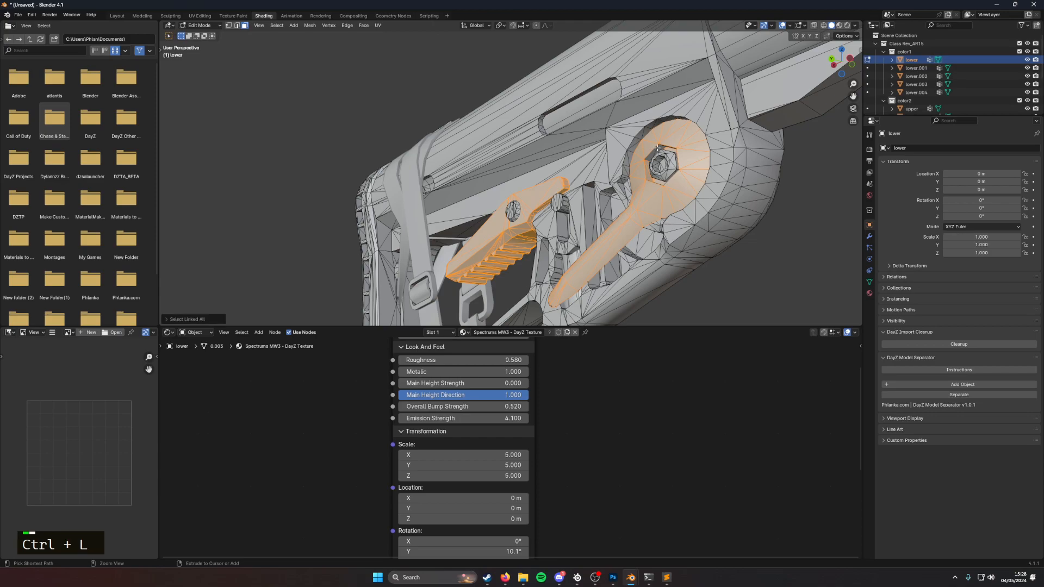
Step: Add the remaining linked faces around the hex nut, then separate the selected levers and knob into their own object
{"action": "key", "text": "l"}
{"action": "middle_click_drag", "start_coordinate": [657, 147], "coordinate": [700, 206]}
{"action": "key", "text": "l"}
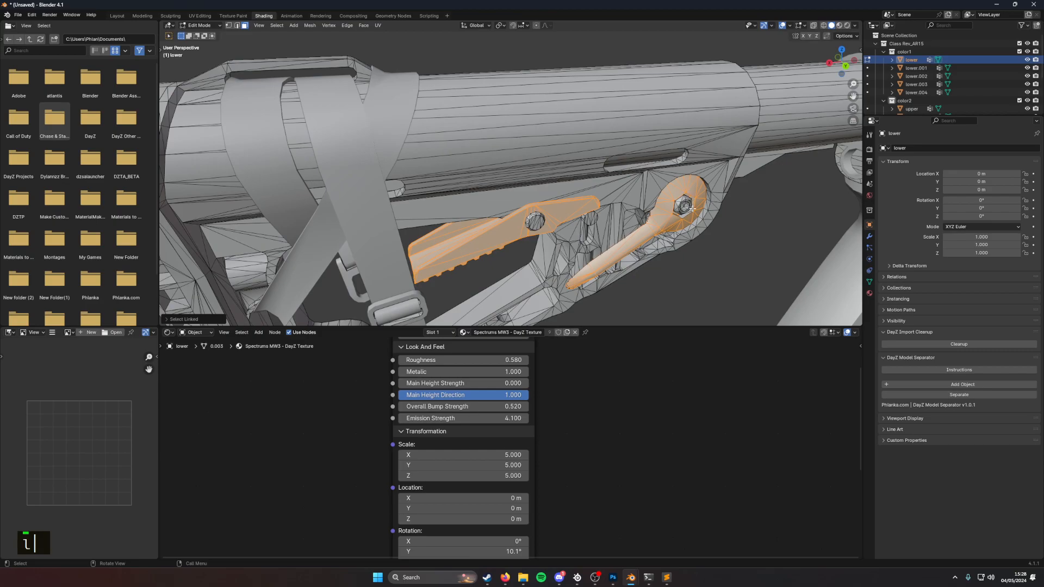
{"action": "middle_click_drag", "start_coordinate": [686, 214], "coordinate": [587, 198]}
{"action": "key", "text": "l"}
{"action": "key", "text": "l"}
{"action": "scroll", "coordinate": [630, 238], "scroll_direction": "down", "scroll_amount": 4}
{"action": "right_click", "coordinate": [585, 197]}
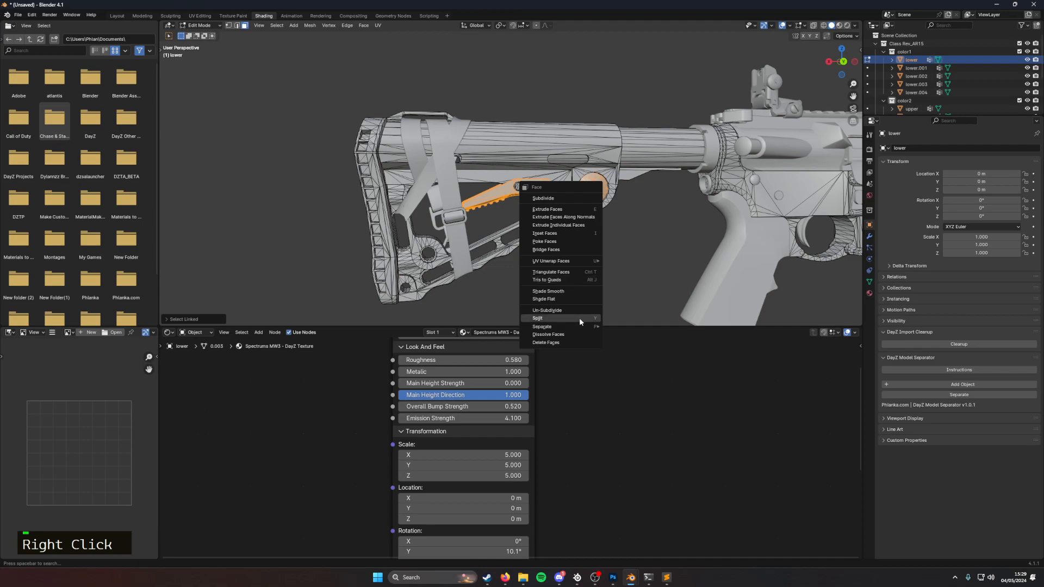
{"action": "left_click", "coordinate": [625, 326]}
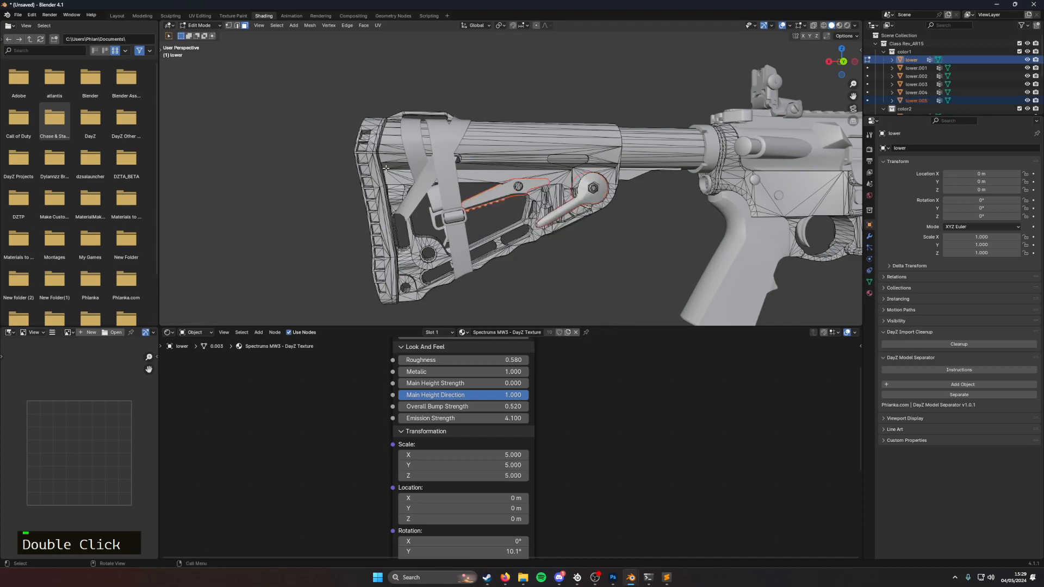
Step: Select the linked faces of the butt pad, its backing plate and the bracket on top of the stock
{"action": "key", "text": "l"}
{"action": "key", "text": "l"}
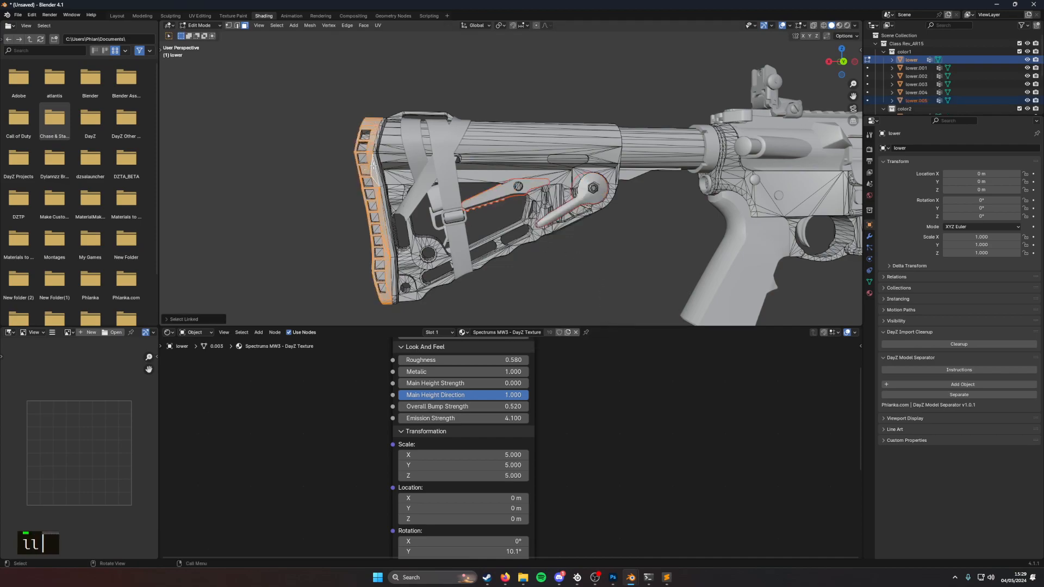
{"action": "left_click", "coordinate": [365, 169], "text": "ctrl"}
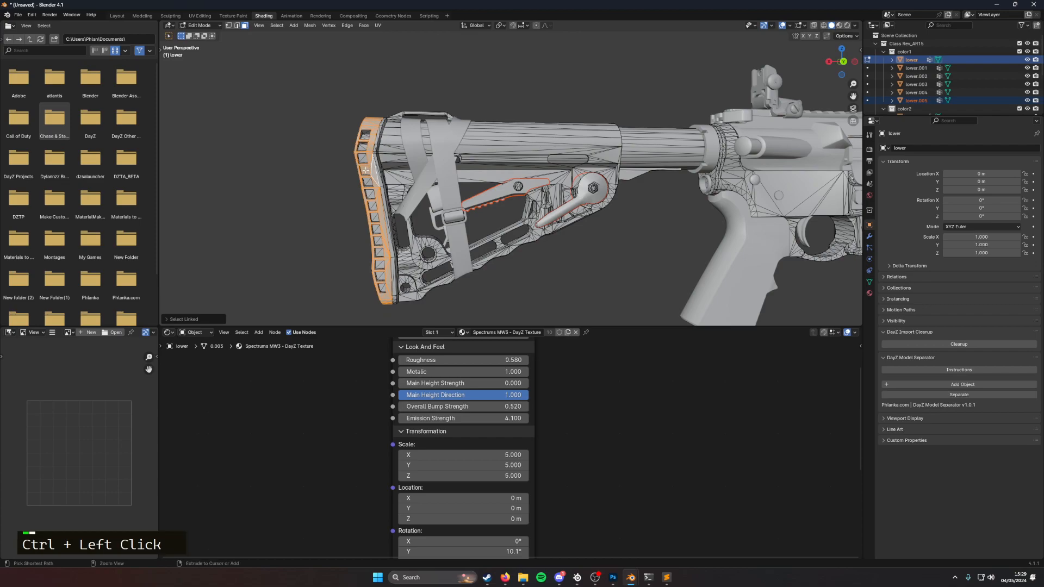
{"action": "middle_click_drag", "start_coordinate": [366, 169], "coordinate": [515, 165]}
{"action": "key", "text": "l"}
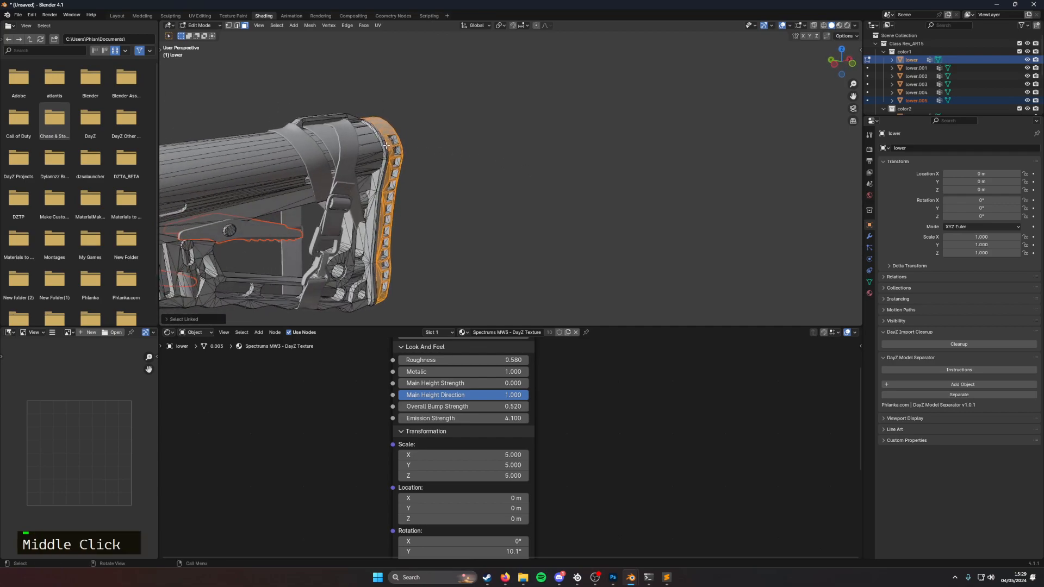
{"action": "key", "text": "l"}
{"action": "key", "text": "l"}
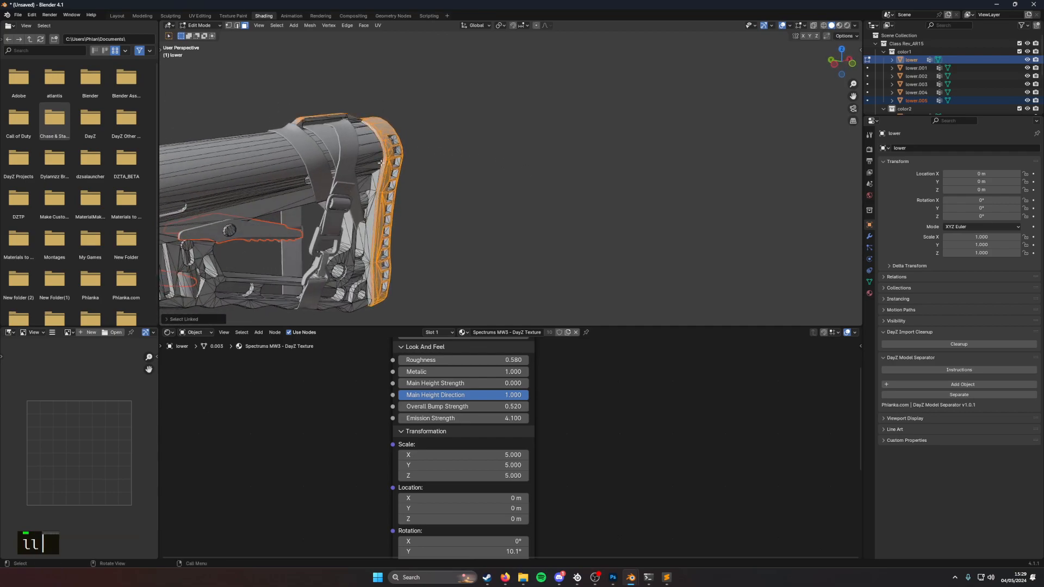
{"action": "middle_click_drag", "start_coordinate": [375, 178], "coordinate": [348, 134]}
{"action": "key", "text": "l"}
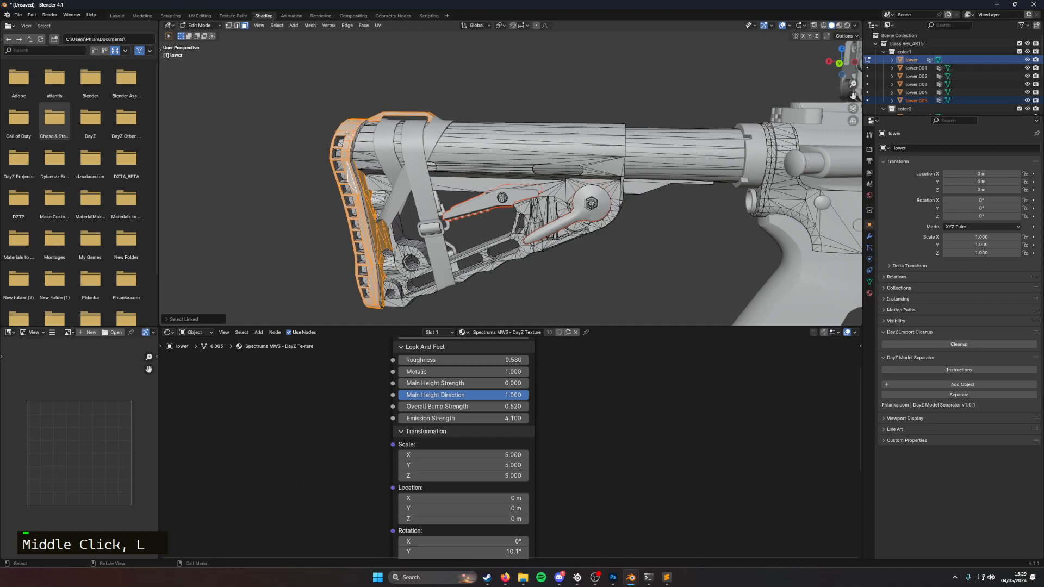
{"action": "key", "text": "l"}
Step: Extend the selection over the butt pad's remaining inner faces from a front orthographic view in wireframe shading
{"action": "middle_click_drag", "start_coordinate": [353, 143], "coordinate": [206, 179]}
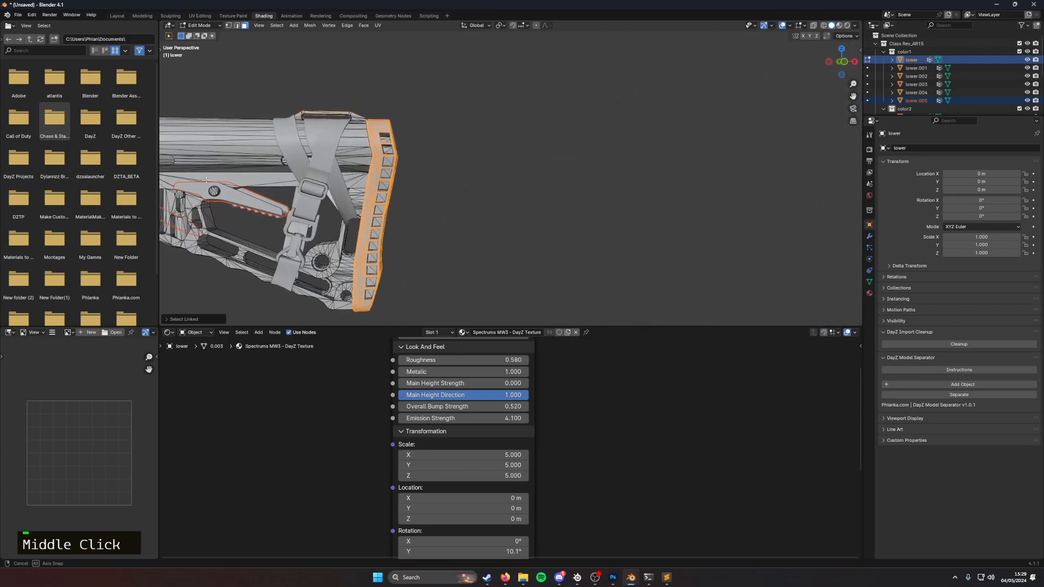
{"action": "left_click", "coordinate": [847, 66]}
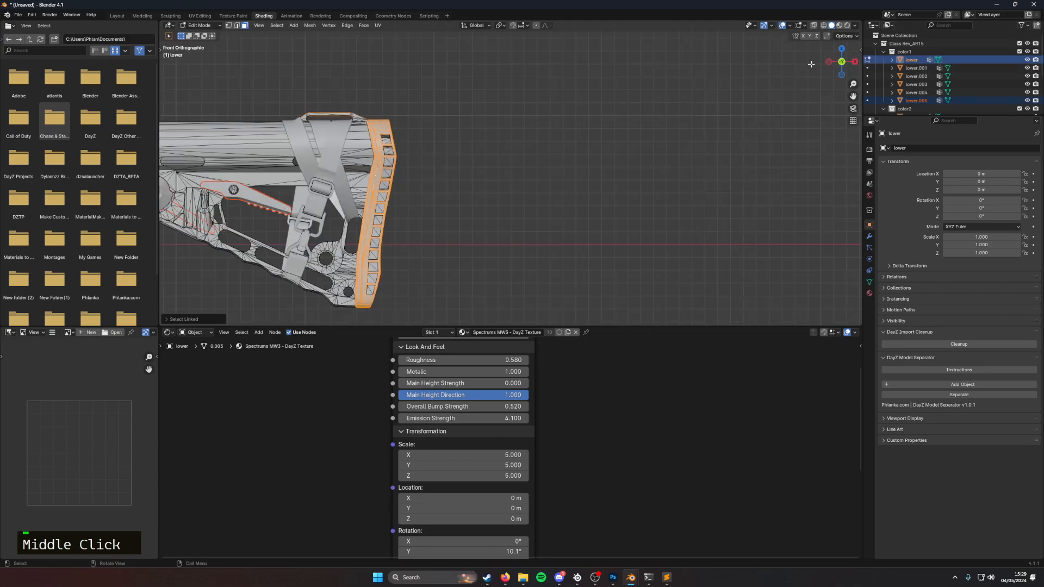
{"action": "left_click", "coordinate": [822, 26]}
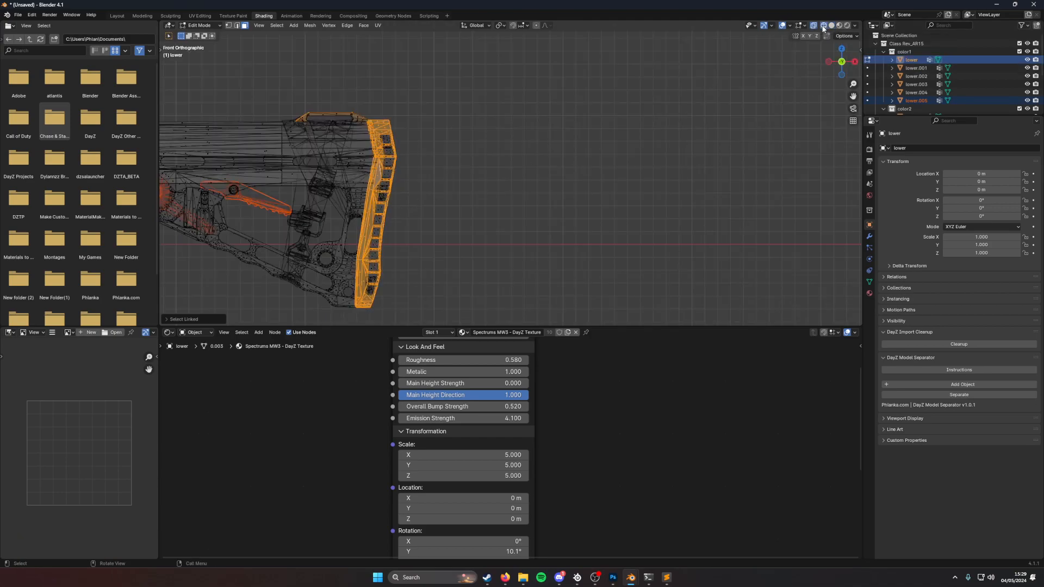
{"action": "left_click", "coordinate": [380, 127], "text": "shift"}
{"action": "left_click_drag", "start_coordinate": [406, 153], "coordinate": [397, 281], "text": "shift"}
{"action": "left_click_drag", "start_coordinate": [366, 240], "coordinate": [402, 311], "text": "shift"}
{"action": "middle_click_drag", "start_coordinate": [396, 296], "coordinate": [399, 198]}
{"action": "left_click_drag", "start_coordinate": [385, 194], "coordinate": [385, 194], "text": "shift"}
{"action": "scroll", "coordinate": [394, 195], "scroll_direction": "up", "scroll_amount": 4}
{"action": "middle_click_drag", "start_coordinate": [298, 170], "coordinate": [472, 217], "text": "shift"}
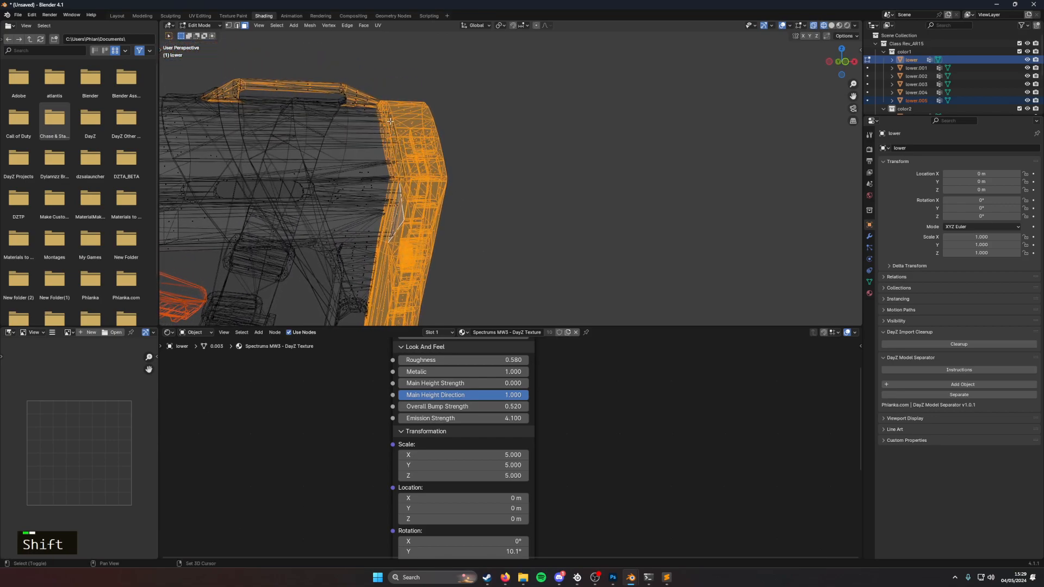
{"action": "left_click_drag", "start_coordinate": [392, 122], "coordinate": [401, 128], "text": "shift"}
{"action": "middle_click_drag", "start_coordinate": [411, 170], "coordinate": [805, 57]}
{"action": "scroll", "coordinate": [295, 221], "scroll_direction": "down", "scroll_amount": 2}
Step: Return to solid shading and separate the selected butt pad faces into their own object
{"action": "left_click", "coordinate": [831, 25]}
{"action": "mouse_move", "coordinate": [643, 174]}
{"action": "middle_mouse_down"}
{"action": "mouse_move", "coordinate": [568, 161]}
{"action": "mouse_move", "coordinate": [585, 129]}
{"action": "mouse_move", "coordinate": [439, 172]}
{"action": "middle_mouse_up"}
{"action": "right_click", "coordinate": [440, 172]}
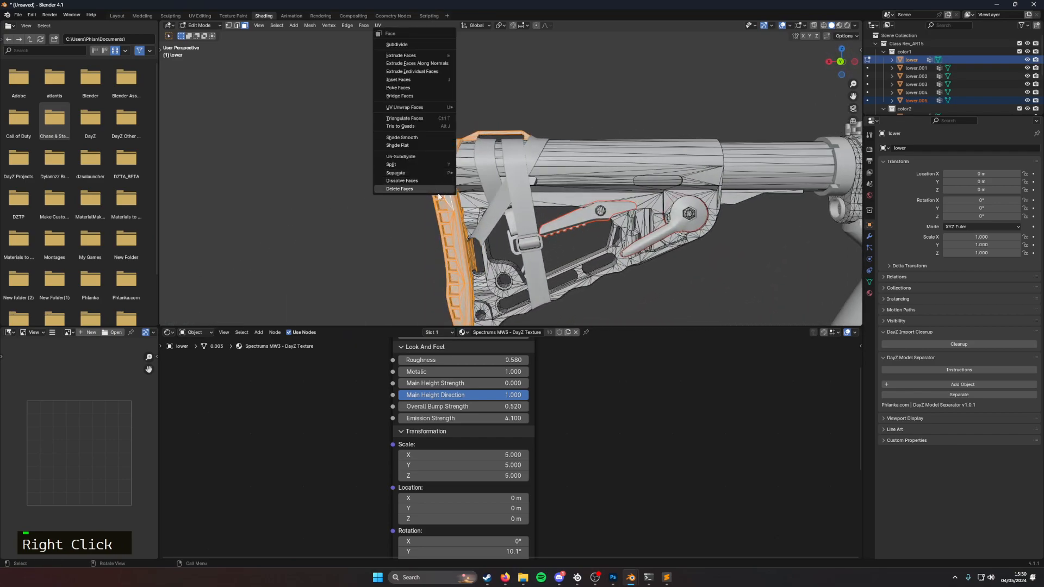
{"action": "mouse_move", "coordinate": [439, 172]}
{"action": "left_click", "coordinate": [479, 173]}
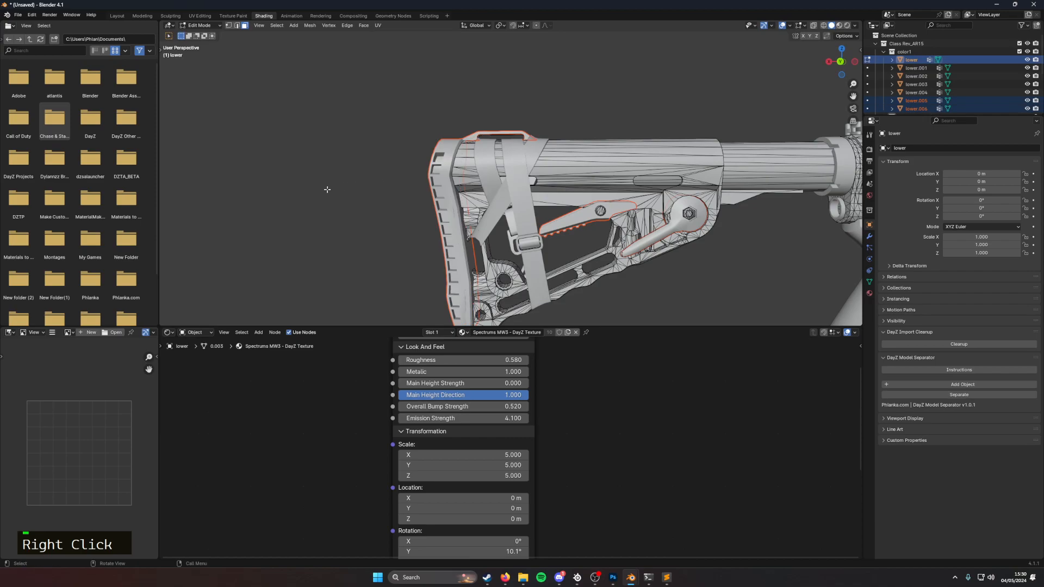
Step: Switch the viewport to material preview, leave Edit Mode and clear the object selection
{"action": "scroll", "coordinate": [482, 227], "scroll_direction": "down", "scroll_amount": 3}
{"action": "middle_click_drag", "start_coordinate": [535, 257], "coordinate": [749, 220]}
{"action": "left_click", "coordinate": [839, 26]}
{"action": "middle_click_drag", "start_coordinate": [605, 156], "coordinate": [514, 219]}
{"action": "key", "text": "Tab"}
{"action": "left_click", "coordinate": [524, 214]}
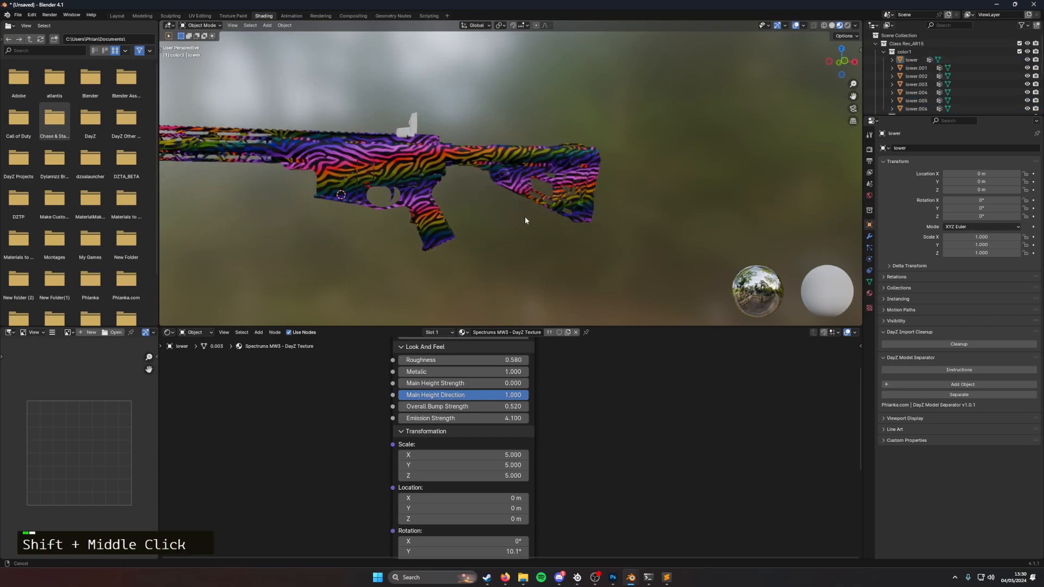
Step: Select the separated stock lever and knob object and open the DayZ Textures material category choices for it
{"action": "scroll", "coordinate": [537, 219], "scroll_direction": "up", "scroll_amount": 2}
{"action": "scroll", "coordinate": [654, 198], "scroll_direction": "up", "scroll_amount": 2}
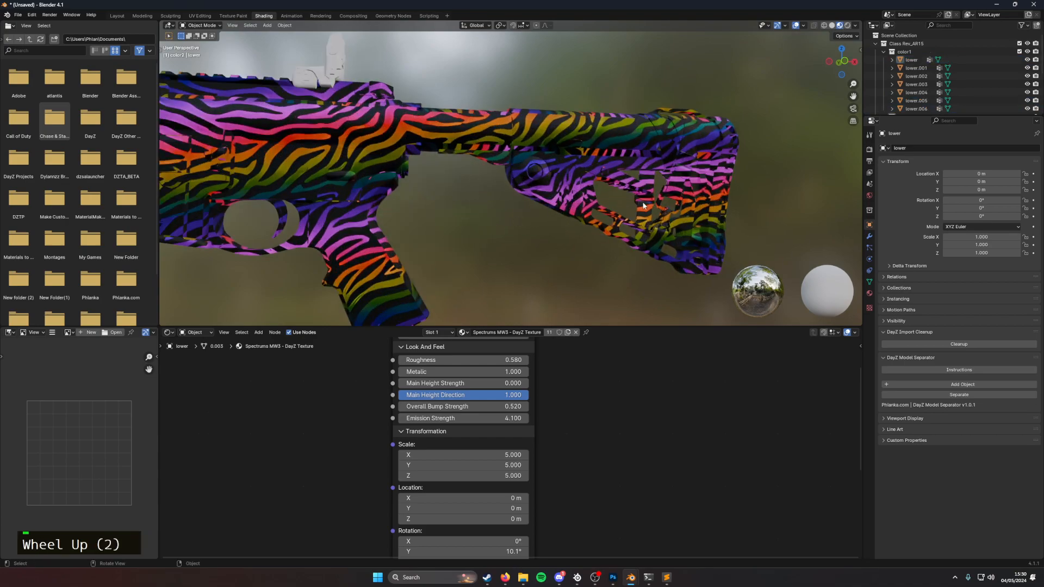
{"action": "scroll", "coordinate": [654, 198], "scroll_direction": "down", "scroll_amount": 1}
{"action": "middle_click_drag", "start_coordinate": [654, 198], "coordinate": [636, 189]}
{"action": "left_click", "coordinate": [633, 199]}
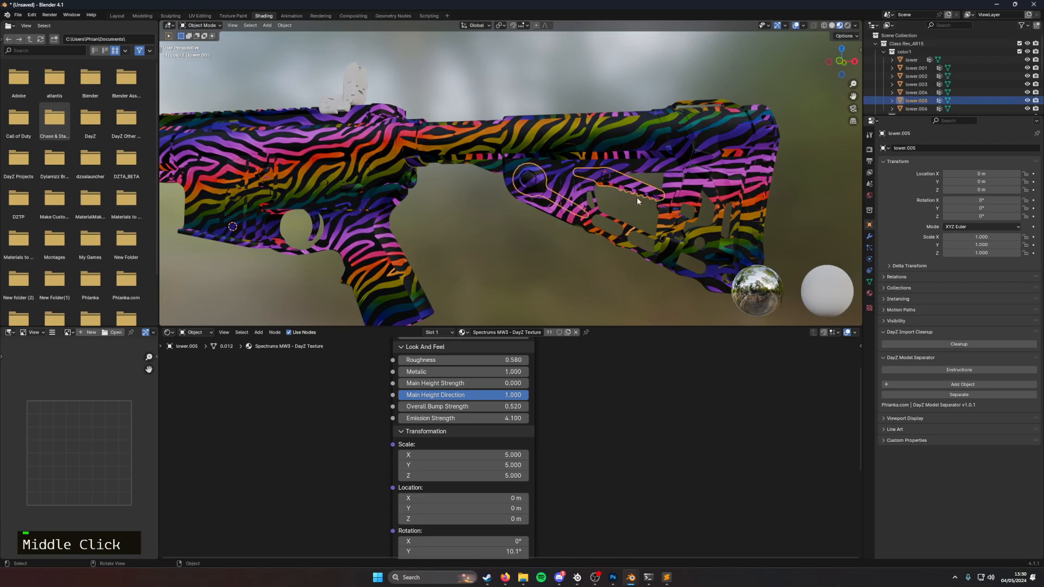
{"action": "left_click", "coordinate": [858, 50]}
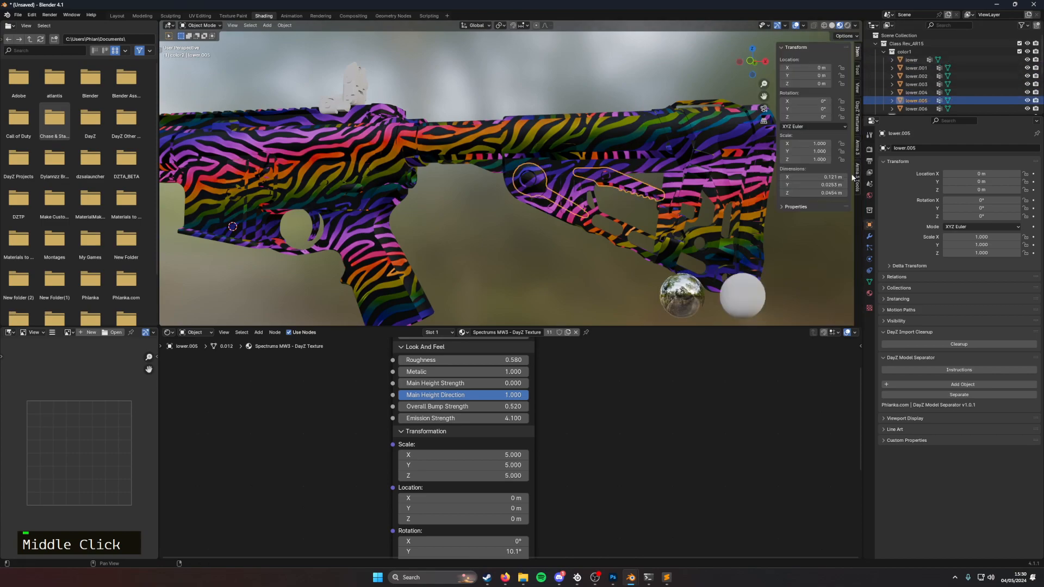
{"action": "left_click", "coordinate": [857, 118]}
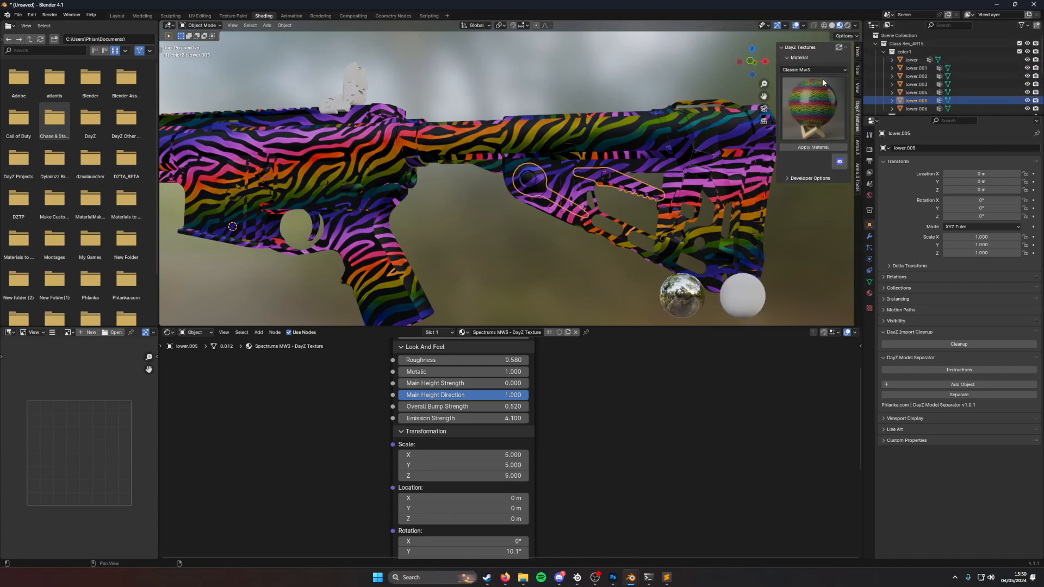
{"action": "left_click", "coordinate": [815, 70]}
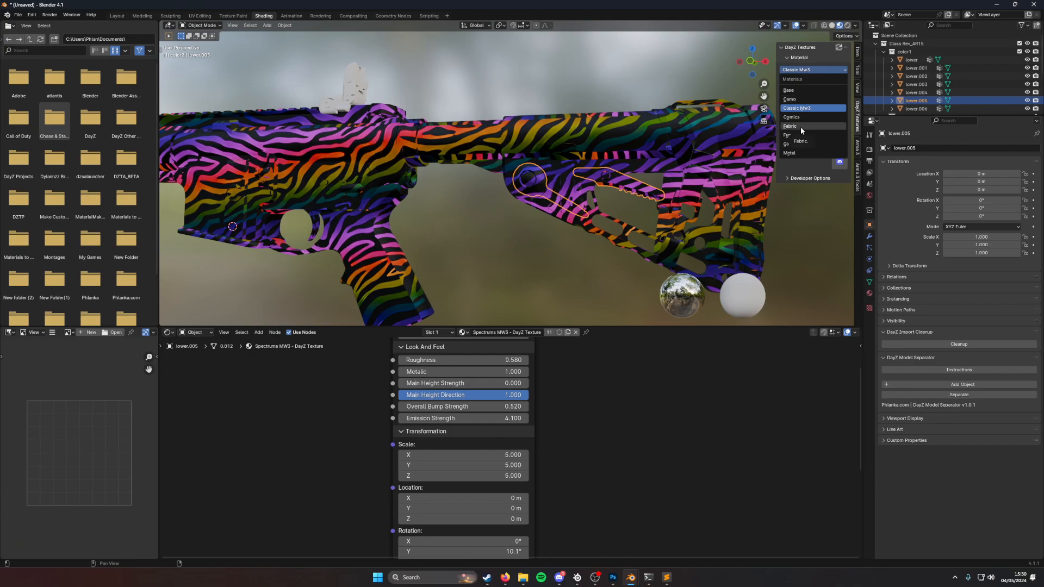
Step: Apply the Metal Procedural material from the Metal category to the selected lower.005 part and frame its shader nodes
{"action": "left_click", "coordinate": [800, 153]}
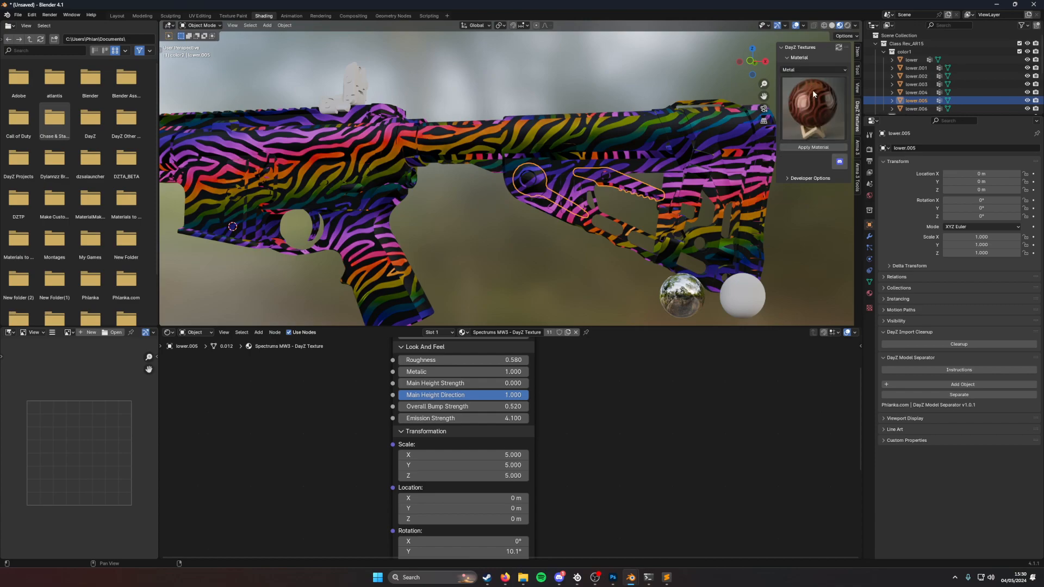
{"action": "left_click", "coordinate": [808, 148]}
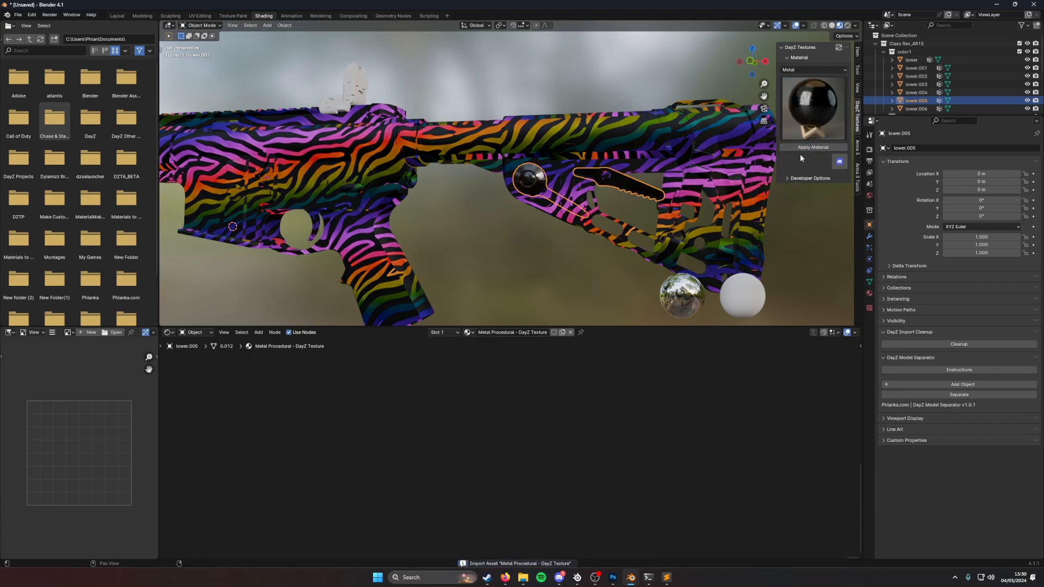
{"action": "scroll", "coordinate": [536, 308], "scroll_direction": "up", "scroll_amount": 1}
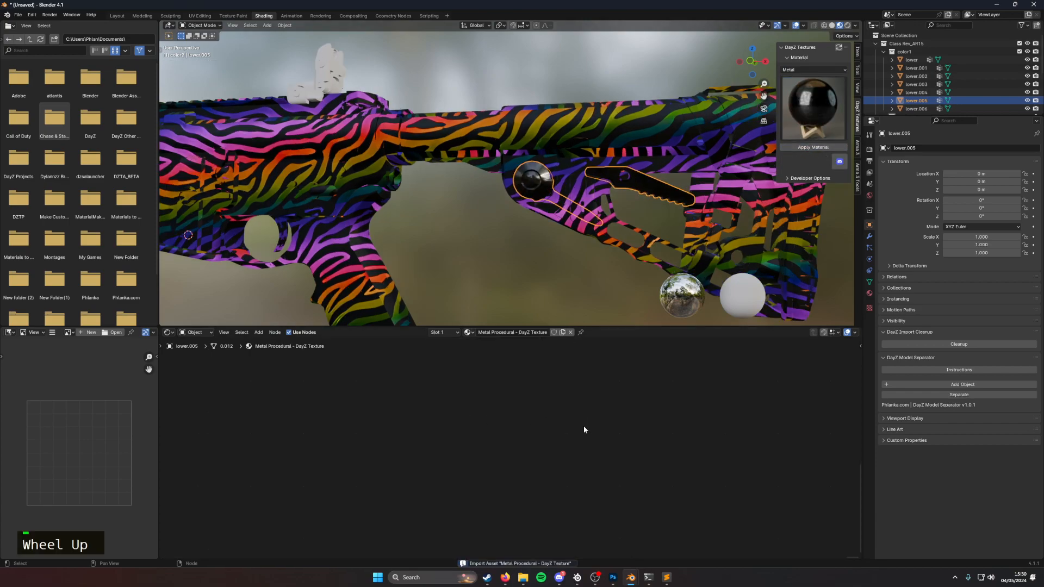
{"action": "left_click", "coordinate": [224, 332]}
{"action": "left_click", "coordinate": [261, 388]}
{"action": "scroll", "coordinate": [510, 445], "scroll_direction": "up", "scroll_amount": 5}
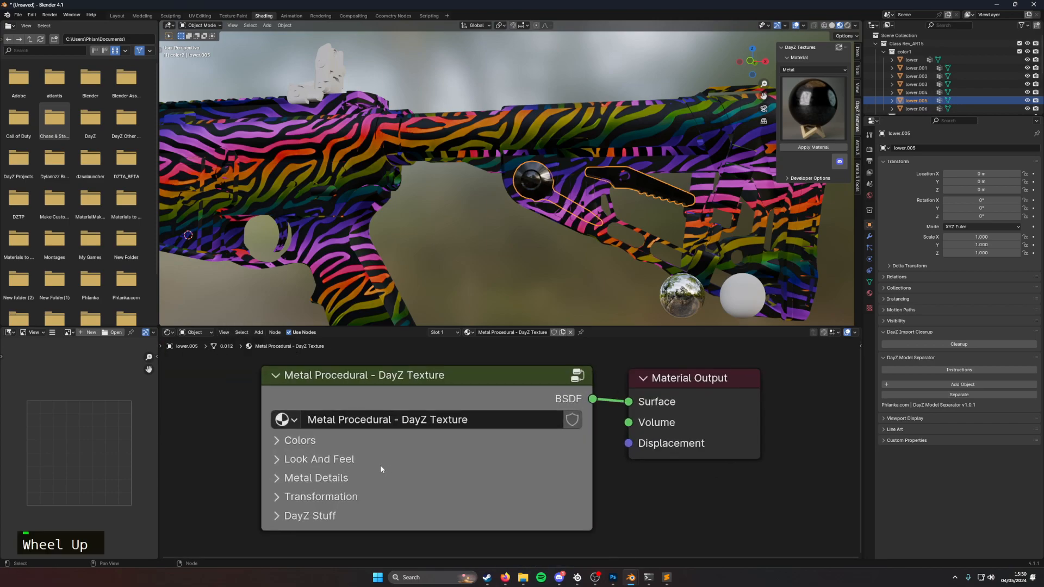
Step: Set Color1 of the Metal Procedural node to a saturated blue
{"action": "left_click", "coordinate": [277, 442]}
{"action": "left_click", "coordinate": [452, 468]}
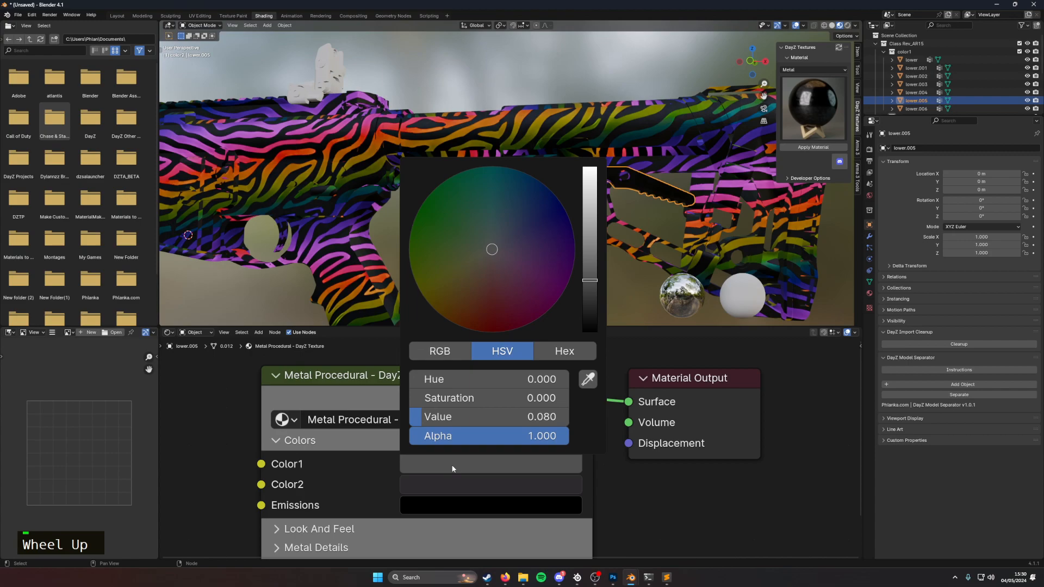
{"action": "left_click_drag", "start_coordinate": [508, 287], "coordinate": [509, 317]}
{"action": "mouse_move", "coordinate": [585, 267]}
{"action": "left_mouse_down"}
{"action": "mouse_move", "coordinate": [587, 187]}
{"action": "mouse_move", "coordinate": [587, 196]}
{"action": "left_mouse_up"}
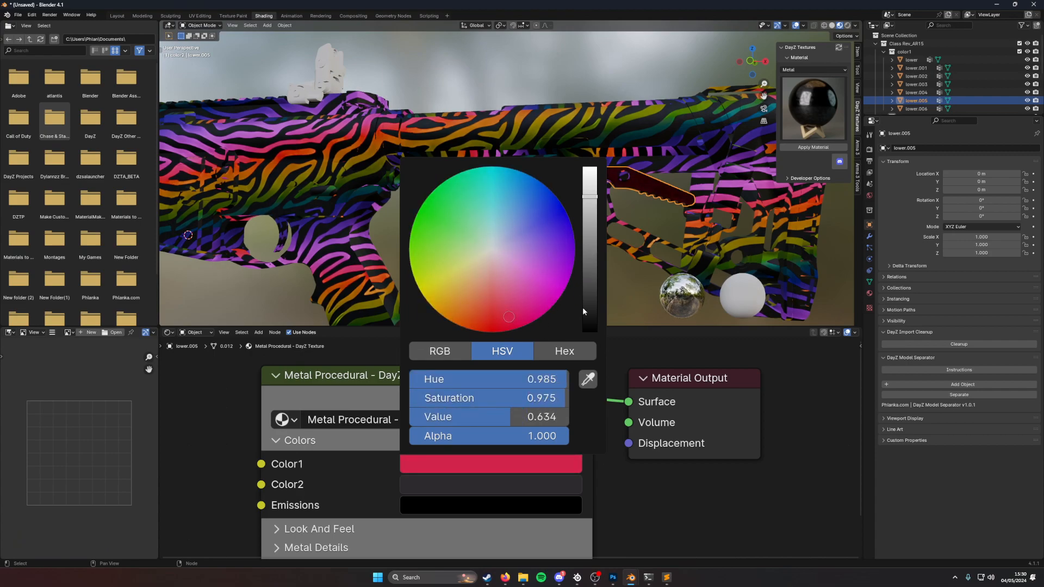
{"action": "mouse_move", "coordinate": [497, 300]}
{"action": "left_mouse_down"}
{"action": "mouse_move", "coordinate": [567, 226]}
{"action": "mouse_move", "coordinate": [561, 204]}
{"action": "left_mouse_up"}
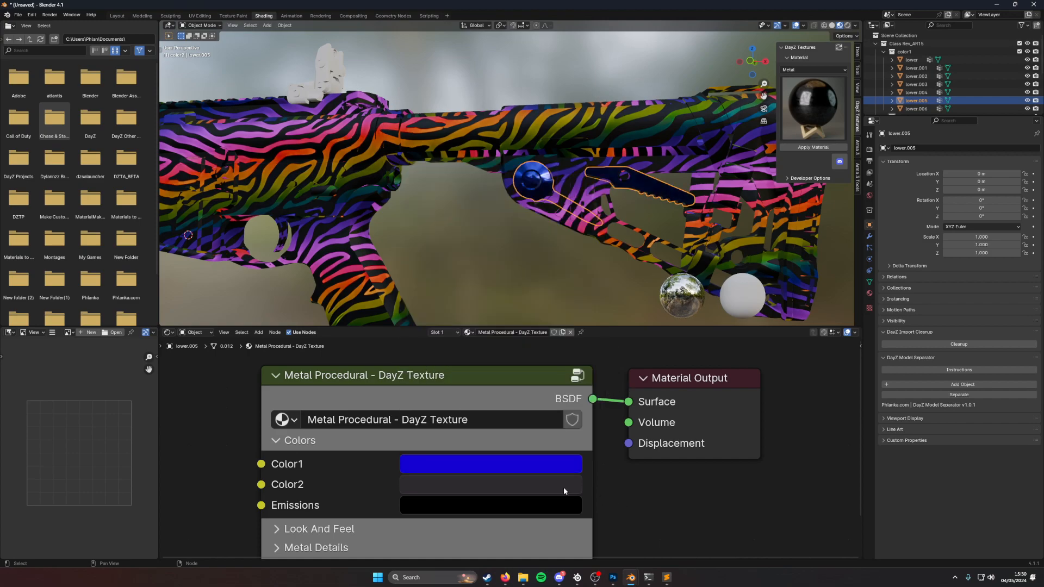
Step: Set Color2 of the Metal Procedural node to a muted greyish blue
{"action": "double_click", "coordinate": [489, 484]}
{"action": "mouse_move", "coordinate": [589, 275]}
{"action": "left_mouse_down"}
{"action": "mouse_move", "coordinate": [589, 197]}
{"action": "mouse_move", "coordinate": [589, 236]}
{"action": "mouse_move", "coordinate": [479, 218]}
{"action": "mouse_move", "coordinate": [526, 230]}
{"action": "mouse_move", "coordinate": [521, 272]}
{"action": "mouse_move", "coordinate": [500, 249]}
{"action": "mouse_move", "coordinate": [506, 259]}
{"action": "left_mouse_up"}
{"action": "left_click", "coordinate": [552, 238]}
{"action": "left_click_drag", "start_coordinate": [588, 243], "coordinate": [589, 256]}
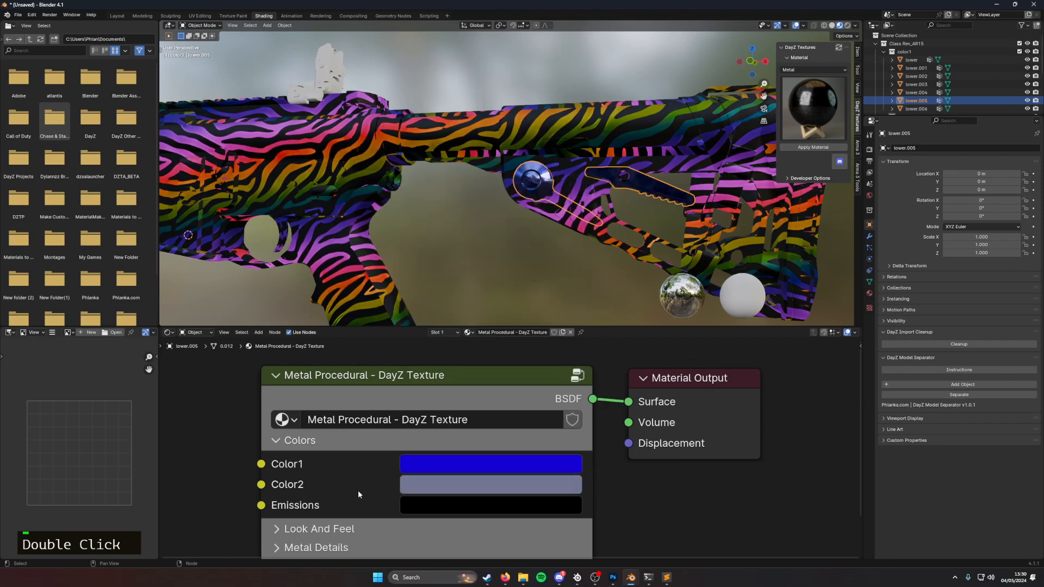
Step: In the Look And Feel settings, set Bump Direction to 1.000 and Bump Strength to 0.048
{"action": "middle_click_drag", "start_coordinate": [357, 494], "coordinate": [371, 407]}
{"action": "left_click", "coordinate": [435, 441]}
{"action": "left_click_drag", "start_coordinate": [452, 461], "coordinate": [448, 483]}
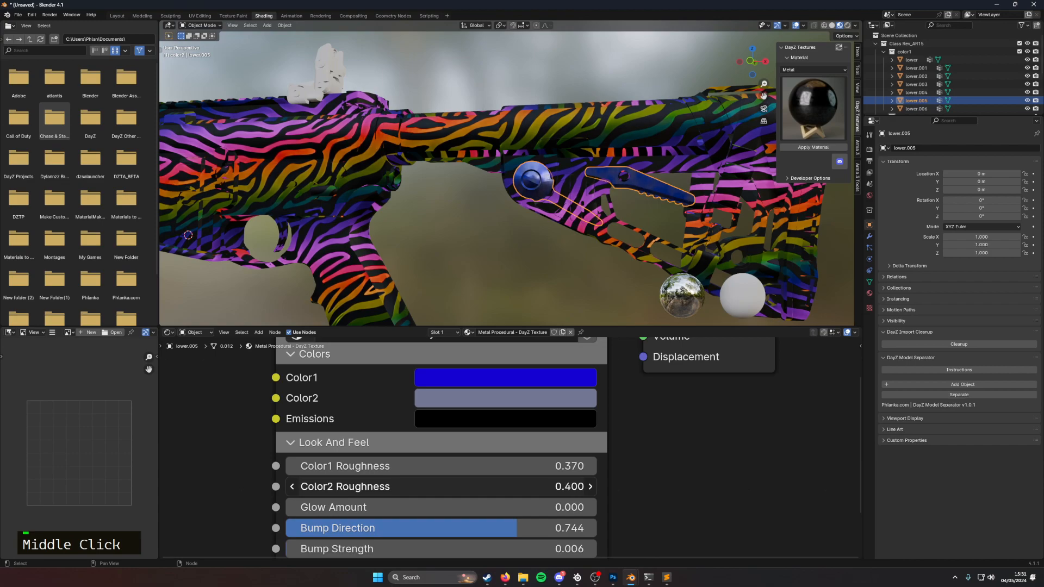
{"action": "middle_click_drag", "start_coordinate": [547, 533], "coordinate": [551, 468]}
{"action": "left_click_drag", "start_coordinate": [551, 468], "coordinate": [489, 484]}
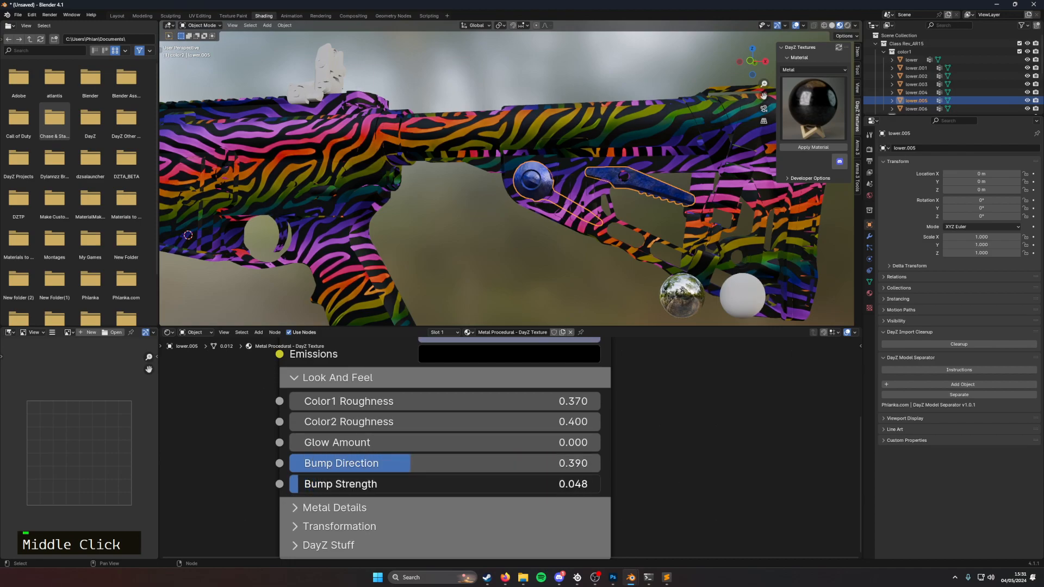
{"action": "left_click_drag", "start_coordinate": [333, 467], "coordinate": [533, 468]}
{"action": "scroll", "coordinate": [655, 479], "scroll_direction": "down", "scroll_amount": 1}
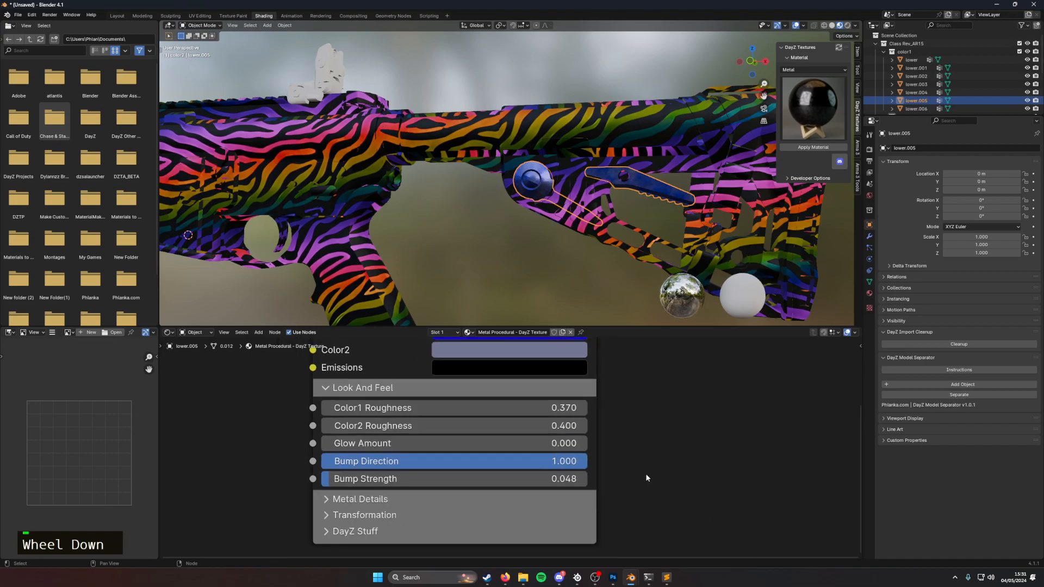
Step: Set the Metal Details to scale 750.8, detail 14.5, roughness 0.872, lacunarity 5.28 and distortion 1.69
{"action": "left_click", "coordinate": [333, 498]}
{"action": "middle_click_drag", "start_coordinate": [333, 499], "coordinate": [345, 426]}
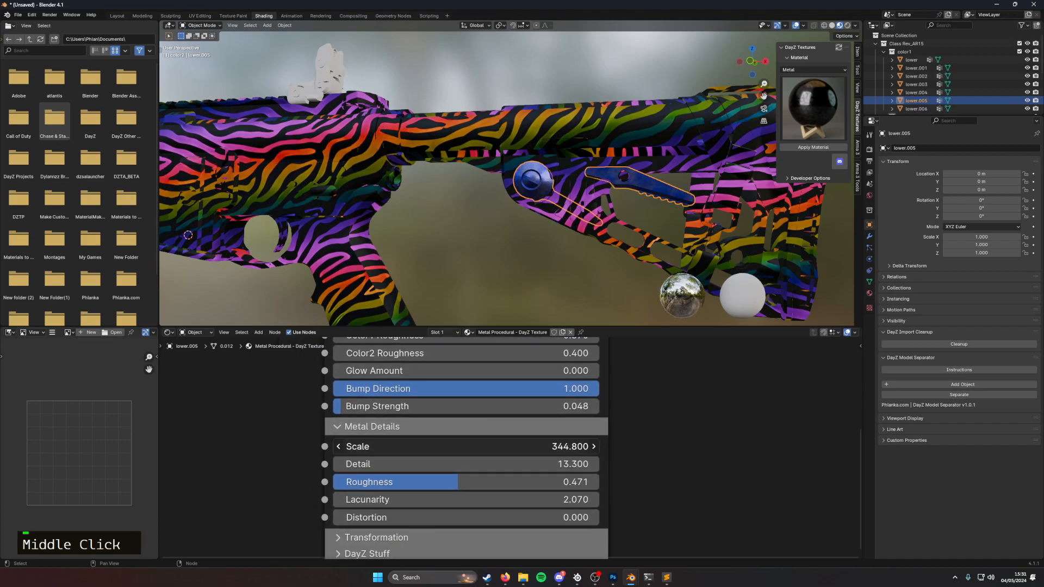
{"action": "mouse_move", "coordinate": [466, 446]}
{"action": "left_mouse_down"}
{"action": "mouse_move", "coordinate": [348, 446]}
{"action": "mouse_move", "coordinate": [446, 446]}
{"action": "left_mouse_up"}
{"action": "left_click_drag", "start_coordinate": [475, 446], "coordinate": [436, 446]}
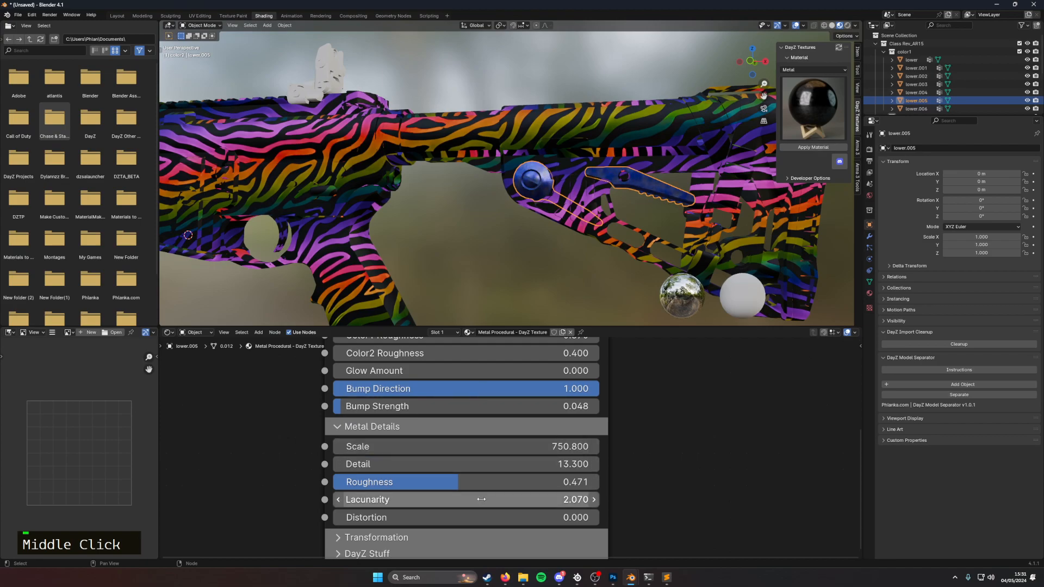
{"action": "left_click_drag", "start_coordinate": [436, 517], "coordinate": [579, 482]}
{"action": "scroll", "coordinate": [521, 209], "scroll_direction": "up", "scroll_amount": 3}
{"action": "scroll", "coordinate": [641, 234], "scroll_direction": "up", "scroll_amount": 3}
{"action": "middle_click_drag", "start_coordinate": [641, 234], "coordinate": [271, 142], "text": "shift"}
{"action": "scroll", "coordinate": [474, 173], "scroll_direction": "down", "scroll_amount": 3}
{"action": "middle_click_drag", "start_coordinate": [532, 174], "coordinate": [572, 266]}
{"action": "scroll", "coordinate": [572, 265], "scroll_direction": "down", "scroll_amount": 2}
{"action": "scroll", "coordinate": [529, 436], "scroll_direction": "down", "scroll_amount": 1}
{"action": "scroll", "coordinate": [530, 436], "scroll_direction": "down", "scroll_amount": 1}
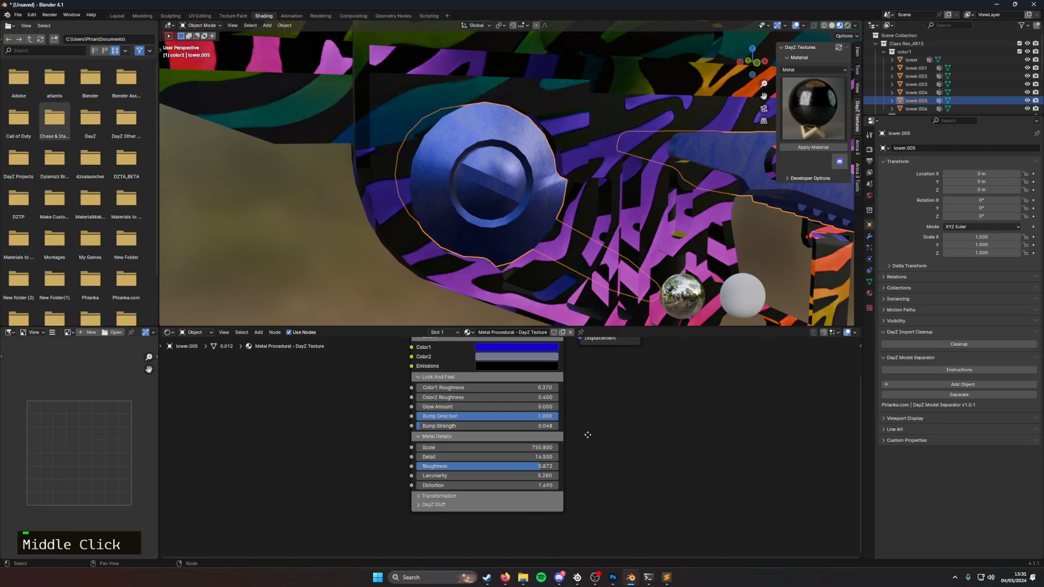
Step: Darken the metal material's Color1 to navy blue and deselect the part to check the finish
{"action": "middle_click_drag", "start_coordinate": [582, 433], "coordinate": [616, 463]}
{"action": "left_click", "coordinate": [565, 377]}
{"action": "left_click_drag", "start_coordinate": [592, 263], "coordinate": [595, 285]}
{"action": "left_click", "coordinate": [305, 288]}
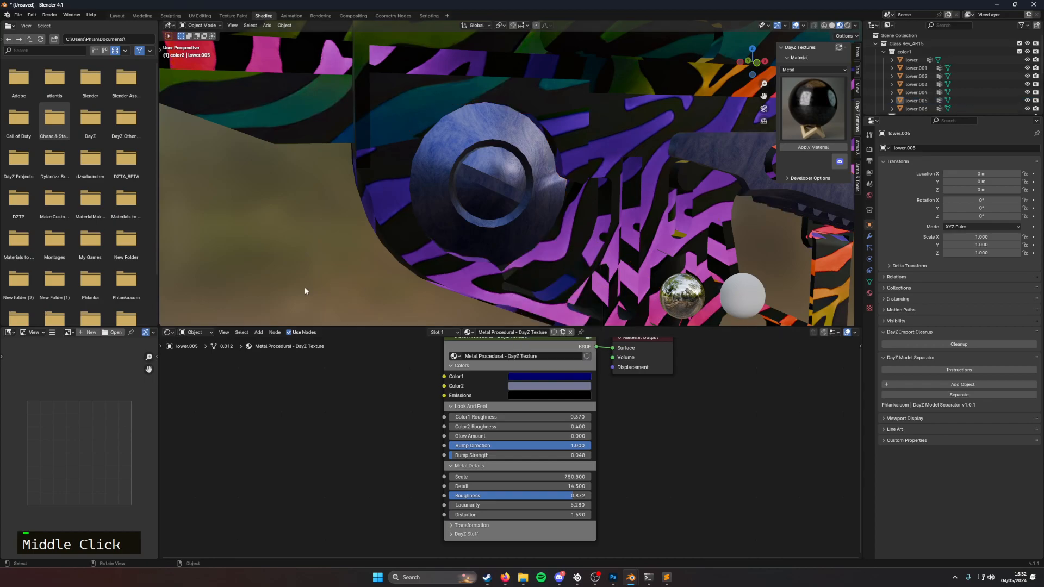
{"action": "scroll", "coordinate": [305, 291], "scroll_direction": "down", "scroll_amount": 4}
{"action": "middle_click_drag", "start_coordinate": [438, 282], "coordinate": [485, 259]}
{"action": "scroll", "coordinate": [402, 432], "scroll_direction": "down", "scroll_amount": 2}
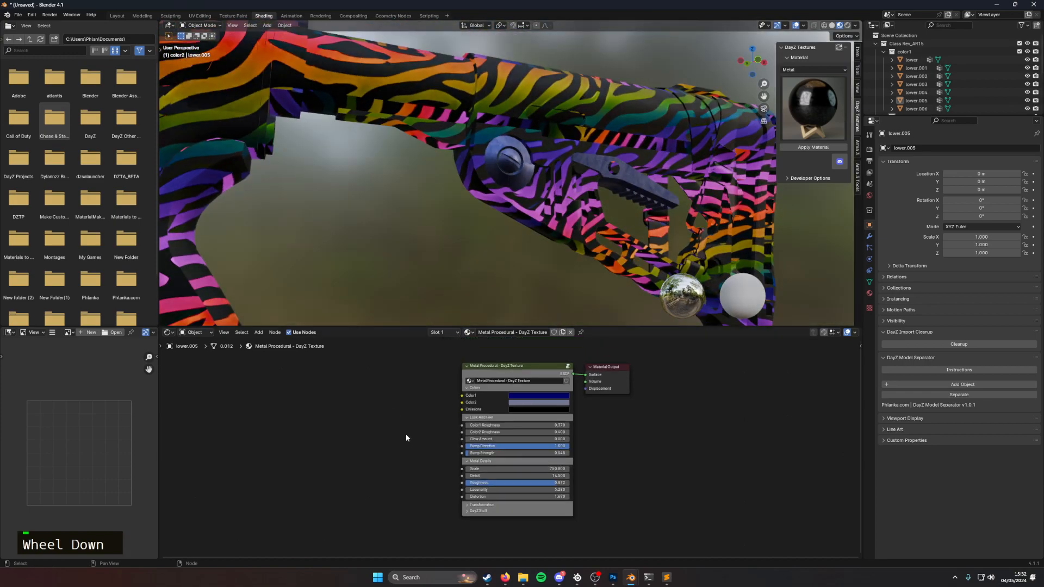
Step: Collapse the Look And Feel and Metal Details sections and reduce the Transformation scale equally on X, Y and Z
{"action": "left_click", "coordinate": [464, 419]}
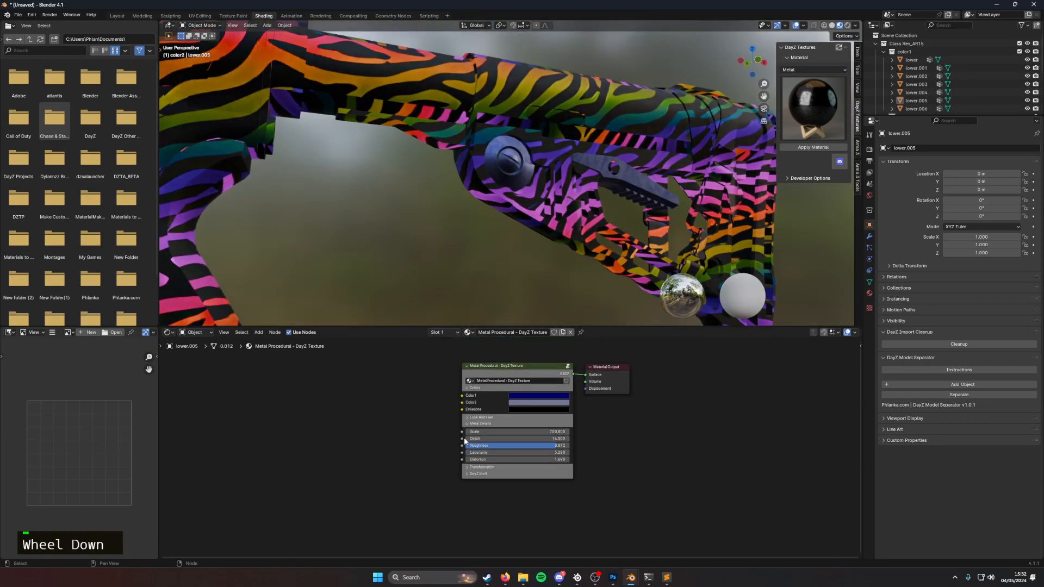
{"action": "left_click", "coordinate": [466, 423]}
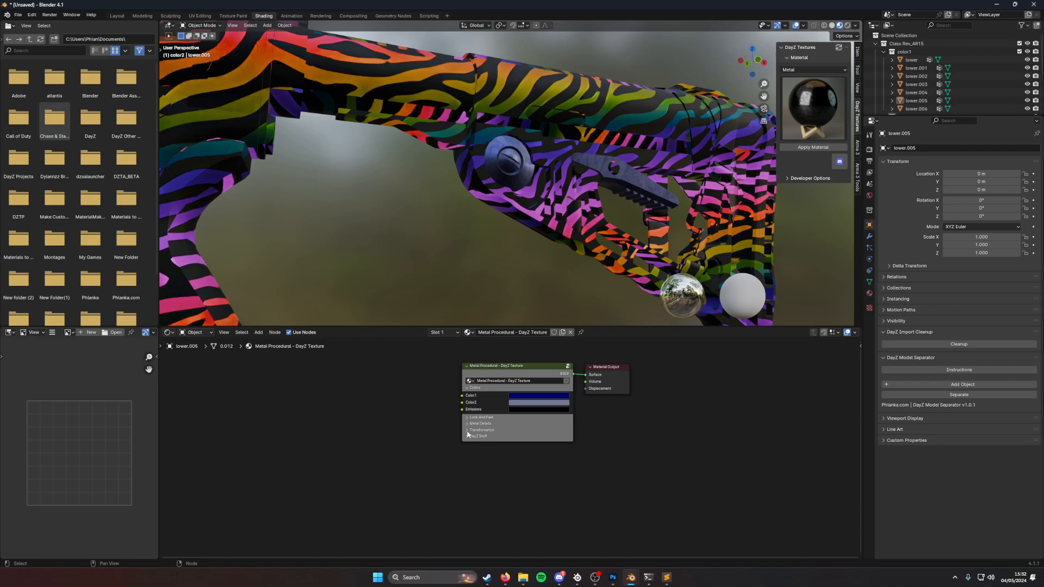
{"action": "left_click", "coordinate": [466, 430]}
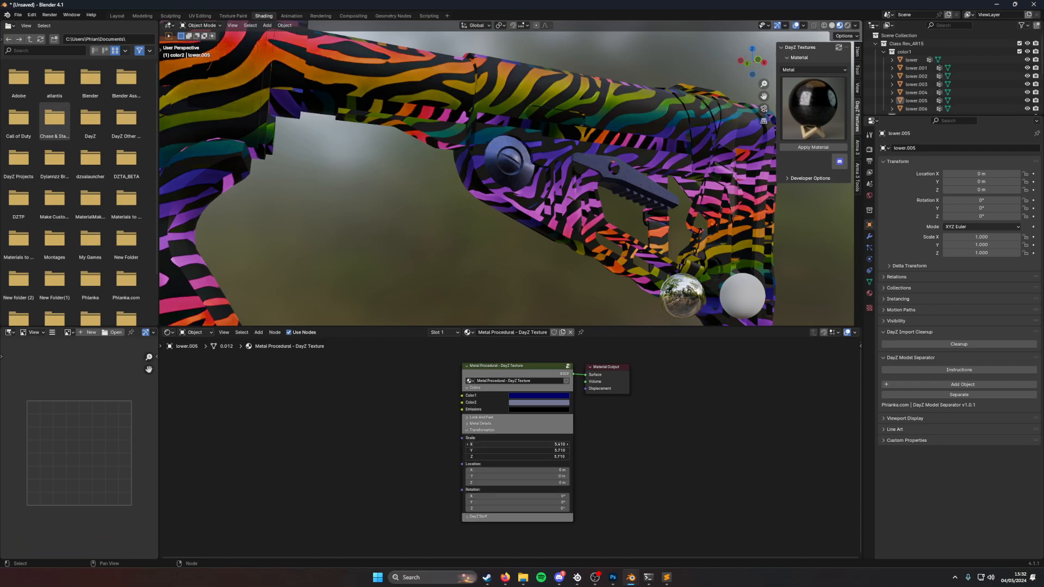
{"action": "scroll", "coordinate": [520, 230], "scroll_direction": "up", "scroll_amount": 5}
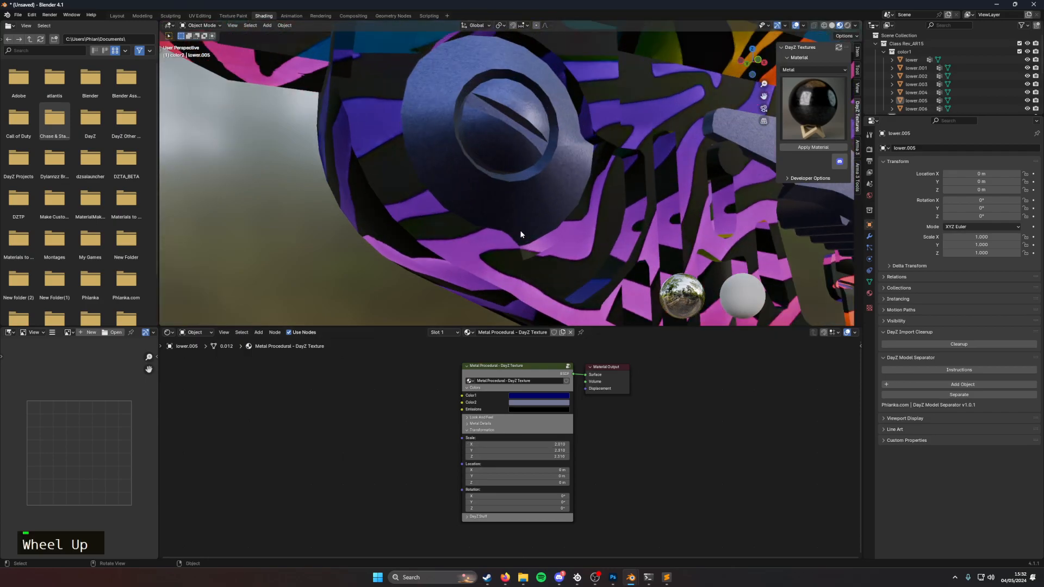
{"action": "scroll", "coordinate": [520, 230], "scroll_direction": "down", "scroll_amount": 2}
{"action": "scroll", "coordinate": [520, 230], "scroll_direction": "down", "scroll_amount": 1}
Step: Select the lower.003 strap mesh and apply the Carbon Fiber V2 material from the Fabric category
{"action": "middle_click_drag", "start_coordinate": [519, 231], "coordinate": [411, 141]}
{"action": "left_click", "coordinate": [411, 141]}
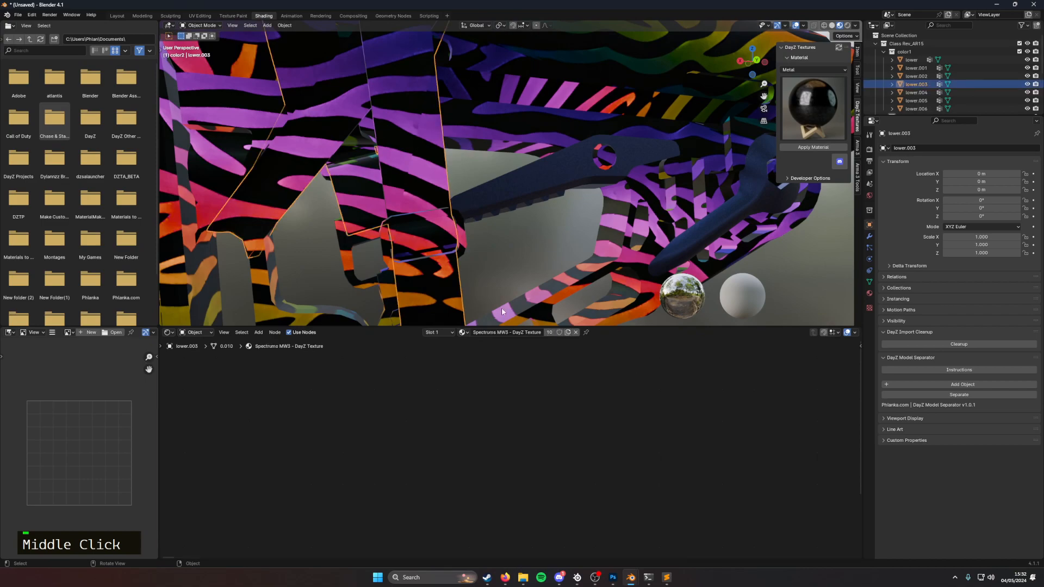
{"action": "double_click", "coordinate": [831, 69]}
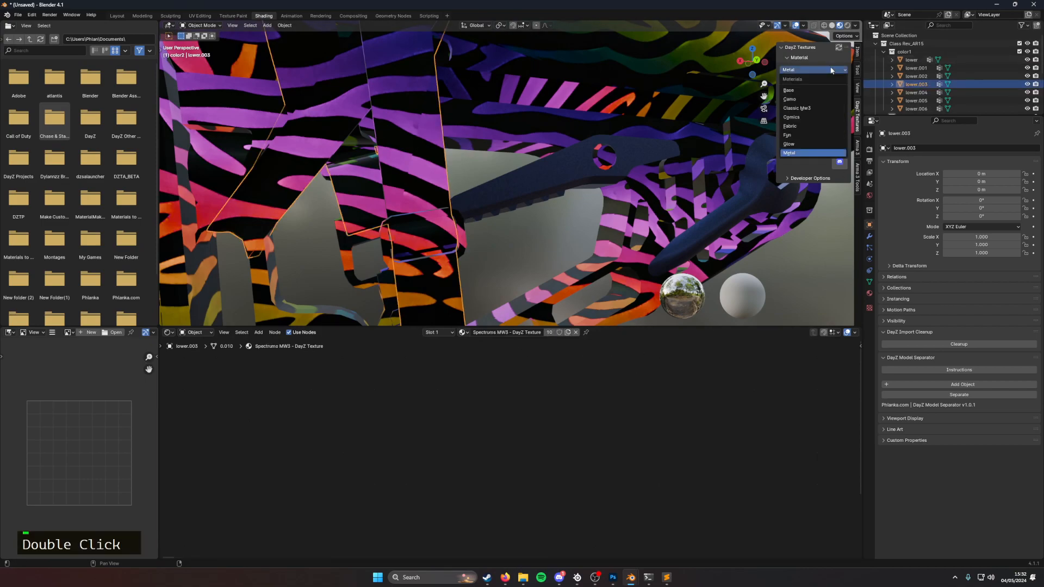
{"action": "left_click", "coordinate": [813, 101]}
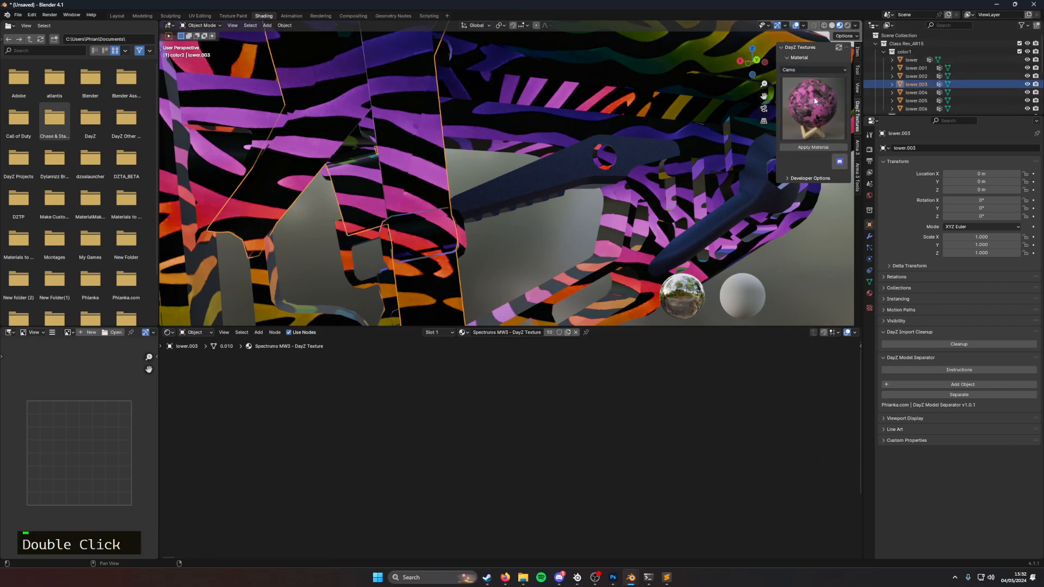
{"action": "left_click", "coordinate": [814, 70]}
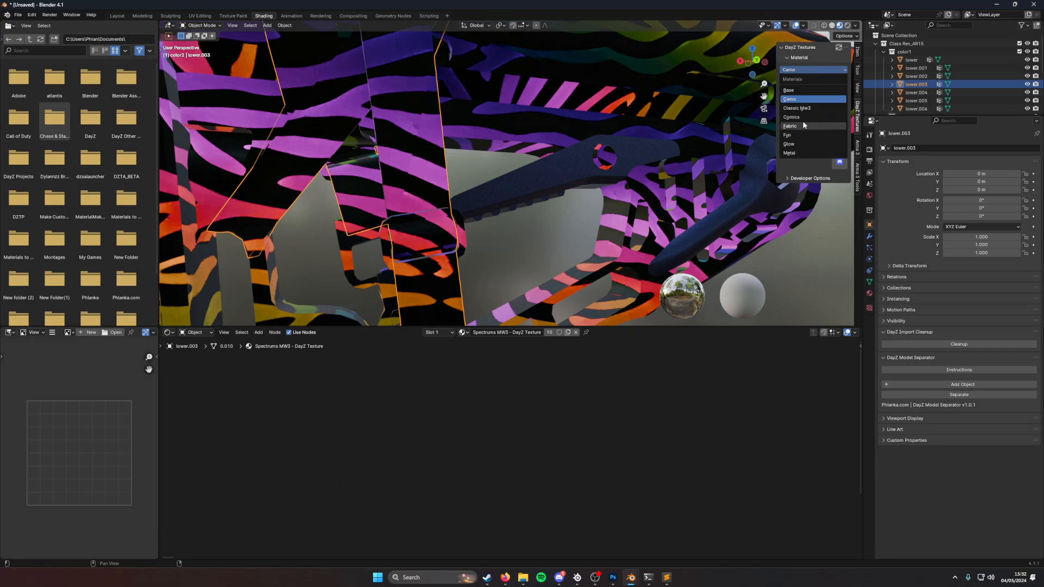
{"action": "left_click", "coordinate": [802, 125]}
{"action": "left_click", "coordinate": [814, 148]}
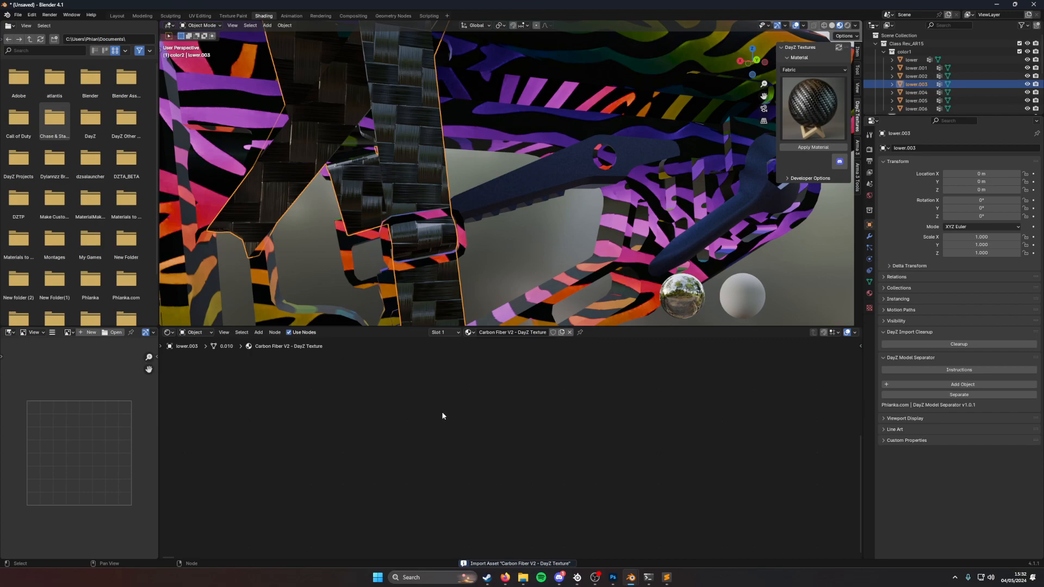
Step: Frame the Carbon Fiber V2 nodes, set the texture scale to 30.08 on all axes and inspect the straps
{"action": "left_click", "coordinate": [223, 332]}
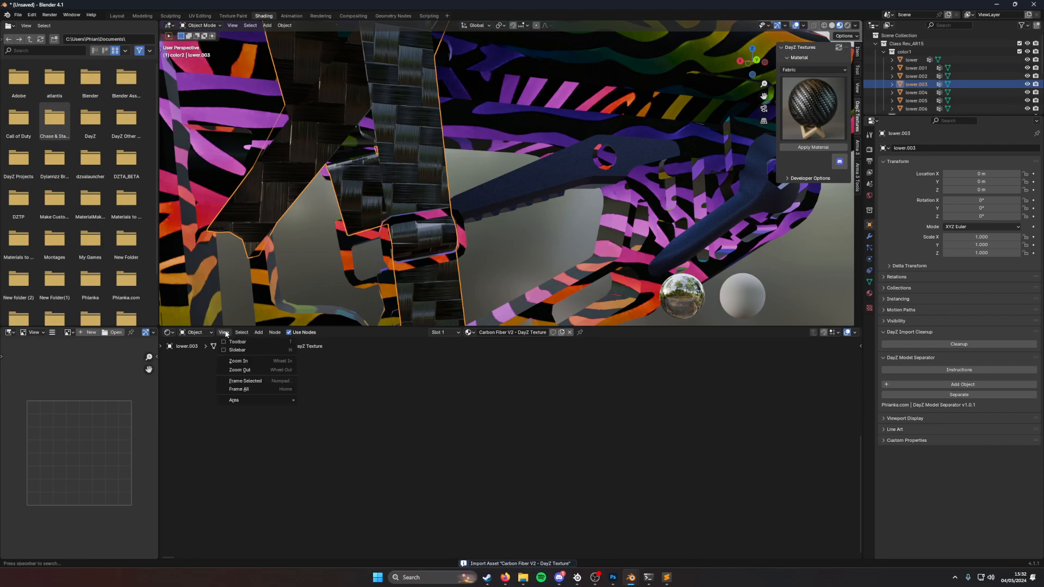
{"action": "left_click", "coordinate": [242, 389]}
{"action": "scroll", "coordinate": [381, 467], "scroll_direction": "up", "scroll_amount": 3}
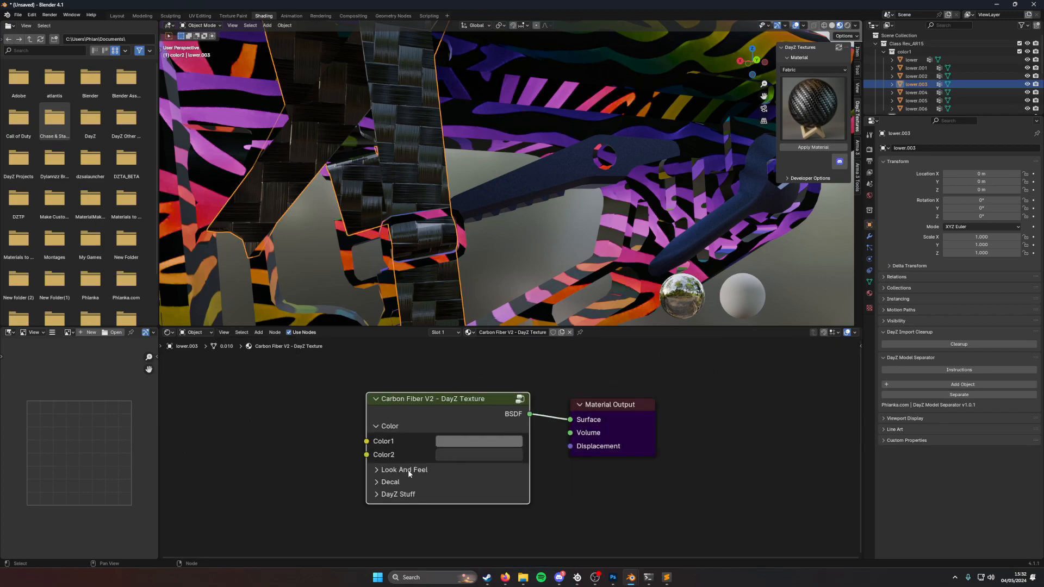
{"action": "left_click", "coordinate": [326, 478]}
{"action": "middle_click_drag", "start_coordinate": [581, 548], "coordinate": [619, 408]}
{"action": "left_click_drag", "start_coordinate": [467, 483], "coordinate": [607, 463]}
{"action": "scroll", "coordinate": [422, 273], "scroll_direction": "down", "scroll_amount": 3}
{"action": "middle_click_drag", "start_coordinate": [422, 273], "coordinate": [618, 274]}
{"action": "middle_click_drag", "start_coordinate": [605, 294], "coordinate": [417, 249]}
{"action": "scroll", "coordinate": [628, 279], "scroll_direction": "up", "scroll_amount": 5}
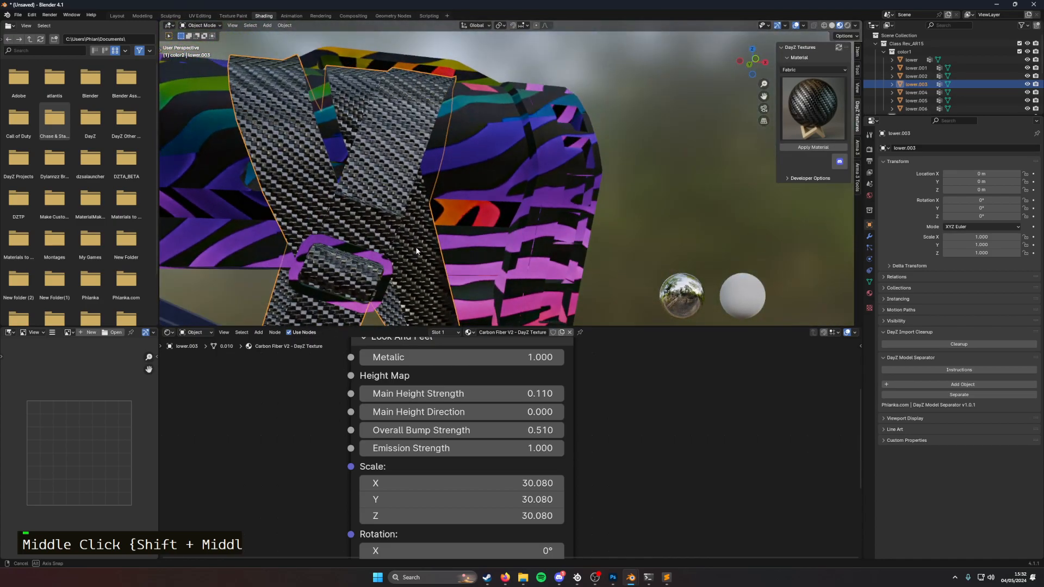
Step: Rename the lower.003 object as straps
{"action": "double_click", "coordinate": [916, 84]}
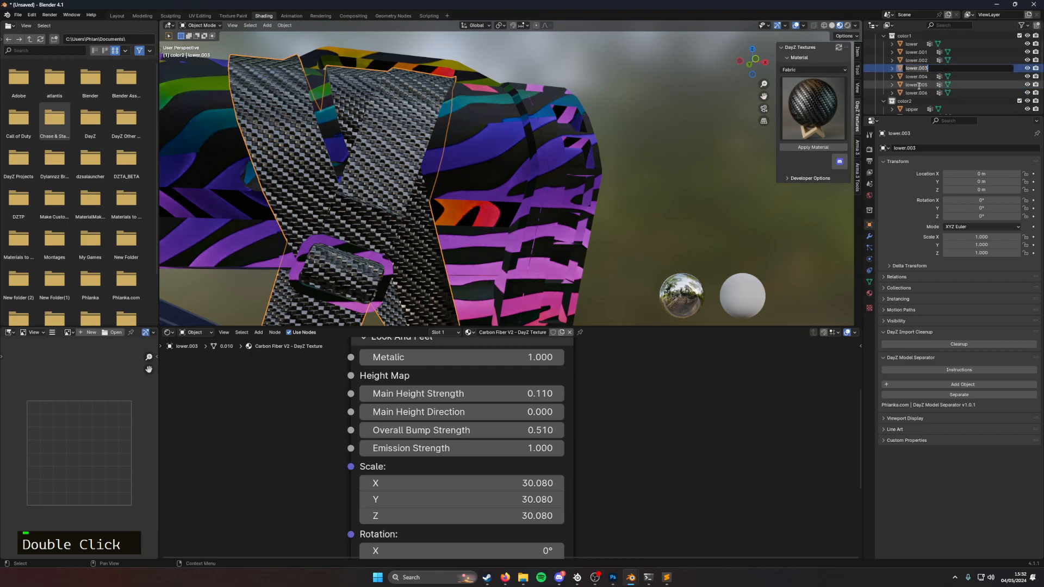
{"action": "type", "text": "straps"}
{"action": "key", "text": "Return"}
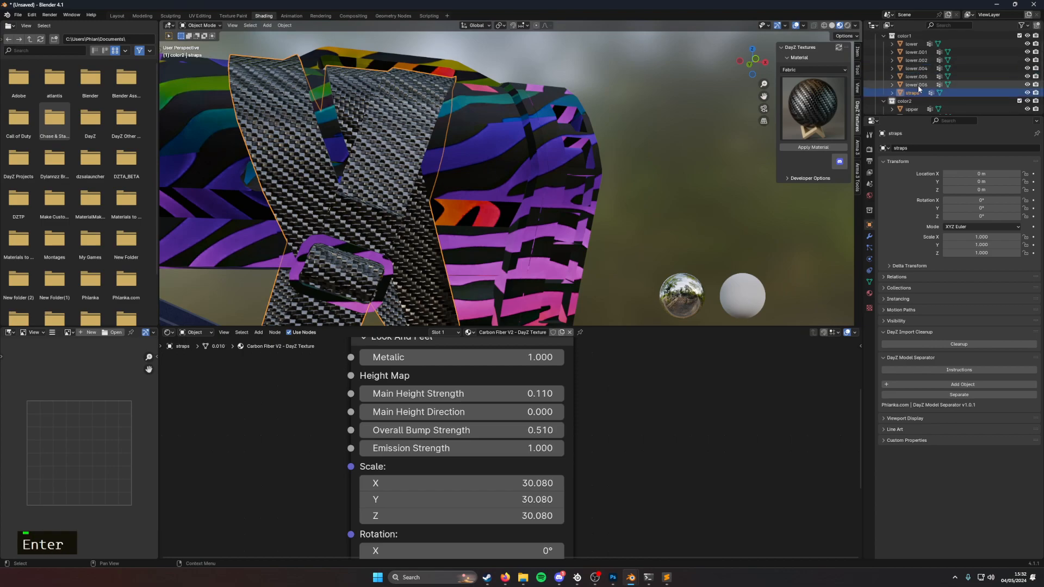
Step: Show the UV Maps of the straps mesh and enlarge the list to fit more entries
{"action": "left_click", "coordinate": [868, 281]}
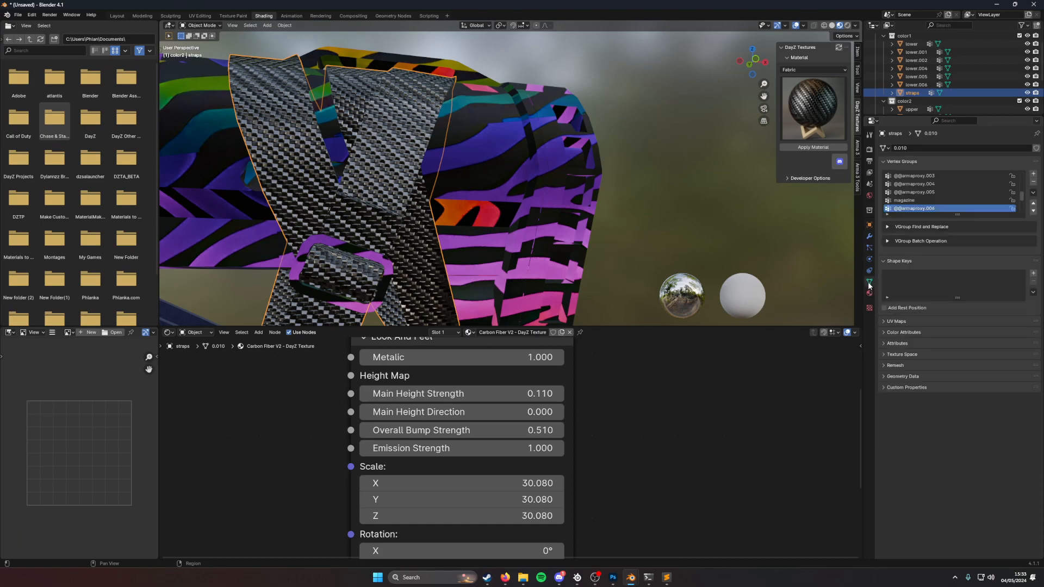
{"action": "left_click", "coordinate": [883, 322]}
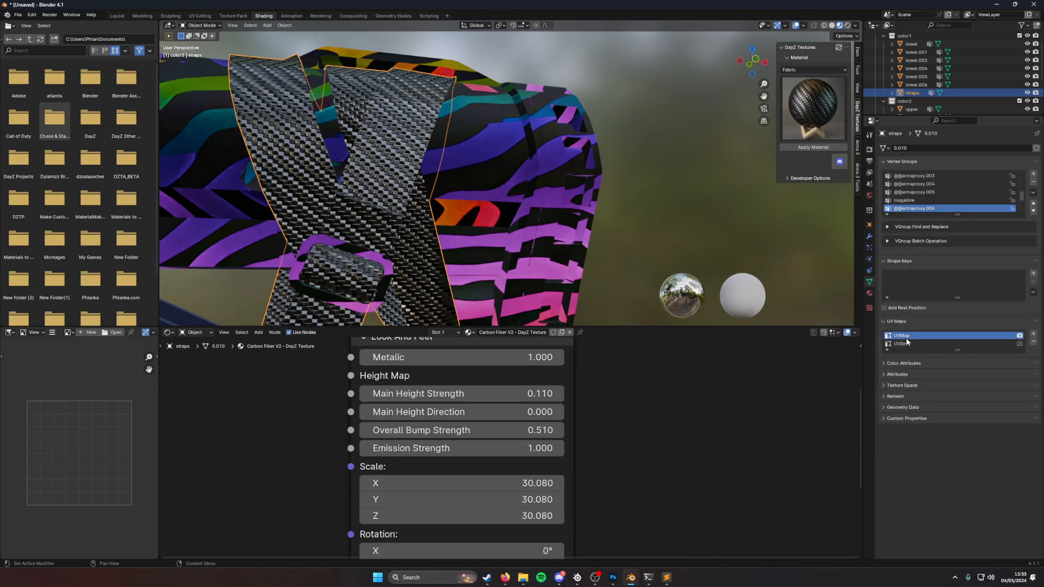
{"action": "left_click_drag", "start_coordinate": [955, 350], "coordinate": [957, 384]}
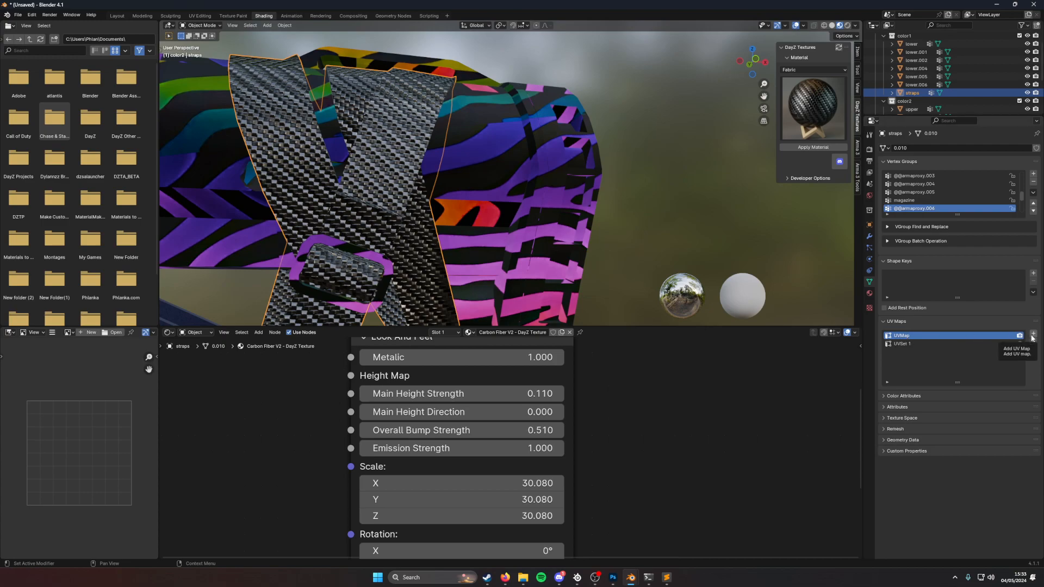
{"action": "scroll", "coordinate": [580, 425], "scroll_direction": "down", "scroll_amount": 4}
{"action": "mouse_move", "coordinate": [562, 448]}
{"action": "middle_mouse_down"}
{"action": "mouse_move", "coordinate": [565, 428]}
{"action": "mouse_move", "coordinate": [577, 459]}
{"action": "mouse_move", "coordinate": [593, 452]}
{"action": "mouse_move", "coordinate": [565, 451]}
{"action": "middle_mouse_up"}
{"action": "left_click", "coordinate": [494, 365]}
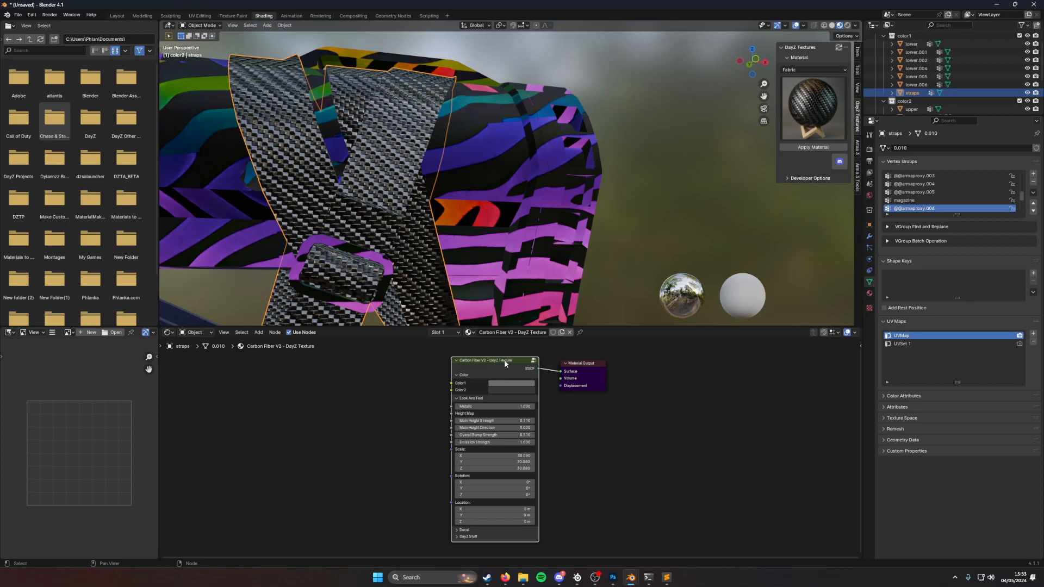
{"action": "scroll", "coordinate": [500, 360], "scroll_direction": "down", "scroll_amount": 1}
{"action": "scroll", "coordinate": [504, 360], "scroll_direction": "up", "scroll_amount": 2}
{"action": "scroll", "coordinate": [502, 386], "scroll_direction": "down", "scroll_amount": 1}
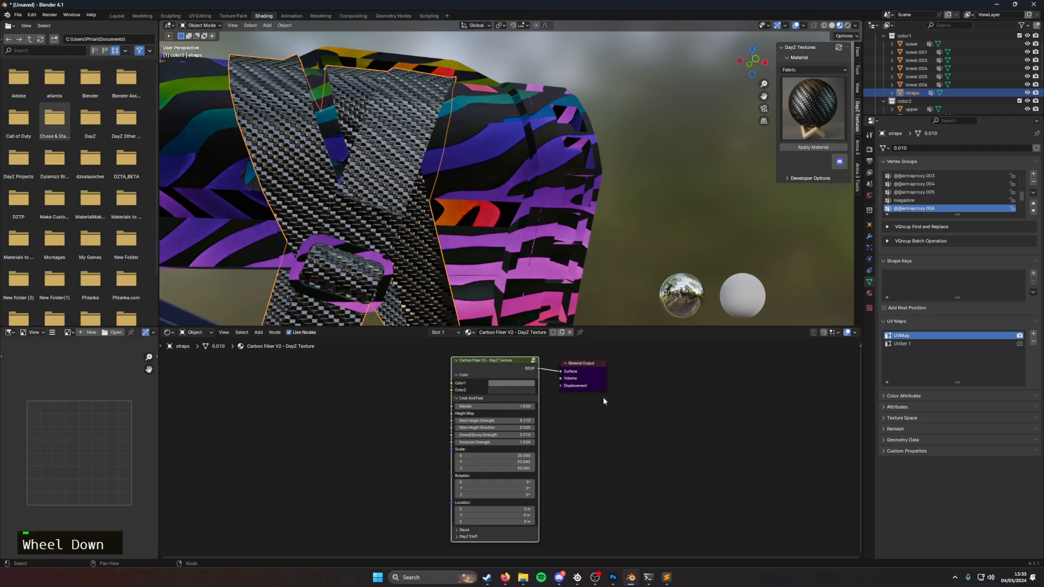
Step: Reposition the Carbon Fiber V2 node and rotate the straps' texture to X -0.72°, Y -15.8° and Z -1°
{"action": "left_click_drag", "start_coordinate": [492, 362], "coordinate": [490, 357]}
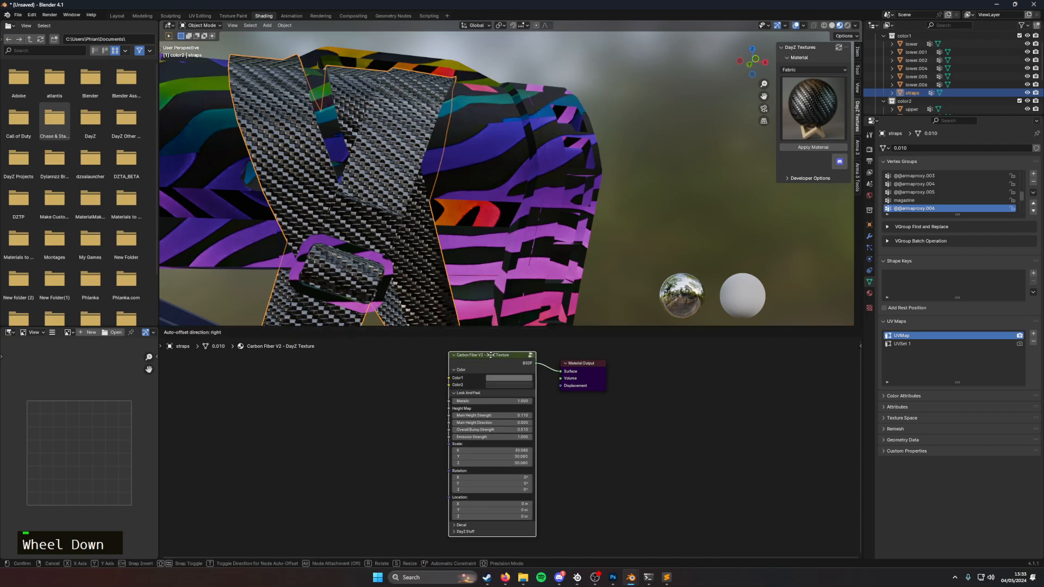
{"action": "scroll", "coordinate": [356, 204], "scroll_direction": "up", "scroll_amount": 1}
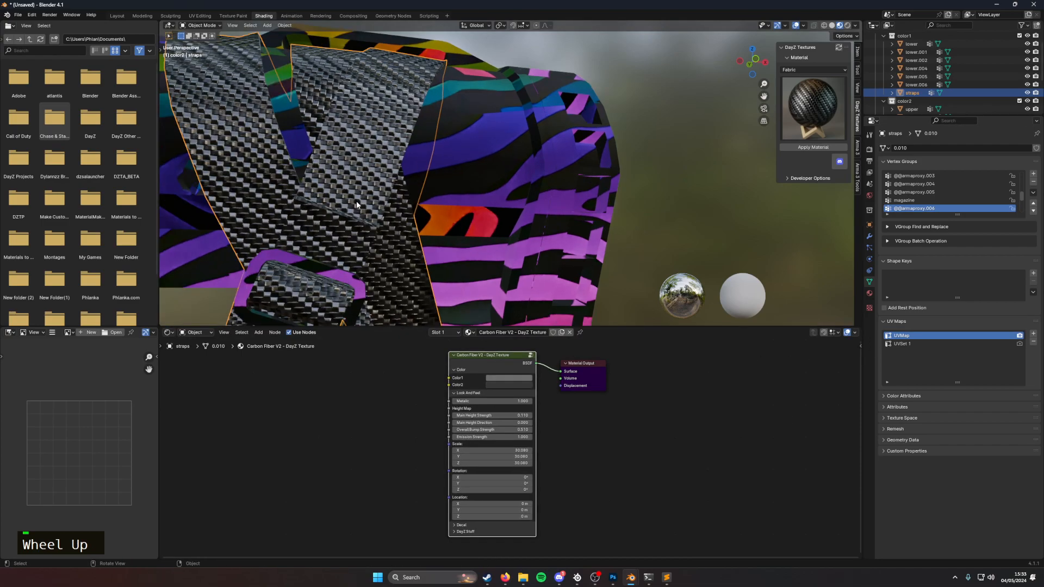
{"action": "left_click_drag", "start_coordinate": [487, 481], "coordinate": [471, 483], "text": "shift"}
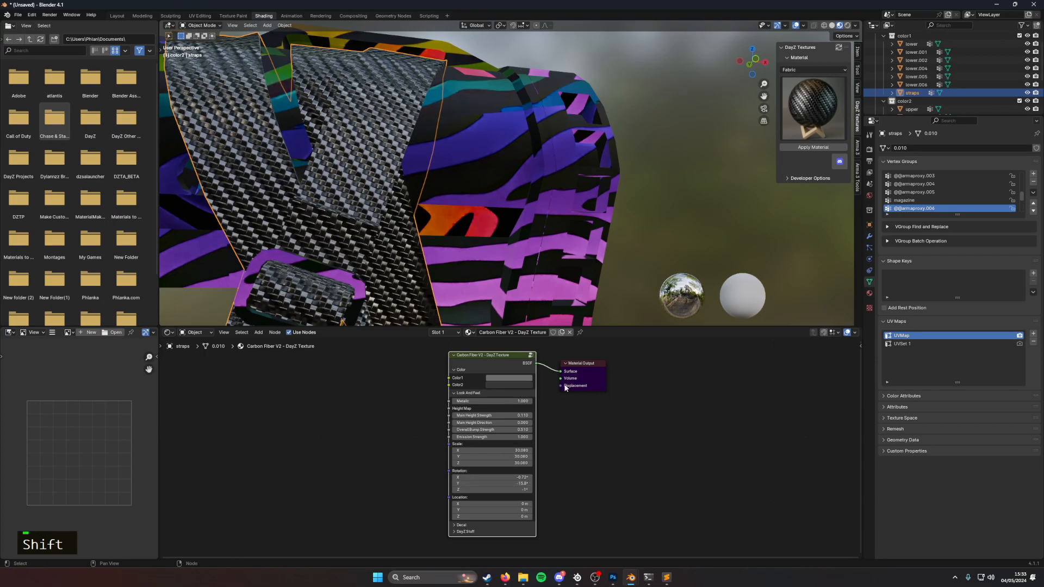
Step: Set the Metallic value of the straps' Carbon Fiber V2 material to 0
{"action": "scroll", "coordinate": [368, 263], "scroll_direction": "down", "scroll_amount": 2}
{"action": "middle_click_drag", "start_coordinate": [367, 263], "coordinate": [460, 240]}
{"action": "scroll", "coordinate": [409, 308], "scroll_direction": "down", "scroll_amount": 6}
{"action": "left_click_drag", "start_coordinate": [498, 401], "coordinate": [462, 401]}
Step: Set the straps' Color1 to deep blue, Color2 to muted slate blue and Emission Strength to 0
{"action": "left_click", "coordinate": [506, 378]}
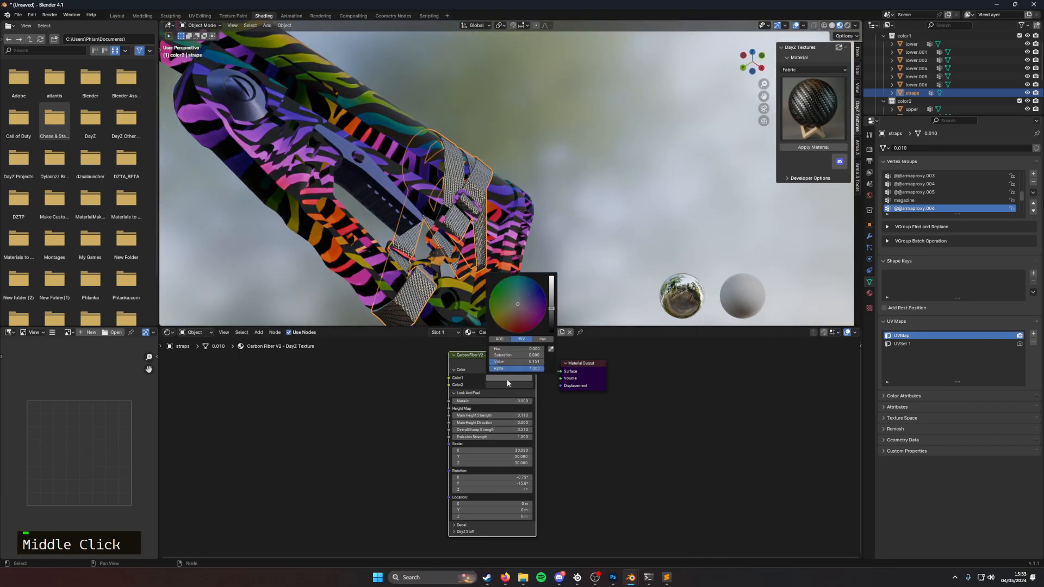
{"action": "left_click_drag", "start_coordinate": [535, 308], "coordinate": [552, 281]}
{"action": "middle_click_drag", "start_coordinate": [578, 211], "coordinate": [483, 318]}
{"action": "left_click", "coordinate": [501, 380]}
{"action": "mouse_move", "coordinate": [551, 281]}
{"action": "left_mouse_down"}
{"action": "mouse_move", "coordinate": [551, 307]}
{"action": "mouse_move", "coordinate": [524, 302]}
{"action": "mouse_move", "coordinate": [551, 296]}
{"action": "mouse_move", "coordinate": [551, 316]}
{"action": "mouse_move", "coordinate": [538, 293]}
{"action": "mouse_move", "coordinate": [537, 308]}
{"action": "mouse_move", "coordinate": [523, 305]}
{"action": "left_mouse_up"}
{"action": "double_click", "coordinate": [526, 385]}
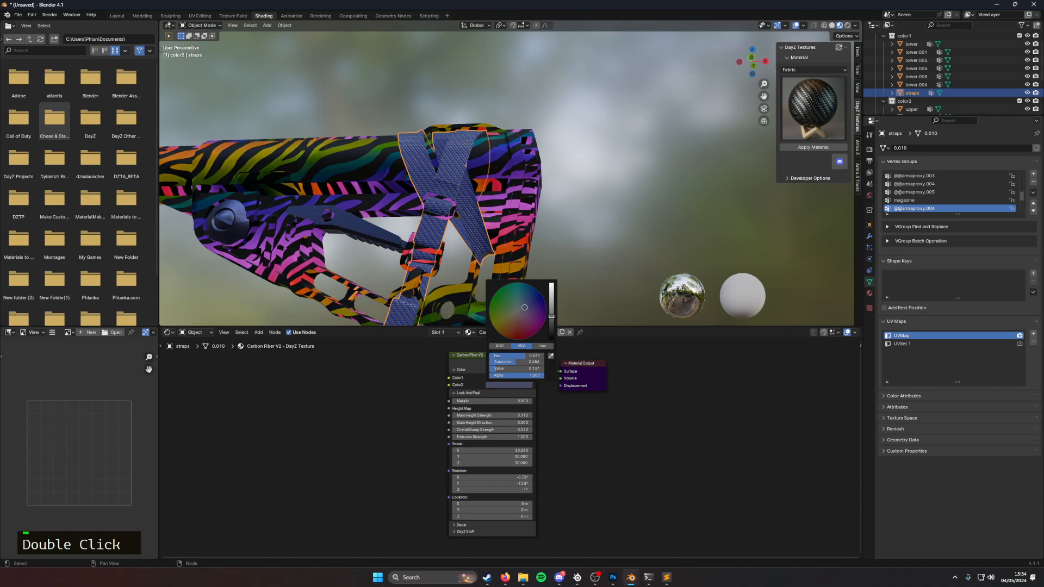
{"action": "scroll", "coordinate": [453, 244], "scroll_direction": "up", "scroll_amount": 3}
{"action": "middle_click_drag", "start_coordinate": [376, 250], "coordinate": [468, 283], "text": "shift"}
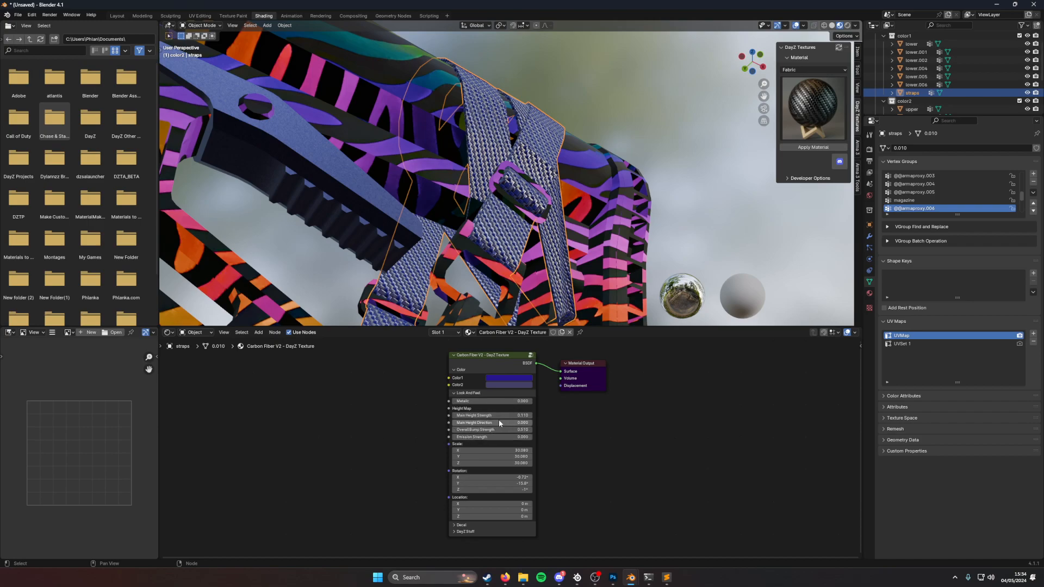
Step: Examine the image texture nodes inside the Carbon Fiber V2 node group, return to the material level and inspect the blue straps
{"action": "scroll", "coordinate": [500, 426], "scroll_direction": "up", "scroll_amount": 3}
{"action": "scroll", "coordinate": [491, 452], "scroll_direction": "down", "scroll_amount": 2}
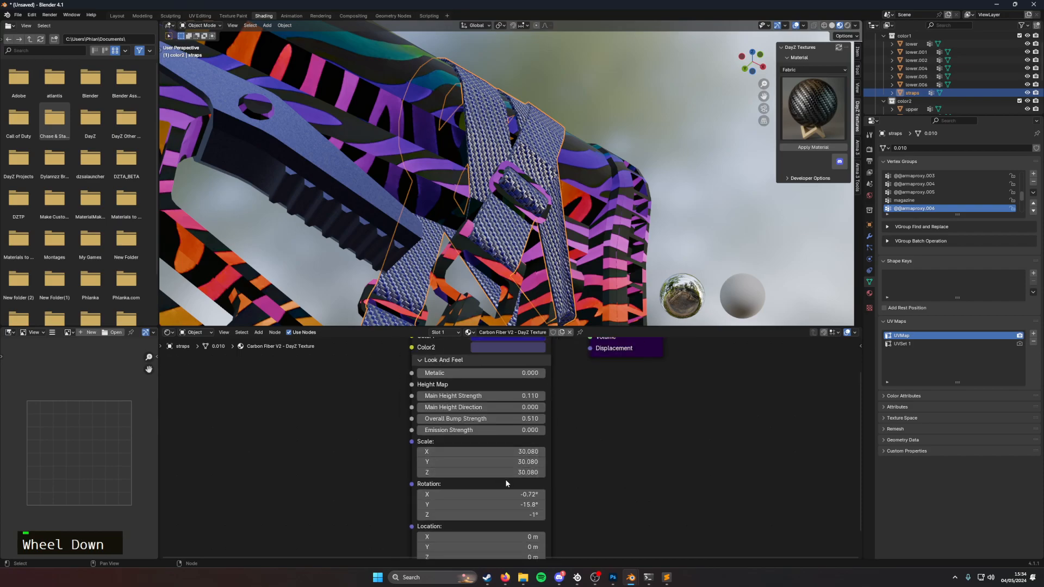
{"action": "middle_click_drag", "start_coordinate": [496, 461], "coordinate": [494, 468]}
{"action": "key", "text": "Tab"}
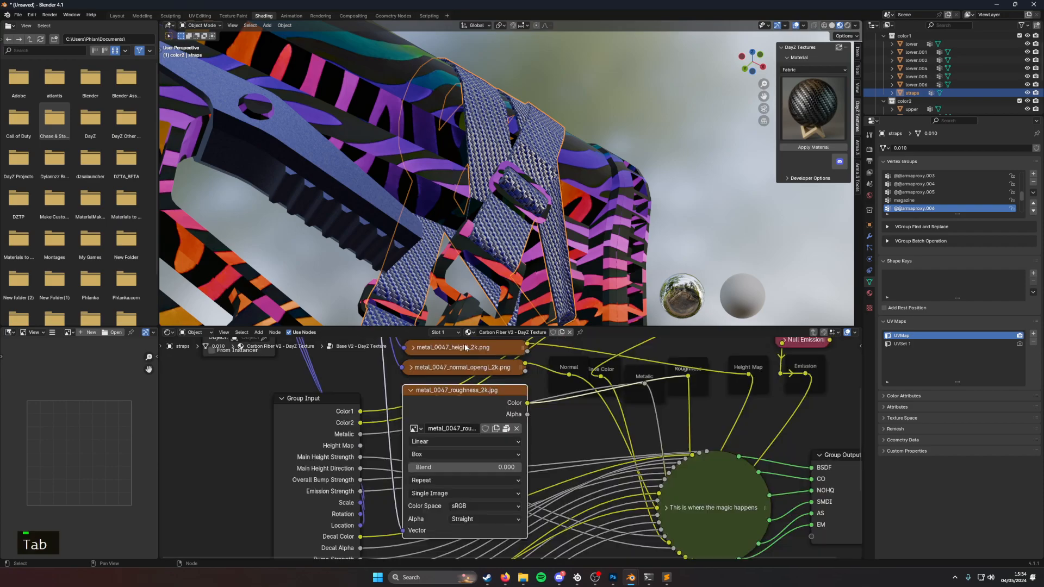
{"action": "scroll", "coordinate": [468, 419], "scroll_direction": "down", "scroll_amount": 2}
{"action": "middle_click_drag", "start_coordinate": [468, 419], "coordinate": [471, 461]}
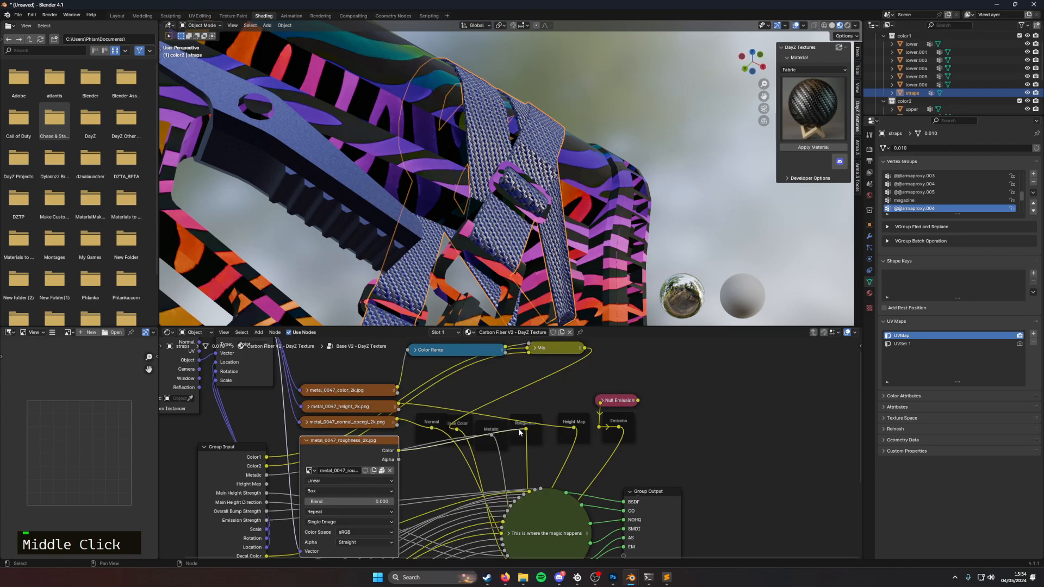
{"action": "left_click_drag", "start_coordinate": [354, 442], "coordinate": [353, 437]}
{"action": "scroll", "coordinate": [363, 439], "scroll_direction": "down", "scroll_amount": 2}
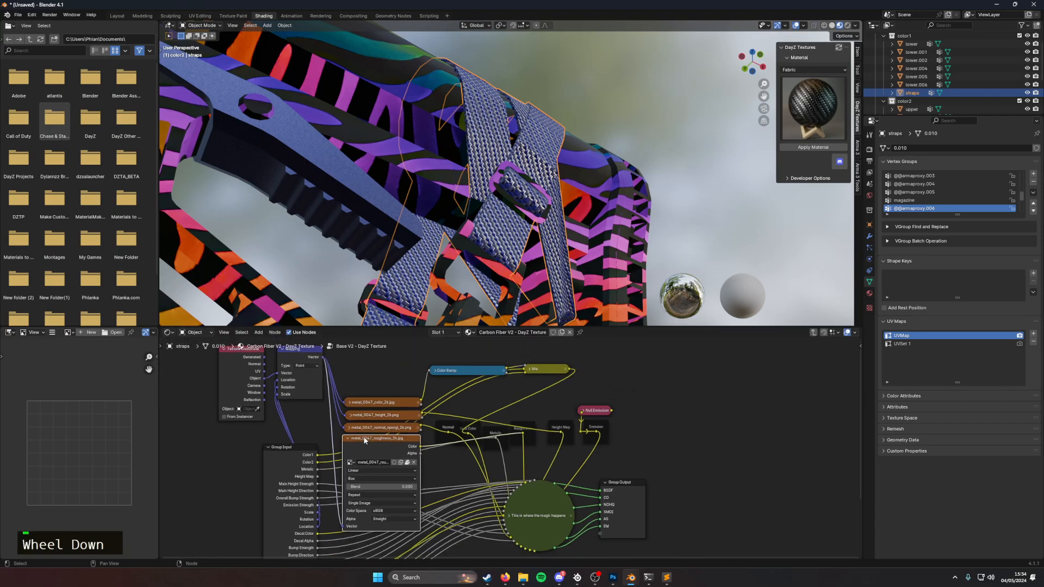
{"action": "scroll", "coordinate": [364, 440], "scroll_direction": "down", "scroll_amount": 1}
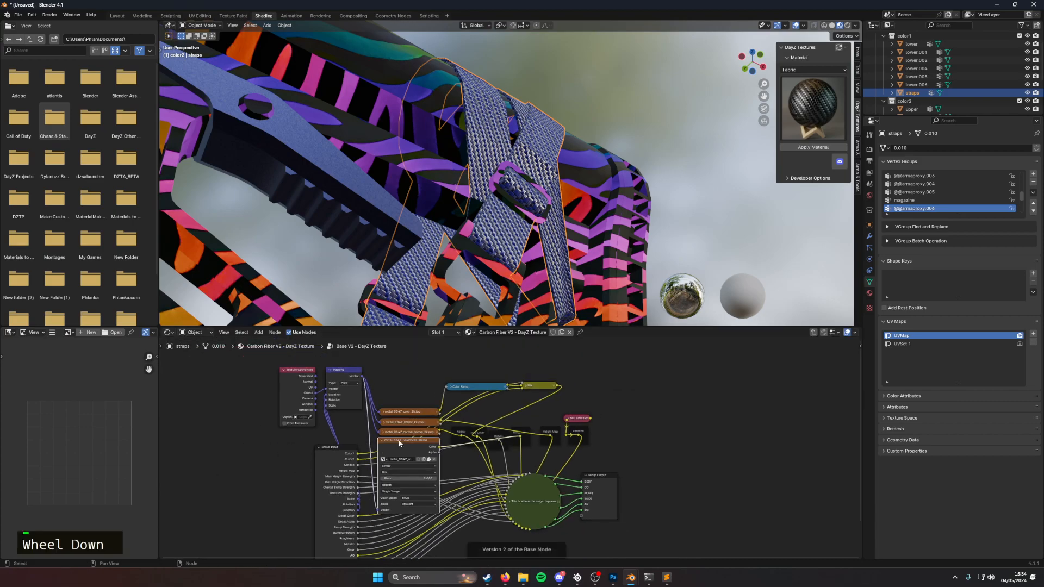
{"action": "left_click", "coordinate": [813, 333]}
{"action": "middle_click_drag", "start_coordinate": [505, 248], "coordinate": [423, 178]}
{"action": "scroll", "coordinate": [432, 239], "scroll_direction": "up", "scroll_amount": 5}
{"action": "scroll", "coordinate": [423, 178], "scroll_direction": "down", "scroll_amount": 4}
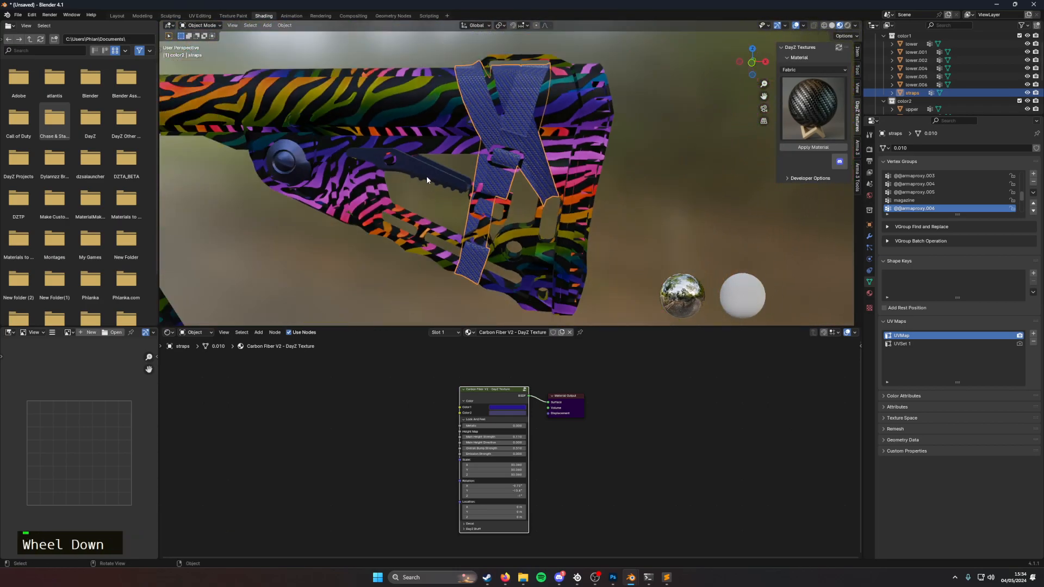
Step: Select the lower.006 butt pad and apply the Star Stickers material from the Glow category
{"action": "double_click", "coordinate": [549, 222]}
{"action": "middle_click_drag", "start_coordinate": [549, 222], "coordinate": [823, 92]}
{"action": "left_click", "coordinate": [824, 70]}
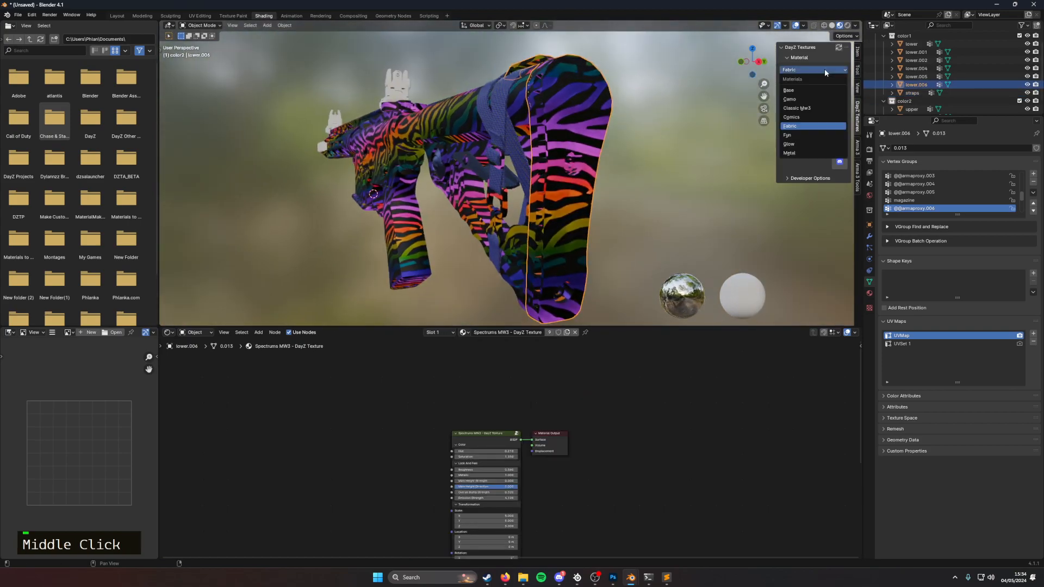
{"action": "left_click", "coordinate": [817, 136]}
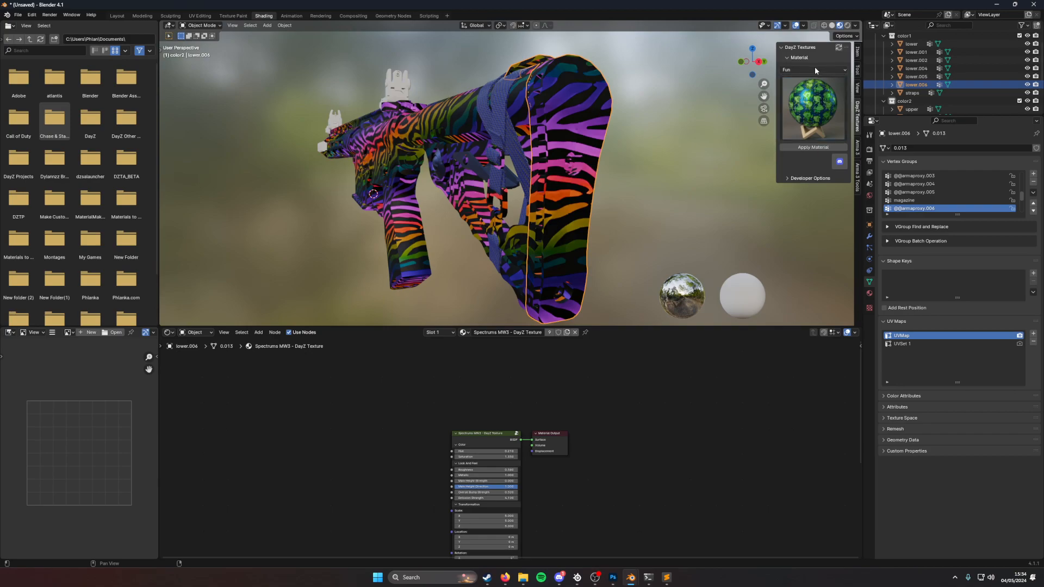
{"action": "double_click", "coordinate": [814, 69]}
{"action": "left_click", "coordinate": [808, 144]}
{"action": "left_click", "coordinate": [815, 117]}
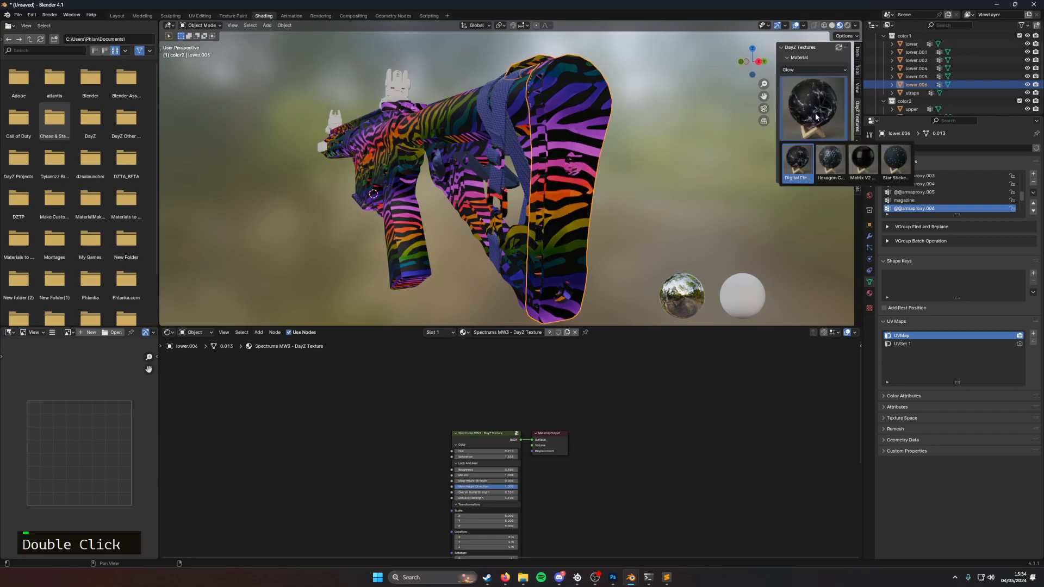
{"action": "left_click", "coordinate": [902, 159]}
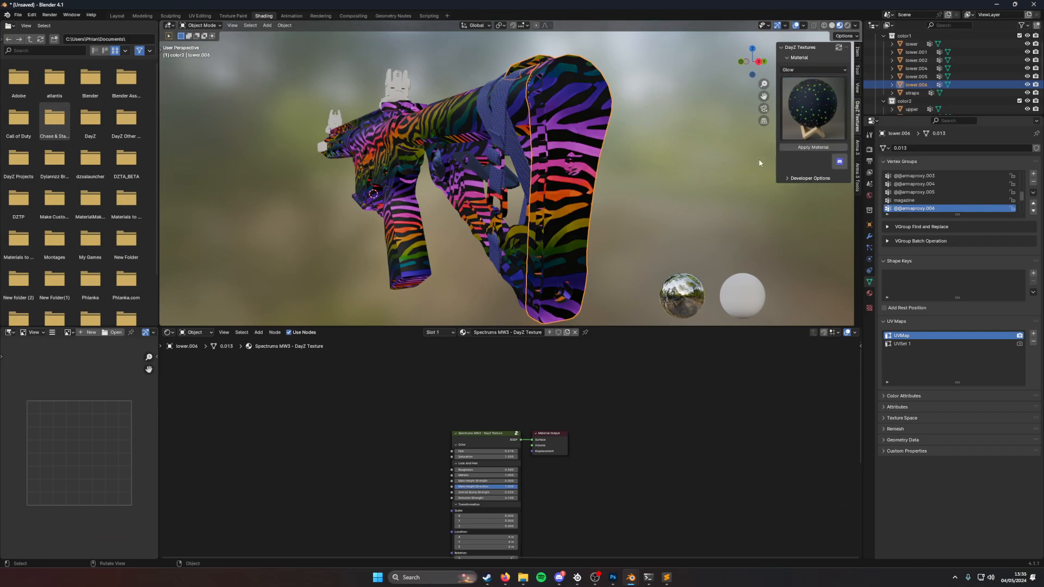
{"action": "left_click", "coordinate": [814, 148]}
Step: Set the Stars color of the butt pad's material to blue and increase the texture scale under Transformation
{"action": "left_click", "coordinate": [509, 435]}
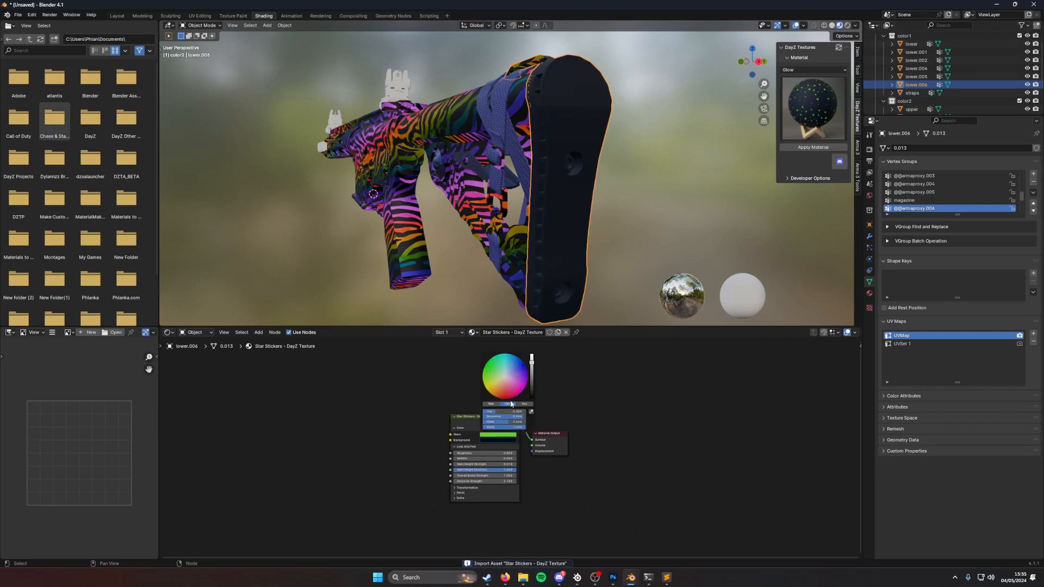
{"action": "left_click_drag", "start_coordinate": [513, 370], "coordinate": [517, 366]}
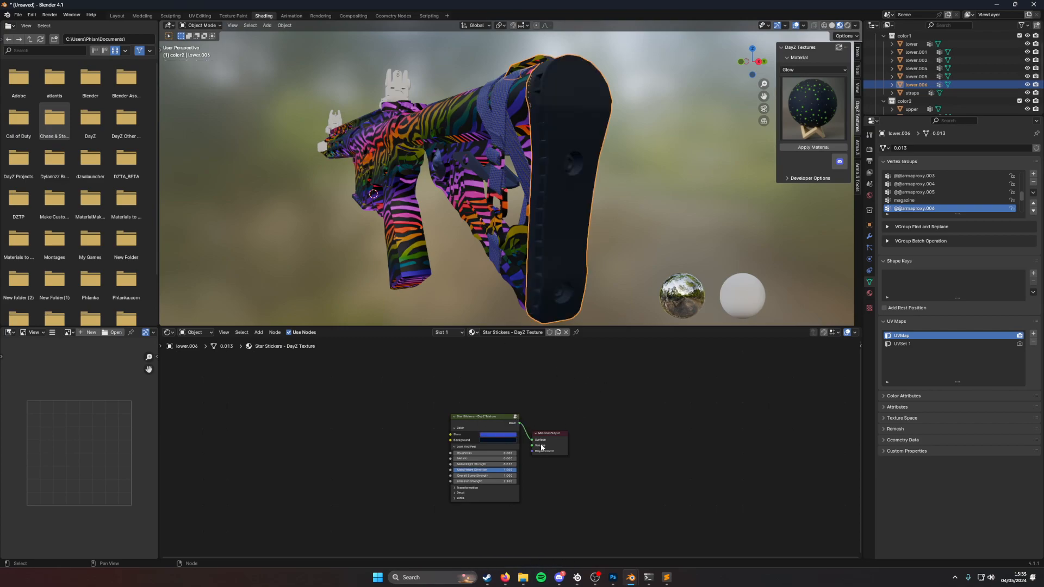
{"action": "scroll", "coordinate": [526, 429], "scroll_direction": "up", "scroll_amount": 6}
{"action": "middle_click_drag", "start_coordinate": [527, 429], "coordinate": [593, 363]}
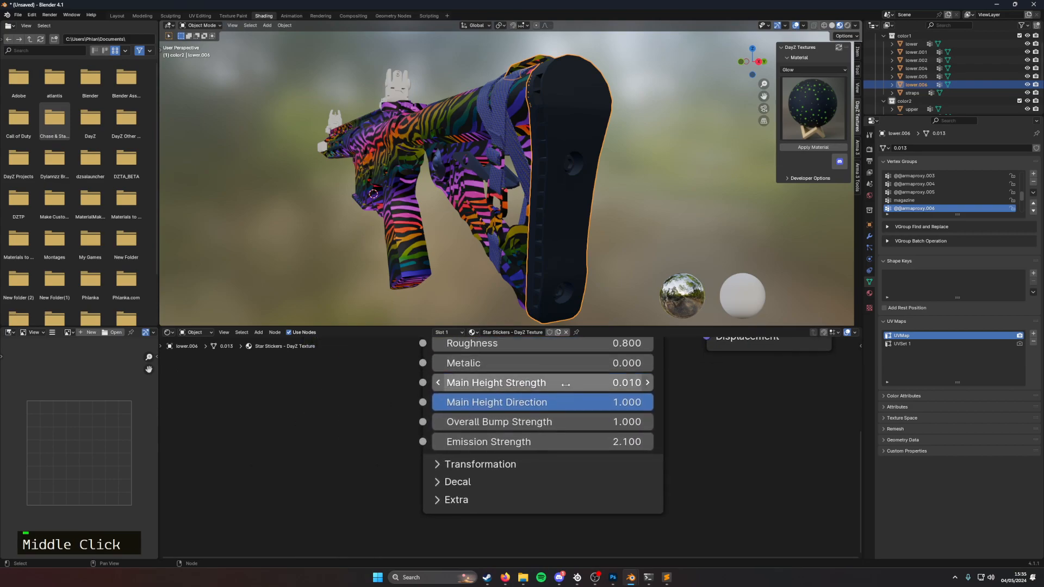
{"action": "left_click", "coordinate": [446, 465]}
{"action": "left_click_drag", "start_coordinate": [580, 504], "coordinate": [653, 522]}
{"action": "middle_click_drag", "start_coordinate": [679, 255], "coordinate": [522, 305]}
{"action": "scroll", "coordinate": [620, 439], "scroll_direction": "down", "scroll_amount": 3}
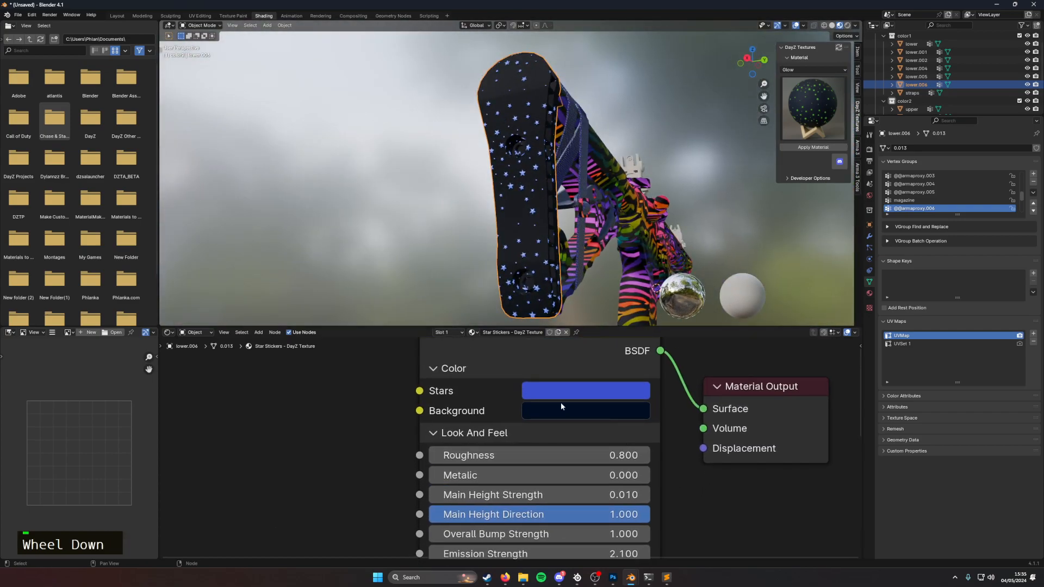
Step: Set the butt pad's Background color to purple with hue 0.738, saturation 0.904 and value 0.253
{"action": "left_click", "coordinate": [588, 410]}
{"action": "mouse_move", "coordinate": [640, 206]}
{"action": "left_mouse_down"}
{"action": "mouse_move", "coordinate": [656, 191]}
{"action": "mouse_move", "coordinate": [596, 234]}
{"action": "mouse_move", "coordinate": [646, 218]}
{"action": "mouse_move", "coordinate": [702, 177]}
{"action": "mouse_move", "coordinate": [702, 201]}
{"action": "mouse_move", "coordinate": [666, 195]}
{"action": "mouse_move", "coordinate": [644, 213]}
{"action": "left_mouse_up"}
{"action": "middle_click_drag", "start_coordinate": [686, 227], "coordinate": [144, 247]}
{"action": "scroll", "coordinate": [282, 252], "scroll_direction": "down", "scroll_amount": 2}
{"action": "middle_click_drag", "start_coordinate": [282, 252], "coordinate": [414, 298]}
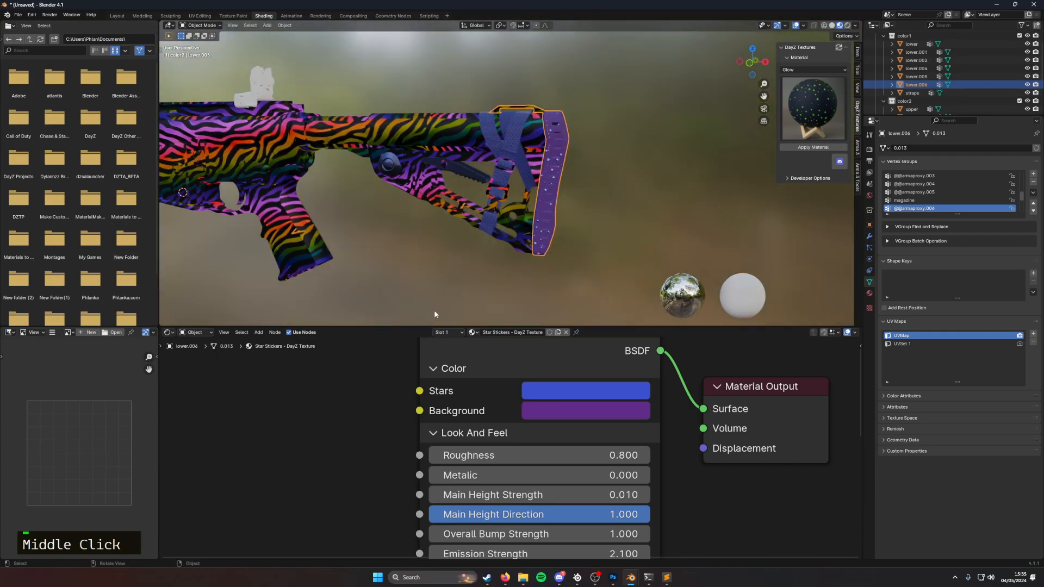
Step: Sample the butt pad's Background color from the stock with the eyedropper and darken it to a value of 0.092
{"action": "left_click", "coordinate": [614, 408]}
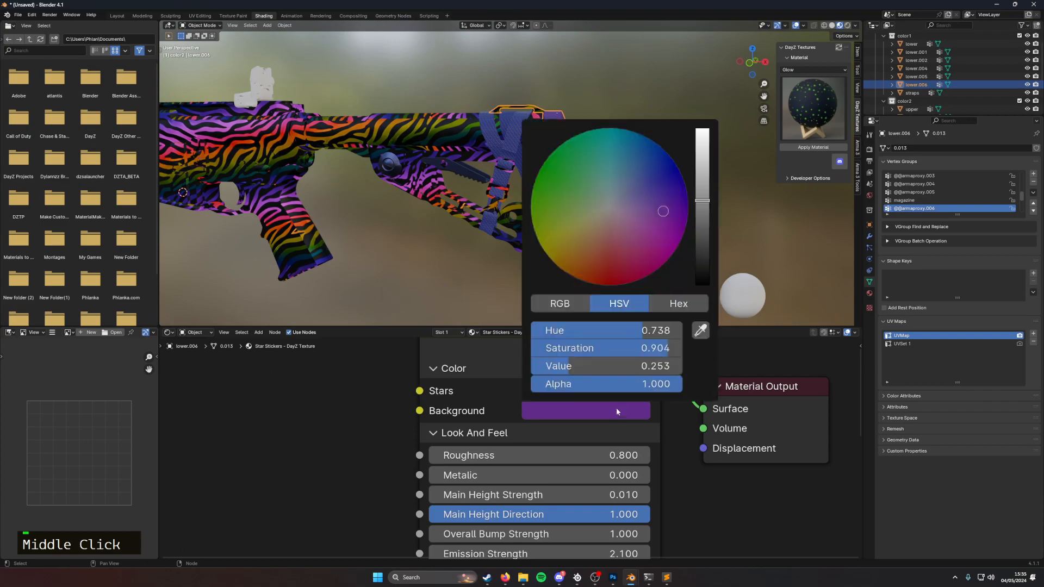
{"action": "left_click", "coordinate": [699, 340]}
{"action": "left_click", "coordinate": [478, 151]}
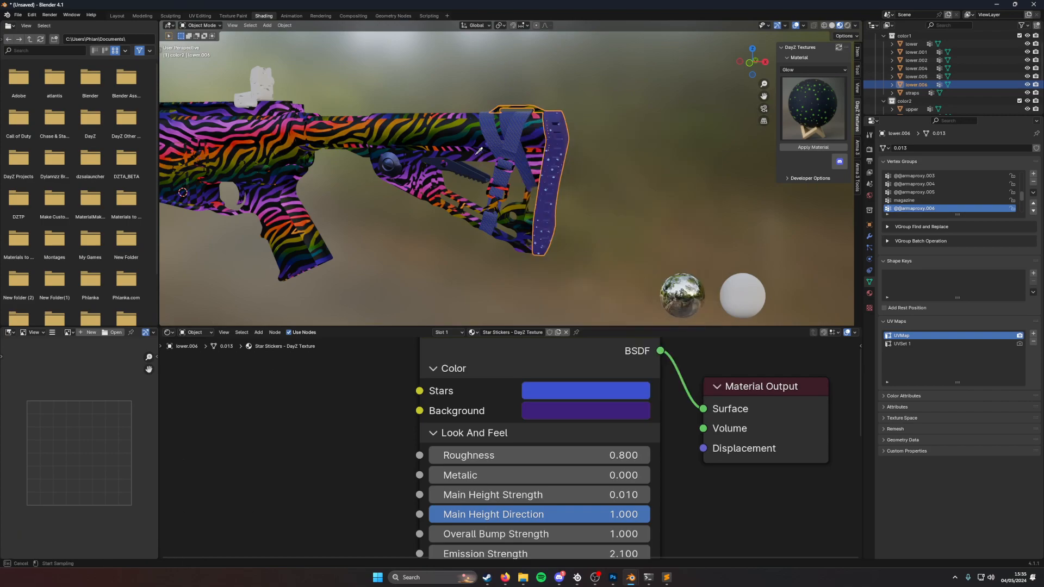
{"action": "middle_click_drag", "start_coordinate": [579, 205], "coordinate": [552, 216]}
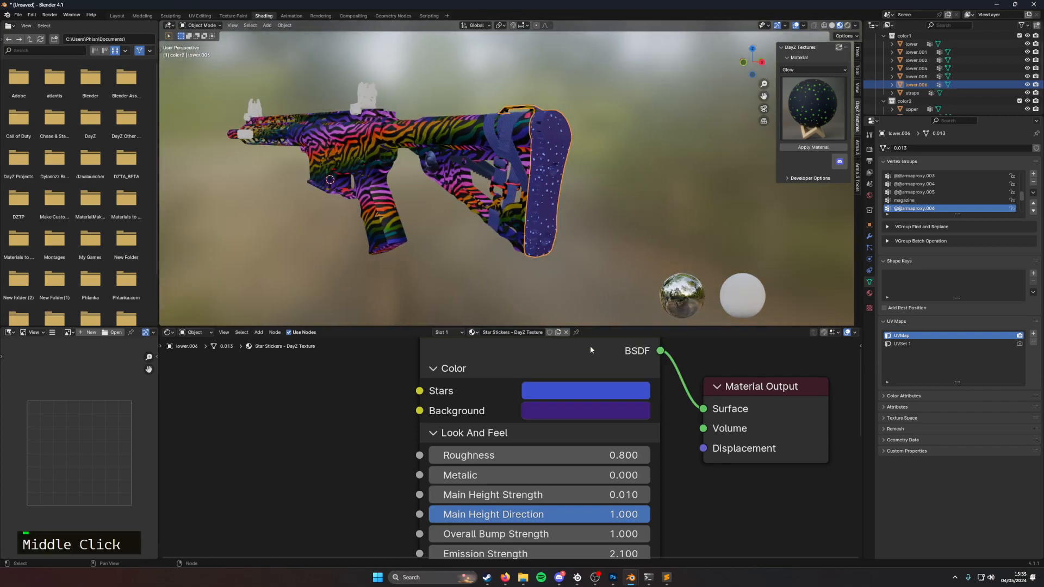
{"action": "left_click", "coordinate": [598, 412]}
{"action": "left_click_drag", "start_coordinate": [706, 214], "coordinate": [706, 220]}
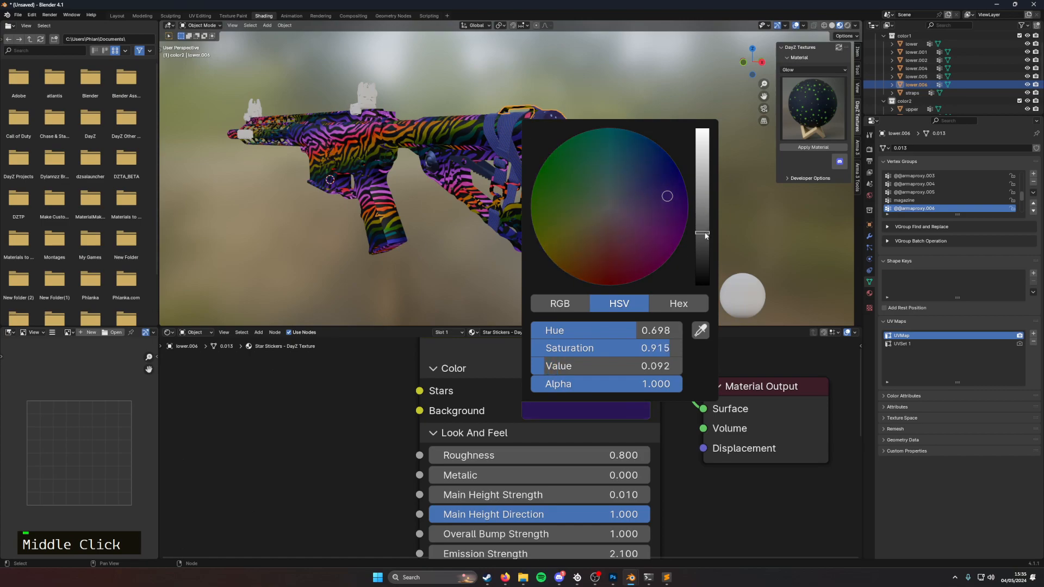
{"action": "left_click", "coordinate": [438, 228]}
{"action": "middle_click_drag", "start_coordinate": [485, 285], "coordinate": [533, 272]}
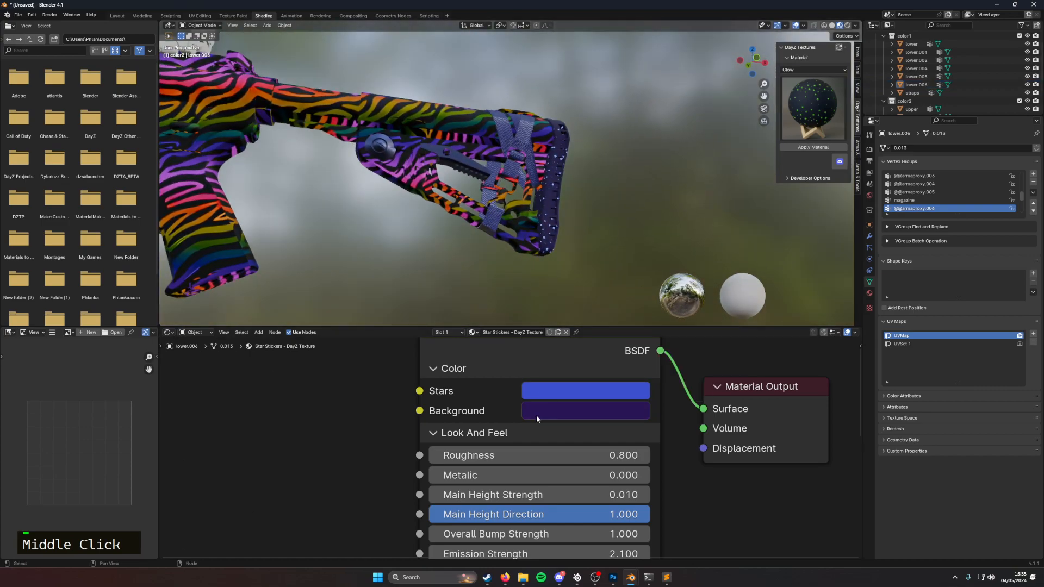
Step: Try a shiny metal finish on the butt pad with Metallic 1 and Roughness 0.3
{"action": "left_click_drag", "start_coordinate": [547, 457], "coordinate": [446, 457]}
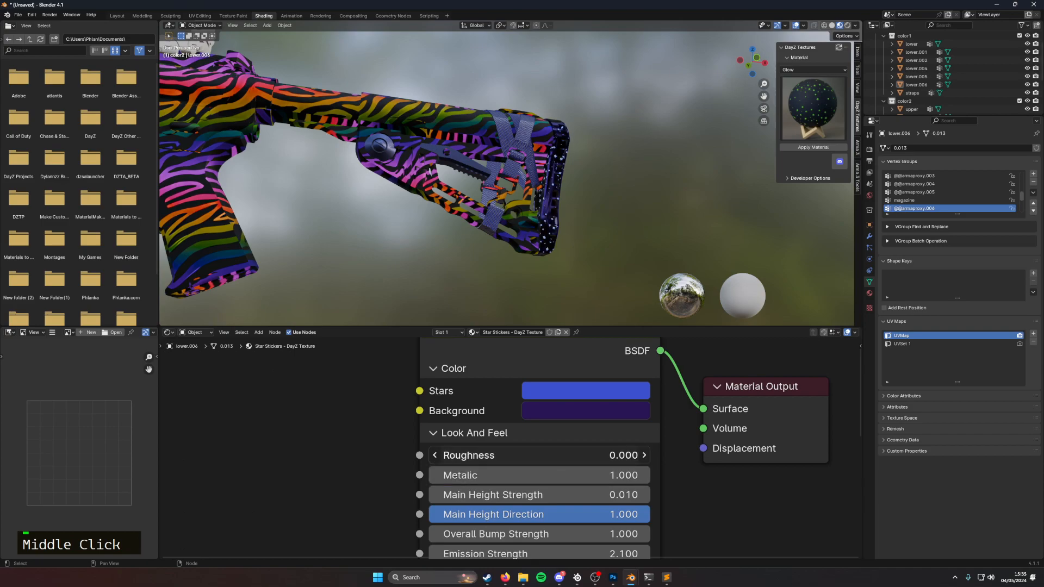
{"action": "middle_click_drag", "start_coordinate": [605, 234], "coordinate": [517, 217]}
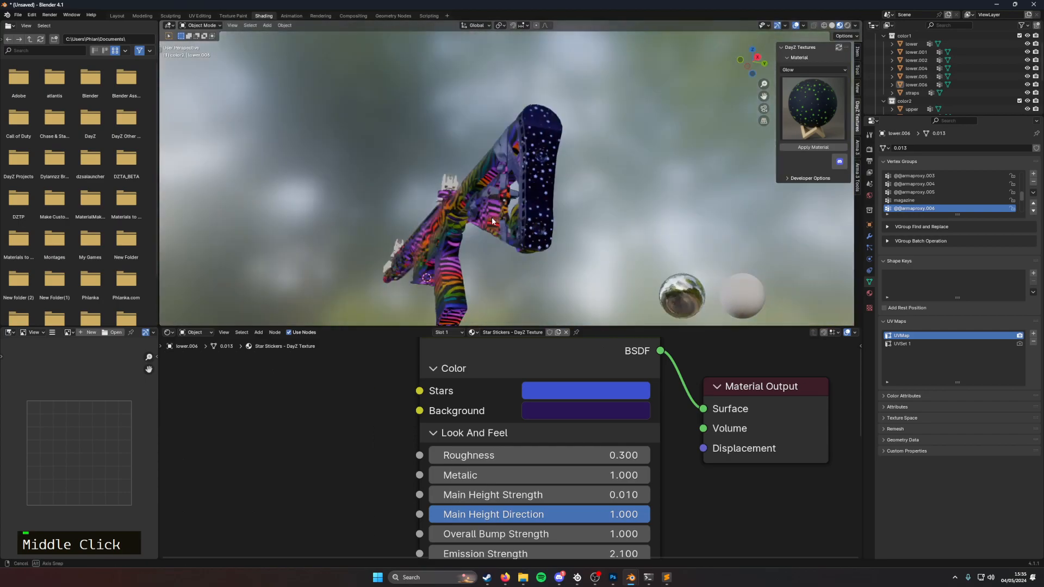
{"action": "scroll", "coordinate": [594, 212], "scroll_direction": "up", "scroll_amount": 6}
{"action": "middle_click_drag", "start_coordinate": [594, 212], "coordinate": [591, 185]}
Step: Set the butt pad's Metallic to 0 and Roughness to 0.6
{"action": "left_click_drag", "start_coordinate": [587, 475], "coordinate": [478, 475]}
{"action": "left_click_drag", "start_coordinate": [586, 455], "coordinate": [608, 456]}
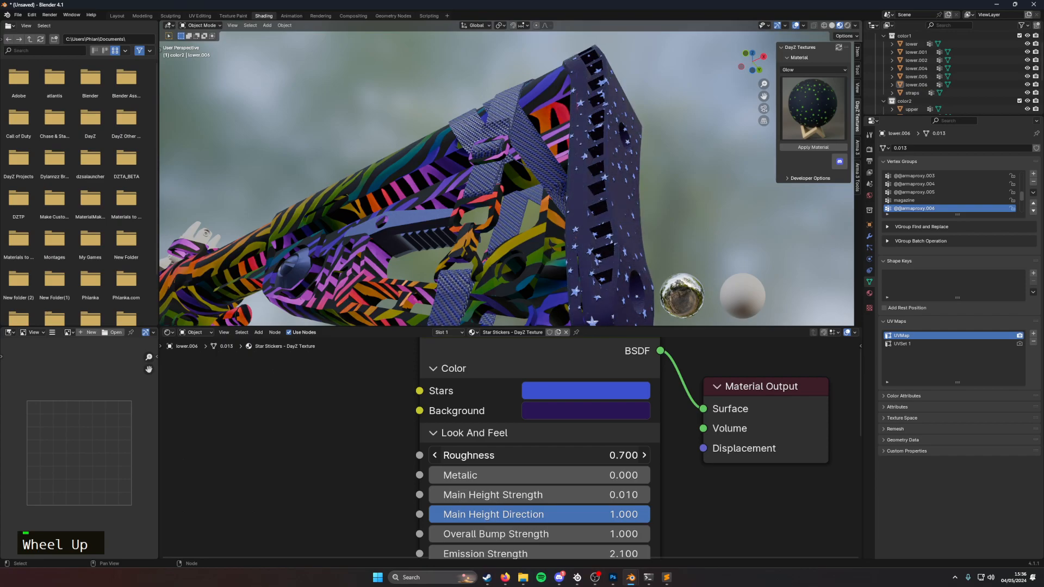
{"action": "middle_click_drag", "start_coordinate": [600, 228], "coordinate": [661, 293]}
Step: Set the saturation of the butt pad's Background color to 1 and brighten the color
{"action": "left_click", "coordinate": [620, 419]}
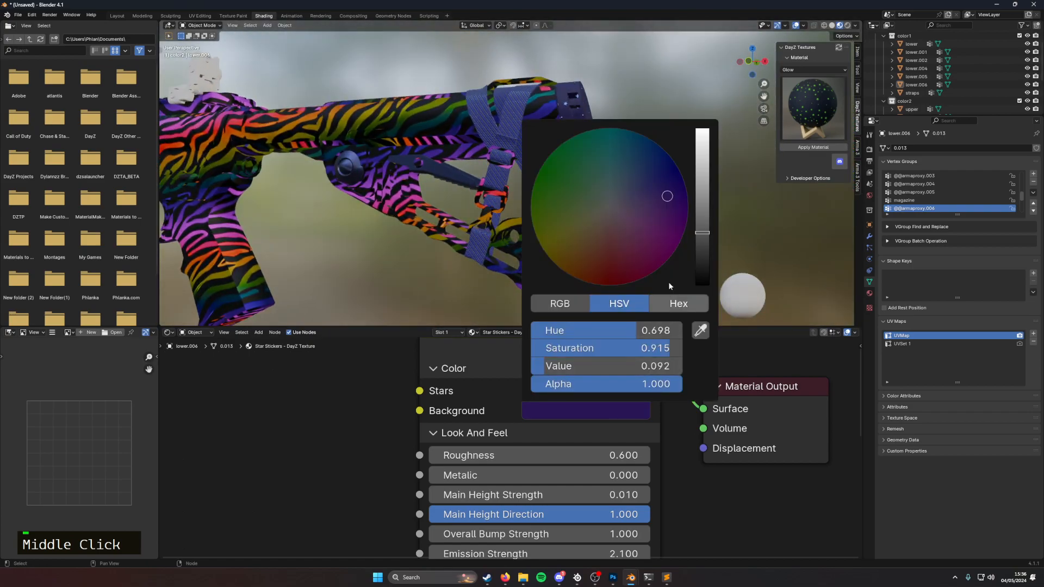
{"action": "left_click_drag", "start_coordinate": [664, 348], "coordinate": [683, 348]}
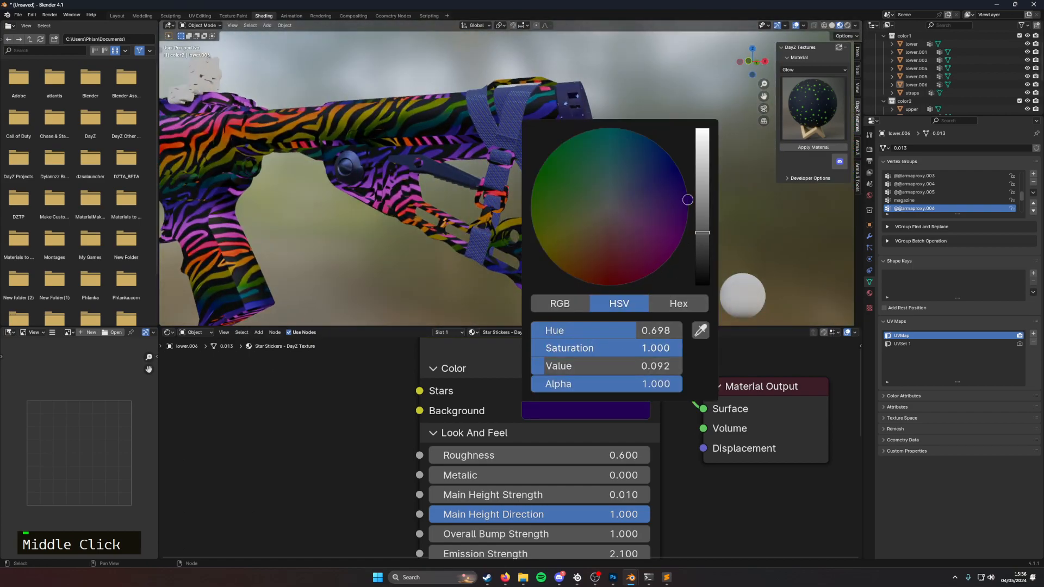
{"action": "mouse_move", "coordinate": [702, 232]}
{"action": "left_mouse_down"}
{"action": "mouse_move", "coordinate": [702, 212]}
{"action": "mouse_move", "coordinate": [681, 211]}
{"action": "left_mouse_up"}
{"action": "left_click_drag", "start_coordinate": [702, 210], "coordinate": [702, 196]}
{"action": "middle_click_drag", "start_coordinate": [619, 261], "coordinate": [460, 267]}
Step: Select the lower.002 grip, switch to the Phlanka website in the browser and list the textures in the Wood category
{"action": "left_click", "coordinate": [471, 249]}
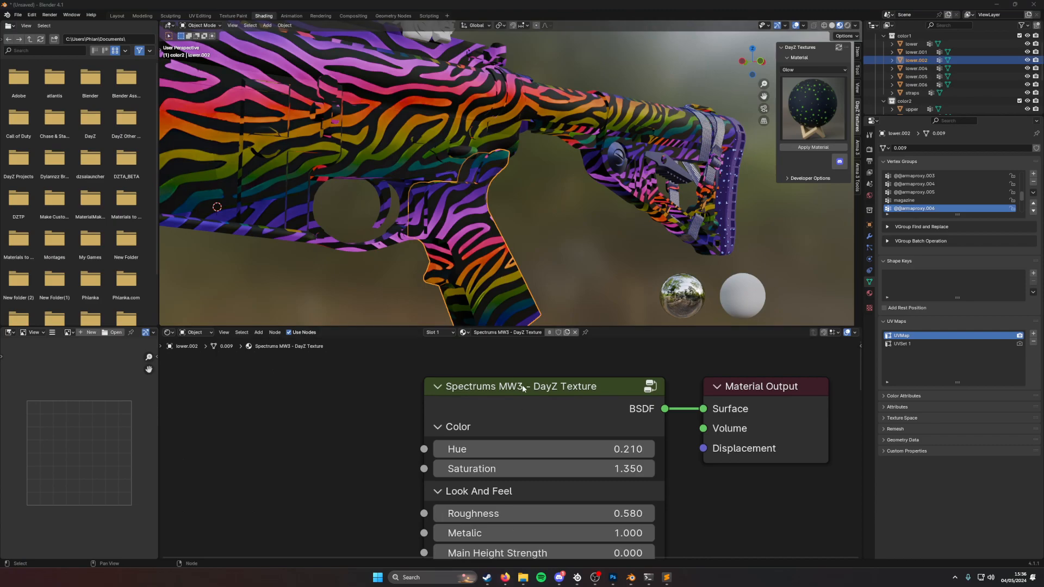
{"action": "key", "text": "alt+Tab"}
{"action": "key", "text": "F5"}
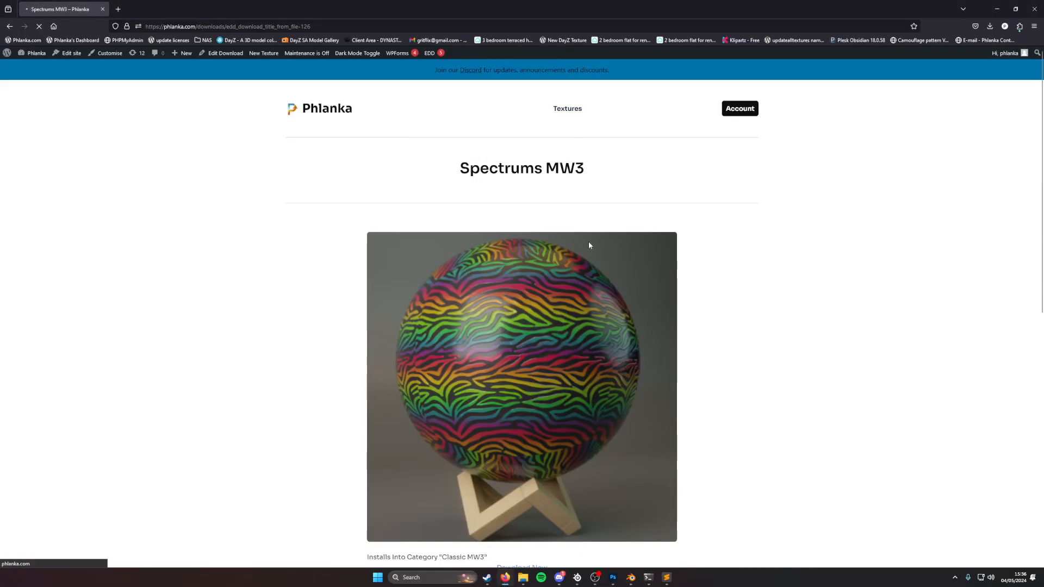
{"action": "scroll", "coordinate": [122, 514], "scroll_direction": "down", "scroll_amount": 7}
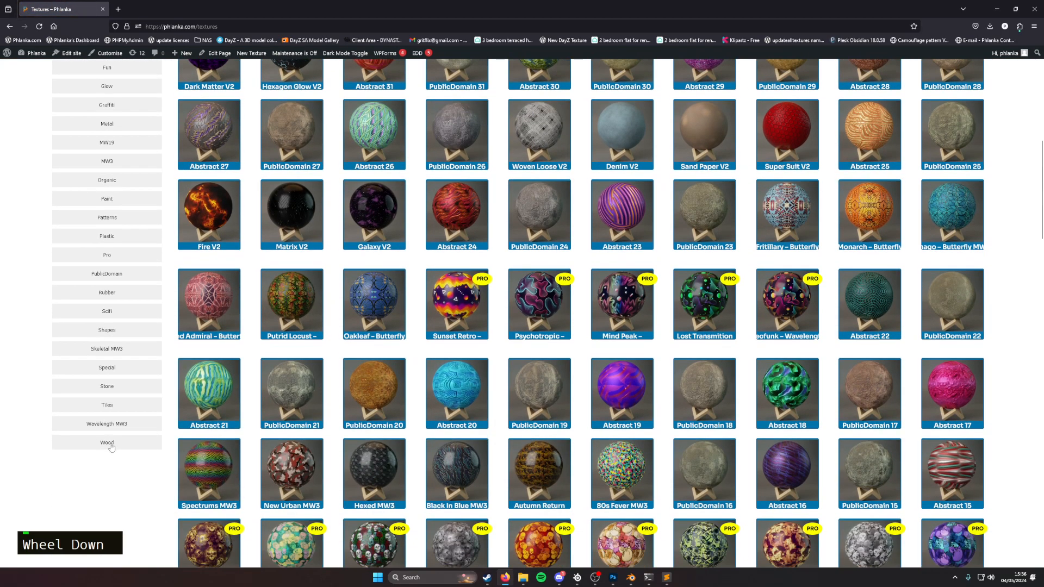
{"action": "left_click", "coordinate": [111, 449]}
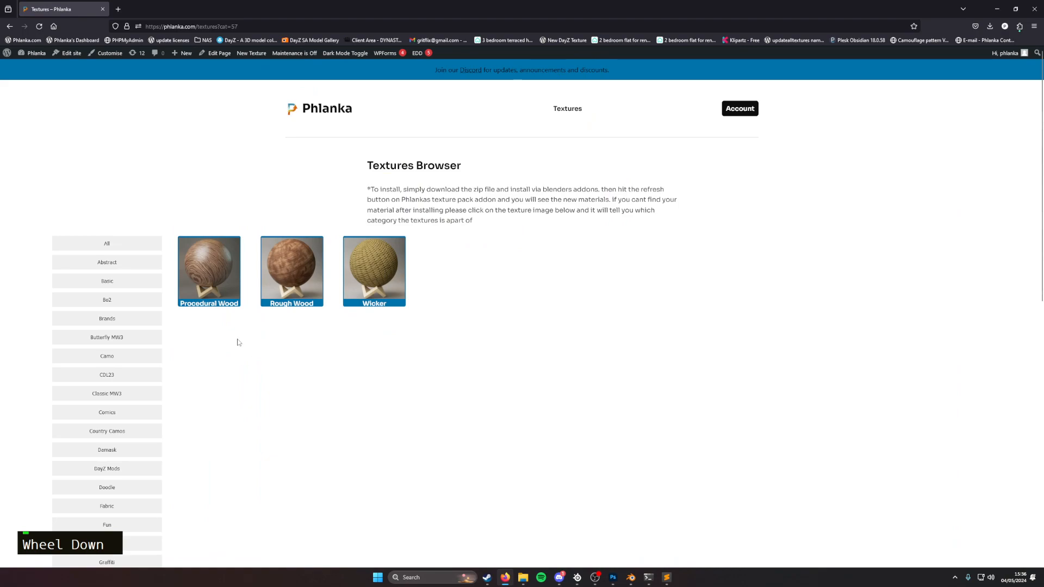
Step: Download the Rough Wood texture zip from the Phlanka website and return to the AR-15 scene in Blender
{"action": "left_click", "coordinate": [305, 276]}
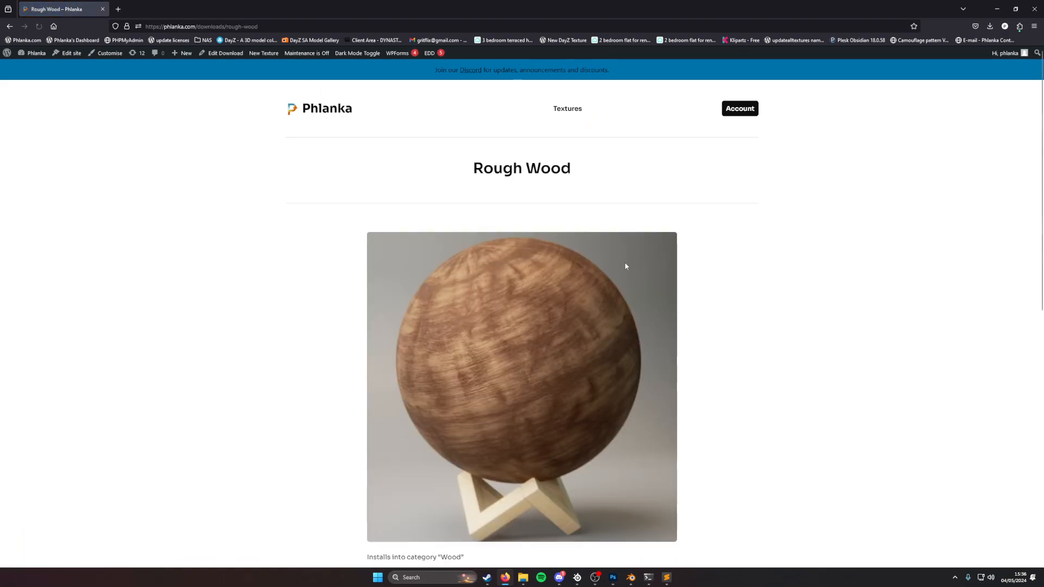
{"action": "scroll", "coordinate": [514, 268], "scroll_direction": "down", "scroll_amount": 5}
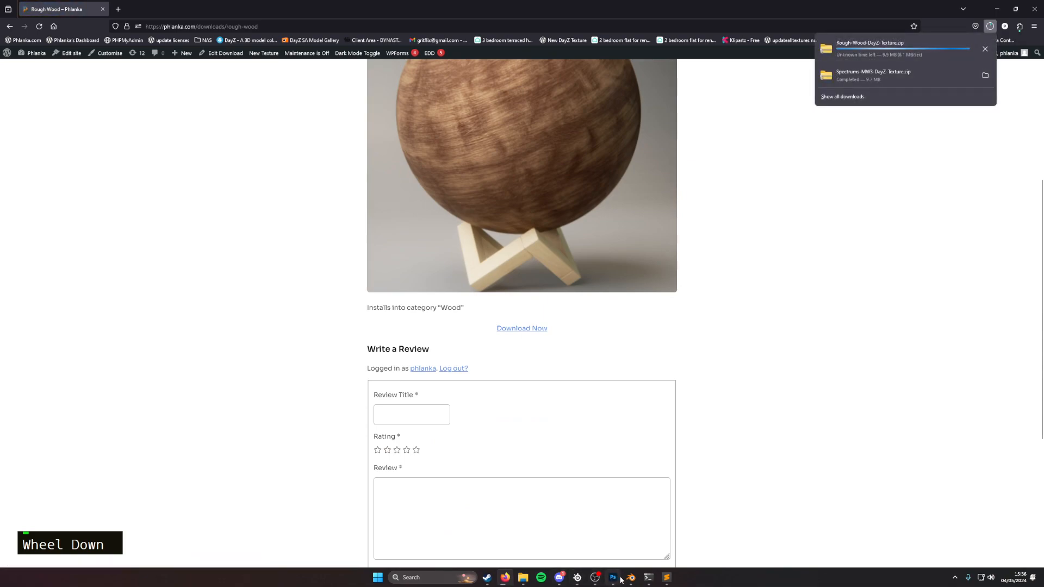
{"action": "mouse_move", "coordinate": [629, 580]}
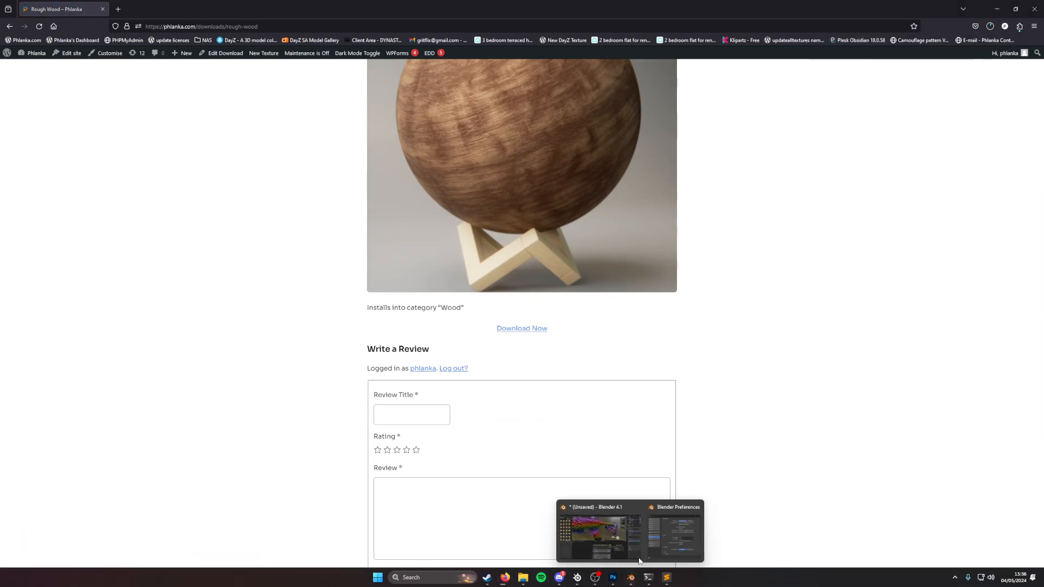
{"action": "left_click", "coordinate": [598, 530]}
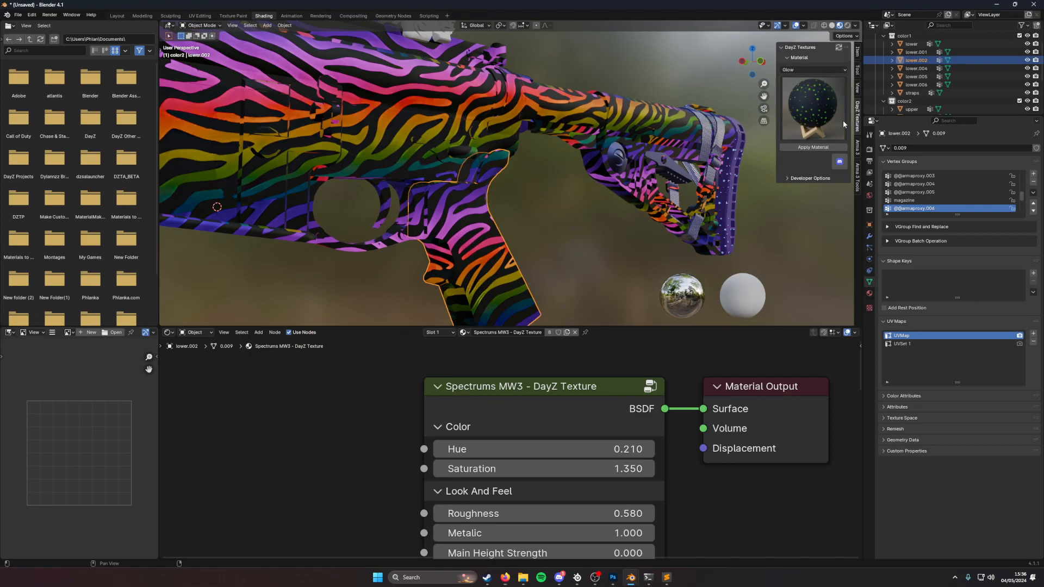
Step: Expand the DayZ Textures developer options and start installing multiple textures from the Downloads folder
{"action": "left_click", "coordinate": [793, 179]}
{"action": "left_click", "coordinate": [813, 224]}
{"action": "left_click", "coordinate": [567, 181]}
{"action": "left_click", "coordinate": [567, 182]}
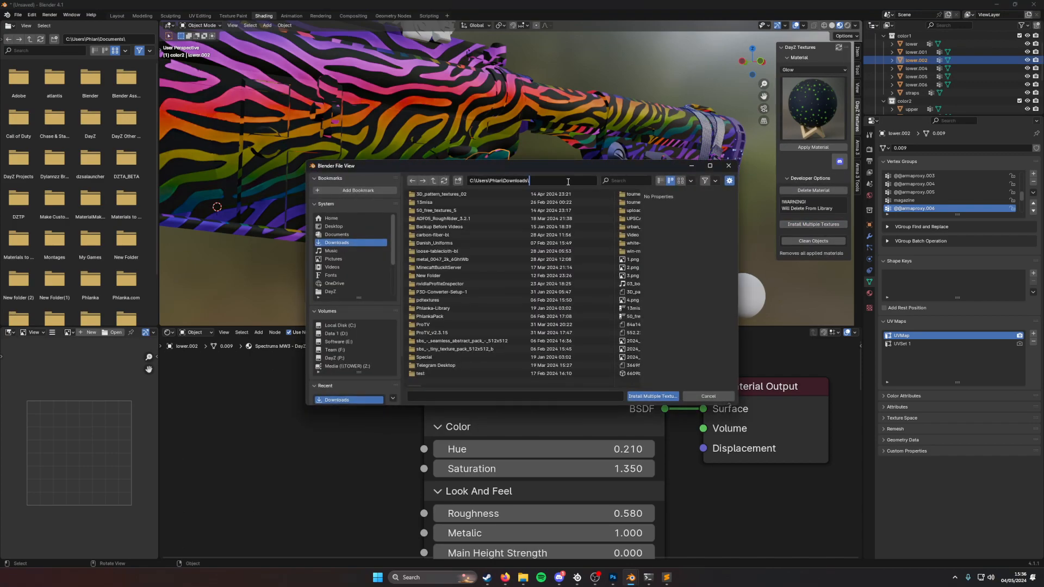
{"action": "left_click_drag", "start_coordinate": [568, 182], "coordinate": [423, 185]}
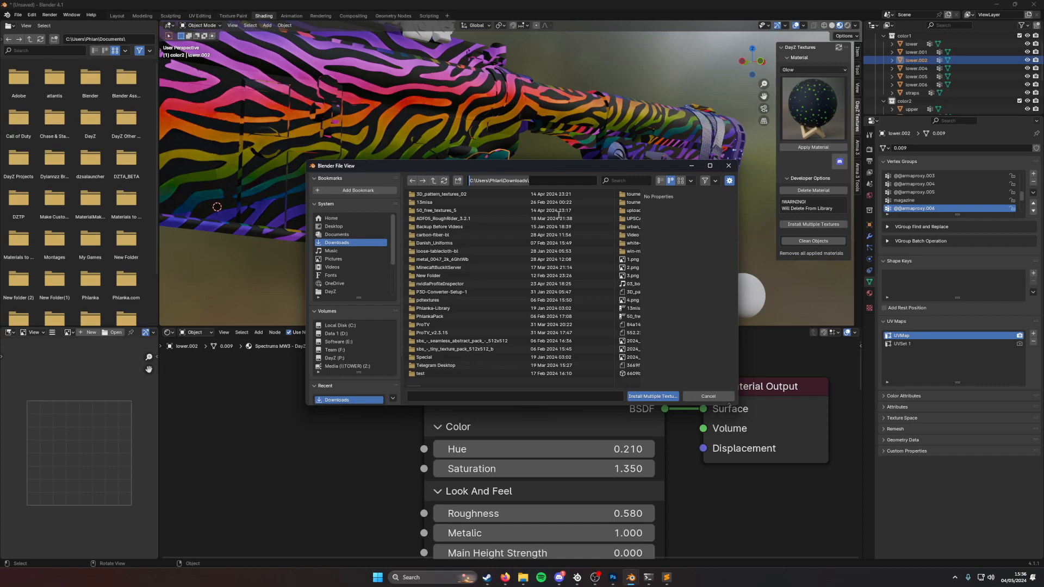
{"action": "key", "text": "alt+Tab"}
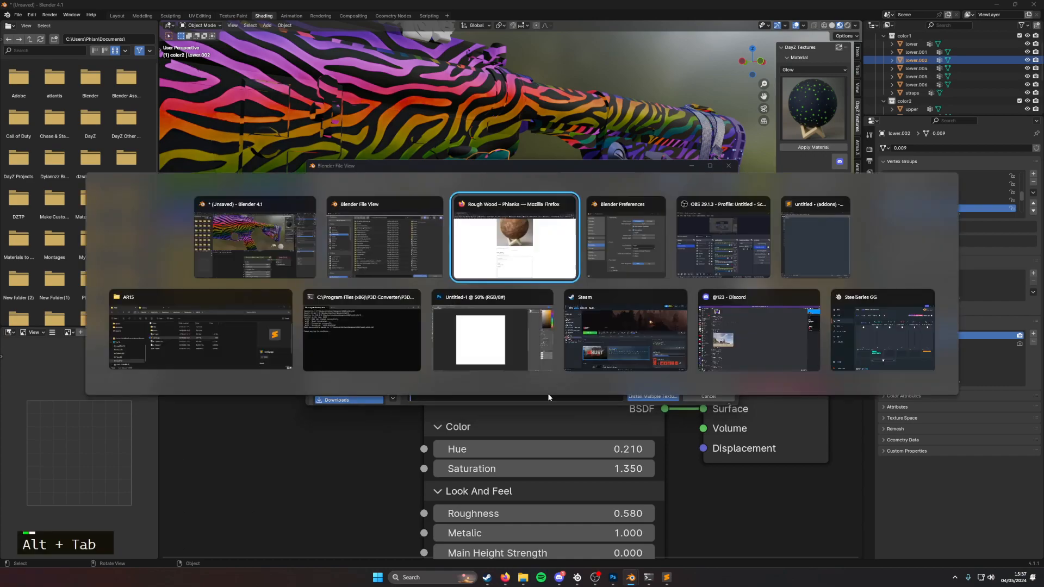
{"action": "key", "text": "alt+Tab"}
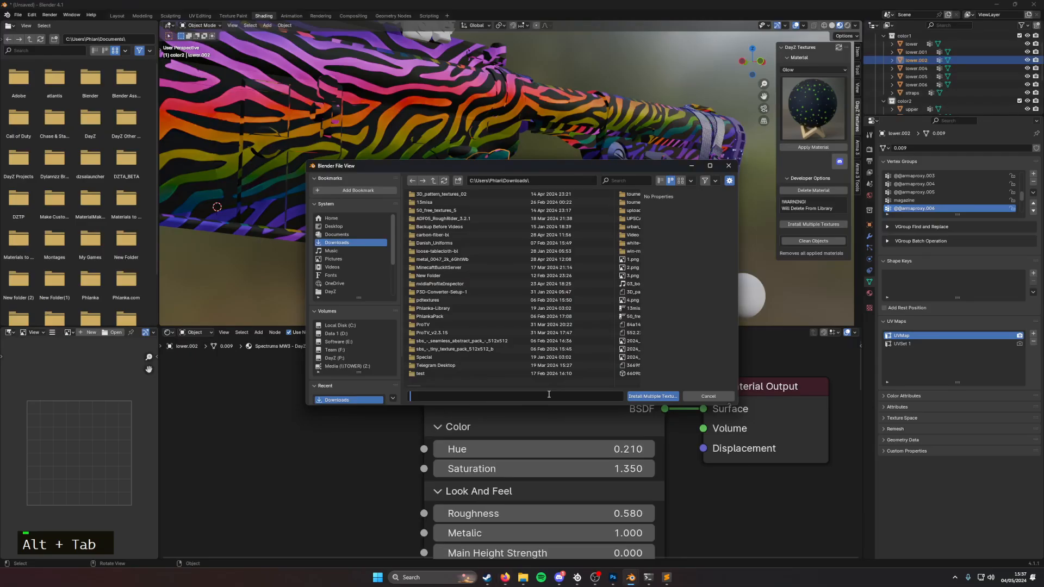
Step: Filter the Downloads files by "rough" and install Rough-Wood-DayZ-Texture.zip
{"action": "type", "text": "rough"}
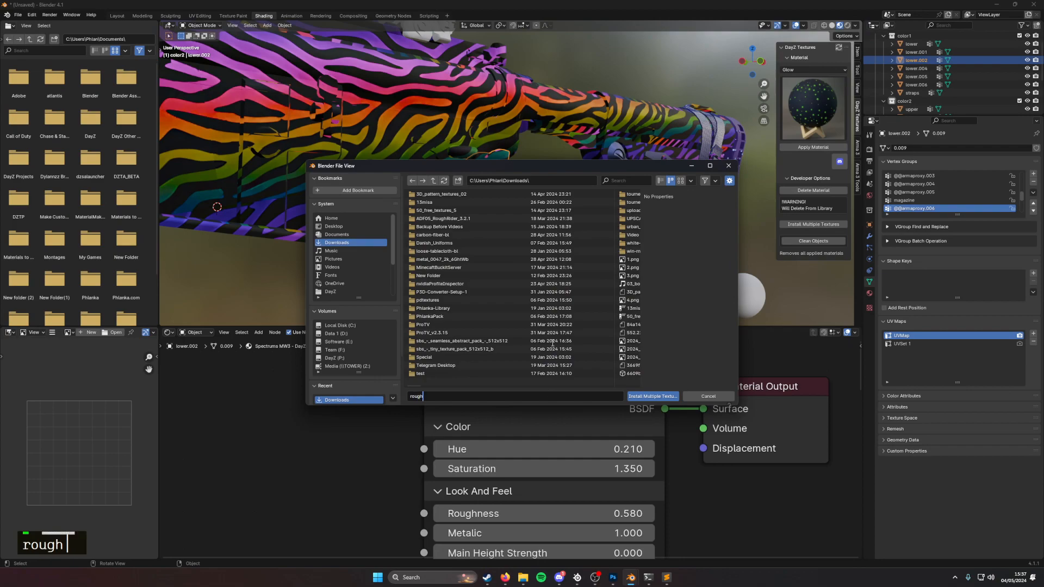
{"action": "double_click", "coordinate": [632, 183]}
{"action": "type", "text": "rough"}
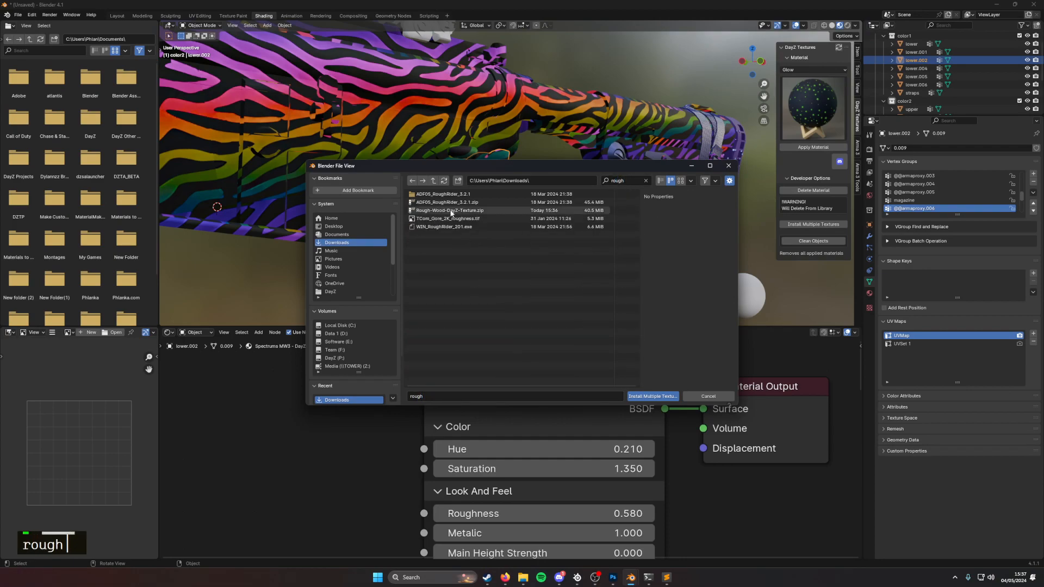
{"action": "left_click", "coordinate": [477, 211]}
{"action": "left_click", "coordinate": [652, 396]}
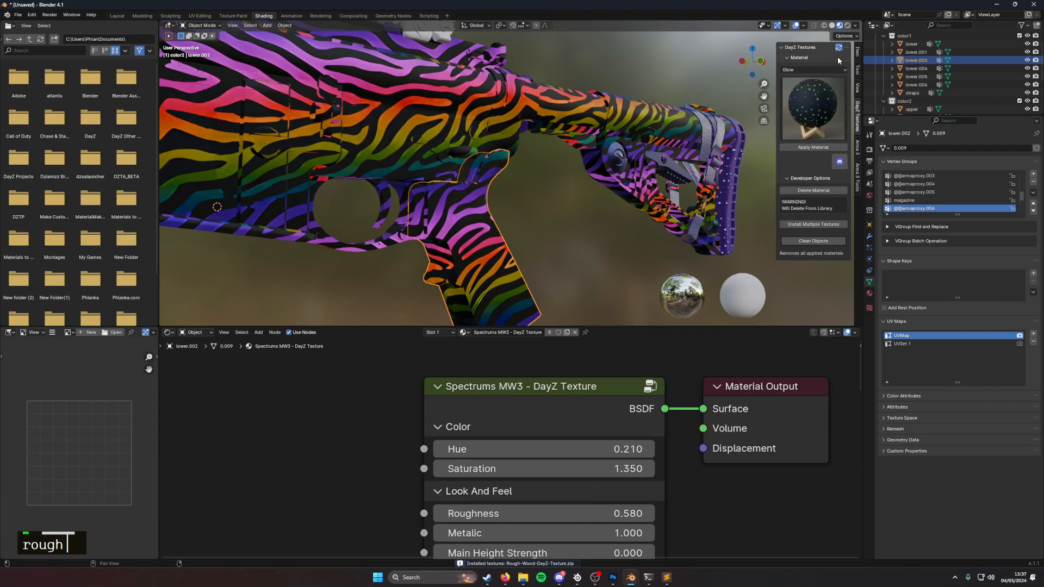
Step: Apply the Rough Wood material from the Wood category to the lower.002 grip
{"action": "left_click", "coordinate": [813, 70]}
{"action": "left_click", "coordinate": [802, 158]}
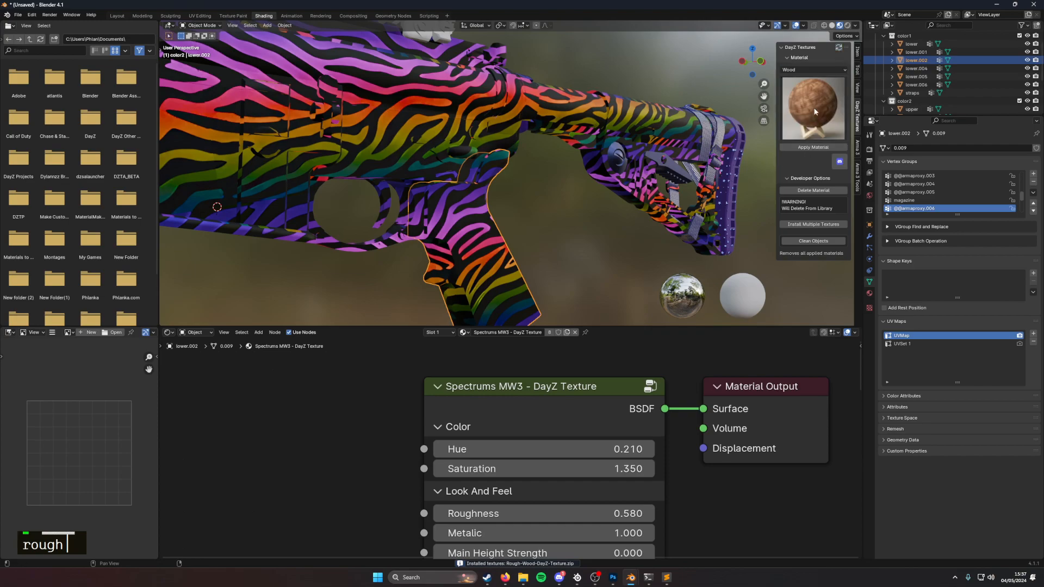
{"action": "left_click", "coordinate": [811, 147]}
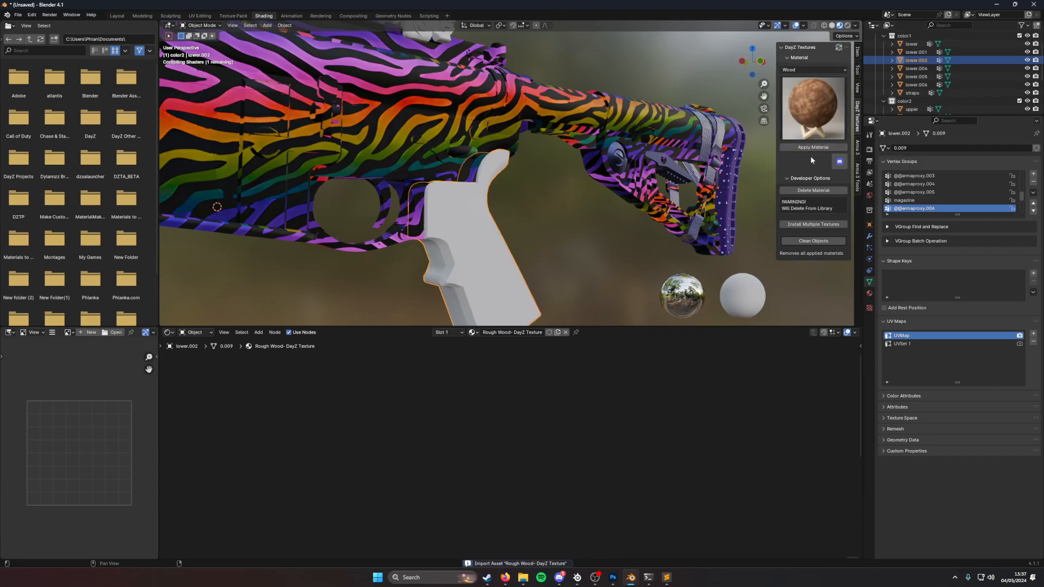
{"action": "middle_click_drag", "start_coordinate": [566, 289], "coordinate": [548, 288]}
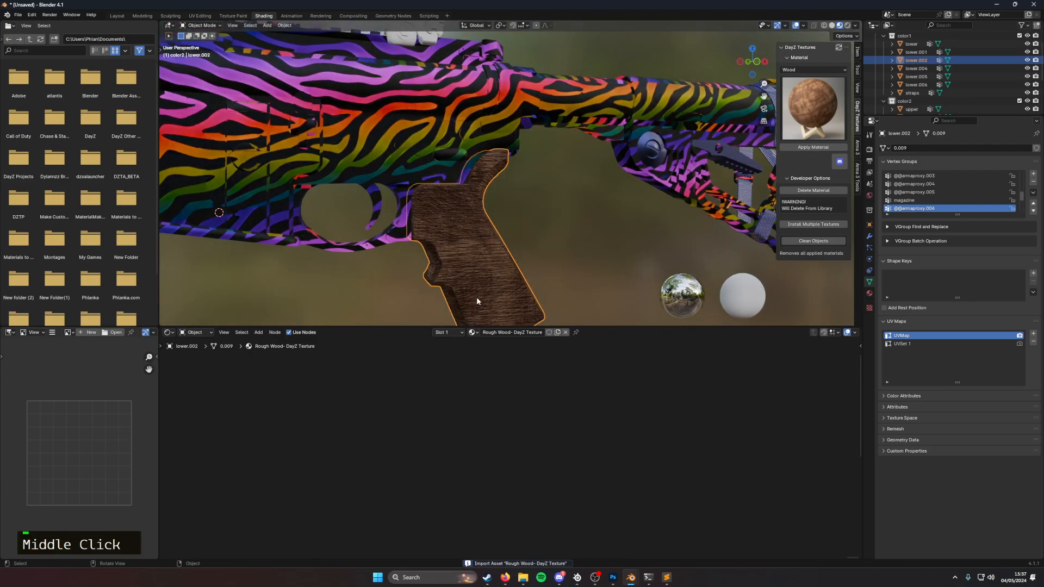
{"action": "middle_click_drag", "start_coordinate": [475, 296], "coordinate": [517, 239], "text": "shift"}
{"action": "scroll", "coordinate": [522, 231], "scroll_direction": "up", "scroll_amount": 3}
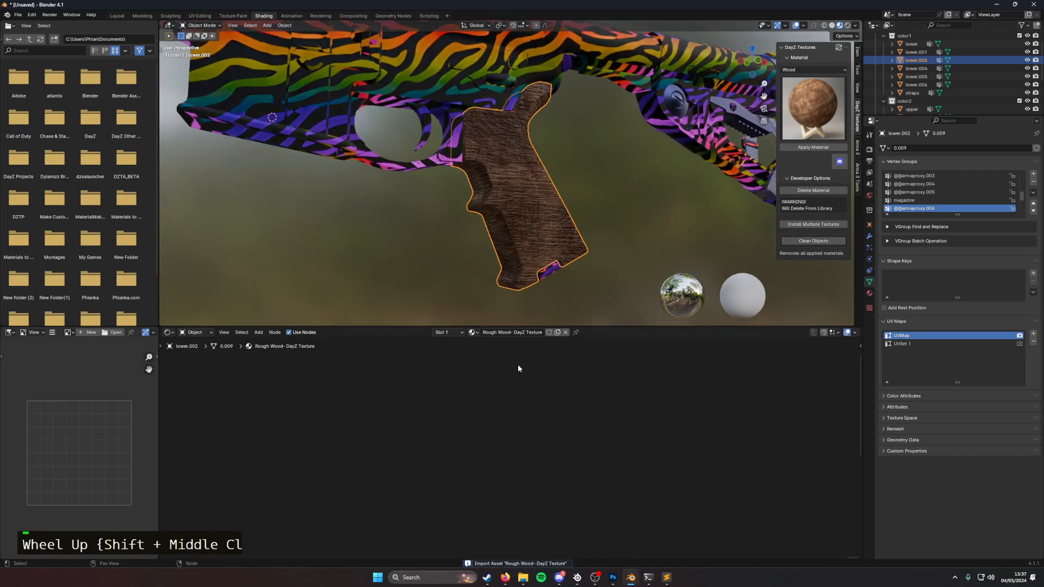
Step: Frame the grip's Rough Wood node and set its Bump to 0.120 and Scale to 1.870
{"action": "left_click", "coordinate": [223, 332]}
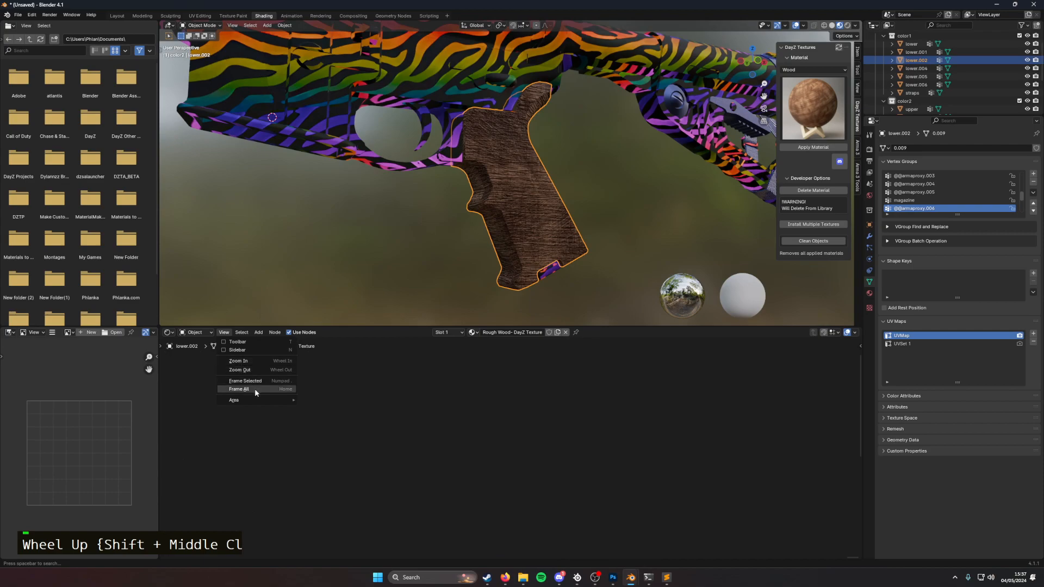
{"action": "left_click", "coordinate": [255, 388]}
{"action": "scroll", "coordinate": [453, 467], "scroll_direction": "up", "scroll_amount": 10}
{"action": "left_click_drag", "start_coordinate": [453, 437], "coordinate": [419, 437]}
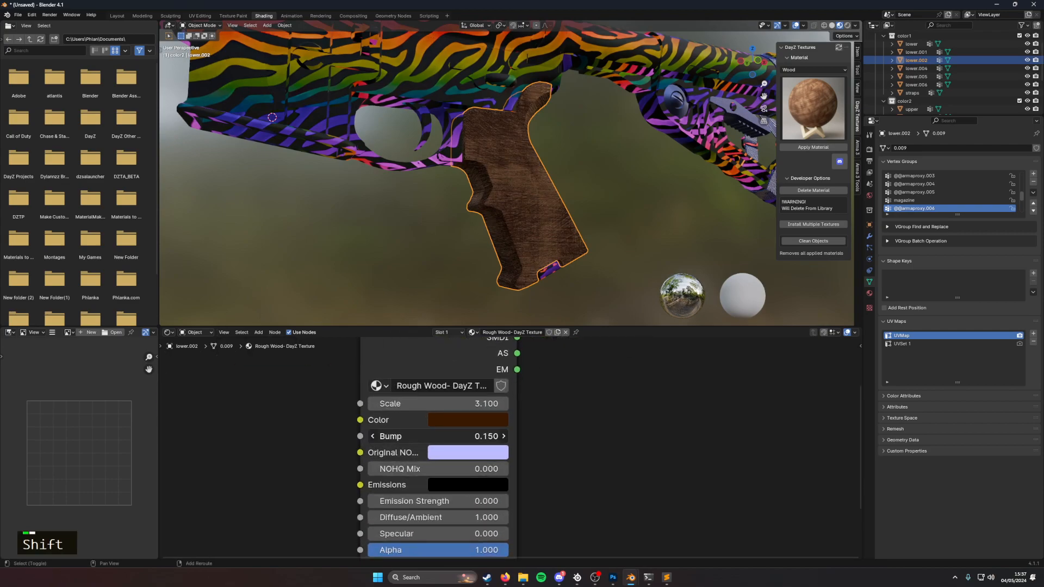
{"action": "left_click_drag", "start_coordinate": [435, 404], "coordinate": [461, 415]}
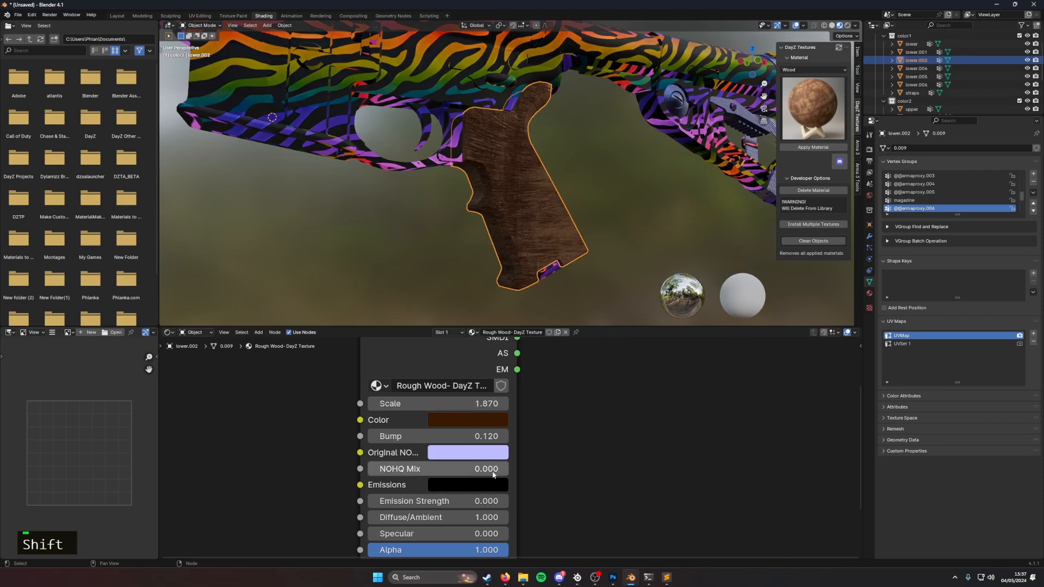
Step: Set the Glossy value of the grip's Rough Wood material to 0.578
{"action": "middle_click_drag", "start_coordinate": [531, 463], "coordinate": [570, 413]}
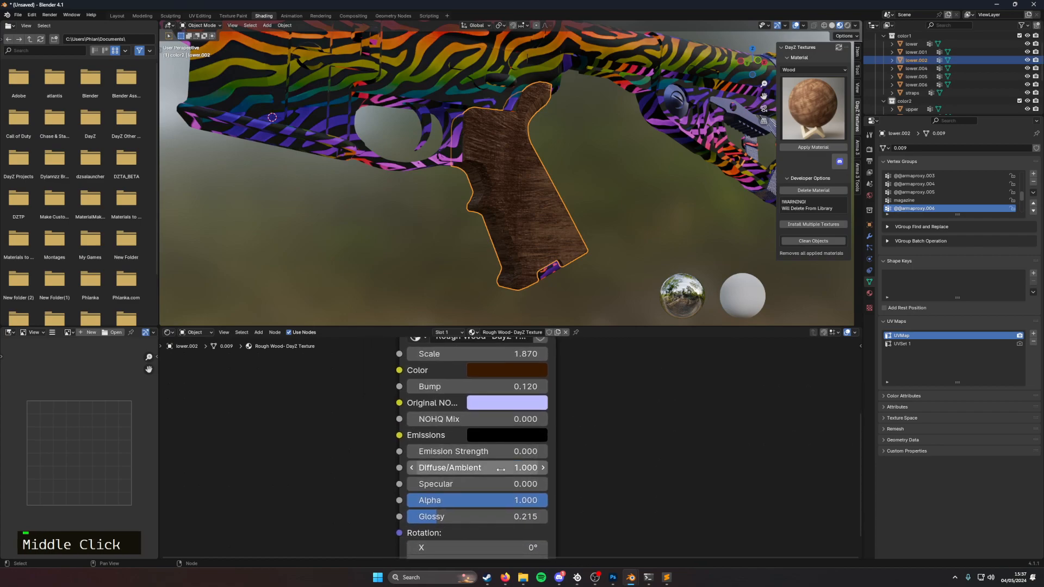
{"action": "key", "text": "shift"}
{"action": "mouse_move", "coordinate": [507, 518]}
{"action": "left_mouse_down", "text": "shift"}
{"action": "mouse_move", "coordinate": [497, 518]}
{"action": "mouse_move", "coordinate": [563, 518]}
{"action": "mouse_move", "coordinate": [488, 518]}
{"action": "left_mouse_up", "text": "shift"}
Step: Try a muted purple Color on the grip's wood with Hue 0.700 and Saturation 0.568
{"action": "middle_click_drag", "start_coordinate": [530, 305], "coordinate": [516, 283]}
{"action": "left_click", "coordinate": [505, 370]}
{"action": "mouse_move", "coordinate": [616, 238]}
{"action": "left_mouse_down"}
{"action": "mouse_move", "coordinate": [616, 220]}
{"action": "mouse_move", "coordinate": [561, 195]}
{"action": "left_mouse_up"}
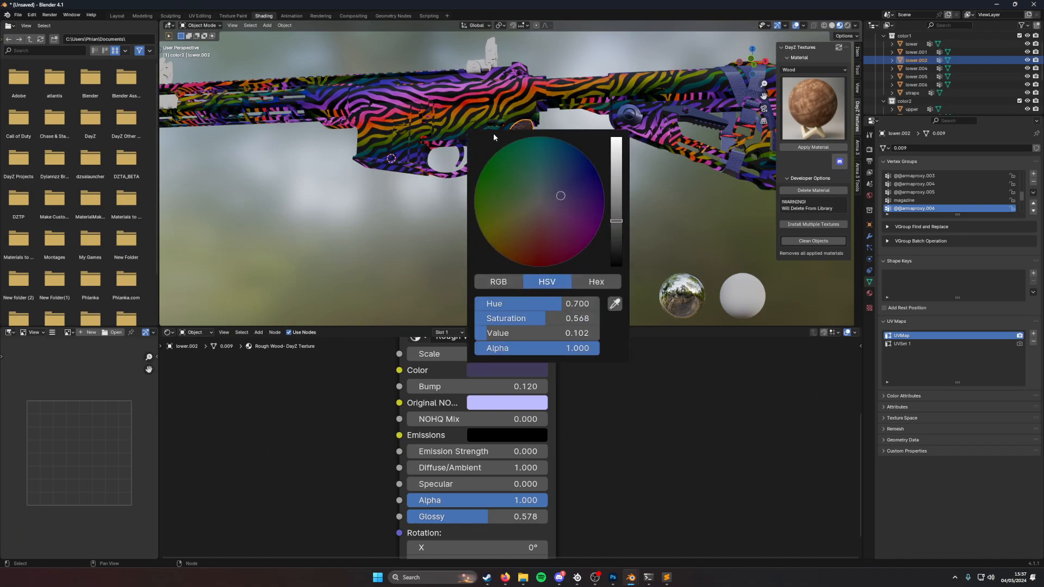
Step: Recolor the grip's wood to a dark blue with Hue 0.660 and Saturation 0.881
{"action": "middle_click_drag", "start_coordinate": [567, 269], "coordinate": [381, 284], "text": "shift"}
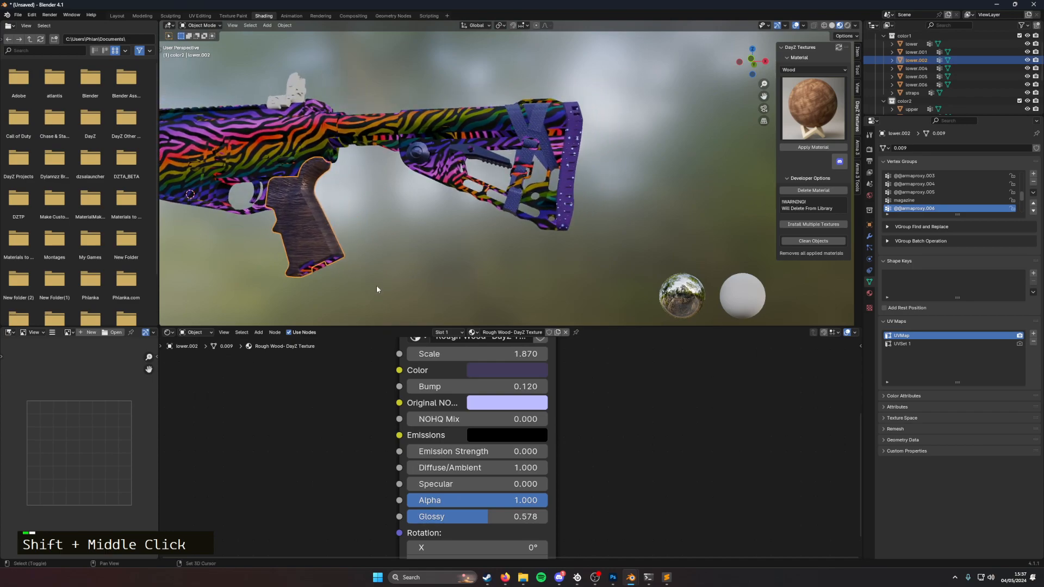
{"action": "scroll", "coordinate": [291, 291], "scroll_direction": "up", "scroll_amount": 4}
{"action": "middle_click_drag", "start_coordinate": [290, 291], "coordinate": [481, 416], "text": "shift"}
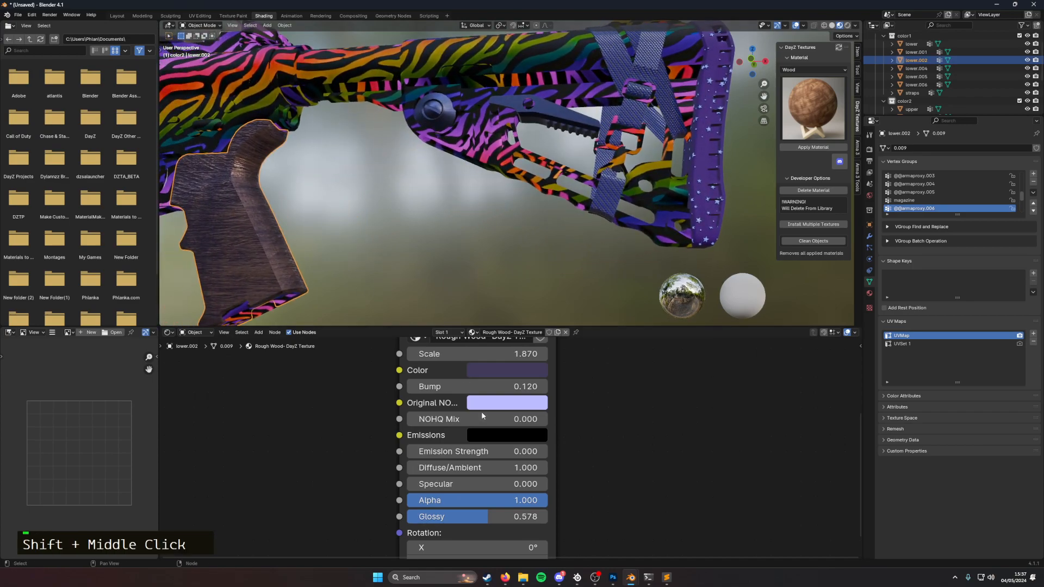
{"action": "left_click", "coordinate": [506, 372]}
{"action": "mouse_move", "coordinate": [579, 188]}
{"action": "left_mouse_down"}
{"action": "mouse_move", "coordinate": [594, 208]}
{"action": "mouse_move", "coordinate": [587, 229]}
{"action": "mouse_move", "coordinate": [564, 154]}
{"action": "mouse_move", "coordinate": [582, 171]}
{"action": "mouse_move", "coordinate": [548, 175]}
{"action": "mouse_move", "coordinate": [586, 184]}
{"action": "mouse_move", "coordinate": [576, 177]}
{"action": "left_mouse_up"}
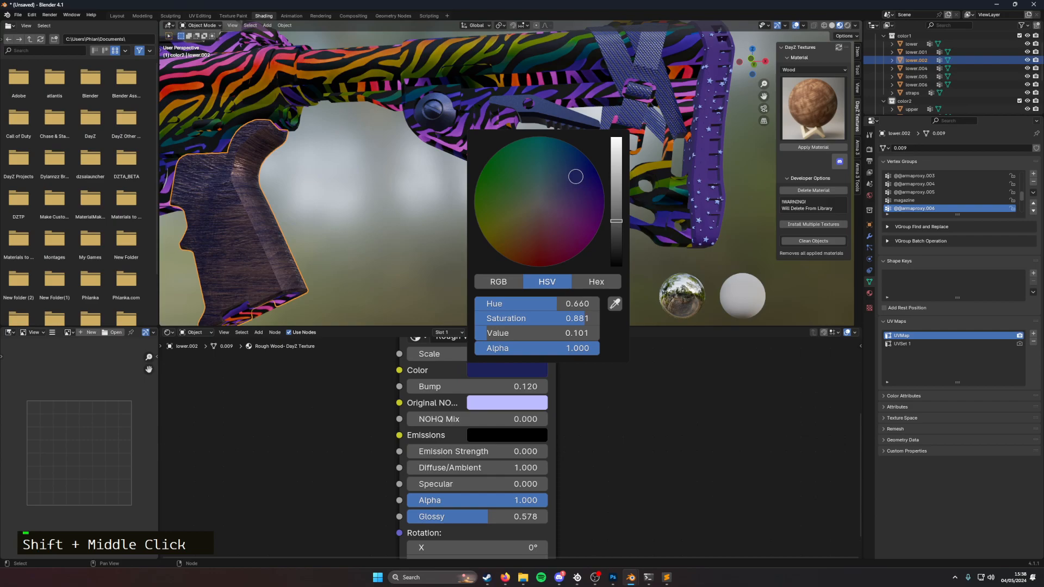
Step: Apply the Metal category material to the lower.001 trigger and small lower parts, using the existing asset
{"action": "scroll", "coordinate": [361, 256], "scroll_direction": "down", "scroll_amount": 4}
{"action": "middle_click_drag", "start_coordinate": [356, 262], "coordinate": [454, 288]}
{"action": "scroll", "coordinate": [446, 289], "scroll_direction": "up", "scroll_amount": 5}
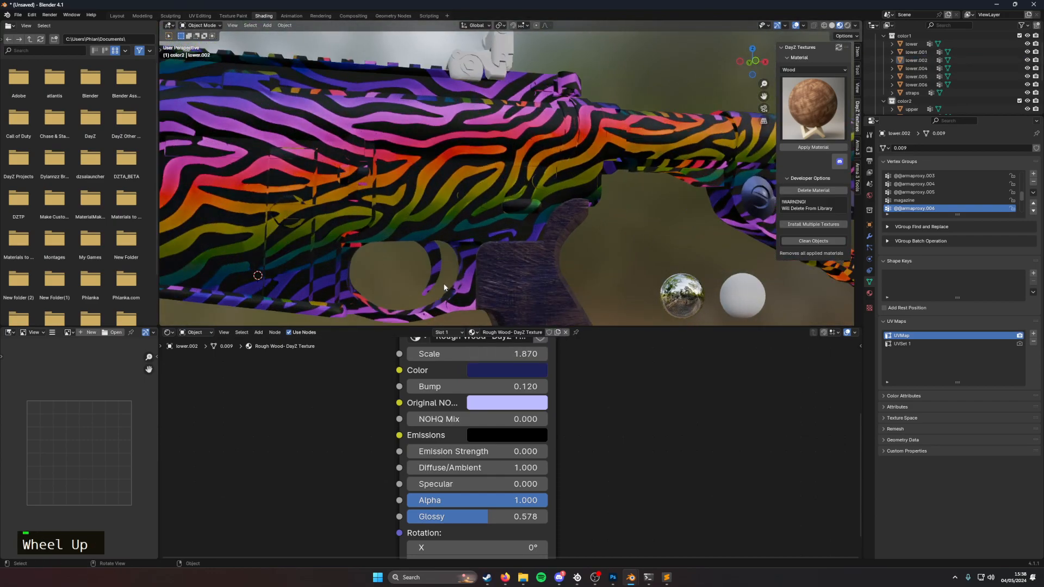
{"action": "left_click", "coordinate": [292, 228]}
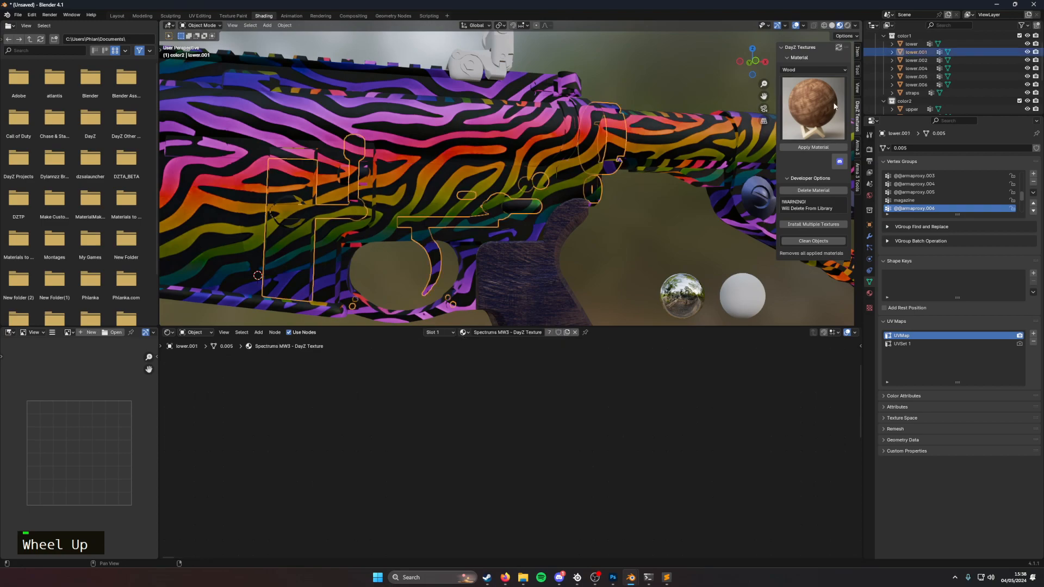
{"action": "left_click", "coordinate": [814, 70]}
{"action": "left_click", "coordinate": [798, 155]}
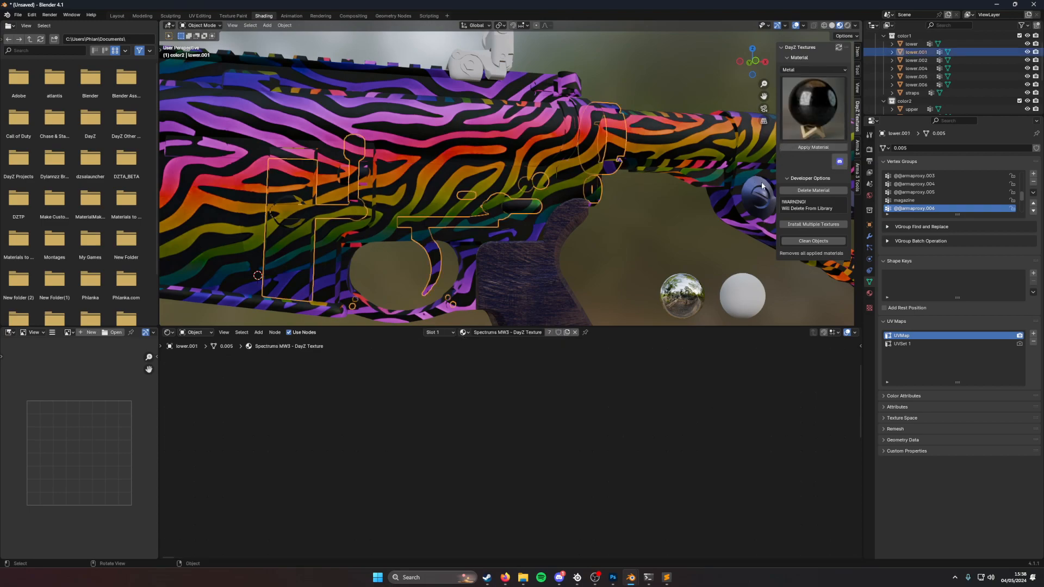
{"action": "left_click", "coordinate": [813, 147]}
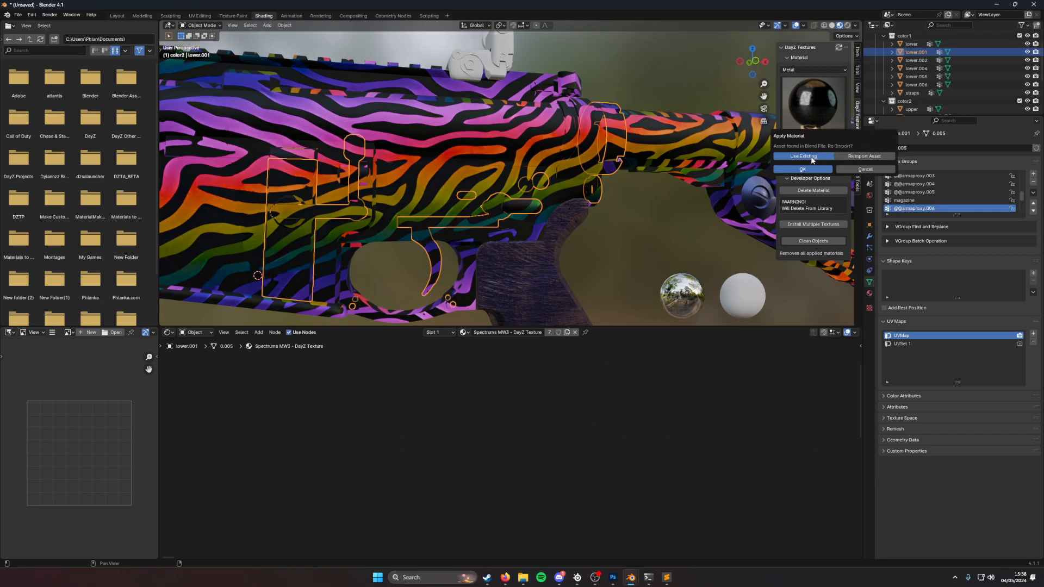
{"action": "left_click", "coordinate": [803, 169]}
Step: Apply the existing Metal Procedural material to the small upper.001 parts
{"action": "mouse_move", "coordinate": [471, 248]}
{"action": "middle_mouse_down"}
{"action": "mouse_move", "coordinate": [543, 255]}
{"action": "mouse_move", "coordinate": [463, 251]}
{"action": "middle_mouse_up"}
{"action": "scroll", "coordinate": [368, 267], "scroll_direction": "up", "scroll_amount": 5}
{"action": "middle_click_drag", "start_coordinate": [374, 269], "coordinate": [437, 185]}
{"action": "left_click", "coordinate": [439, 174]}
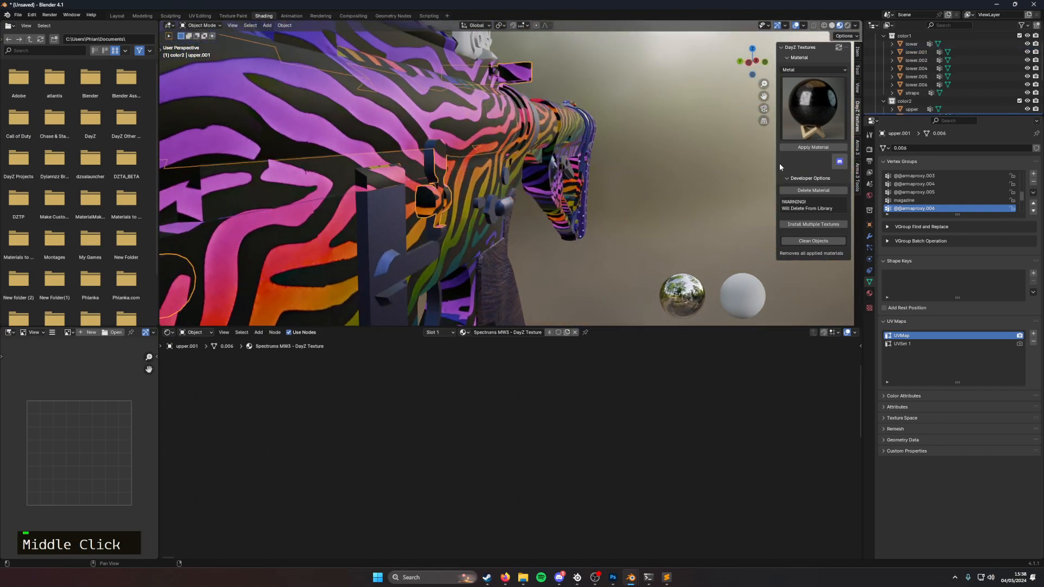
{"action": "left_click", "coordinate": [812, 147]}
{"action": "left_click", "coordinate": [788, 173]}
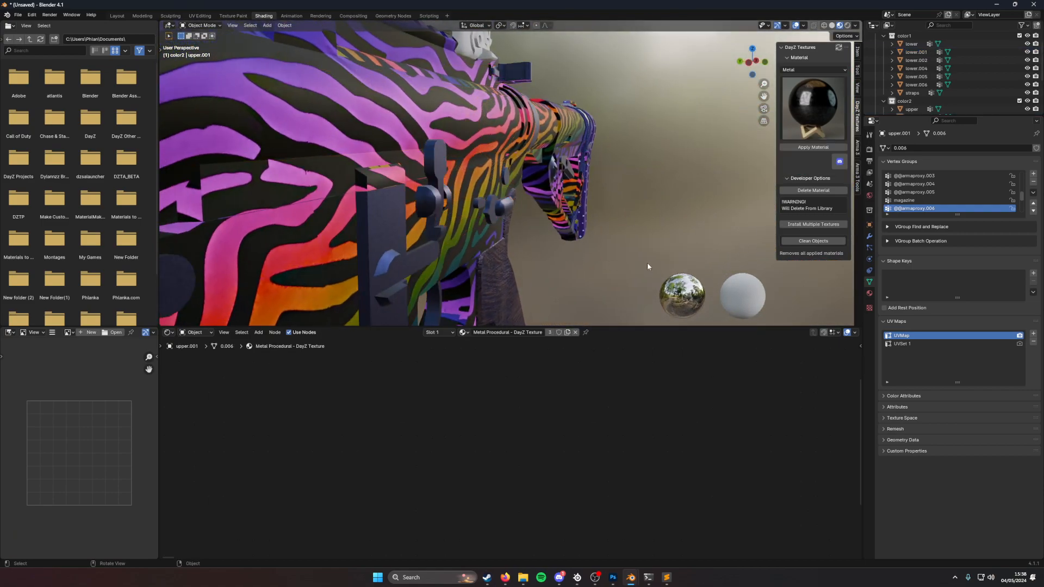
Step: Select the upper.002 handguard and switch the texture category to Base
{"action": "scroll", "coordinate": [598, 264], "scroll_direction": "down", "scroll_amount": 4}
{"action": "middle_click_drag", "start_coordinate": [568, 266], "coordinate": [600, 218]}
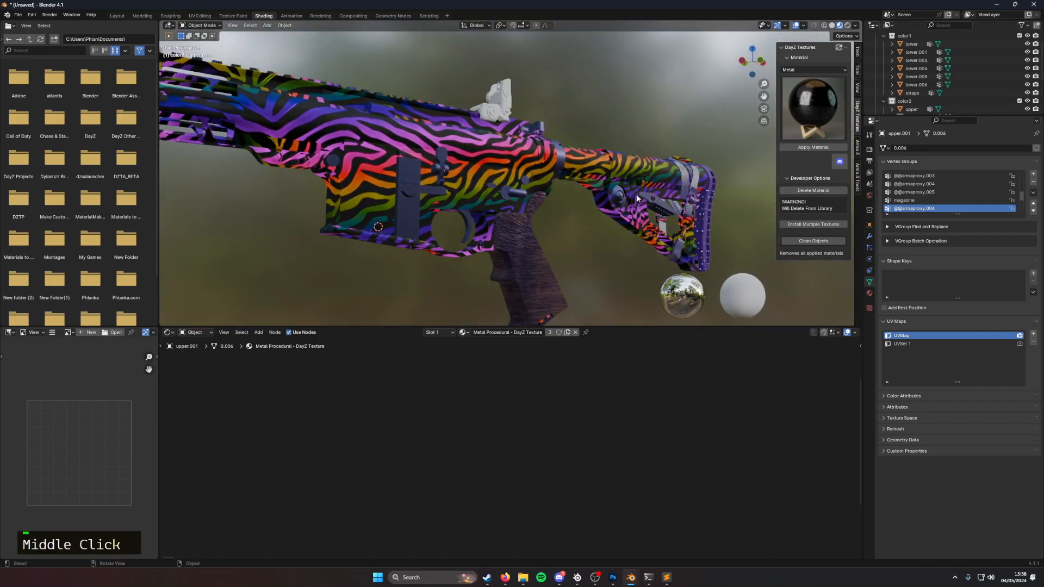
{"action": "middle_click_drag", "start_coordinate": [419, 224], "coordinate": [450, 168]}
{"action": "scroll", "coordinate": [393, 195], "scroll_direction": "up", "scroll_amount": 3}
{"action": "left_click", "coordinate": [455, 164]}
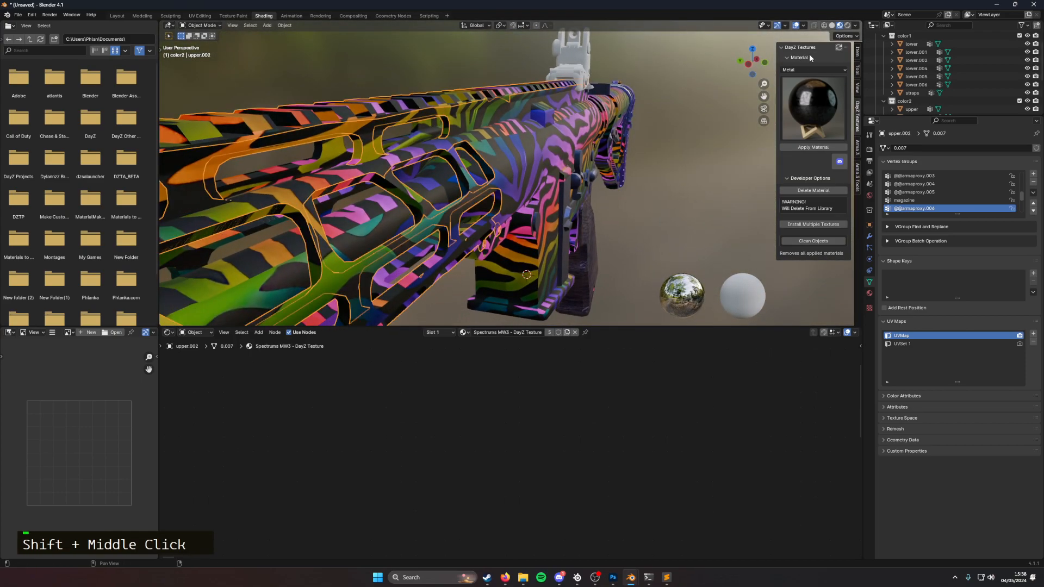
{"action": "left_click", "coordinate": [813, 71]}
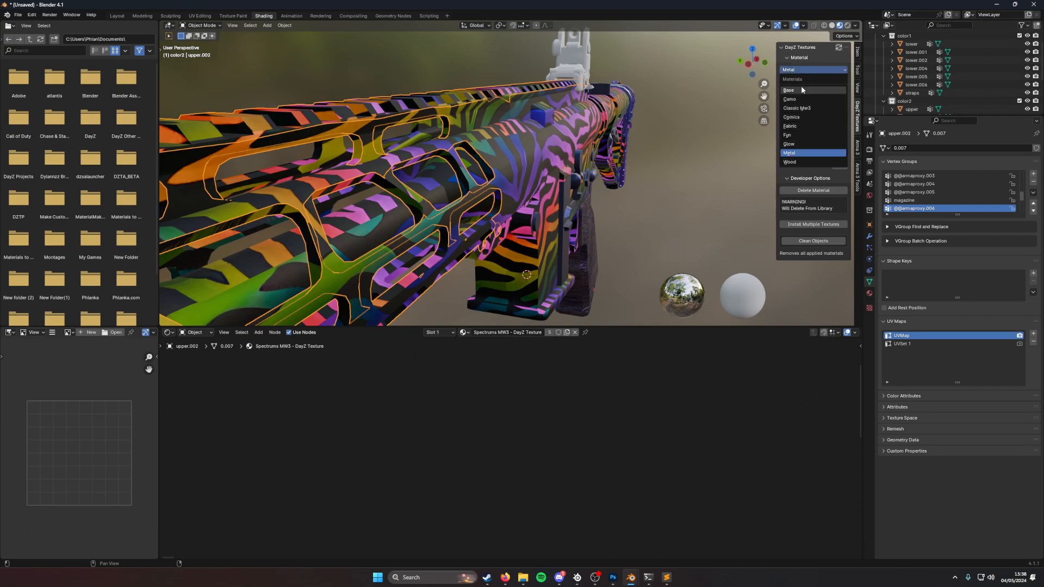
{"action": "left_click", "coordinate": [801, 89]}
Step: Try the Base V2 material on the upper.002 handguard and undo it
{"action": "left_click", "coordinate": [810, 148]}
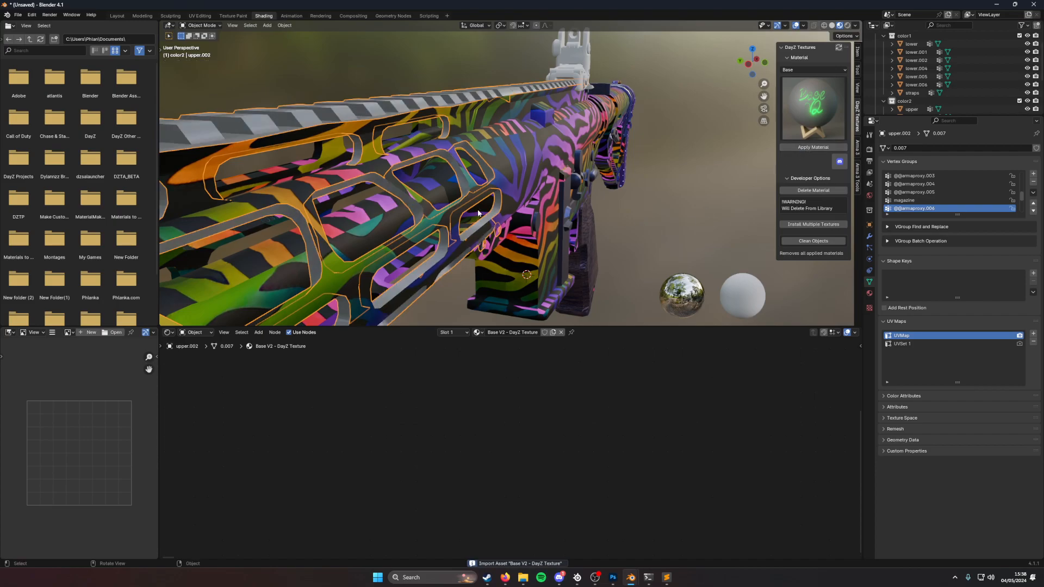
{"action": "middle_click_drag", "start_coordinate": [465, 213], "coordinate": [468, 101]}
{"action": "key", "text": "ctrl+z"}
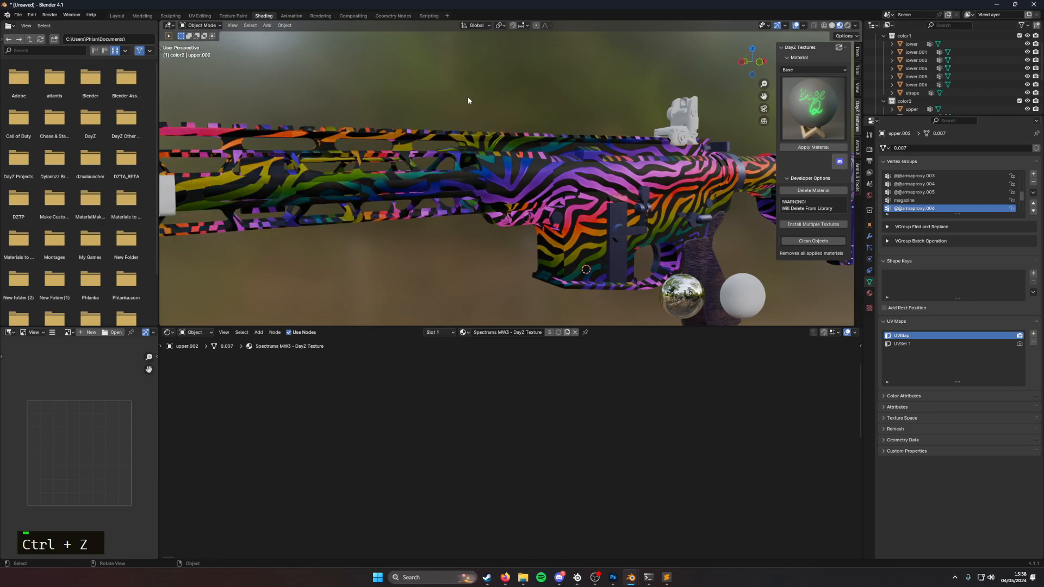
Step: Reselect the upper.002 handguard and apply the Base V2 material to it
{"action": "left_click", "coordinate": [452, 135]}
{"action": "middle_click_drag", "start_coordinate": [451, 135], "coordinate": [480, 140]}
{"action": "left_click", "coordinate": [813, 147]}
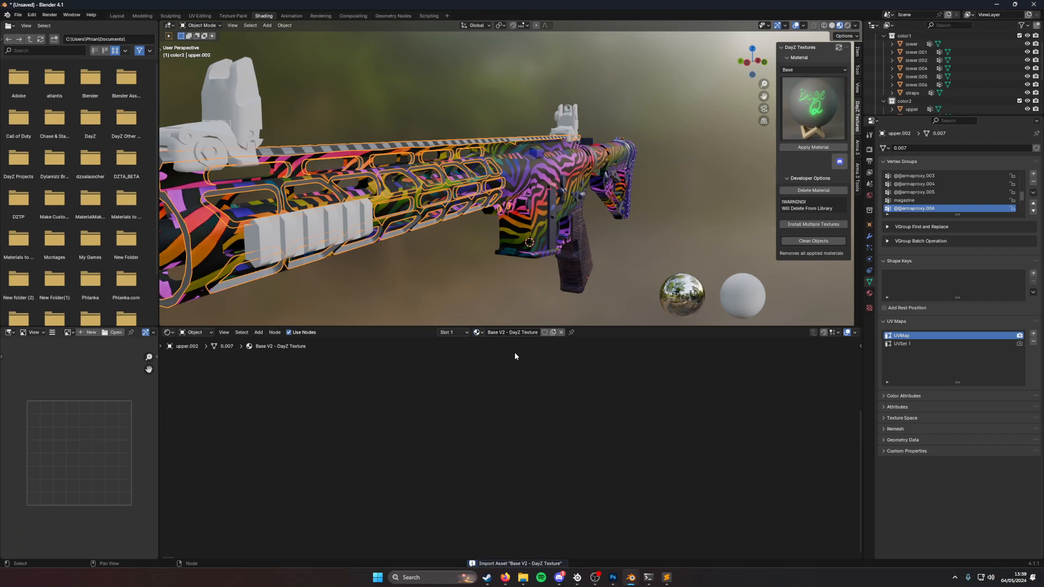
Step: Set the Base V2 node's base colour to bright purple, about hue 0.741, saturation 0.962 and value 0.809
{"action": "left_click", "coordinate": [223, 332]}
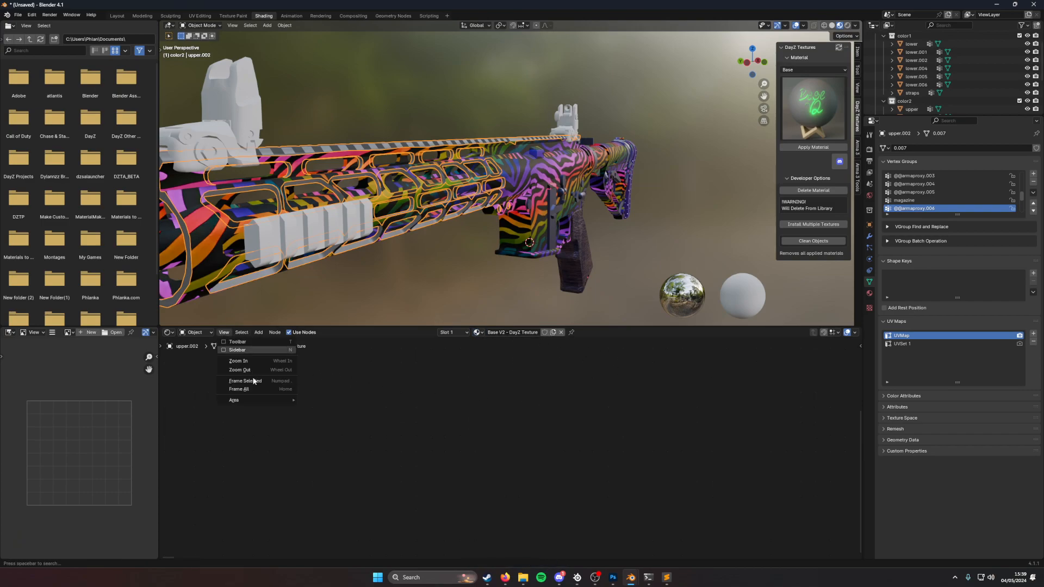
{"action": "left_click", "coordinate": [255, 386]}
{"action": "scroll", "coordinate": [490, 405], "scroll_direction": "up", "scroll_amount": 3}
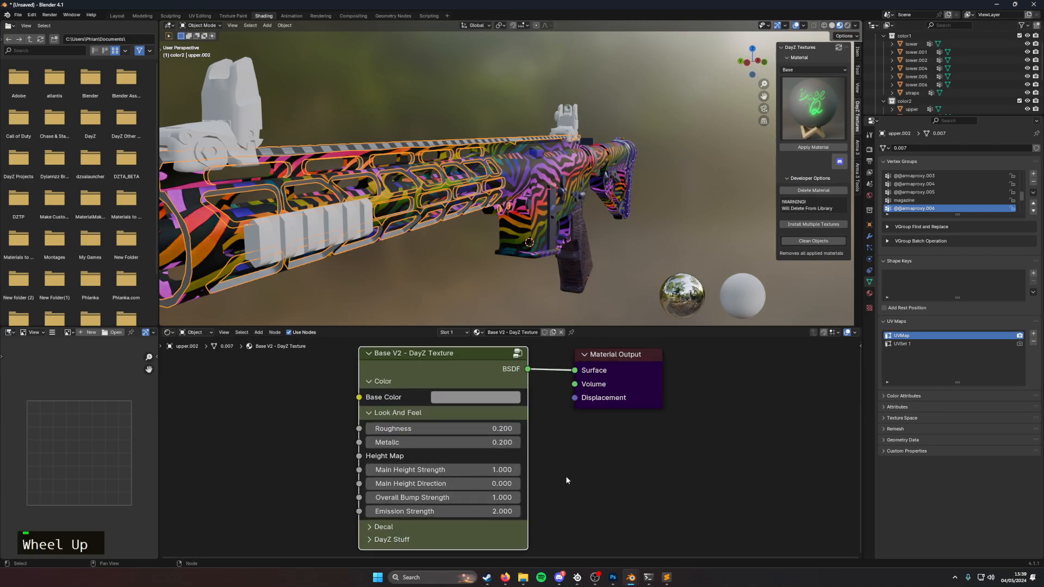
{"action": "left_click", "coordinate": [503, 398]}
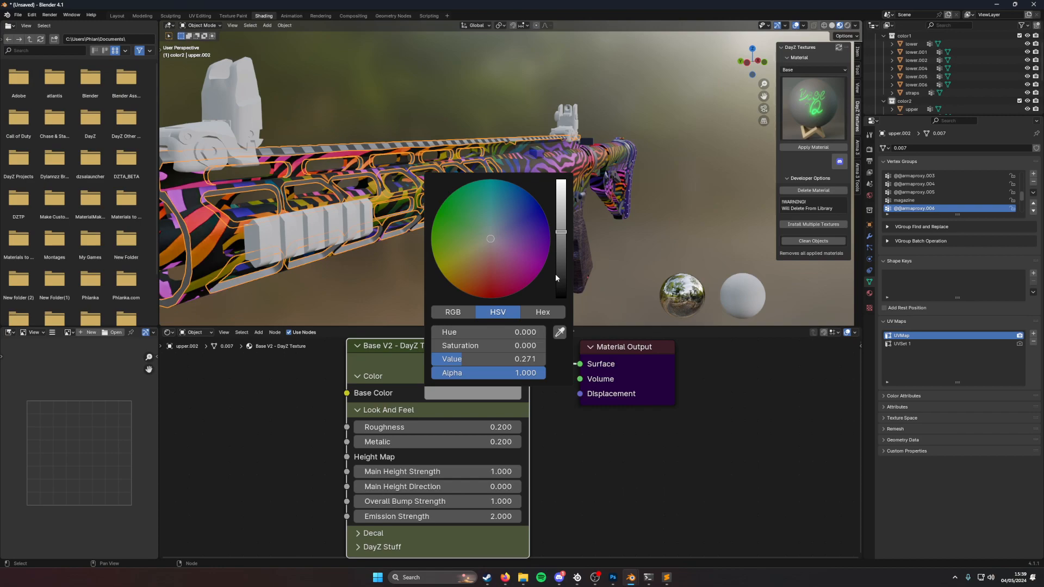
{"action": "mouse_move", "coordinate": [561, 231]}
{"action": "left_mouse_down"}
{"action": "mouse_move", "coordinate": [560, 290]}
{"action": "mouse_move", "coordinate": [560, 224]}
{"action": "mouse_move", "coordinate": [532, 261]}
{"action": "mouse_move", "coordinate": [527, 226]}
{"action": "mouse_move", "coordinate": [537, 229]}
{"action": "mouse_move", "coordinate": [515, 212]}
{"action": "mouse_move", "coordinate": [530, 210]}
{"action": "mouse_move", "coordinate": [537, 242]}
{"action": "left_mouse_up"}
{"action": "left_click", "coordinate": [493, 396]}
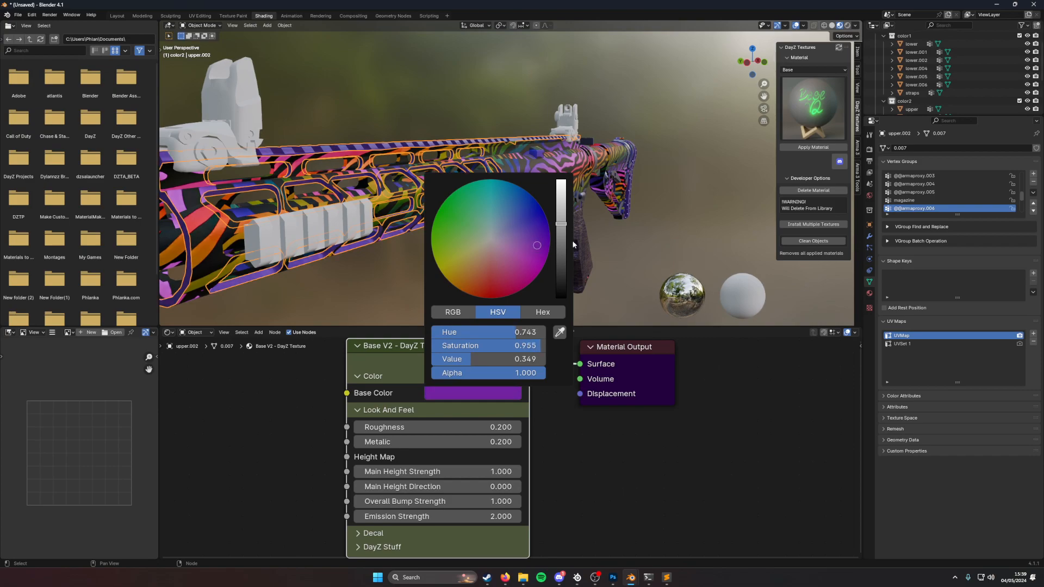
{"action": "left_click_drag", "start_coordinate": [561, 224], "coordinate": [560, 186]}
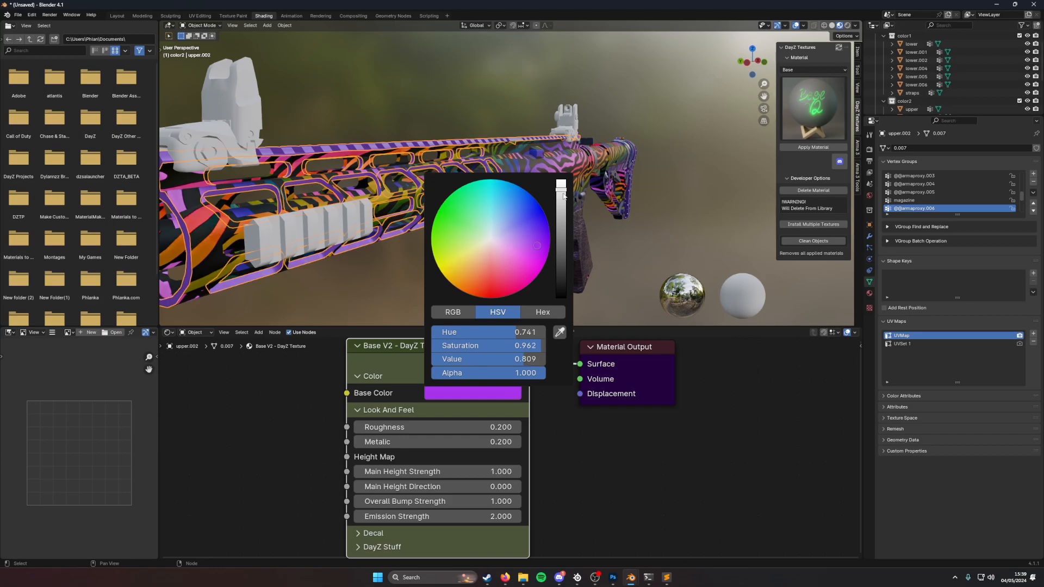
Step: Set both the roughness and the metallic value of the Base V2 node to 1.000
{"action": "scroll", "coordinate": [621, 177], "scroll_direction": "down", "scroll_amount": 3}
{"action": "middle_click_drag", "start_coordinate": [621, 177], "coordinate": [462, 239]}
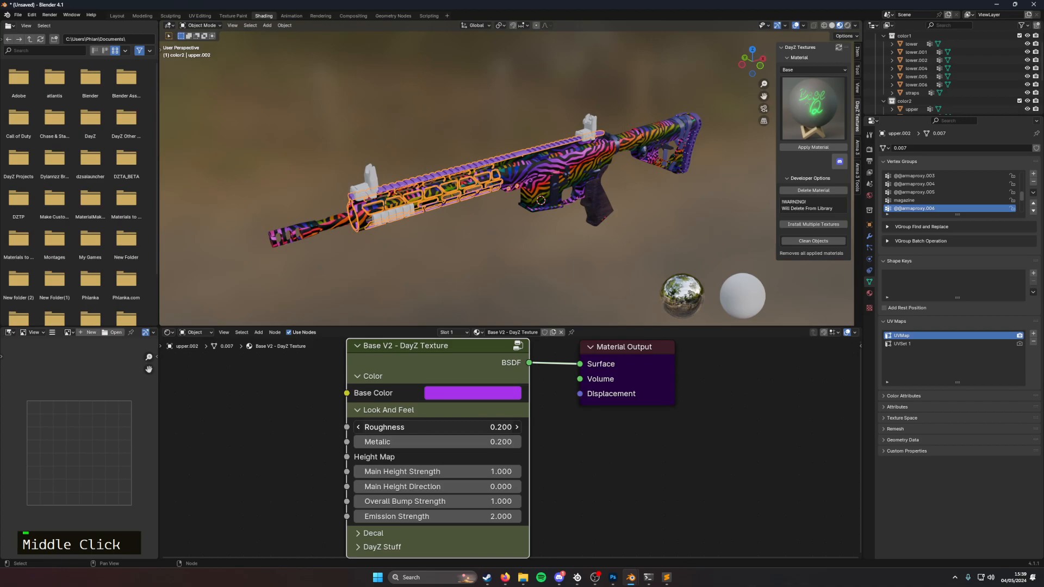
{"action": "left_click_drag", "start_coordinate": [471, 441], "coordinate": [565, 442]}
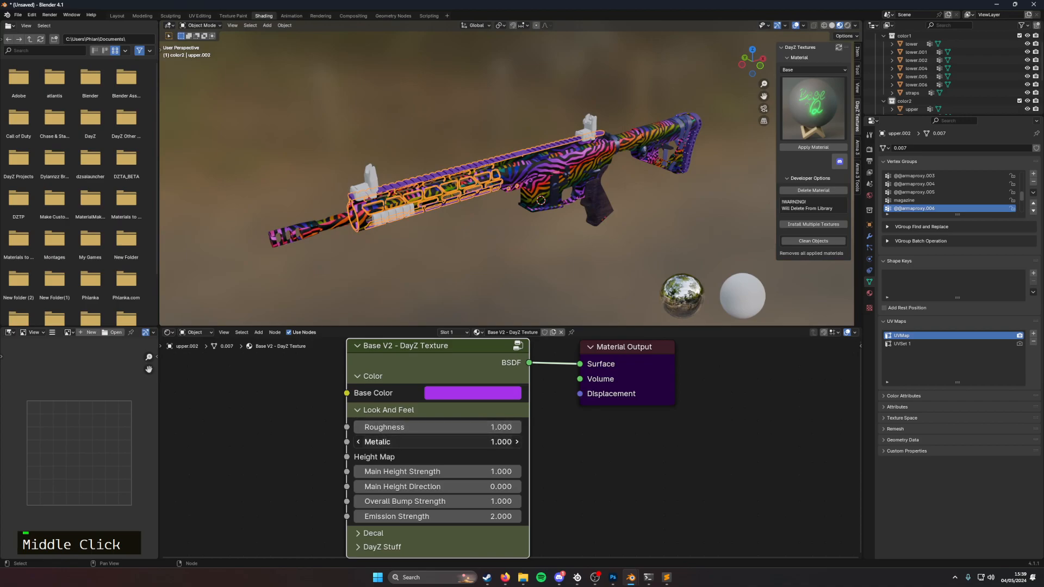
{"action": "scroll", "coordinate": [455, 271], "scroll_direction": "up", "scroll_amount": 4}
{"action": "middle_click_drag", "start_coordinate": [454, 272], "coordinate": [722, 262]}
Step: Add a Noise Texture node in free space beside the Base V2 node
{"action": "scroll", "coordinate": [288, 386], "scroll_direction": "down", "scroll_amount": 3}
{"action": "middle_click", "coordinate": [290, 390]}
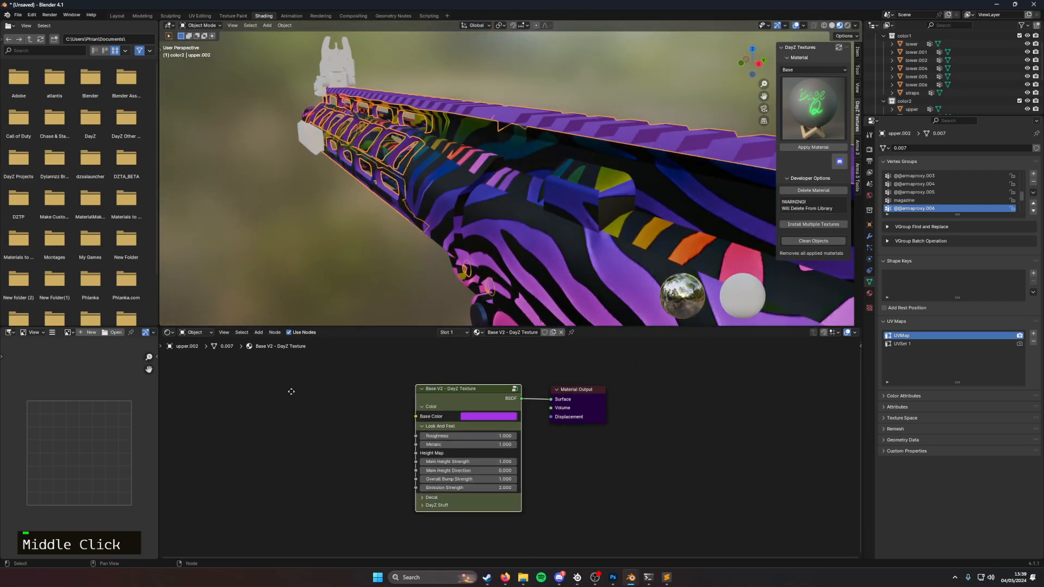
{"action": "key", "text": "shift+a"}
{"action": "left_click", "coordinate": [291, 392]}
{"action": "type", "text": "noise"}
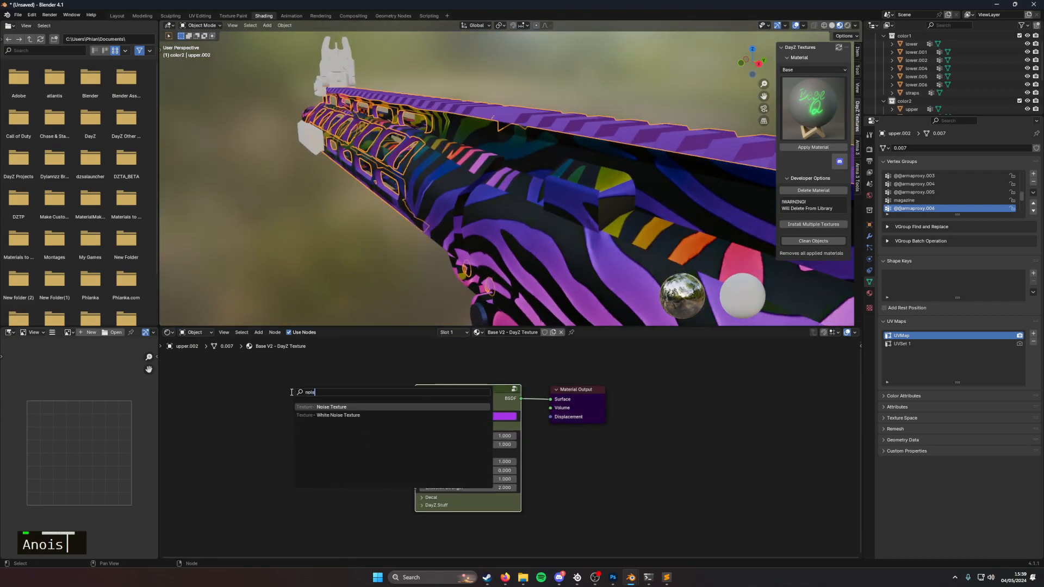
{"action": "key", "text": "Return"}
{"action": "left_click", "coordinate": [275, 380]}
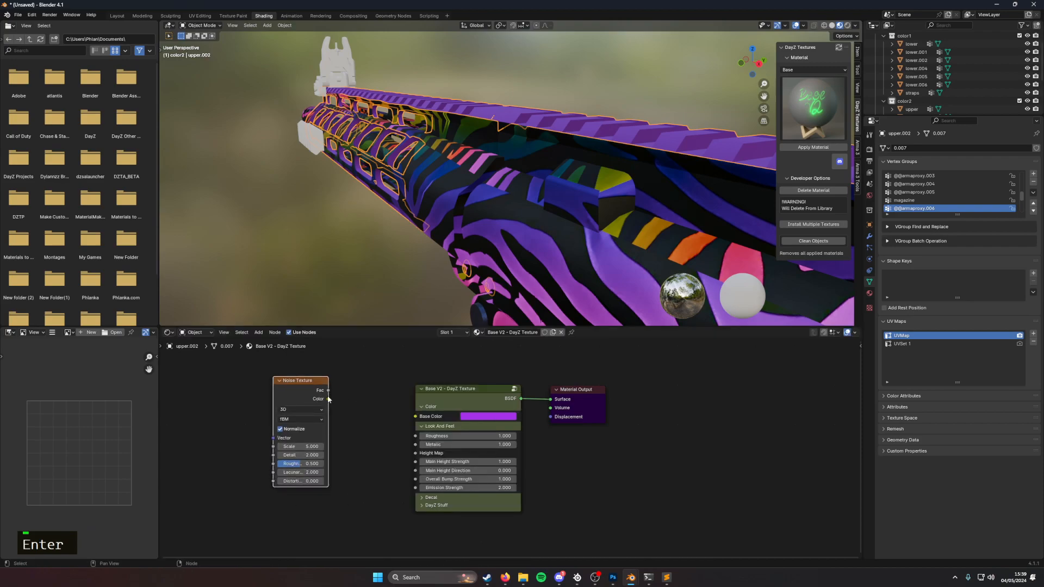
Step: Add a Color Ramp node and connect the Noise Texture's Fac output to its Fac input
{"action": "double_click", "coordinate": [365, 361]}
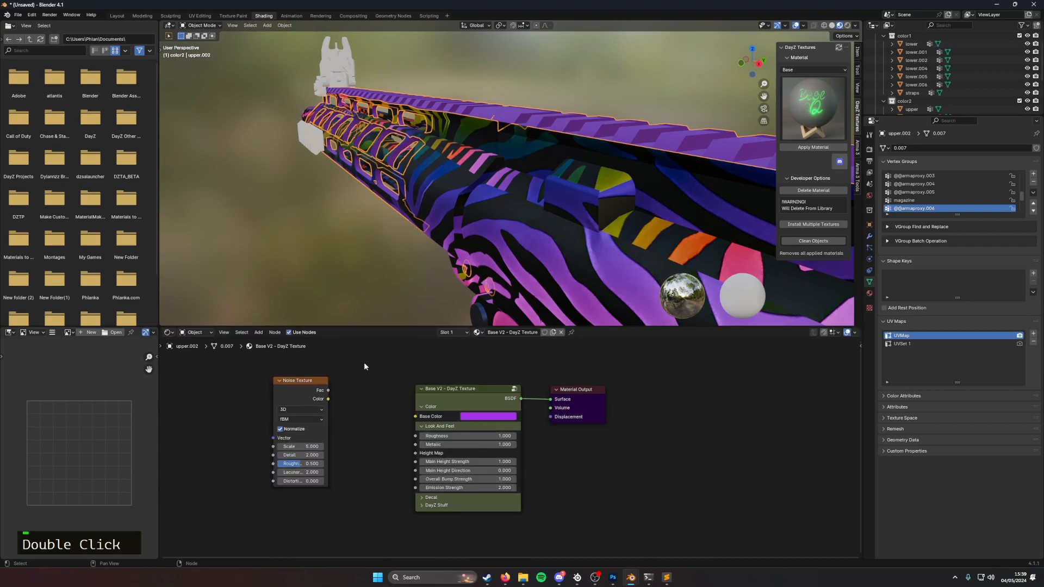
{"action": "key", "text": "shift+a"}
{"action": "type", "text": "ramo"}
{"action": "key", "text": "Return"}
{"action": "left_click", "coordinate": [303, 412]}
{"action": "left_click_drag", "start_coordinate": [324, 452], "coordinate": [284, 396]}
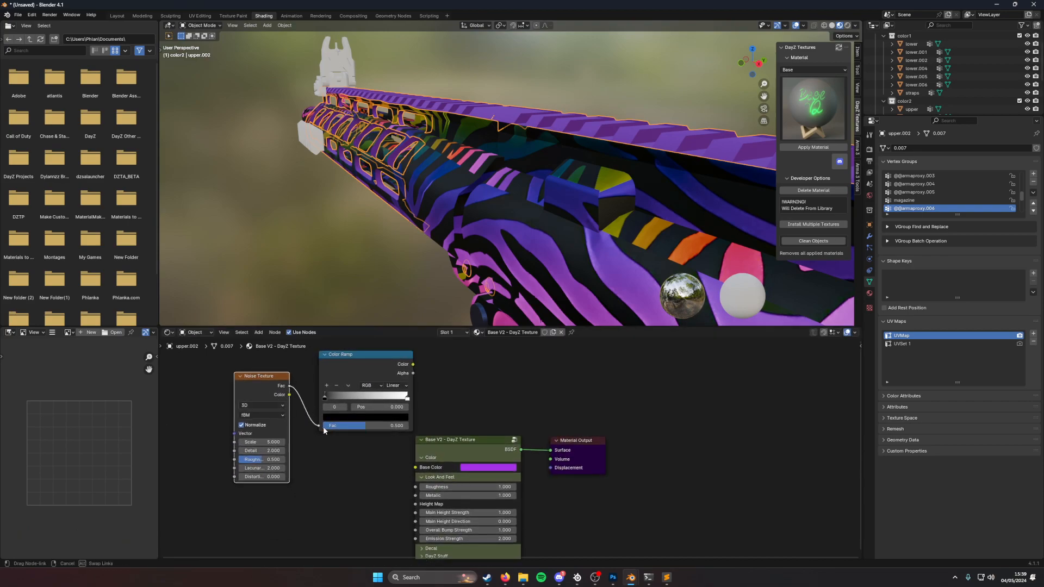
{"action": "left_click_drag", "start_coordinate": [323, 426], "coordinate": [322, 426]}
Step: Preview the Color Ramp on the handguard and sharpen its contrast, with the black stop at 0.355 and the white stop close beside it
{"action": "left_click", "coordinate": [352, 355], "text": "ctrl+shift"}
{"action": "middle_click_drag", "start_coordinate": [478, 244], "coordinate": [538, 258]}
{"action": "left_click_drag", "start_coordinate": [409, 401], "coordinate": [359, 400]}
Step: Set the Noise Texture to scale 144.4, roughness 0.175, lacunarity 12.7 and distortion 1.3, and move it and the Color Ramp away from Base V2
{"action": "left_click_drag", "start_coordinate": [262, 442], "coordinate": [276, 477]}
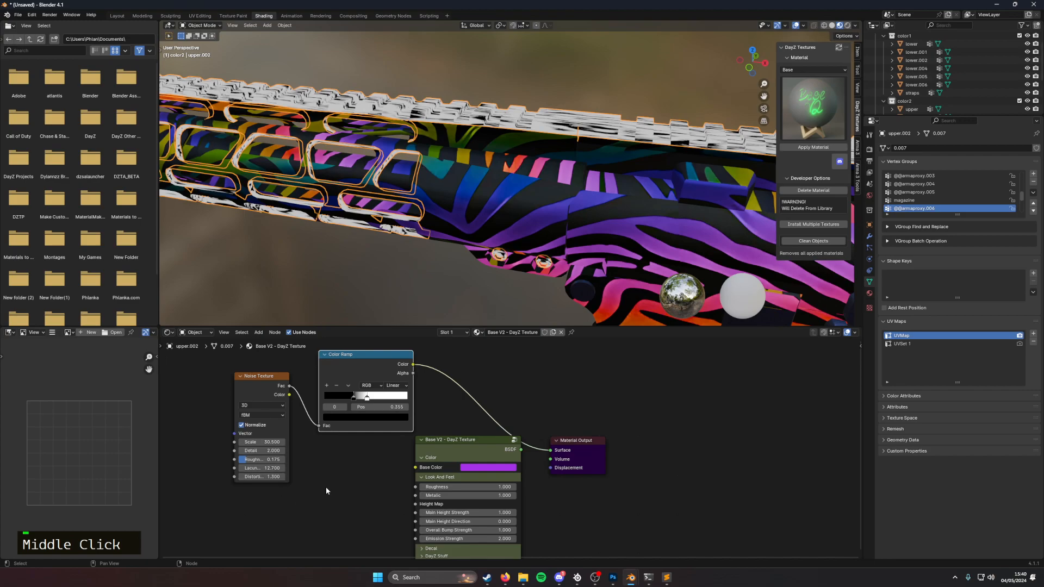
{"action": "left_click_drag", "start_coordinate": [256, 442], "coordinate": [309, 442]}
{"action": "left_click_drag", "start_coordinate": [387, 356], "coordinate": [373, 357]}
{"action": "left_click_drag", "start_coordinate": [264, 376], "coordinate": [193, 376]}
{"action": "left_click_drag", "start_coordinate": [319, 359], "coordinate": [248, 373]}
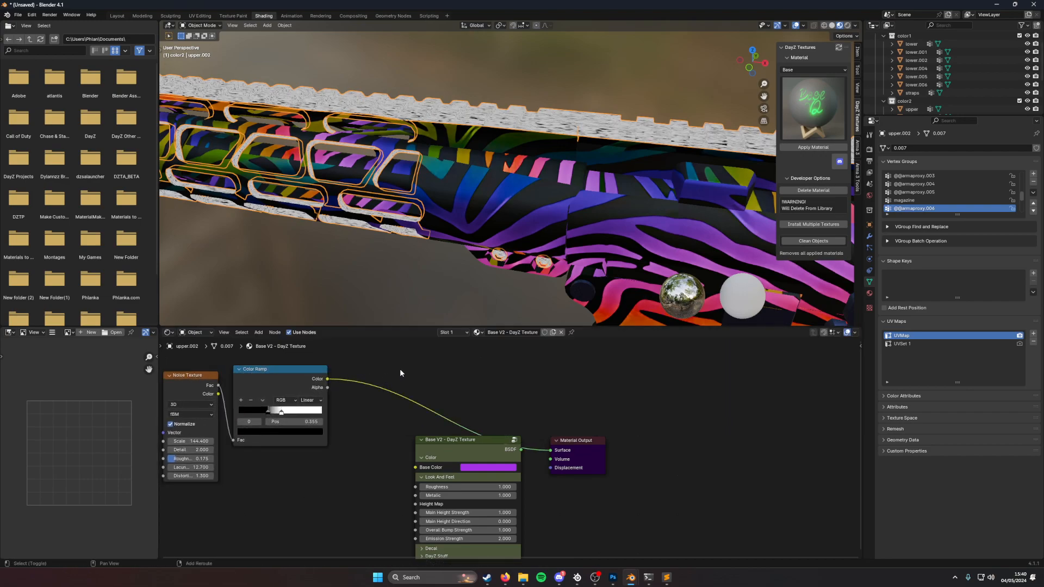
Step: Insert a Mix Color node after the Color Ramp and feed the ramp's colour into its Factor
{"action": "key", "text": "shift+a"}
{"action": "type", "text": "mix colo"}
{"action": "key", "text": "Return"}
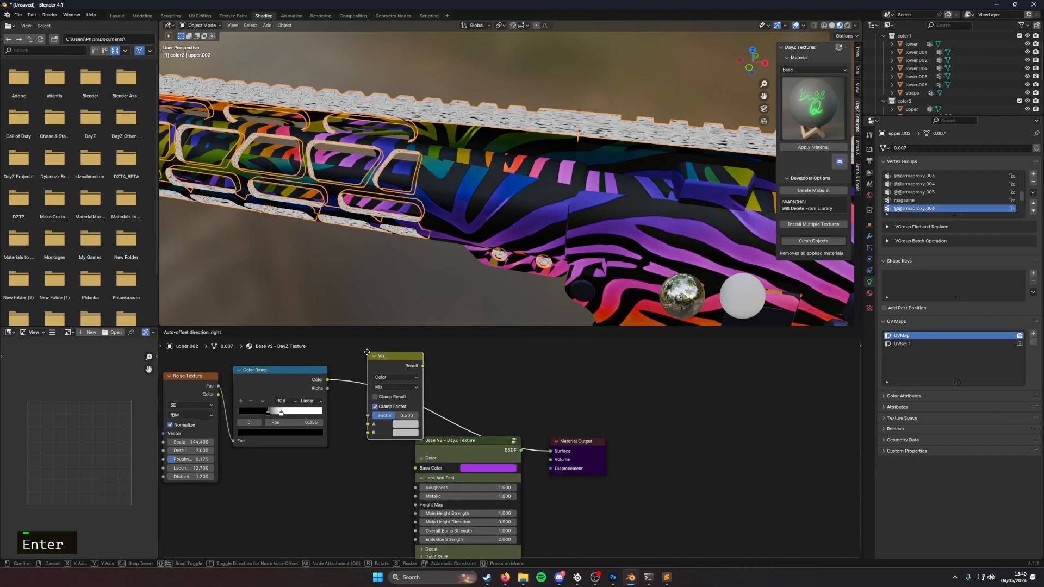
{"action": "left_click", "coordinate": [359, 364]}
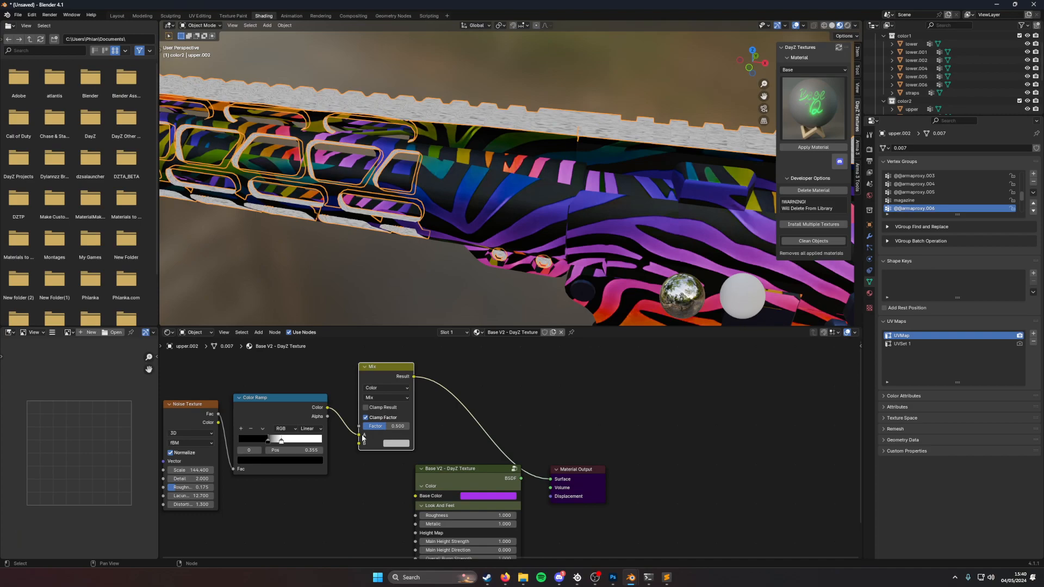
{"action": "left_click_drag", "start_coordinate": [359, 434], "coordinate": [359, 426]}
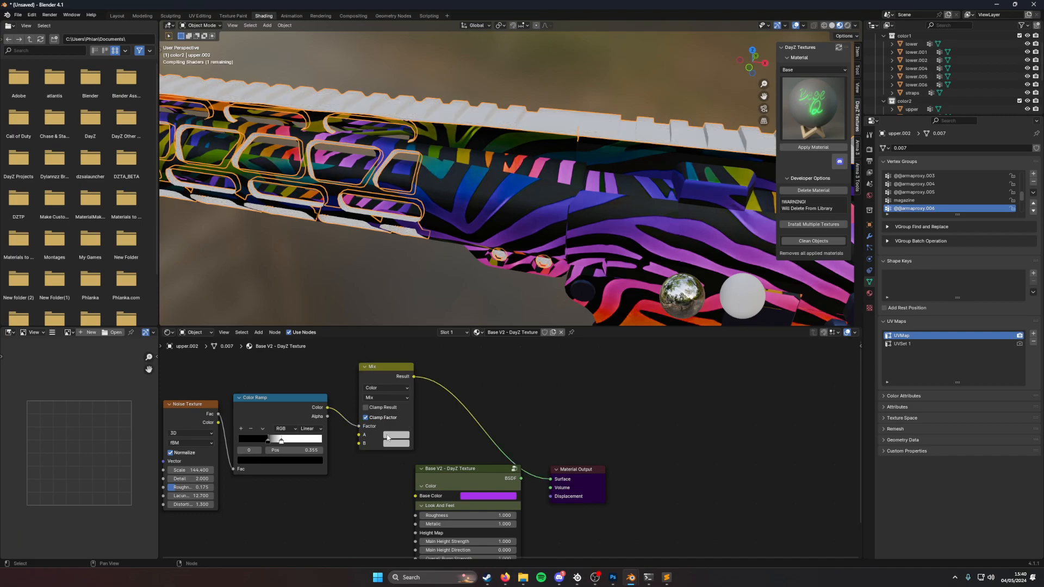
Step: Set the Mix node's colour A to dark purple with value 0.177 and colour B to violet with value 0.499
{"action": "left_click", "coordinate": [396, 434]}
{"action": "mouse_move", "coordinate": [440, 337]}
{"action": "left_mouse_down"}
{"action": "mouse_move", "coordinate": [449, 330]}
{"action": "mouse_move", "coordinate": [453, 355]}
{"action": "left_mouse_up"}
{"action": "left_click", "coordinate": [401, 441]}
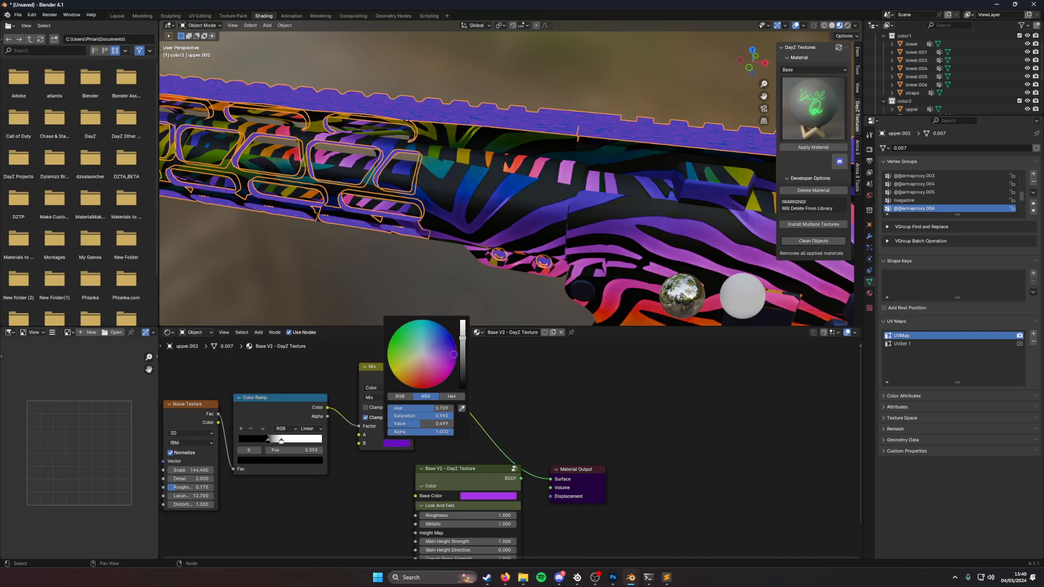
{"action": "left_click", "coordinate": [396, 434]}
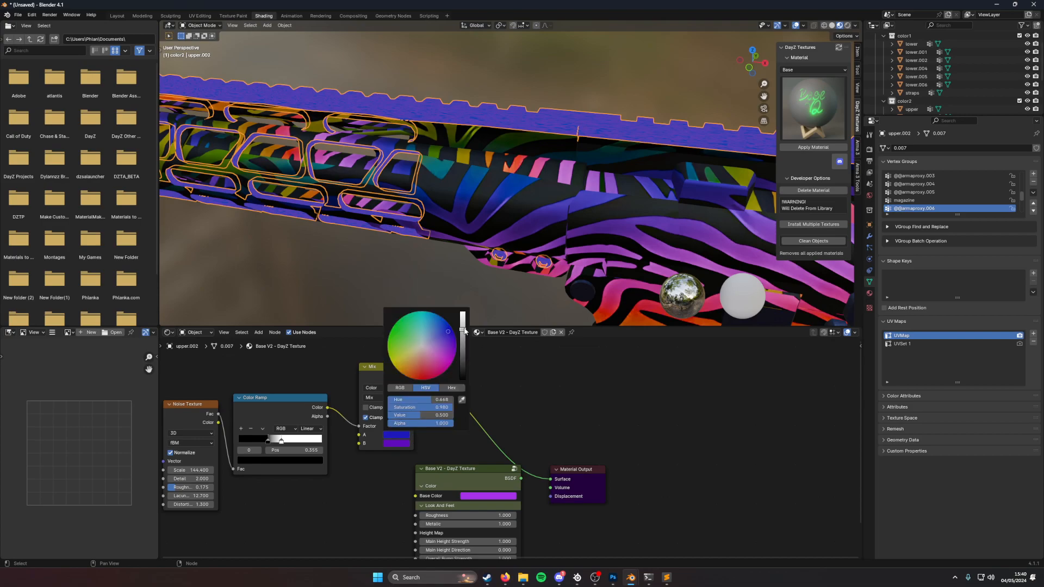
{"action": "left_click_drag", "start_coordinate": [452, 338], "coordinate": [446, 346]}
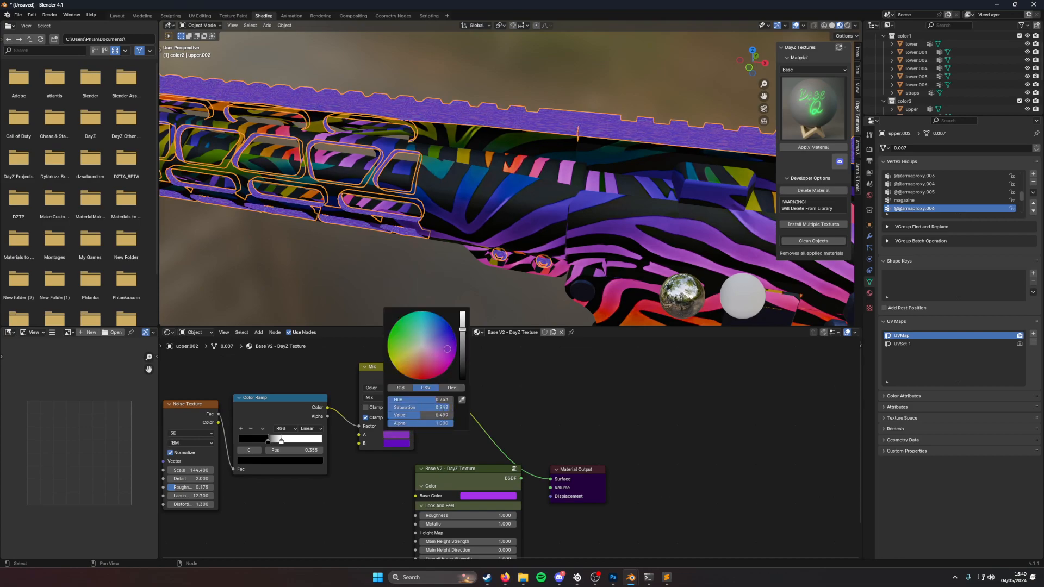
{"action": "left_click_drag", "start_coordinate": [442, 349], "coordinate": [462, 348]}
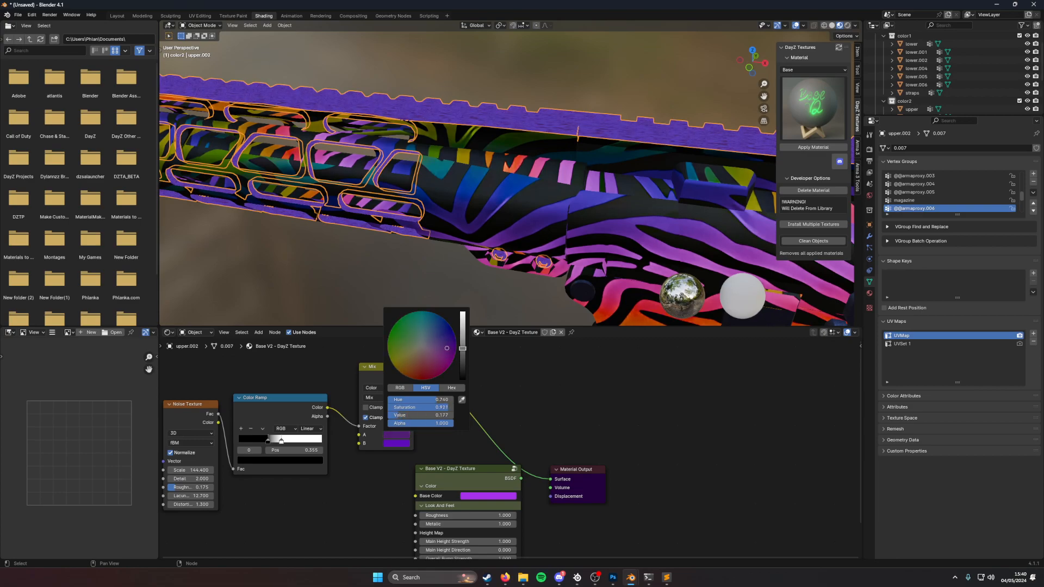
Step: Output Base V2 with the Mix result as its base colour, and brighten Mix colour A to value 0.675
{"action": "left_click_drag", "start_coordinate": [414, 377], "coordinate": [481, 423]}
{"action": "left_click", "coordinate": [472, 471], "text": "ctrl+shift"}
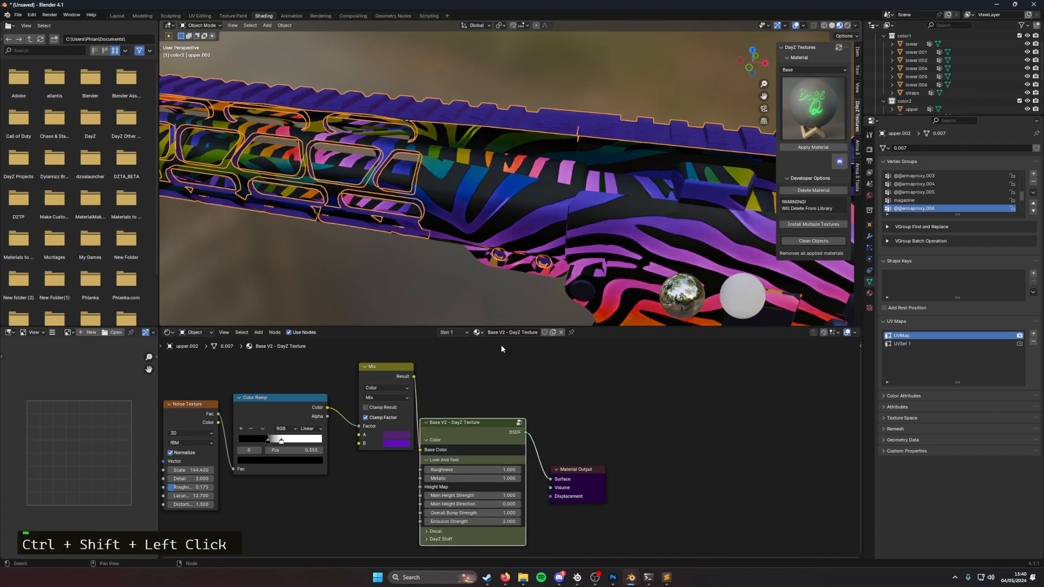
{"action": "left_click", "coordinate": [396, 441]}
{"action": "left_click_drag", "start_coordinate": [464, 347], "coordinate": [463, 319]}
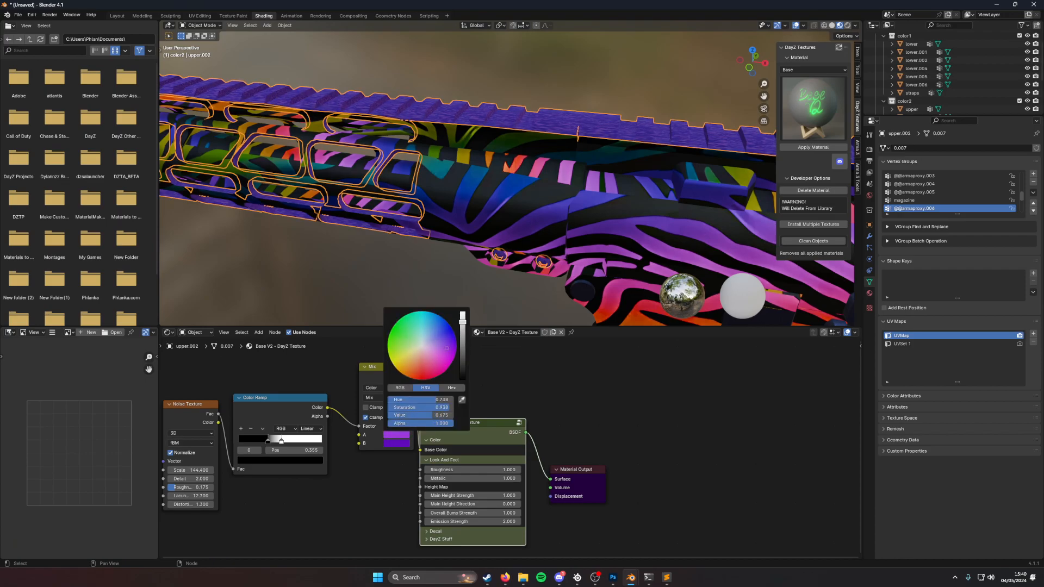
{"action": "scroll", "coordinate": [408, 265], "scroll_direction": "down", "scroll_amount": 2}
{"action": "middle_click_drag", "start_coordinate": [409, 266], "coordinate": [562, 273]}
{"action": "scroll", "coordinate": [556, 280], "scroll_direction": "up", "scroll_amount": 2}
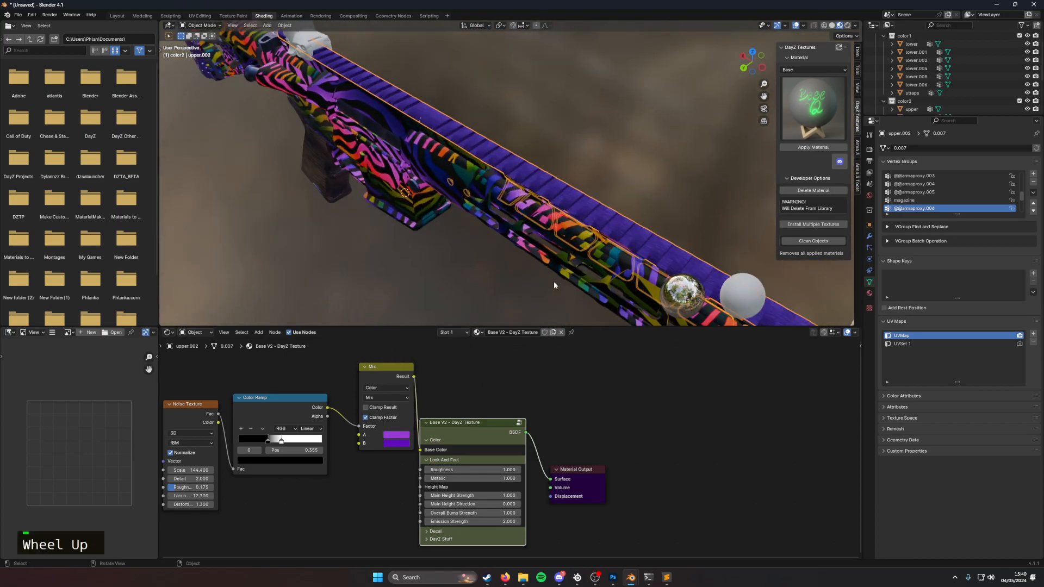
{"action": "scroll", "coordinate": [556, 280], "scroll_direction": "up", "scroll_amount": 2}
{"action": "scroll", "coordinate": [547, 283], "scroll_direction": "down", "scroll_amount": 1}
Step: Open the Base V2 node group and delete the red node that feeds the emission reroute
{"action": "middle_click_drag", "start_coordinate": [479, 501], "coordinate": [527, 414]}
{"action": "left_click", "coordinate": [473, 445]}
{"action": "left_click", "coordinate": [473, 444]}
{"action": "scroll", "coordinate": [485, 488], "scroll_direction": "down", "scroll_amount": 2}
{"action": "middle_click_drag", "start_coordinate": [486, 492], "coordinate": [462, 478]}
{"action": "key", "text": "Tab"}
{"action": "scroll", "coordinate": [472, 398], "scroll_direction": "down", "scroll_amount": 2}
{"action": "middle_click_drag", "start_coordinate": [538, 386], "coordinate": [495, 446]}
{"action": "left_click", "coordinate": [573, 373]}
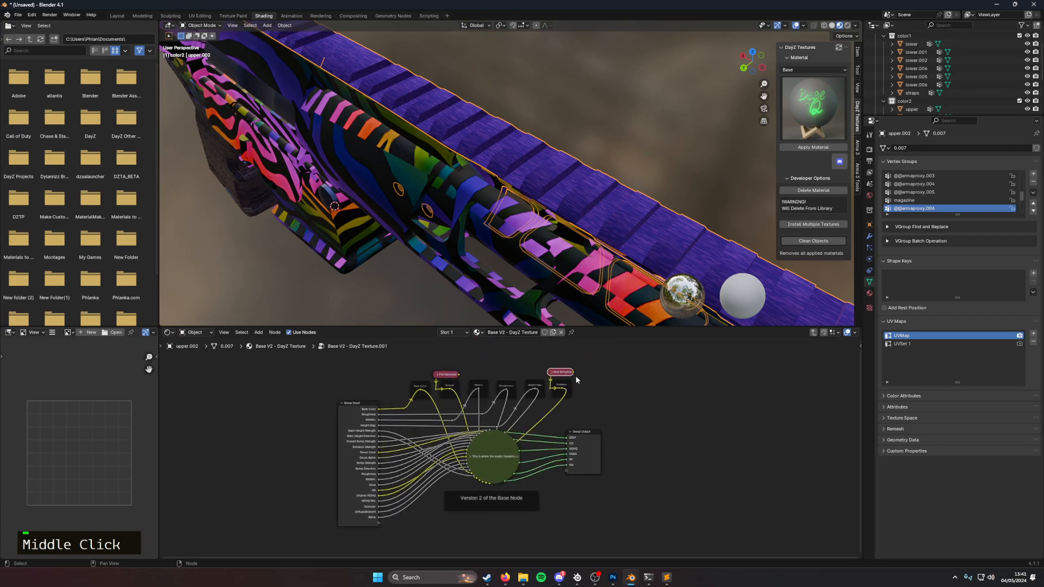
{"action": "key", "text": "Delete"}
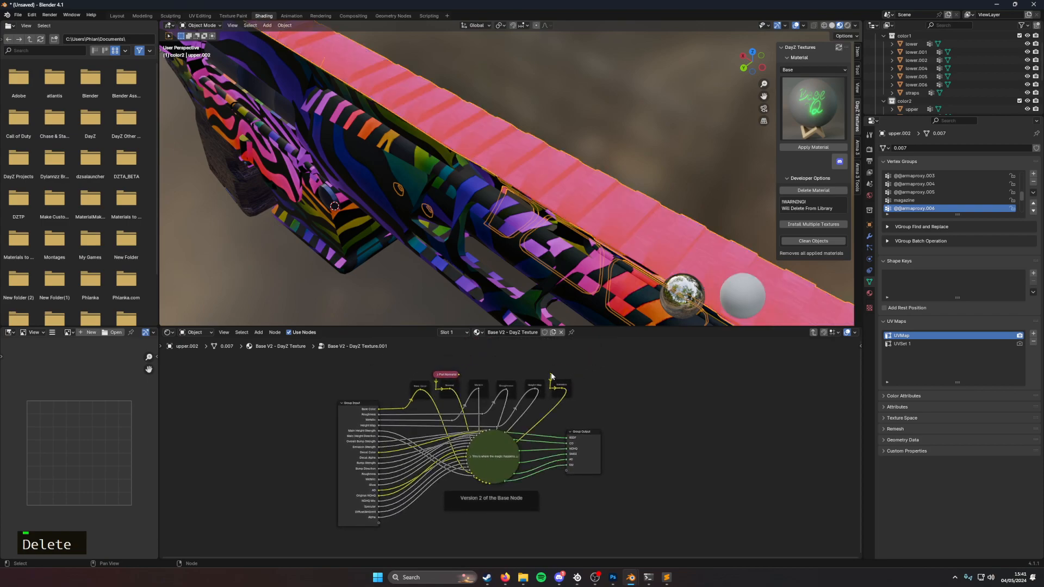
Step: Connect a new Group Input socket to the emission reroute and return to the main material nodes
{"action": "key", "text": "Escape"}
{"action": "left_click_drag", "start_coordinate": [379, 523], "coordinate": [551, 374]}
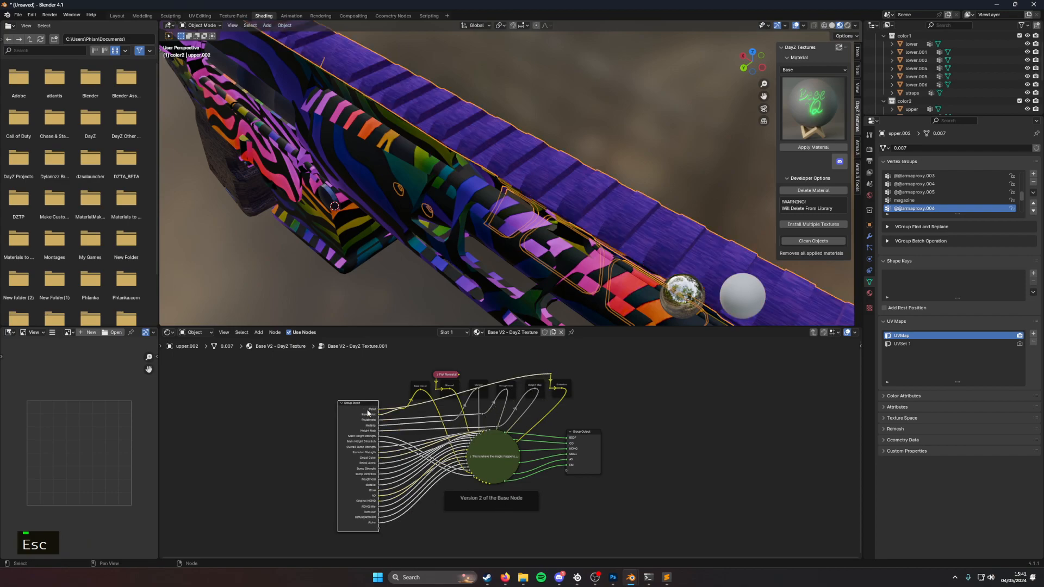
{"action": "left_click", "coordinate": [813, 332]}
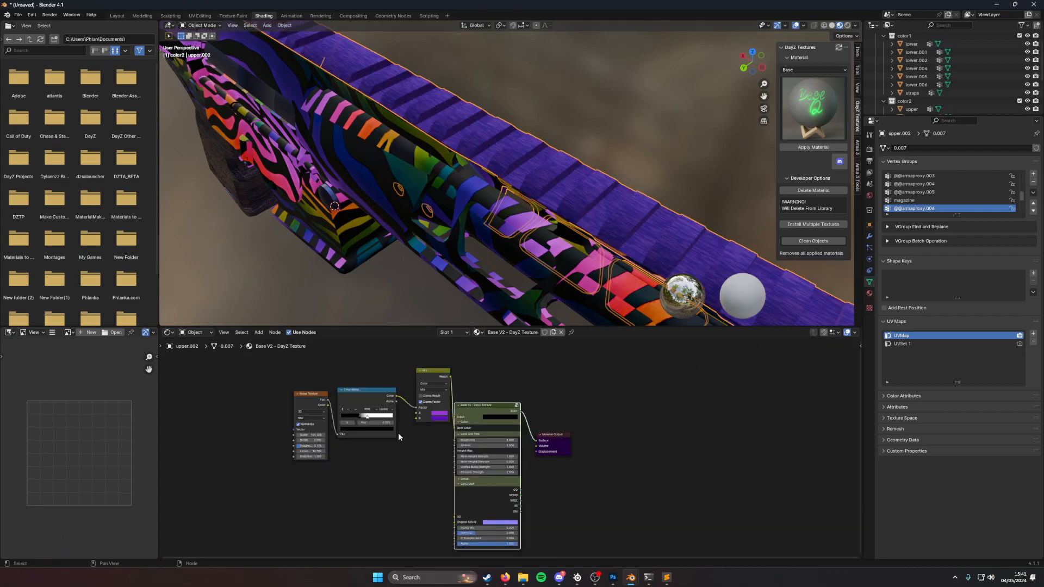
Step: Connect the Mix result to the new Input socket of Base V2 and set the emission strength to 1.6
{"action": "scroll", "coordinate": [461, 427], "scroll_direction": "up", "scroll_amount": 1}
{"action": "left_click_drag", "start_coordinate": [462, 392], "coordinate": [439, 395]}
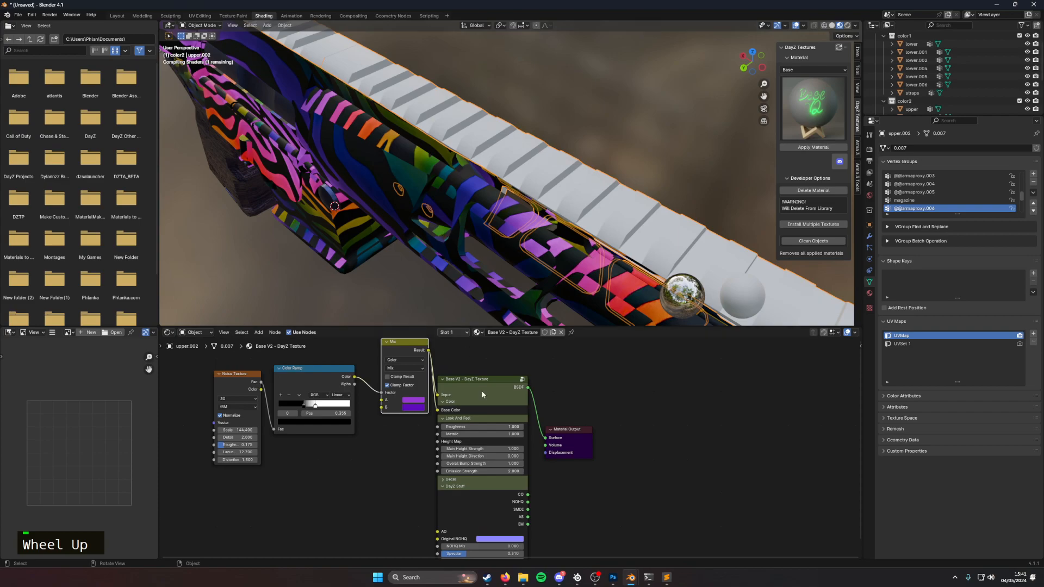
{"action": "left_click_drag", "start_coordinate": [482, 471], "coordinate": [476, 471]}
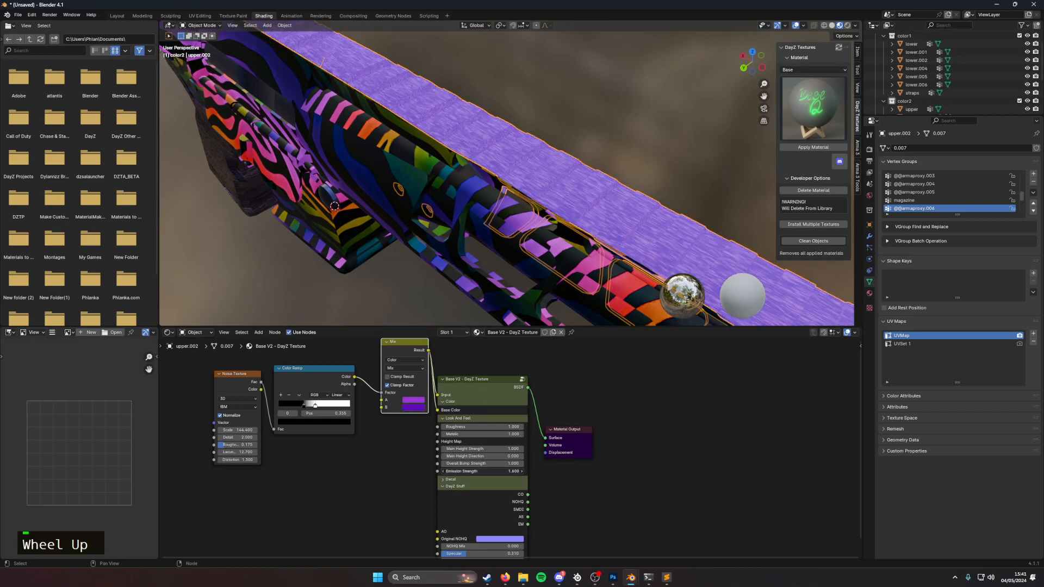
Step: Set Mix colour B to black and darken the purple of colour A, with the emission strength at 2.8
{"action": "left_click", "coordinate": [417, 409]}
{"action": "left_click_drag", "start_coordinate": [471, 348], "coordinate": [470, 360]}
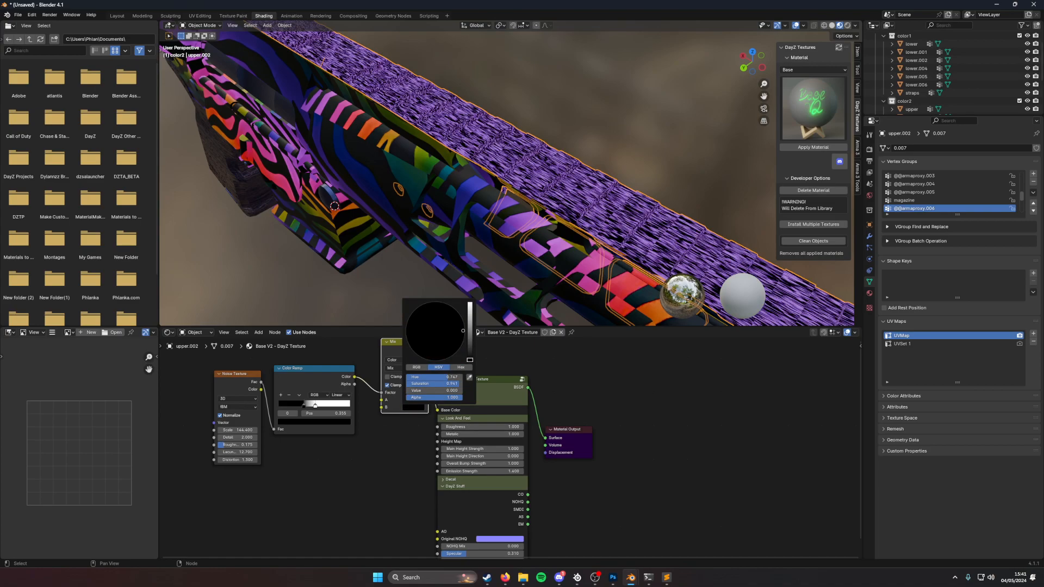
{"action": "double_click", "coordinate": [417, 407]}
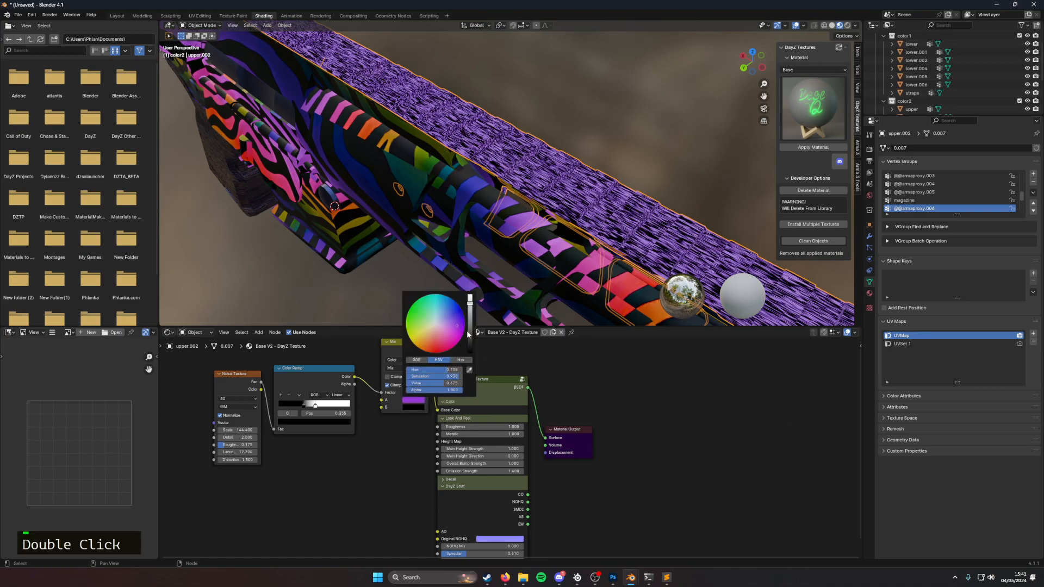
{"action": "left_click_drag", "start_coordinate": [470, 328], "coordinate": [470, 318]}
{"action": "left_click_drag", "start_coordinate": [483, 471], "coordinate": [511, 471]}
Step: Raise the Noise Texture's scale to 271.6 and shift the Color Ramp's black and white stops further along, with white at about 0.745
{"action": "middle_click_drag", "start_coordinate": [498, 325], "coordinate": [661, 239]}
{"action": "middle_click_drag", "start_coordinate": [445, 273], "coordinate": [502, 264]}
{"action": "left_click", "coordinate": [400, 191]}
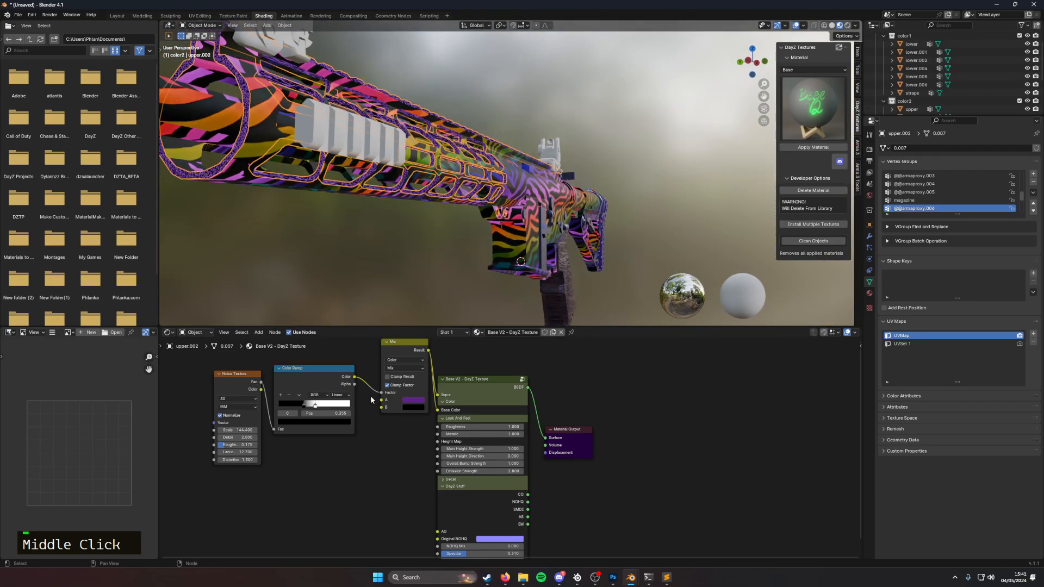
{"action": "left_click_drag", "start_coordinate": [235, 430], "coordinate": [367, 405]}
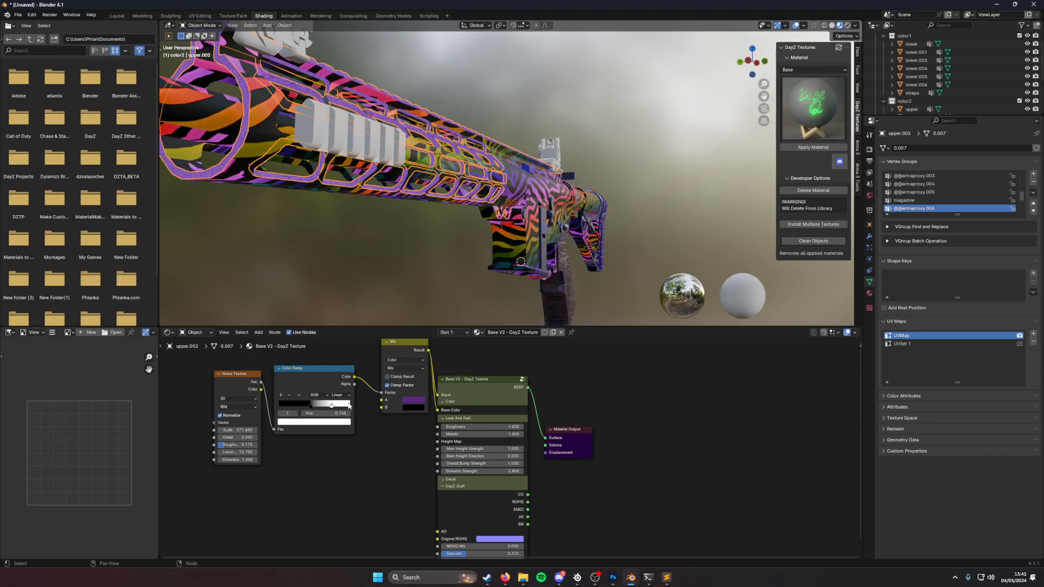
{"action": "left_click", "coordinate": [312, 405]}
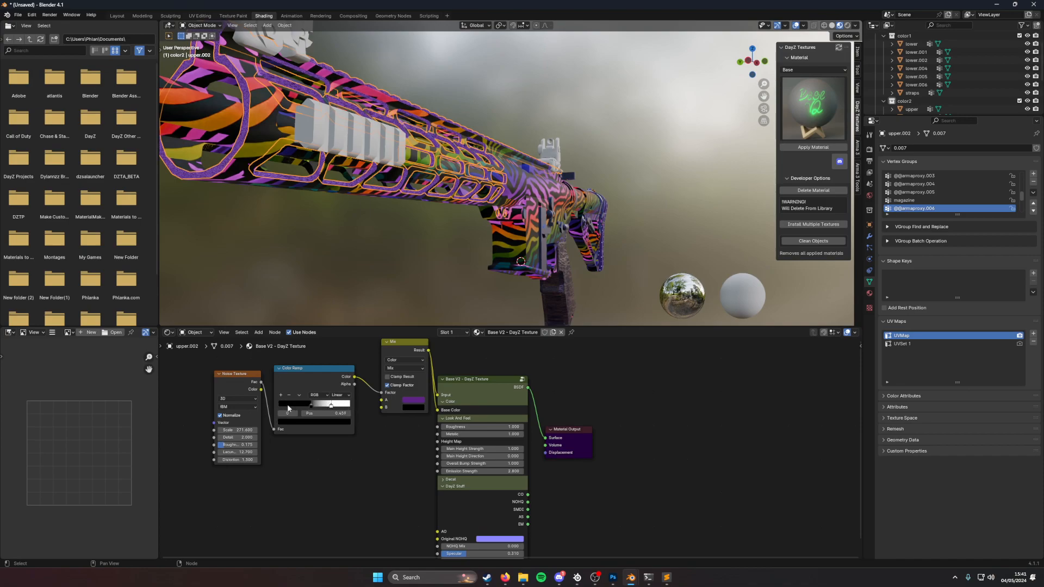
Step: Apply the existing Base material already in the file to the muzzle part, upper.003
{"action": "scroll", "coordinate": [291, 283], "scroll_direction": "down", "scroll_amount": 3}
{"action": "middle_click_drag", "start_coordinate": [291, 282], "coordinate": [314, 214]}
{"action": "left_click", "coordinate": [315, 214]}
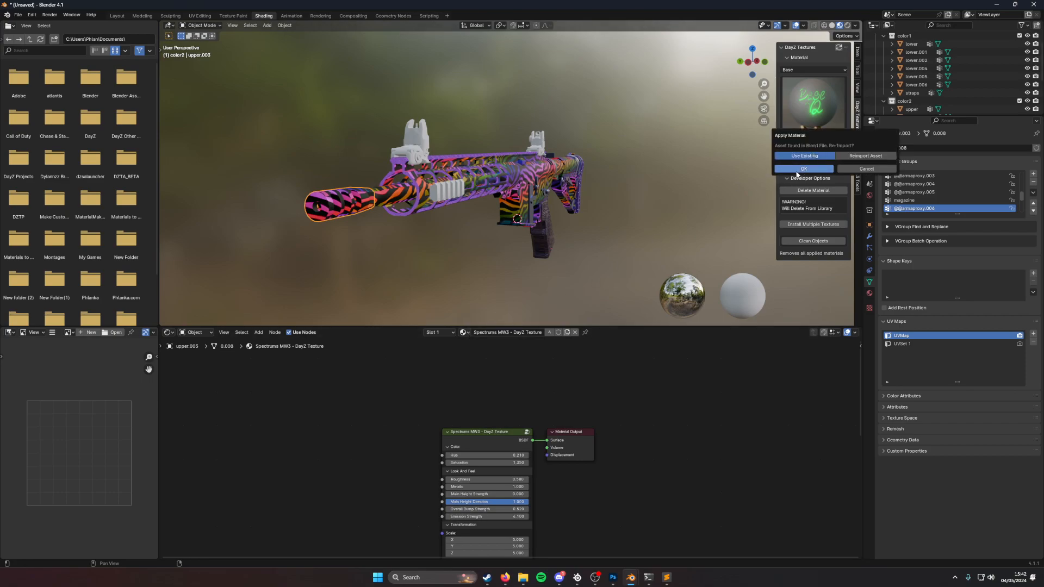
{"action": "left_click", "coordinate": [812, 146]}
Step: Select the sights object and apply the Base material to the front and rear sights
{"action": "middle_click_drag", "start_coordinate": [679, 218], "coordinate": [348, 220]}
{"action": "left_click", "coordinate": [589, 191]}
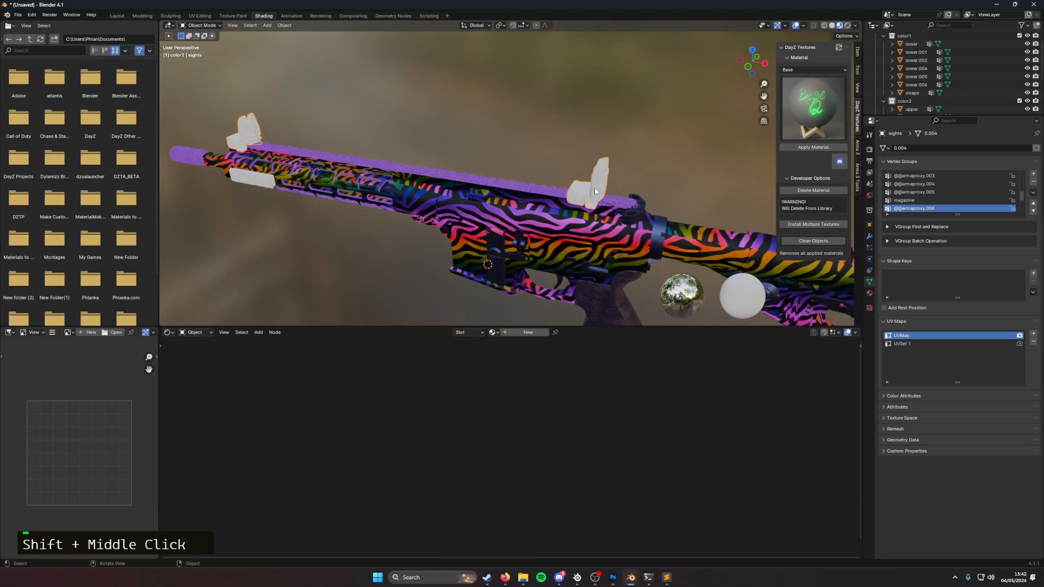
{"action": "middle_click_drag", "start_coordinate": [285, 204], "coordinate": [404, 178]}
{"action": "left_click", "coordinate": [294, 152]}
{"action": "scroll", "coordinate": [919, 106], "scroll_direction": "down", "scroll_amount": 5}
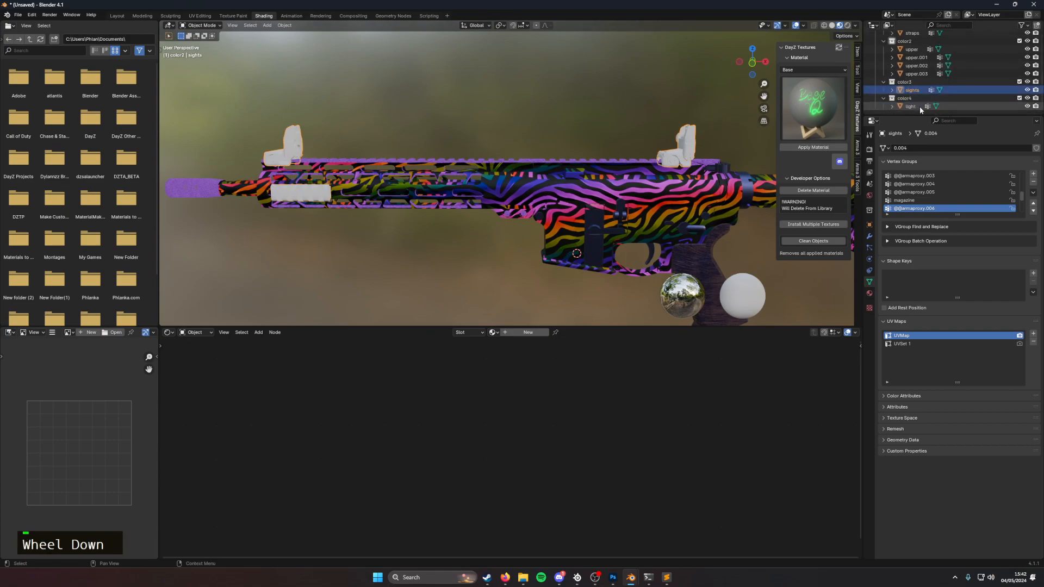
{"action": "double_click", "coordinate": [911, 107]}
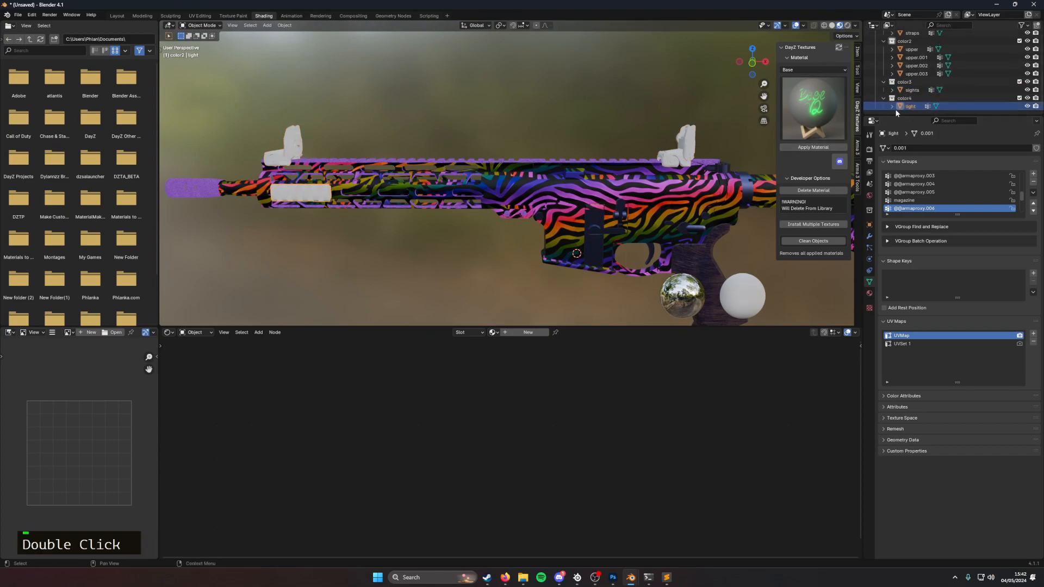
{"action": "left_click", "coordinate": [297, 153]}
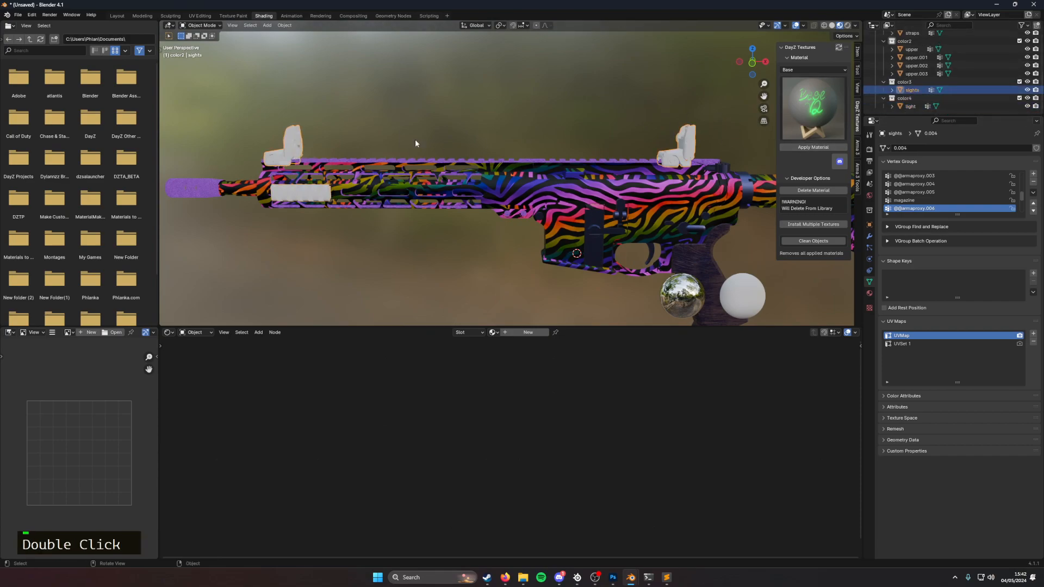
{"action": "left_click", "coordinate": [802, 147]}
Step: Apply the existing Base material to the light object on the handguard, reusing the copy already in the file
{"action": "left_click", "coordinate": [638, 175]}
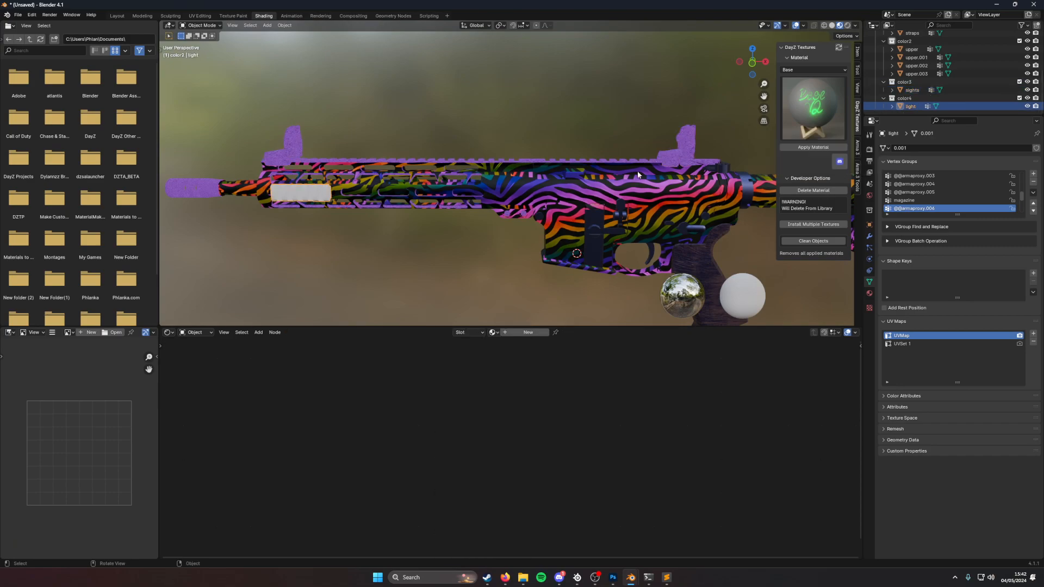
{"action": "left_click", "coordinate": [803, 148]}
{"action": "left_click", "coordinate": [792, 169]}
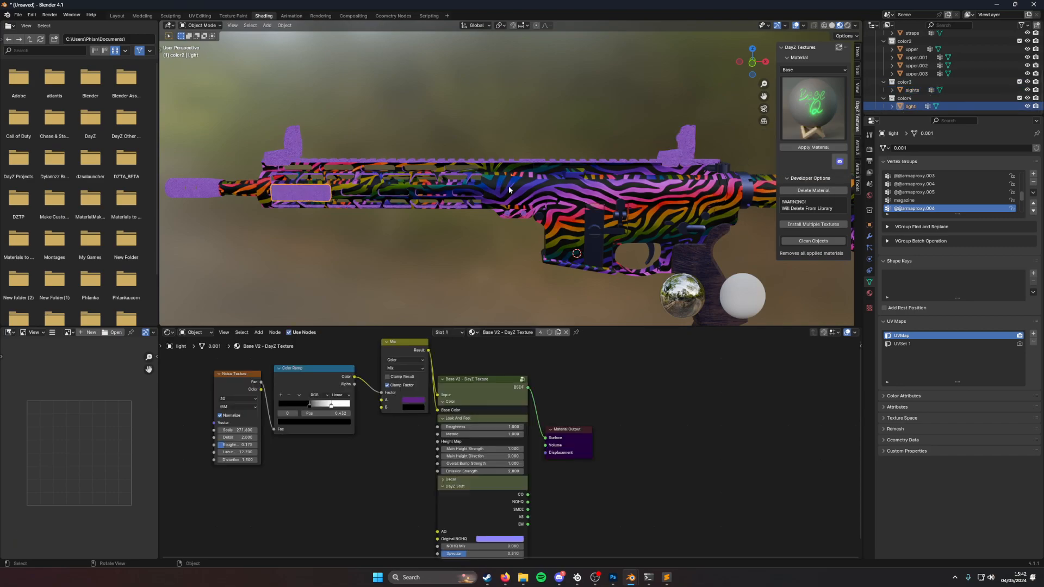
Step: Examine the textured upper and lower receiver area of the rifle up close
{"action": "left_click", "coordinate": [609, 199]}
{"action": "middle_click_drag", "start_coordinate": [609, 199], "coordinate": [660, 174]}
{"action": "scroll", "coordinate": [387, 229], "scroll_direction": "up", "scroll_amount": 5}
{"action": "middle_click_drag", "start_coordinate": [413, 204], "coordinate": [554, 183], "text": "shift"}
{"action": "middle_click_drag", "start_coordinate": [555, 183], "coordinate": [572, 235]}
{"action": "scroll", "coordinate": [507, 187], "scroll_direction": "down", "scroll_amount": 6}
{"action": "double_click", "coordinate": [550, 182]}
{"action": "left_click", "coordinate": [527, 171]}
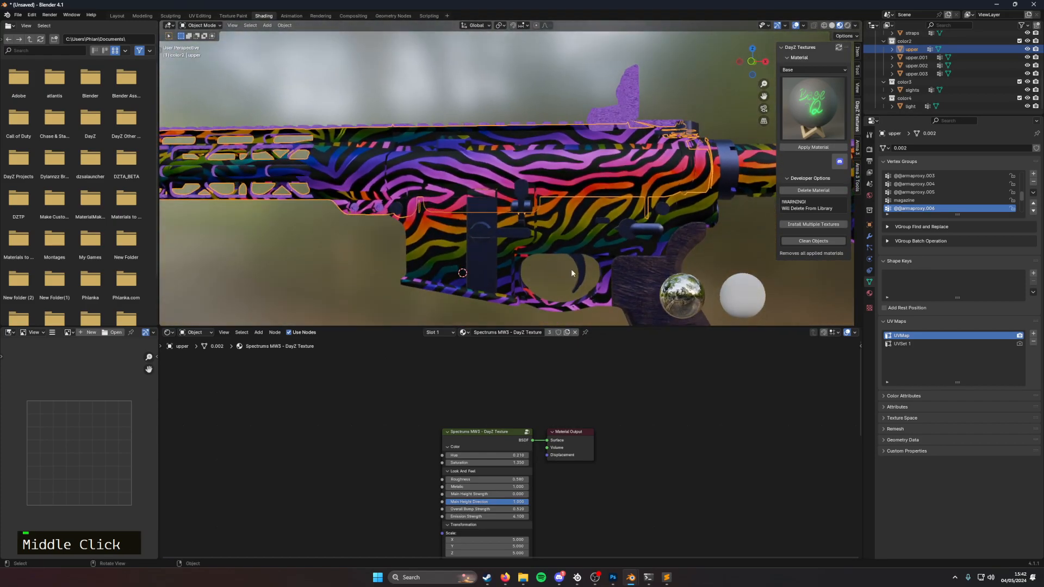
Step: Switch to Photoshop and add a type layer reading WRITE SOMETHING on the blank white canvas
{"action": "mouse_move", "coordinate": [613, 577]}
{"action": "left_click", "coordinate": [594, 526]}
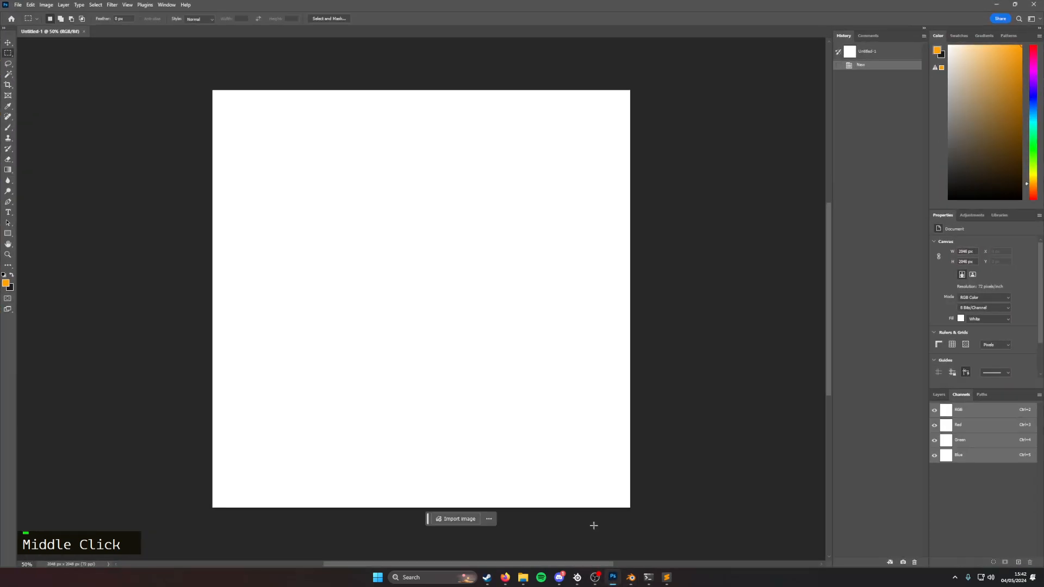
{"action": "key", "text": "t"}
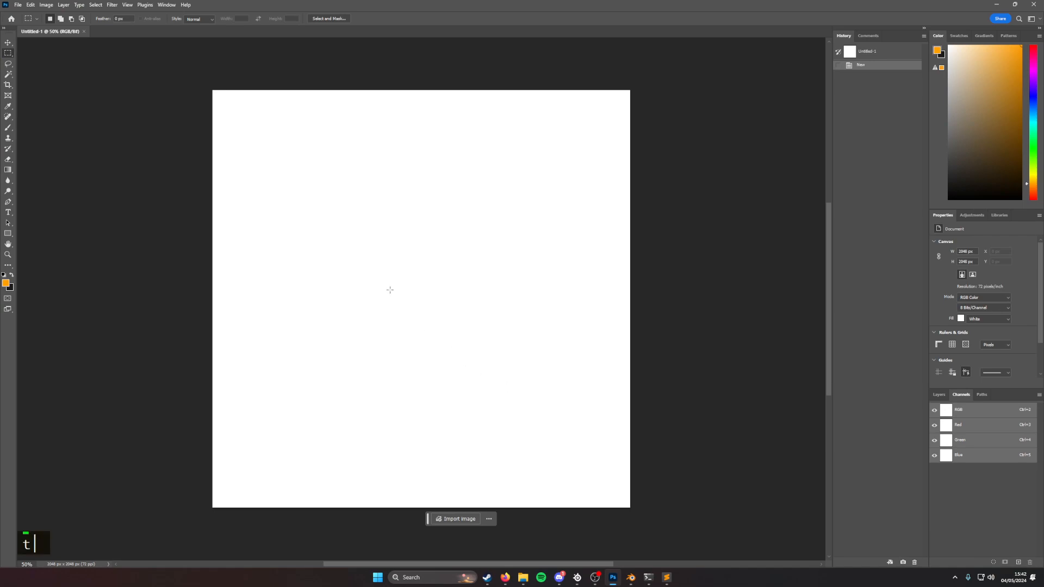
{"action": "left_click", "coordinate": [389, 289]}
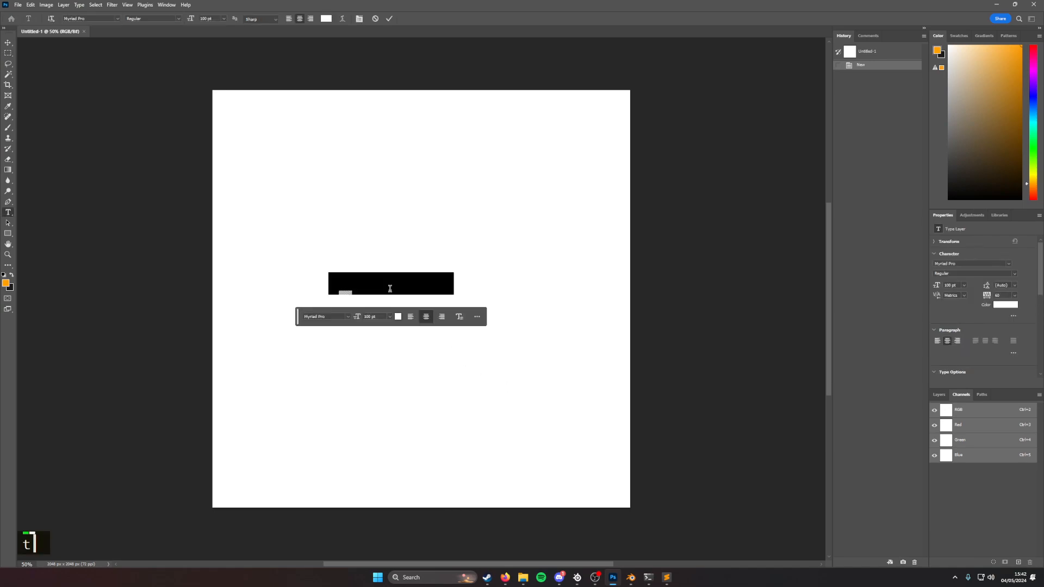
{"action": "key", "text": "shift"}
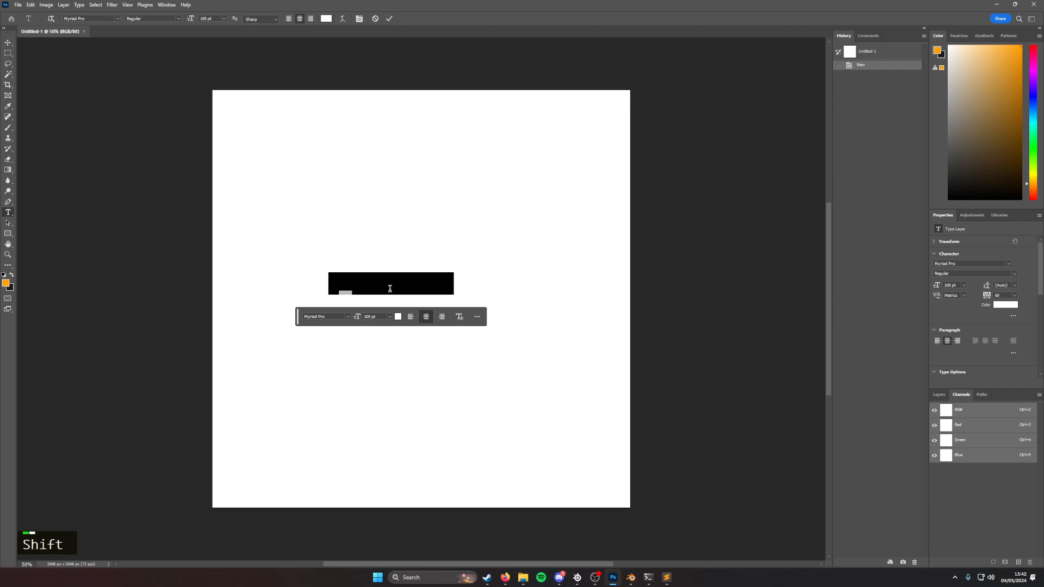
{"action": "key", "text": "t"}
{"action": "key", "text": "shift"}
{"action": "type", "text": "WRITE SOMETHIN"}
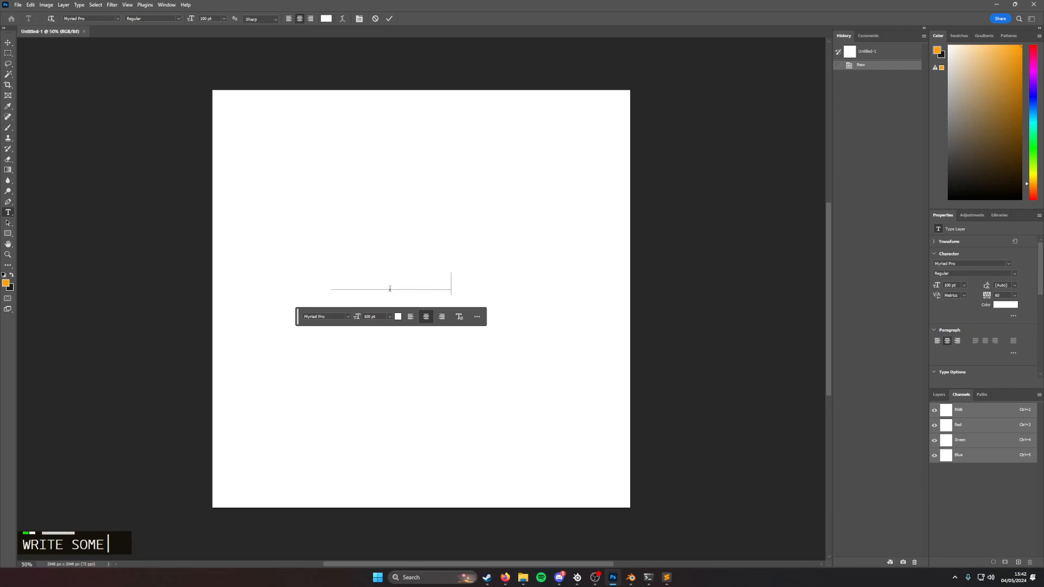
{"action": "type", "text": "G"}
{"action": "key", "text": "ctrl+a"}
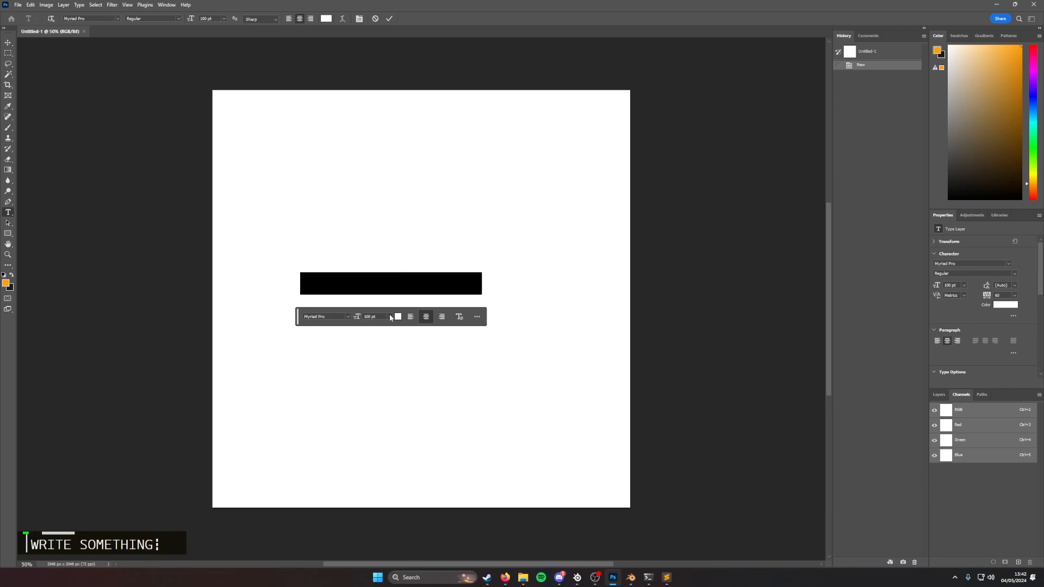
{"action": "left_click", "coordinate": [711, 281]}
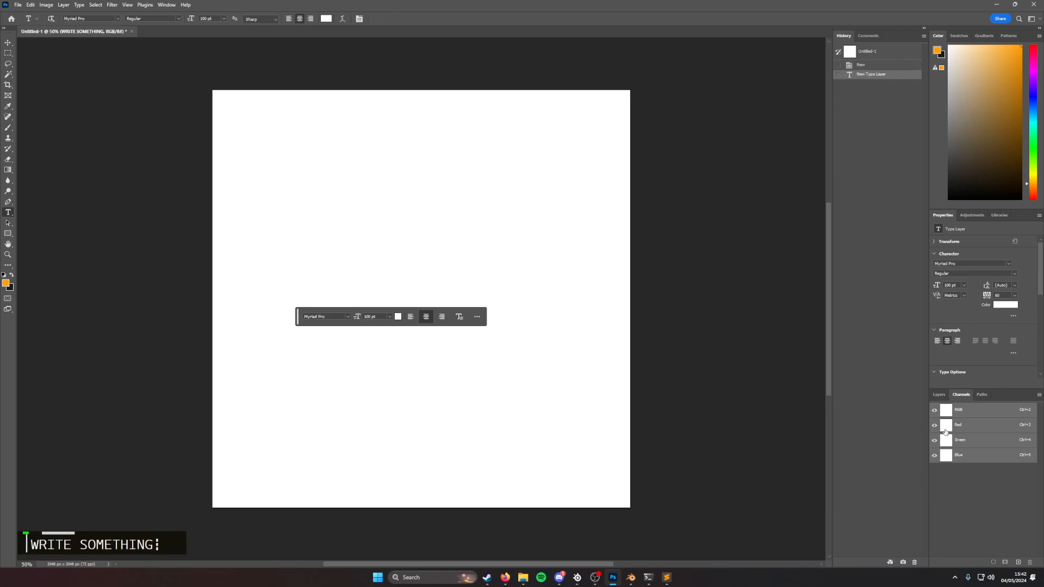
Step: Convert the locked background into a regular layer and enable a Color Overlay effect on it
{"action": "left_click", "coordinate": [939, 394]}
{"action": "left_click", "coordinate": [1026, 465]}
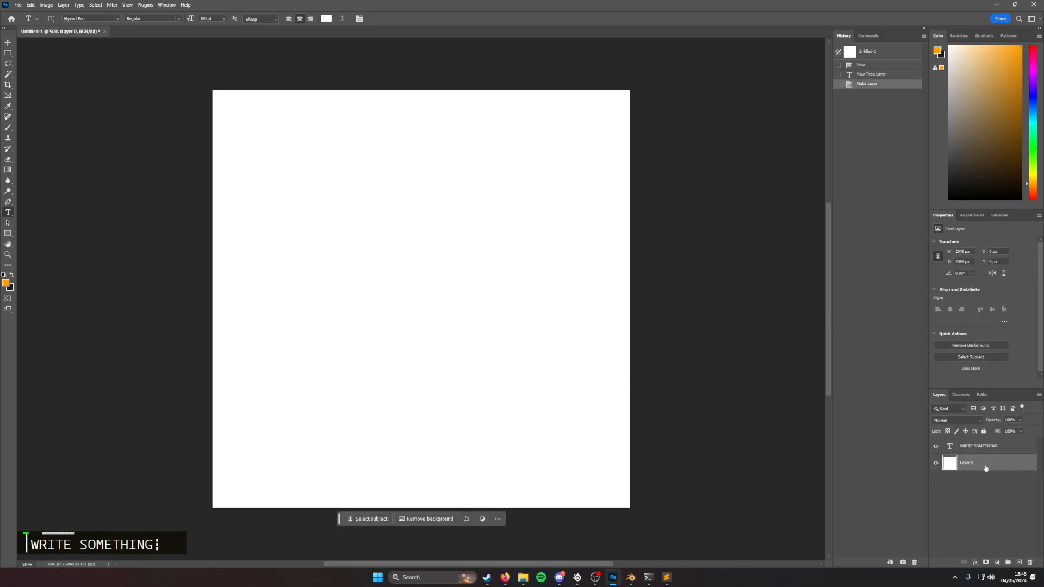
{"action": "double_click", "coordinate": [986, 467]}
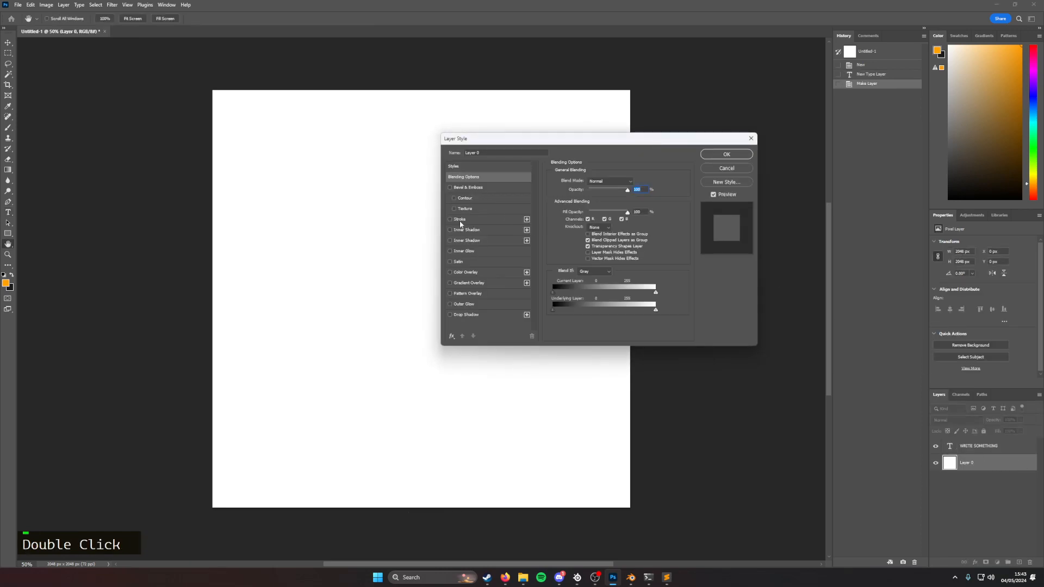
{"action": "left_click", "coordinate": [450, 270]}
{"action": "left_click", "coordinate": [612, 185]}
{"action": "left_click", "coordinate": [613, 183]}
{"action": "left_click", "coordinate": [485, 271]}
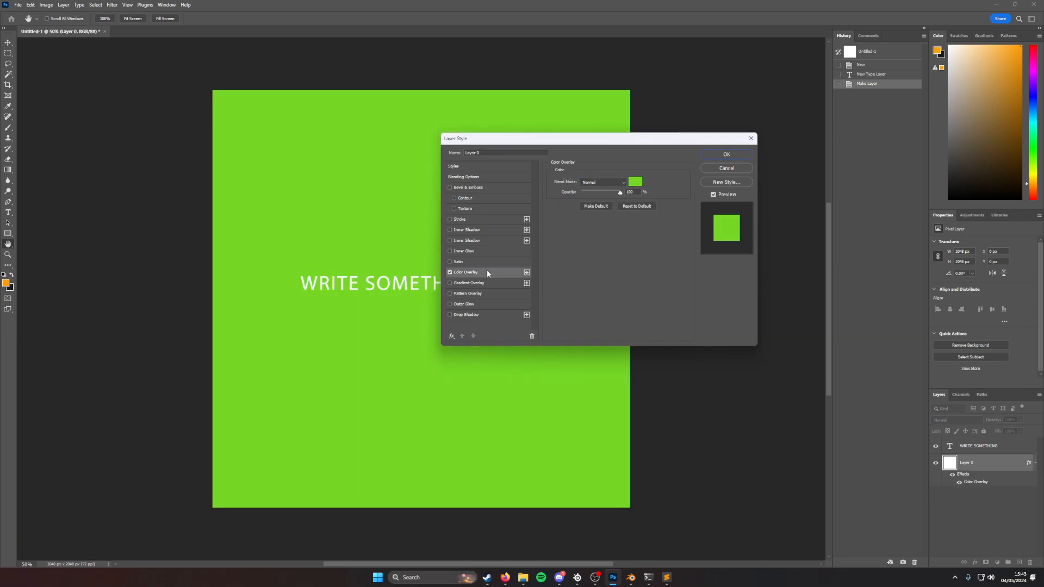
Step: Set the Color Overlay to purple 7b00b4 and accept the layer style
{"action": "left_click", "coordinate": [635, 181]}
{"action": "mouse_move", "coordinate": [525, 188]}
{"action": "left_mouse_down"}
{"action": "mouse_move", "coordinate": [525, 169]}
{"action": "mouse_move", "coordinate": [520, 176]}
{"action": "left_mouse_up"}
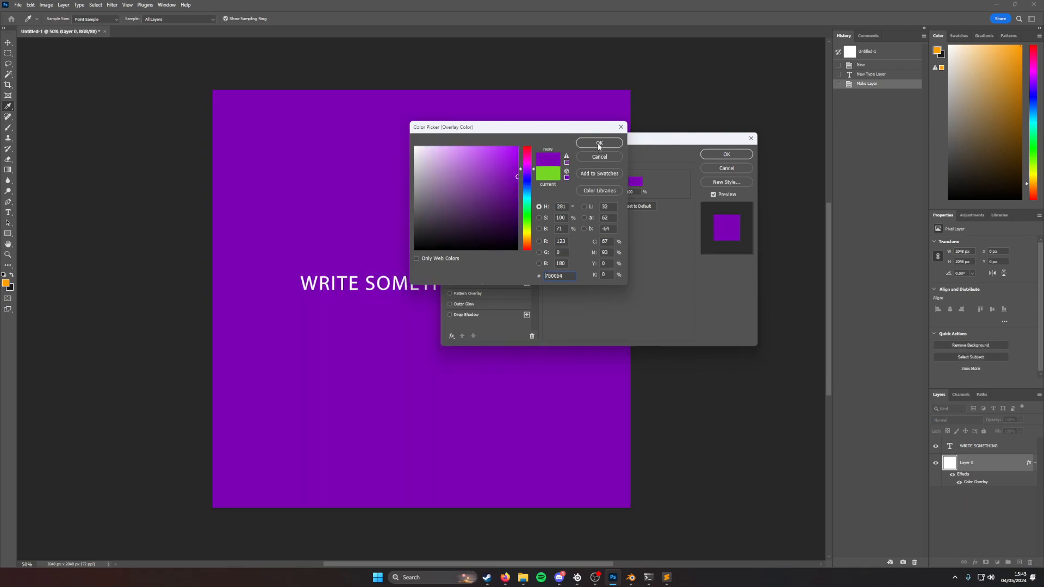
{"action": "left_click", "coordinate": [599, 142]}
{"action": "left_click", "coordinate": [726, 154]}
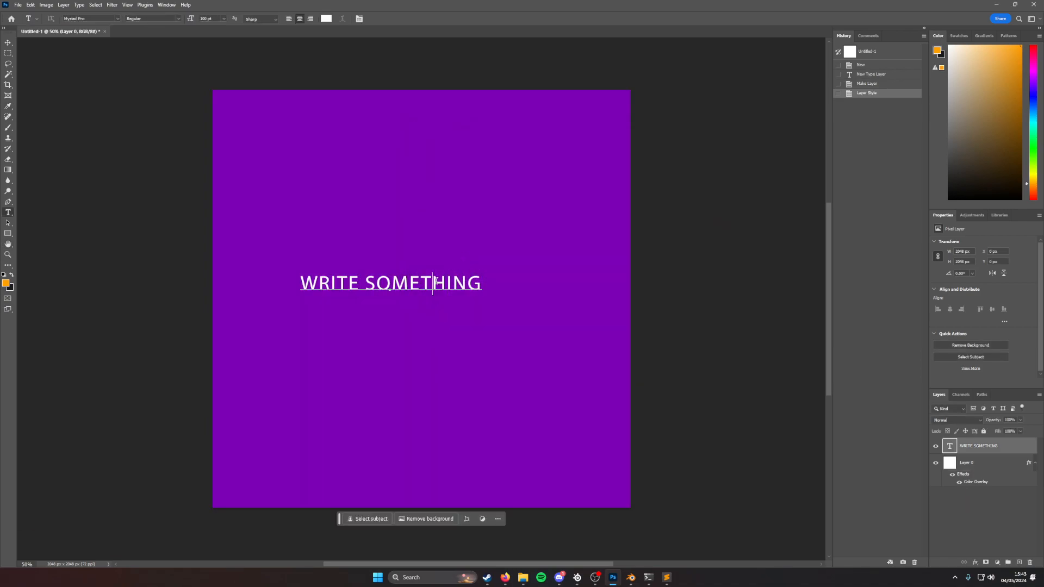
Step: Select the whole WRITE SOMETHING text and open its list of fonts
{"action": "double_click", "coordinate": [399, 283]}
{"action": "left_click", "coordinate": [334, 319]}
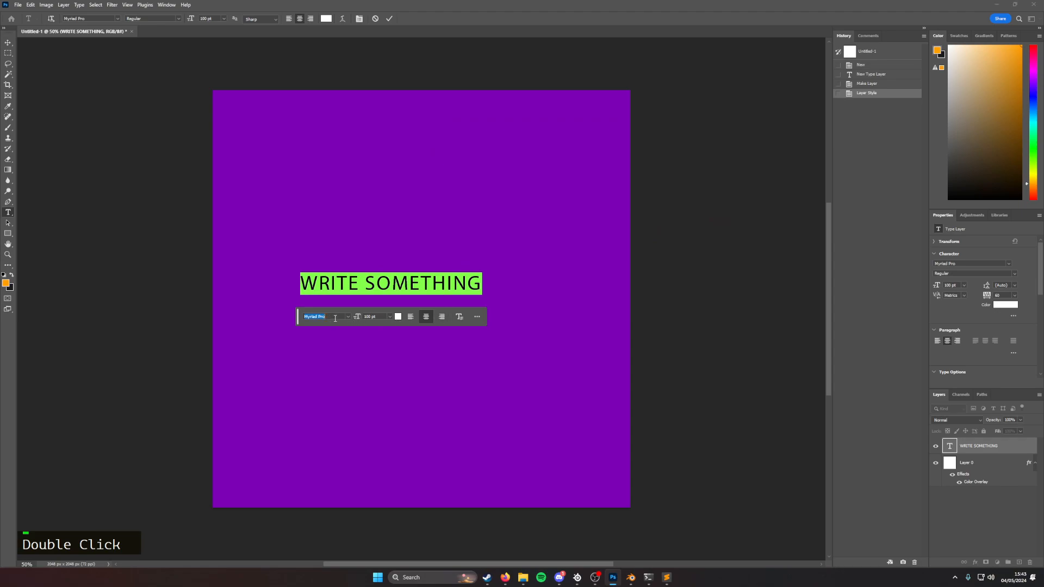
{"action": "left_click", "coordinate": [348, 316]}
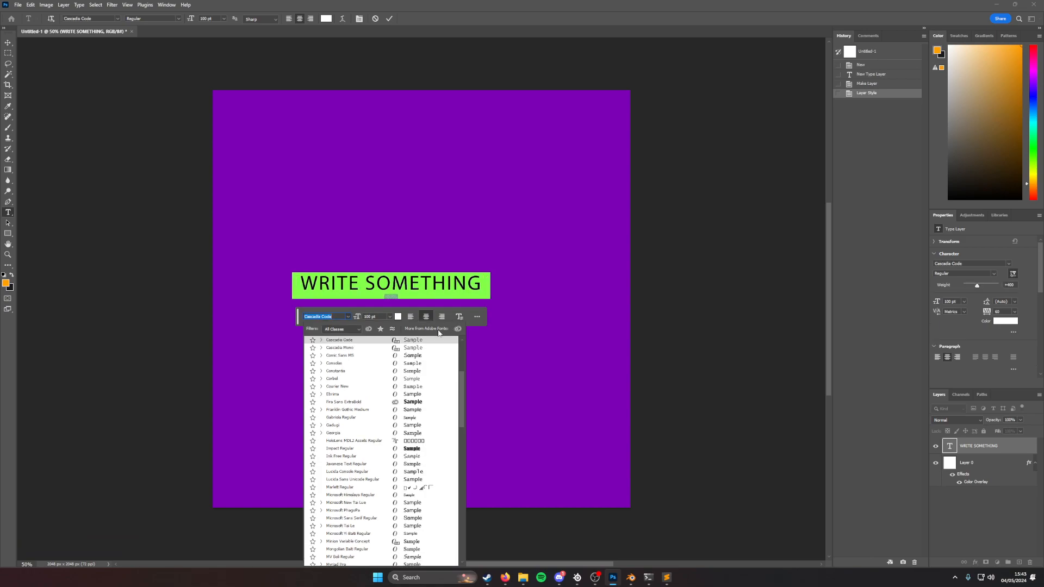
{"action": "left_click", "coordinate": [458, 328]}
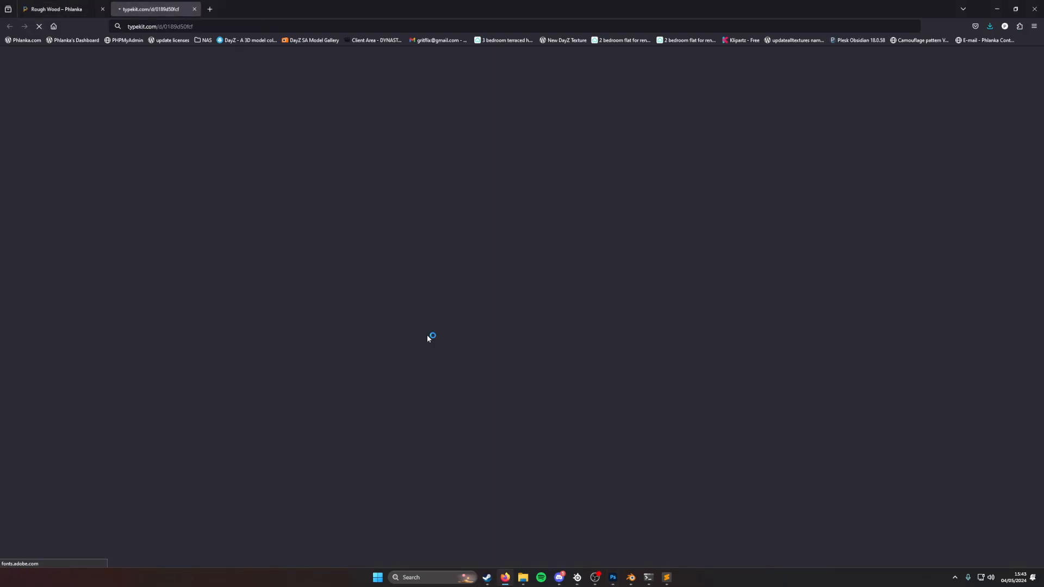
{"action": "left_click", "coordinate": [194, 9]}
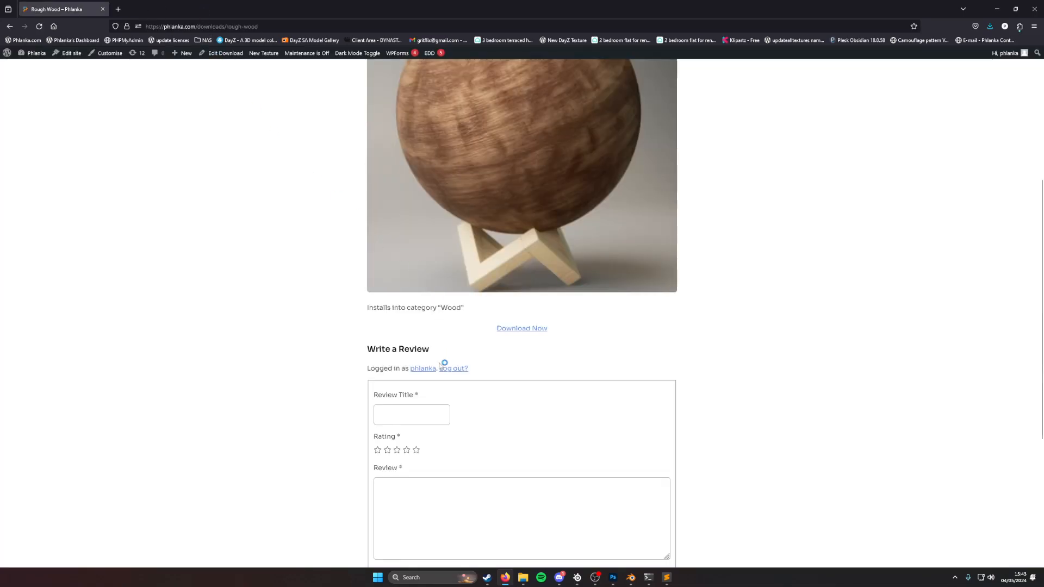
{"action": "key", "text": "alt+Tab"}
Step: Change the font of the WRITE SOMETHING text to Tourner Regular
{"action": "left_click", "coordinate": [348, 317]}
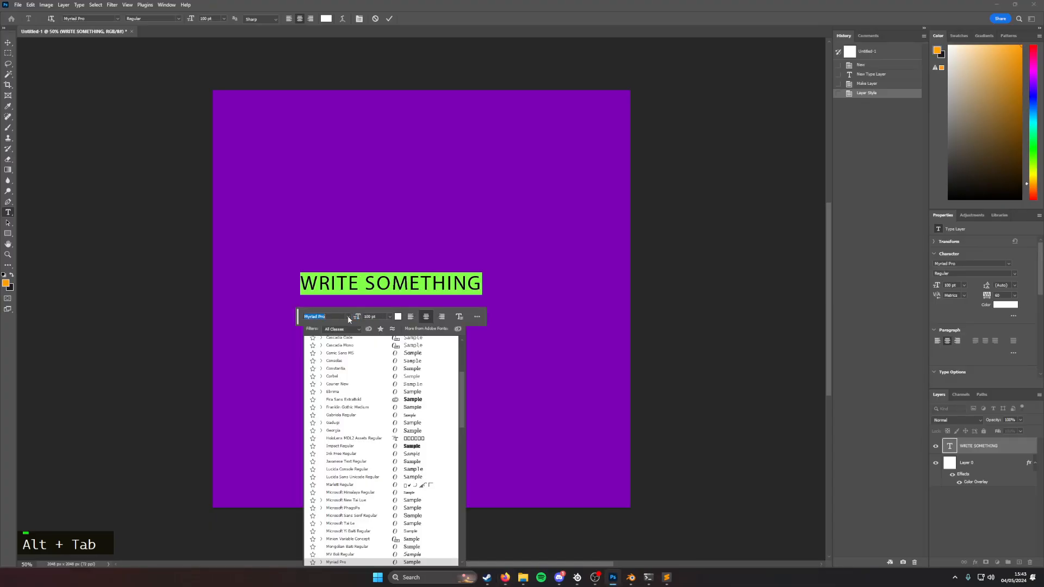
{"action": "scroll", "coordinate": [348, 319], "scroll_direction": "up", "scroll_amount": 20}
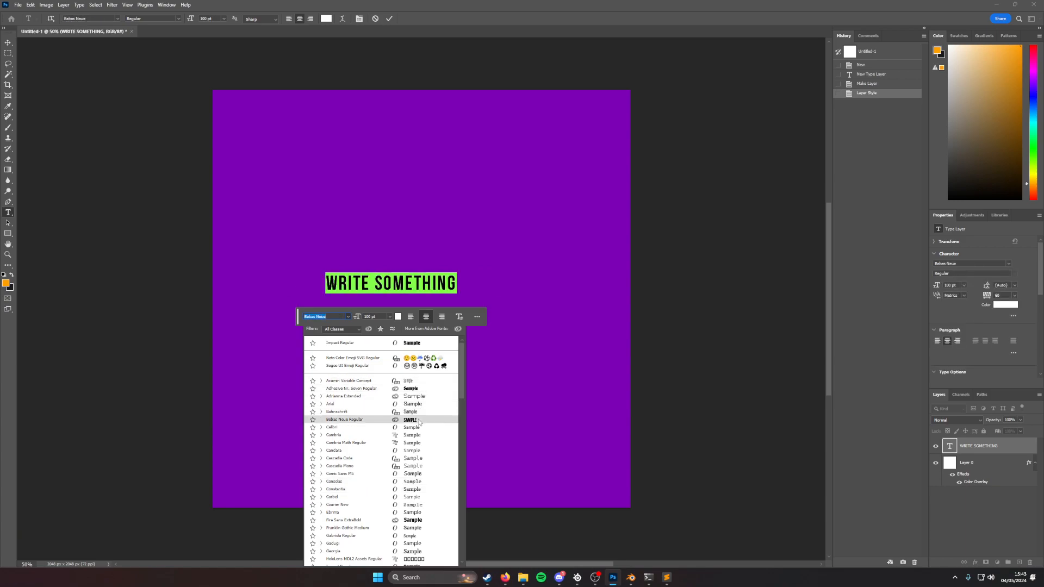
{"action": "scroll", "coordinate": [419, 421], "scroll_direction": "down", "scroll_amount": 5}
{"action": "scroll", "coordinate": [426, 481], "scroll_direction": "down", "scroll_amount": 10}
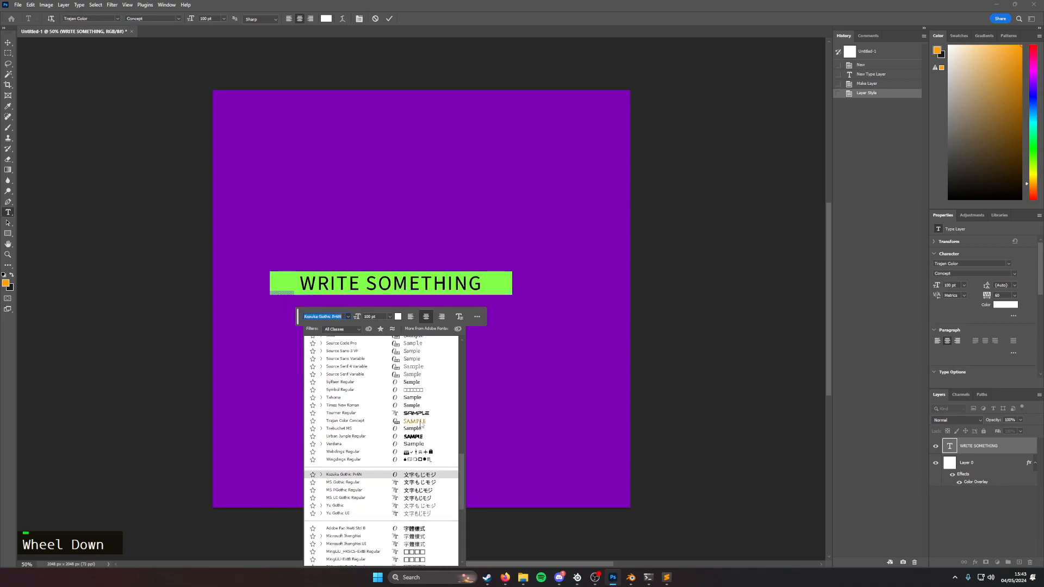
{"action": "left_click", "coordinate": [425, 414]}
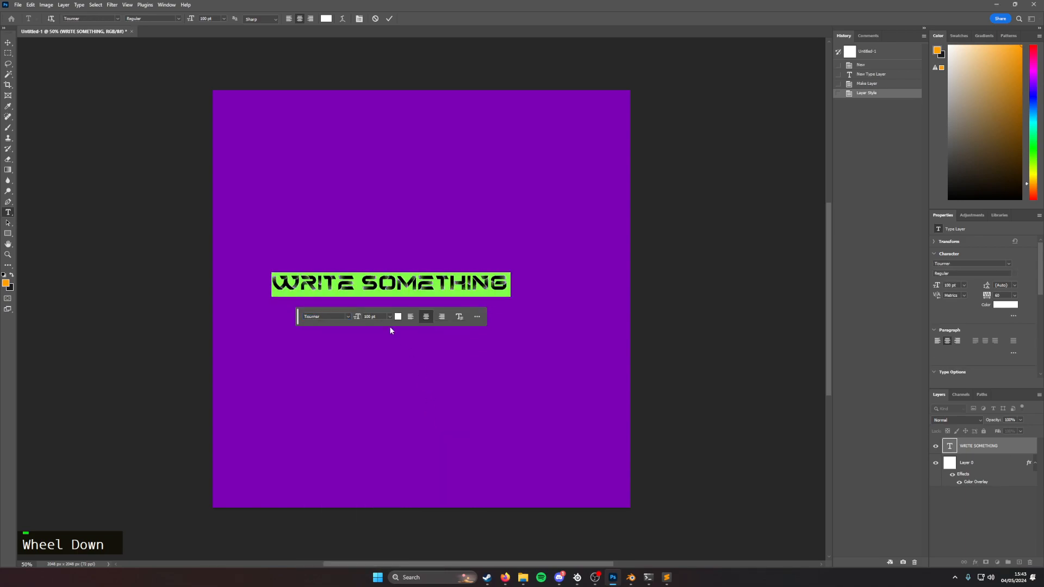
Step: Break the text into two lines so that SOMETHING sits below WRITE
{"action": "left_click", "coordinate": [365, 283]}
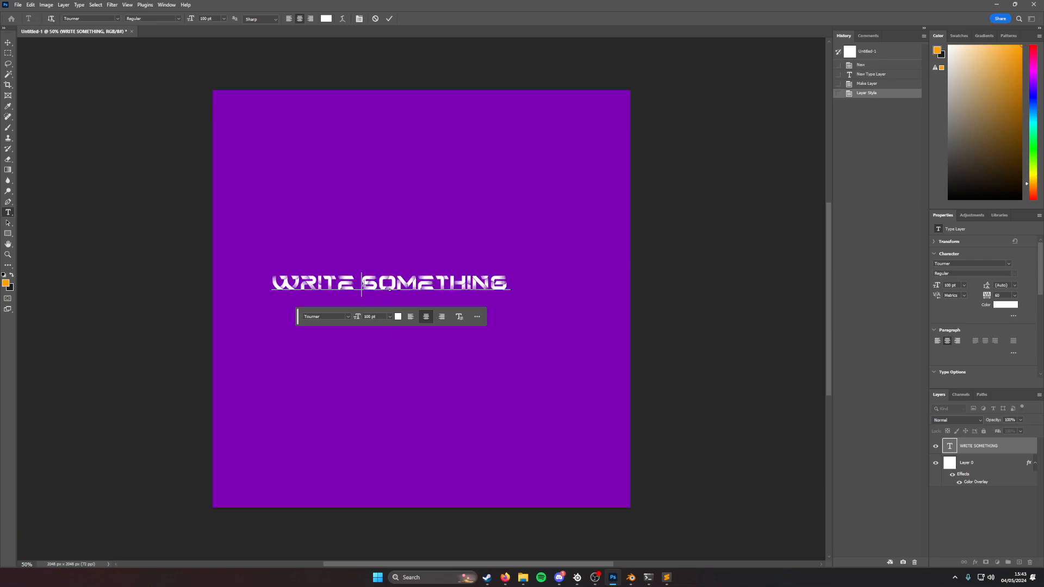
{"action": "key", "text": "Return"}
{"action": "key", "text": "Right"}
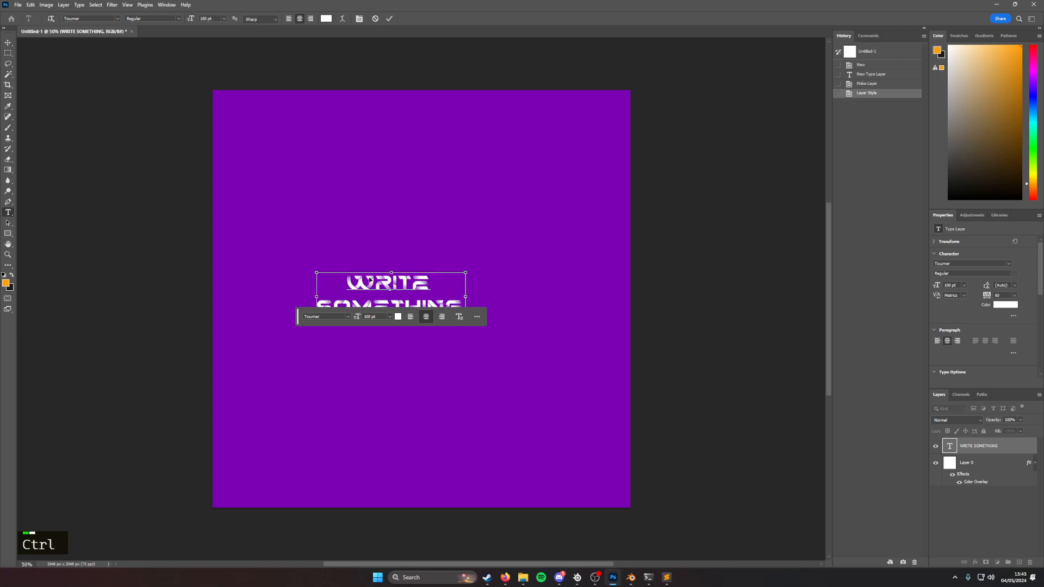
Step: Set the size of the word WRITE to 172 pt and its leading to 189 pt
{"action": "double_click", "coordinate": [371, 280]}
{"action": "left_click_drag", "start_coordinate": [362, 321], "coordinate": [388, 318]}
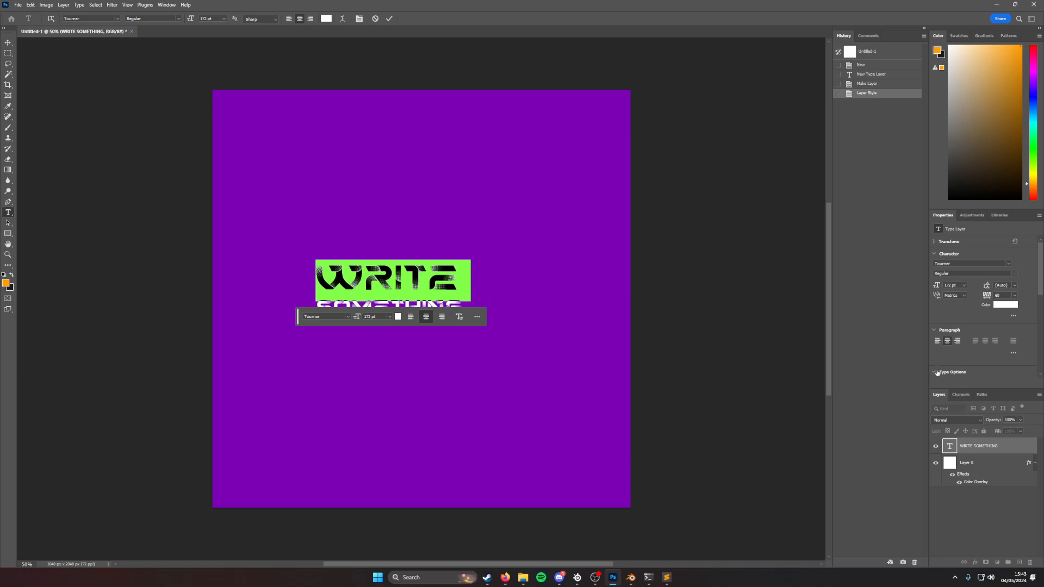
{"action": "scroll", "coordinate": [937, 373], "scroll_direction": "down", "scroll_amount": 1}
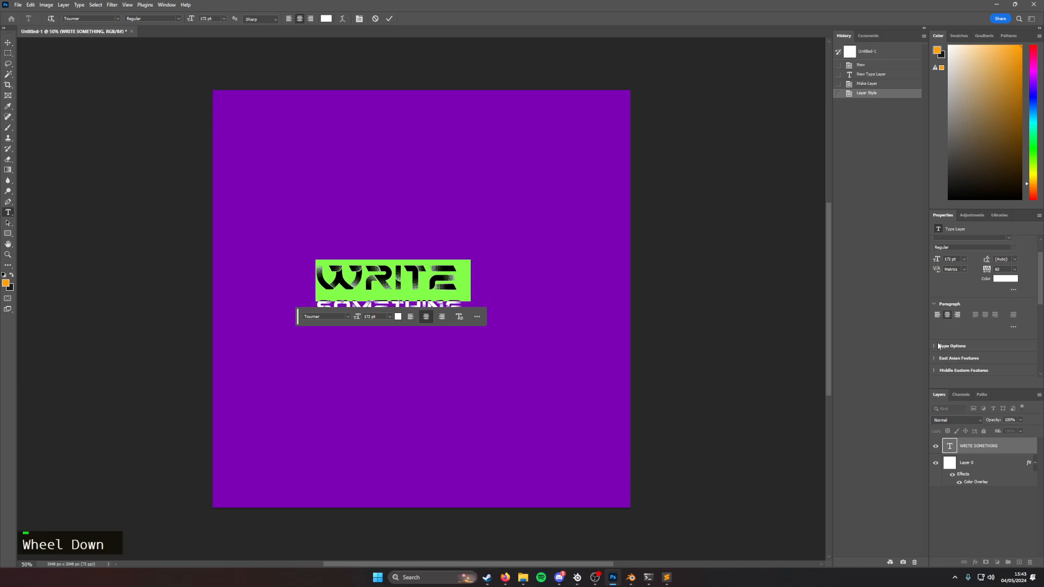
{"action": "scroll", "coordinate": [934, 346], "scroll_direction": "down", "scroll_amount": 1}
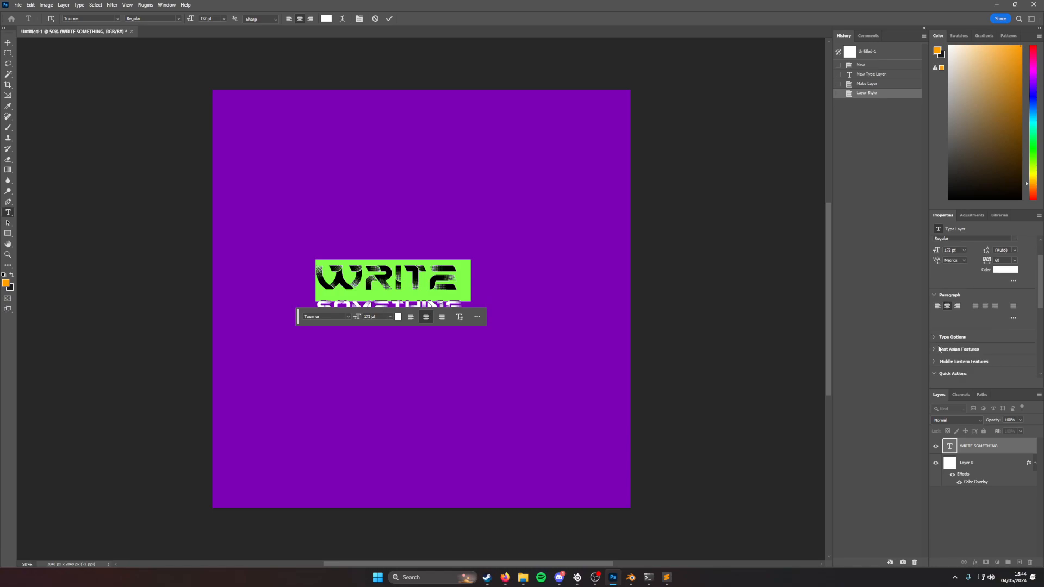
{"action": "scroll", "coordinate": [947, 266], "scroll_direction": "up", "scroll_amount": 1}
{"action": "mouse_move", "coordinate": [985, 270]}
{"action": "left_mouse_down"}
{"action": "mouse_move", "coordinate": [959, 277]}
{"action": "mouse_move", "coordinate": [978, 281]}
{"action": "mouse_move", "coordinate": [970, 278]}
{"action": "left_mouse_up"}
Step: Select all of the WRITE SOMETHING text and set its leading to 76 pt
{"action": "key", "text": "ctrl+a"}
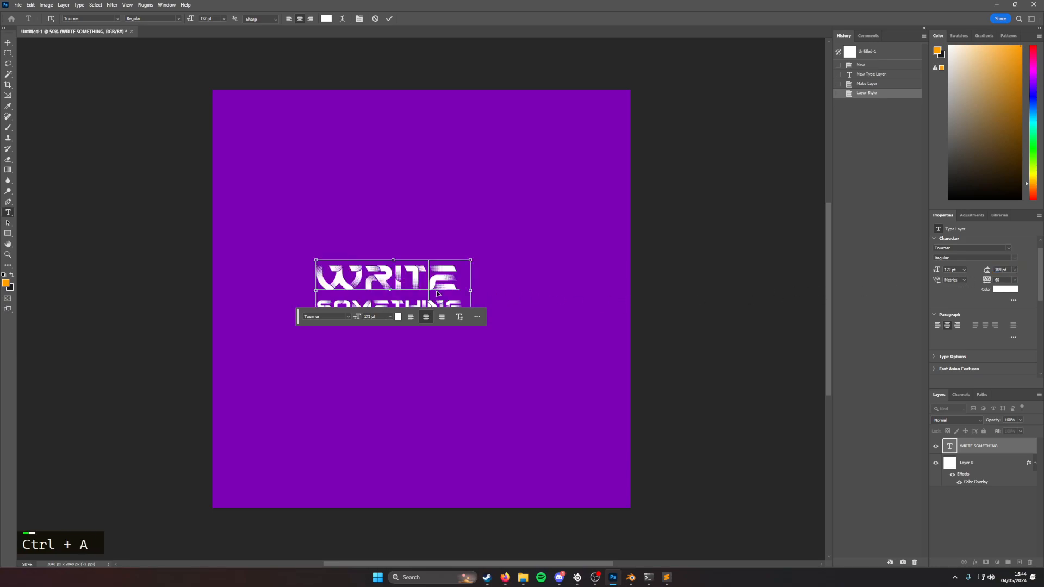
{"action": "key", "text": "ctrl+a"}
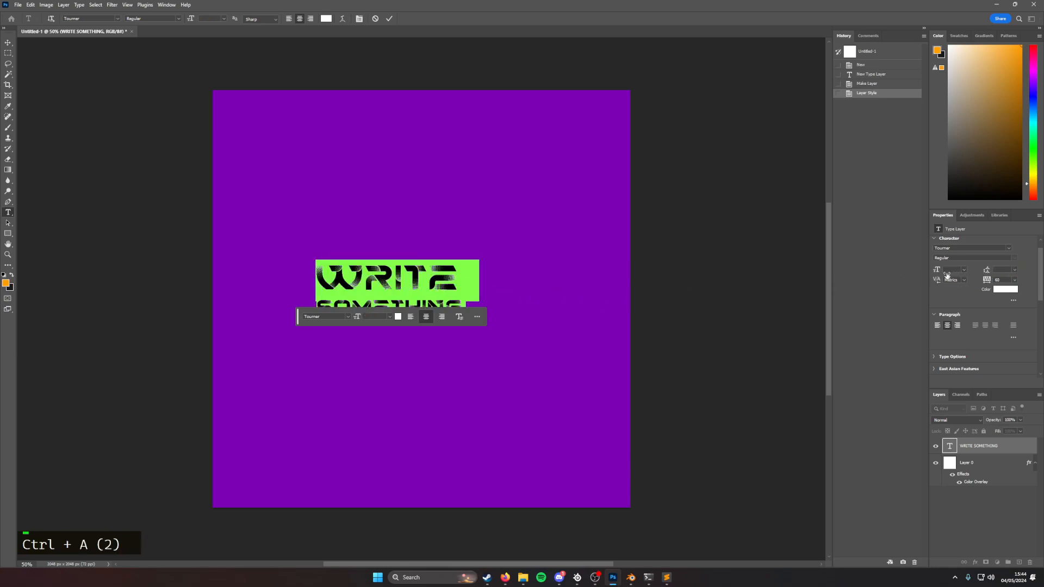
{"action": "left_click", "coordinate": [994, 269]}
{"action": "type", "text": "10"}
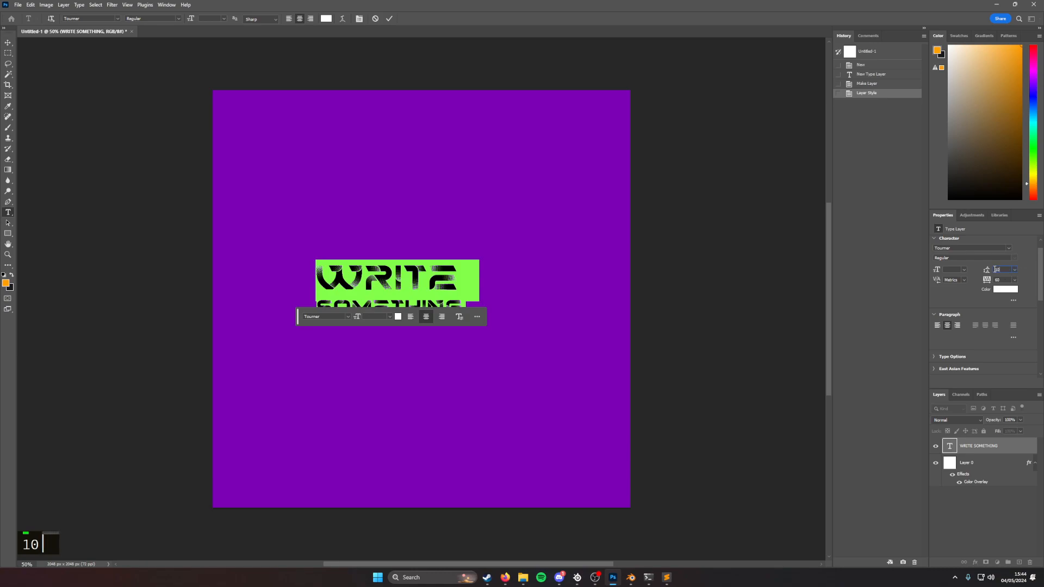
{"action": "key", "text": "Return"}
{"action": "left_click_drag", "start_coordinate": [987, 271], "coordinate": [1016, 271]}
{"action": "left_click", "coordinate": [806, 294]}
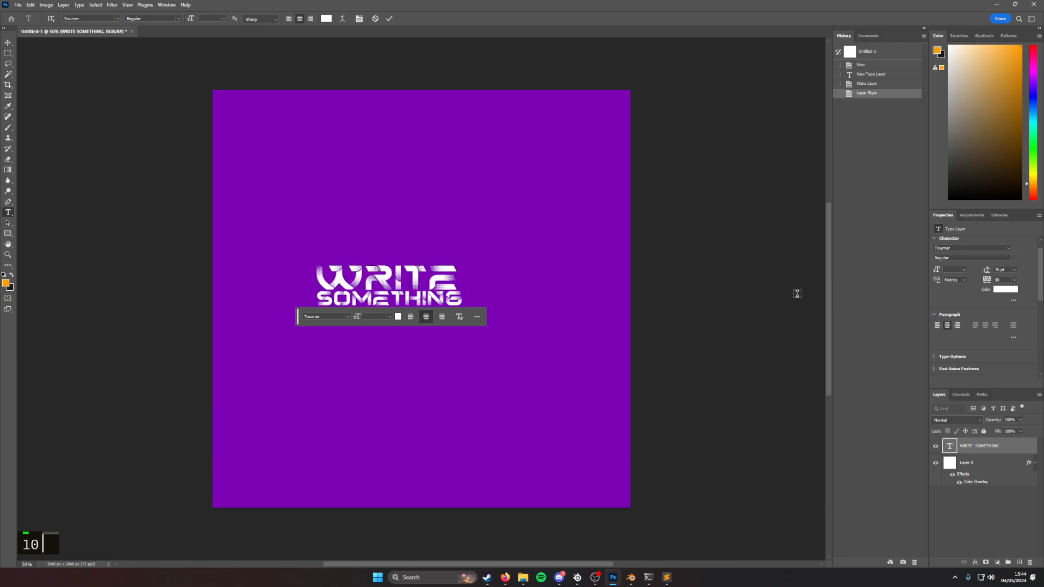
Step: Move the WRITE SOMETHING text to the middle of the canvas and scale it up to about 255%
{"action": "left_click", "coordinate": [8, 42]}
{"action": "left_click_drag", "start_coordinate": [405, 280], "coordinate": [435, 277]}
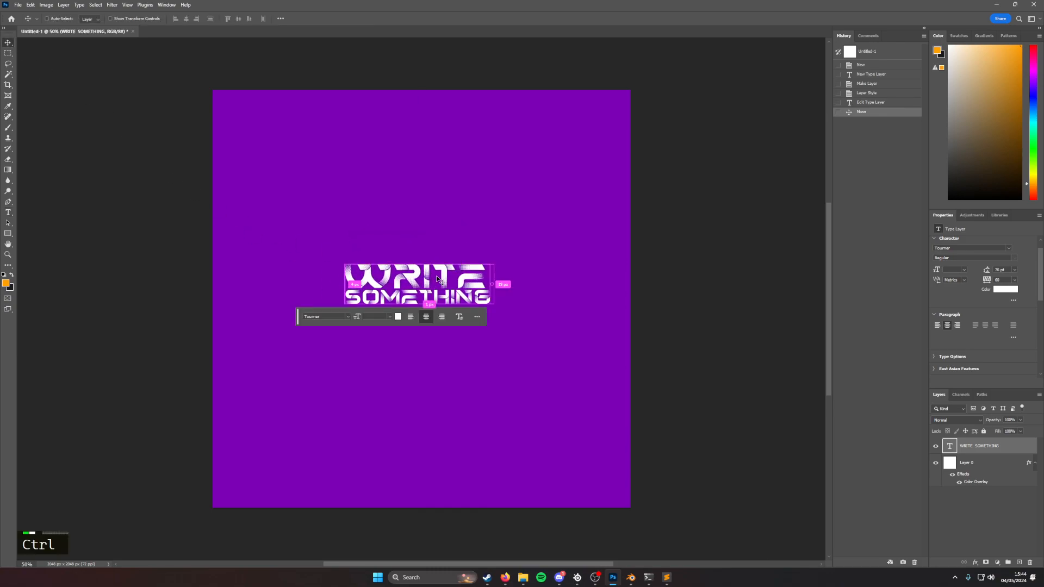
{"action": "key", "text": "ctrl+t"}
{"action": "left_click", "coordinate": [498, 257], "text": "alt"}
{"action": "left_click_drag", "start_coordinate": [498, 255], "coordinate": [618, 218], "text": "alt"}
{"action": "key", "text": "Return"}
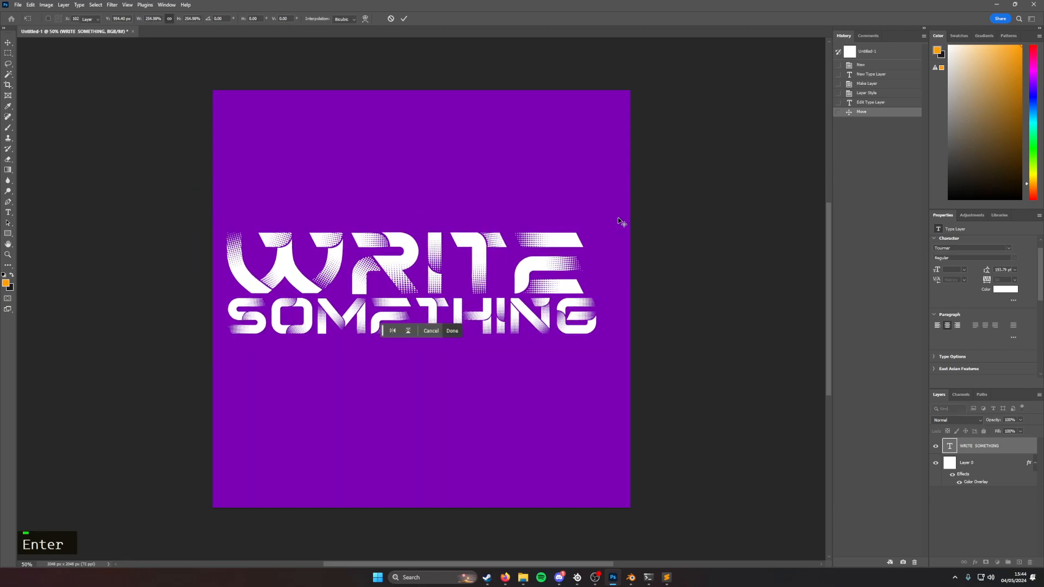
Step: Hide the purple Layer 0 background and trim the canvas down to the text
{"action": "left_click", "coordinate": [930, 462]}
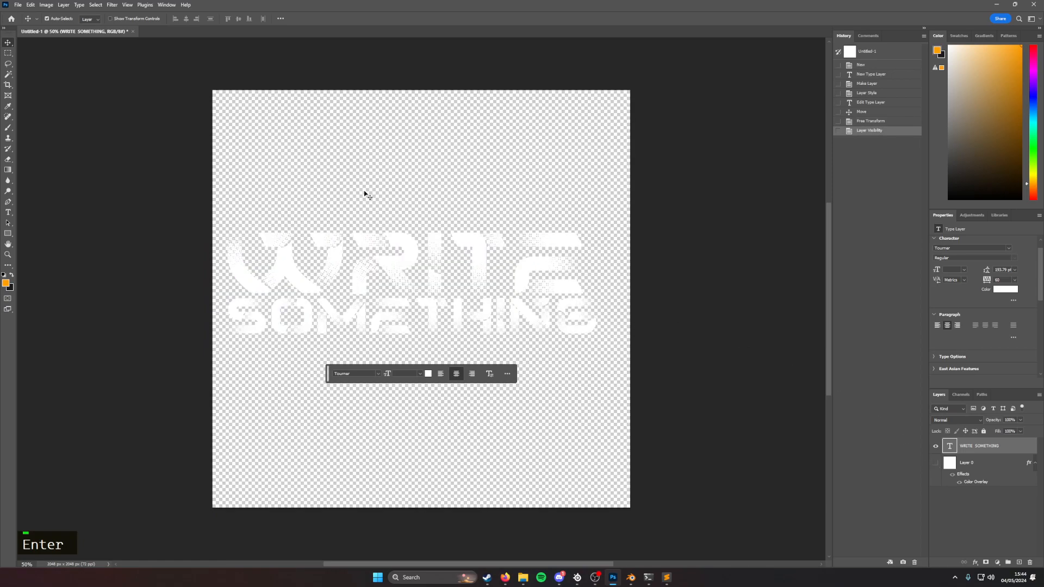
{"action": "left_click", "coordinate": [46, 5]}
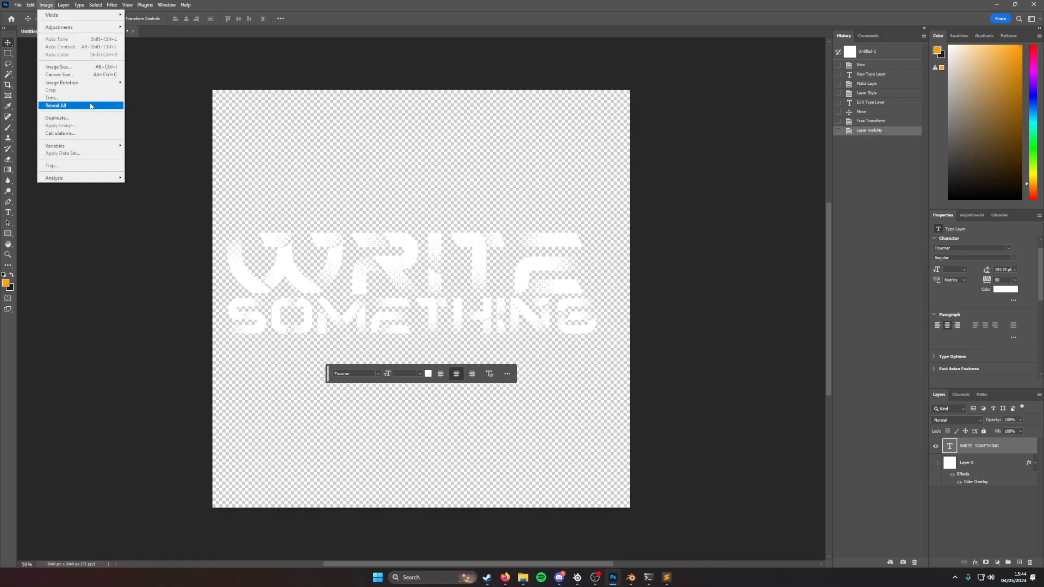
{"action": "left_click", "coordinate": [66, 98]}
{"action": "left_click", "coordinate": [559, 166]}
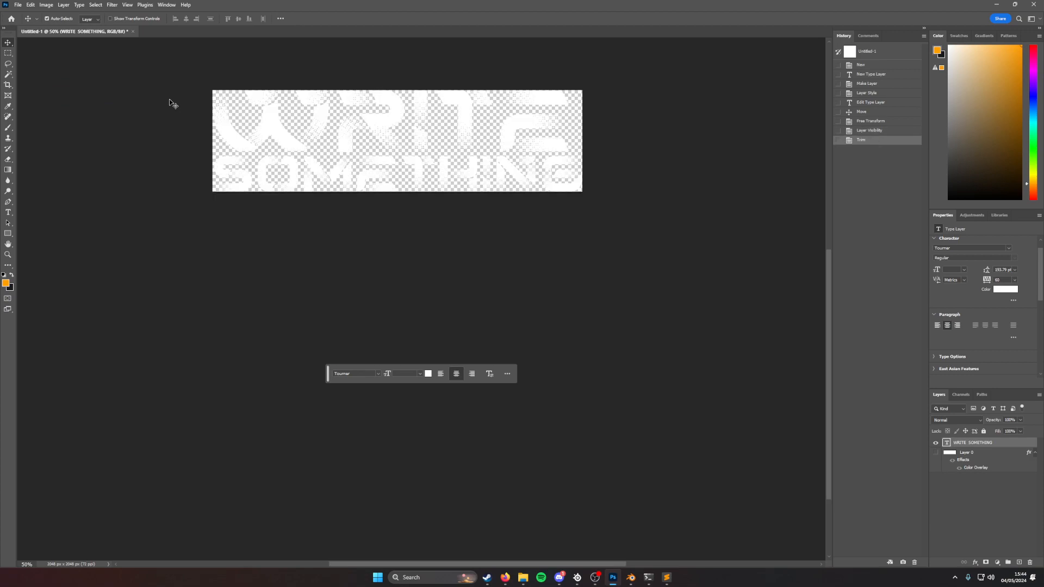
Step: Export the trimmed text graphic as a PNG named writesomethjing on the Desktop
{"action": "left_click", "coordinate": [22, 5]}
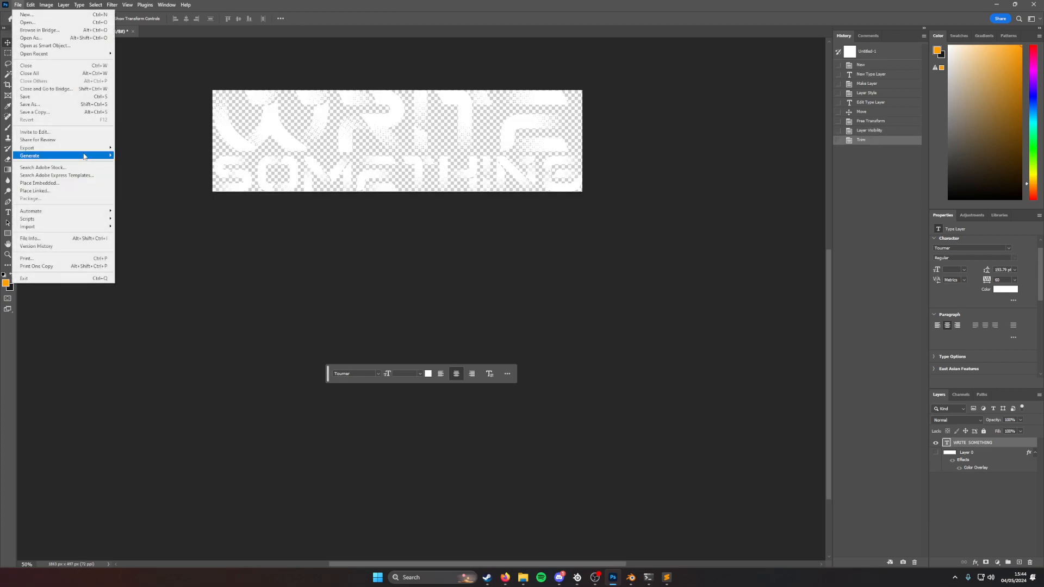
{"action": "mouse_move", "coordinate": [87, 149]}
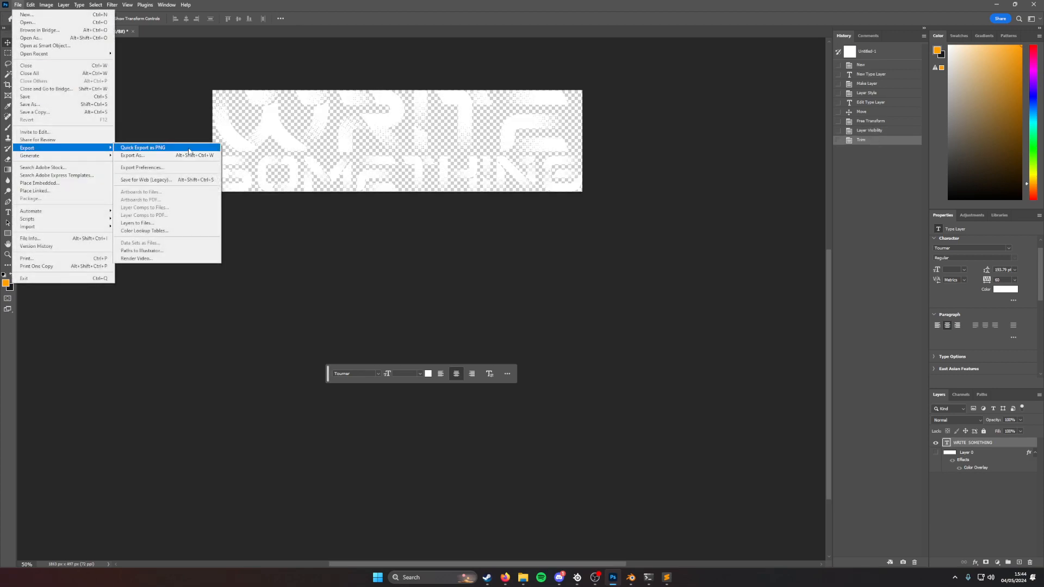
{"action": "left_click", "coordinate": [163, 148]}
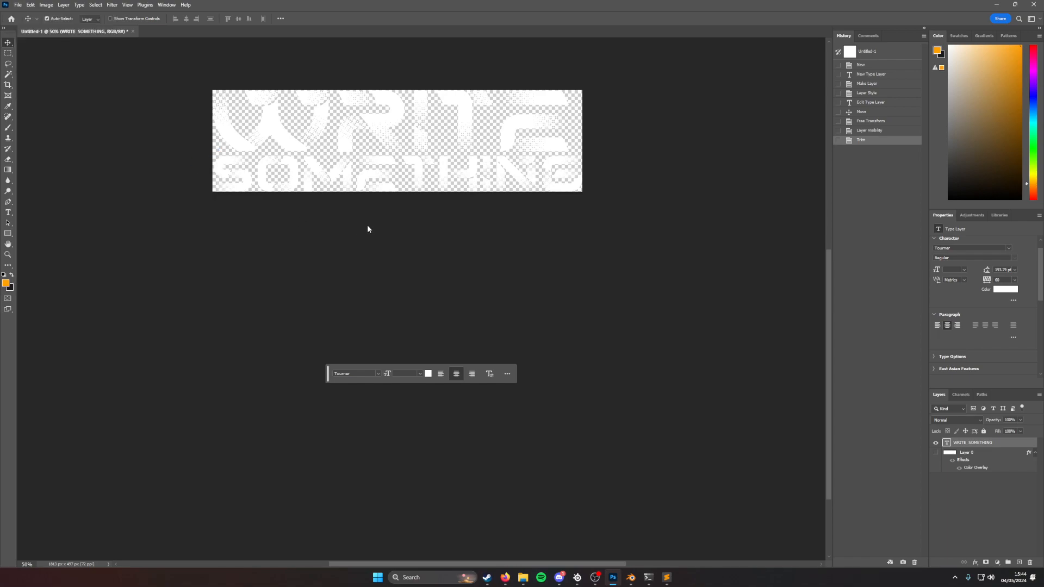
{"action": "triple_click", "coordinate": [151, 254]}
{"action": "type", "text": "write"}
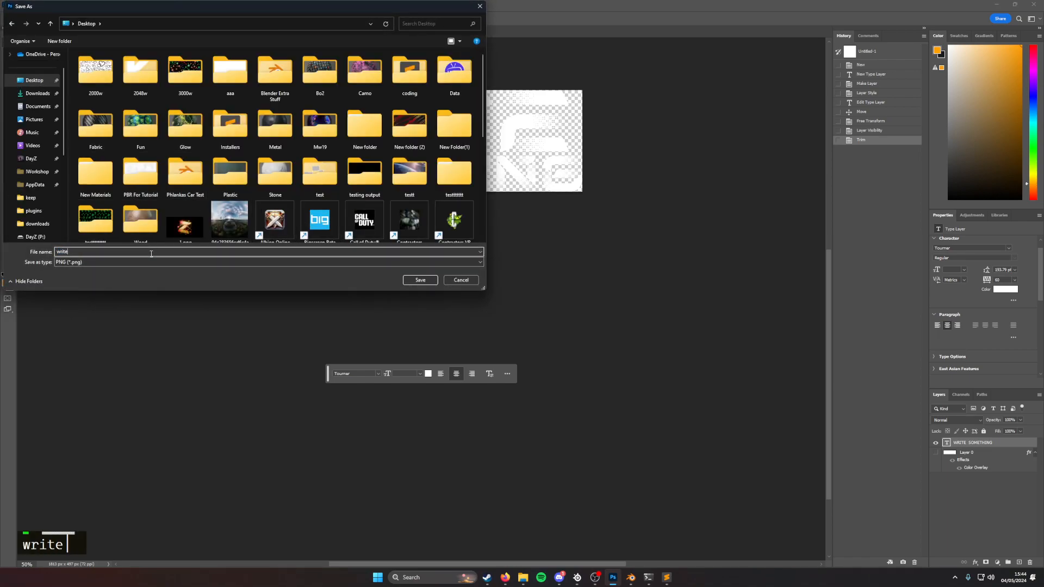
{"action": "type", "text": "somethjing"}
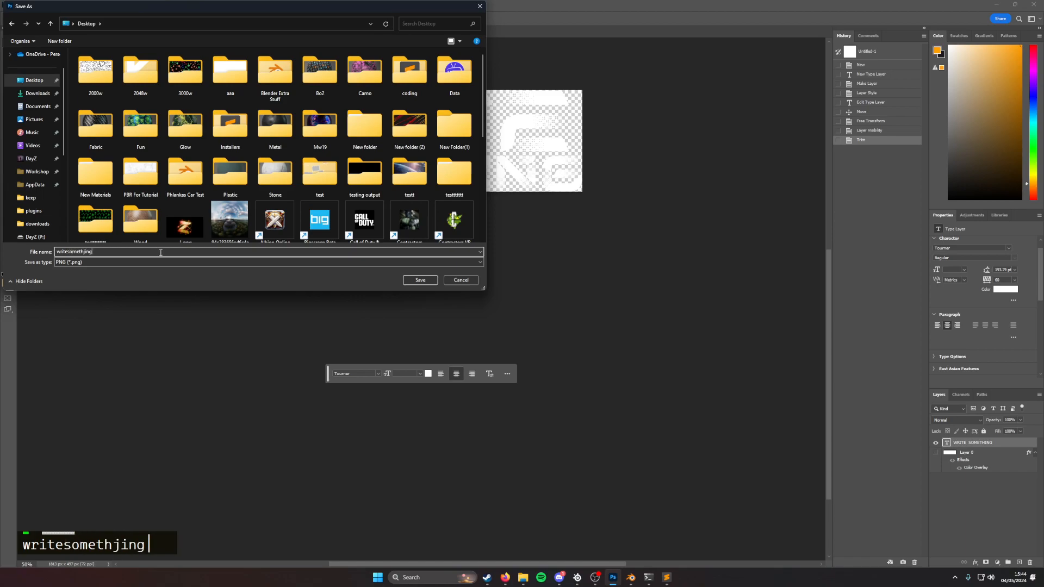
{"action": "left_click", "coordinate": [419, 279]}
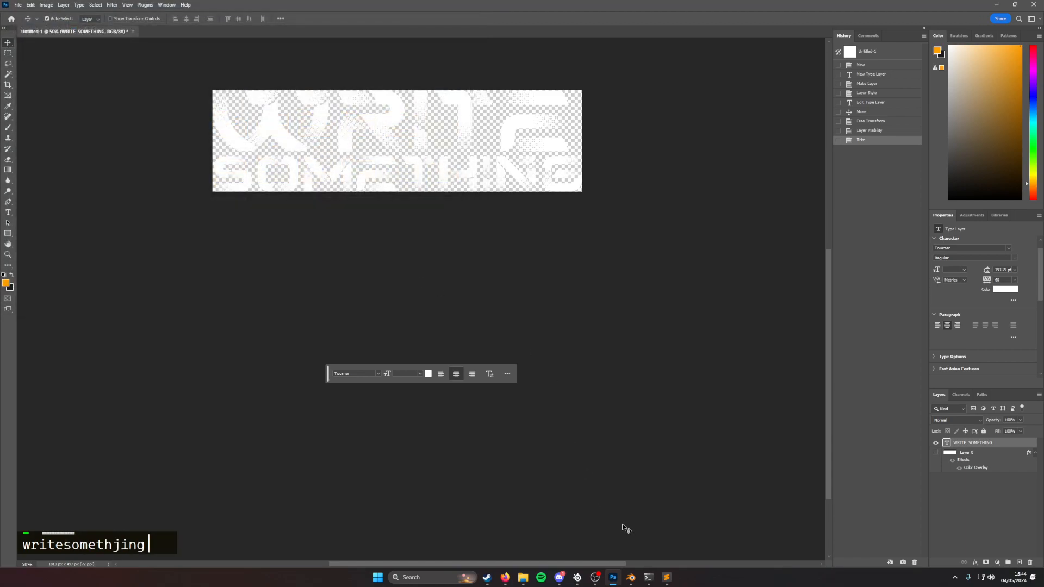
Step: Switch to the unsaved Blender scene and frame the gun's upper receiver in close-up from the side
{"action": "mouse_move", "coordinate": [631, 577]}
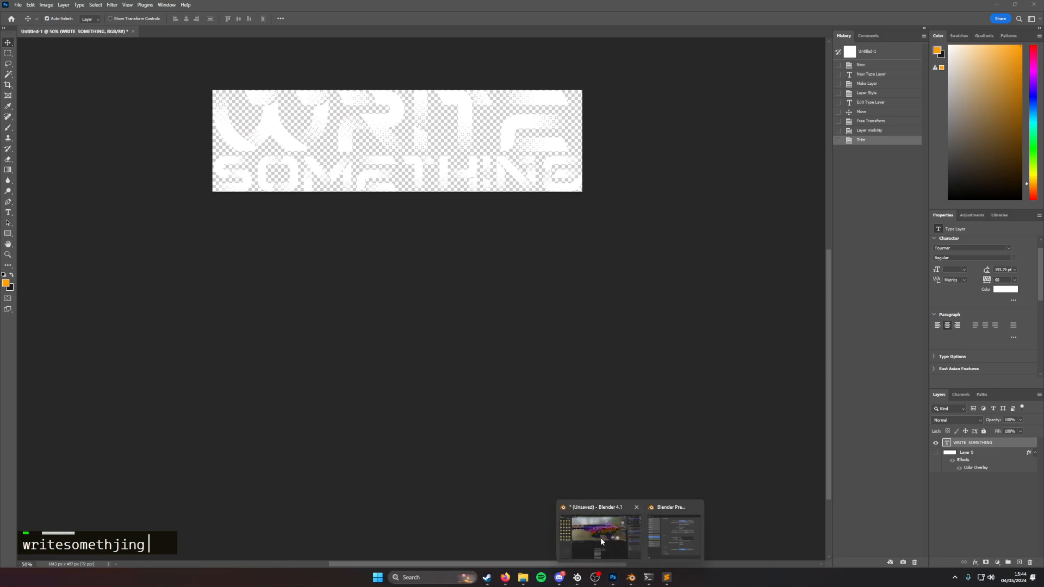
{"action": "left_click", "coordinate": [601, 537]}
{"action": "middle_click_drag", "start_coordinate": [492, 178], "coordinate": [587, 158]}
{"action": "scroll", "coordinate": [535, 174], "scroll_direction": "up", "scroll_amount": 4}
{"action": "scroll", "coordinate": [571, 143], "scroll_direction": "down", "scroll_amount": 2}
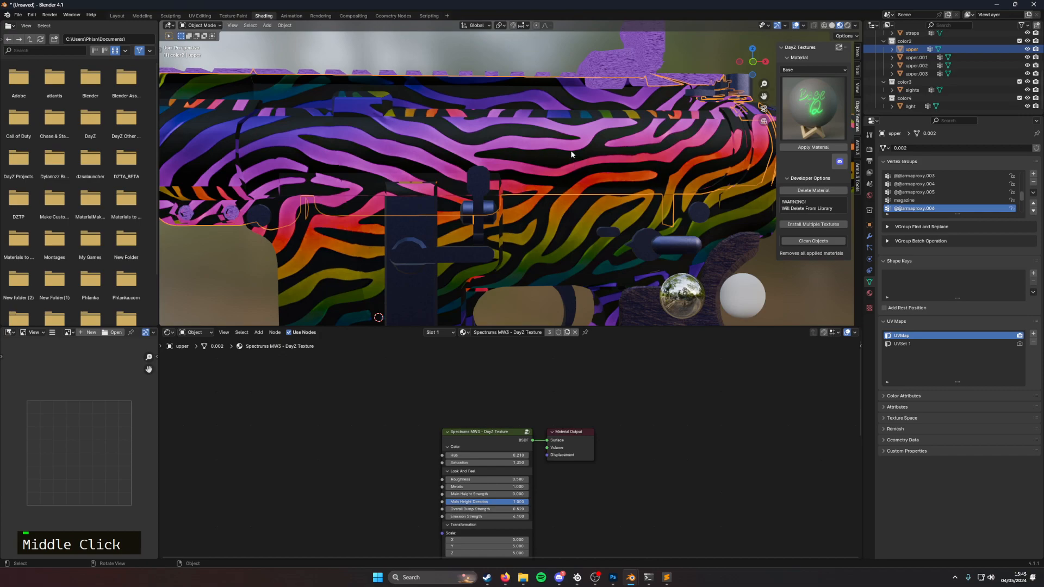
Step: Collapse every section of the Spectrums MW3 - DayZ Texture node except Decal, and enlarge the node editor area
{"action": "middle_click_drag", "start_coordinate": [526, 403], "coordinate": [566, 541]}
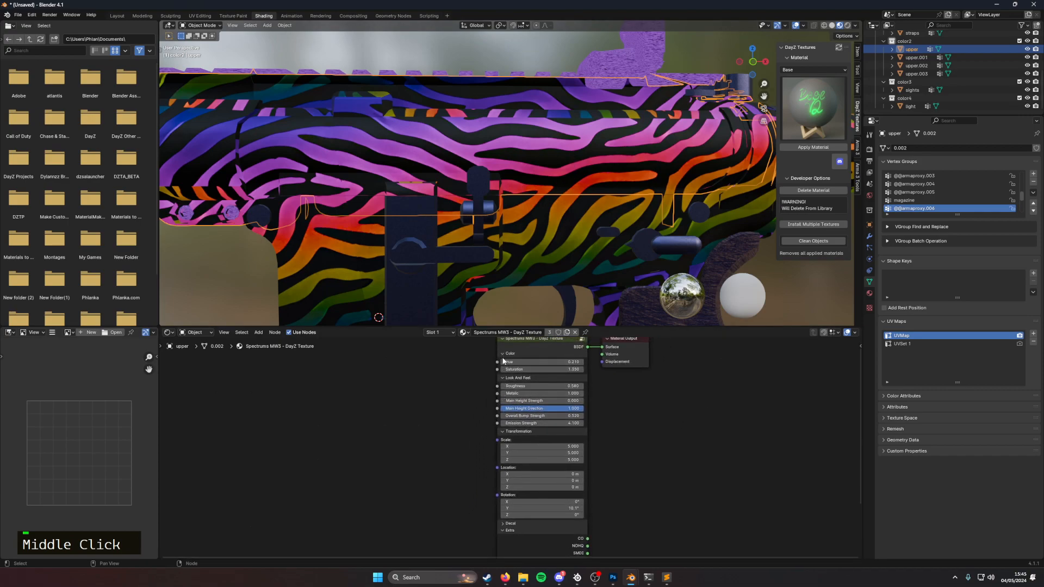
{"action": "scroll", "coordinate": [503, 361], "scroll_direction": "up", "scroll_amount": 9}
{"action": "middle_click_drag", "start_coordinate": [503, 372], "coordinate": [473, 475]}
{"action": "left_click", "coordinate": [463, 347]}
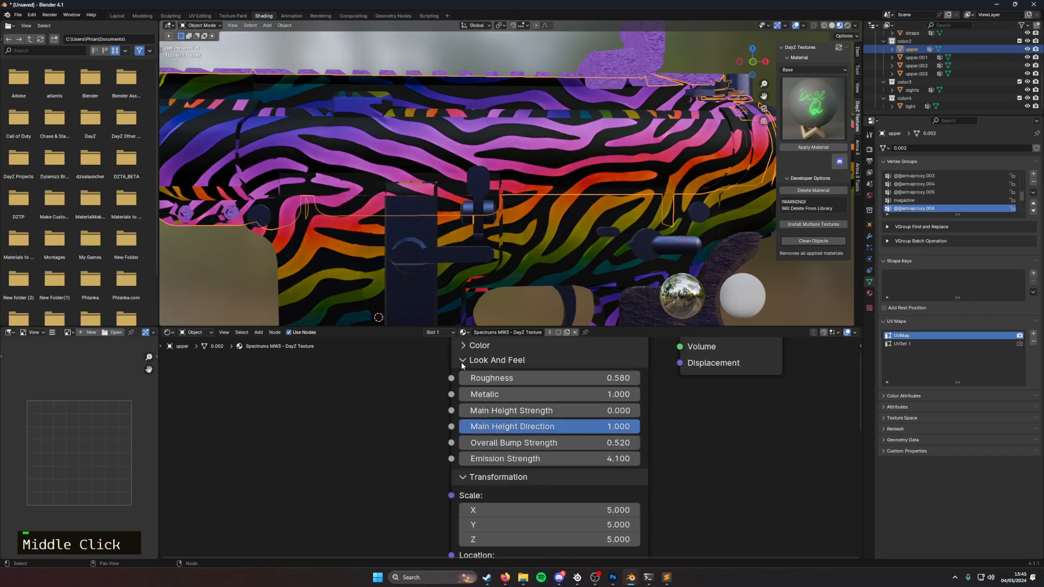
{"action": "left_click", "coordinate": [463, 361]}
{"action": "left_click", "coordinate": [463, 375]}
{"action": "double_click", "coordinate": [470, 389]}
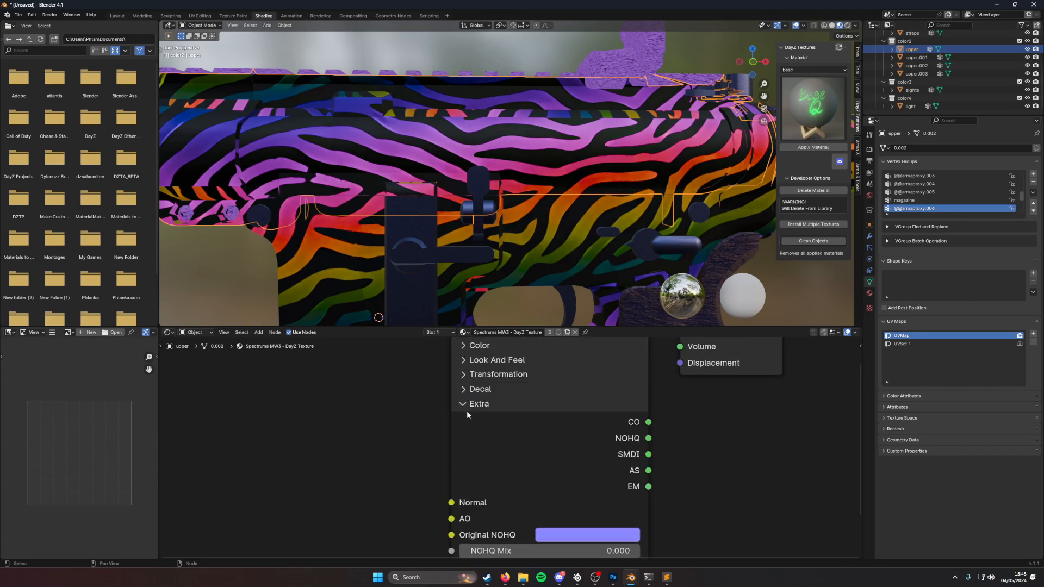
{"action": "middle_click_drag", "start_coordinate": [481, 430], "coordinate": [580, 419]}
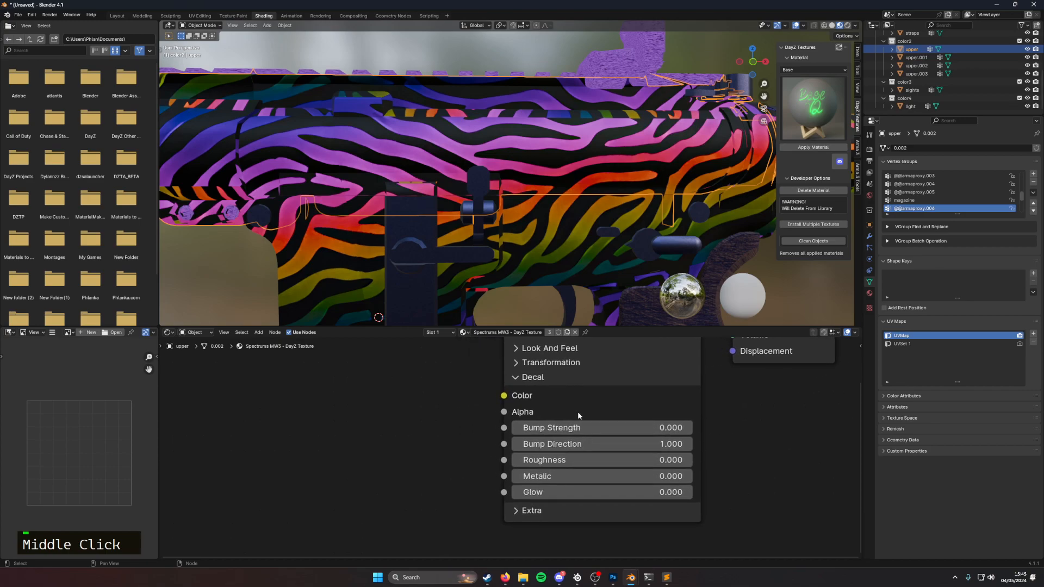
{"action": "left_click_drag", "start_coordinate": [569, 327], "coordinate": [565, 253]}
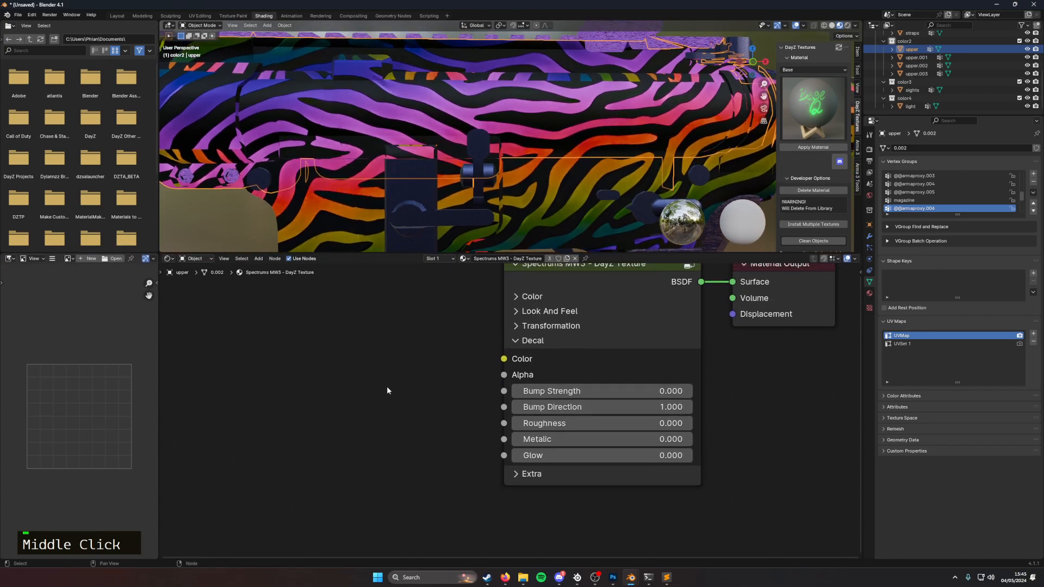
Step: Add an Image Texture node beside the Spectrums MW3 - DayZ Texture node
{"action": "key", "text": "shift+a"}
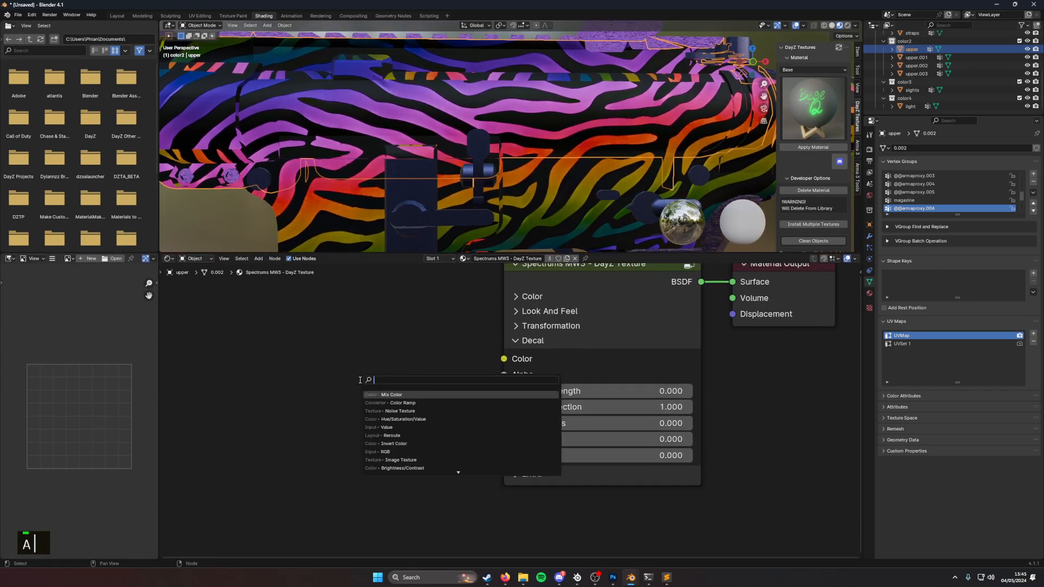
{"action": "type", "text": "image"}
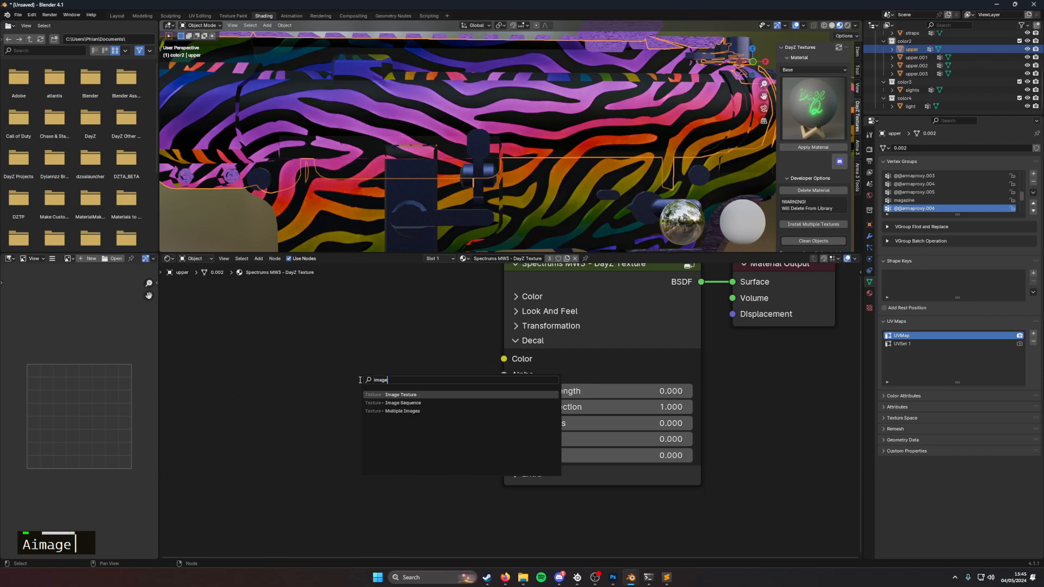
{"action": "key", "text": "Return"}
{"action": "left_click", "coordinate": [298, 343]}
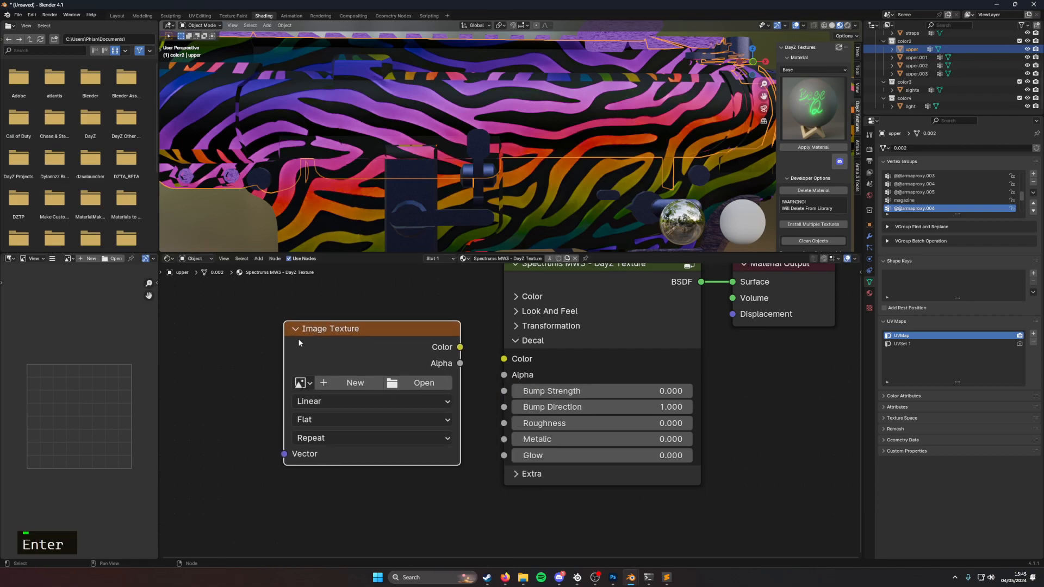
Step: Try adding Texture Coordinate and Mapping nodes ahead of the Image Texture node, and undo the addition
{"action": "key", "text": "ctrl+t"}
{"action": "scroll", "coordinate": [291, 348], "scroll_direction": "down", "scroll_amount": 2}
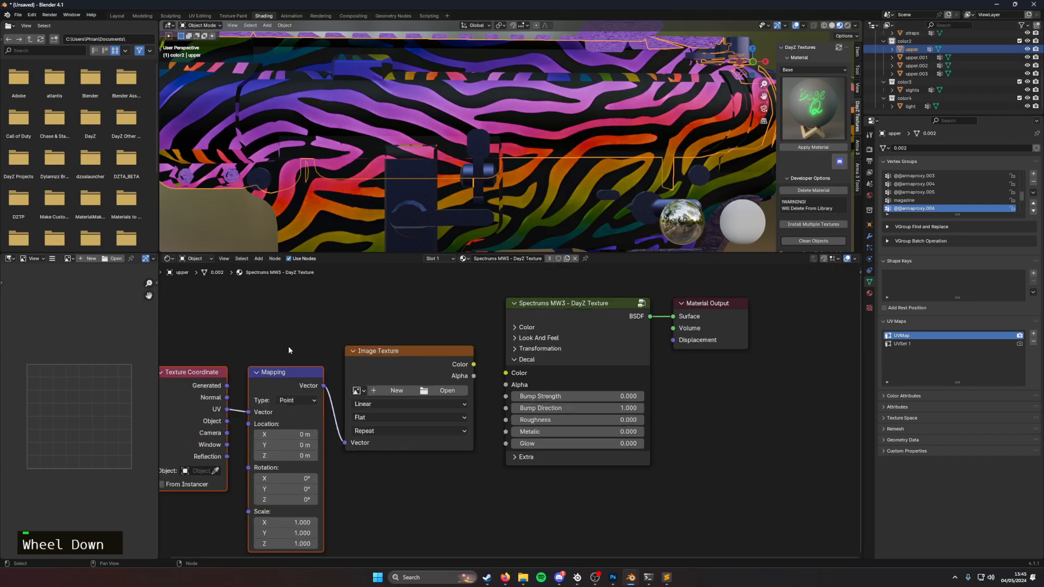
{"action": "key", "text": "ctrl+z"}
Step: Start a new image in the Image Texture node with width and height of 1024*4 (4096 px)
{"action": "middle_click_drag", "start_coordinate": [456, 294], "coordinate": [365, 344]}
{"action": "left_click", "coordinate": [335, 396]}
{"action": "left_click", "coordinate": [387, 406]}
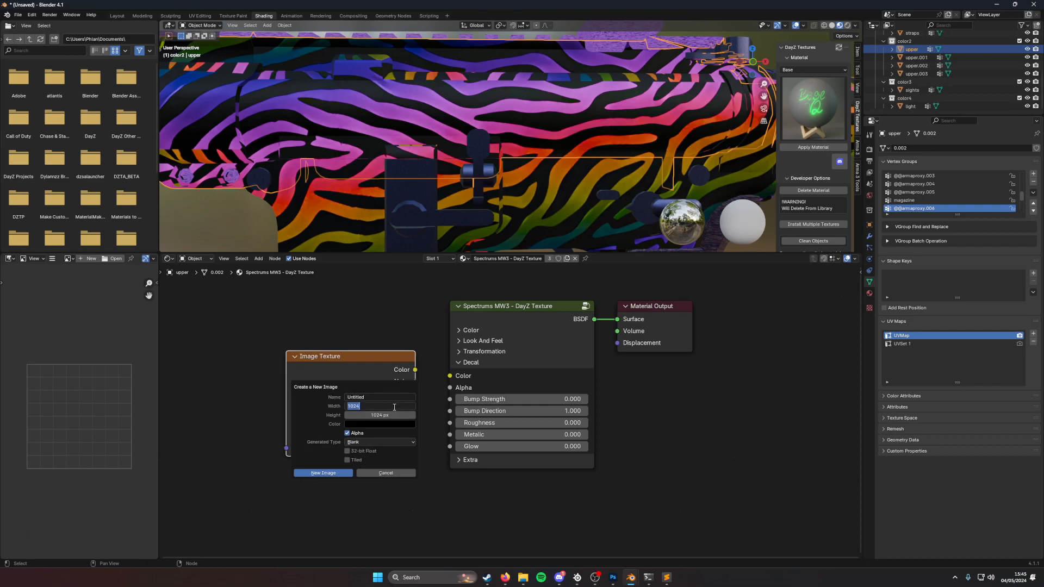
{"action": "left_click", "coordinate": [336, 385]}
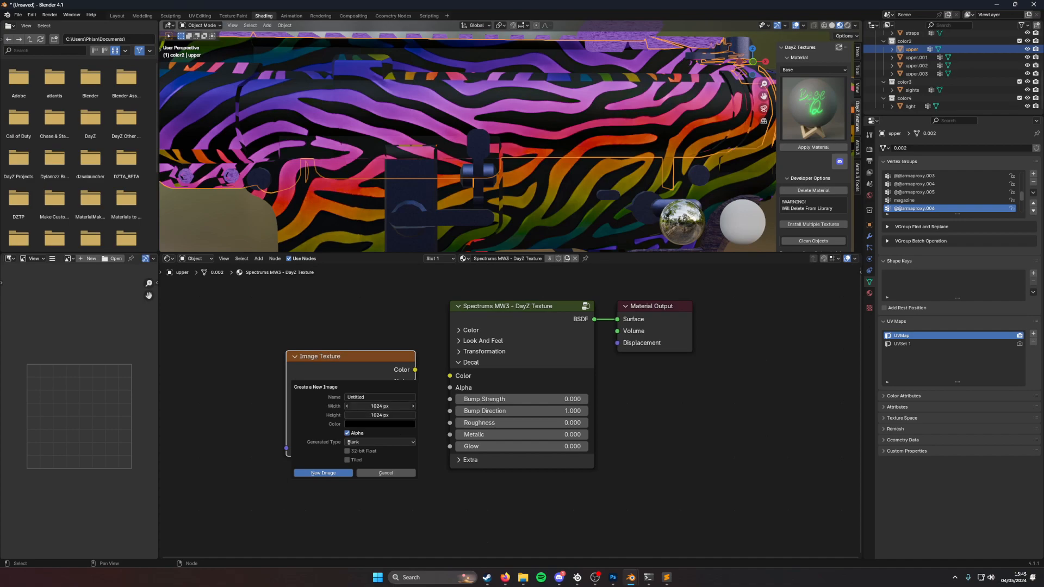
{"action": "left_click", "coordinate": [392, 406]}
{"action": "left_click", "coordinate": [360, 406]}
{"action": "type", "text": "*4"}
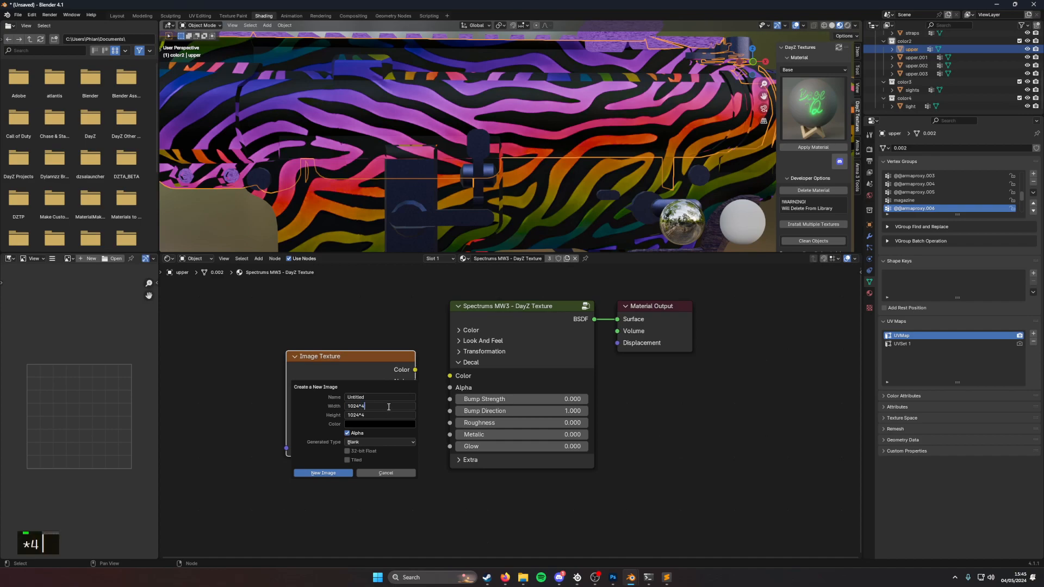
{"action": "key", "text": "Return"}
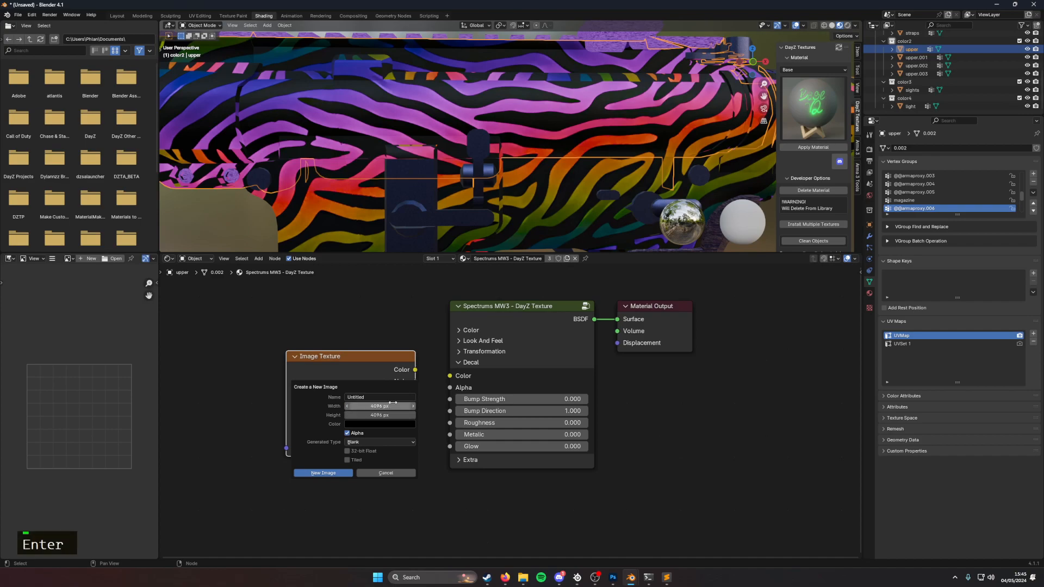
Step: Make the new image's colour fully transparent, name the image decal and create it
{"action": "left_click", "coordinate": [373, 427]}
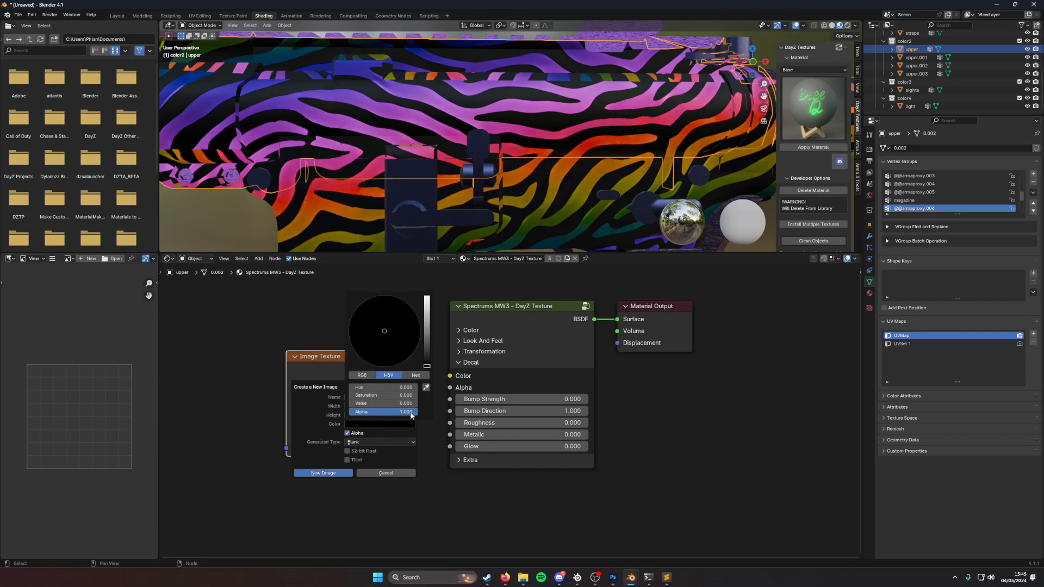
{"action": "left_click_drag", "start_coordinate": [408, 413], "coordinate": [351, 413]}
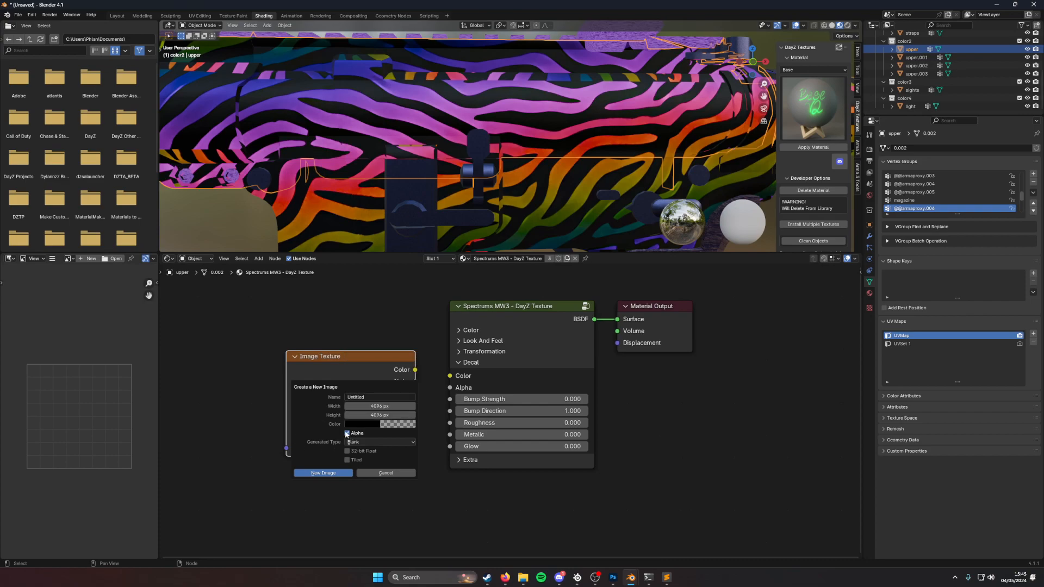
{"action": "left_click", "coordinate": [373, 397]}
{"action": "key", "text": "BackSpace"}
{"action": "type", "text": "decal"}
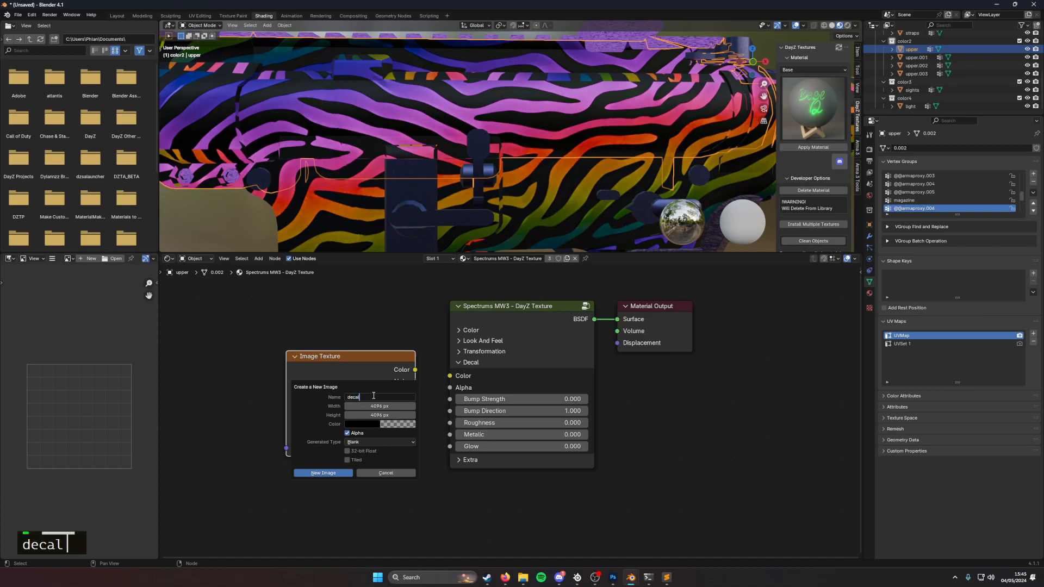
{"action": "left_click", "coordinate": [323, 473]}
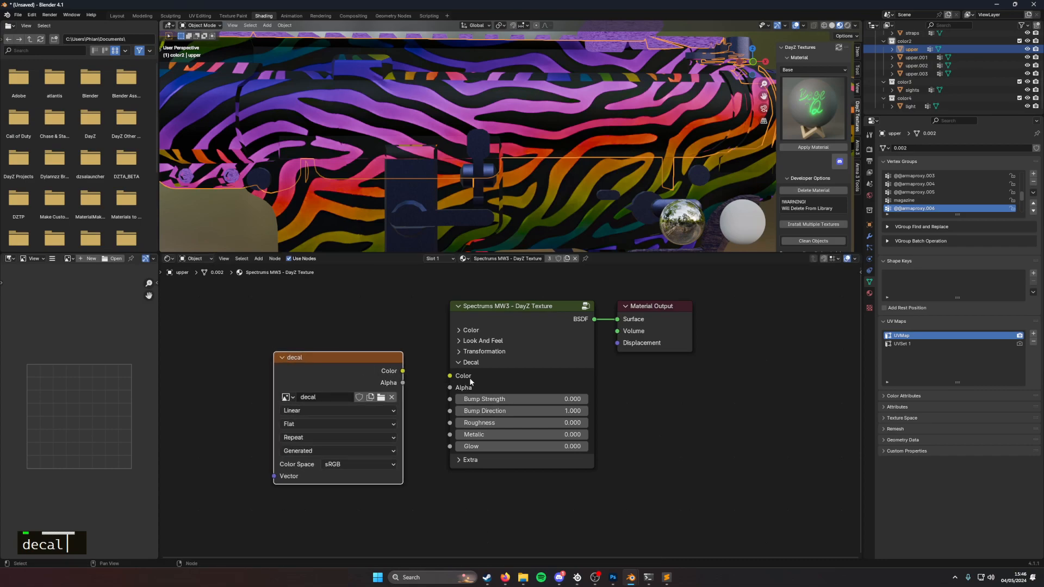
Step: Connect the decal image node's Color and Alpha outputs to the Color and Alpha inputs in the shader's Decal section
{"action": "middle_click_drag", "start_coordinate": [466, 363], "coordinate": [488, 363]}
{"action": "left_click_drag", "start_coordinate": [371, 351], "coordinate": [441, 358]}
{"action": "left_click_drag", "start_coordinate": [372, 368], "coordinate": [443, 376]}
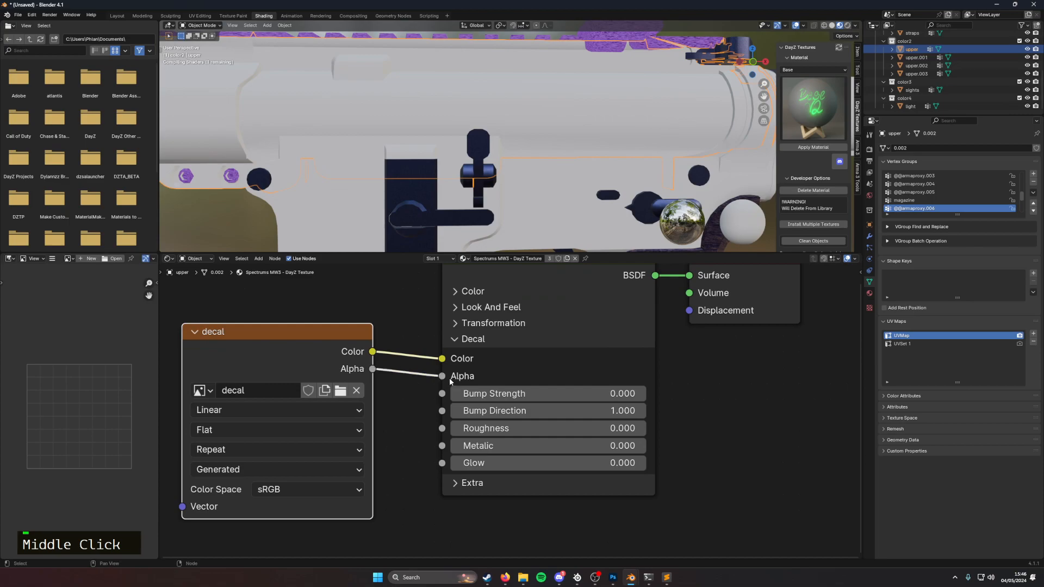
Step: Move the decal image node closer to the shader and show the rifle in the Texture Paint workspace with Material Preview shading
{"action": "left_click_drag", "start_coordinate": [317, 331], "coordinate": [354, 337]}
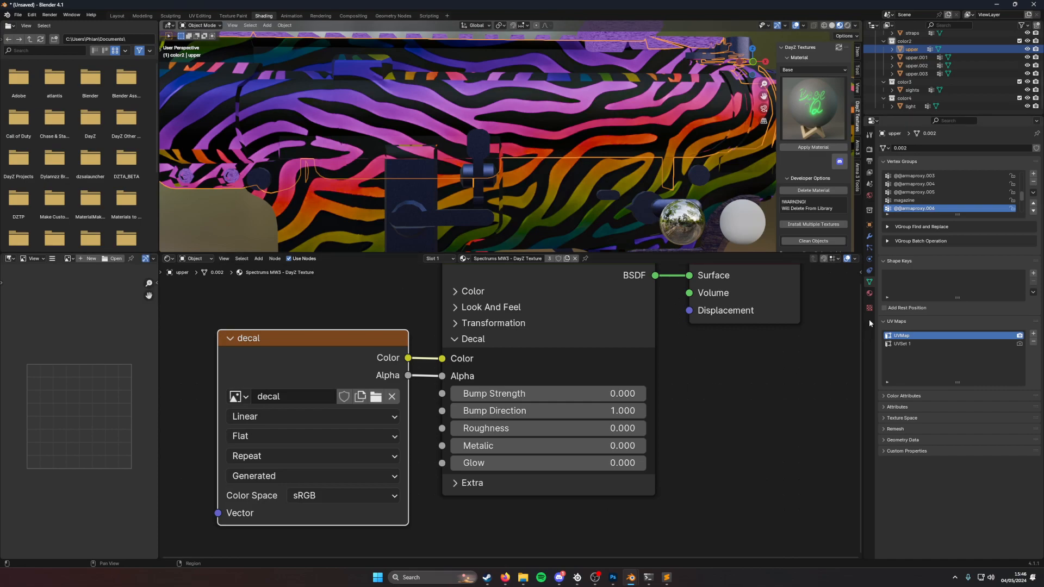
{"action": "left_click", "coordinate": [233, 15]}
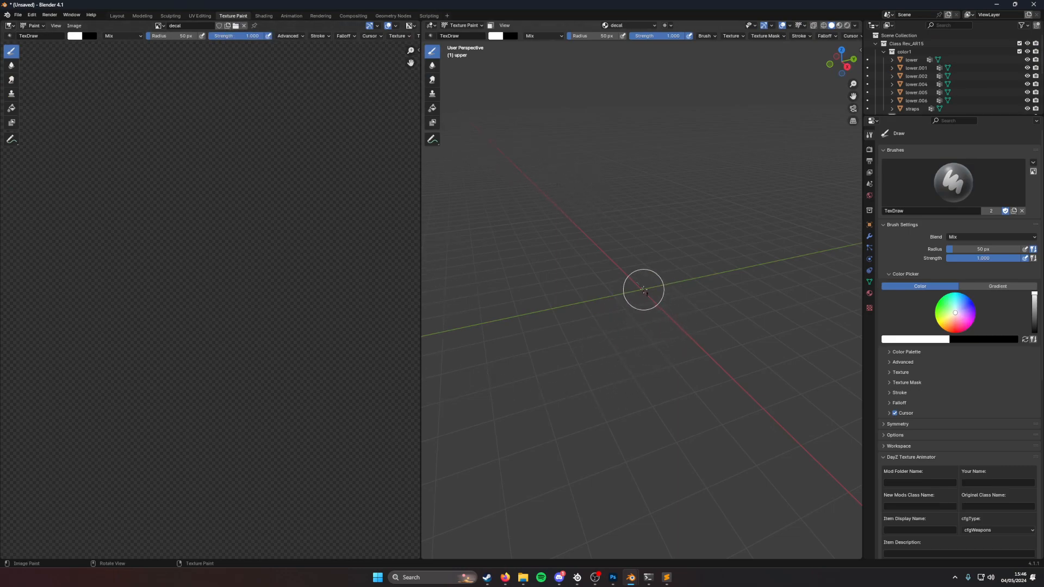
{"action": "scroll", "coordinate": [640, 308], "scroll_direction": "up", "scroll_amount": 5}
{"action": "scroll", "coordinate": [601, 360], "scroll_direction": "up", "scroll_amount": 3}
{"action": "middle_click_drag", "start_coordinate": [601, 361], "coordinate": [672, 350]}
{"action": "scroll", "coordinate": [673, 350], "scroll_direction": "down", "scroll_amount": 3}
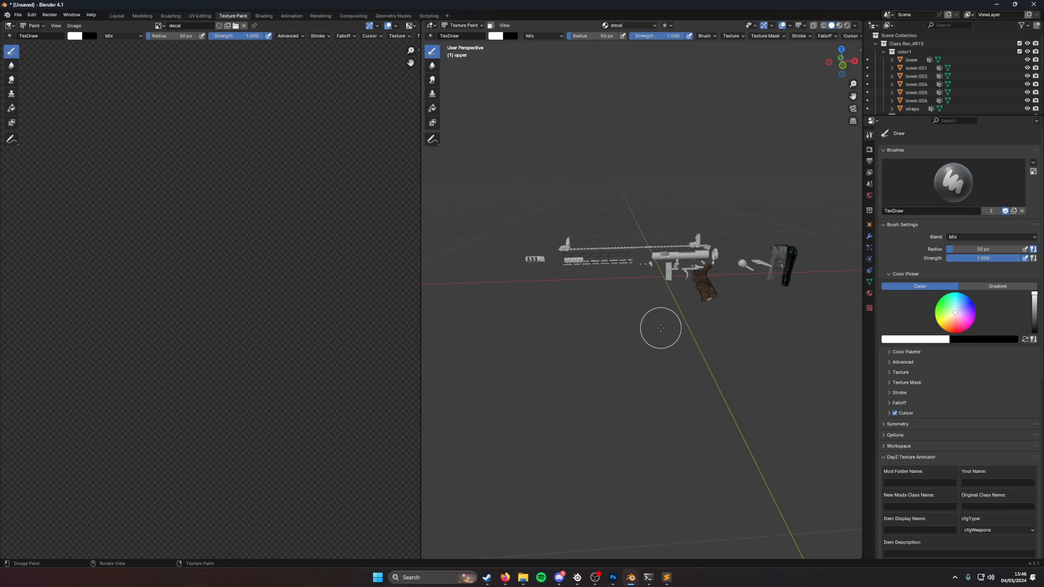
{"action": "key", "text": "z"}
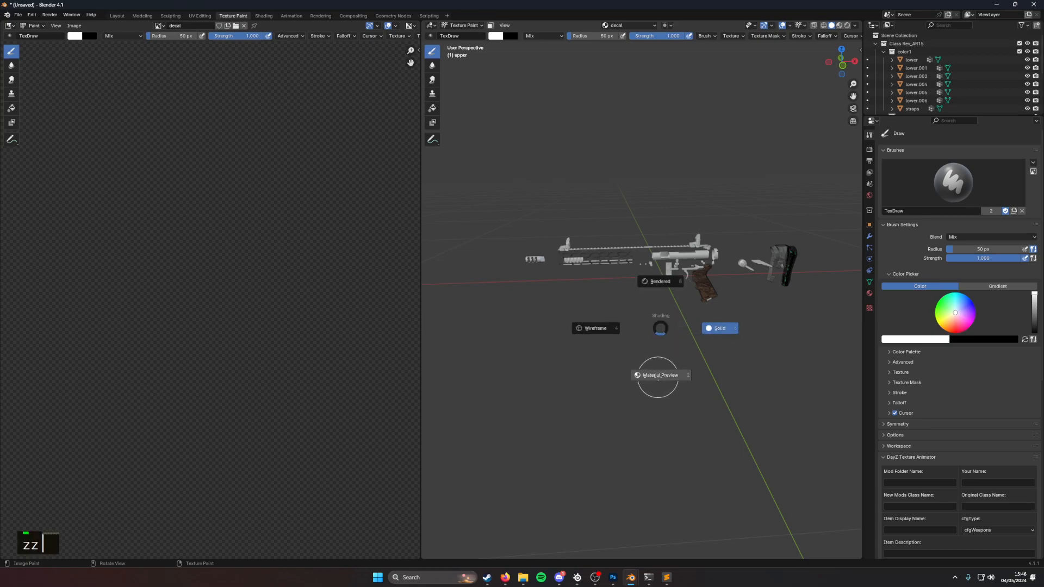
{"action": "left_click", "coordinate": [658, 375]}
{"action": "scroll", "coordinate": [711, 345], "scroll_direction": "up", "scroll_amount": 5}
{"action": "middle_click_drag", "start_coordinate": [720, 346], "coordinate": [609, 359], "text": "shift"}
{"action": "mouse_move", "coordinate": [641, 251]}
{"action": "middle_mouse_down"}
{"action": "mouse_move", "coordinate": [617, 247]}
{"action": "mouse_move", "coordinate": [613, 232]}
{"action": "mouse_move", "coordinate": [645, 249]}
{"action": "middle_mouse_up"}
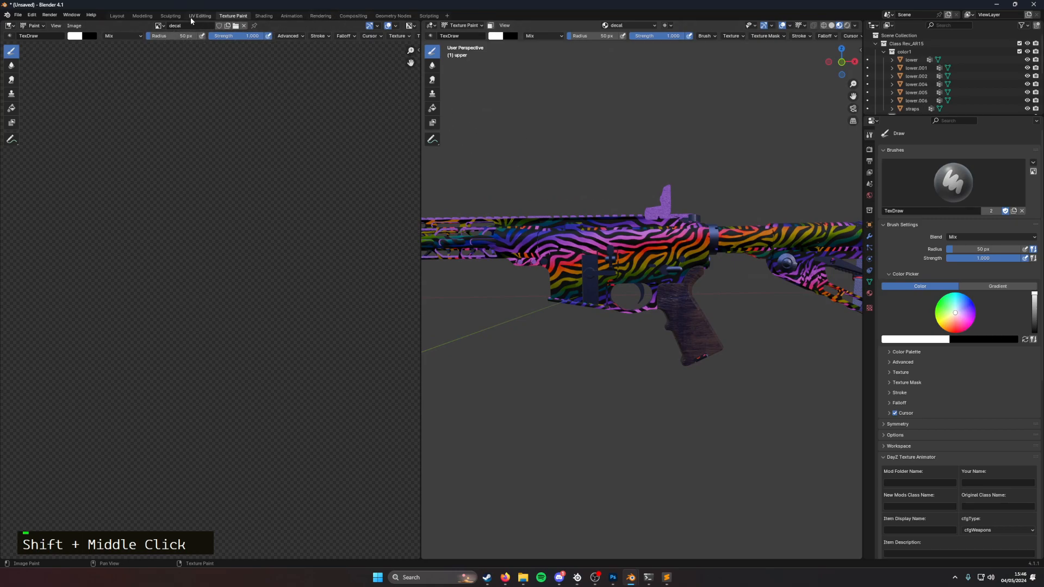
Step: Examine the textured receiver and the decal node's connections in the Shading workspace
{"action": "left_click", "coordinate": [266, 16]}
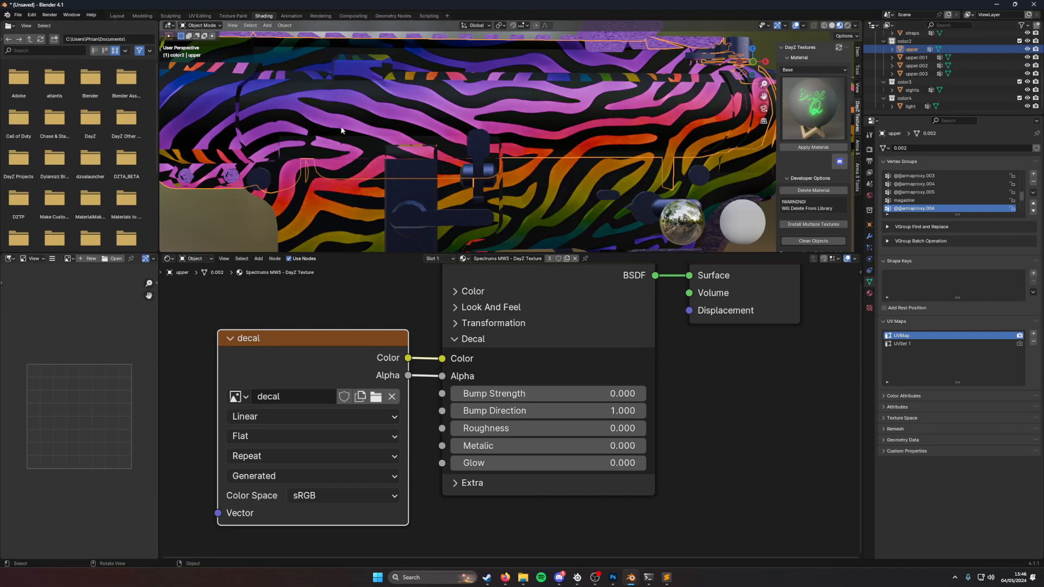
{"action": "left_click", "coordinate": [196, 26]}
{"action": "left_click", "coordinate": [210, 26]}
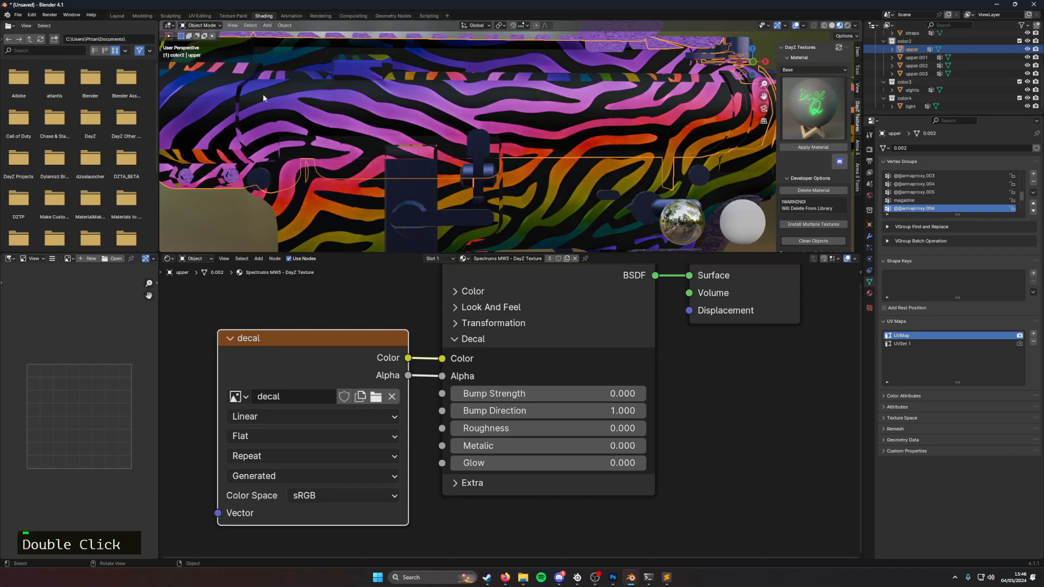
{"action": "scroll", "coordinate": [435, 126], "scroll_direction": "down", "scroll_amount": 9}
{"action": "middle_click_drag", "start_coordinate": [435, 125], "coordinate": [541, 122]}
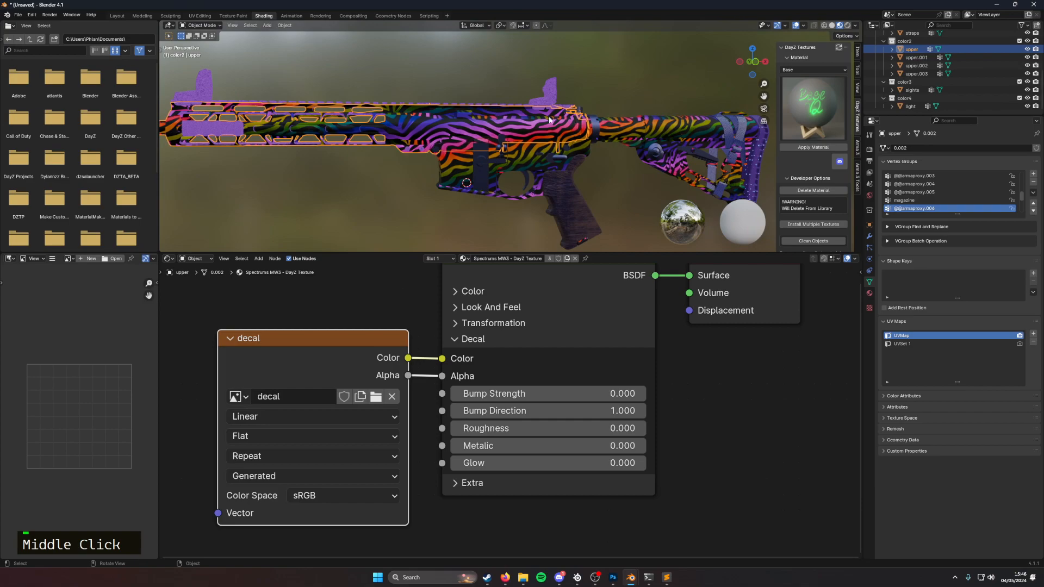
{"action": "scroll", "coordinate": [486, 129], "scroll_direction": "up", "scroll_amount": 6}
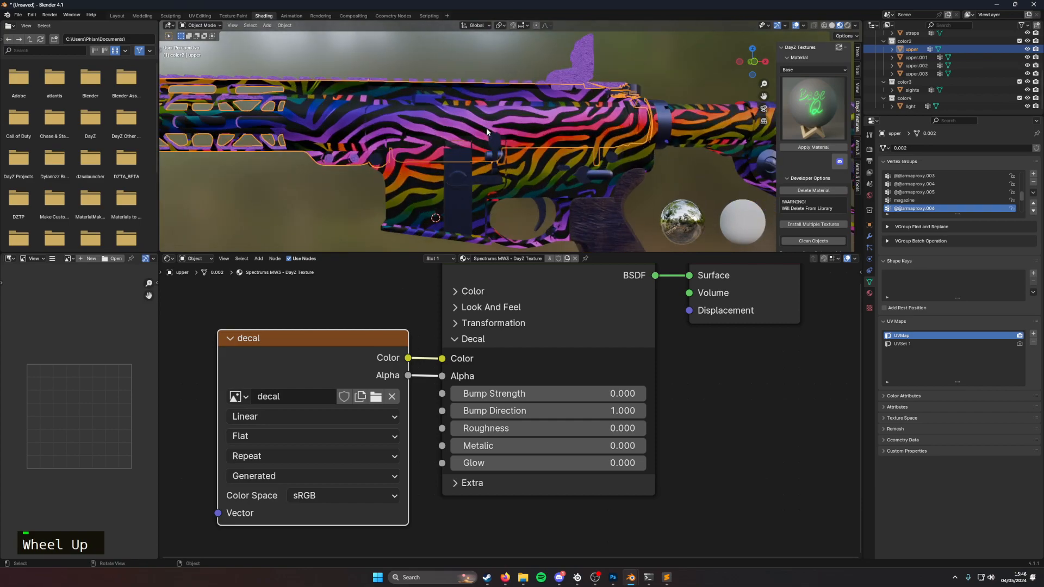
{"action": "middle_click_drag", "start_coordinate": [486, 128], "coordinate": [465, 133], "text": "shift"}
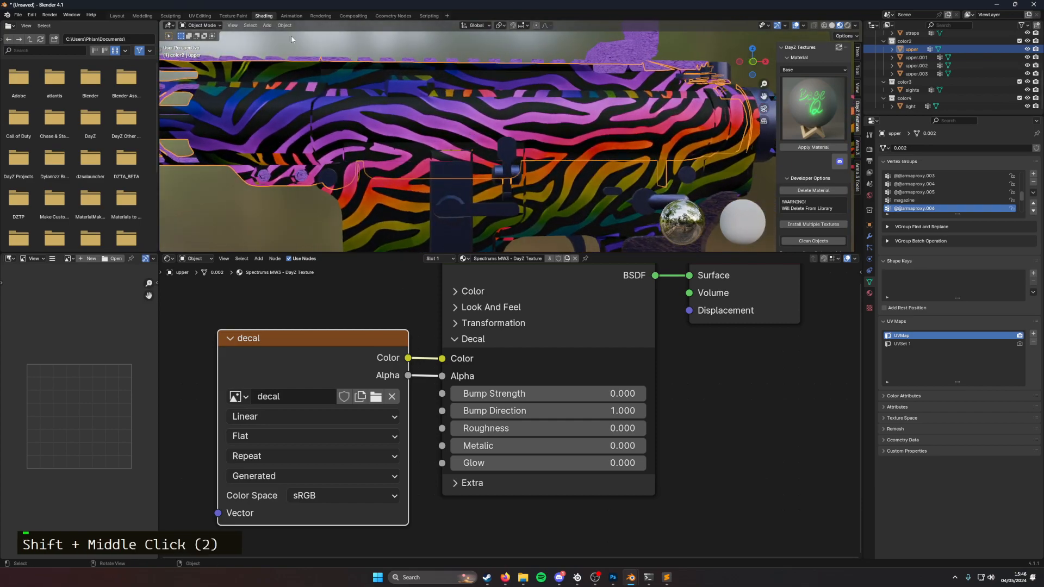
{"action": "left_click", "coordinate": [234, 16]}
{"action": "left_click", "coordinate": [264, 16]}
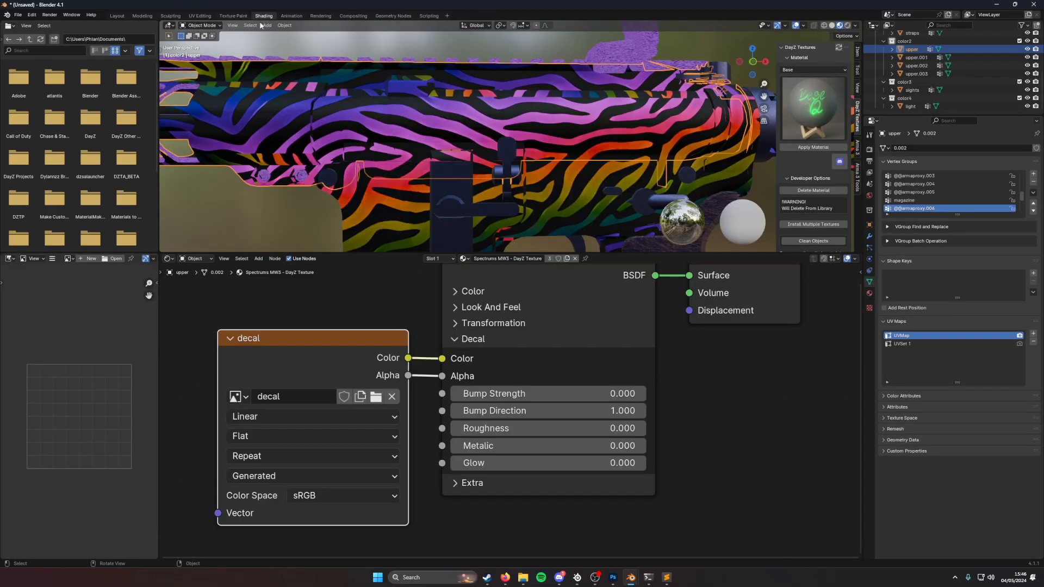
{"action": "mouse_move", "coordinate": [316, 340]}
{"action": "left_mouse_down"}
{"action": "mouse_move", "coordinate": [308, 331]}
{"action": "mouse_move", "coordinate": [317, 344]}
{"action": "left_mouse_up"}
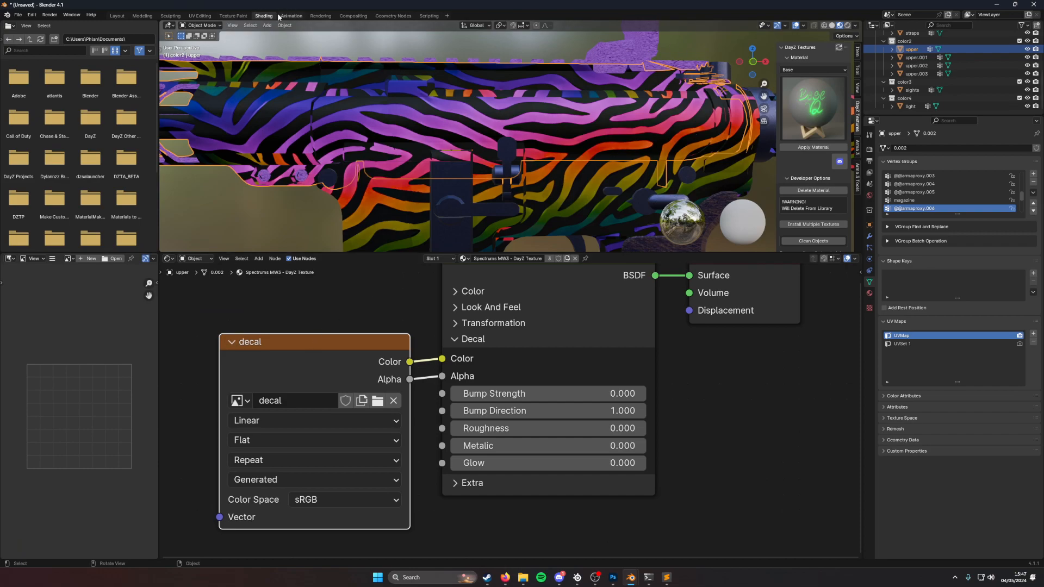
Step: Try white test strokes on the upper receiver in the Texture Paint workspace with the 50 px TexDraw brush, and undo each stroke
{"action": "left_click", "coordinate": [234, 16]}
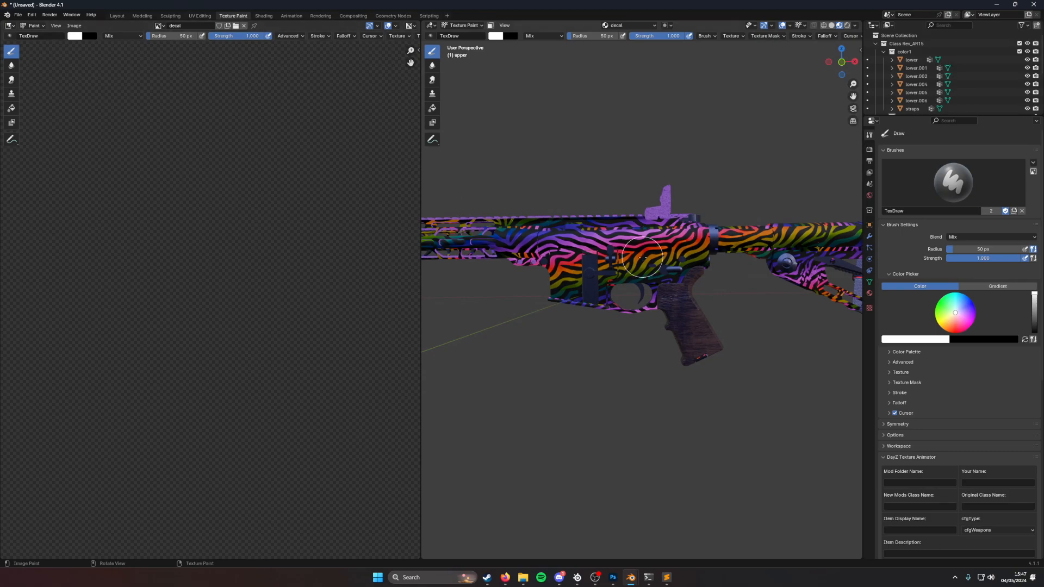
{"action": "scroll", "coordinate": [633, 250], "scroll_direction": "up", "scroll_amount": 2}
{"action": "middle_click_drag", "start_coordinate": [625, 245], "coordinate": [627, 211]}
{"action": "mouse_move", "coordinate": [627, 208]}
{"action": "left_mouse_down"}
{"action": "mouse_move", "coordinate": [654, 210]}
{"action": "mouse_move", "coordinate": [626, 217]}
{"action": "left_mouse_up"}
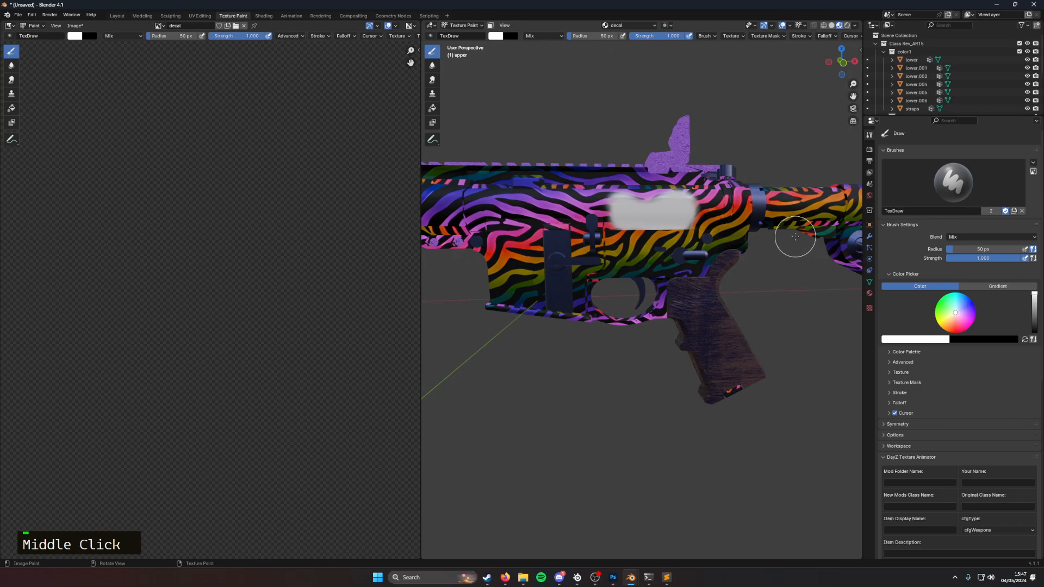
{"action": "key", "text": "ctrl+z"}
{"action": "scroll", "coordinate": [609, 207], "scroll_direction": "up", "scroll_amount": 5}
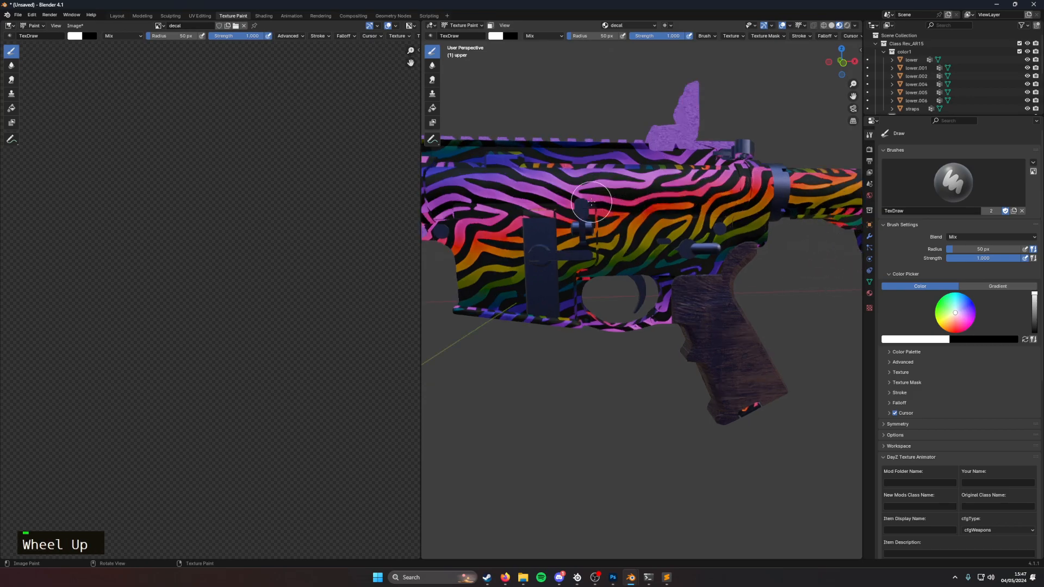
{"action": "middle_click_drag", "start_coordinate": [608, 156], "coordinate": [595, 387], "text": "shift"}
{"action": "mouse_move", "coordinate": [576, 288]}
{"action": "left_mouse_down"}
{"action": "mouse_move", "coordinate": [633, 261]}
{"action": "mouse_move", "coordinate": [758, 277]}
{"action": "left_mouse_up"}
{"action": "key", "text": "ctrl+z"}
Step: Collapse the DayZ Texture Animator and Brush Settings sections and create a new texture for the brush
{"action": "scroll", "coordinate": [717, 283], "scroll_direction": "down", "scroll_amount": 2}
{"action": "scroll", "coordinate": [718, 282], "scroll_direction": "down", "scroll_amount": 2}
{"action": "middle_click_drag", "start_coordinate": [715, 281], "coordinate": [703, 276]}
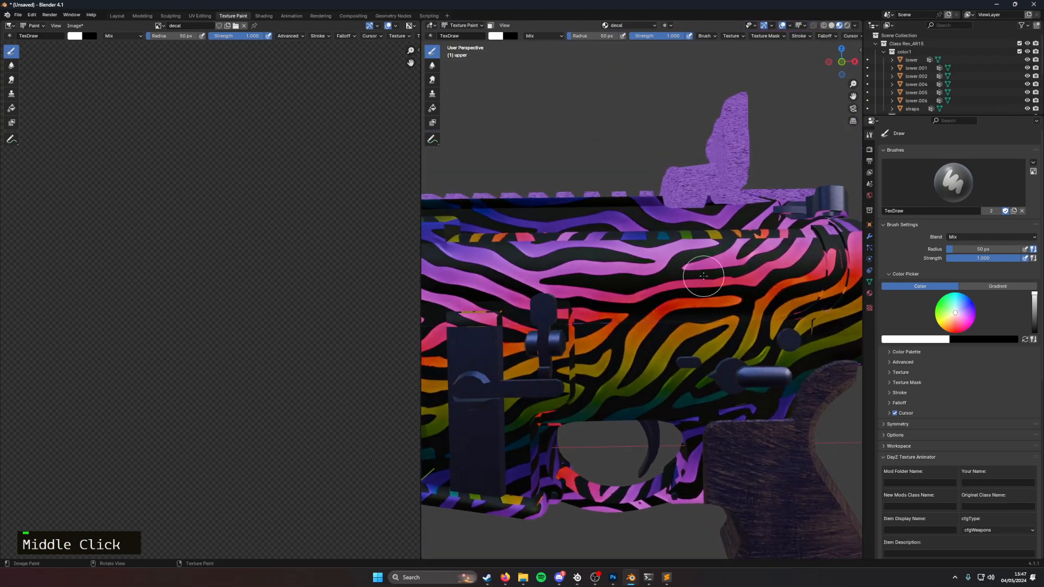
{"action": "left_click", "coordinate": [882, 455]}
{"action": "left_click", "coordinate": [885, 468]}
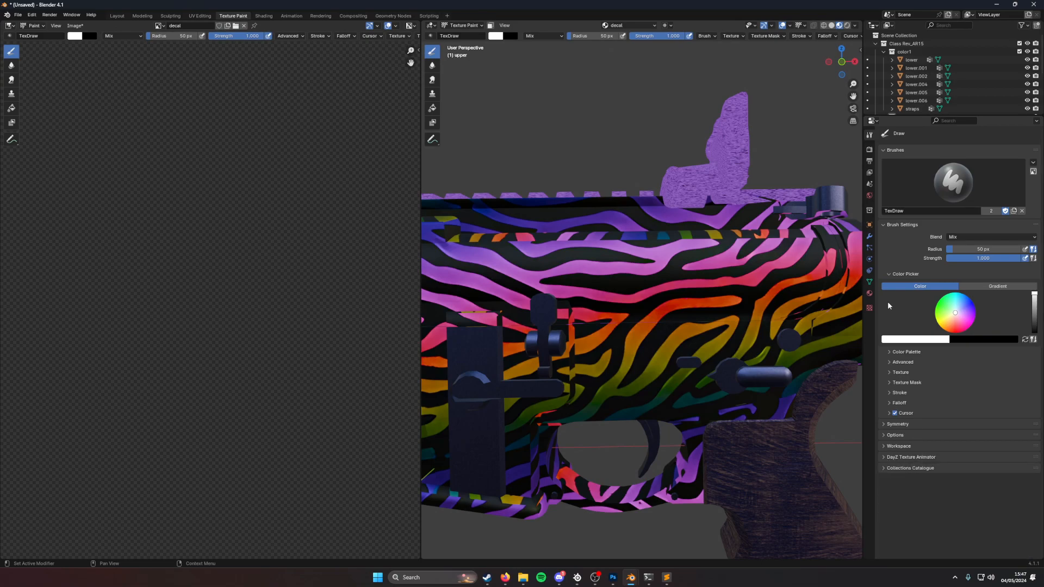
{"action": "left_click", "coordinate": [881, 225]}
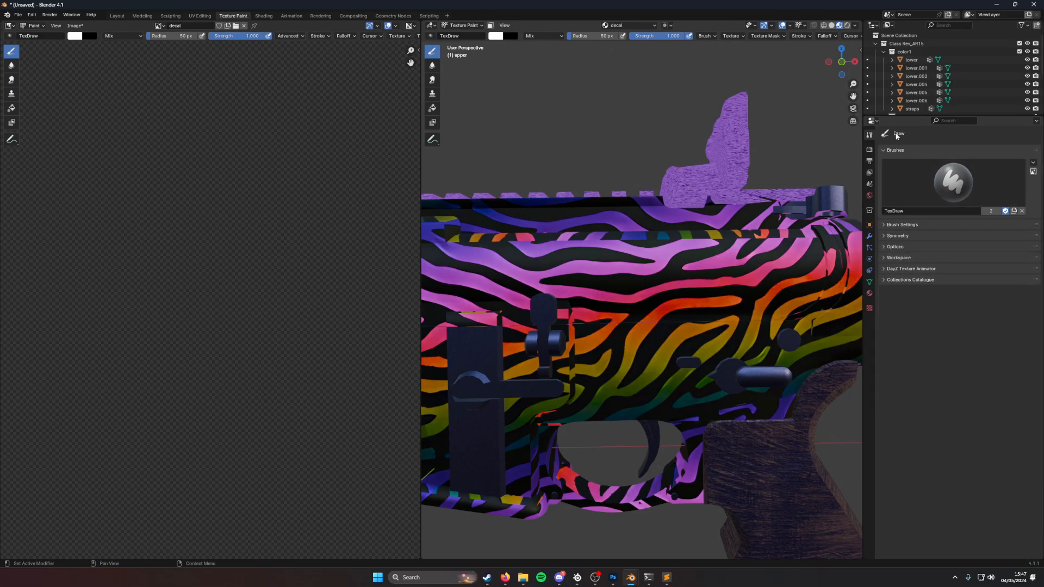
{"action": "left_click", "coordinate": [870, 308]}
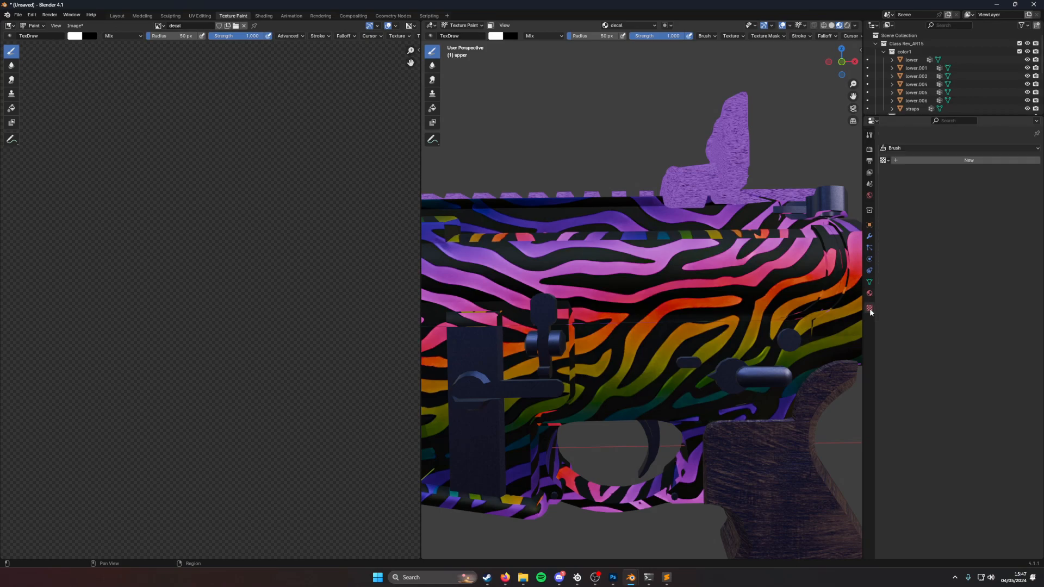
{"action": "left_click", "coordinate": [940, 161]}
Step: Try to open the image for the brush texture from the Desktop folder, filtering the files by write
{"action": "left_click", "coordinate": [998, 292]}
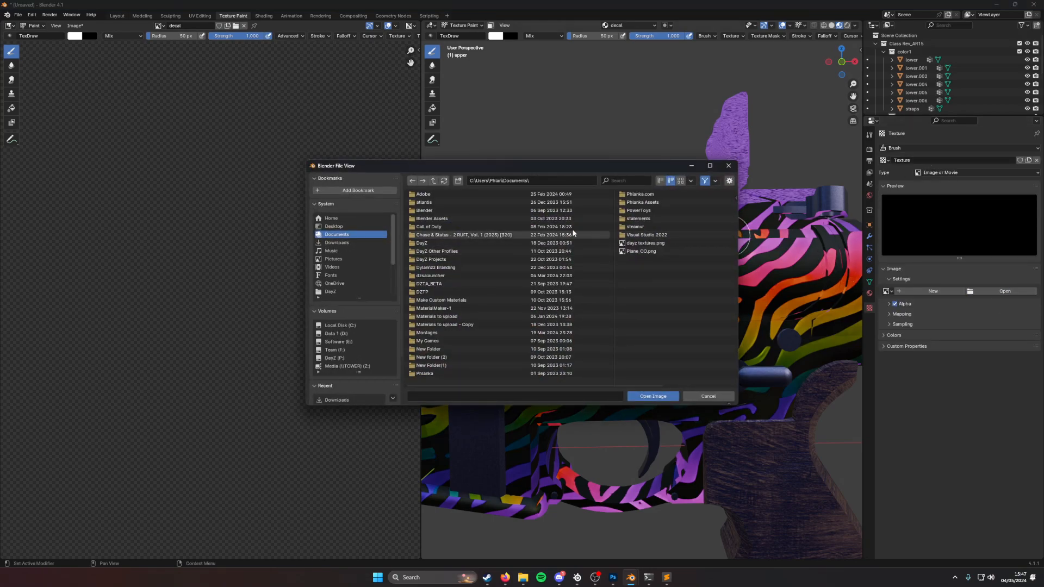
{"action": "left_click", "coordinate": [340, 228]}
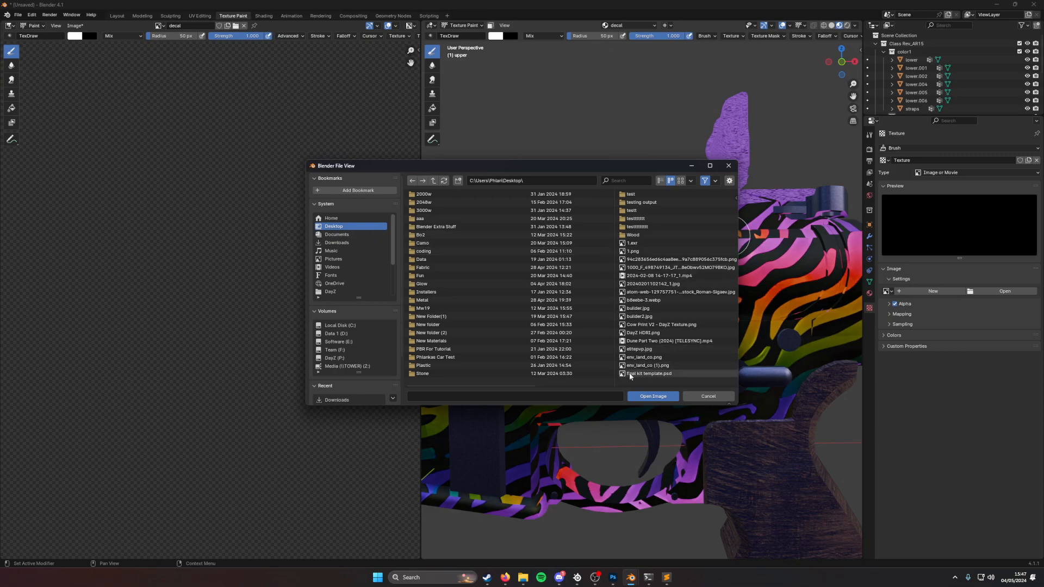
{"action": "left_click", "coordinate": [568, 396]}
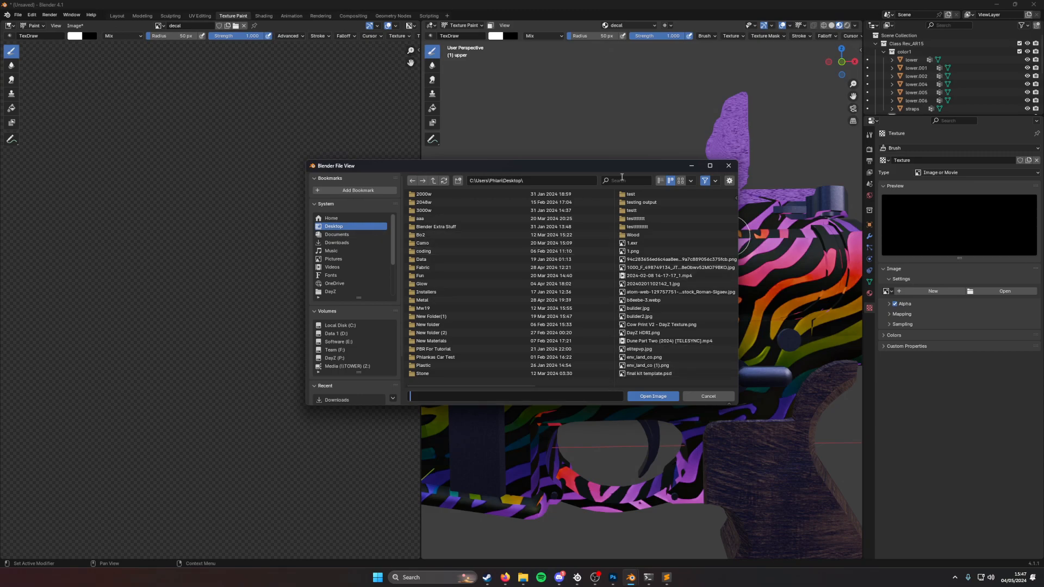
{"action": "type", "text": "wr"}
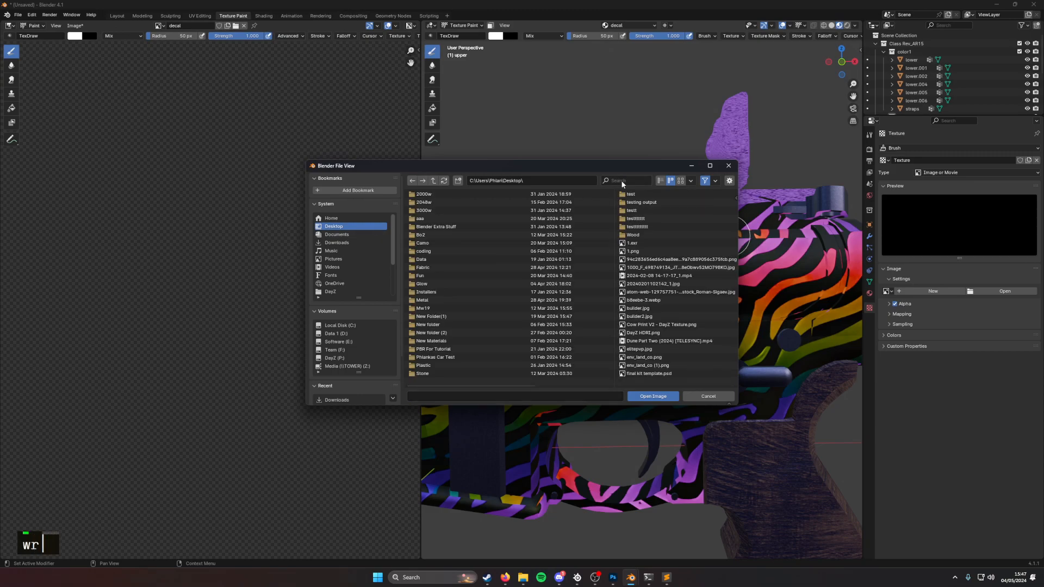
{"action": "type", "text": "it"}
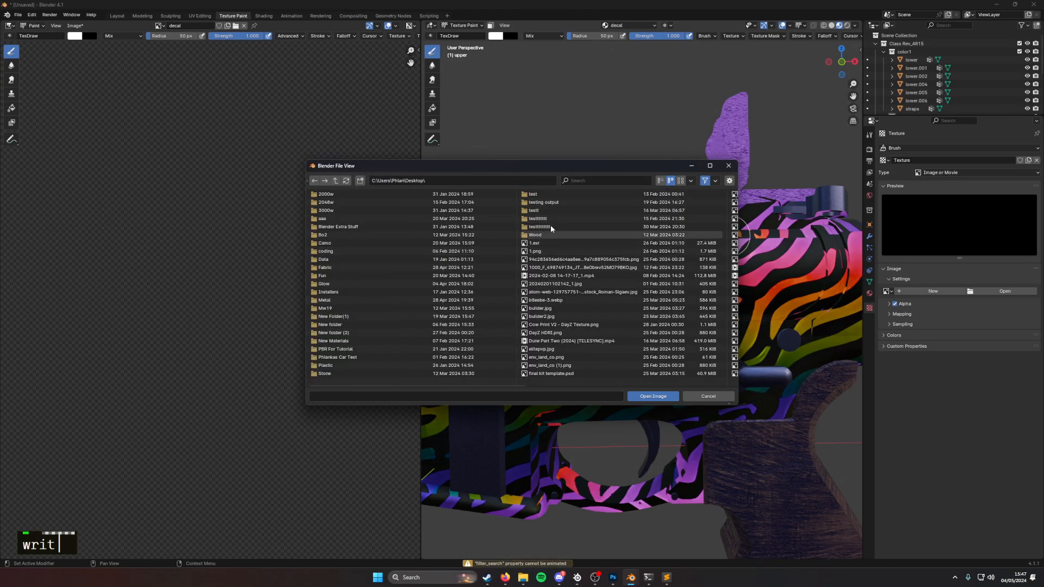
{"action": "left_click", "coordinate": [594, 180]}
{"action": "type", "text": "write"}
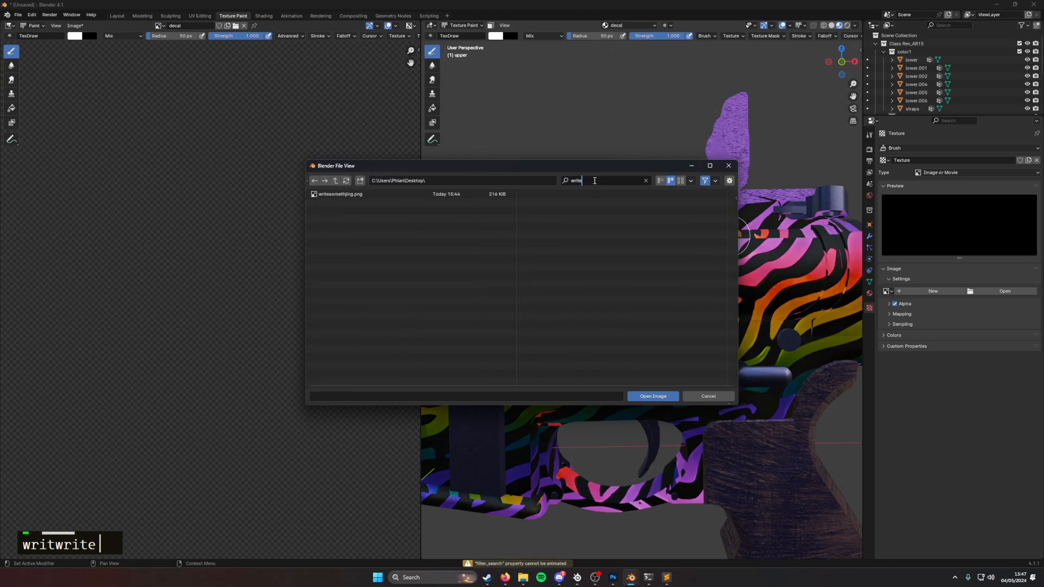
{"action": "left_click", "coordinate": [650, 397]}
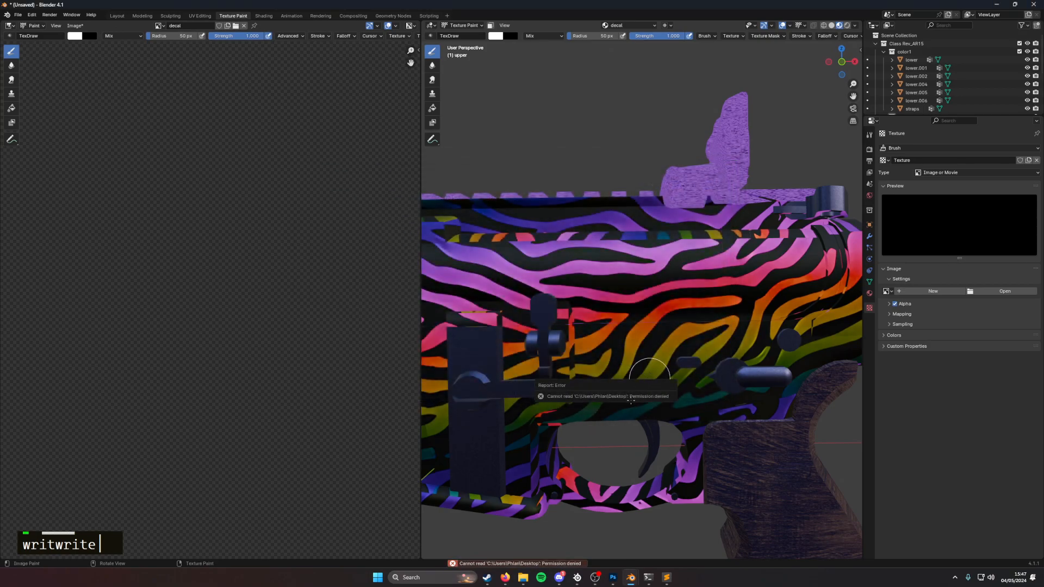
Step: Switch to Photoshop and save a copy of the WRITE SOMETHING graphic as Untitled-1.png on the DayZ (P:) drive with large file size
{"action": "mouse_move", "coordinate": [675, 578]}
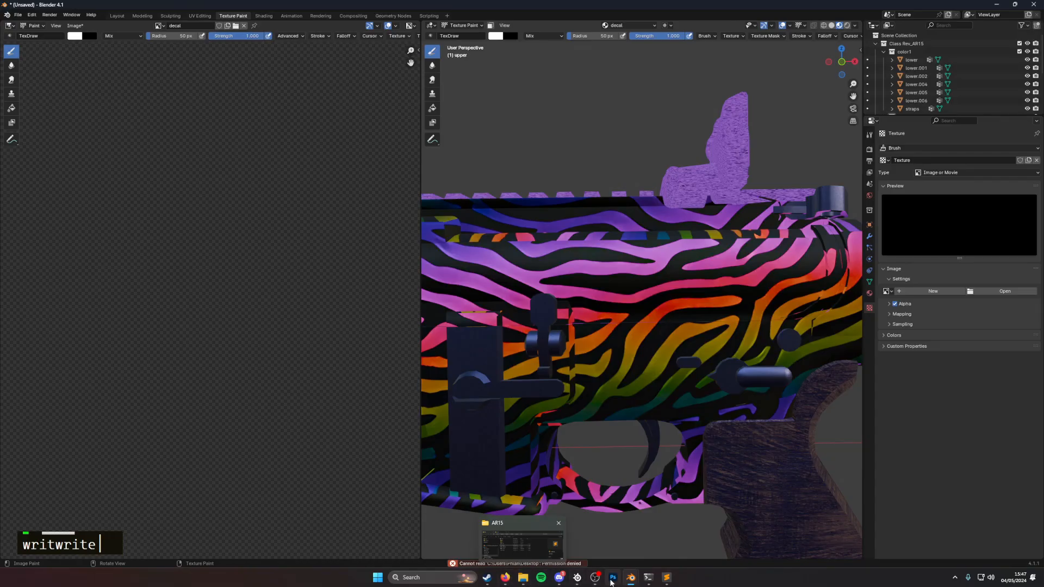
{"action": "mouse_move", "coordinate": [611, 582]}
{"action": "left_click", "coordinate": [623, 531]}
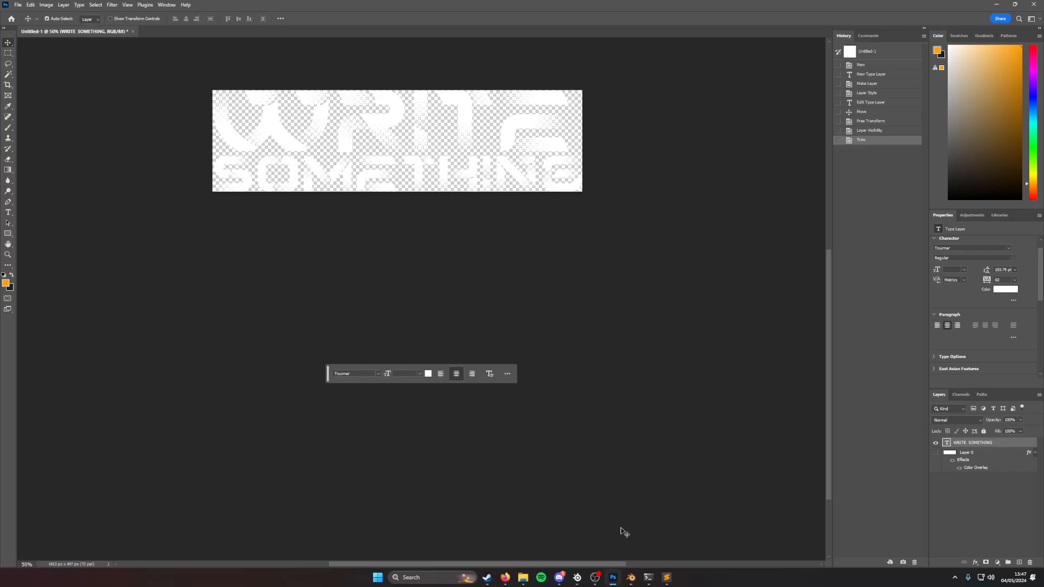
{"action": "left_click", "coordinate": [18, 4]}
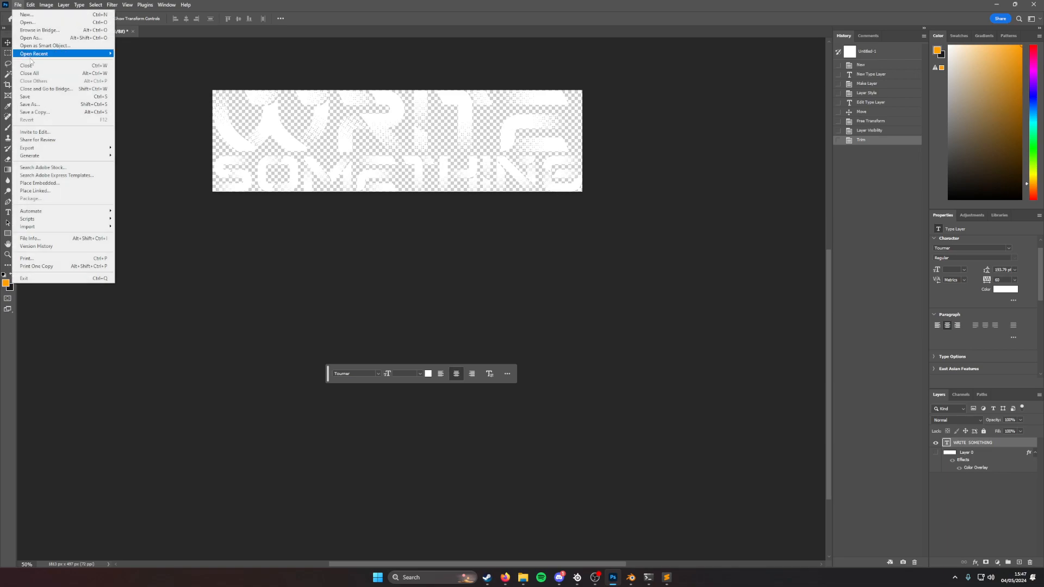
{"action": "left_click", "coordinate": [51, 112]}
{"action": "left_click", "coordinate": [134, 262]}
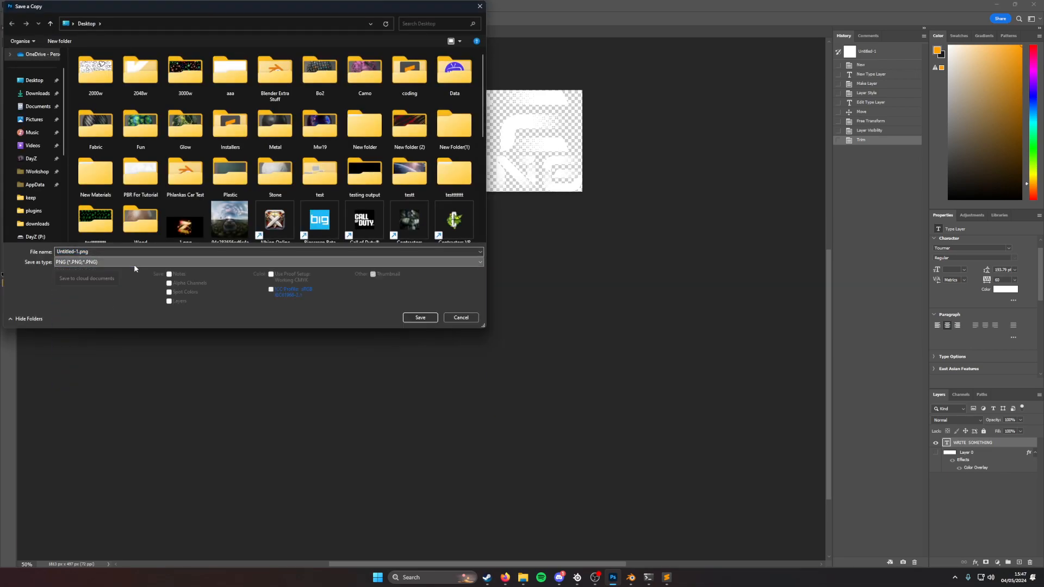
{"action": "left_click", "coordinate": [135, 262]}
{"action": "scroll", "coordinate": [40, 207], "scroll_direction": "down", "scroll_amount": 3}
{"action": "left_click", "coordinate": [40, 221]}
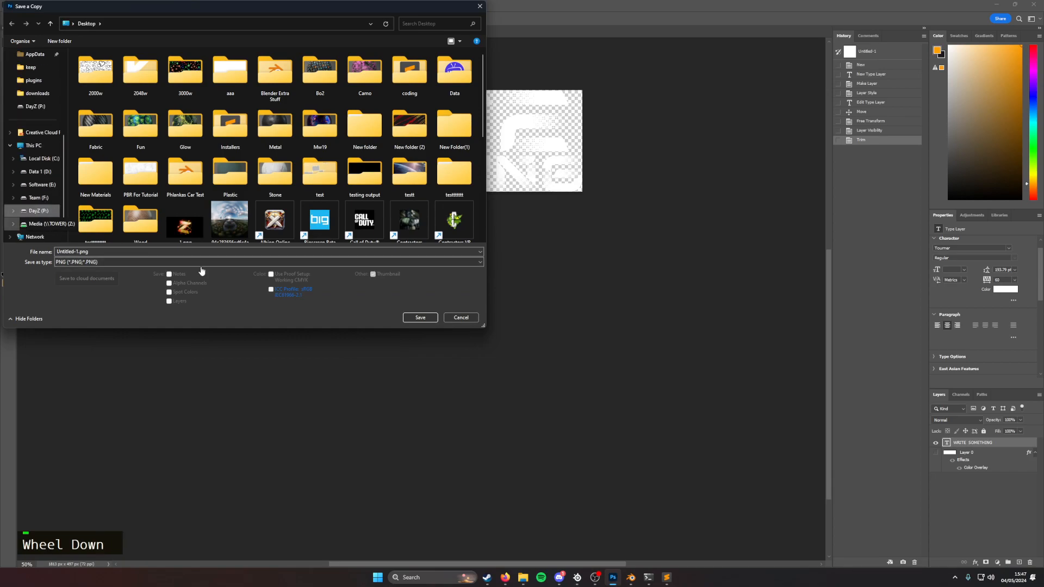
{"action": "left_click", "coordinate": [420, 317]}
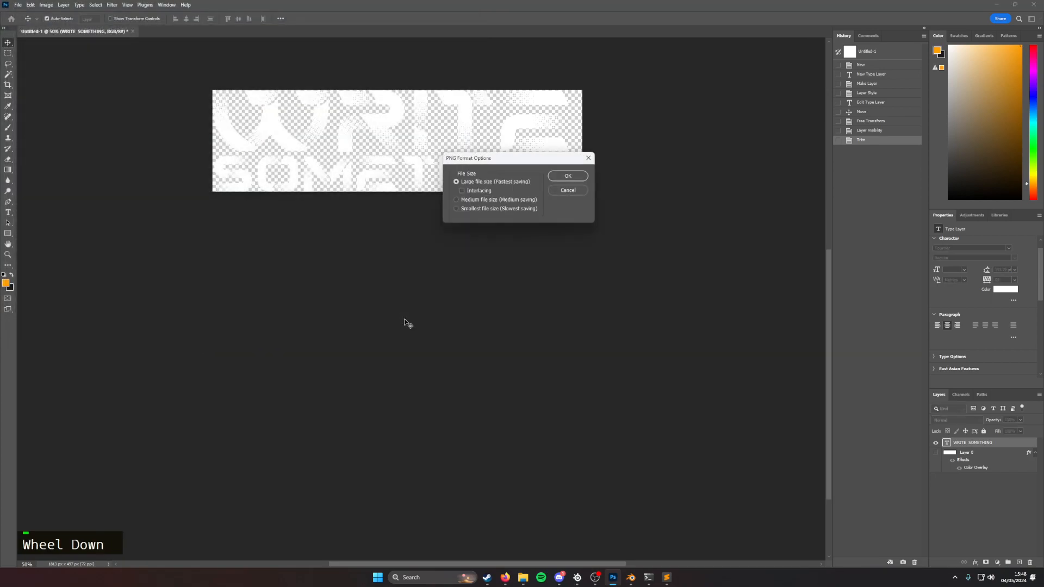
{"action": "left_click", "coordinate": [567, 176]}
Step: Switch to Blender, close its Preferences window, and load Untitled-1.png from the DayZ (P:) drive as the brush texture's image
{"action": "mouse_move", "coordinate": [637, 579]}
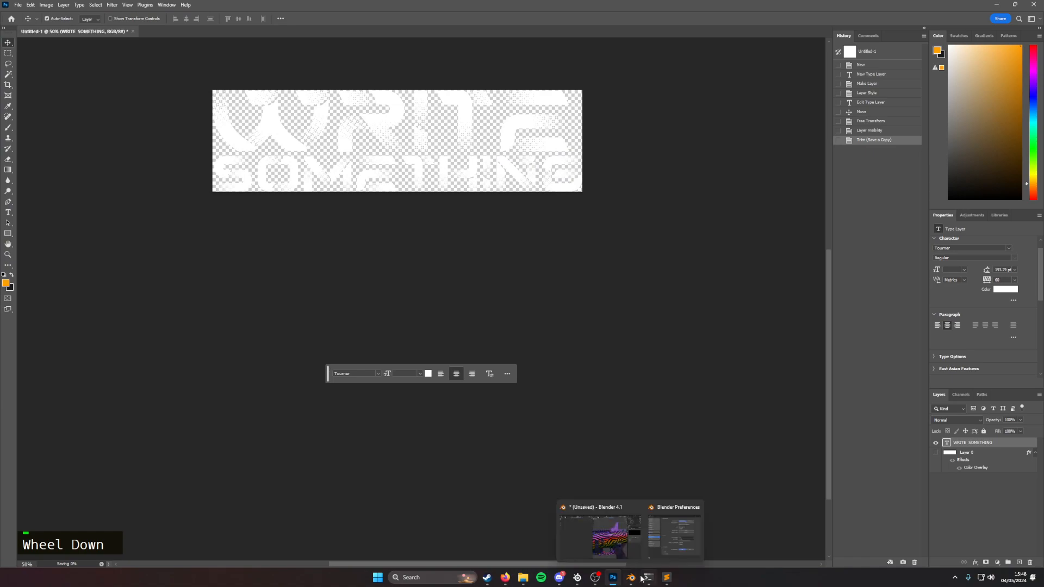
{"action": "left_click", "coordinate": [674, 534]}
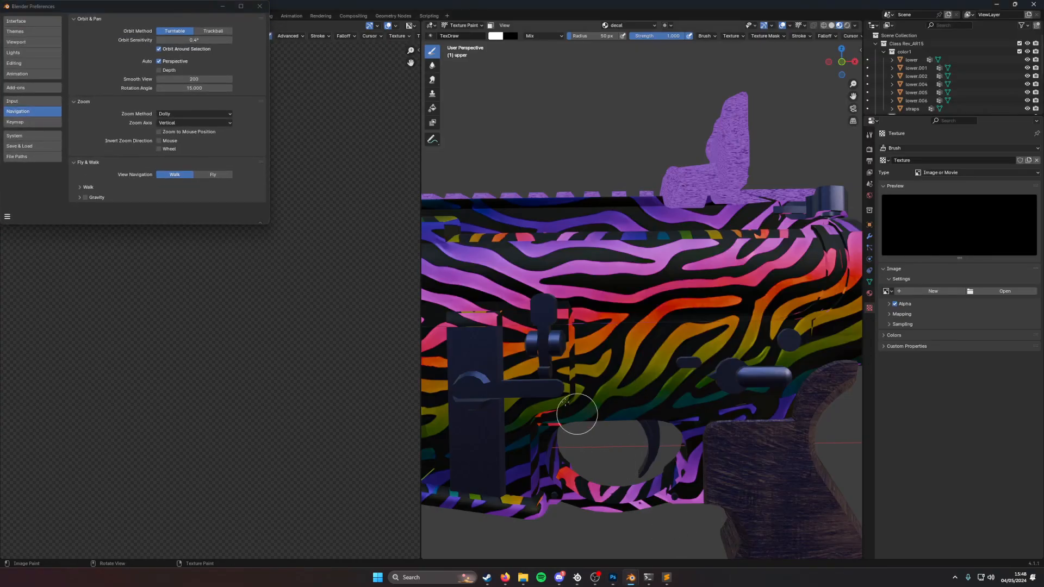
{"action": "left_click", "coordinate": [262, 6]}
{"action": "left_click", "coordinate": [1004, 291]}
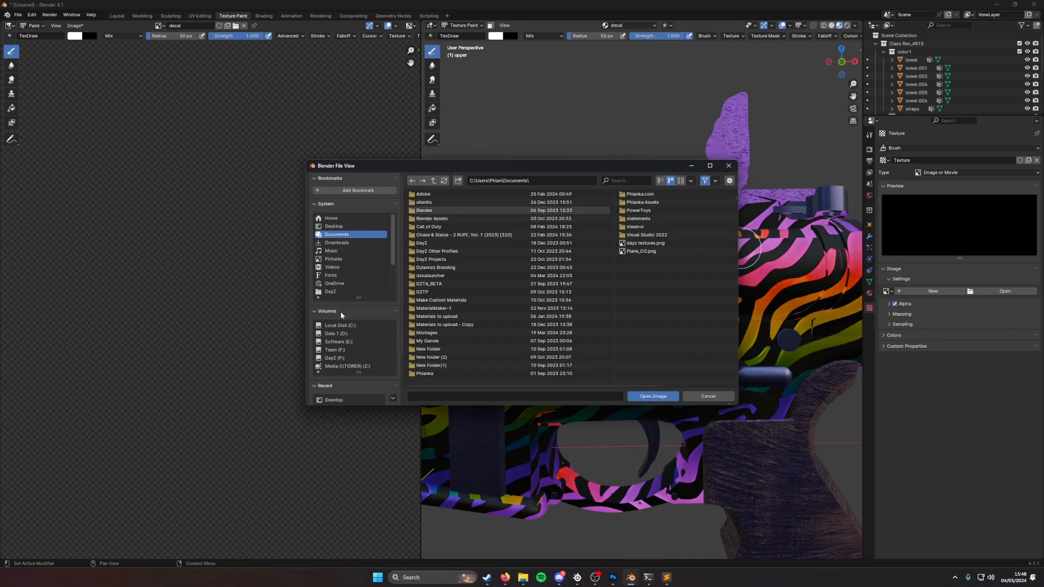
{"action": "scroll", "coordinate": [351, 357], "scroll_direction": "down", "scroll_amount": 3}
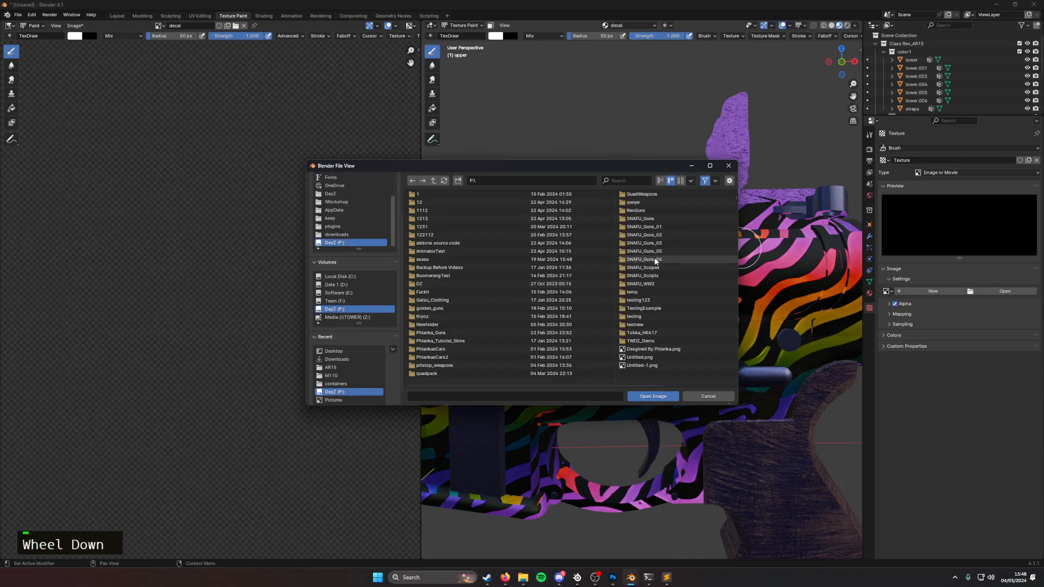
{"action": "left_click", "coordinate": [652, 365]}
{"action": "left_click", "coordinate": [655, 399]}
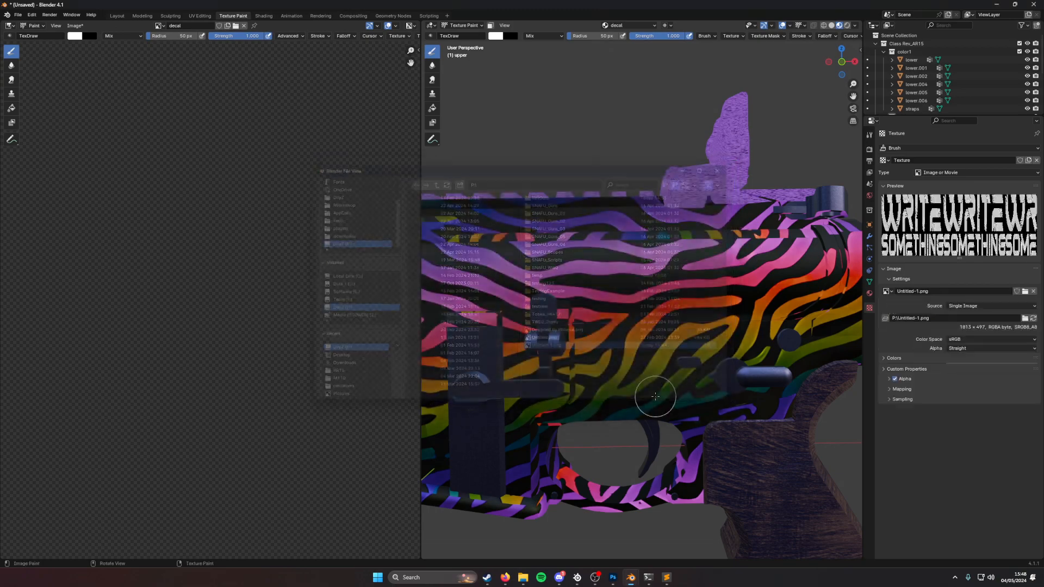
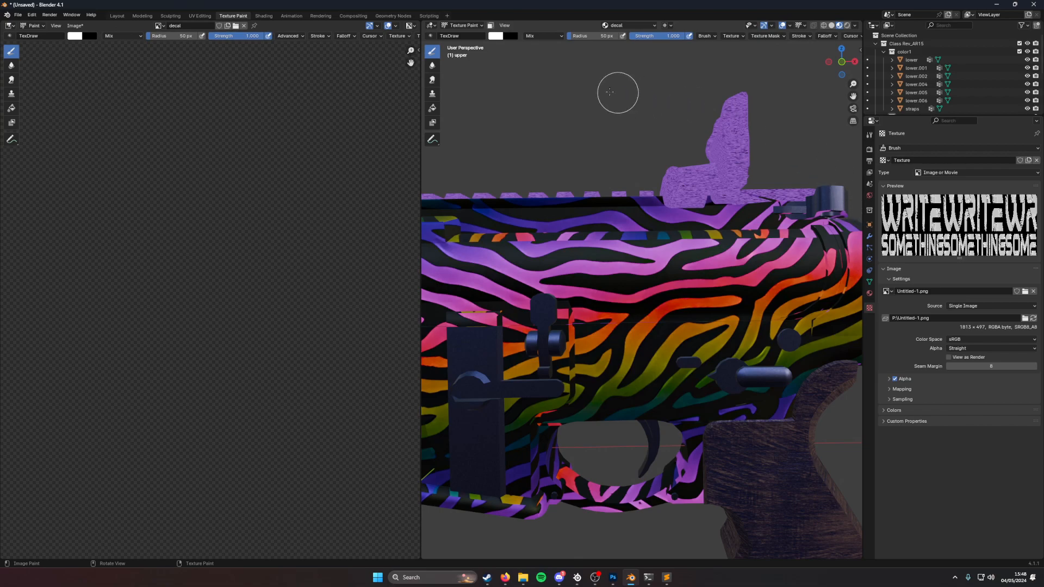
Step: Set the brush texture's mapping to Stencil, reset its transform, and match the stencil to the image aspect
{"action": "left_click", "coordinate": [869, 136]}
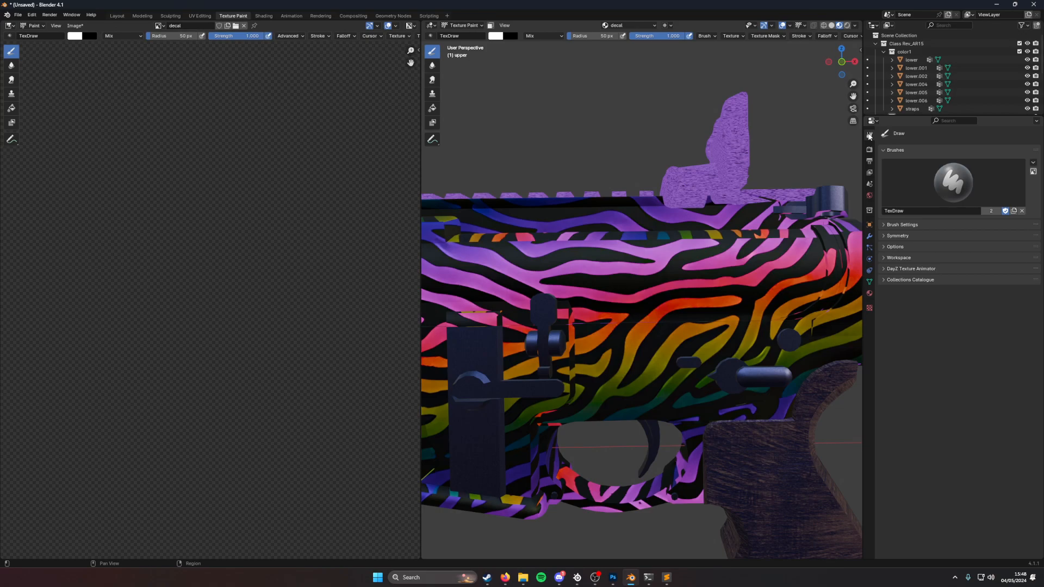
{"action": "left_click", "coordinate": [883, 225]}
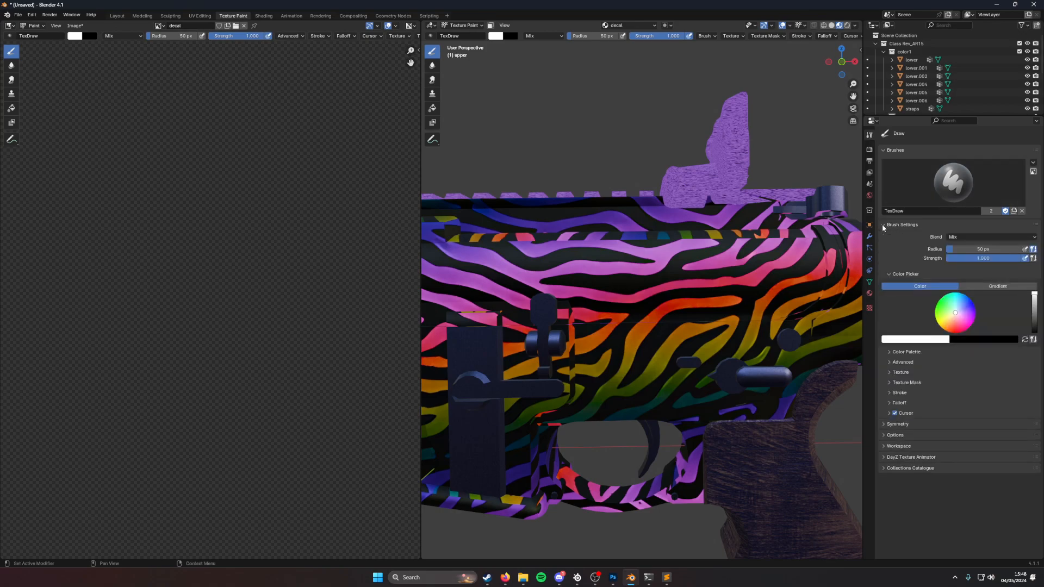
{"action": "left_click", "coordinate": [890, 372]}
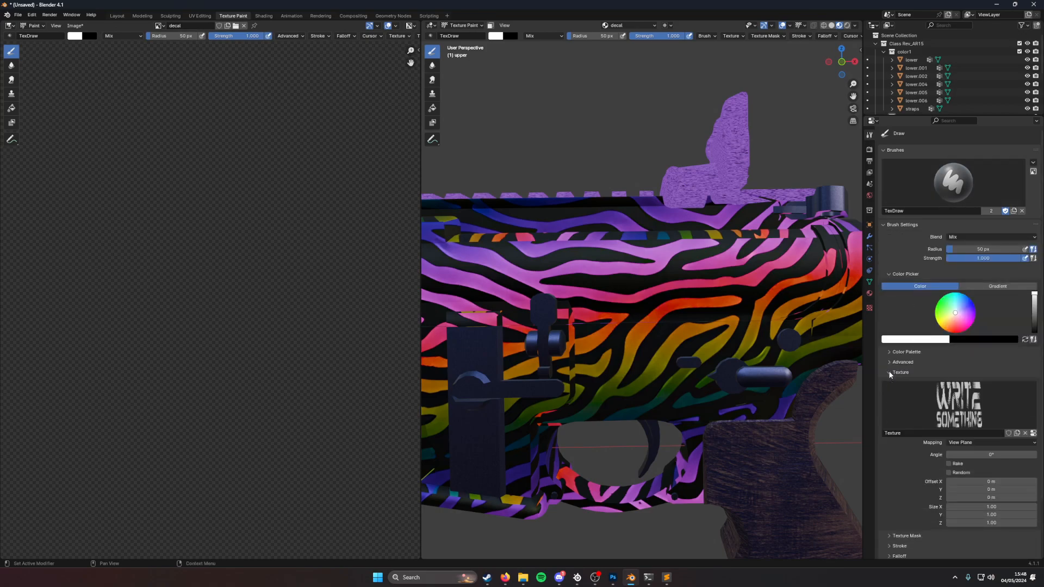
{"action": "left_click", "coordinate": [983, 442]}
{"action": "left_click", "coordinate": [960, 487]}
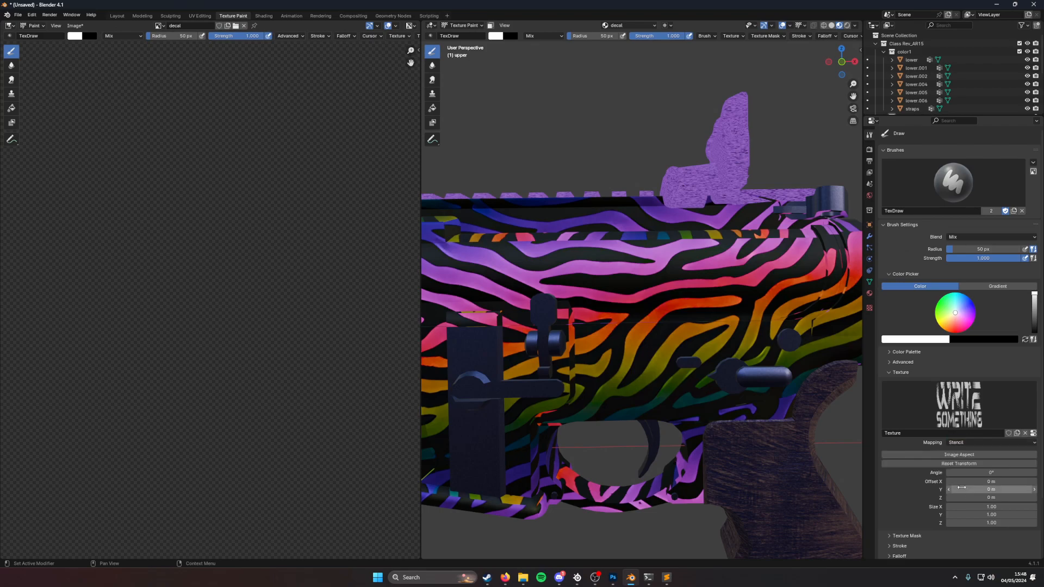
{"action": "left_click", "coordinate": [937, 463]}
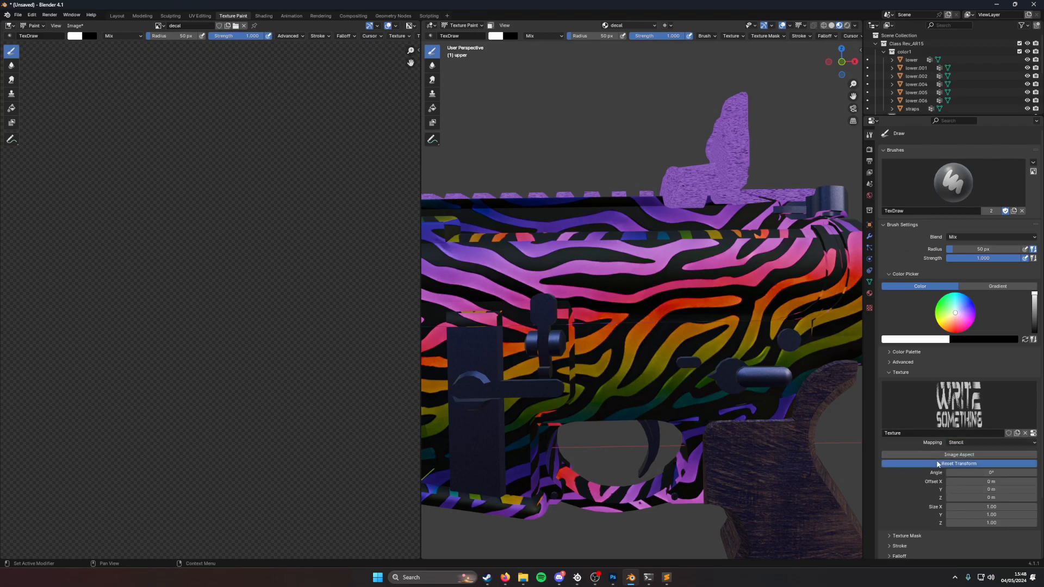
{"action": "left_click", "coordinate": [960, 455]}
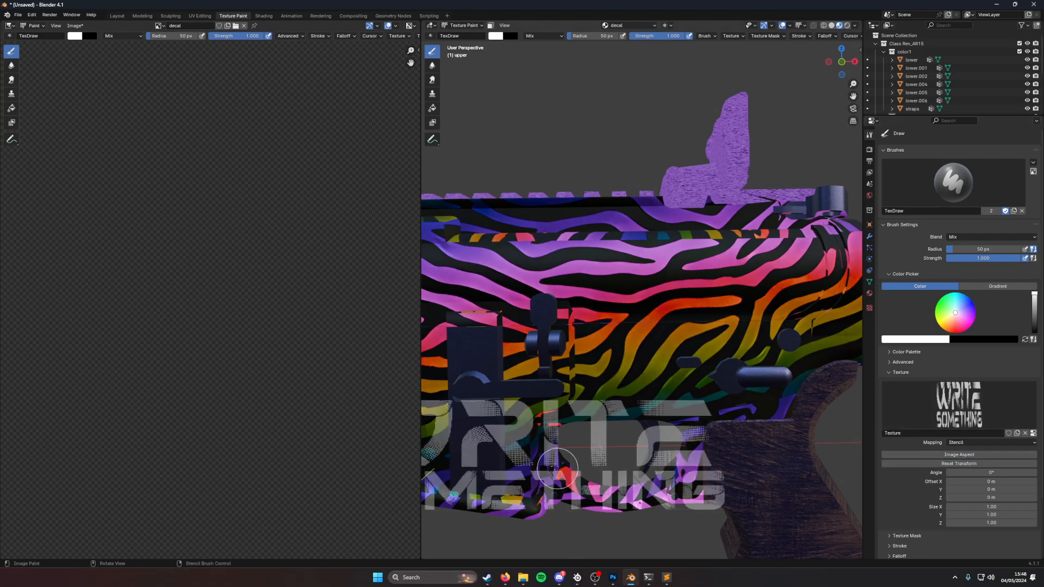
Step: Enlarge the 3D viewport, then move and shrink the WRITE SOMETHING stencil to fit the rear side of the upper receiver
{"action": "left_click_drag", "start_coordinate": [420, 390], "coordinate": [120, 395]}
{"action": "scroll", "coordinate": [387, 356], "scroll_direction": "down", "scroll_amount": 2}
{"action": "middle_click_drag", "start_coordinate": [388, 356], "coordinate": [414, 389]}
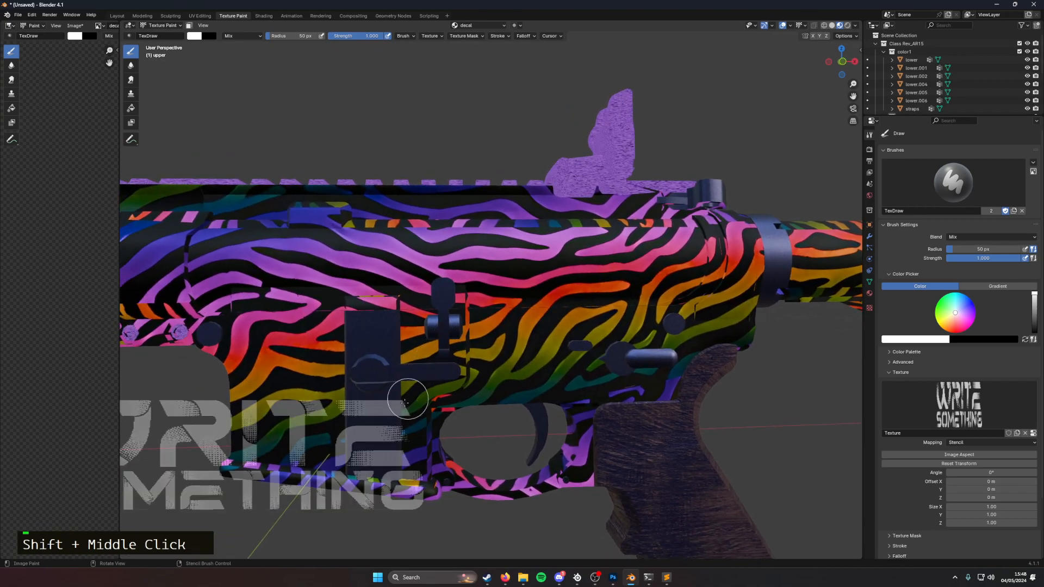
{"action": "mouse_move", "coordinate": [185, 455]}
{"action": "right_mouse_down"}
{"action": "mouse_move", "coordinate": [406, 400]}
{"action": "mouse_move", "coordinate": [451, 219]}
{"action": "mouse_move", "coordinate": [489, 270]}
{"action": "right_mouse_up"}
{"action": "mouse_move", "coordinate": [652, 246]}
{"action": "right_mouse_down", "text": "shift"}
{"action": "mouse_move", "coordinate": [580, 253]}
{"action": "mouse_move", "coordinate": [637, 253]}
{"action": "right_mouse_up", "text": "shift"}
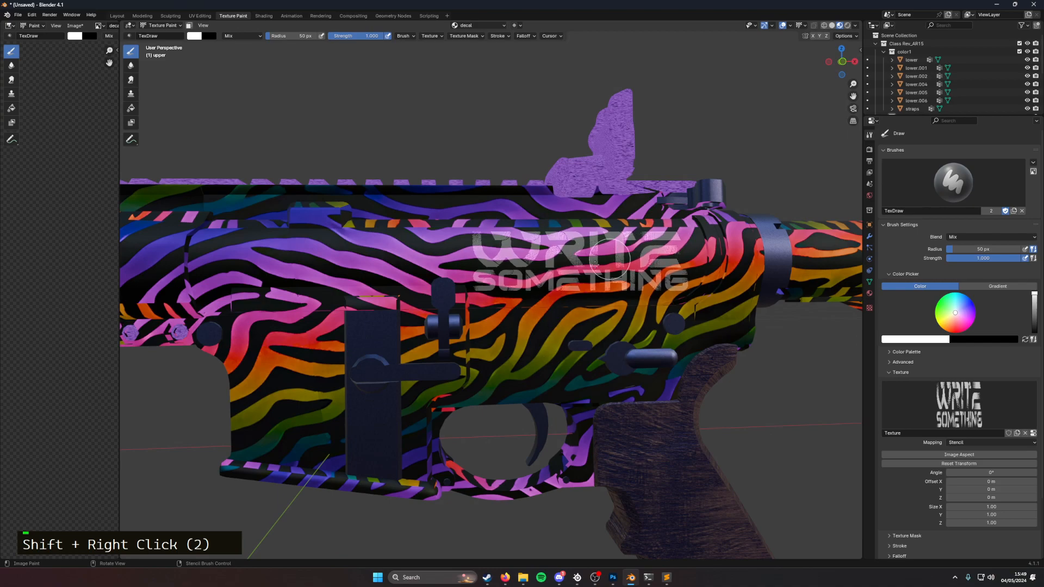
Step: Paint the whole WRITE SOMETHING stencil onto the upper receiver in white with Mix blending
{"action": "left_click", "coordinate": [194, 37]}
{"action": "left_click", "coordinate": [195, 37]}
{"action": "left_click", "coordinate": [239, 37]}
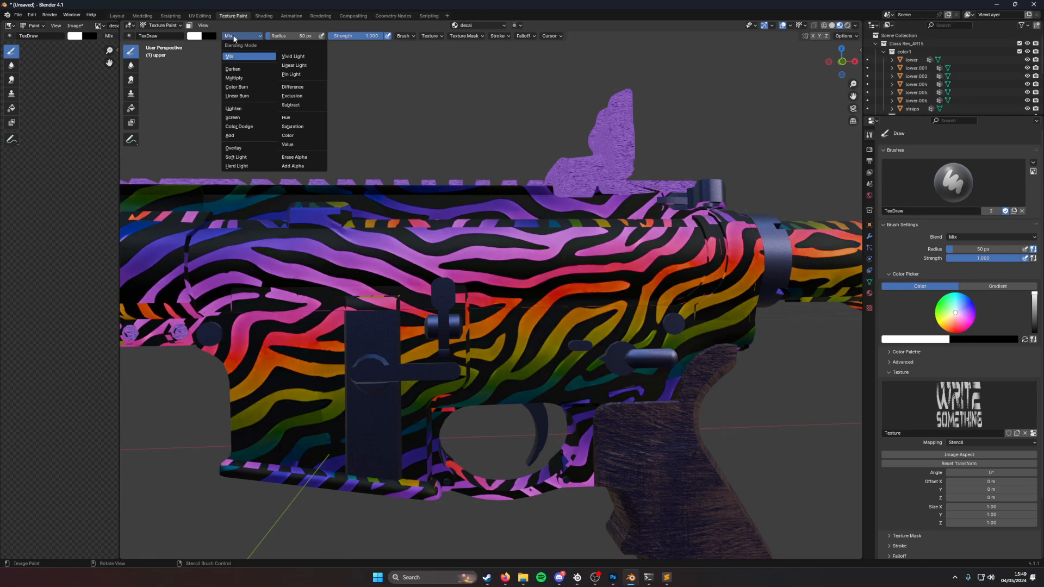
{"action": "mouse_move", "coordinate": [679, 241]}
{"action": "left_mouse_down"}
{"action": "mouse_move", "coordinate": [478, 236]}
{"action": "mouse_move", "coordinate": [484, 270]}
{"action": "mouse_move", "coordinate": [508, 285]}
{"action": "mouse_move", "coordinate": [630, 292]}
{"action": "mouse_move", "coordinate": [685, 266]}
{"action": "mouse_move", "coordinate": [643, 237]}
{"action": "left_mouse_up"}
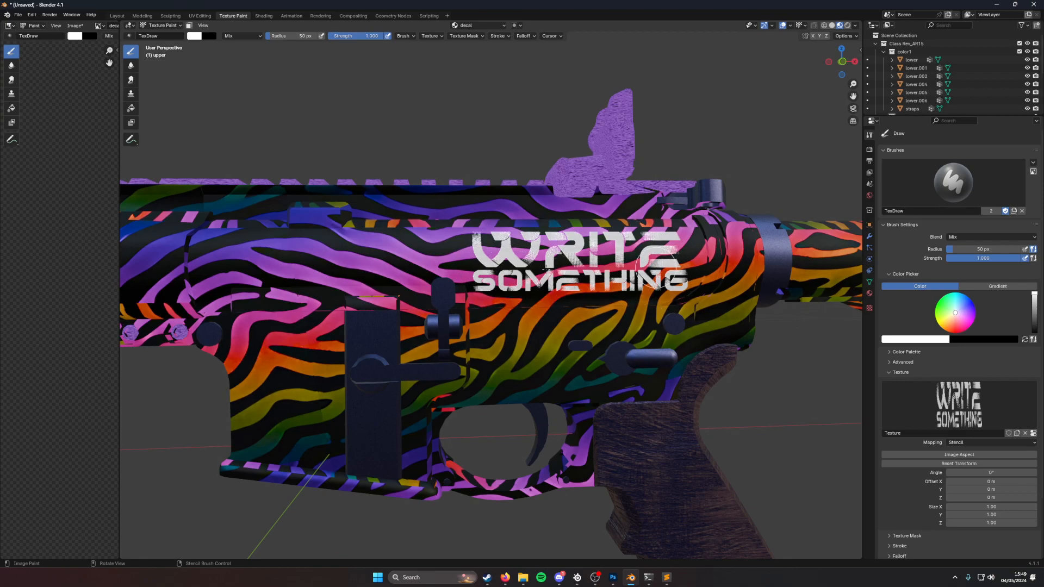
Step: Switch to the Shading workspace and examine the painted decal on the upper receiver up close and from an angle
{"action": "left_click", "coordinate": [263, 15]}
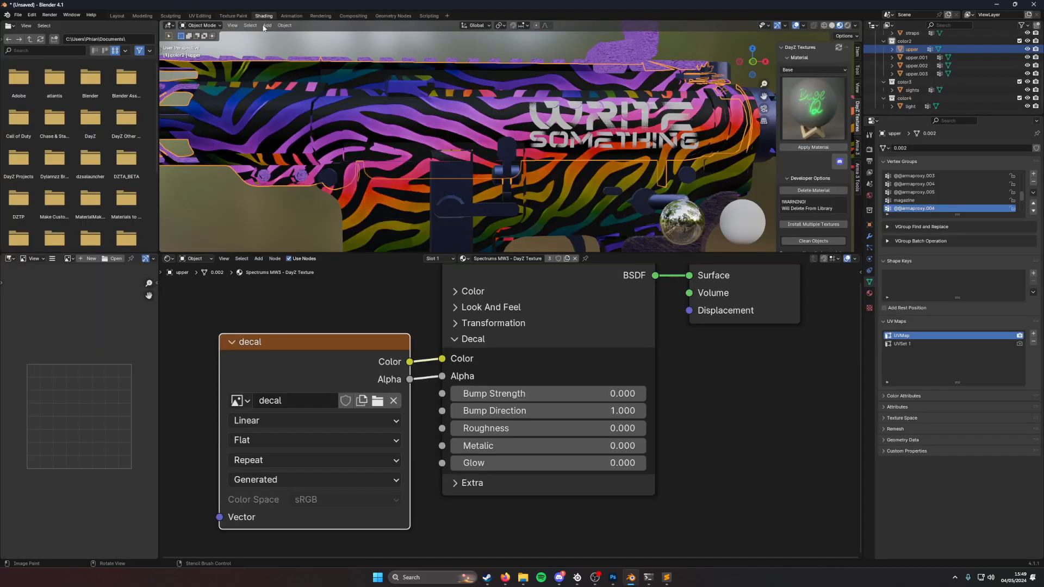
{"action": "mouse_move", "coordinate": [472, 178]}
{"action": "middle_mouse_down"}
{"action": "mouse_move", "coordinate": [637, 117]}
{"action": "mouse_move", "coordinate": [478, 172]}
{"action": "middle_mouse_up"}
{"action": "scroll", "coordinate": [478, 172], "scroll_direction": "up", "scroll_amount": 6}
{"action": "scroll", "coordinate": [484, 166], "scroll_direction": "down", "scroll_amount": 1}
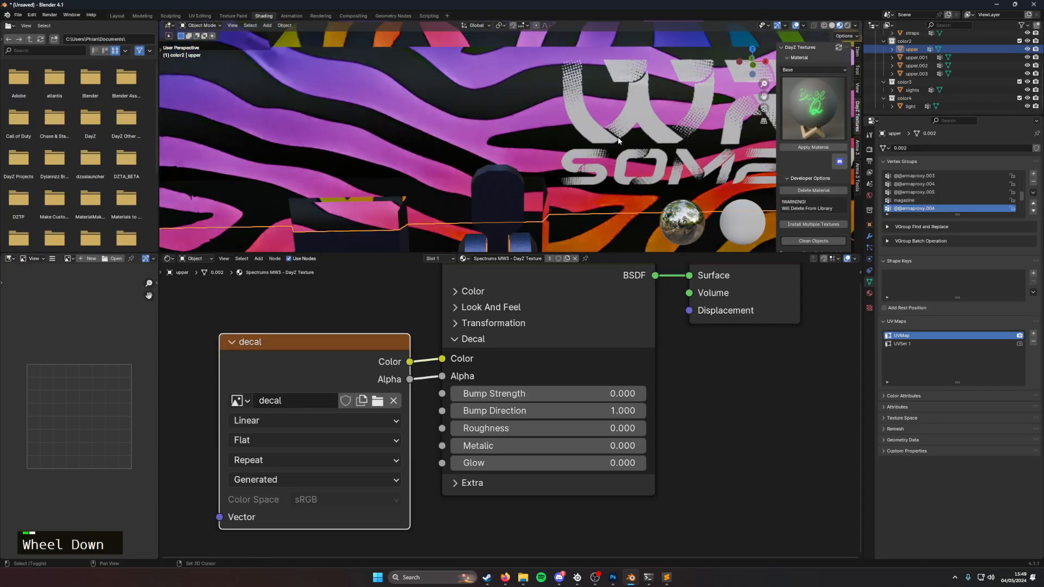
{"action": "middle_click_drag", "start_coordinate": [543, 153], "coordinate": [445, 158], "text": "shift"}
{"action": "middle_click_drag", "start_coordinate": [446, 157], "coordinate": [501, 148]}
{"action": "scroll", "coordinate": [676, 129], "scroll_direction": "down", "scroll_amount": 5}
{"action": "mouse_move", "coordinate": [676, 129]}
{"action": "middle_mouse_down"}
{"action": "mouse_move", "coordinate": [553, 148]}
{"action": "mouse_move", "coordinate": [594, 102]}
{"action": "mouse_move", "coordinate": [563, 106]}
{"action": "middle_mouse_up"}
{"action": "middle_click_drag", "start_coordinate": [521, 116], "coordinate": [484, 178], "text": "shift"}
{"action": "scroll", "coordinate": [484, 179], "scroll_direction": "up", "scroll_amount": 1}
{"action": "scroll", "coordinate": [483, 179], "scroll_direction": "up", "scroll_amount": 1}
Step: Set the material's decal values to Bump Strength 1.000, Bump Direction 0.000, Roughness 0.300, Metalic 0.600 and Glow 0.700
{"action": "mouse_move", "coordinate": [518, 394]}
{"action": "left_mouse_down"}
{"action": "mouse_move", "coordinate": [582, 394]}
{"action": "mouse_move", "coordinate": [514, 395]}
{"action": "mouse_move", "coordinate": [581, 395]}
{"action": "mouse_move", "coordinate": [514, 394]}
{"action": "mouse_move", "coordinate": [537, 426]}
{"action": "mouse_move", "coordinate": [514, 427]}
{"action": "mouse_move", "coordinate": [563, 429]}
{"action": "mouse_move", "coordinate": [514, 428]}
{"action": "mouse_move", "coordinate": [581, 445]}
{"action": "mouse_move", "coordinate": [506, 435]}
{"action": "mouse_move", "coordinate": [517, 429]}
{"action": "mouse_move", "coordinate": [576, 462]}
{"action": "mouse_move", "coordinate": [506, 463]}
{"action": "mouse_move", "coordinate": [536, 463]}
{"action": "mouse_move", "coordinate": [516, 463]}
{"action": "left_mouse_up"}
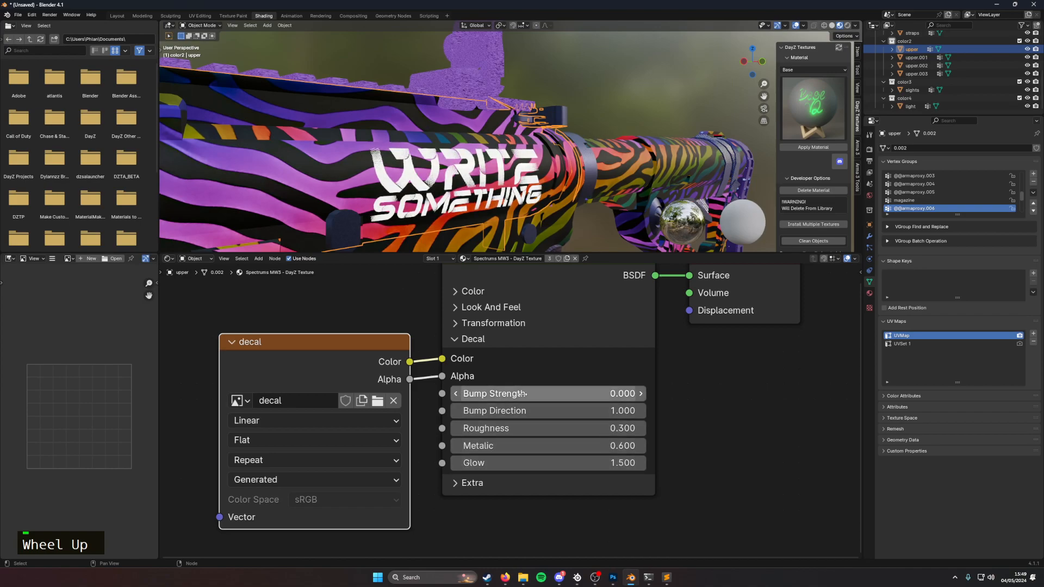
{"action": "left_click_drag", "start_coordinate": [574, 410], "coordinate": [535, 407]}
{"action": "mouse_move", "coordinate": [625, 410]}
{"action": "left_mouse_down"}
{"action": "mouse_move", "coordinate": [608, 410]}
{"action": "mouse_move", "coordinate": [642, 410]}
{"action": "mouse_move", "coordinate": [612, 394]}
{"action": "mouse_move", "coordinate": [630, 393]}
{"action": "left_mouse_up"}
{"action": "left_click_drag", "start_coordinate": [598, 462], "coordinate": [576, 462]}
{"action": "left_click_drag", "start_coordinate": [593, 410], "coordinate": [575, 411]}
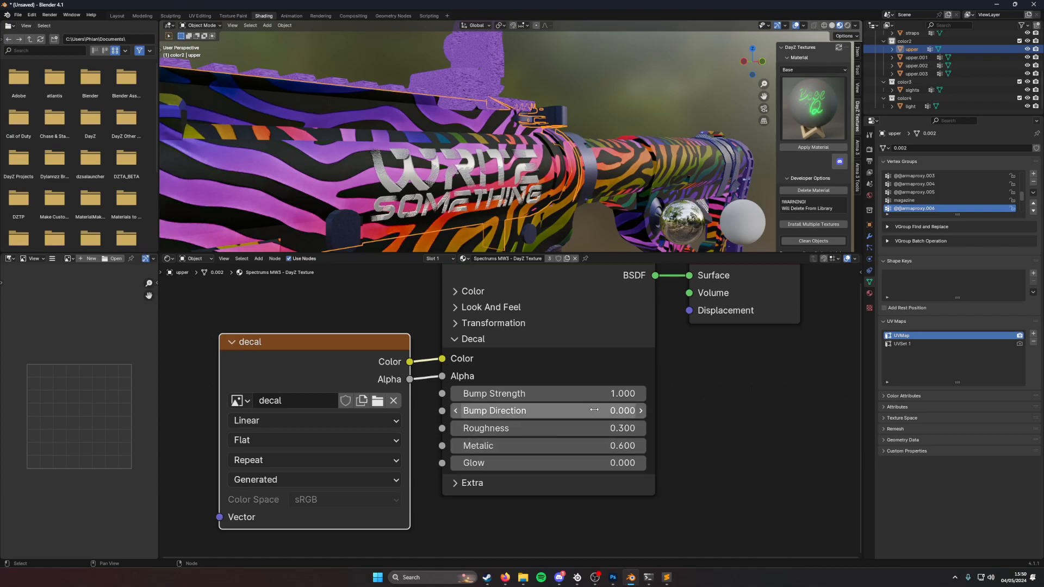
{"action": "left_click_drag", "start_coordinate": [576, 463], "coordinate": [589, 462]}
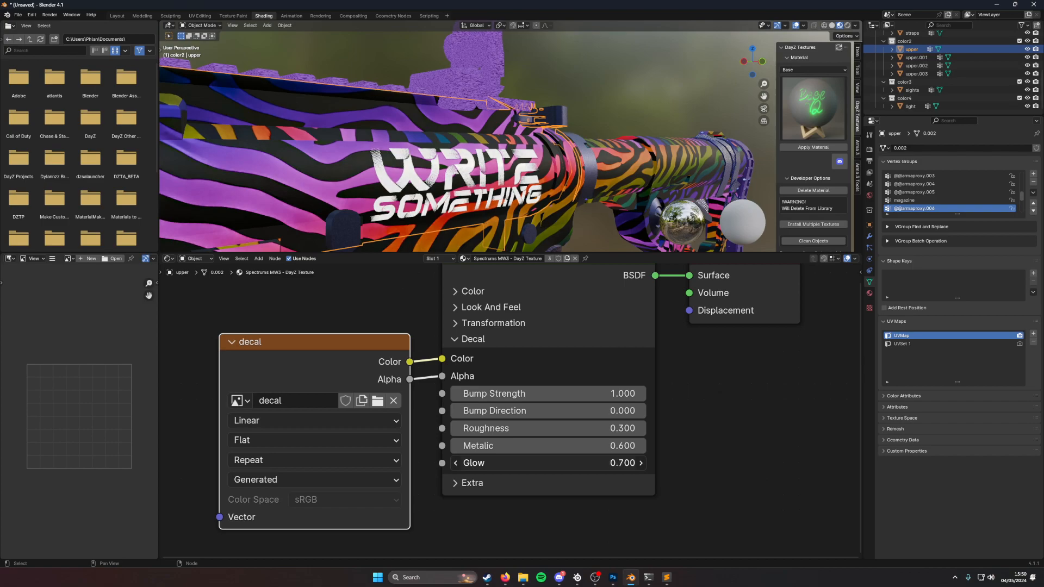
Step: Move the decal image node farther from the Spectrums MW3 - DayZ Texture node to make room between them
{"action": "left_click_drag", "start_coordinate": [345, 344], "coordinate": [269, 342]}
{"action": "scroll", "coordinate": [342, 337], "scroll_direction": "down", "scroll_amount": 3}
{"action": "middle_click_drag", "start_coordinate": [367, 340], "coordinate": [409, 327]}
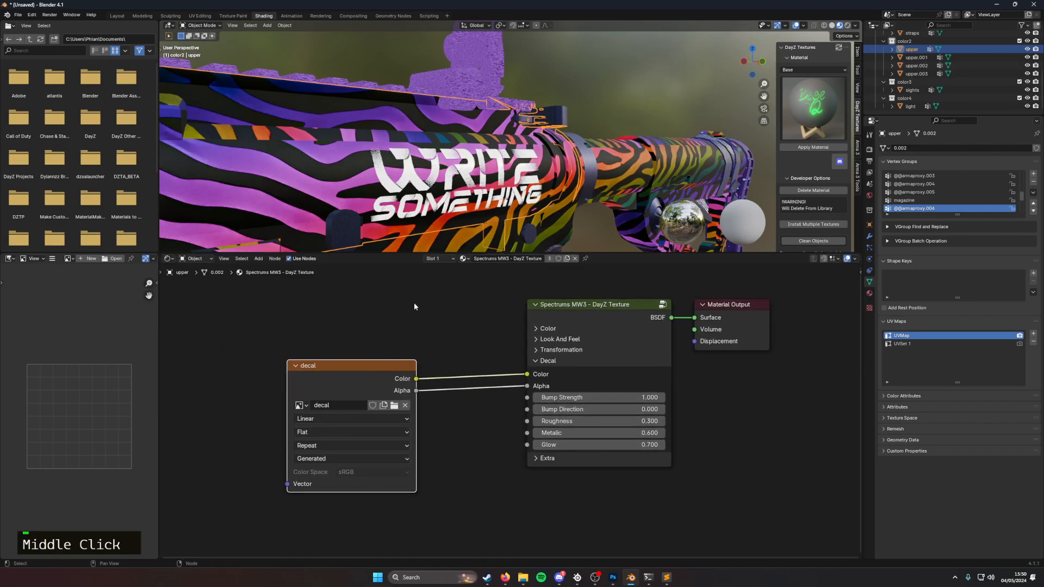
{"action": "key", "text": "shift+a"}
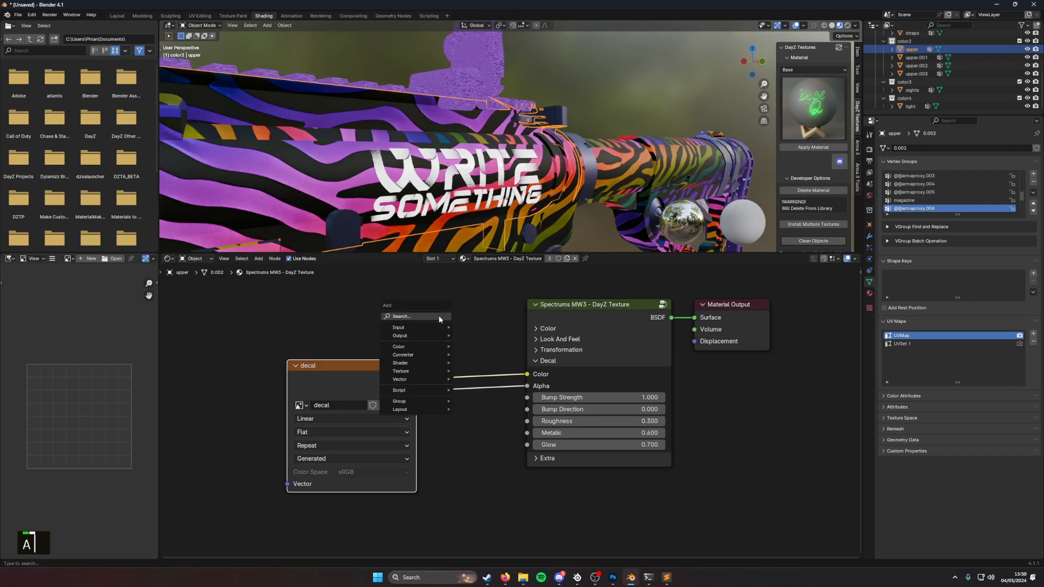
{"action": "left_click", "coordinate": [439, 317]}
{"action": "type", "text": "ramp"}
{"action": "key", "text": "Return"}
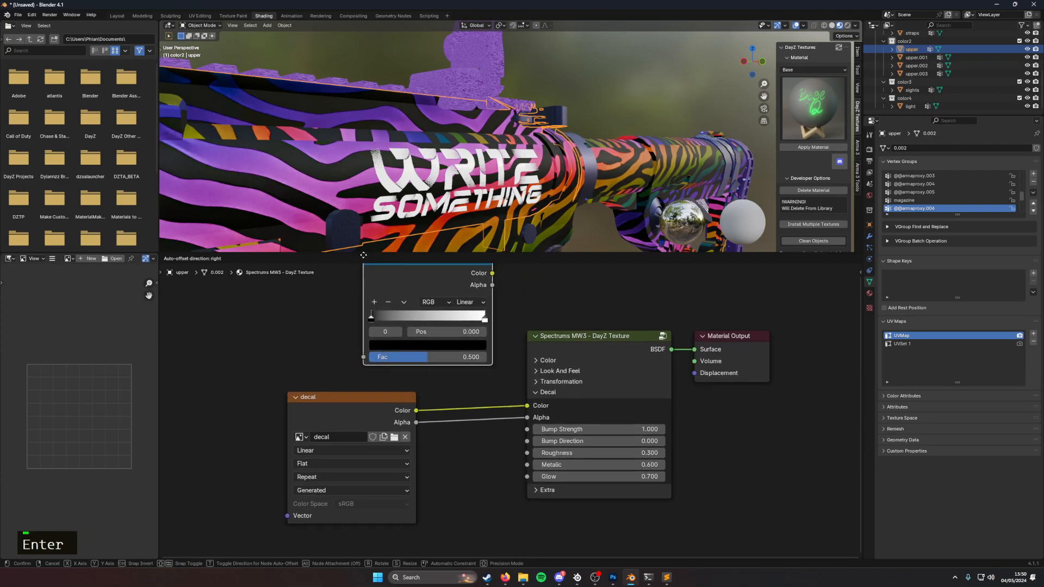
{"action": "left_click", "coordinate": [355, 285]}
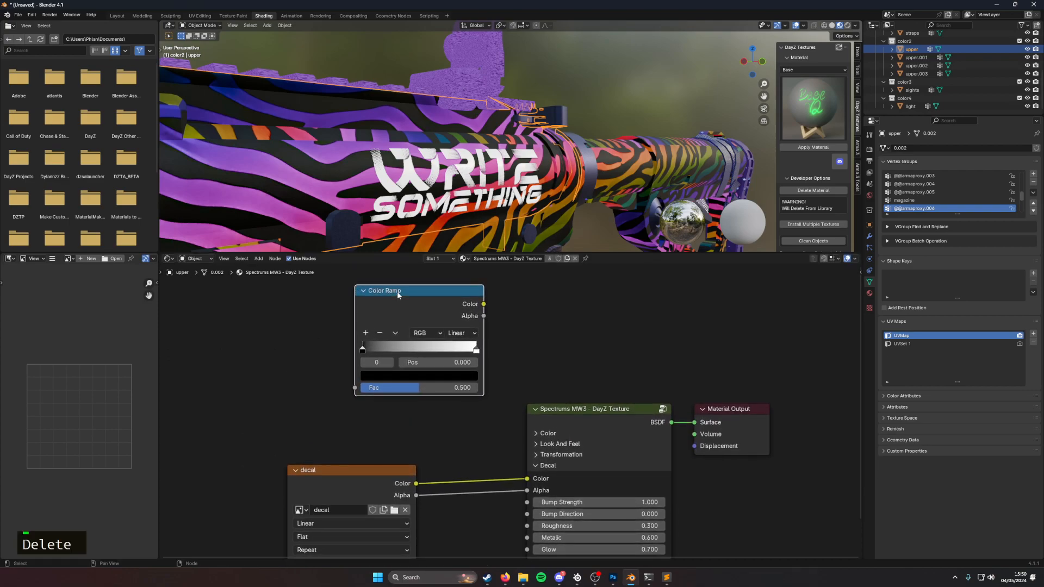
{"action": "key", "text": "Delete"}
Step: Add a Mix node set to Color, feeding the decal's Color output into its Factor and its Result into the material's decal Color input
{"action": "key", "text": "shift+a"}
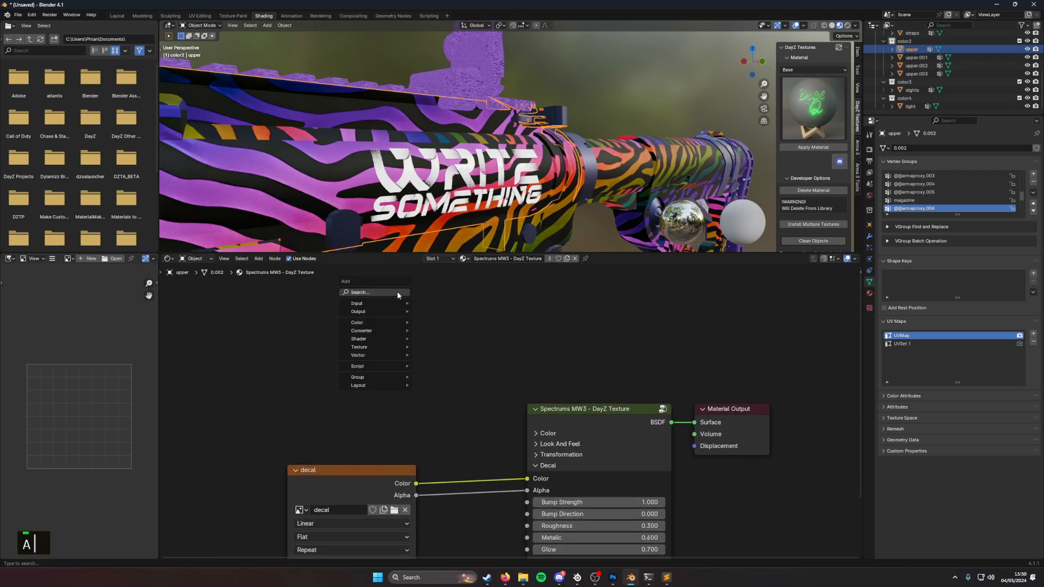
{"action": "key", "text": "Return"}
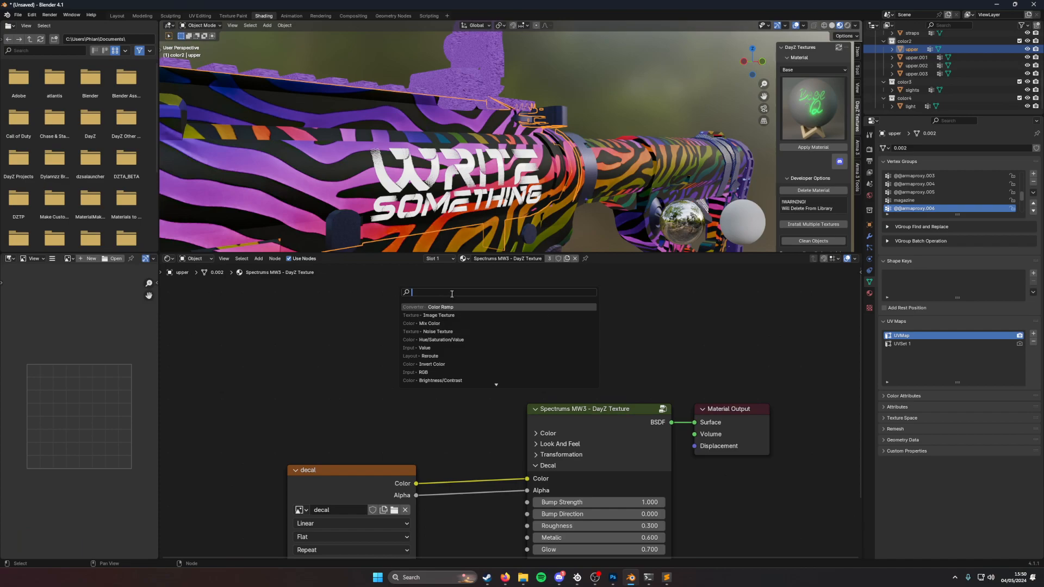
{"action": "type", "text": "mix"}
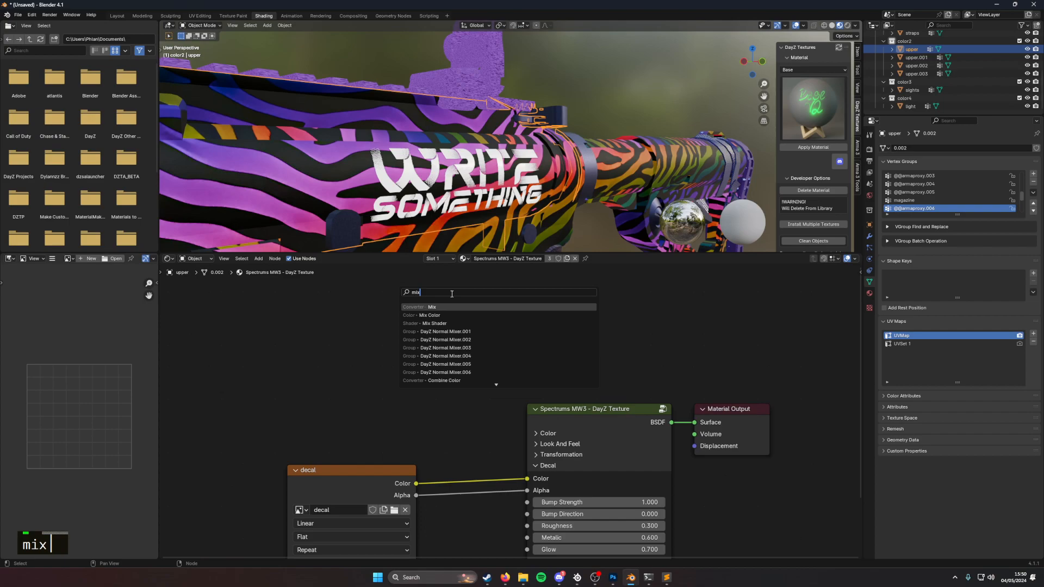
{"action": "key", "text": "Return"}
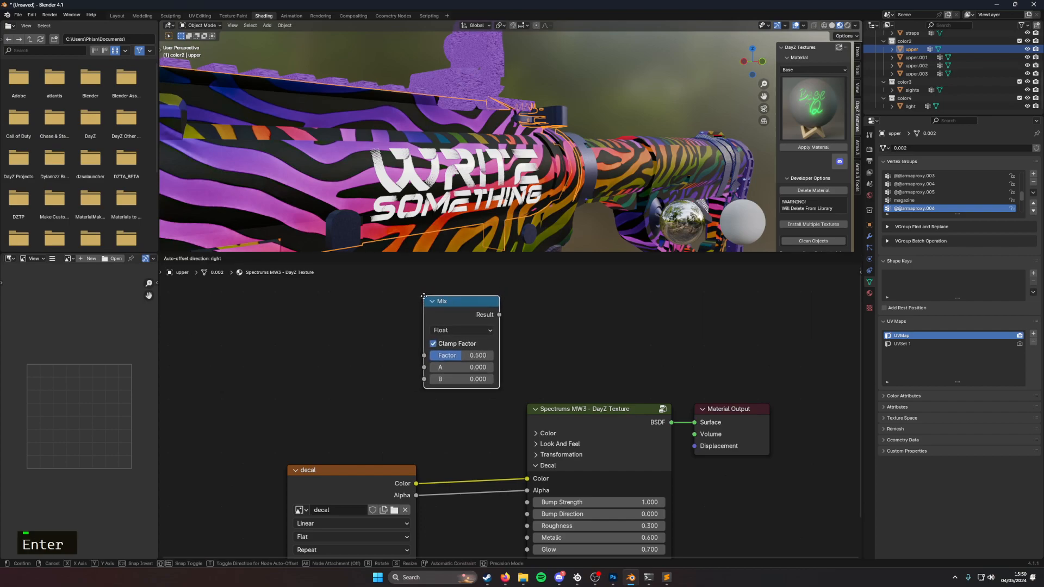
{"action": "left_click", "coordinate": [456, 328]}
{"action": "left_click", "coordinate": [457, 327]}
{"action": "left_click", "coordinate": [461, 359]}
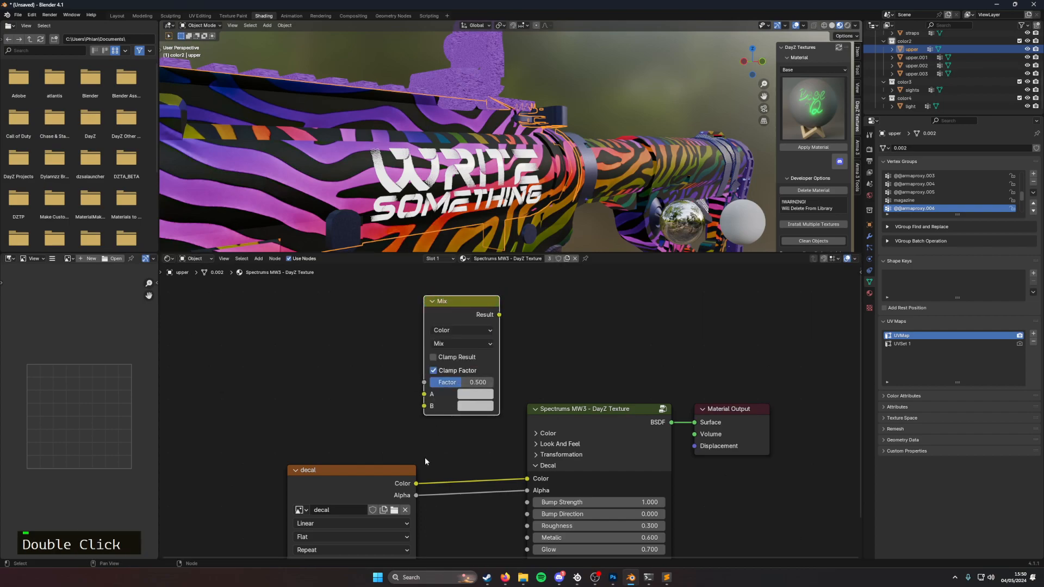
{"action": "left_click_drag", "start_coordinate": [416, 484], "coordinate": [449, 388]}
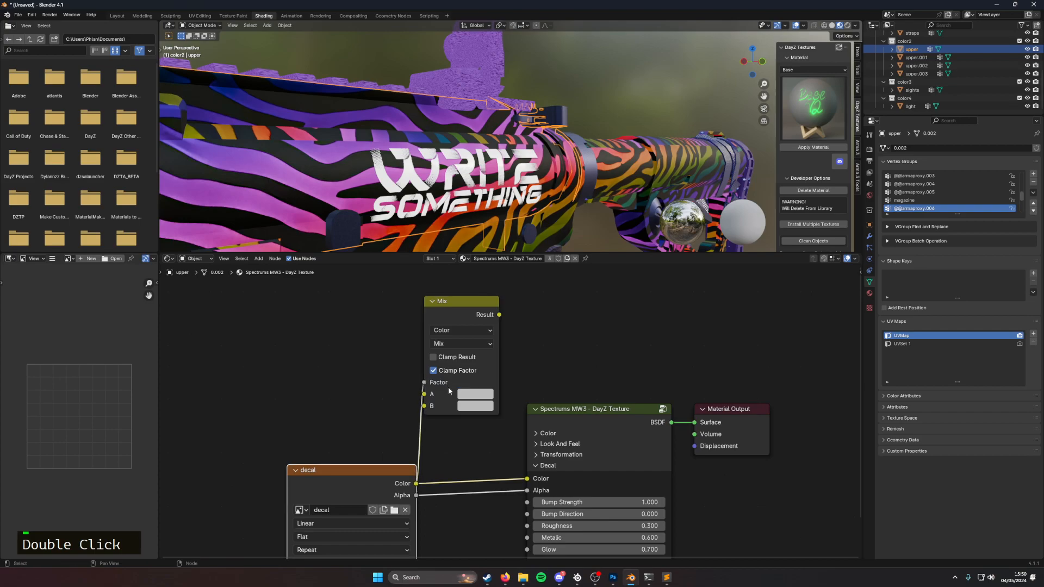
{"action": "left_click_drag", "start_coordinate": [499, 315], "coordinate": [528, 479]}
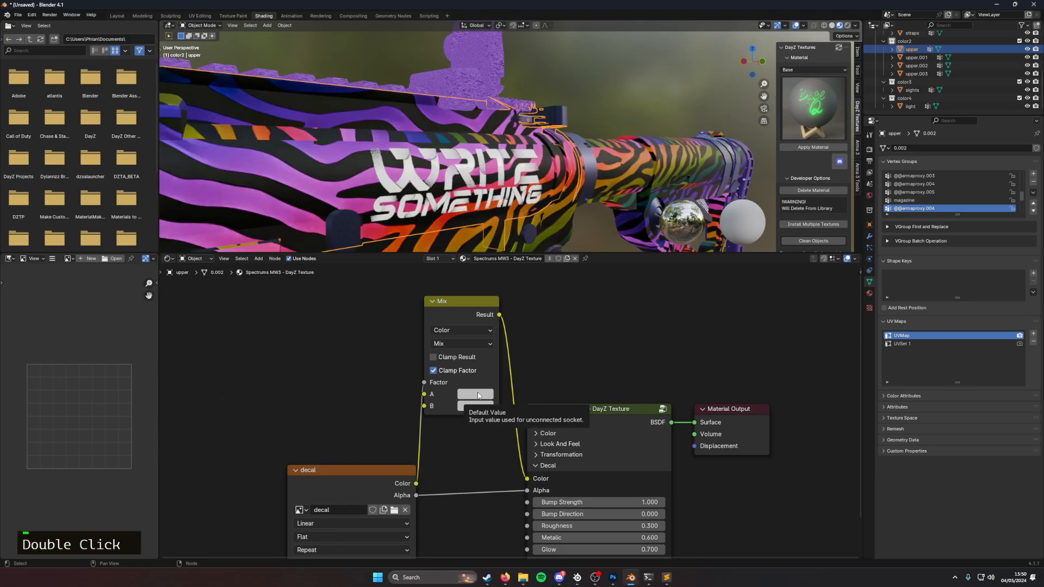
Step: Set the Mix node's color A to blue and color B to purple, and connect the decal's Alpha output to its Factor
{"action": "left_click", "coordinate": [478, 395]}
{"action": "left_click_drag", "start_coordinate": [519, 284], "coordinate": [543, 259]}
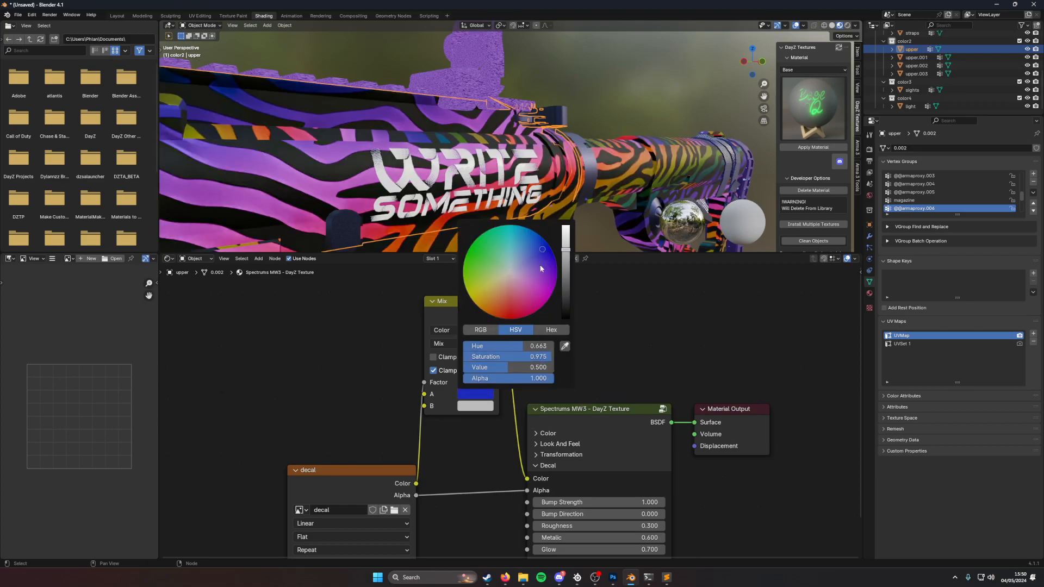
{"action": "left_click", "coordinate": [488, 409]}
{"action": "mouse_move", "coordinate": [549, 305]}
{"action": "left_mouse_down"}
{"action": "mouse_move", "coordinate": [550, 260]}
{"action": "mouse_move", "coordinate": [555, 295]}
{"action": "left_mouse_up"}
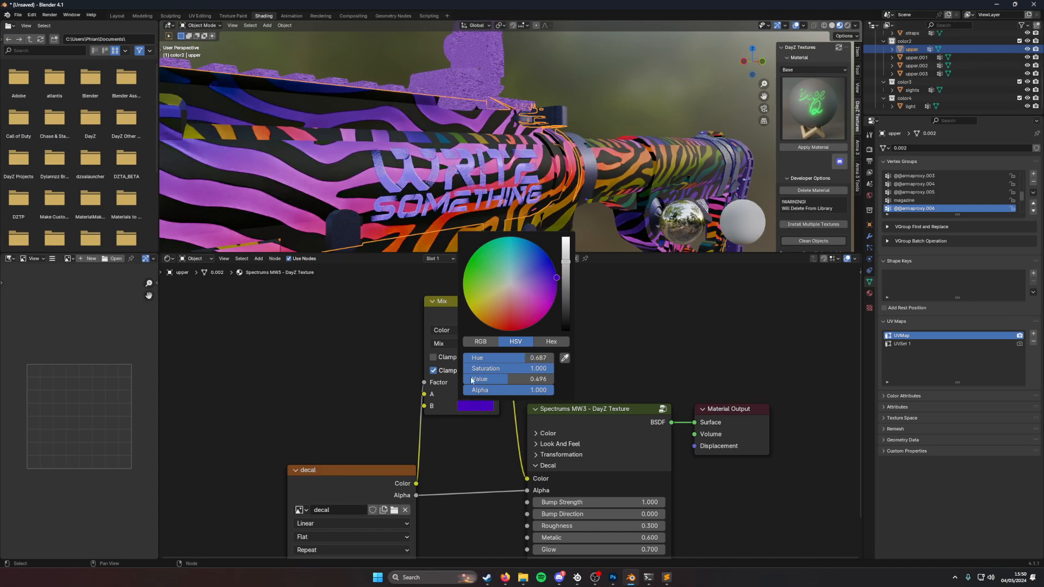
{"action": "left_click_drag", "start_coordinate": [326, 471], "coordinate": [304, 468]}
{"action": "left_click_drag", "start_coordinate": [395, 492], "coordinate": [421, 383]}
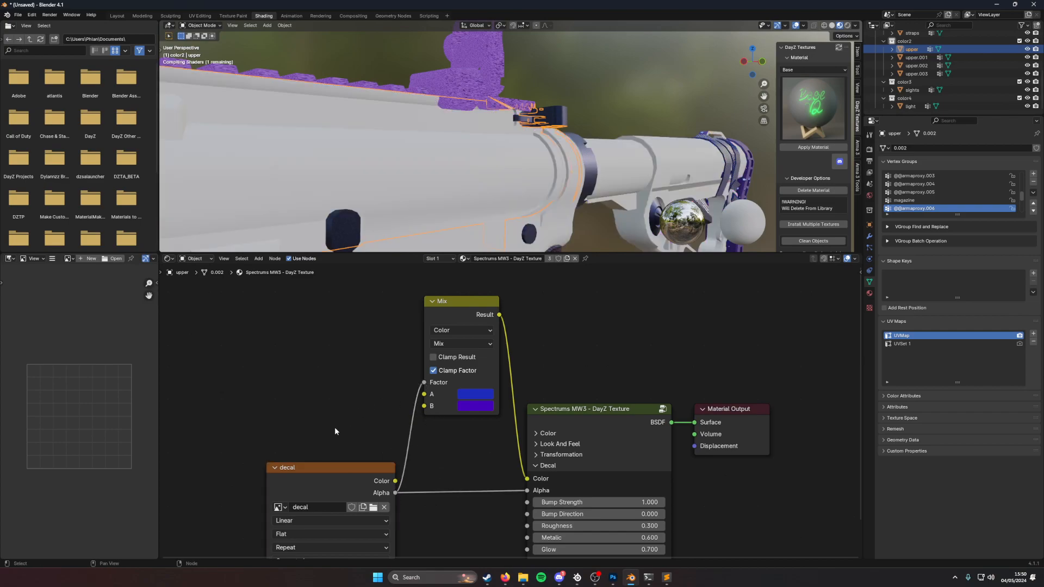
Step: Set the decal Mix node's color B to a bright magenta-purple with Hue 0.769, Saturation 0.947 and Value 0.761
{"action": "left_click", "coordinate": [475, 406]}
{"action": "mouse_move", "coordinate": [544, 289]}
{"action": "left_mouse_down"}
{"action": "mouse_move", "coordinate": [531, 307]}
{"action": "mouse_move", "coordinate": [545, 288]}
{"action": "mouse_move", "coordinate": [543, 311]}
{"action": "mouse_move", "coordinate": [552, 285]}
{"action": "left_mouse_up"}
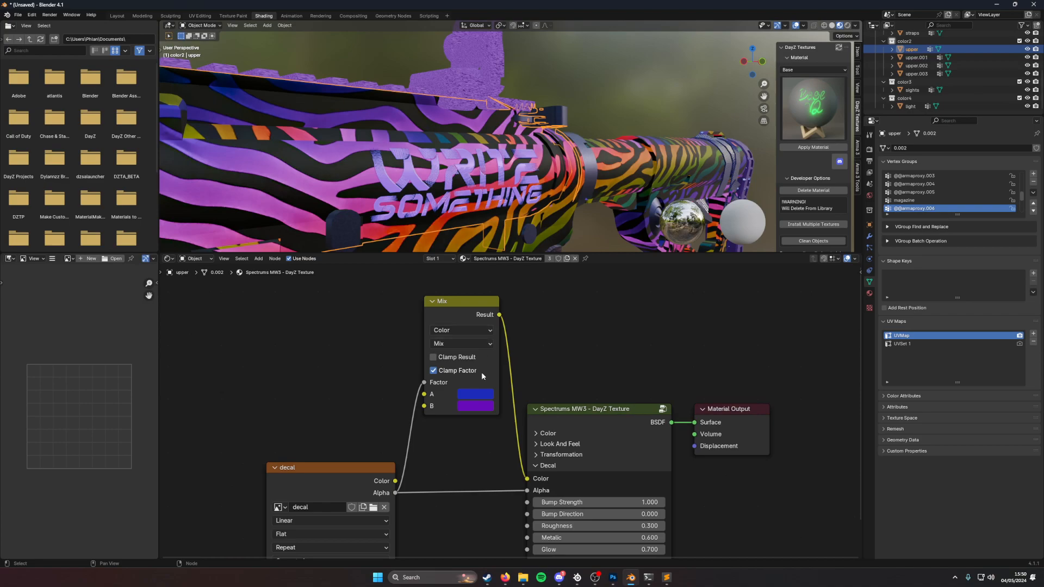
{"action": "left_click_drag", "start_coordinate": [478, 395], "coordinate": [484, 406]}
{"action": "left_click", "coordinate": [484, 406]}
{"action": "left_click_drag", "start_coordinate": [521, 308], "coordinate": [566, 244]}
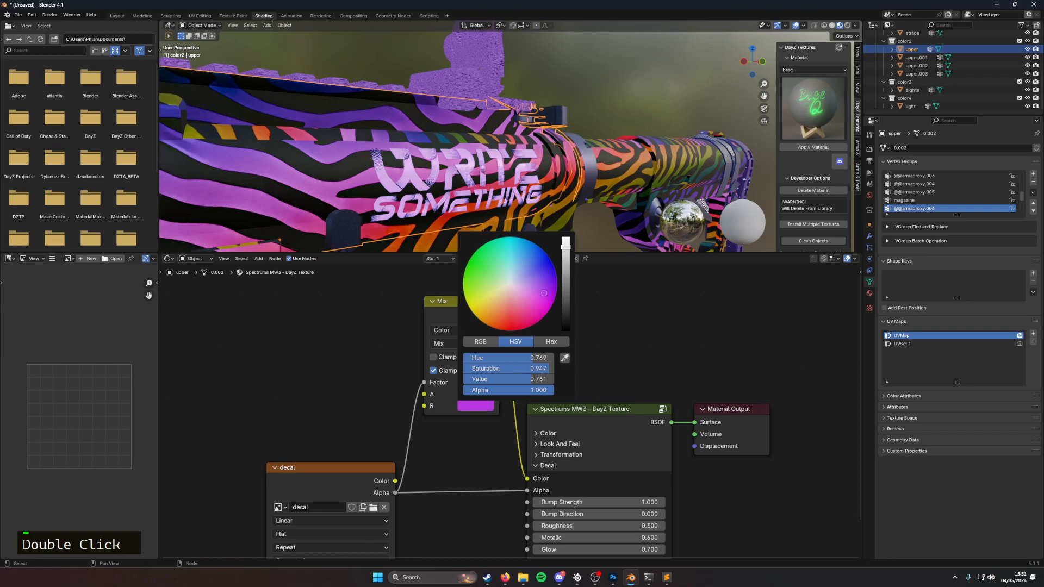
Step: For the upper rail's Base V2 material, lighten the Mix node's color B to dark grey and set the Noise Texture Scale to -15.400
{"action": "middle_click_drag", "start_coordinate": [522, 207], "coordinate": [469, 4]}
{"action": "scroll", "coordinate": [513, 185], "scroll_direction": "down", "scroll_amount": 4}
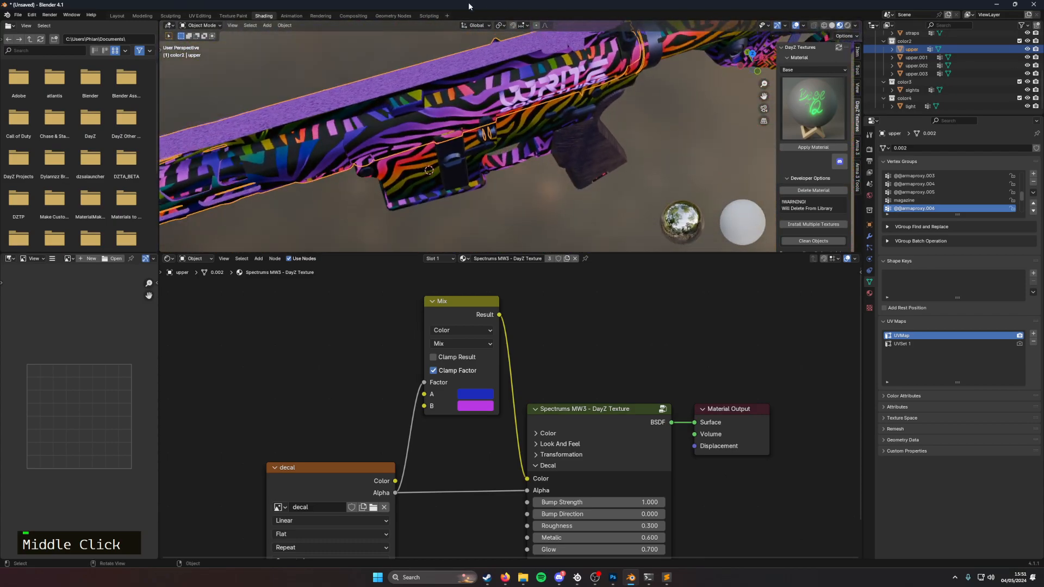
{"action": "left_click", "coordinate": [475, 66]}
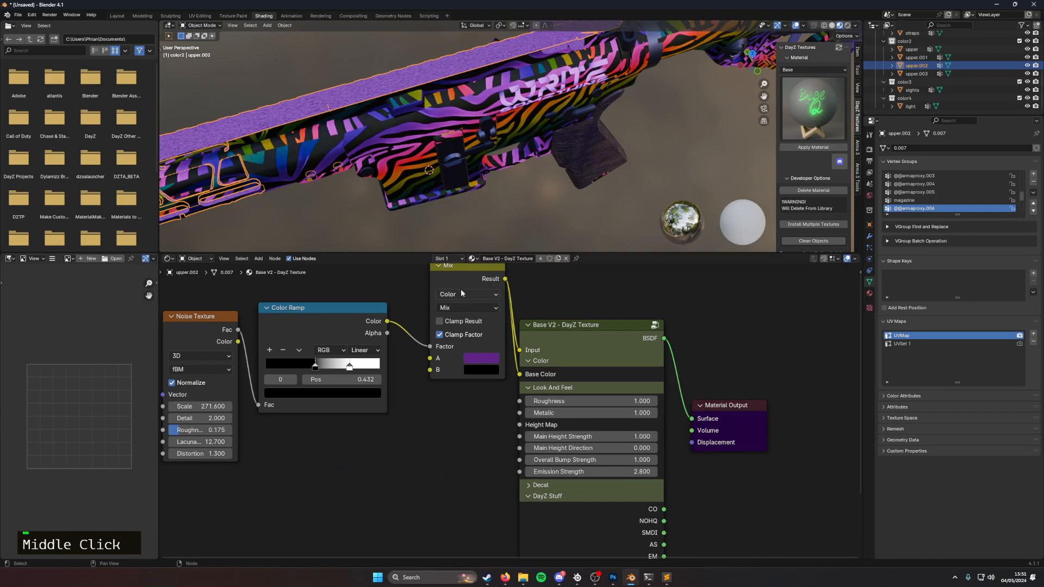
{"action": "middle_click_drag", "start_coordinate": [697, 510], "coordinate": [831, 549]}
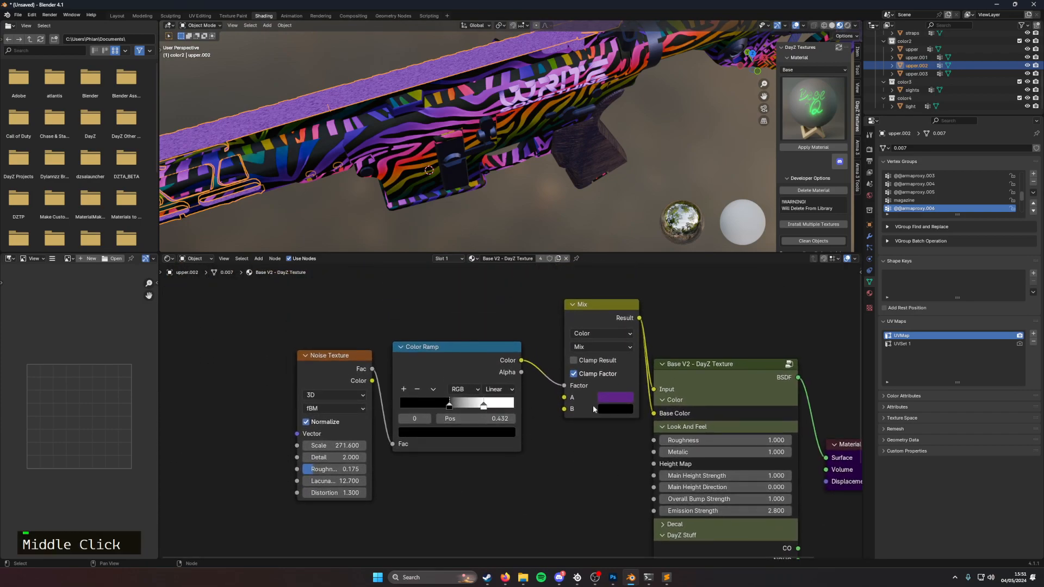
{"action": "left_click", "coordinate": [618, 412]}
{"action": "mouse_move", "coordinate": [706, 330]}
{"action": "left_mouse_down"}
{"action": "mouse_move", "coordinate": [705, 242]}
{"action": "mouse_move", "coordinate": [706, 312]}
{"action": "left_mouse_up"}
{"action": "left_click_drag", "start_coordinate": [335, 446], "coordinate": [299, 446]}
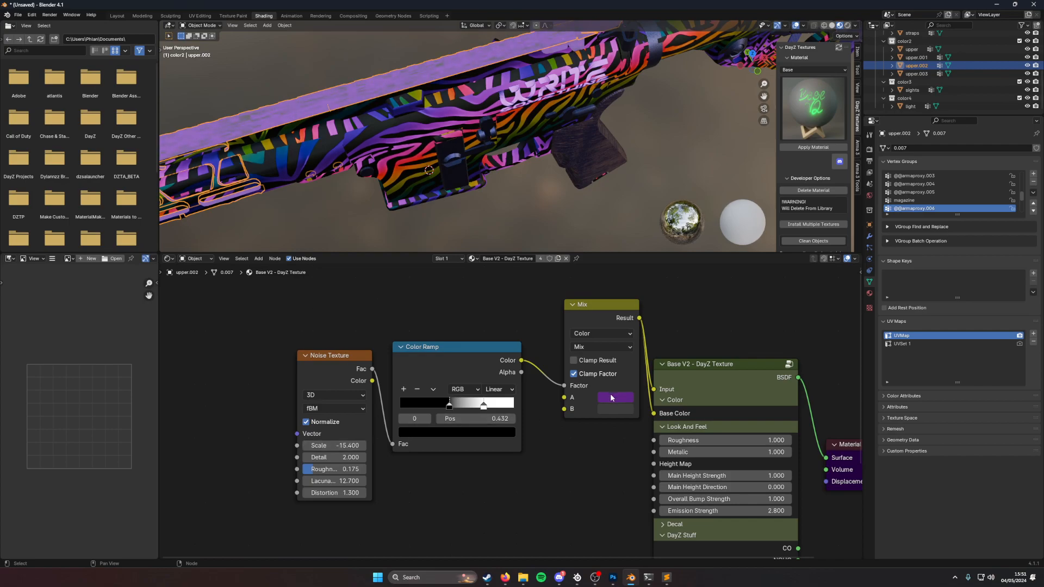
Step: Connect the Color Ramp's Color output to the material's Roughness and delete the Mix node
{"action": "left_click_drag", "start_coordinate": [600, 279], "coordinate": [346, 441]}
{"action": "left_click", "coordinate": [549, 359]}
{"action": "double_click", "coordinate": [571, 347]}
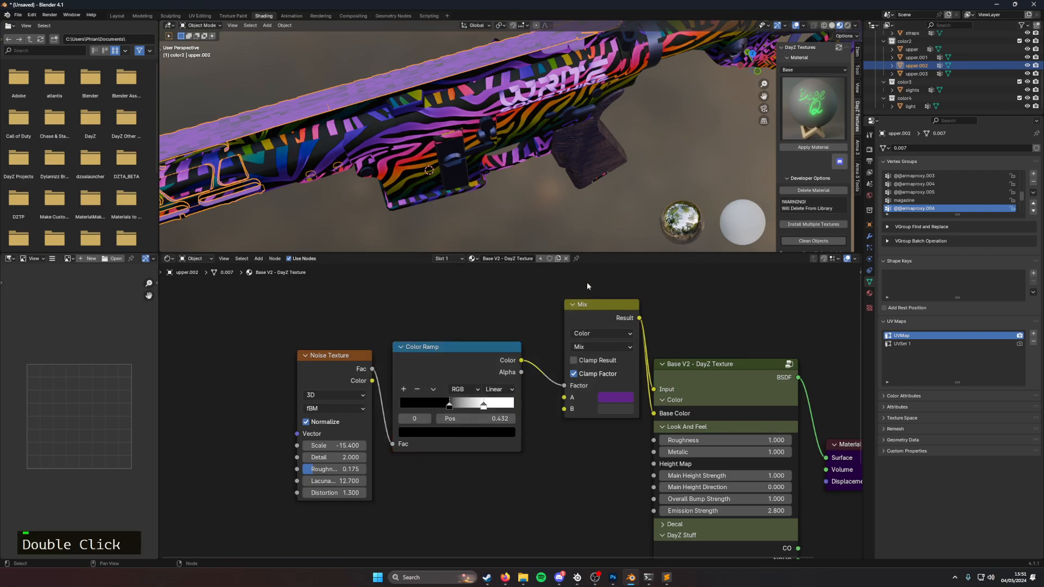
{"action": "left_click_drag", "start_coordinate": [521, 361], "coordinate": [653, 440]}
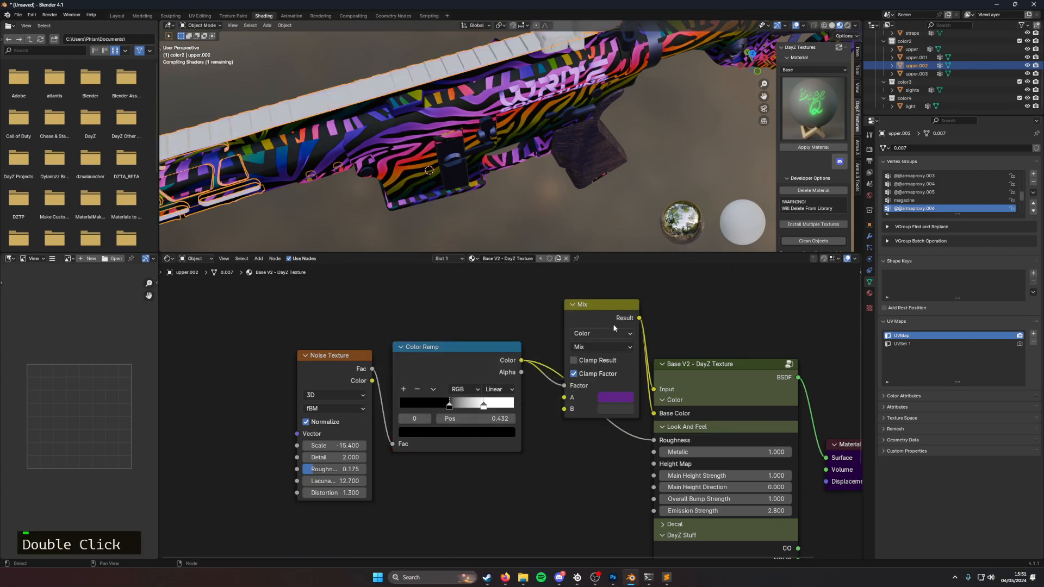
{"action": "key", "text": "Delete"}
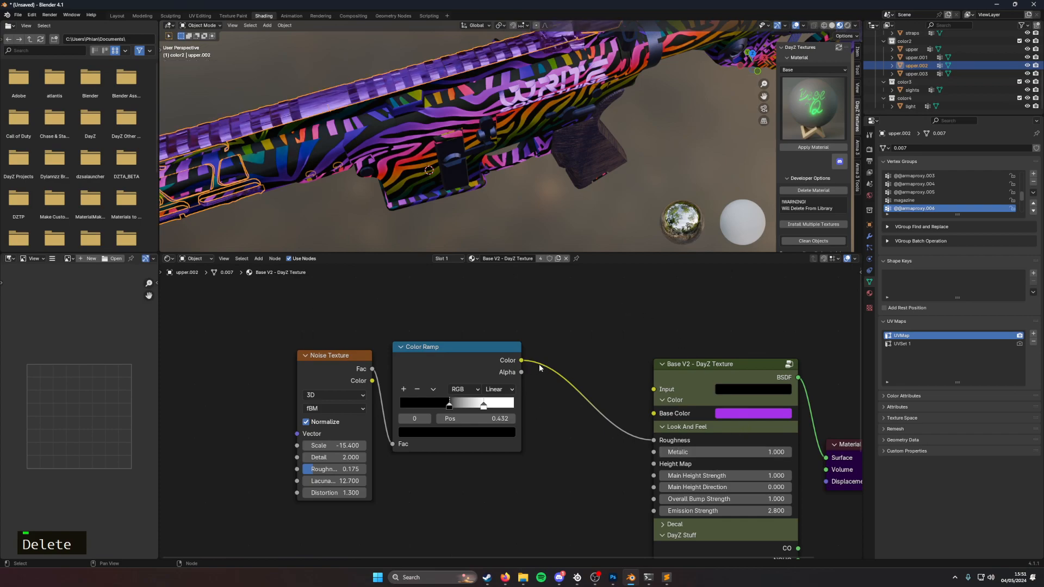
Step: Shift both Color Ramp stops toward the dark end, placing the white stop at position 0.514
{"action": "left_click_drag", "start_coordinate": [455, 403], "coordinate": [412, 411]}
{"action": "left_click_drag", "start_coordinate": [483, 406], "coordinate": [457, 411]}
{"action": "middle_click_drag", "start_coordinate": [456, 179], "coordinate": [573, 132]}
{"action": "scroll", "coordinate": [591, 167], "scroll_direction": "up", "scroll_amount": 2}
Step: Feed the Color Ramp's Color into the Height Map with Main Height Strength 0.010, and tighten the ramp with the black stop at position 0.382
{"action": "left_click_drag", "start_coordinate": [520, 359], "coordinate": [654, 464]}
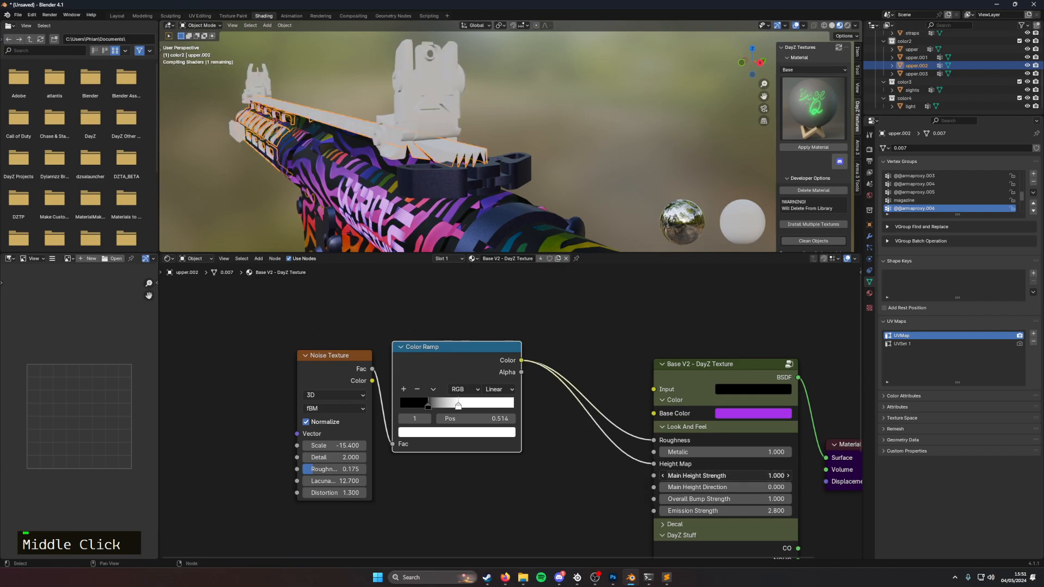
{"action": "mouse_move", "coordinate": [725, 475]}
{"action": "left_mouse_down"}
{"action": "mouse_move", "coordinate": [695, 476]}
{"action": "mouse_move", "coordinate": [753, 487]}
{"action": "mouse_move", "coordinate": [725, 487]}
{"action": "left_mouse_up"}
{"action": "left_click_drag", "start_coordinate": [446, 409], "coordinate": [441, 405]}
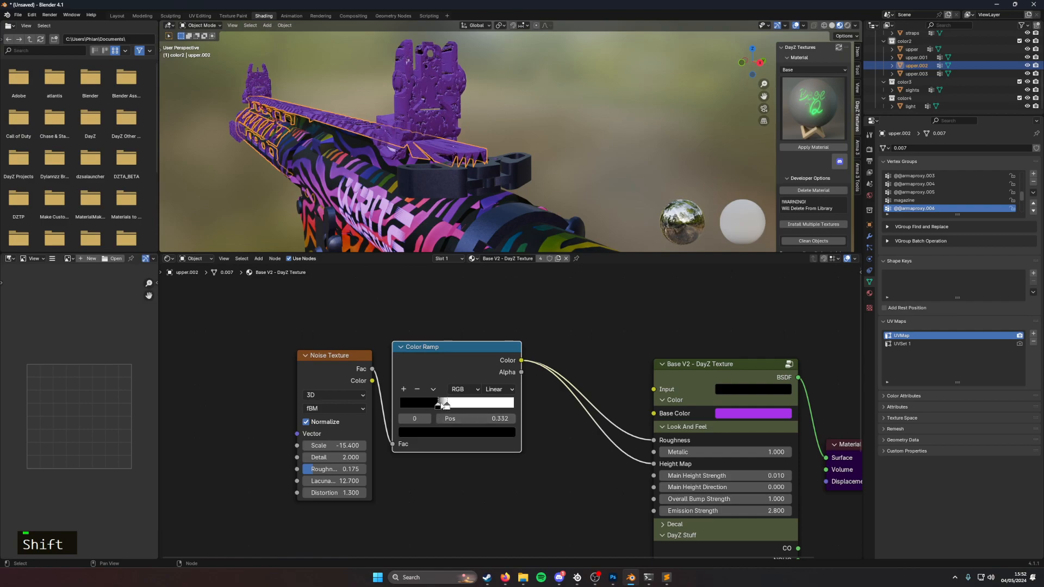
Step: Examine the purple finish on the rail and sights from several angles and distances
{"action": "middle_click_drag", "start_coordinate": [397, 179], "coordinate": [451, 175]}
{"action": "left_click", "coordinate": [373, 212]}
{"action": "mouse_move", "coordinate": [373, 212]}
{"action": "middle_mouse_down"}
{"action": "mouse_move", "coordinate": [403, 213]}
{"action": "mouse_move", "coordinate": [382, 200]}
{"action": "middle_mouse_up"}
{"action": "scroll", "coordinate": [628, 356], "scroll_direction": "down", "scroll_amount": 1}
{"action": "middle_click_drag", "start_coordinate": [627, 357], "coordinate": [534, 334]}
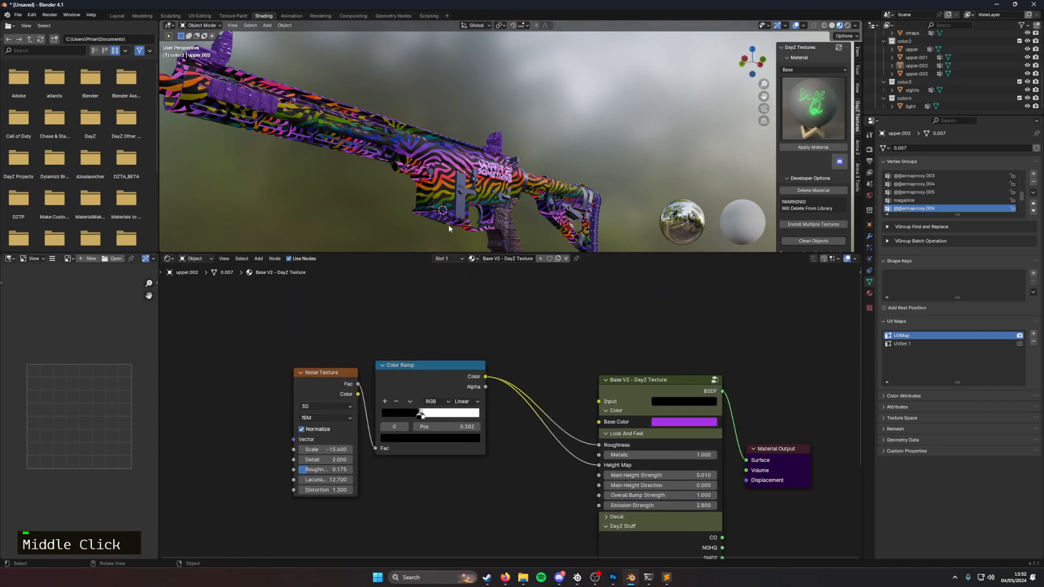
{"action": "scroll", "coordinate": [424, 209], "scroll_direction": "up", "scroll_amount": 2}
{"action": "middle_click_drag", "start_coordinate": [392, 188], "coordinate": [446, 133]}
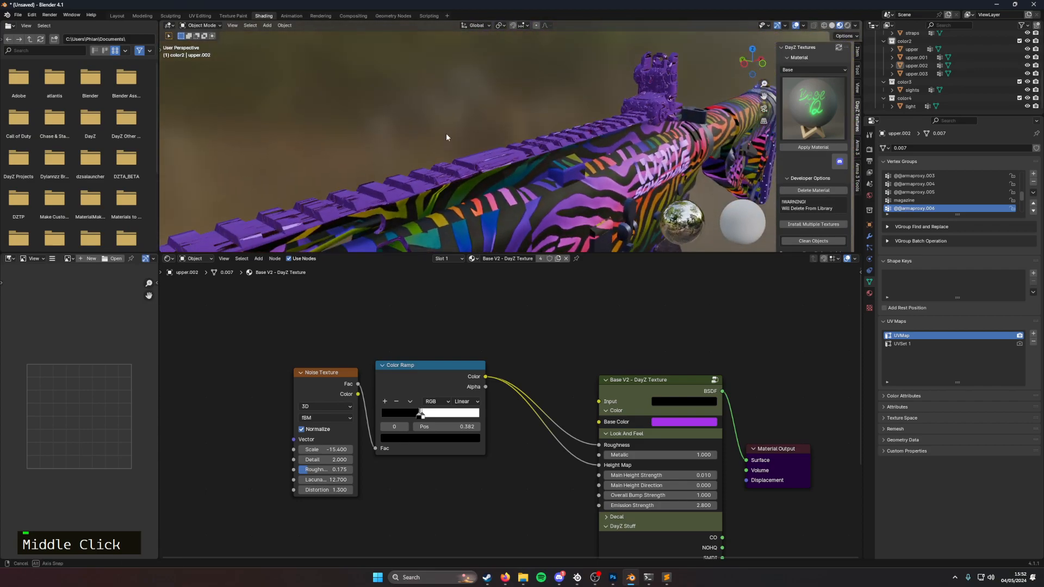
Step: Turn the Color Ramp's white stop light grey with Value 0.600 and its black stop mid grey with Value about 0.2
{"action": "left_click", "coordinate": [424, 421]}
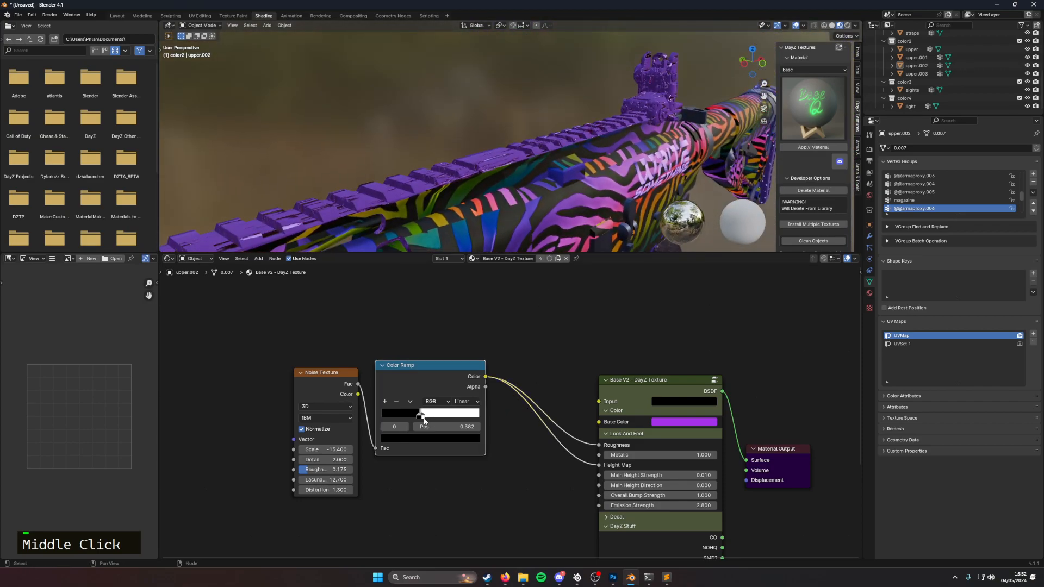
{"action": "left_click", "coordinate": [429, 414]}
{"action": "left_click", "coordinate": [434, 438]}
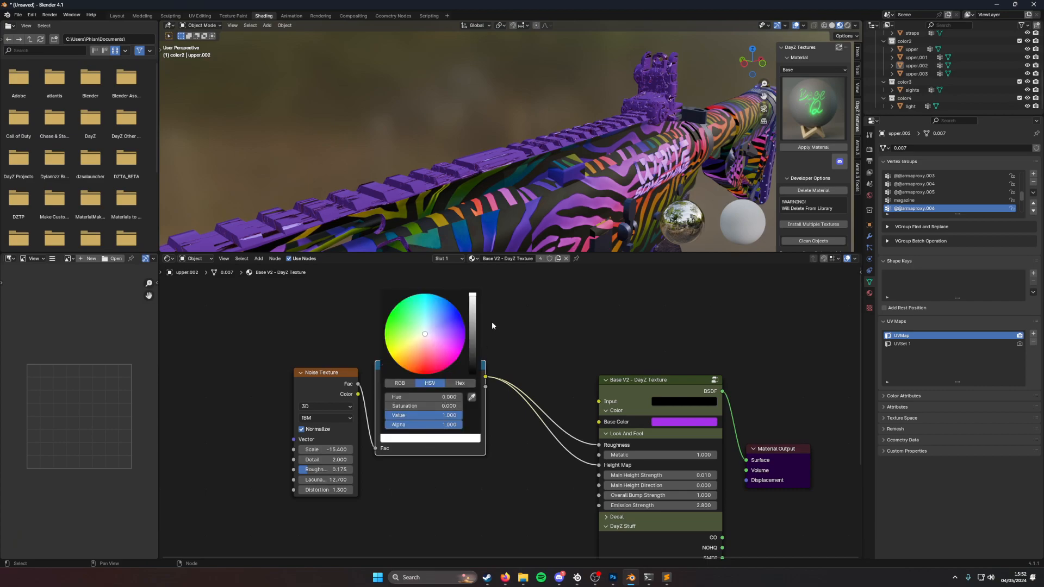
{"action": "mouse_move", "coordinate": [472, 316]}
{"action": "left_mouse_down"}
{"action": "mouse_move", "coordinate": [472, 340]}
{"action": "mouse_move", "coordinate": [472, 298]}
{"action": "mouse_move", "coordinate": [473, 311]}
{"action": "left_mouse_up"}
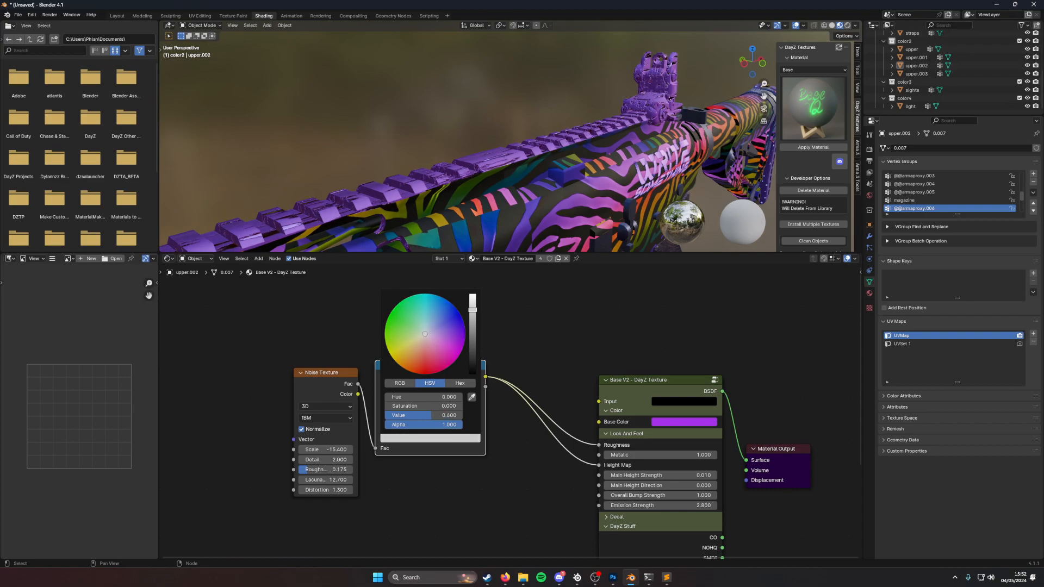
{"action": "left_click", "coordinate": [543, 315]}
{"action": "left_click", "coordinate": [419, 416]}
{"action": "double_click", "coordinate": [425, 436]}
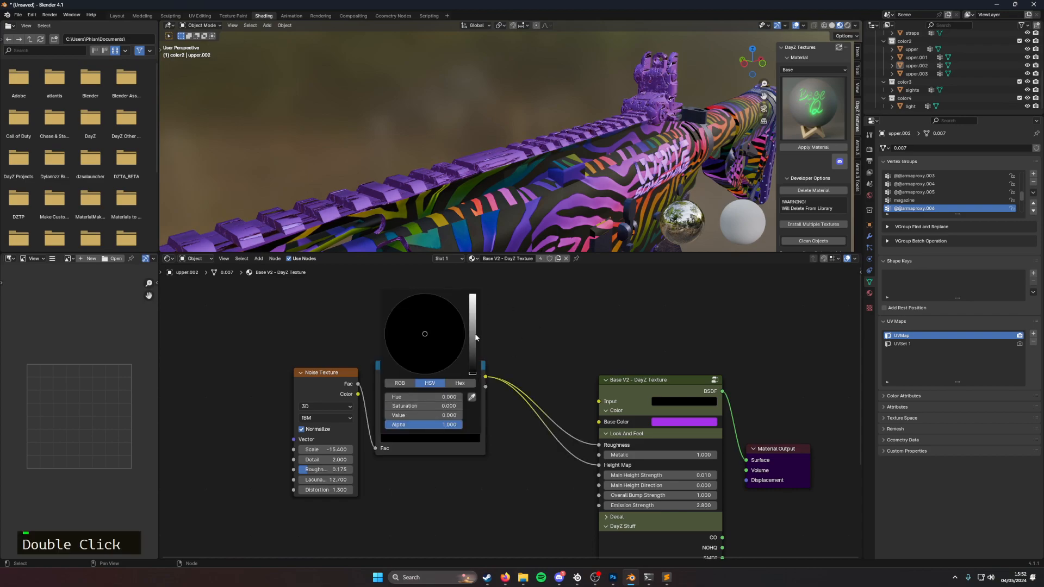
{"action": "left_click_drag", "start_coordinate": [473, 337], "coordinate": [472, 333]}
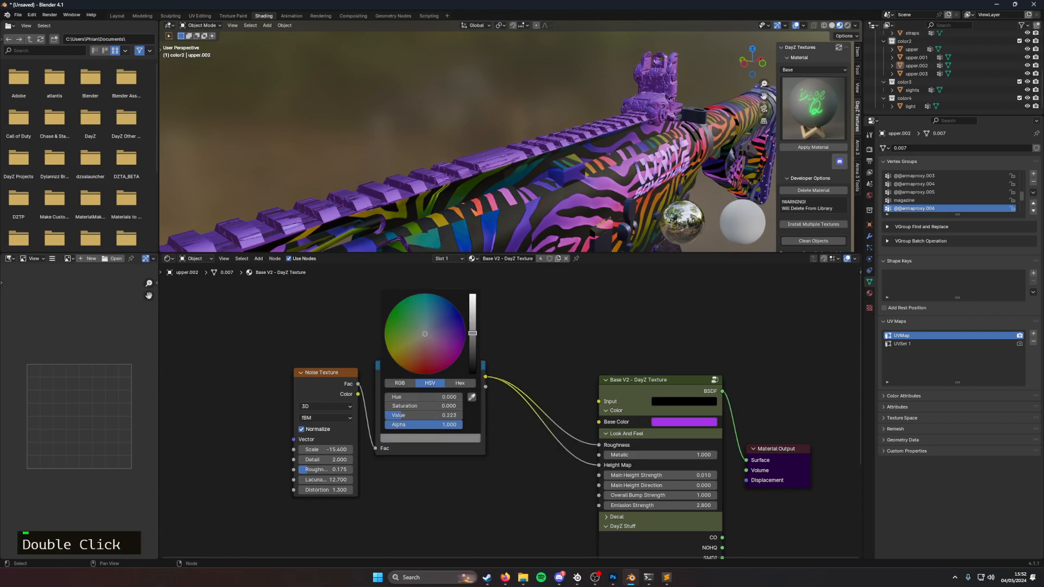
Step: Add a Mix node set to Color above the ramp and connect the Color Ramp's Color output to its Factor
{"action": "key", "text": "shift+a"}
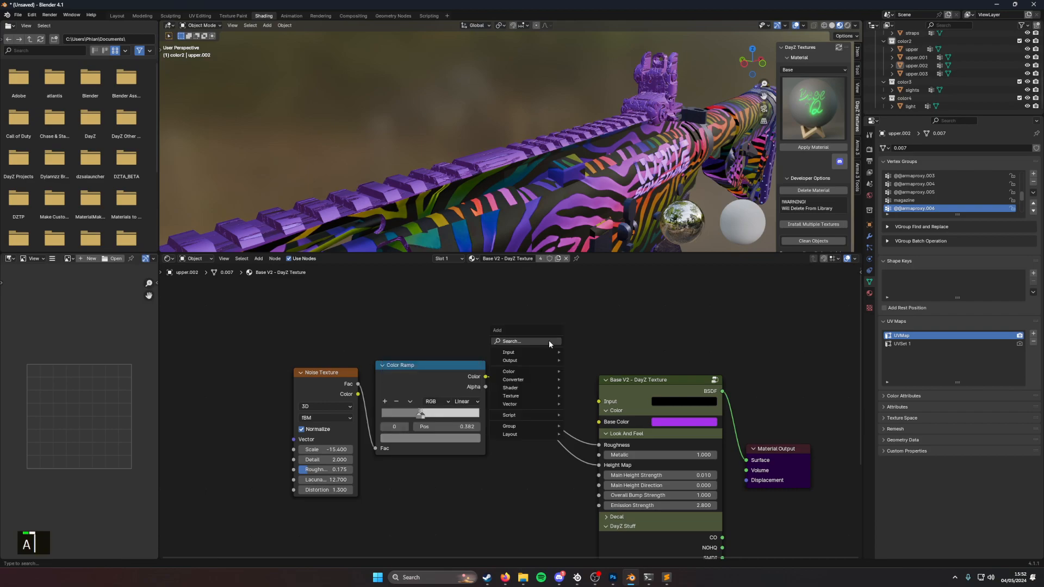
{"action": "type", "text": "mix"}
{"action": "key", "text": "Down"}
{"action": "key", "text": "Return"}
{"action": "left_click", "coordinate": [528, 272]}
{"action": "left_click_drag", "start_coordinate": [483, 429], "coordinate": [555, 349]}
{"action": "left_click_drag", "start_coordinate": [562, 281], "coordinate": [553, 318]}
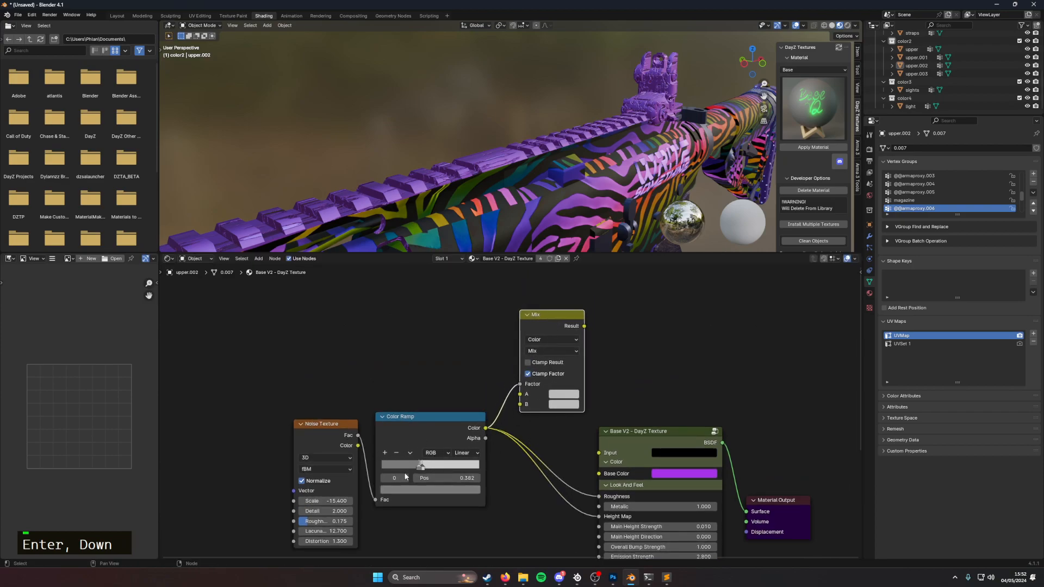
Step: Set the Color Ramp's dark stop to black and the Mix node's color A to purple with Hue 0.726, Saturation 0.849 and Value 0.500
{"action": "left_click", "coordinate": [421, 491]}
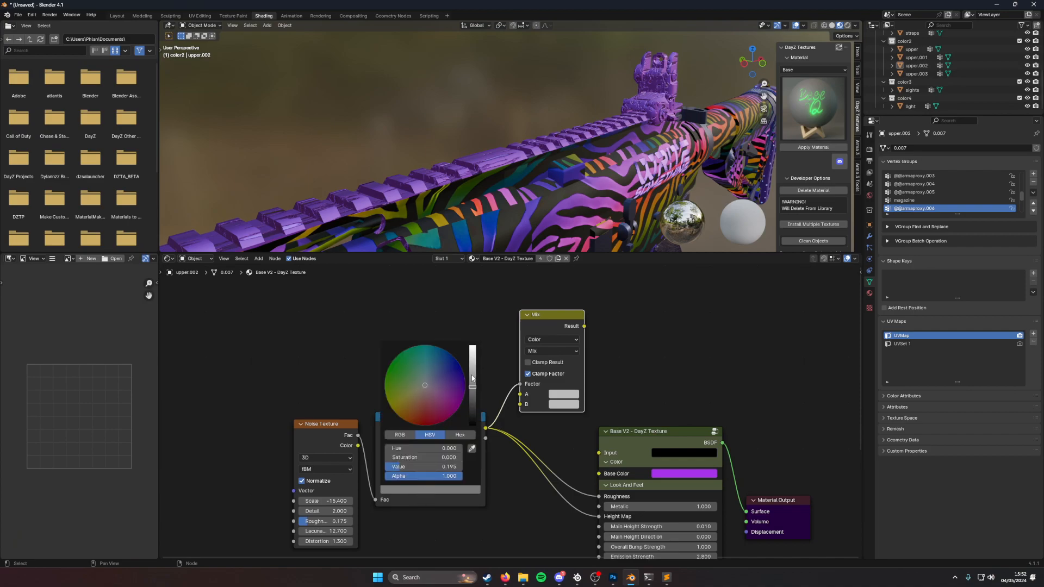
{"action": "left_click_drag", "start_coordinate": [471, 384], "coordinate": [472, 426]}
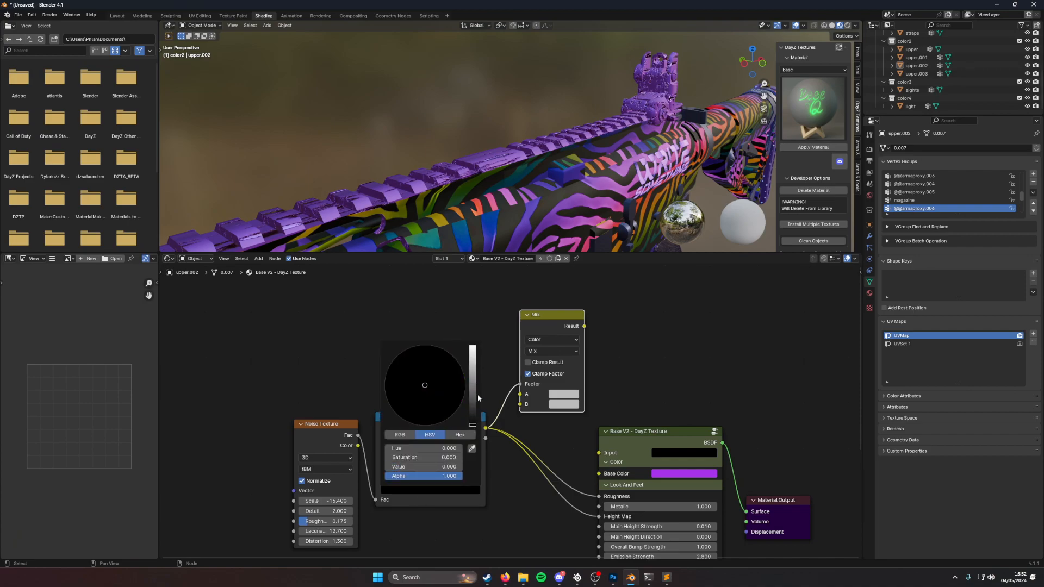
{"action": "left_click", "coordinate": [562, 397]}
{"action": "left_click", "coordinate": [616, 289]}
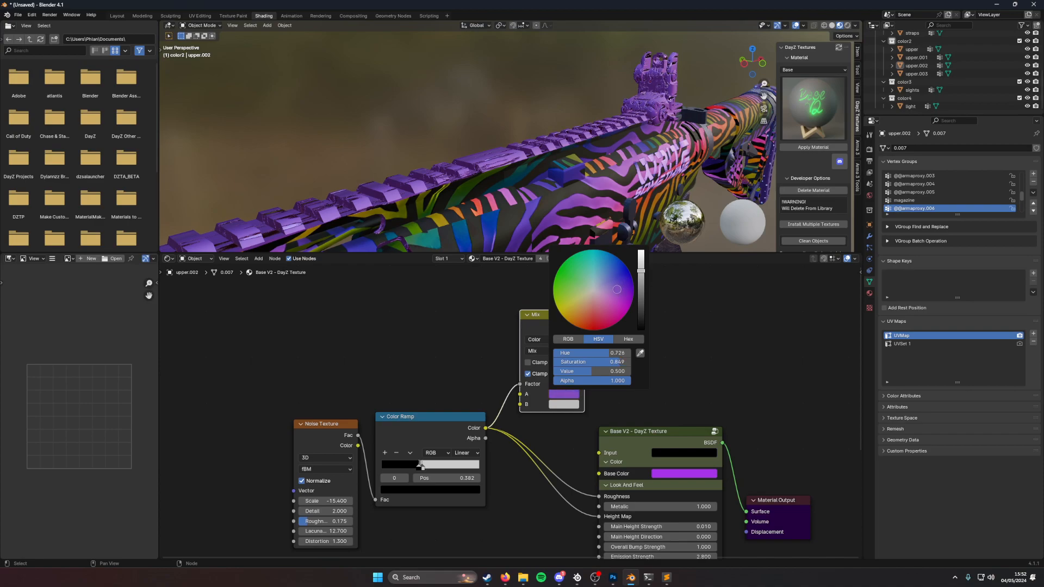
Step: Copy the Base Color hex value into the Mix node's A colour and connect the Mix Result to Base Color
{"action": "key", "text": "Escape"}
{"action": "left_click", "coordinate": [691, 473]}
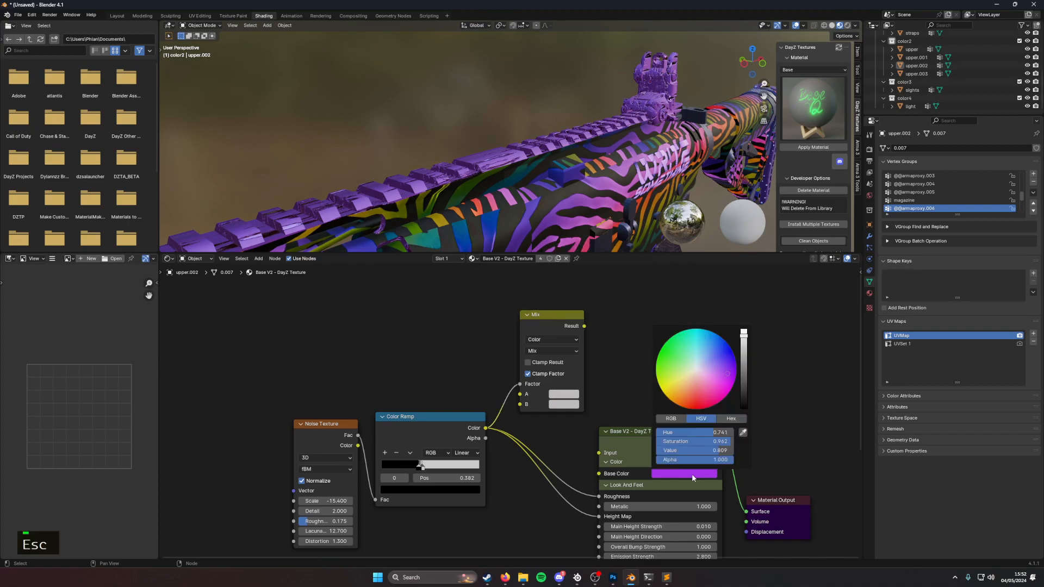
{"action": "left_click", "coordinate": [731, 418]}
{"action": "left_click", "coordinate": [701, 432]}
{"action": "key", "text": "ctrl+c"}
{"action": "left_click", "coordinate": [574, 400]}
{"action": "left_click", "coordinate": [566, 394]}
{"action": "left_click", "coordinate": [603, 353]}
{"action": "key", "text": "ctrl+v"}
{"action": "left_click", "coordinate": [706, 345]}
{"action": "left_click_drag", "start_coordinate": [583, 326], "coordinate": [598, 474]}
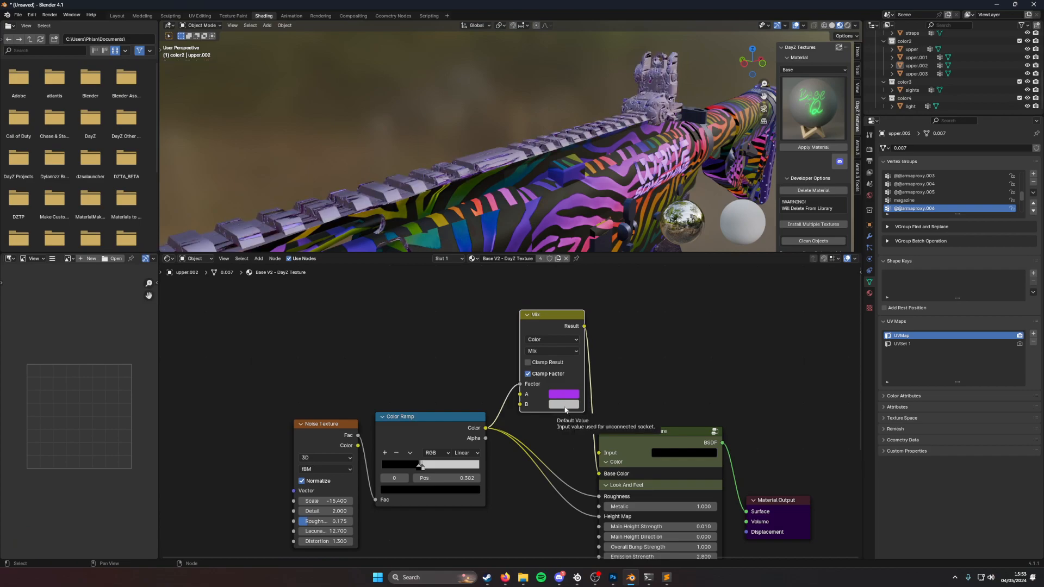
Step: Set the Mix node's B colour to deep blue and move the Color Ramp's black stop to position 0.400
{"action": "left_click", "coordinate": [564, 407]}
{"action": "mouse_move", "coordinate": [623, 297]}
{"action": "left_mouse_down"}
{"action": "mouse_move", "coordinate": [620, 278]}
{"action": "mouse_move", "coordinate": [628, 284]}
{"action": "left_mouse_up"}
{"action": "mouse_move", "coordinate": [641, 282]}
{"action": "left_mouse_down"}
{"action": "mouse_move", "coordinate": [640, 339]}
{"action": "mouse_move", "coordinate": [640, 289]}
{"action": "left_mouse_up"}
{"action": "left_click_drag", "start_coordinate": [419, 468], "coordinate": [421, 468]}
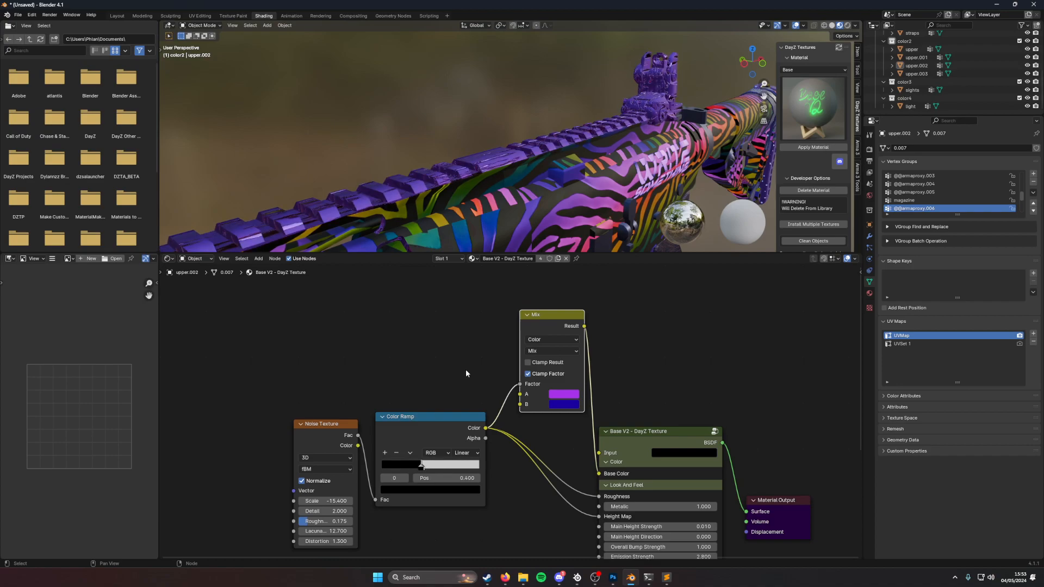
Step: Change the Color Ramp's light stop to pure white
{"action": "scroll", "coordinate": [465, 373], "scroll_direction": "down", "scroll_amount": 2}
{"action": "middle_click_drag", "start_coordinate": [466, 373], "coordinate": [487, 379]}
{"action": "middle_click_drag", "start_coordinate": [421, 250], "coordinate": [505, 228]}
{"action": "scroll", "coordinate": [497, 451], "scroll_direction": "up", "scroll_amount": 3}
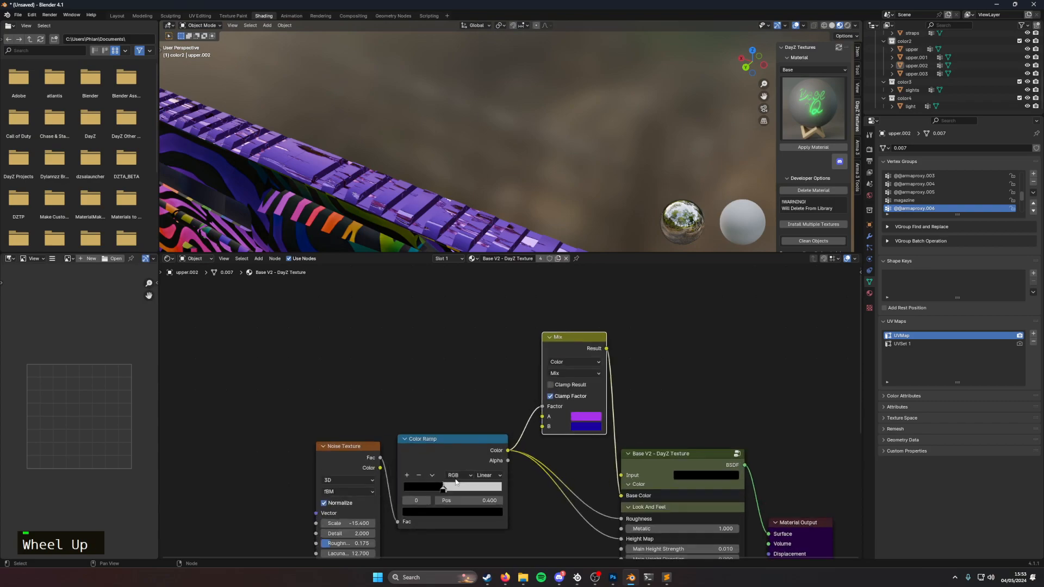
{"action": "left_click", "coordinate": [463, 521]}
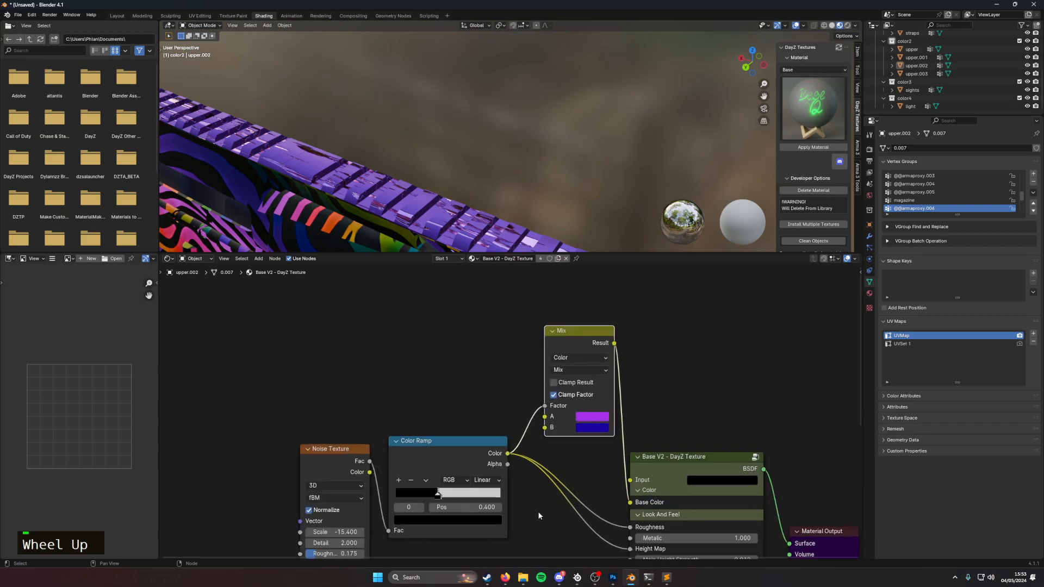
{"action": "left_click", "coordinate": [477, 521]}
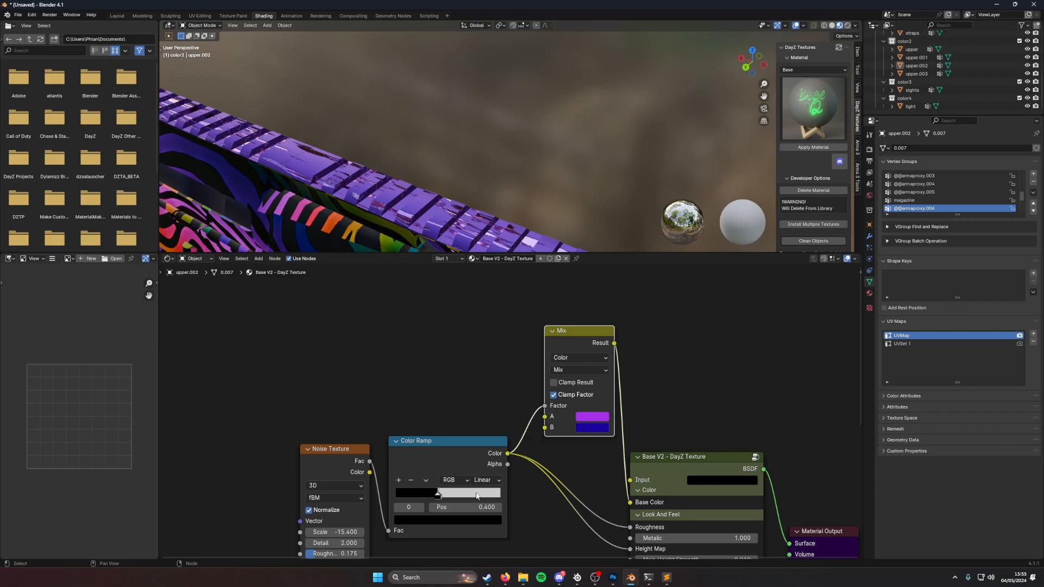
{"action": "left_click", "coordinate": [438, 495]}
{"action": "left_click", "coordinate": [461, 525]}
{"action": "left_click", "coordinate": [462, 523]}
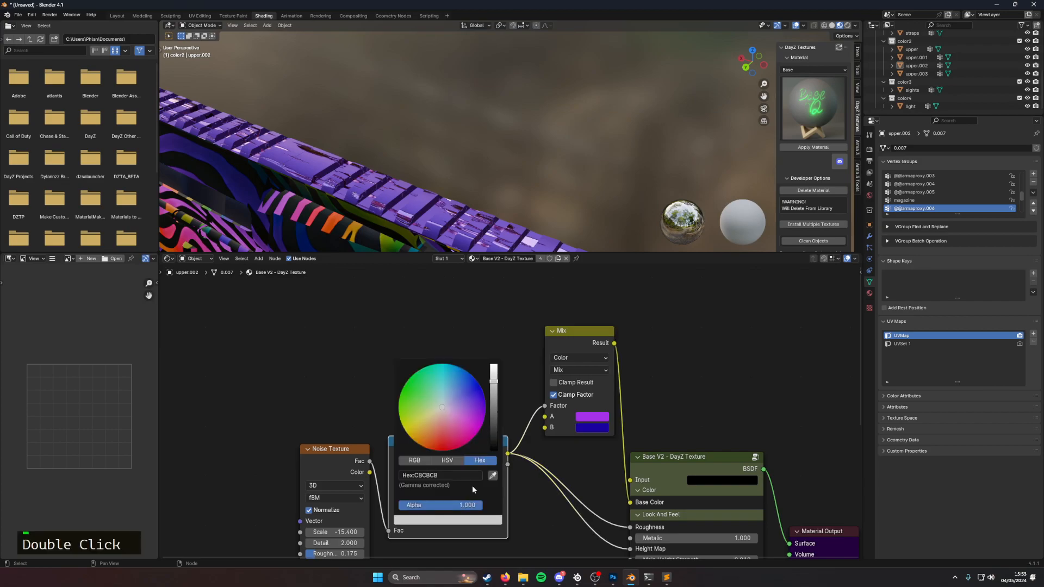
{"action": "left_click_drag", "start_coordinate": [495, 390], "coordinate": [494, 364]}
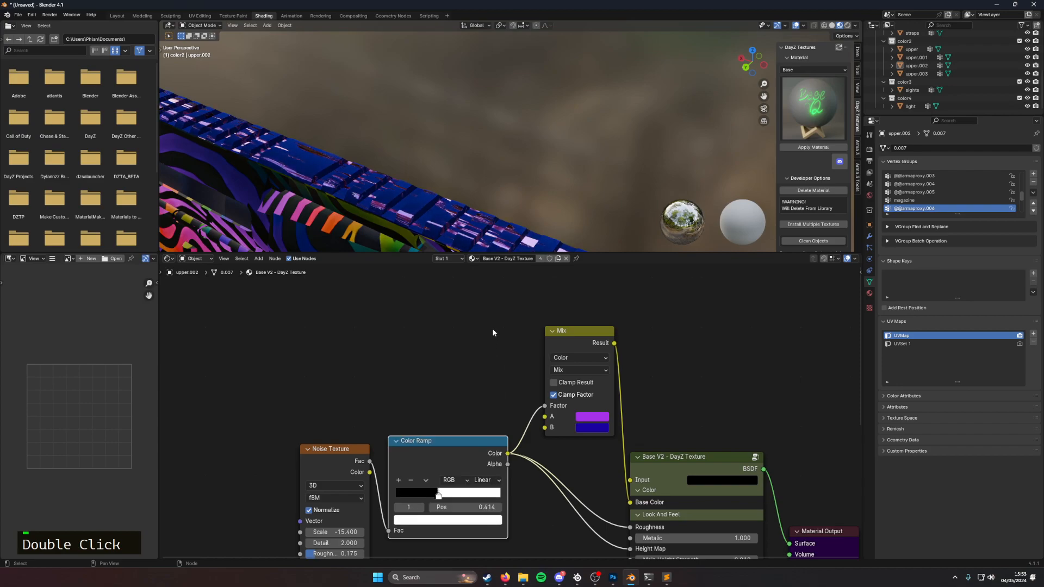
Step: Darken the Mix node's B colour to hex 0C0047
{"action": "middle_click_drag", "start_coordinate": [448, 239], "coordinate": [413, 245]}
{"action": "left_click", "coordinate": [581, 428]}
{"action": "left_click_drag", "start_coordinate": [677, 309], "coordinate": [676, 334]}
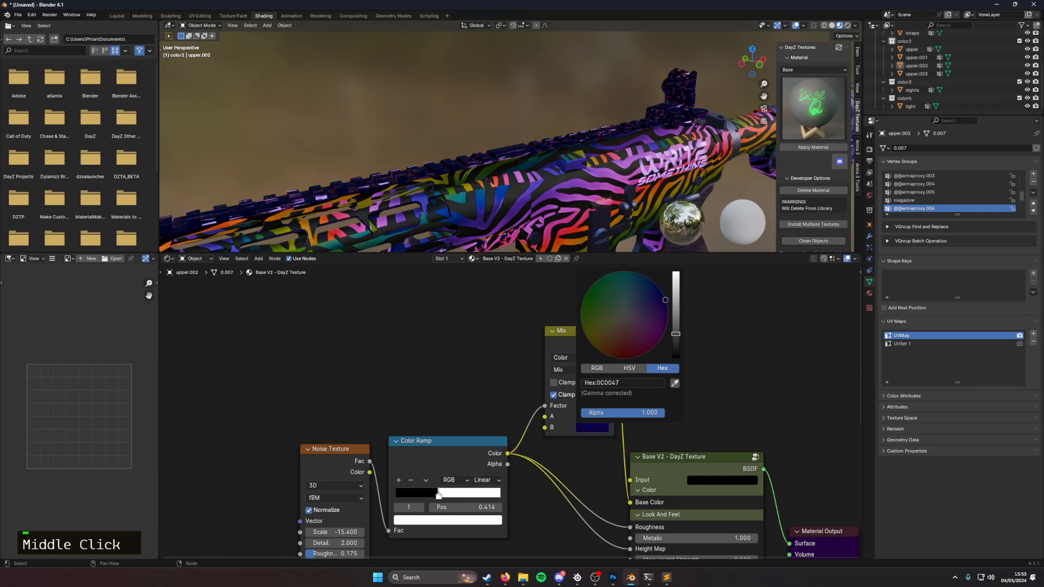
Step: Try green as the Mix node's B colour and inspect it across the rifle
{"action": "middle_click_drag", "start_coordinate": [462, 210], "coordinate": [706, 250]}
{"action": "left_click", "coordinate": [595, 427]}
{"action": "mouse_move", "coordinate": [676, 326]}
{"action": "left_mouse_down"}
{"action": "mouse_move", "coordinate": [676, 276]}
{"action": "mouse_move", "coordinate": [675, 308]}
{"action": "mouse_move", "coordinate": [655, 315]}
{"action": "mouse_move", "coordinate": [659, 337]}
{"action": "mouse_move", "coordinate": [643, 321]}
{"action": "mouse_move", "coordinate": [666, 304]}
{"action": "mouse_move", "coordinate": [649, 310]}
{"action": "mouse_move", "coordinate": [661, 315]}
{"action": "mouse_move", "coordinate": [602, 311]}
{"action": "mouse_move", "coordinate": [599, 352]}
{"action": "mouse_move", "coordinate": [581, 308]}
{"action": "mouse_move", "coordinate": [590, 287]}
{"action": "mouse_move", "coordinate": [584, 297]}
{"action": "left_mouse_up"}
{"action": "scroll", "coordinate": [500, 294], "scroll_direction": "down", "scroll_amount": 5}
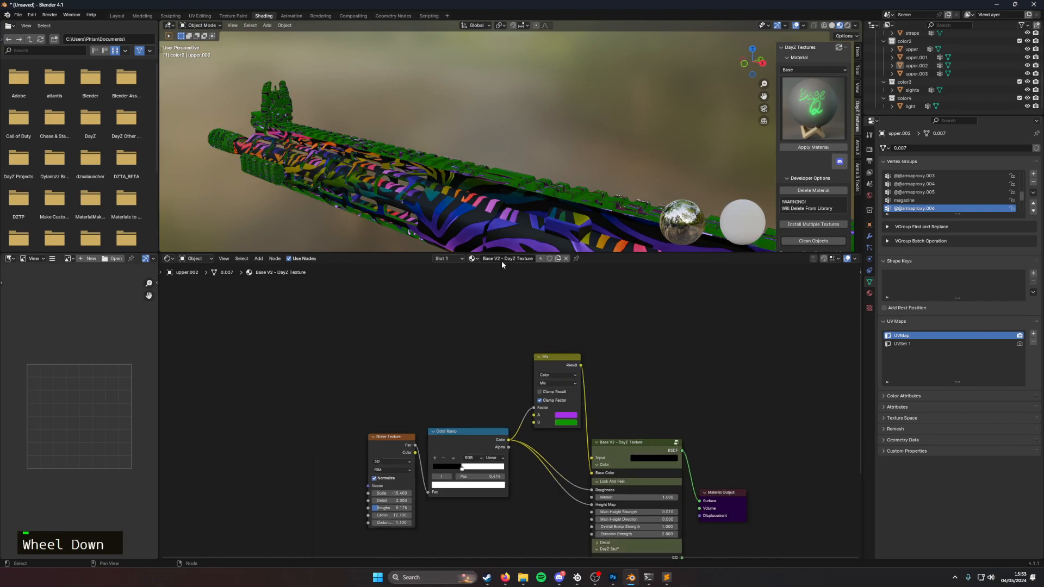
{"action": "scroll", "coordinate": [516, 212], "scroll_direction": "down", "scroll_amount": 4}
{"action": "middle_click_drag", "start_coordinate": [546, 197], "coordinate": [592, 214]}
{"action": "scroll", "coordinate": [592, 214], "scroll_direction": "up", "scroll_amount": 6}
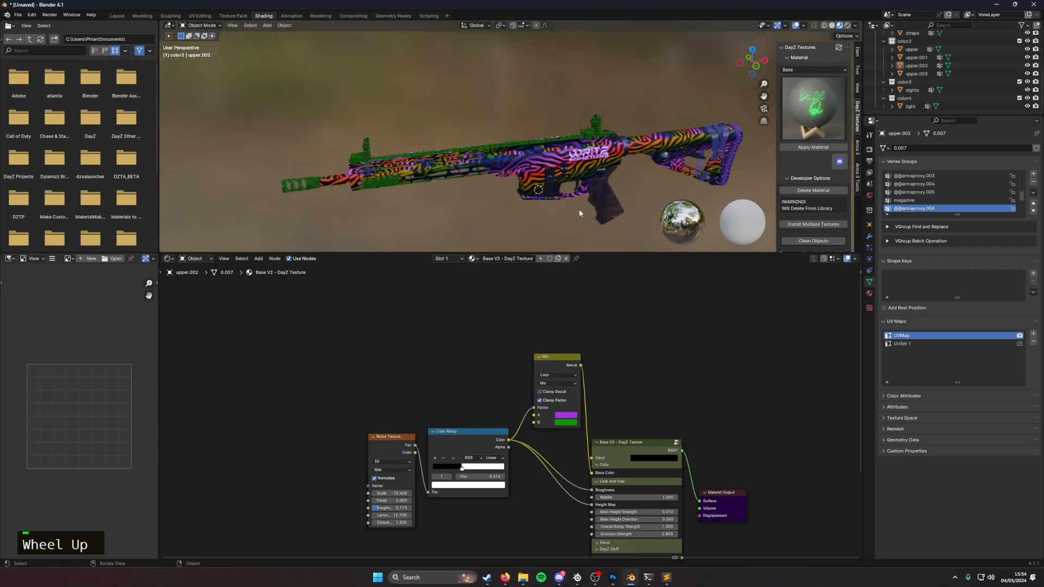
Step: Set the Mix node's B colour to indigo and its A colour to light blue
{"action": "left_click", "coordinate": [572, 422]}
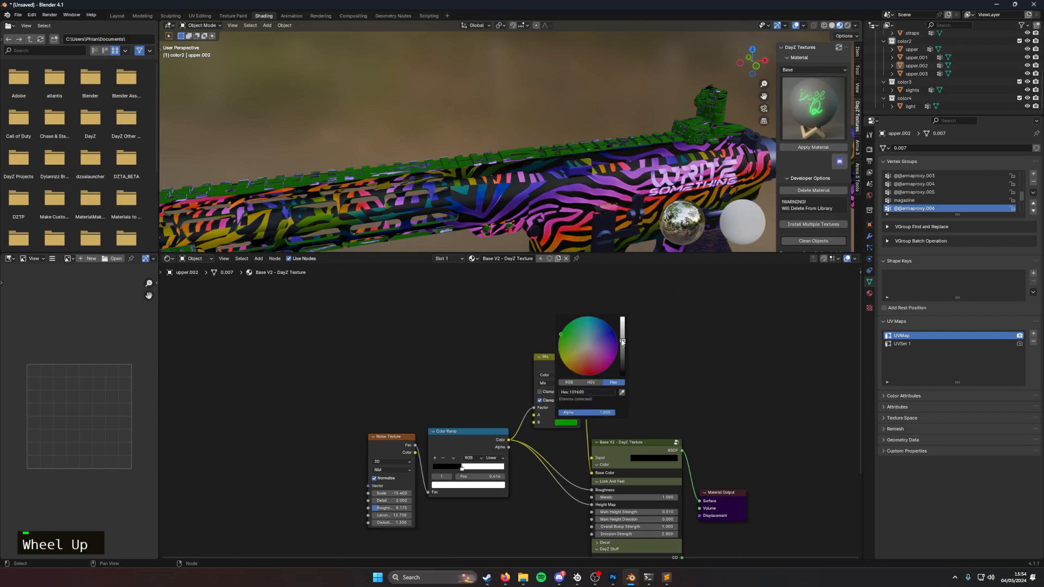
{"action": "left_click", "coordinate": [607, 332]}
{"action": "left_click", "coordinate": [565, 415]}
{"action": "left_click", "coordinate": [596, 310]}
{"action": "mouse_move", "coordinate": [595, 310]}
{"action": "left_mouse_down"}
{"action": "mouse_move", "coordinate": [585, 339]}
{"action": "mouse_move", "coordinate": [591, 317]}
{"action": "left_mouse_up"}
{"action": "scroll", "coordinate": [614, 322], "scroll_direction": "up", "scroll_amount": 2}
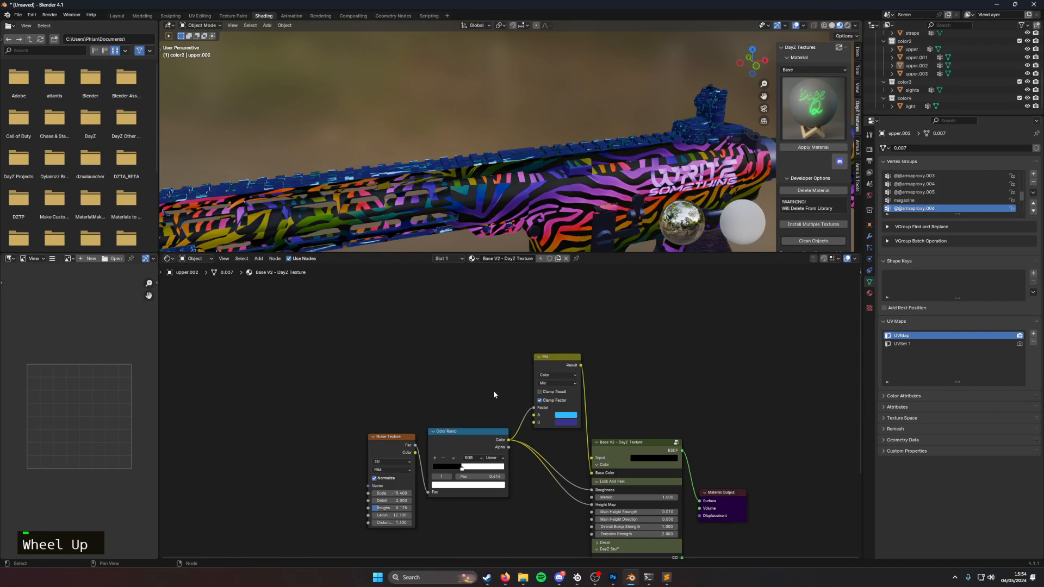
Step: Spread out the node layout by moving the Noise Texture and Color Ramp away from the Base V2 group and raising the Mix node
{"action": "scroll", "coordinate": [488, 416], "scroll_direction": "down", "scroll_amount": 9}
{"action": "left_click_drag", "start_coordinate": [450, 424], "coordinate": [407, 427]}
{"action": "left_click_drag", "start_coordinate": [484, 424], "coordinate": [446, 428]}
{"action": "left_click", "coordinate": [469, 386]}
{"action": "scroll", "coordinate": [489, 174], "scroll_direction": "up", "scroll_amount": 3}
{"action": "middle_click_drag", "start_coordinate": [482, 187], "coordinate": [610, 251]}
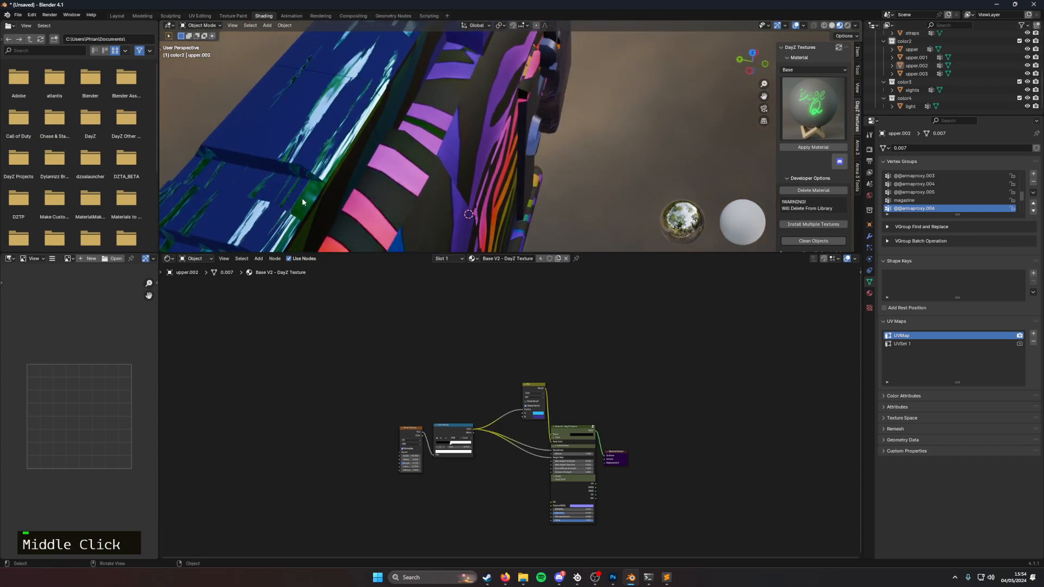
{"action": "left_click_drag", "start_coordinate": [533, 384], "coordinate": [533, 342]}
{"action": "left_click", "coordinate": [490, 328]}
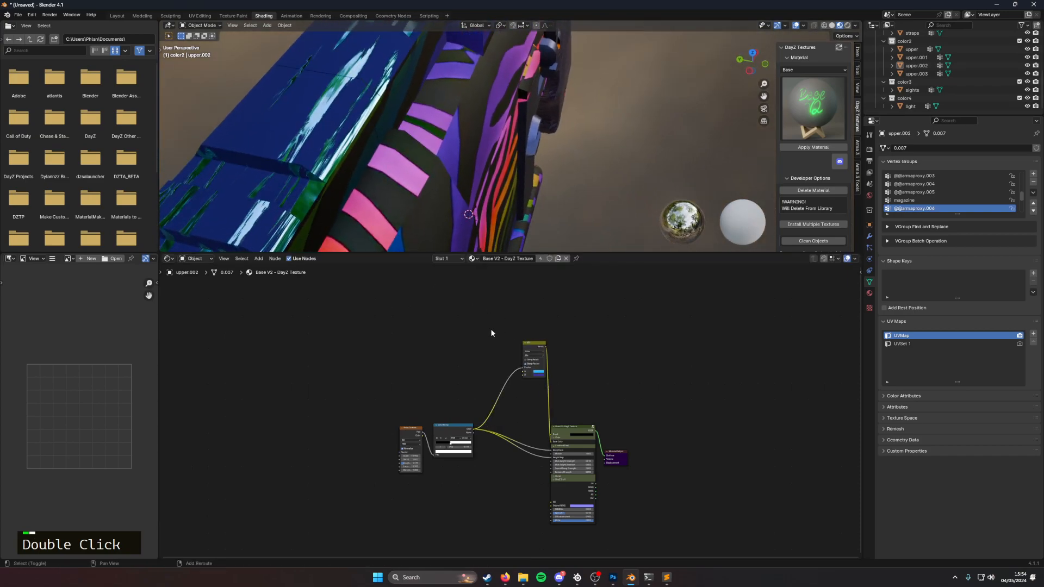
Step: Add a second Color Ramp node and insert it into the link between the first ramp and Height Map
{"action": "key", "text": "shift+a"}
{"action": "left_click", "coordinate": [489, 327]}
{"action": "type", "text": "ramp"}
{"action": "key", "text": "Return"}
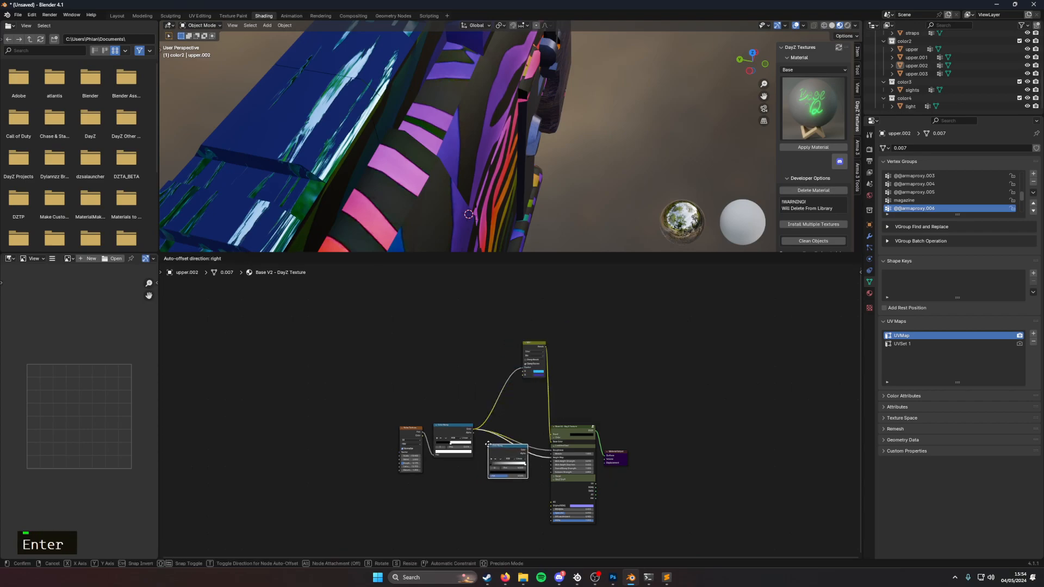
{"action": "key", "text": "Return"}
{"action": "scroll", "coordinate": [627, 510], "scroll_direction": "up", "scroll_amount": 5}
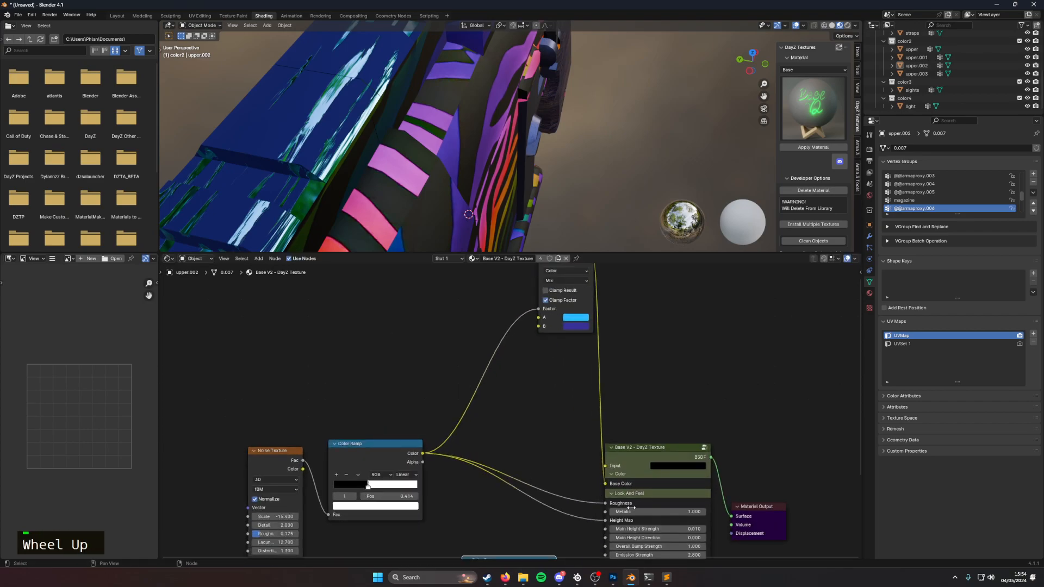
{"action": "left_click_drag", "start_coordinate": [513, 555], "coordinate": [525, 478]}
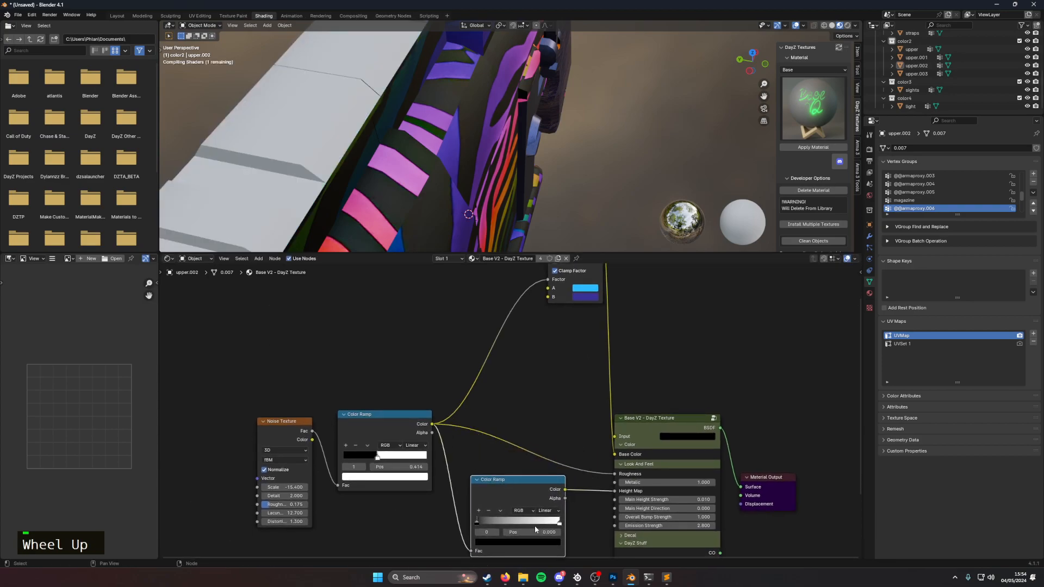
Step: Change the second Color Ramp's end stop at position 1.000 from white to light grey
{"action": "left_click", "coordinate": [501, 542]}
{"action": "mouse_move", "coordinate": [554, 486]}
{"action": "left_mouse_down"}
{"action": "mouse_move", "coordinate": [553, 419]}
{"action": "mouse_move", "coordinate": [554, 486]}
{"action": "left_mouse_up"}
{"action": "left_click", "coordinate": [567, 472]}
{"action": "left_click", "coordinate": [558, 525]}
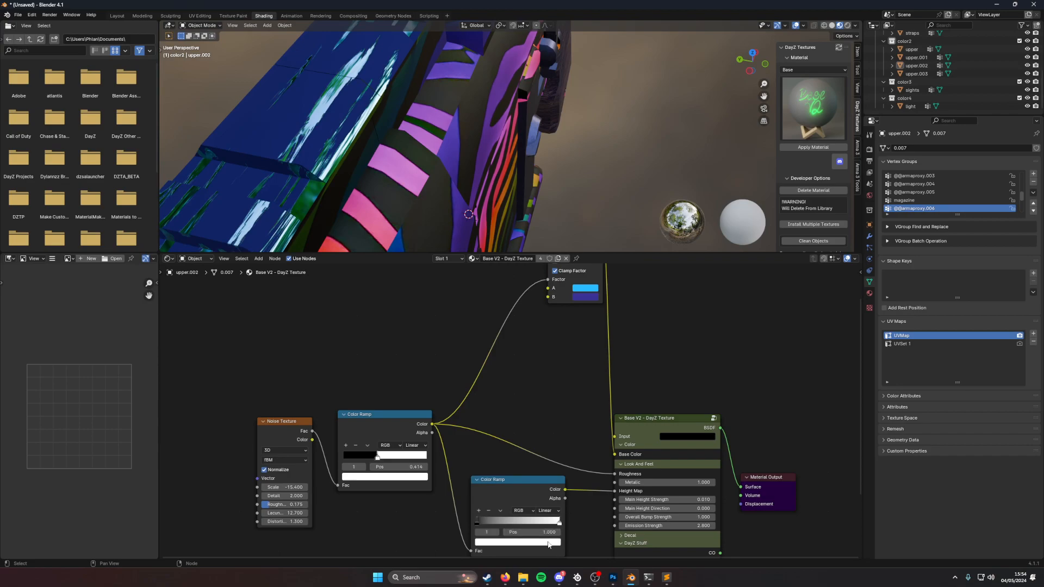
{"action": "left_click", "coordinate": [549, 543]}
{"action": "mouse_move", "coordinate": [554, 454]}
{"action": "left_mouse_down"}
{"action": "mouse_move", "coordinate": [553, 480]}
{"action": "mouse_move", "coordinate": [554, 440]}
{"action": "left_mouse_up"}
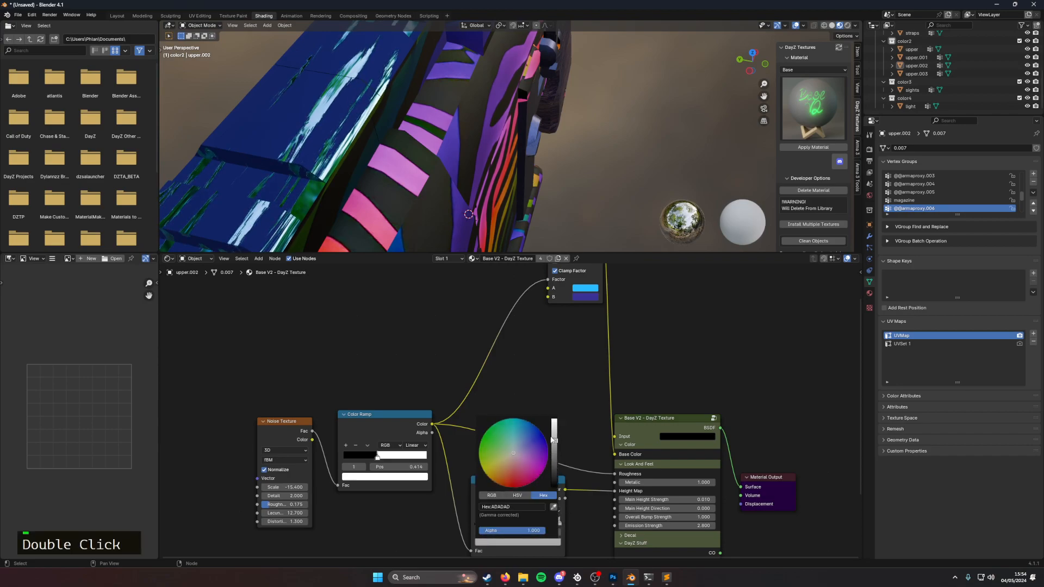
Step: Preview both Color Ramps, then set the second ramp's end stop to white and its start stop to grey A3A3A3
{"action": "left_click", "coordinate": [403, 421], "text": "ctrl+shift"}
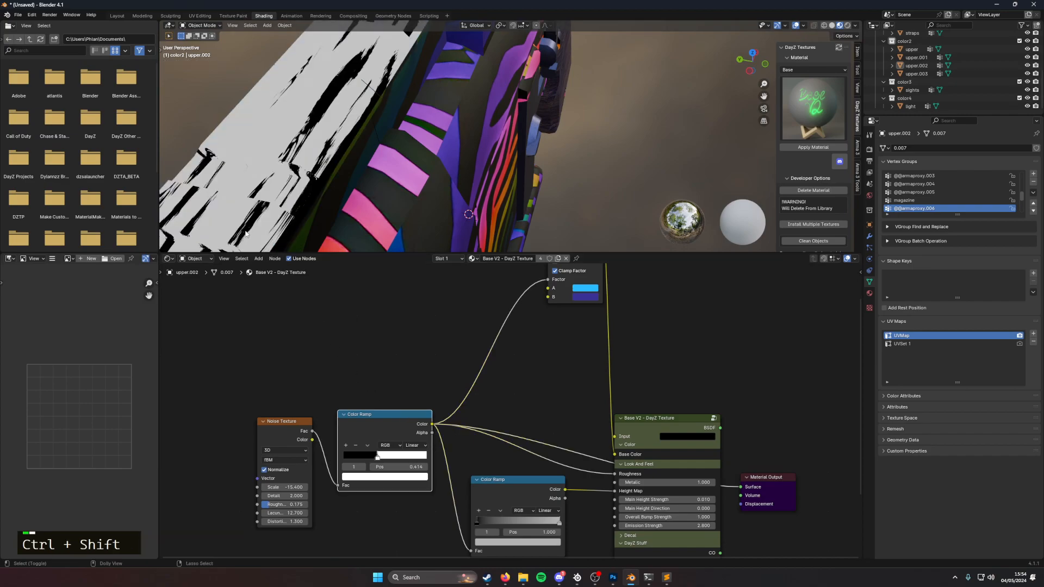
{"action": "left_click", "coordinate": [519, 484], "text": "ctrl+shift"}
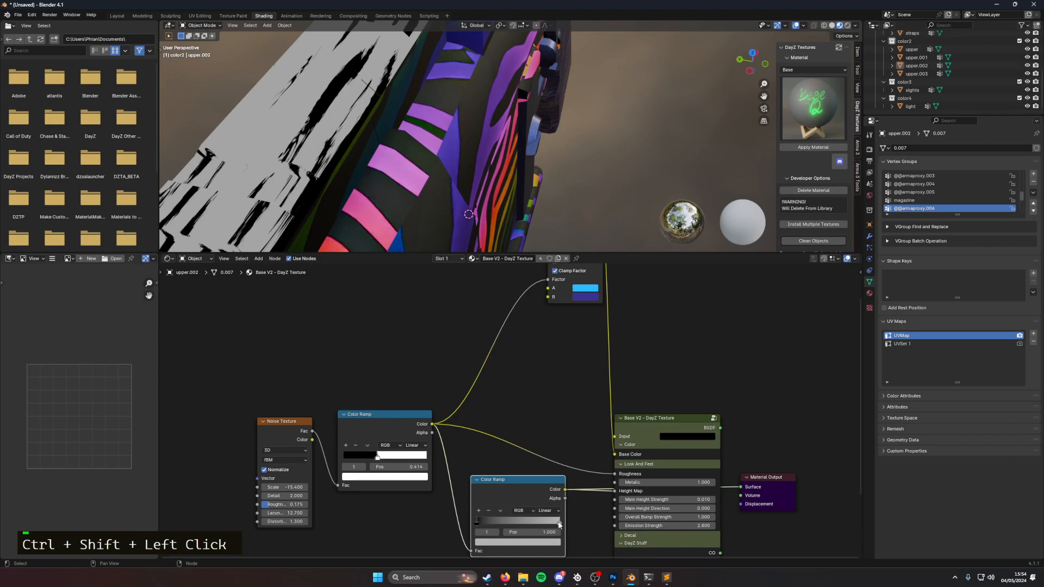
{"action": "left_click", "coordinate": [492, 542]}
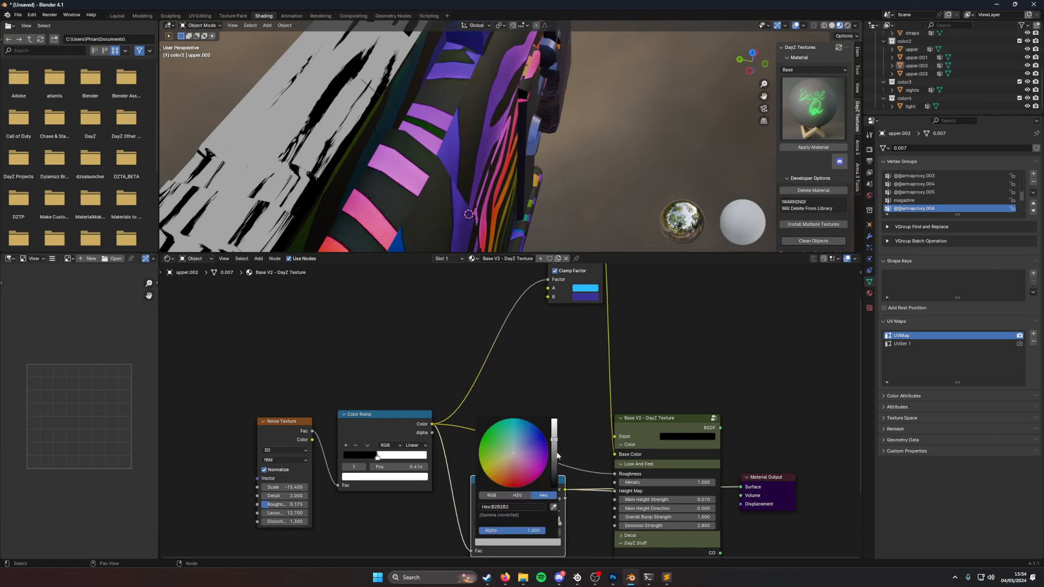
{"action": "left_click", "coordinate": [476, 525]}
{"action": "left_click", "coordinate": [487, 543]}
{"action": "left_click_drag", "start_coordinate": [553, 476], "coordinate": [573, 434]}
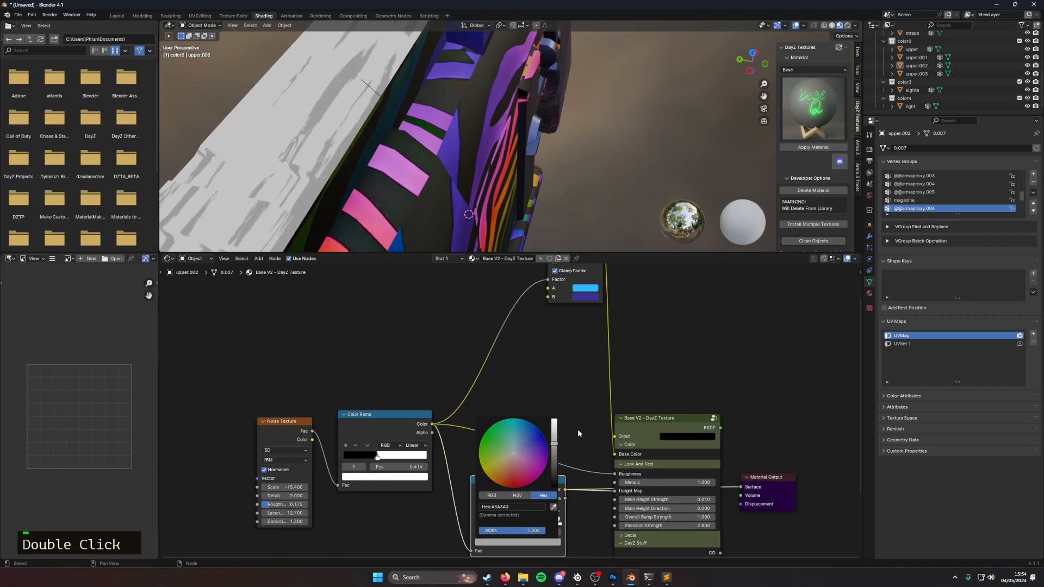
Step: Restore the Base V2 group's output, then link the second Color Ramp to Roughness and the first to Height Map
{"action": "left_click", "coordinate": [664, 419], "text": "ctrl+shift"}
{"action": "mouse_move", "coordinate": [615, 492]}
{"action": "left_mouse_down"}
{"action": "mouse_move", "coordinate": [590, 492]}
{"action": "mouse_move", "coordinate": [614, 490]}
{"action": "left_mouse_up"}
{"action": "left_click_drag", "start_coordinate": [433, 424], "coordinate": [613, 474]}
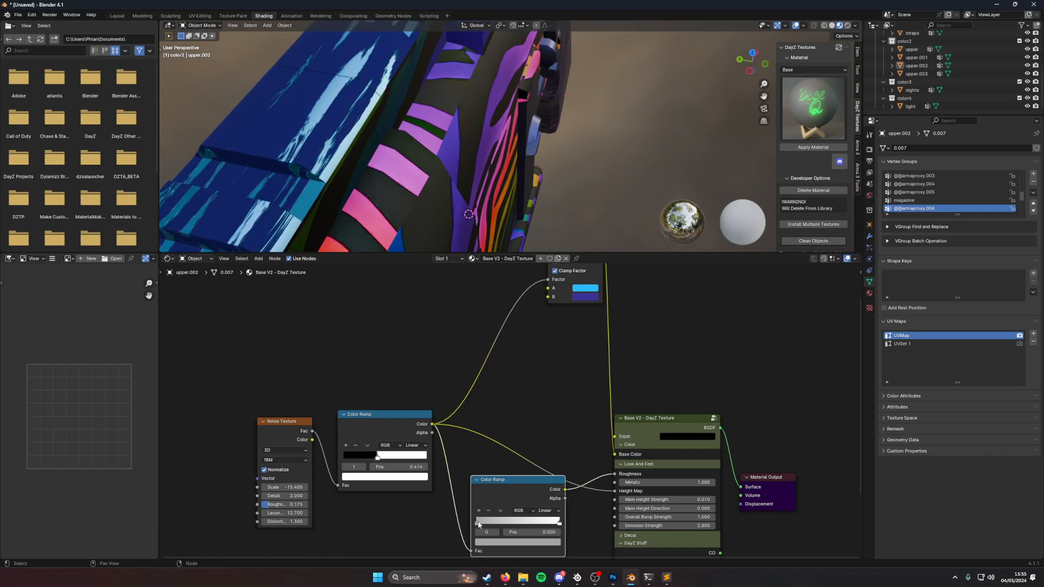
Step: Darken the second Color Ramp's start stop to hex 717171
{"action": "left_click", "coordinate": [521, 542]}
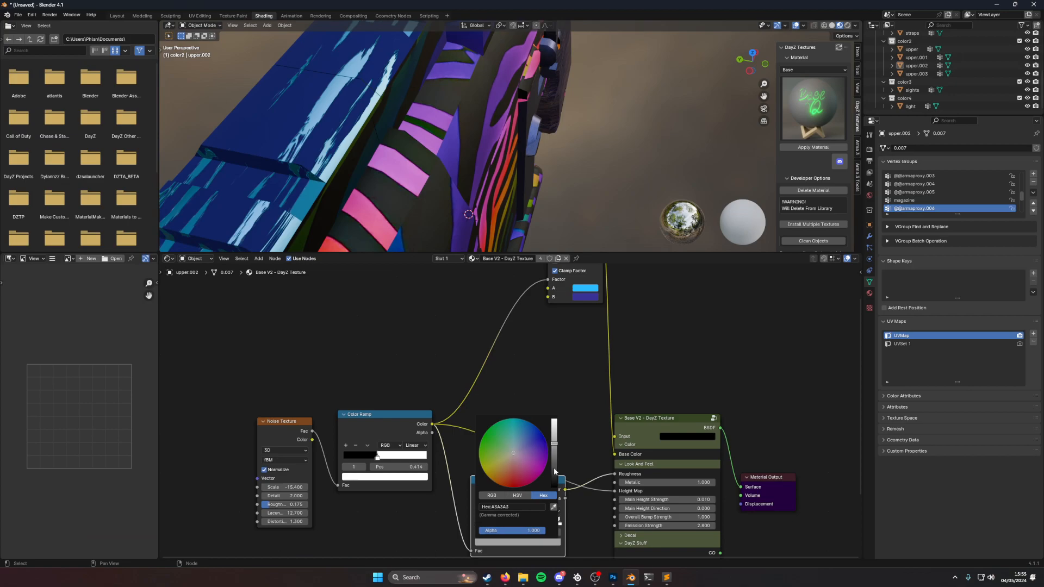
{"action": "mouse_move", "coordinate": [554, 443]}
{"action": "left_mouse_down"}
{"action": "mouse_move", "coordinate": [554, 470]}
{"action": "mouse_move", "coordinate": [554, 457]}
{"action": "left_mouse_up"}
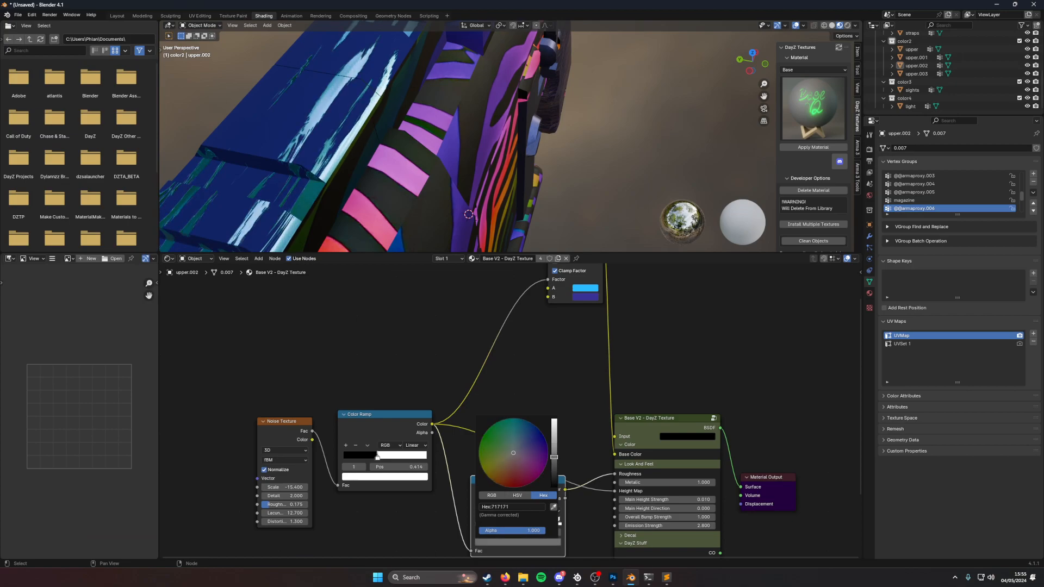
{"action": "middle_click_drag", "start_coordinate": [468, 214], "coordinate": [406, 171]}
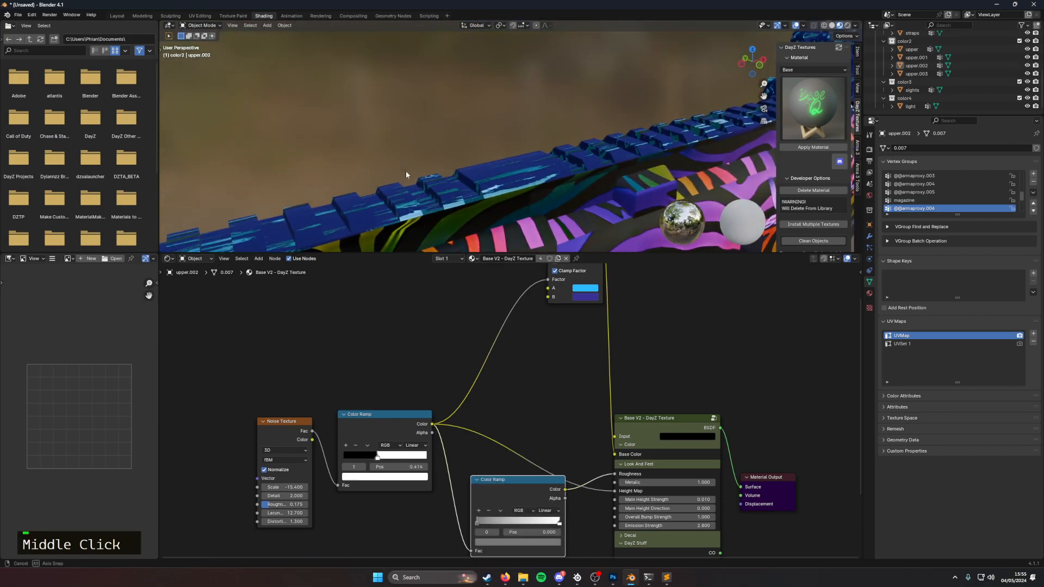
{"action": "middle_click_drag", "start_coordinate": [517, 400], "coordinate": [522, 377]}
Step: Preview the first Color Ramp's output and place a copy of the Mix node below the original
{"action": "left_click", "coordinate": [407, 393]}
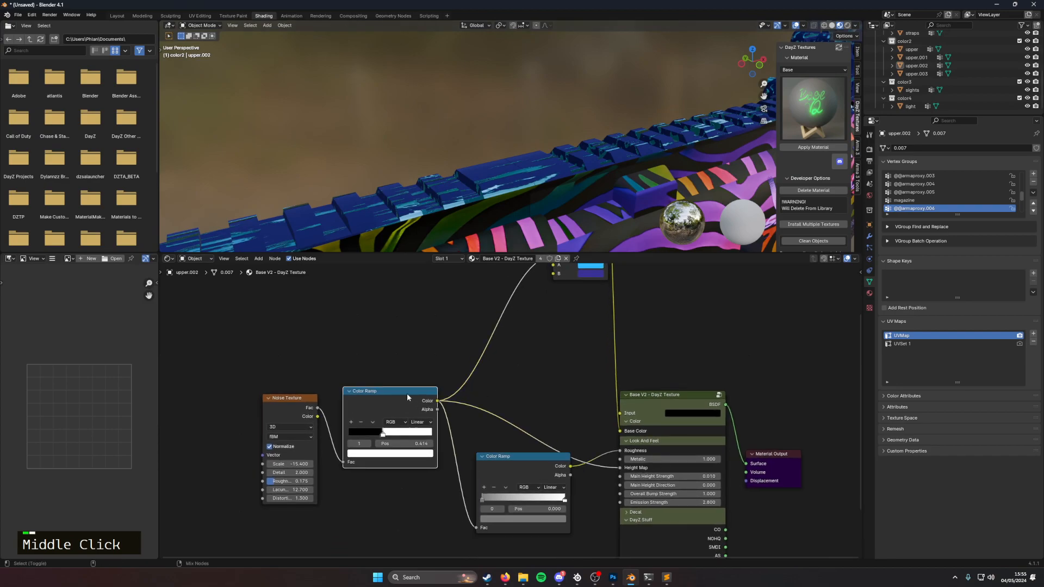
{"action": "left_click", "coordinate": [407, 393], "text": "ctrl+shift"}
{"action": "middle_click_drag", "start_coordinate": [577, 310], "coordinate": [515, 386]}
{"action": "left_click_drag", "start_coordinate": [501, 274], "coordinate": [460, 287]}
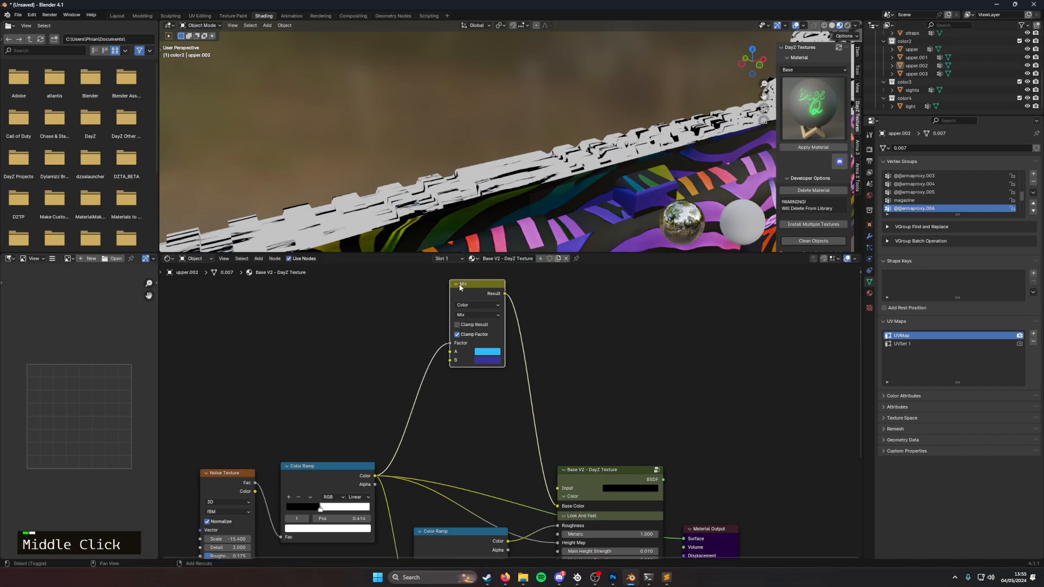
{"action": "key", "text": "ctrl+c"}
{"action": "key", "text": "ctrl+v"}
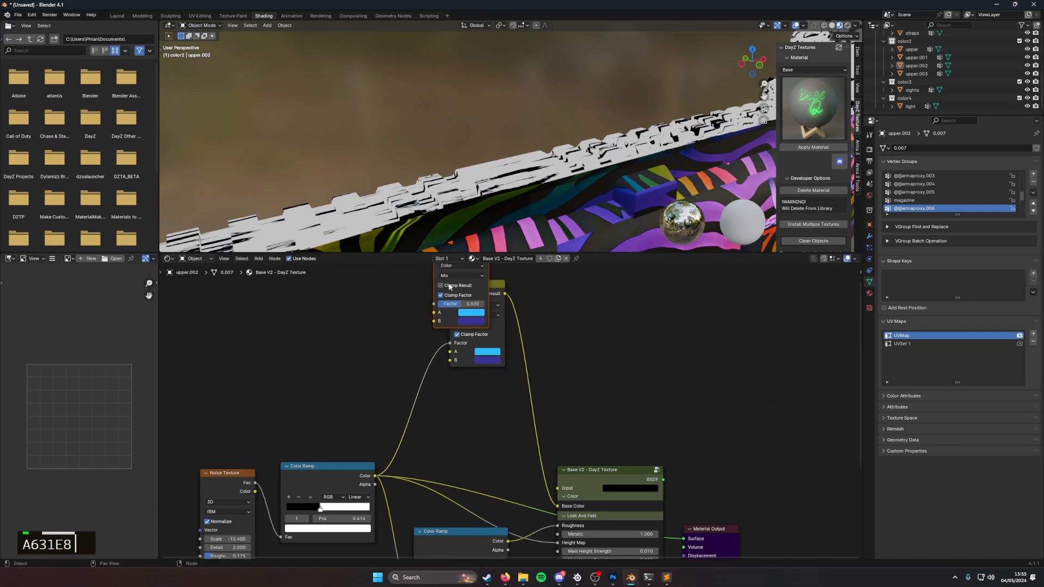
{"action": "scroll", "coordinate": [450, 287], "scroll_direction": "down", "scroll_amount": 4}
{"action": "left_click_drag", "start_coordinate": [464, 290], "coordinate": [474, 397]}
Step: Connect the first Color Ramp's Color output to the copied Mix node's Factor and restore the Base V2 group's output
{"action": "left_click_drag", "start_coordinate": [410, 460], "coordinate": [466, 438]}
{"action": "scroll", "coordinate": [512, 343], "scroll_direction": "down", "scroll_amount": 3}
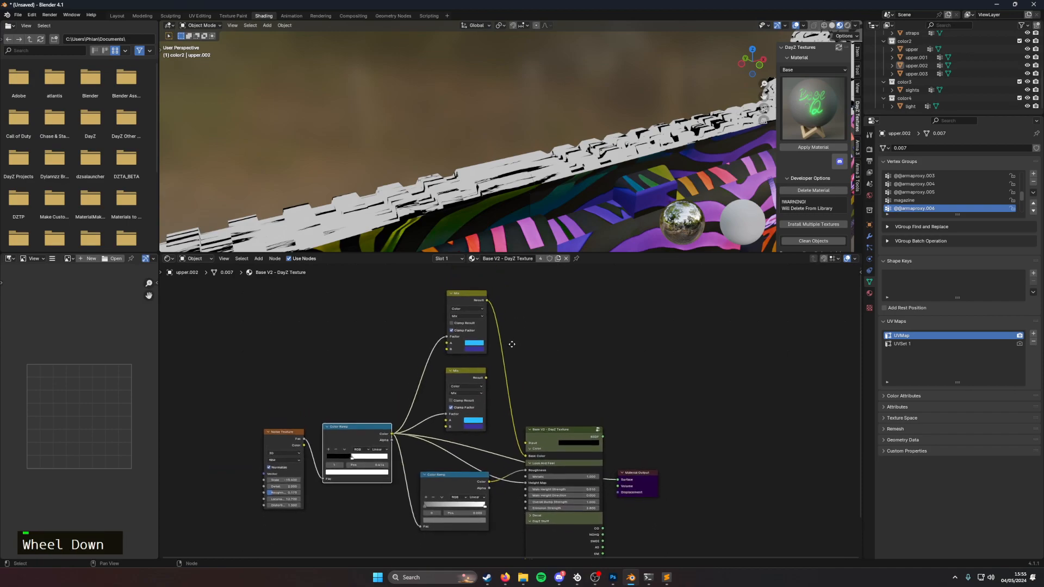
{"action": "left_click", "coordinate": [563, 439], "text": "ctrl+shift"}
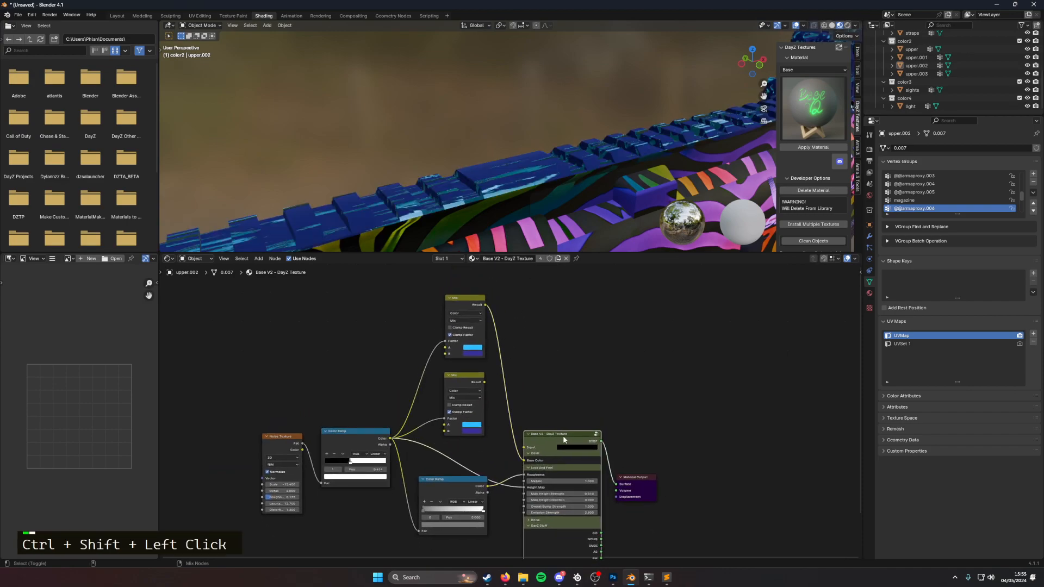
Step: Set the copied Mix node's B colour to black (hex 000000)
{"action": "scroll", "coordinate": [481, 439], "scroll_direction": "up", "scroll_amount": 4}
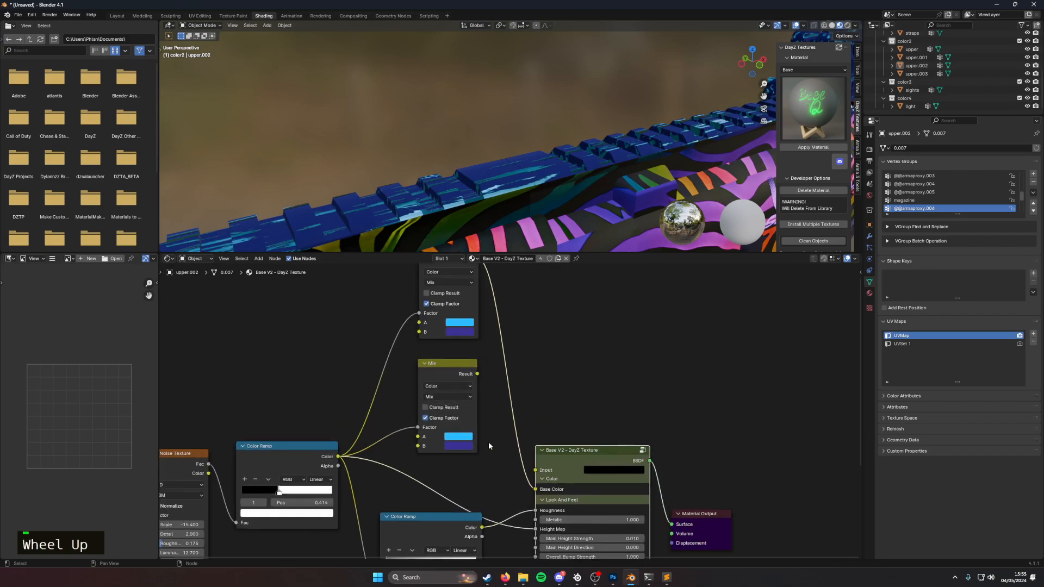
{"action": "left_click", "coordinate": [471, 379]}
{"action": "left_click_drag", "start_coordinate": [533, 302], "coordinate": [534, 320]}
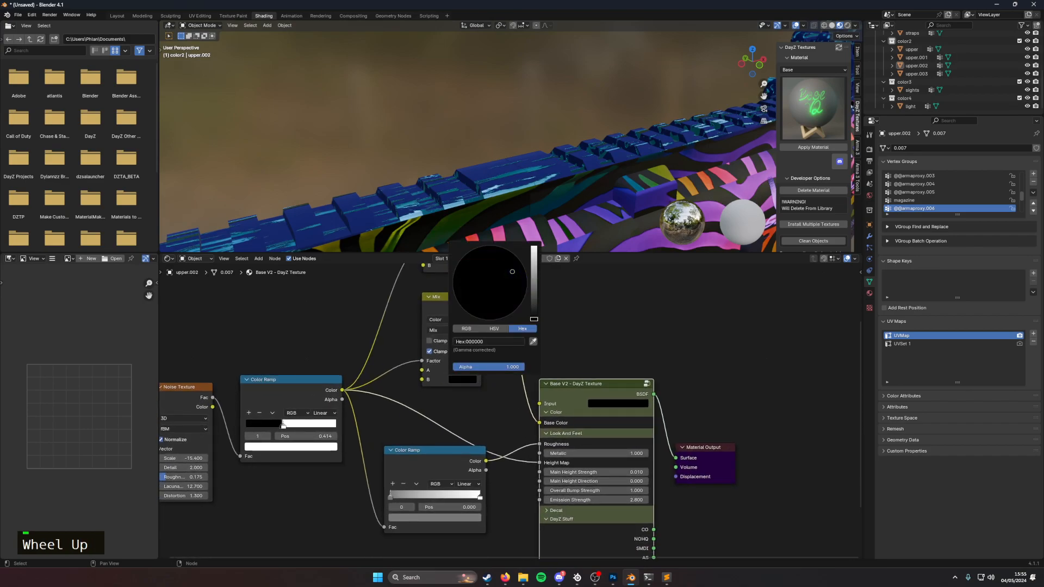
Step: Preview the copied Mix node's output and connect its Result to the Base V2 group's Input socket
{"action": "left_click", "coordinate": [455, 300], "text": "ctrl+shift"}
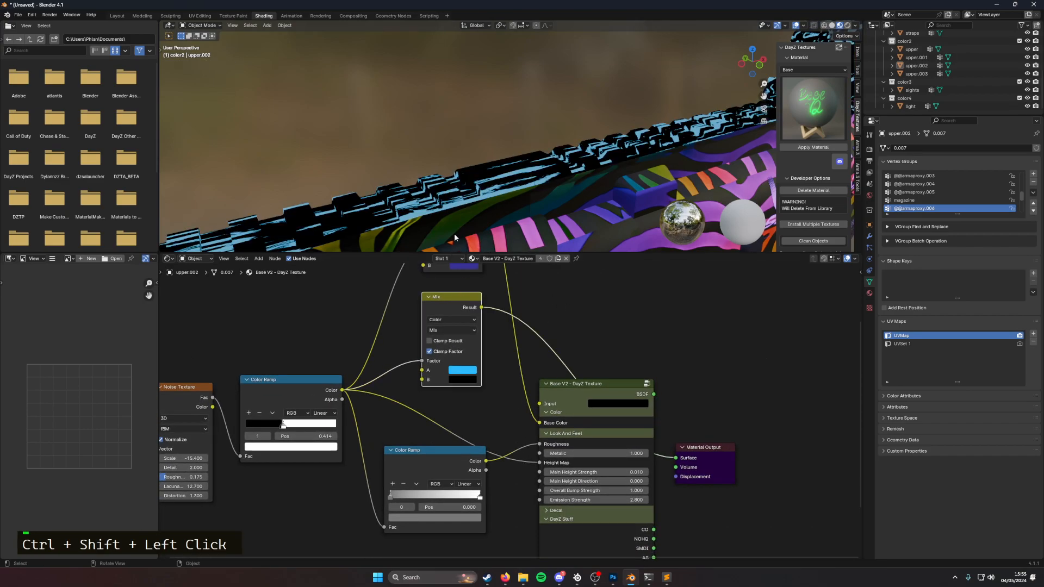
{"action": "left_click_drag", "start_coordinate": [482, 308], "coordinate": [541, 402]}
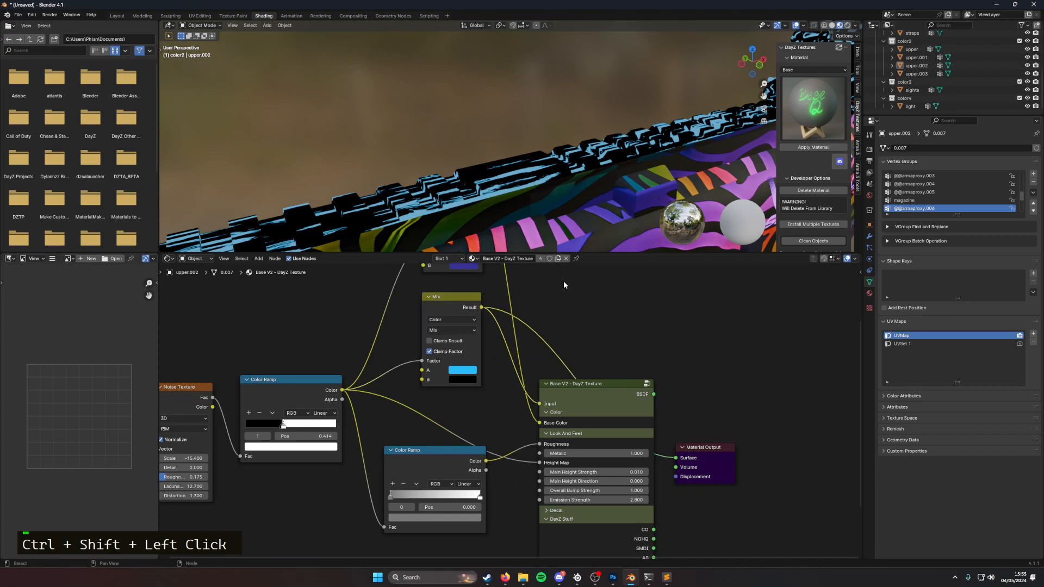
{"action": "left_click", "coordinate": [471, 296]}
Step: Inspect how the Input socket is wired inside the Base V2 node group and return to the parent node tree
{"action": "left_click", "coordinate": [576, 384]}
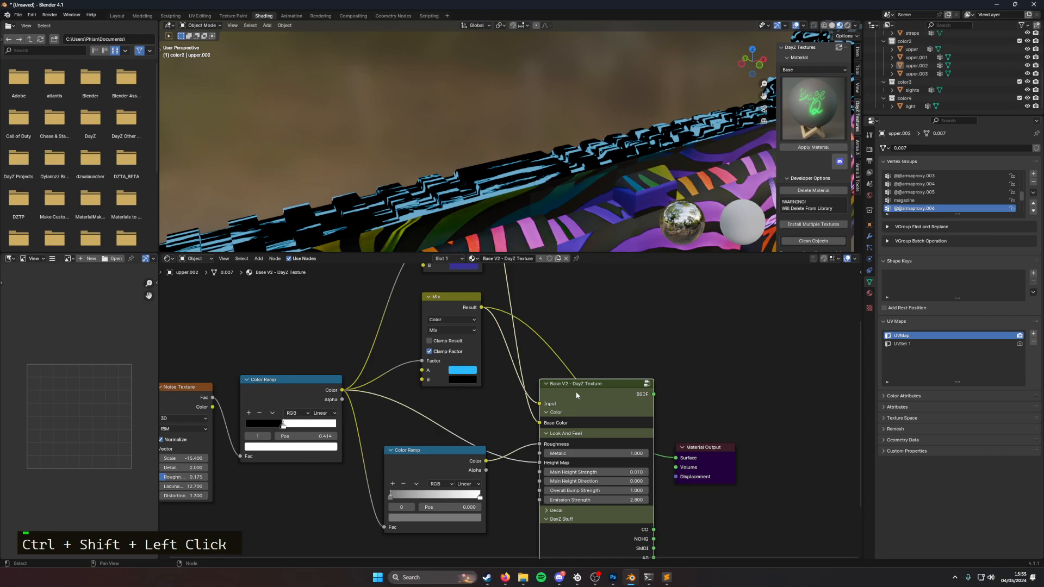
{"action": "key", "text": "Tab"}
{"action": "scroll", "coordinate": [574, 383], "scroll_direction": "down", "scroll_amount": 2}
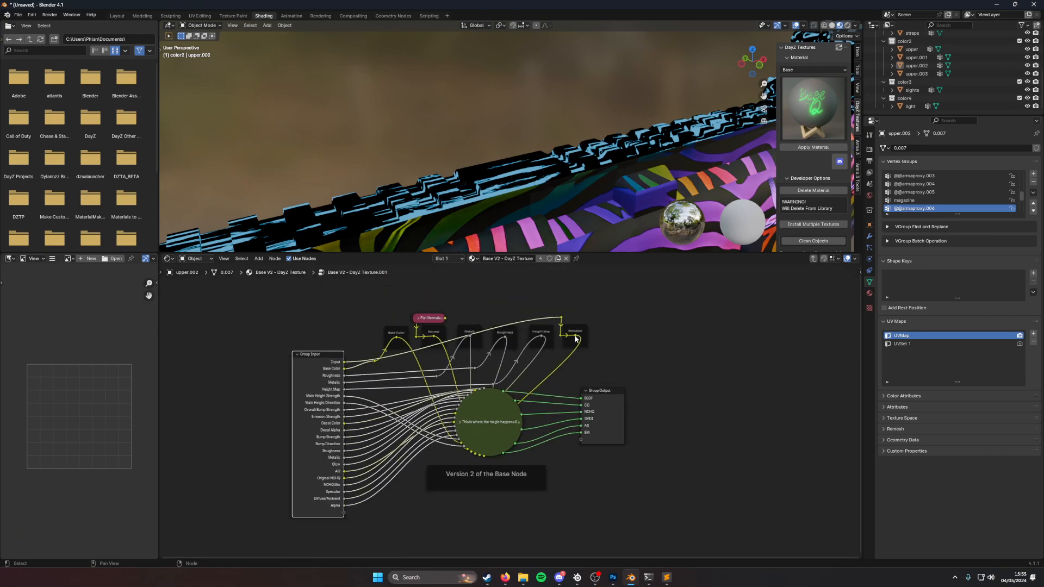
{"action": "left_click_drag", "start_coordinate": [566, 309], "coordinate": [596, 324]}
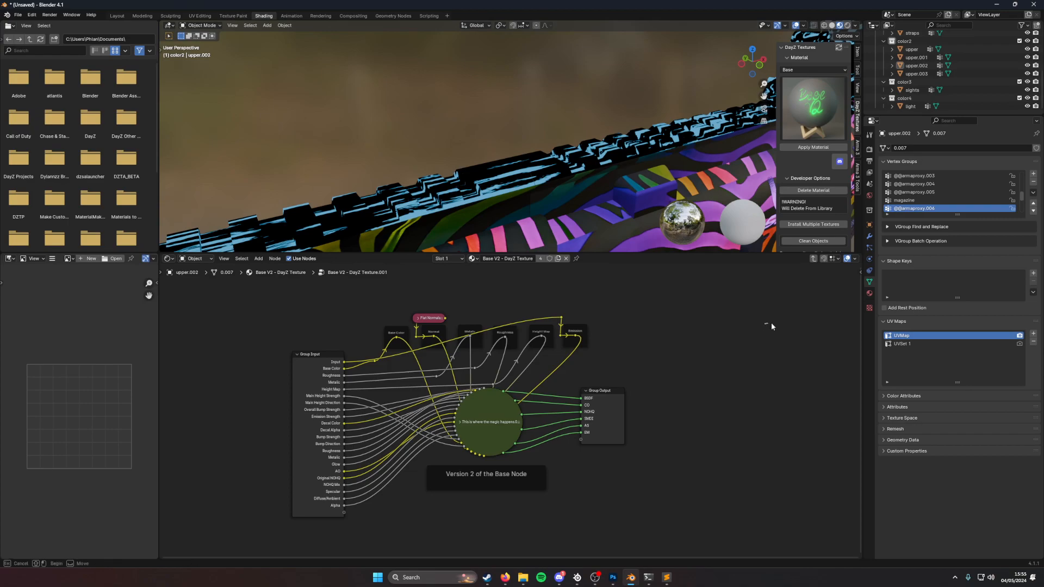
{"action": "left_click", "coordinate": [813, 259]}
{"action": "scroll", "coordinate": [497, 409], "scroll_direction": "up", "scroll_amount": 2}
{"action": "scroll", "coordinate": [506, 413], "scroll_direction": "down", "scroll_amount": 2}
{"action": "mouse_move", "coordinate": [515, 436]}
{"action": "middle_mouse_down"}
{"action": "mouse_move", "coordinate": [510, 405]}
{"action": "mouse_move", "coordinate": [505, 429]}
{"action": "middle_mouse_up"}
{"action": "scroll", "coordinate": [501, 466], "scroll_direction": "up", "scroll_amount": 2}
{"action": "scroll", "coordinate": [502, 465], "scroll_direction": "down", "scroll_amount": 1}
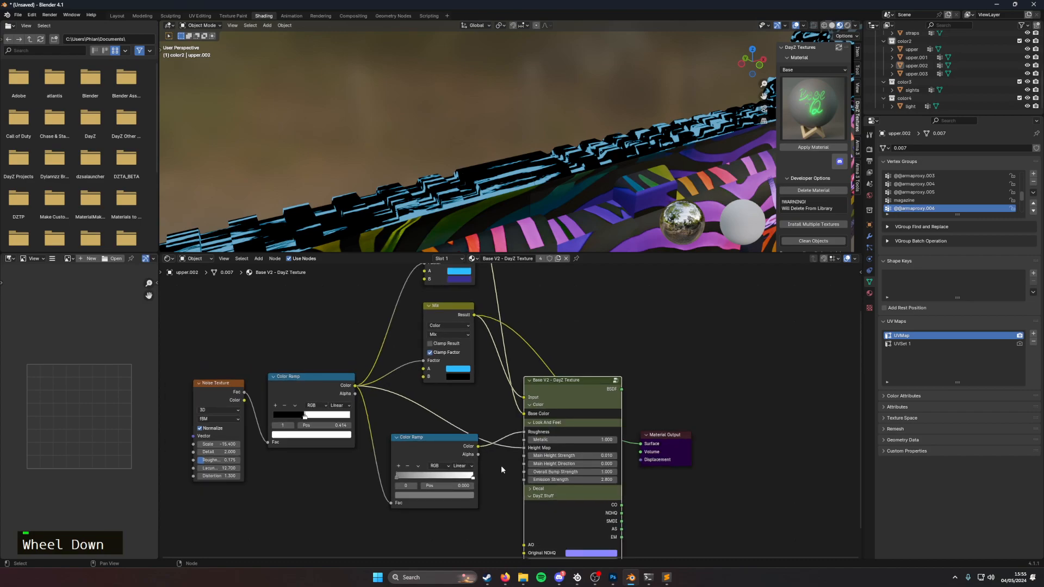
Step: Restore the Base V2 group's output to the Material Output and set its Emission Strength to 0.300
{"action": "left_click", "coordinate": [580, 380], "text": "ctrl+shift"}
{"action": "scroll", "coordinate": [546, 205], "scroll_direction": "down", "scroll_amount": 4}
{"action": "middle_click_drag", "start_coordinate": [547, 206], "coordinate": [583, 257]}
{"action": "scroll", "coordinate": [543, 204], "scroll_direction": "up", "scroll_amount": 3}
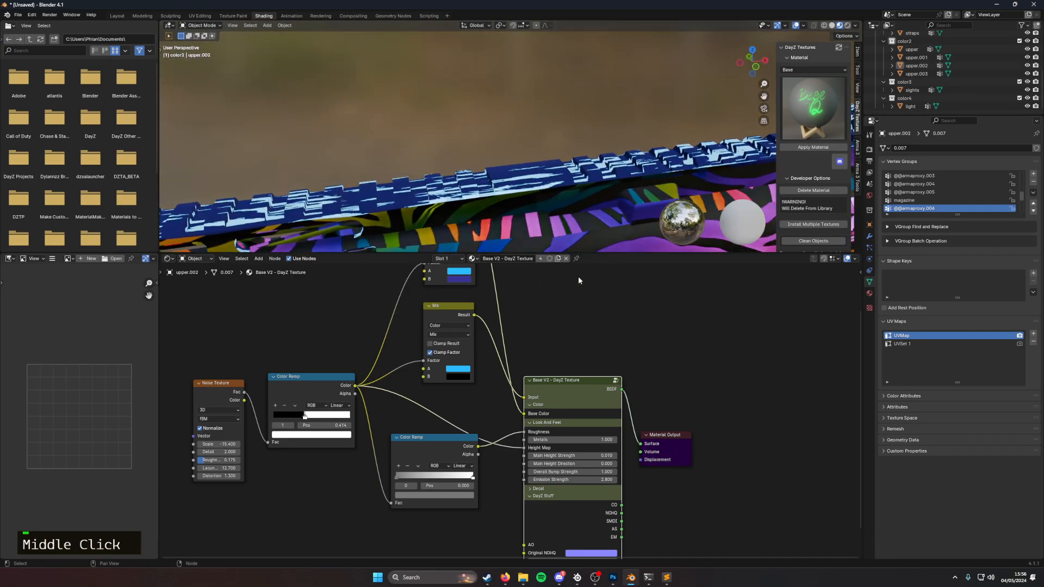
{"action": "left_click_drag", "start_coordinate": [572, 480], "coordinate": [593, 480]}
{"action": "scroll", "coordinate": [604, 227], "scroll_direction": "down", "scroll_amount": 7}
{"action": "middle_click_drag", "start_coordinate": [610, 225], "coordinate": [597, 201]}
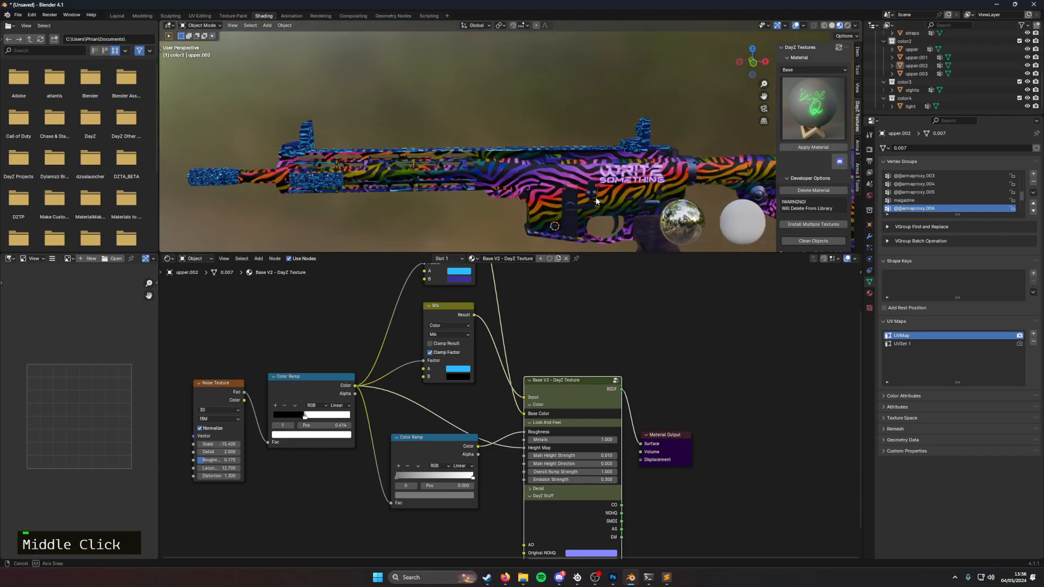
{"action": "left_click", "coordinate": [595, 577]}
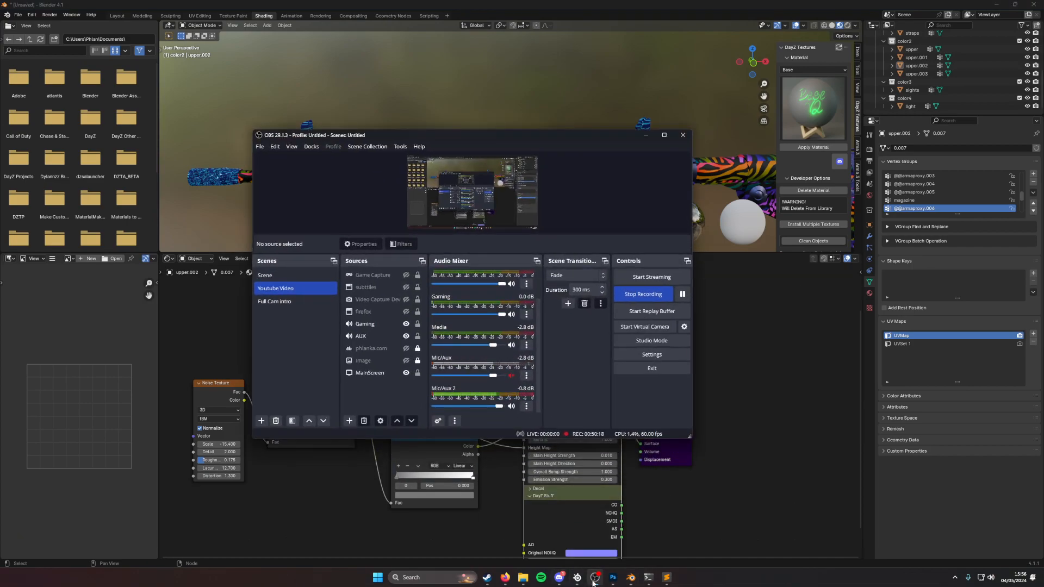
{"action": "left_click", "coordinate": [568, 577]}
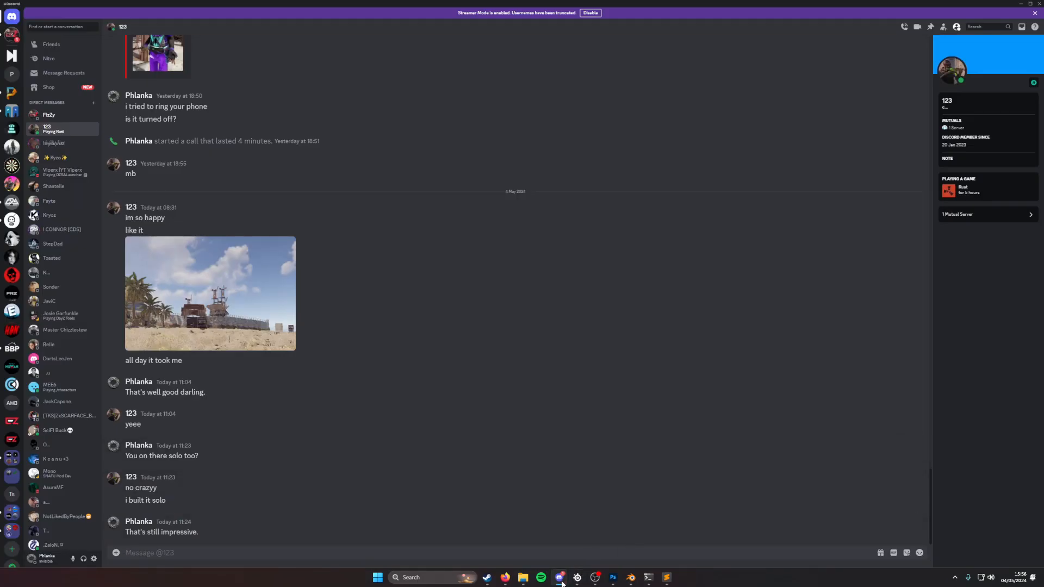
{"action": "left_click", "coordinate": [569, 577]}
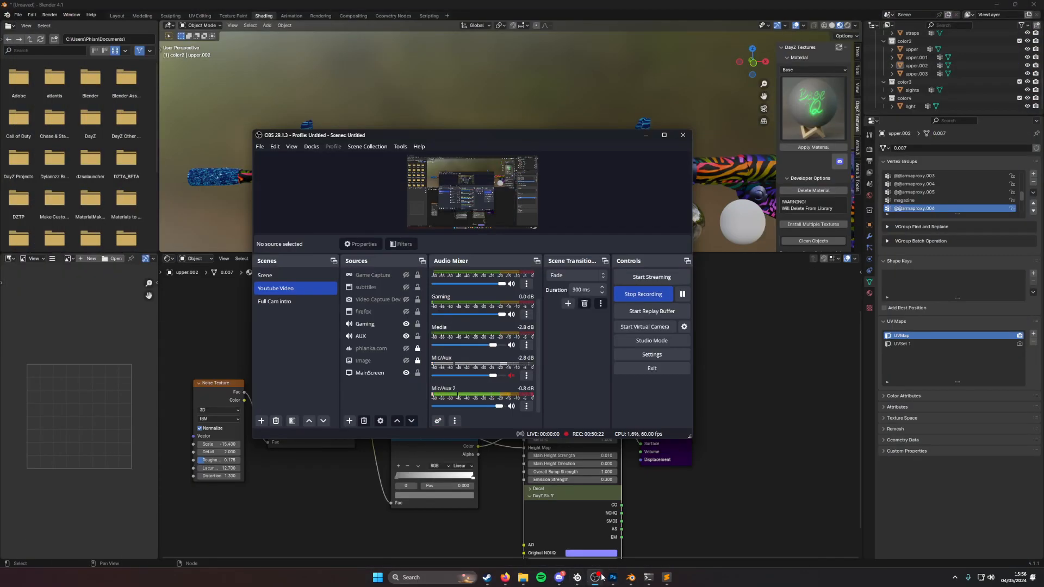
{"action": "mouse_move", "coordinate": [603, 580]}
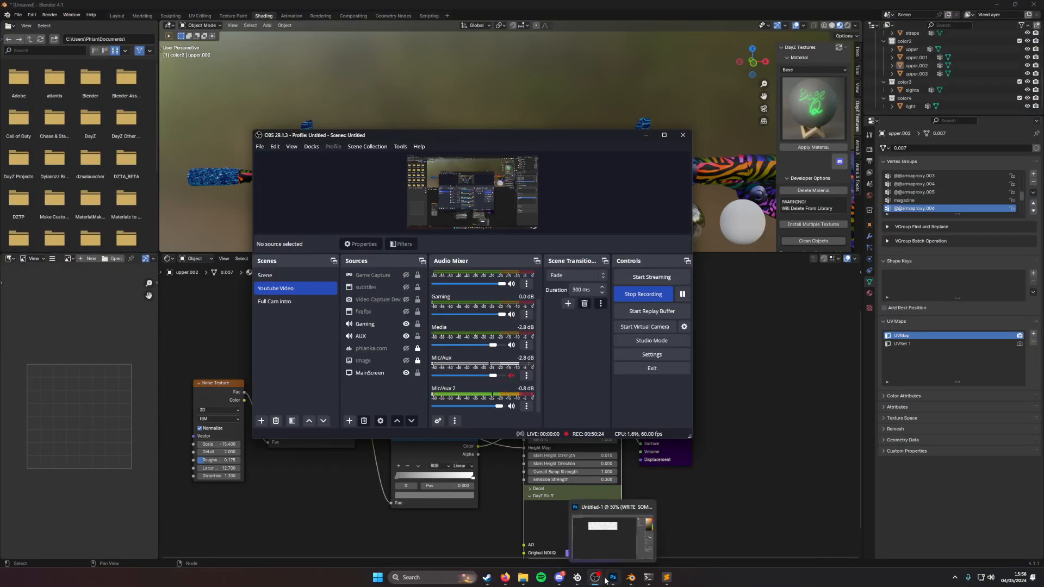
{"action": "left_click", "coordinate": [630, 577]}
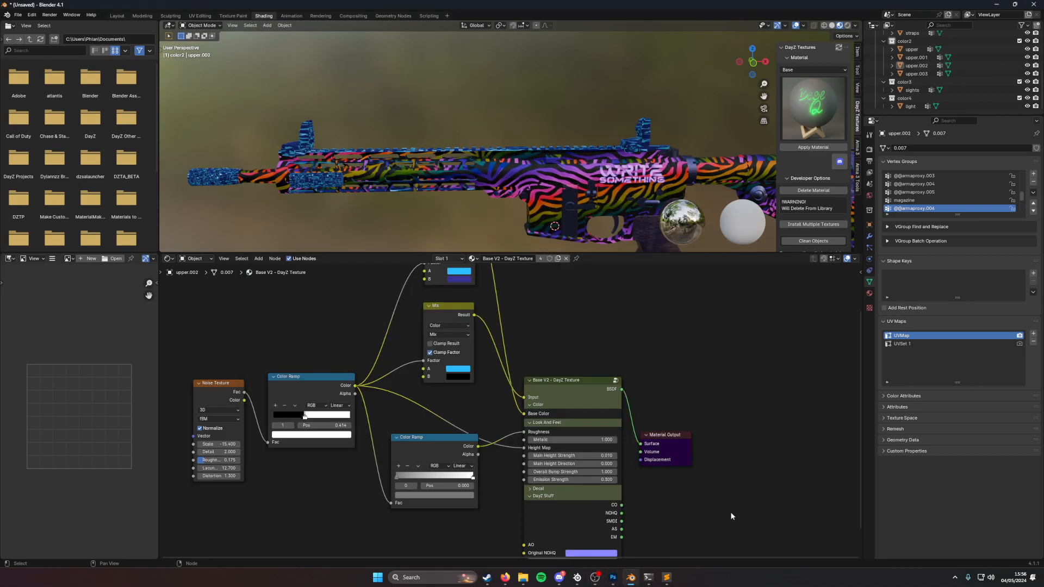
Step: Examine the textured rifle up close and from several angles to check its finish
{"action": "middle_click_drag", "start_coordinate": [533, 177], "coordinate": [509, 186], "text": "shift"}
{"action": "scroll", "coordinate": [530, 181], "scroll_direction": "up", "scroll_amount": 2}
{"action": "scroll", "coordinate": [511, 186], "scroll_direction": "down", "scroll_amount": 4}
{"action": "middle_click_drag", "start_coordinate": [578, 165], "coordinate": [510, 165]}
{"action": "middle_click_drag", "start_coordinate": [617, 171], "coordinate": [439, 160], "text": "shift"}
{"action": "scroll", "coordinate": [522, 145], "scroll_direction": "up", "scroll_amount": 3}
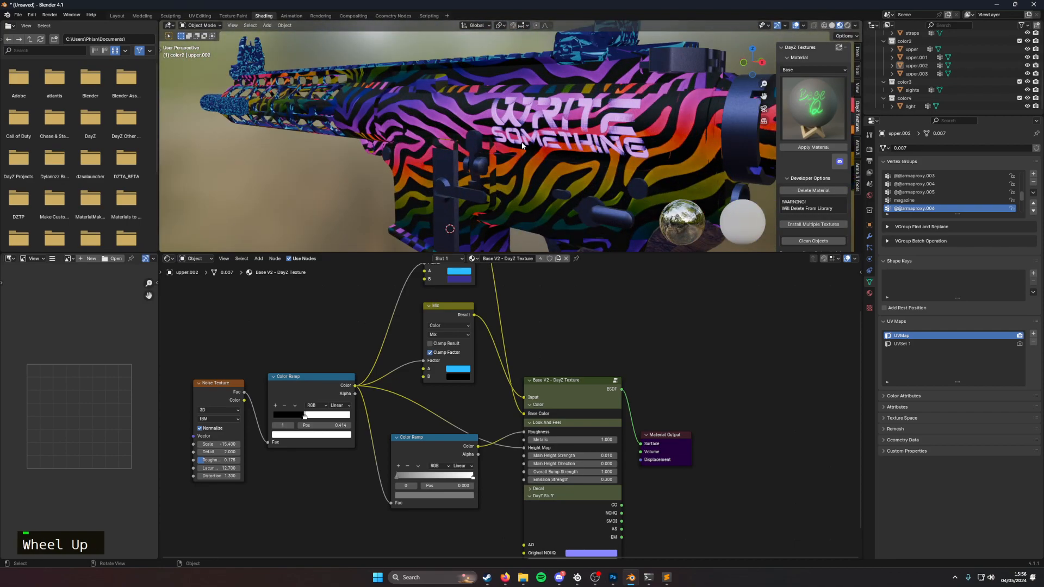
{"action": "scroll", "coordinate": [525, 153], "scroll_direction": "down", "scroll_amount": 3}
{"action": "middle_click_drag", "start_coordinate": [525, 155], "coordinate": [538, 172]}
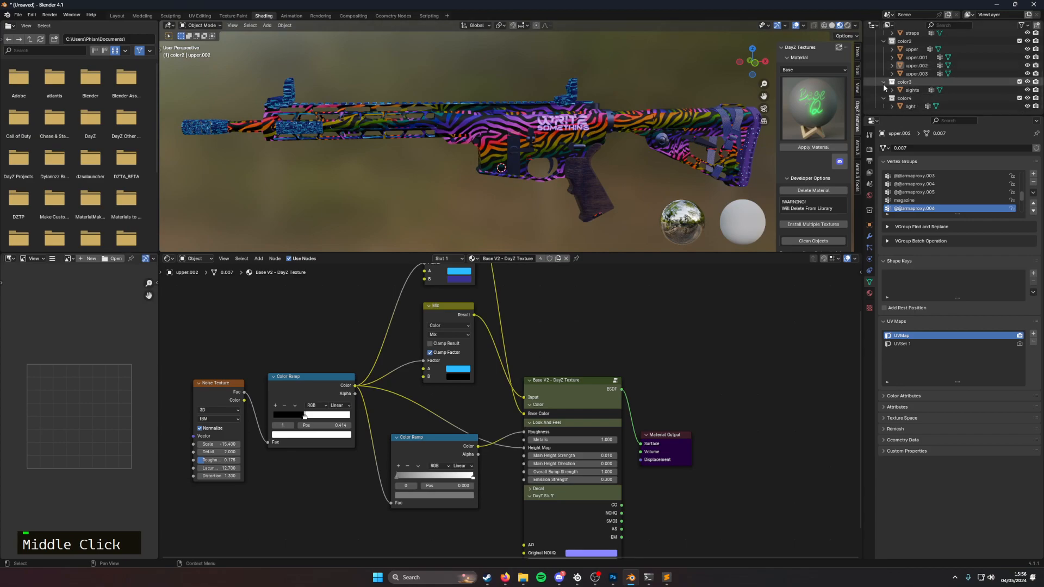
{"action": "middle_click_drag", "start_coordinate": [749, 170], "coordinate": [725, 173], "text": "shift"}
{"action": "scroll", "coordinate": [917, 120], "scroll_direction": "up", "scroll_amount": 1}
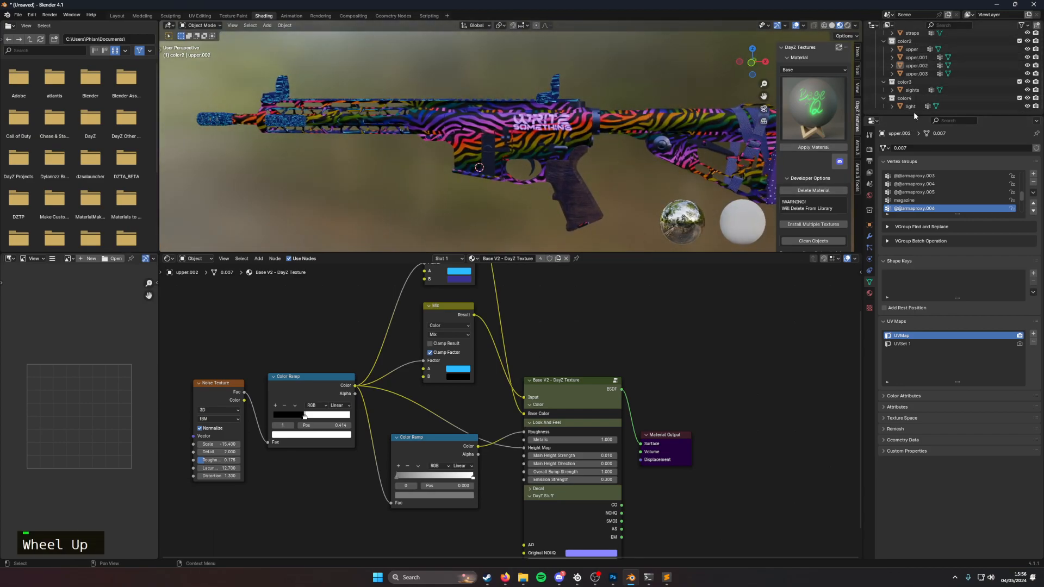
Step: Enlarge the Outliner and join all objects of the color1 collection into the lower object
{"action": "left_click_drag", "start_coordinate": [913, 115], "coordinate": [913, 281]}
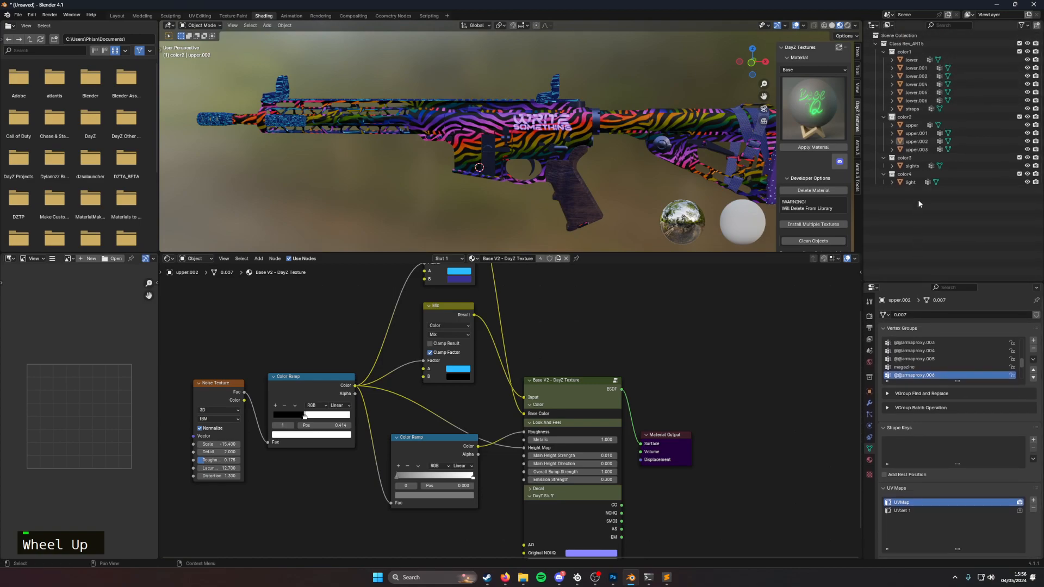
{"action": "left_click", "coordinate": [912, 52]}
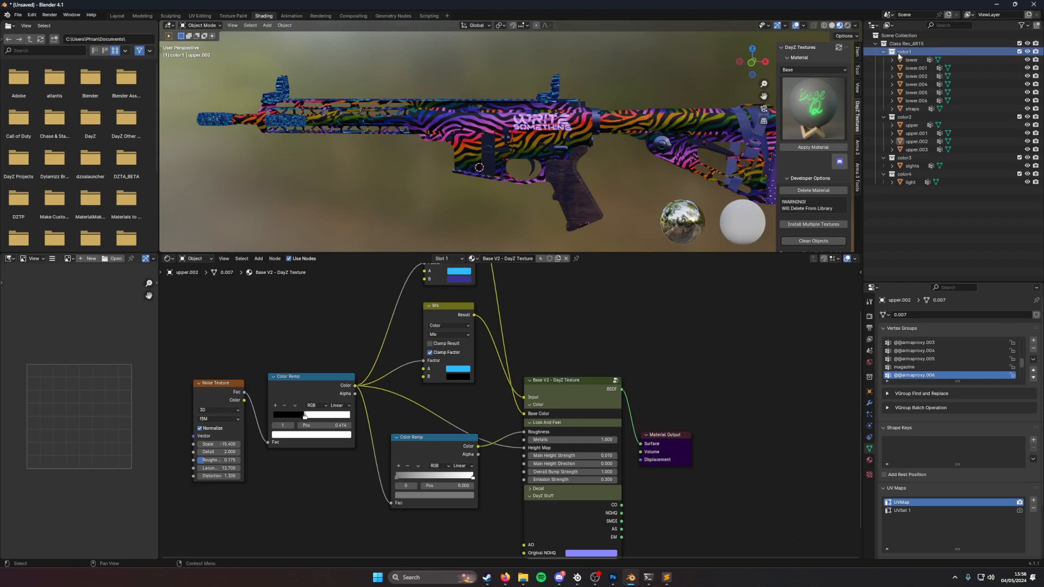
{"action": "left_click", "coordinate": [911, 59]}
{"action": "left_click", "coordinate": [914, 109], "text": "shift"}
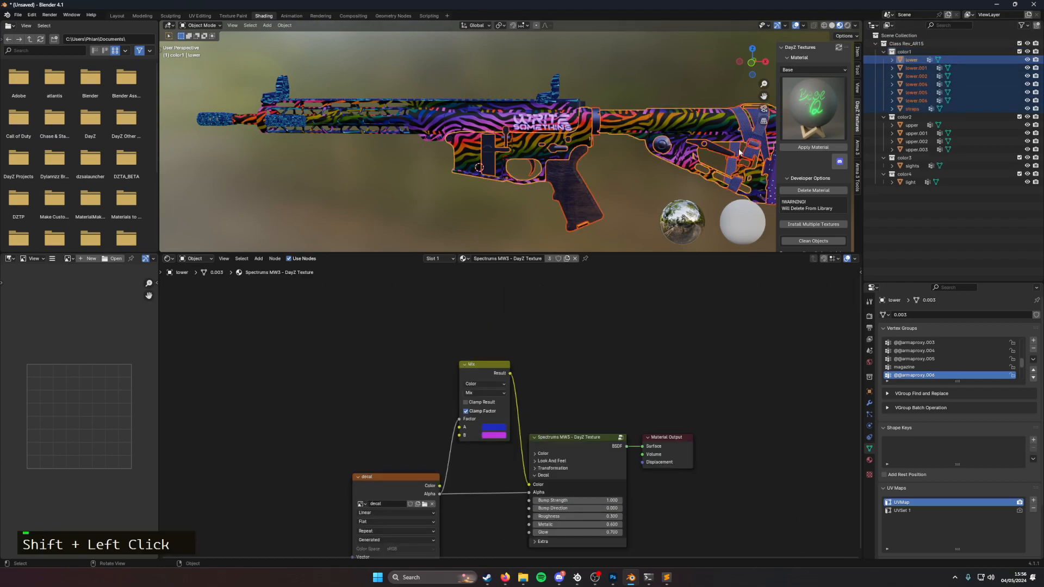
{"action": "left_click", "coordinate": [913, 59]}
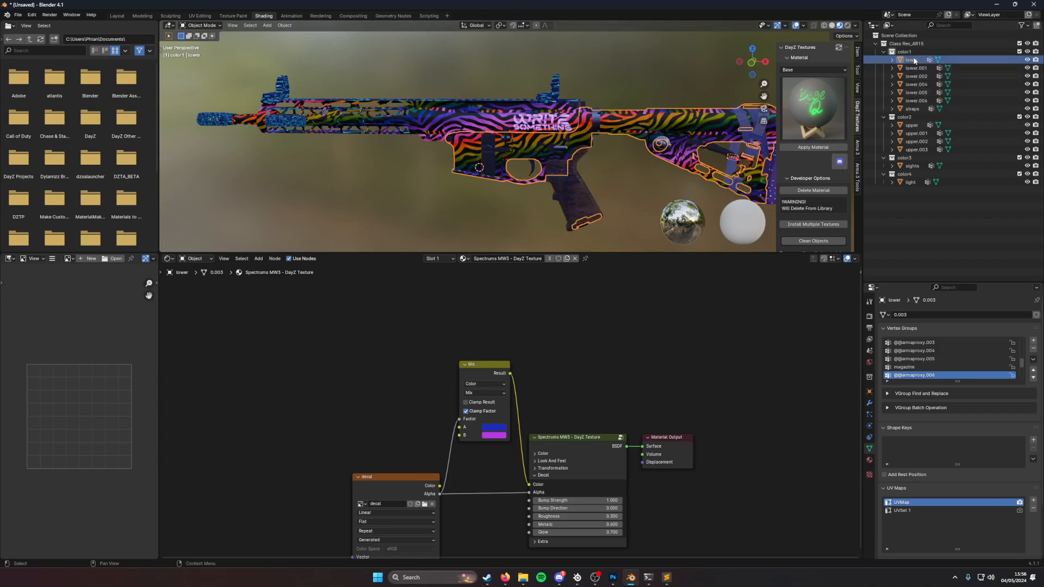
{"action": "left_click", "coordinate": [914, 108], "text": "shift"}
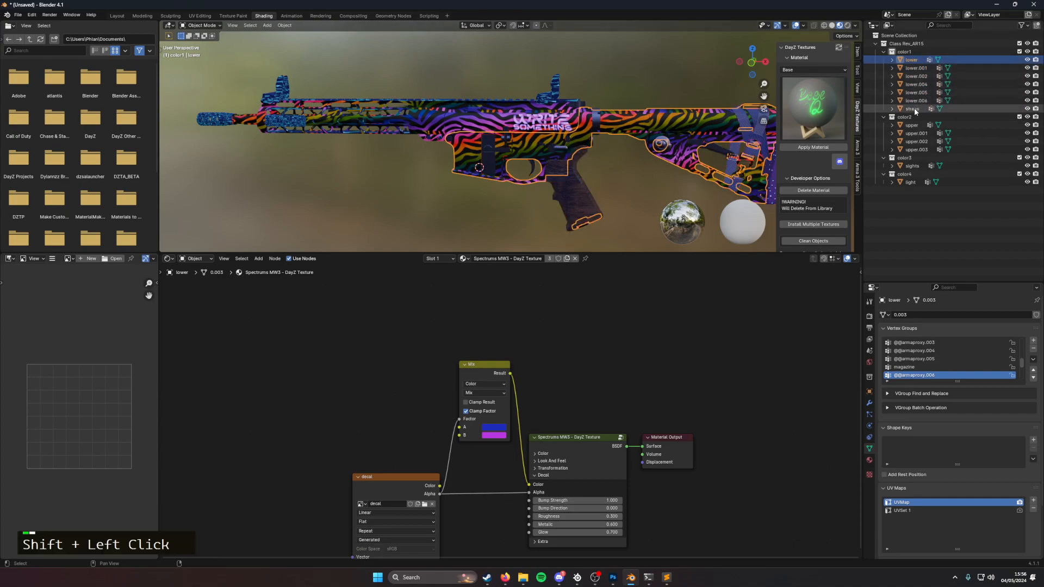
{"action": "right_click", "coordinate": [914, 59]}
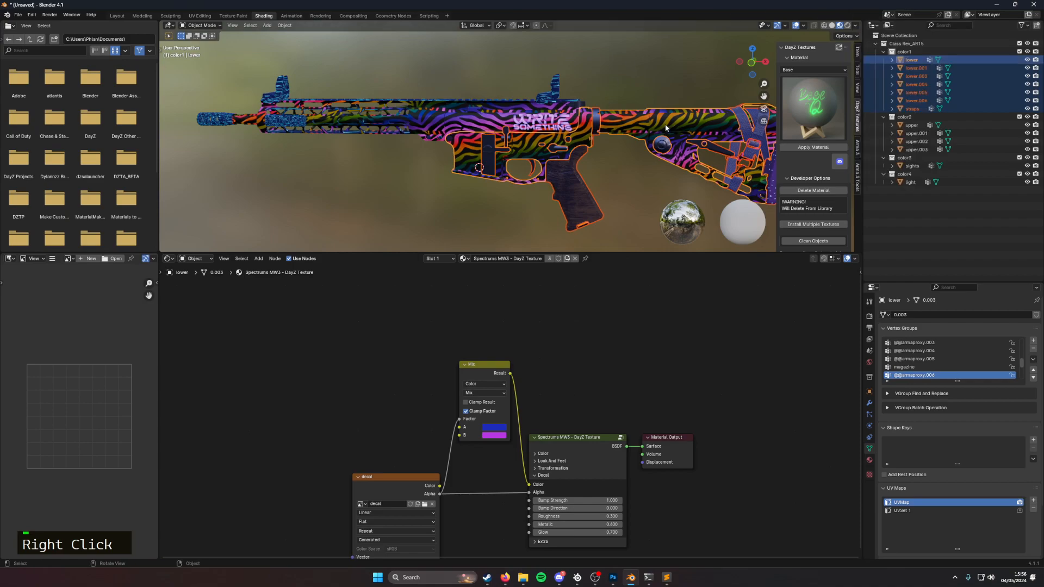
{"action": "right_click", "coordinate": [624, 120]}
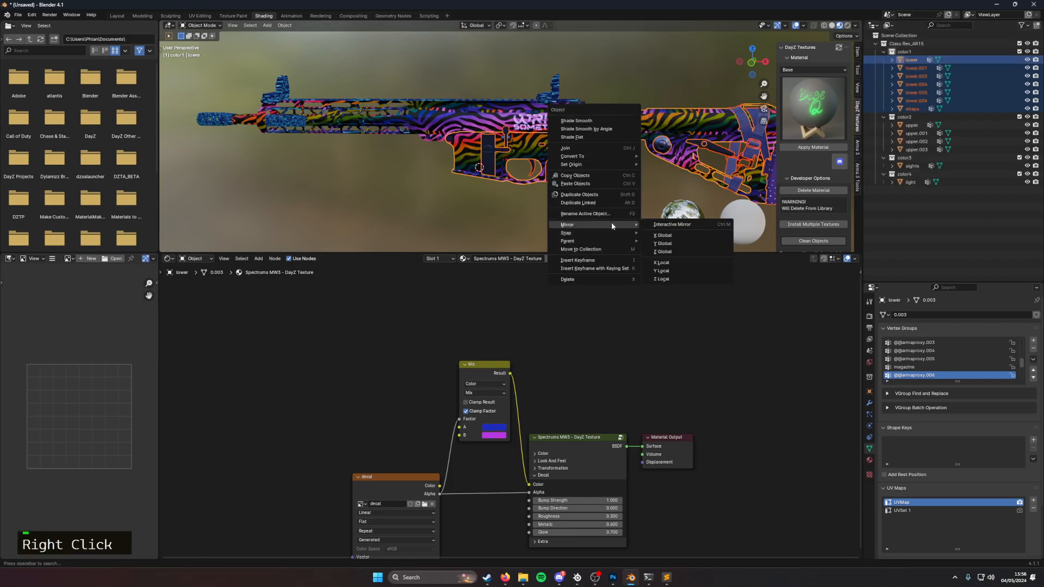
{"action": "left_click", "coordinate": [599, 147]}
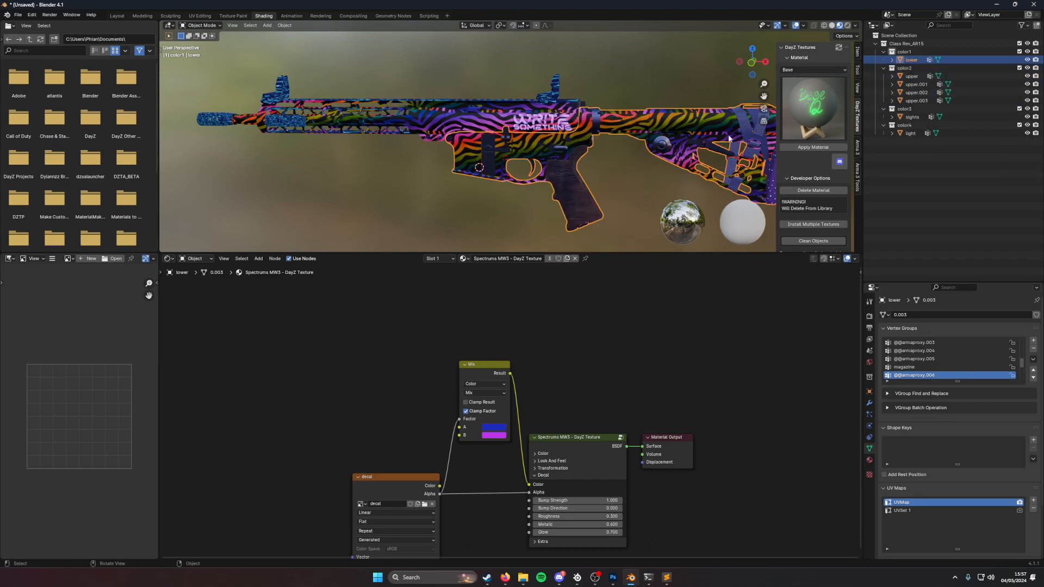
Step: Join upper.001, upper.002 and upper.003 of the color2 collection into the upper object
{"action": "left_click", "coordinate": [647, 77]}
{"action": "middle_click_drag", "start_coordinate": [646, 77], "coordinate": [622, 83]}
{"action": "double_click", "coordinate": [673, 147]}
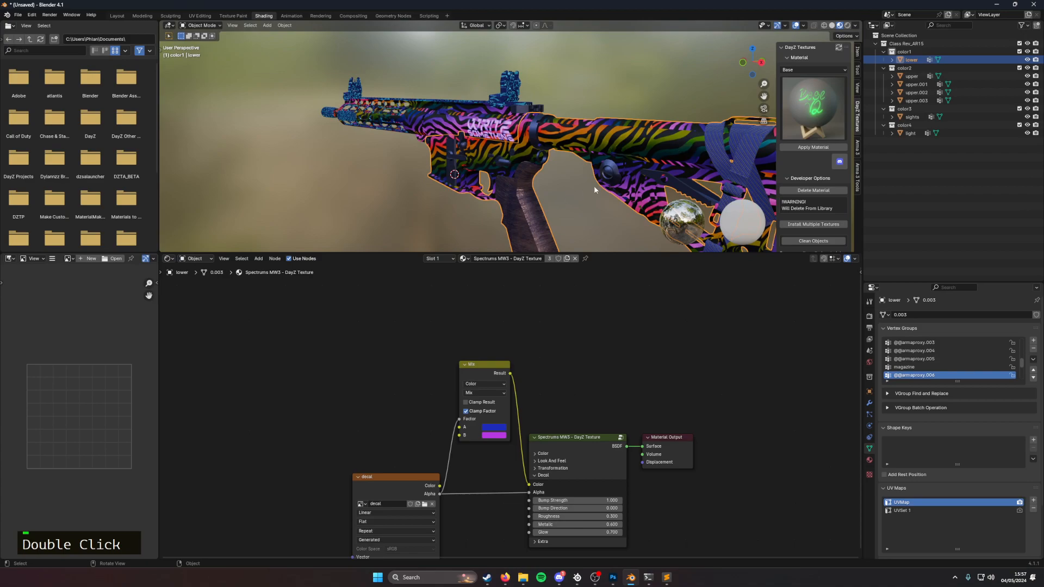
{"action": "left_click", "coordinate": [914, 77]}
{"action": "left_click", "coordinate": [919, 102], "text": "shift"}
{"action": "right_click", "coordinate": [913, 80]}
{"action": "right_click", "coordinate": [681, 134]}
{"action": "right_click", "coordinate": [513, 119]}
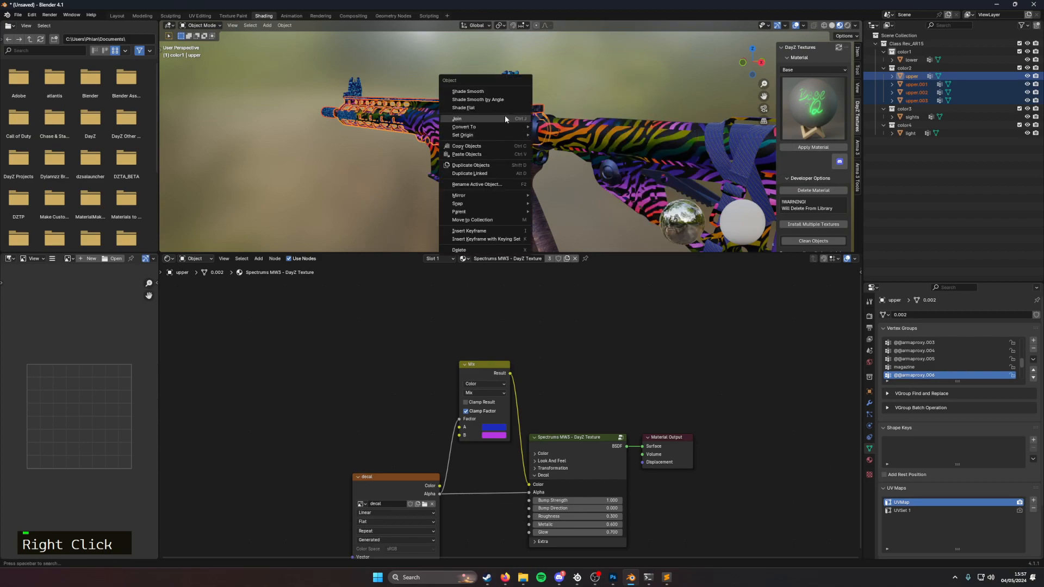
{"action": "left_click", "coordinate": [506, 118]}
Step: Check the sights and light objects in the color3 and color4 collections and view the whole rifle
{"action": "left_click", "coordinate": [913, 93]}
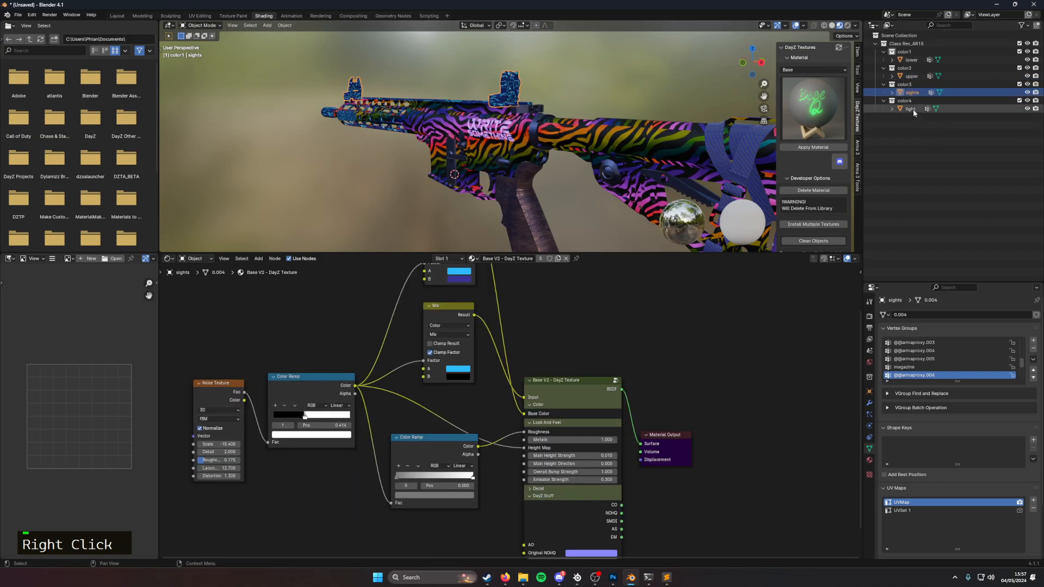
{"action": "left_click", "coordinate": [912, 110]}
{"action": "left_click", "coordinate": [916, 93]}
{"action": "scroll", "coordinate": [641, 122], "scroll_direction": "down", "scroll_amount": 2}
{"action": "middle_click_drag", "start_coordinate": [641, 122], "coordinate": [690, 119]}
{"action": "scroll", "coordinate": [690, 136], "scroll_direction": "up", "scroll_amount": 1}
Step: In the DayZ Texture Animator settings, set the Mod Folder Name to Something and fill in the author's name
{"action": "left_click", "coordinate": [869, 300]}
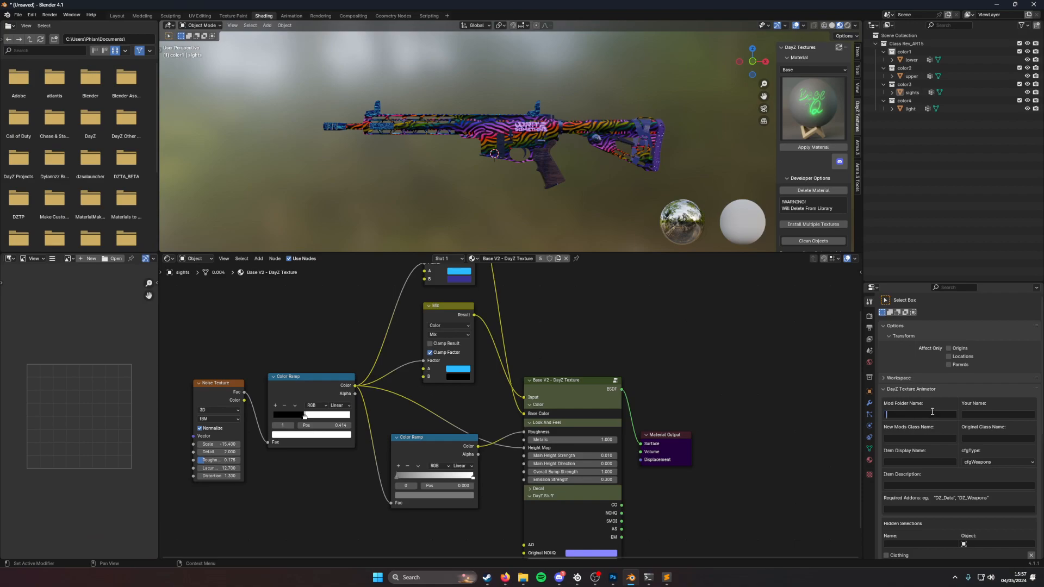
{"action": "key", "text": "shift"}
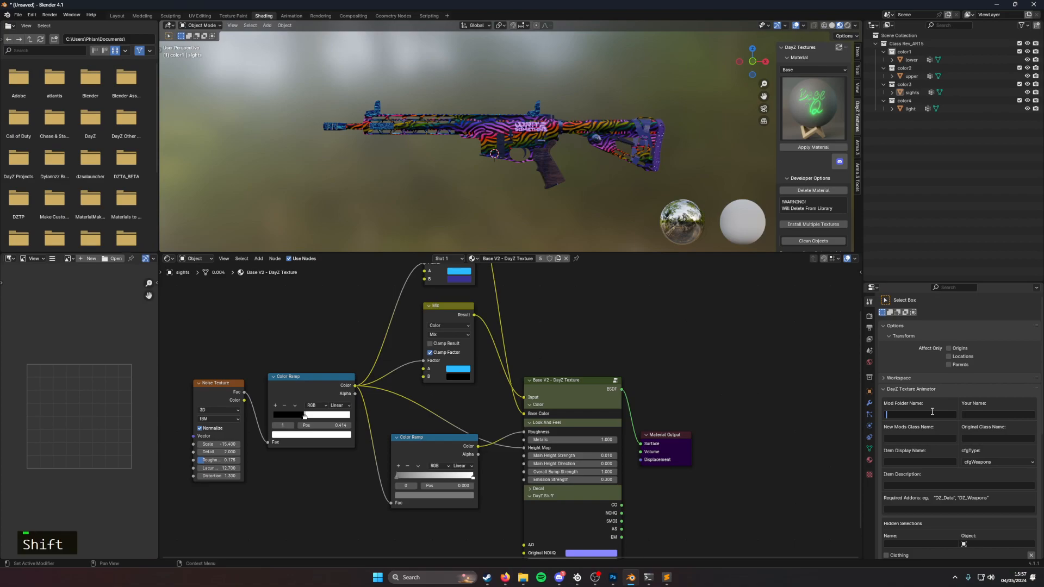
{"action": "key", "text": "shift"}
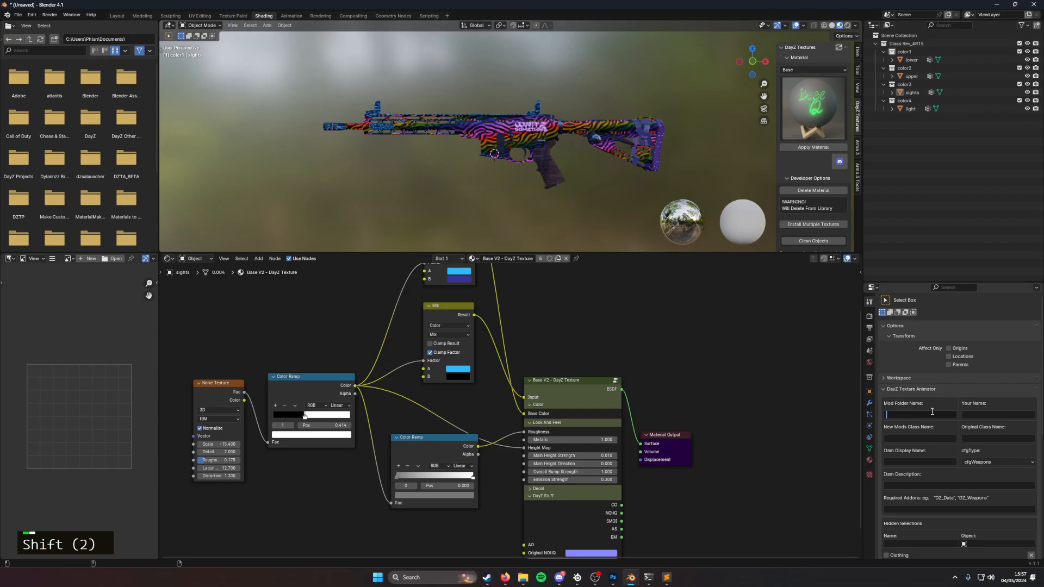
{"action": "type", "text": "Something"}
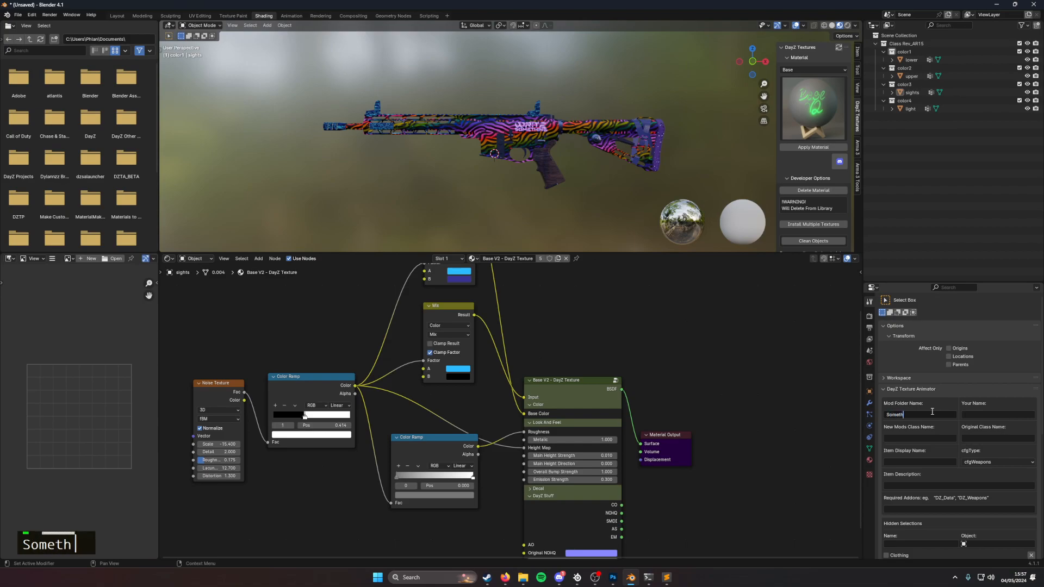
{"action": "double_click", "coordinate": [977, 415]}
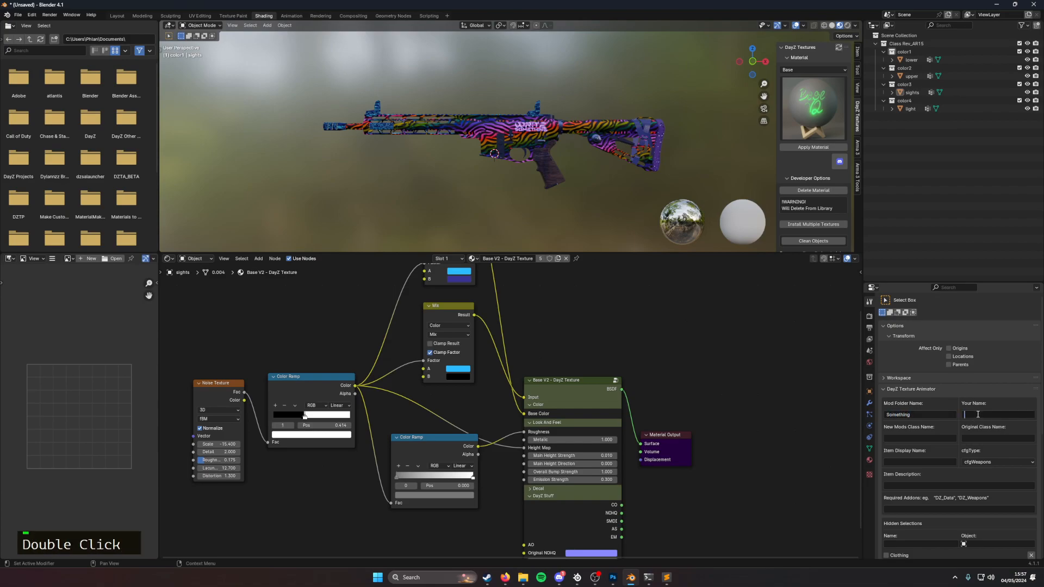
{"action": "type", "text": "Phlanka"}
Step: Set the mod's new class name to Something_AR15
{"action": "key", "text": "Tab"}
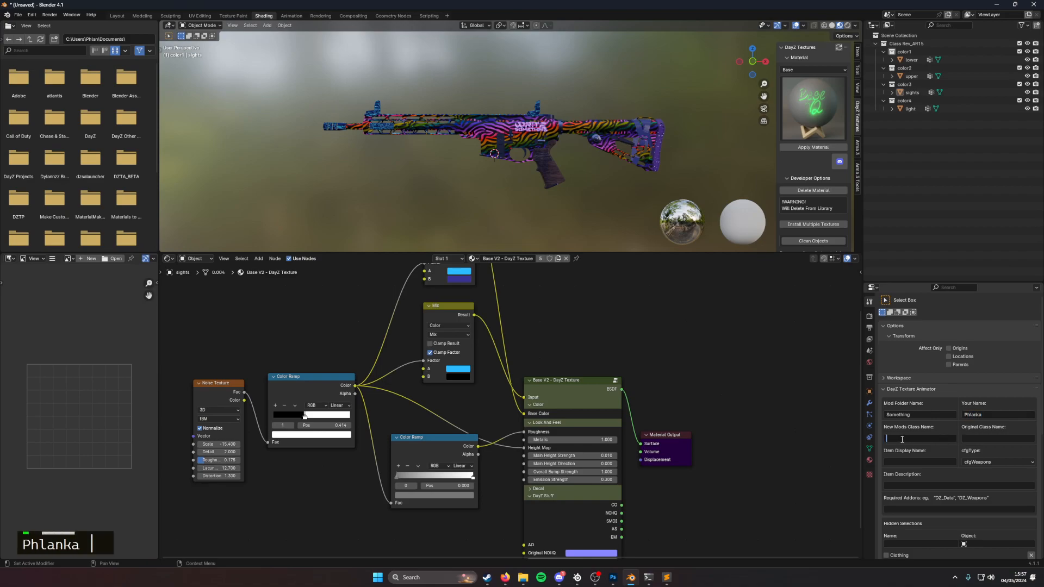
{"action": "key", "text": "shift"}
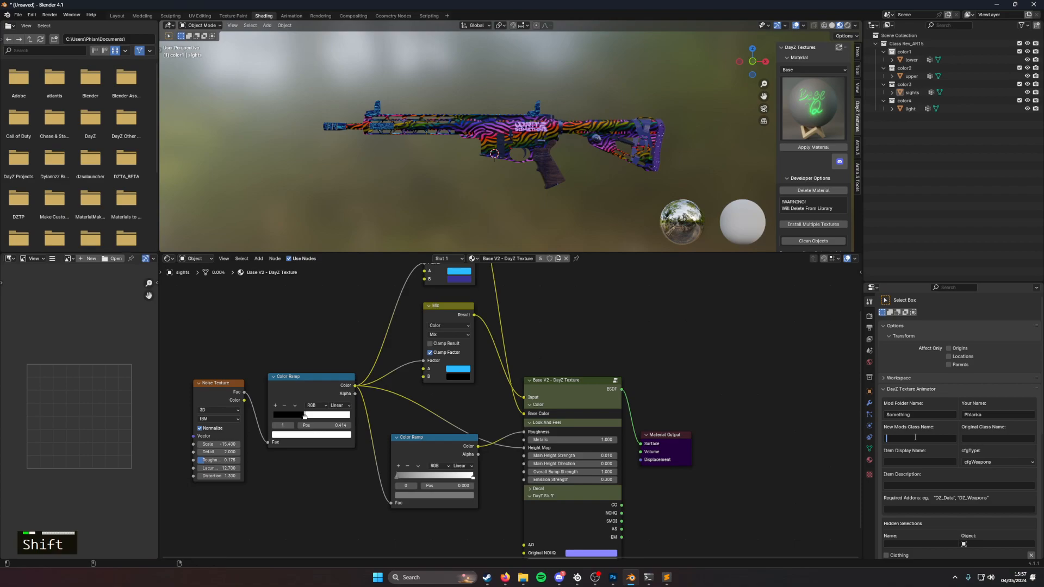
{"action": "type", "text": "a"}
{"action": "key", "text": "BackSpace"}
{"action": "type", "text": "Something_+"}
{"action": "key", "text": "BackSpace"}
{"action": "type", "text": "AR15"}
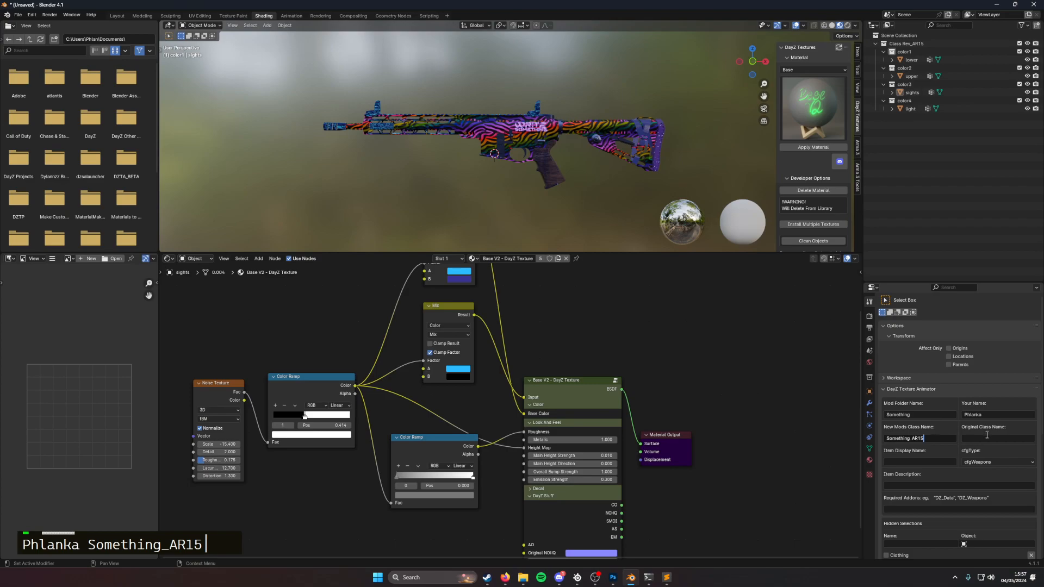
Step: Set the Original Class Name to Rev_AR15, copied from the name of the rifle's parent collection
{"action": "double_click", "coordinate": [942, 44]}
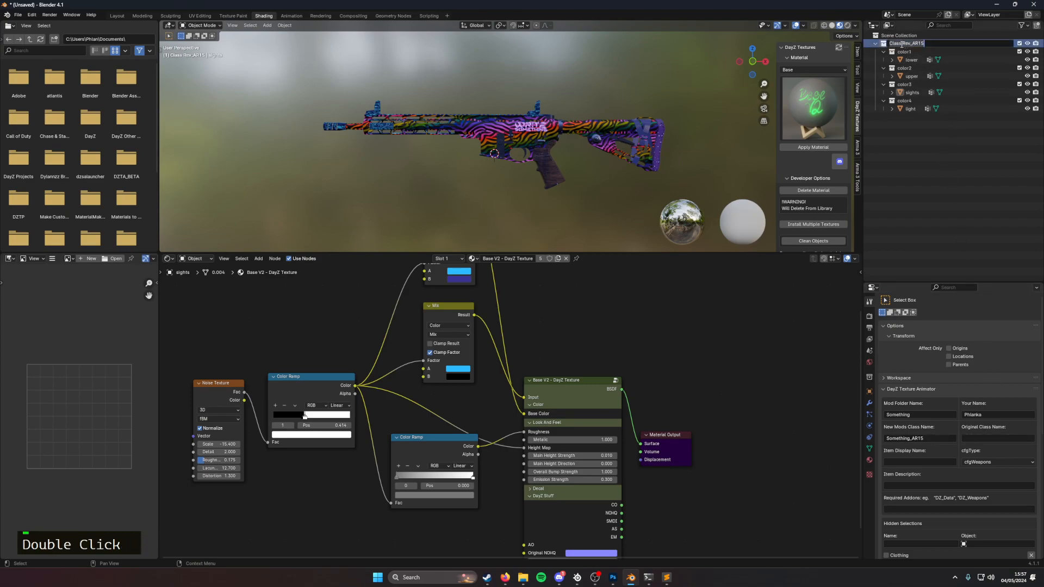
{"action": "key", "text": "ctrl+c"}
{"action": "left_click", "coordinate": [1000, 436]}
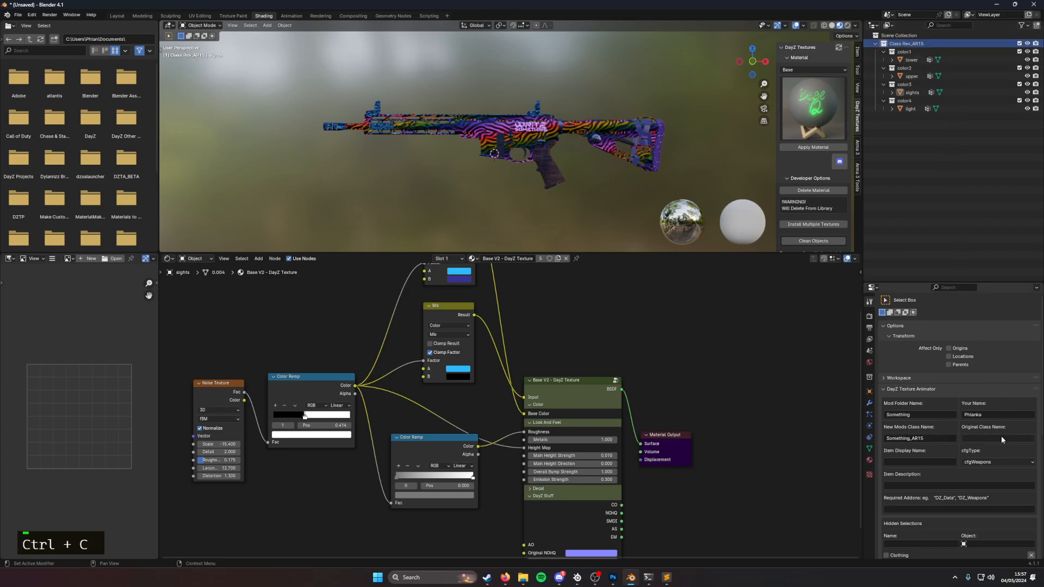
{"action": "key", "text": "ctrl+v"}
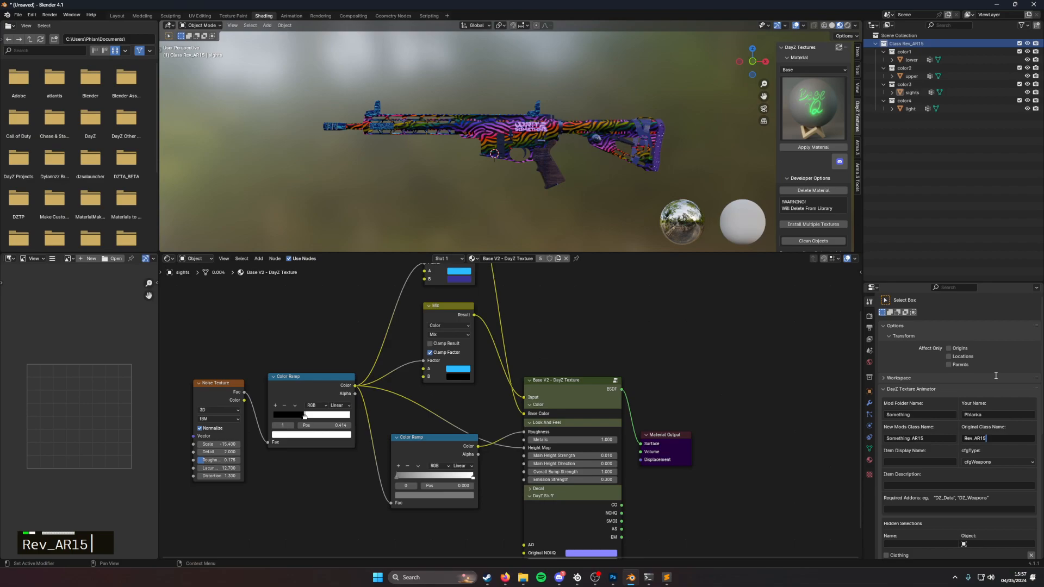
Step: Set the Item Display Name to AR15 Something
{"action": "left_click", "coordinate": [904, 462]}
{"action": "key", "text": "shift"}
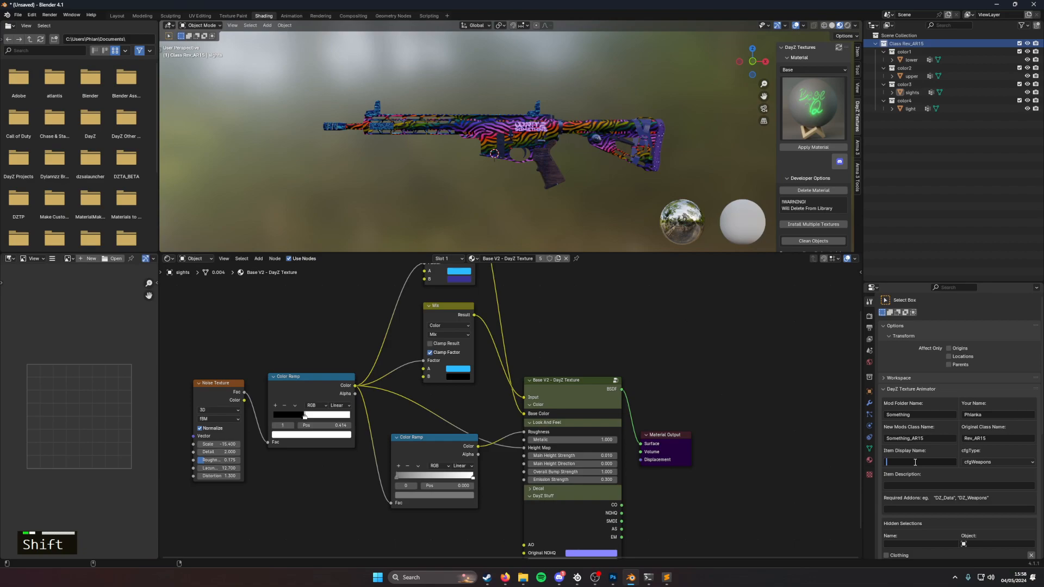
{"action": "type", "text": "AR"}
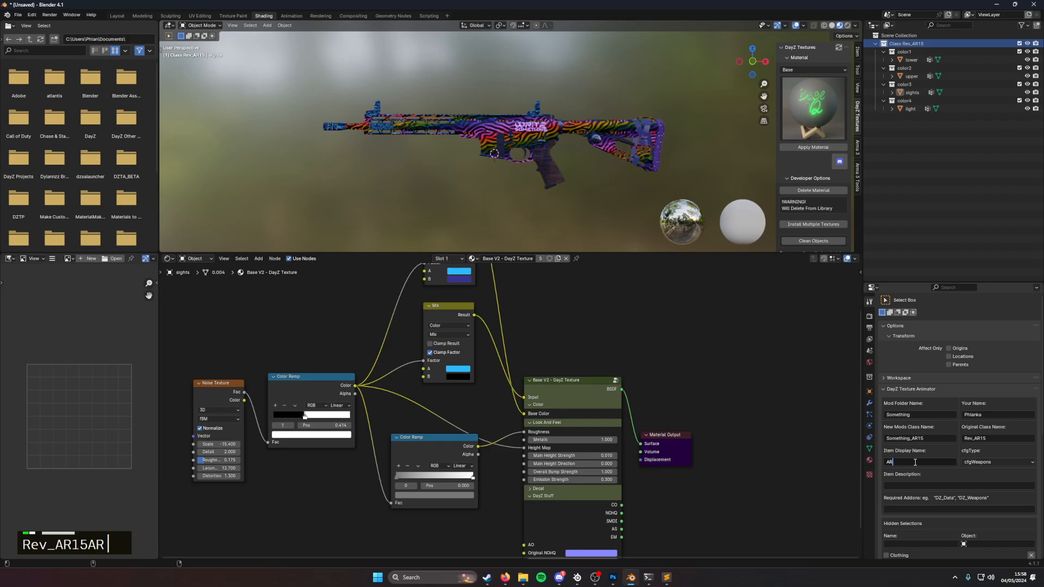
{"action": "type", "text": "15 "}
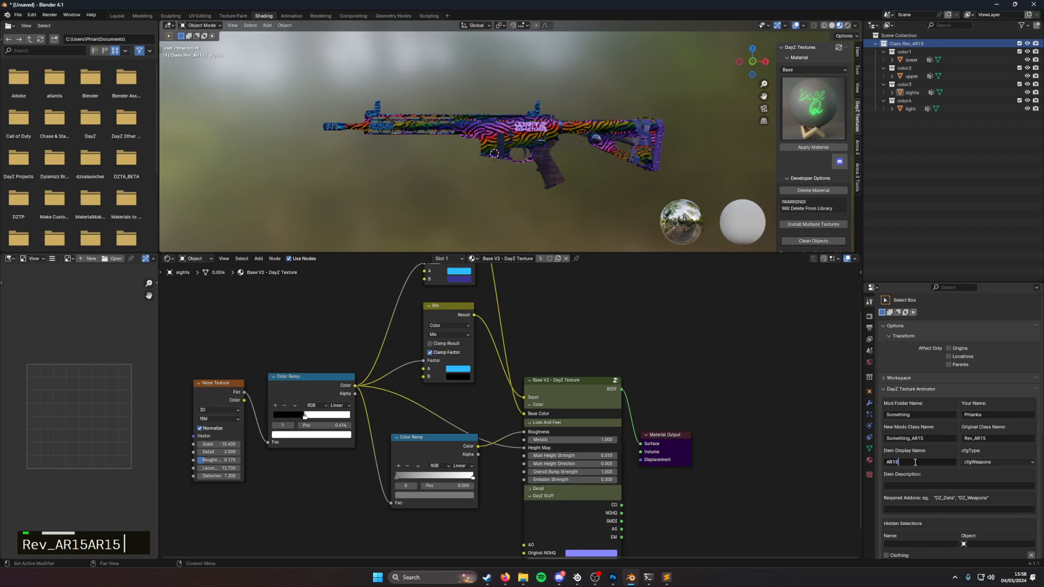
{"action": "type", "text": "Something"}
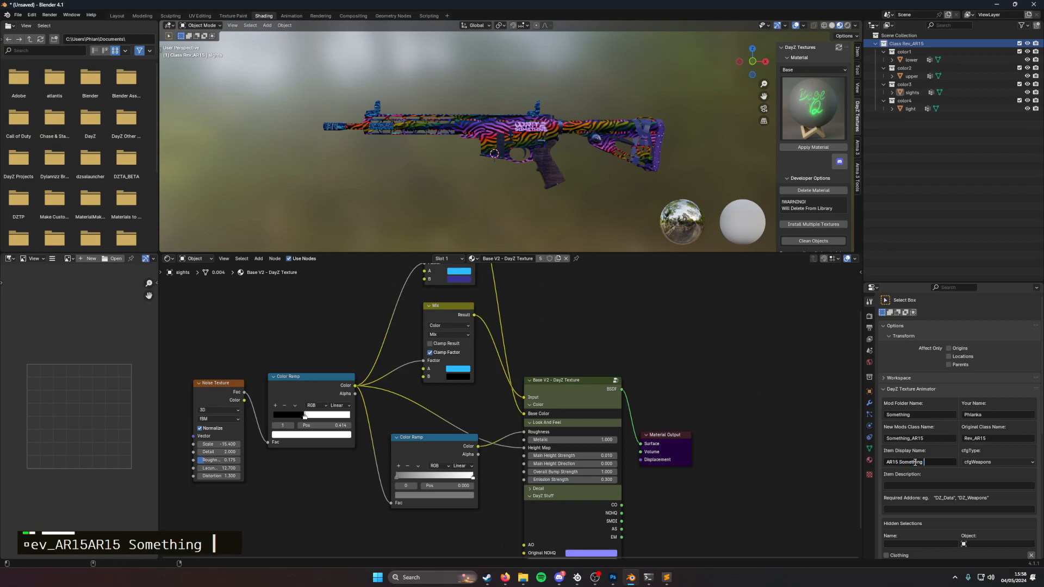
{"action": "key", "text": "BackSpace"}
{"action": "key", "text": "Return"}
Step: Enter "Just a gun" as the Item Description
{"action": "left_click", "coordinate": [935, 484]}
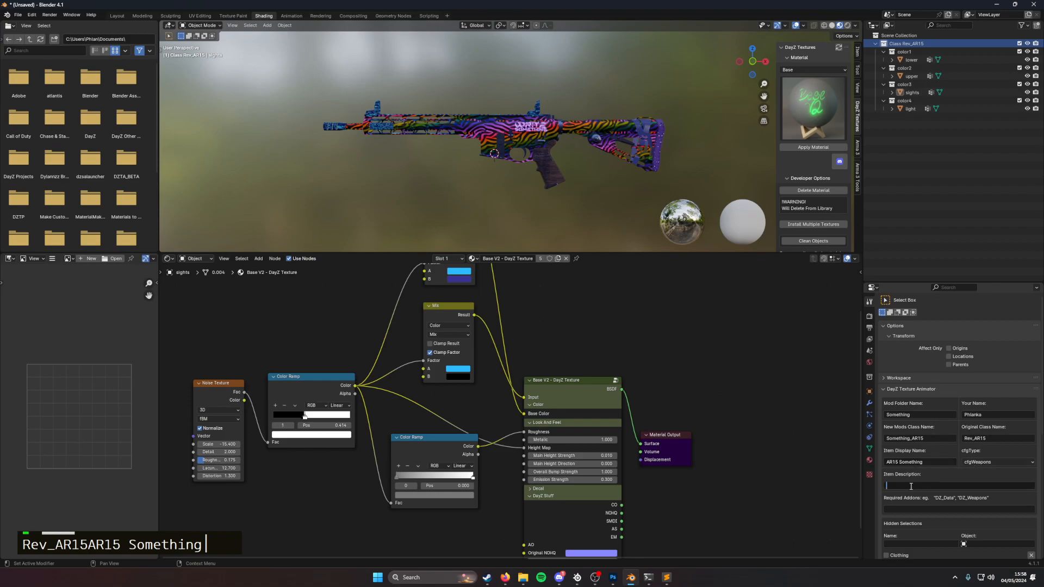
{"action": "key", "text": "shift"}
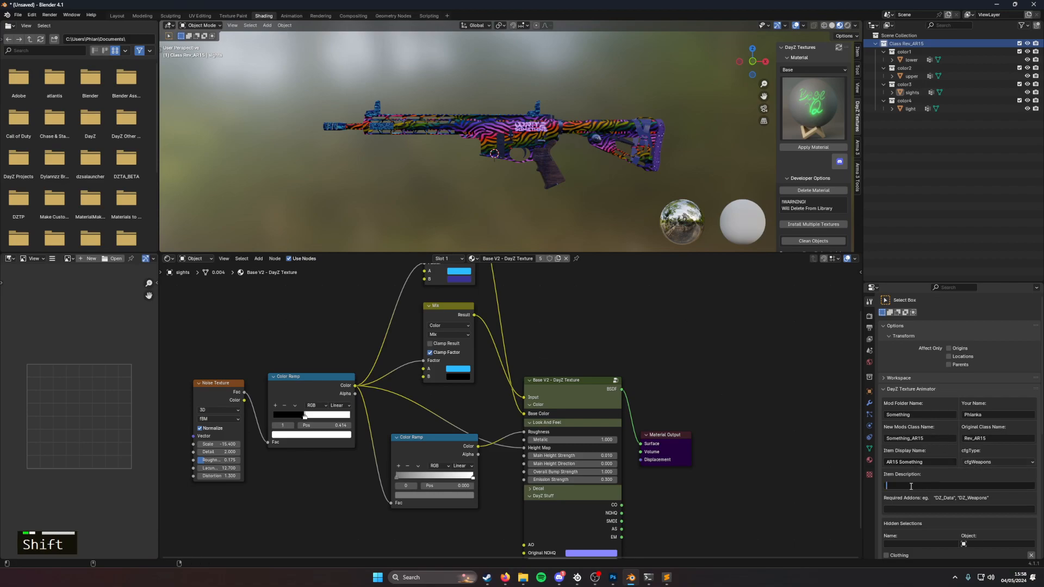
{"action": "type", "text": "Just a gun"}
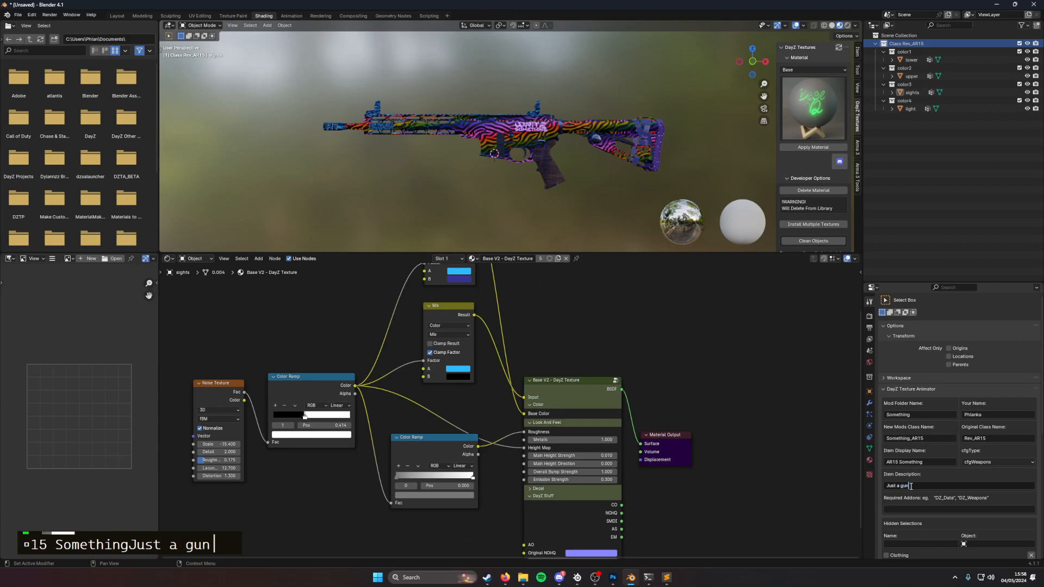
Step: Start the Required Addons list with "DZ_Data" in quotes, followed by a comma
{"action": "double_click", "coordinate": [920, 509]}
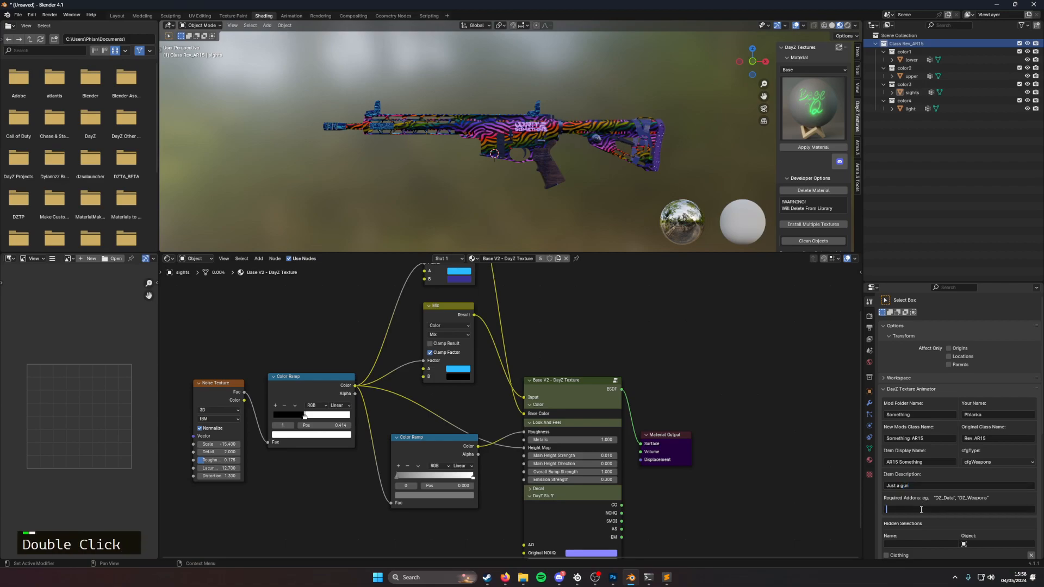
{"action": "type", "text": "\"DZ_"}
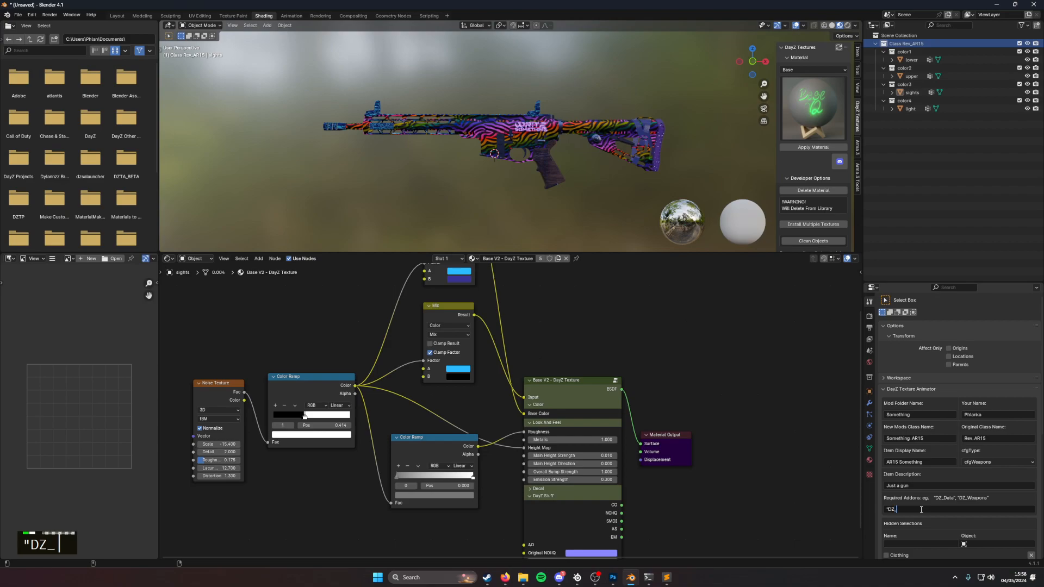
{"action": "type", "text": "Data\""}
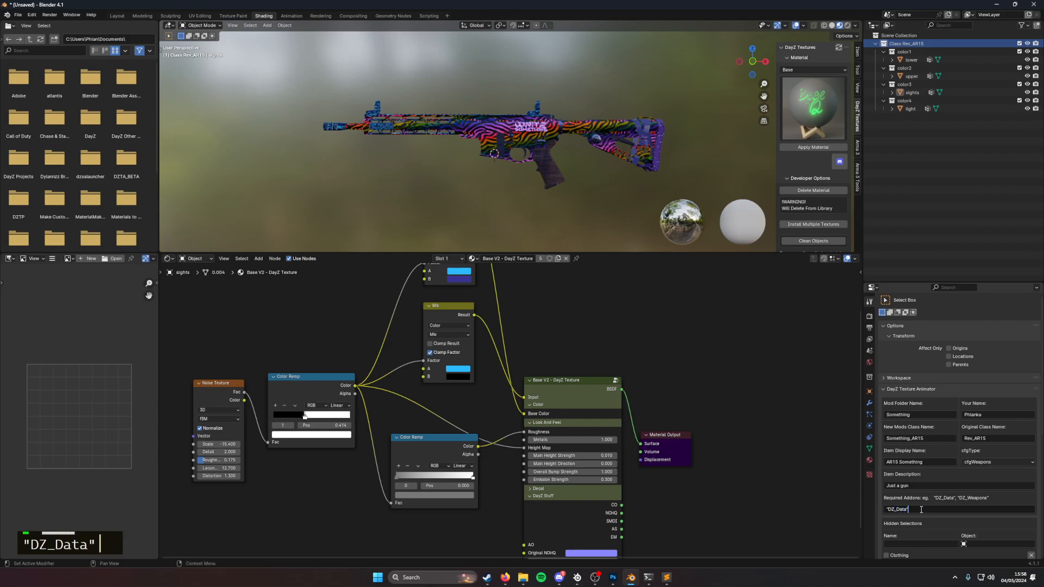
{"action": "type", "text": ","}
Step: Switch to File Explorer, open config.cpp in the inner RevGuns folder, and copy the class name RevGuns from its CfgPatches section
{"action": "key", "text": "alt+Tab"}
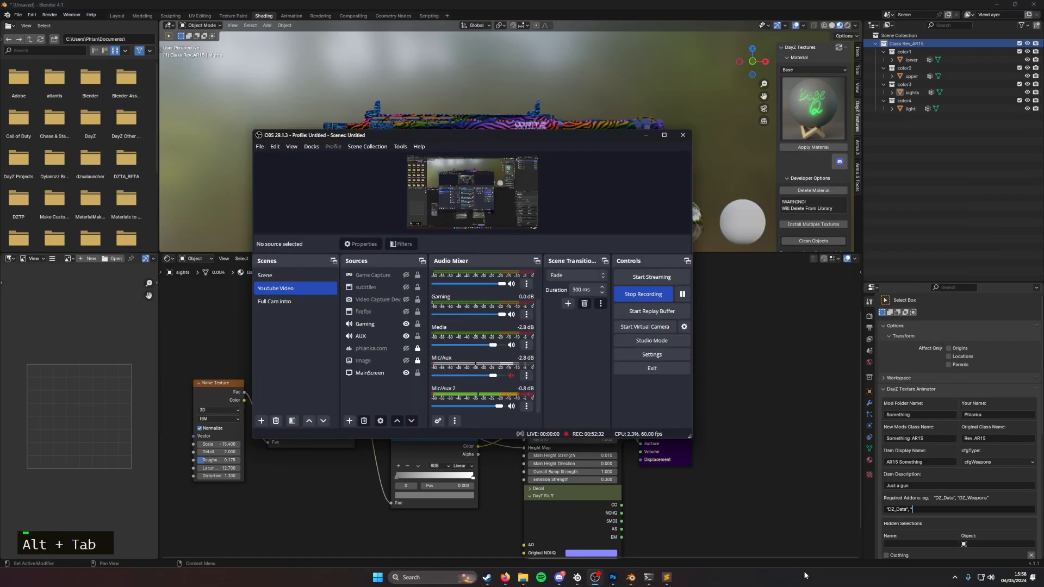
{"action": "left_click", "coordinate": [528, 579]}
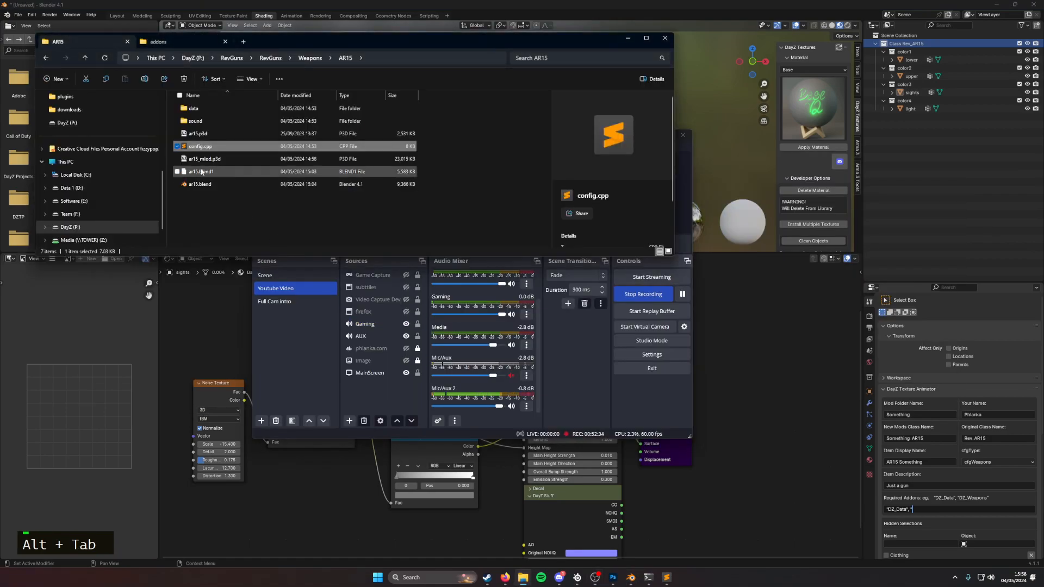
{"action": "left_click", "coordinate": [230, 60]}
{"action": "double_click", "coordinate": [202, 109]}
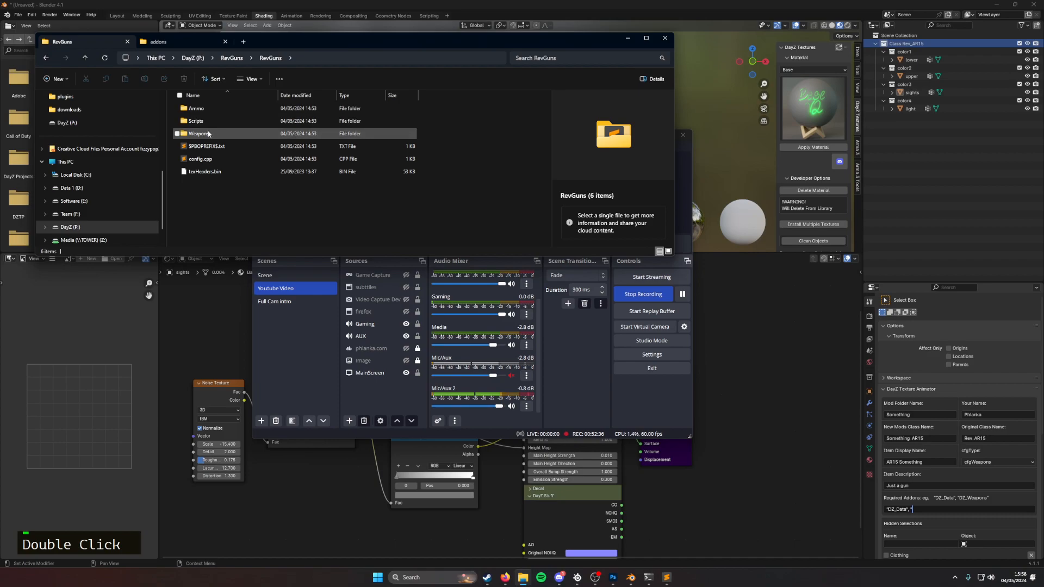
{"action": "double_click", "coordinate": [207, 158]}
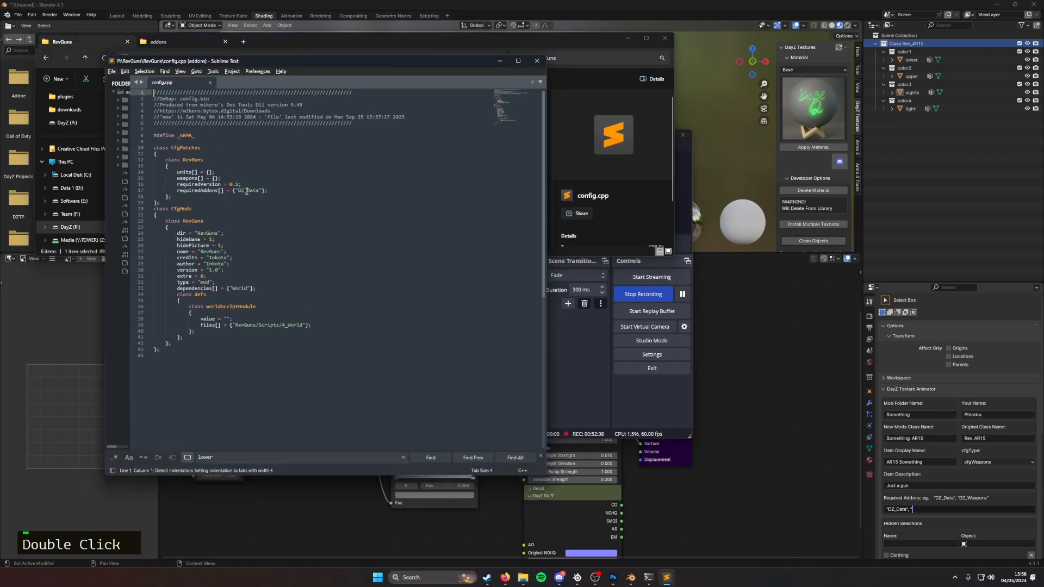
{"action": "double_click", "coordinate": [202, 159]}
{"action": "key", "text": "ctrl+c"}
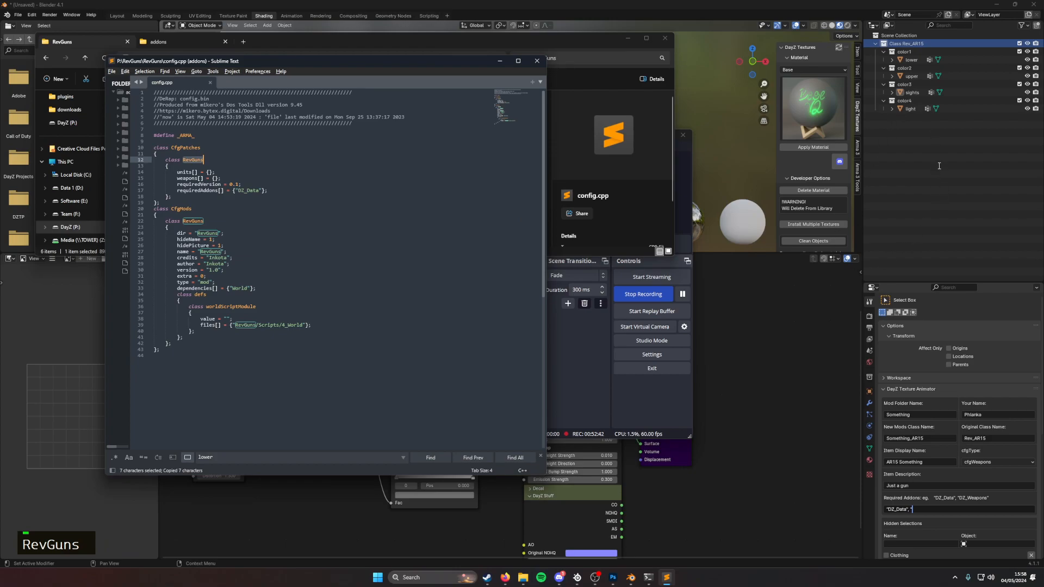
Step: Back in Blender, add "RevGuns" in quotes as the second entry of the Required Addons list
{"action": "left_click", "coordinate": [927, 507]}
{"action": "type", "text": "\""}
{"action": "key", "text": "ctrl+v"}
{"action": "type", "text": "\""}
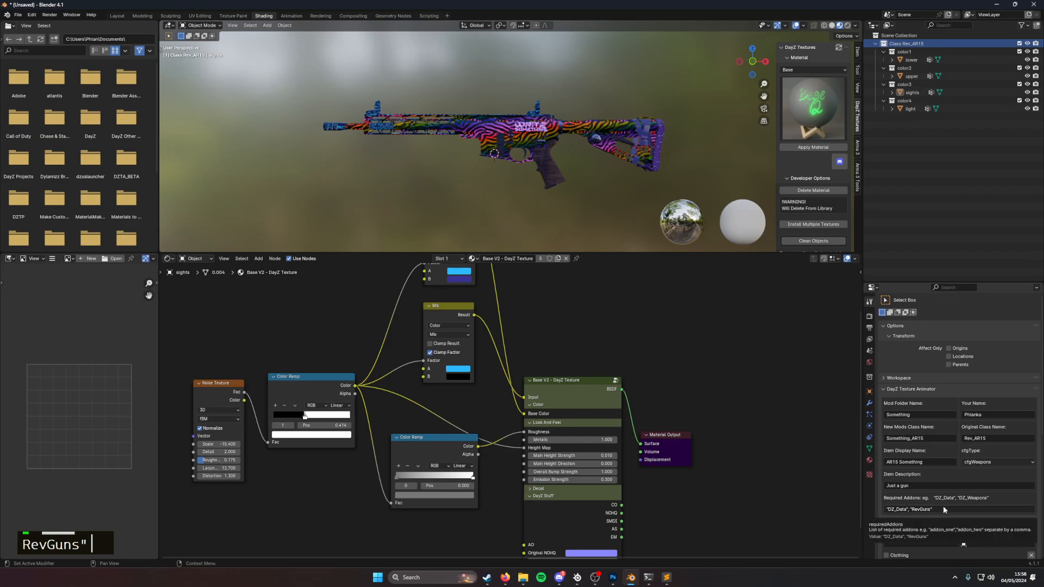
{"action": "double_click", "coordinate": [923, 510]}
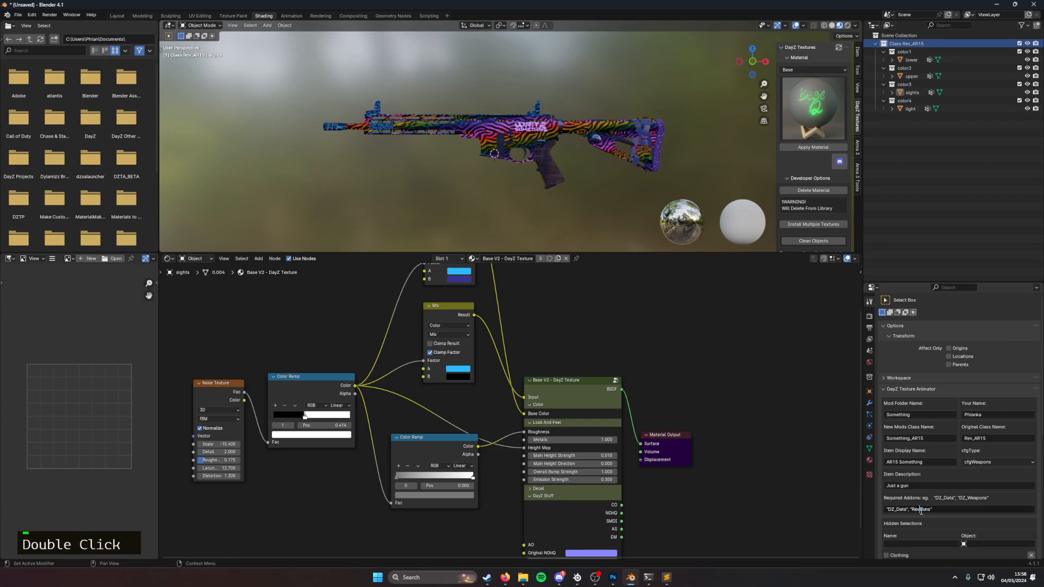
Step: Replace the existing empty hidden selection with four new hidden selection entries
{"action": "scroll", "coordinate": [947, 502], "scroll_direction": "down", "scroll_amount": 2}
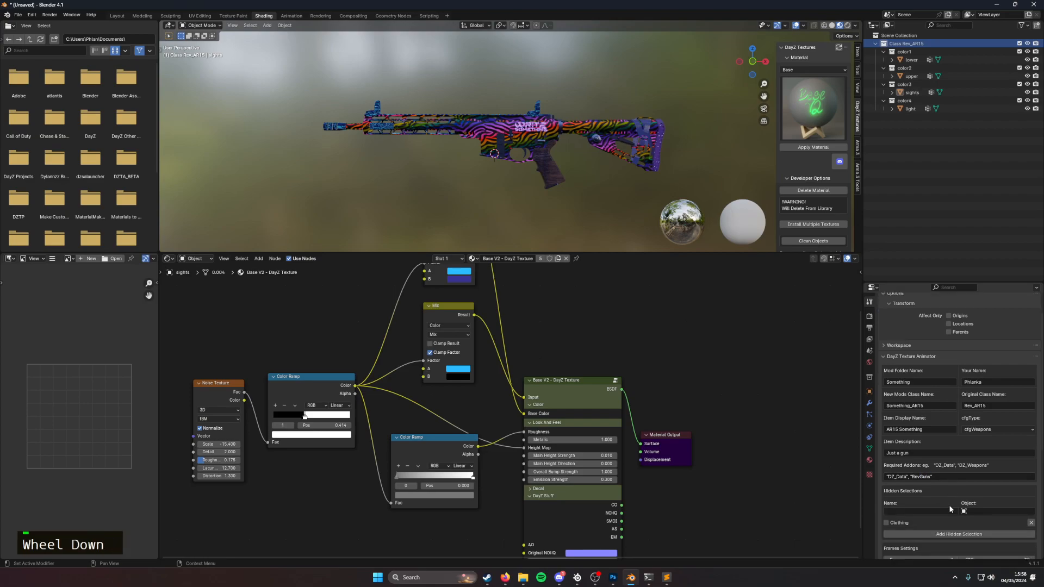
{"action": "scroll", "coordinate": [933, 477], "scroll_direction": "down", "scroll_amount": 4}
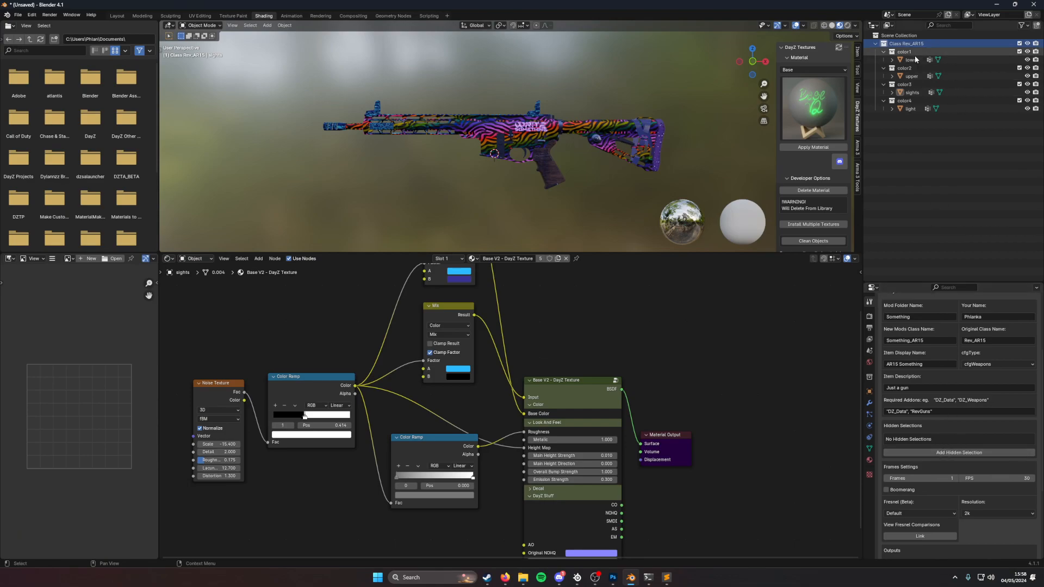
{"action": "left_click", "coordinate": [957, 452]}
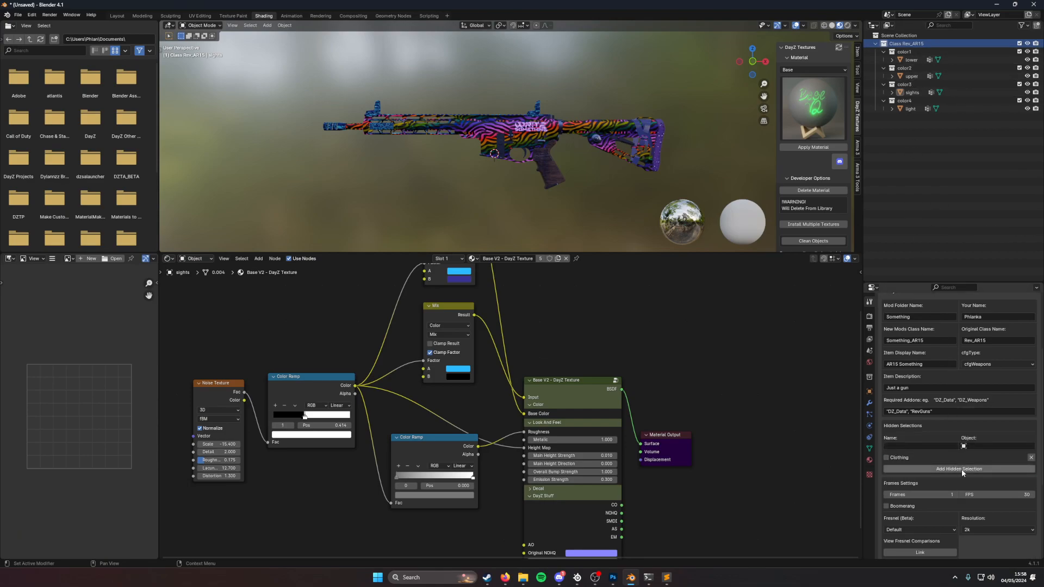
{"action": "left_click", "coordinate": [961, 468]}
{"action": "left_click", "coordinate": [960, 501]}
{"action": "left_click", "coordinate": [959, 532]}
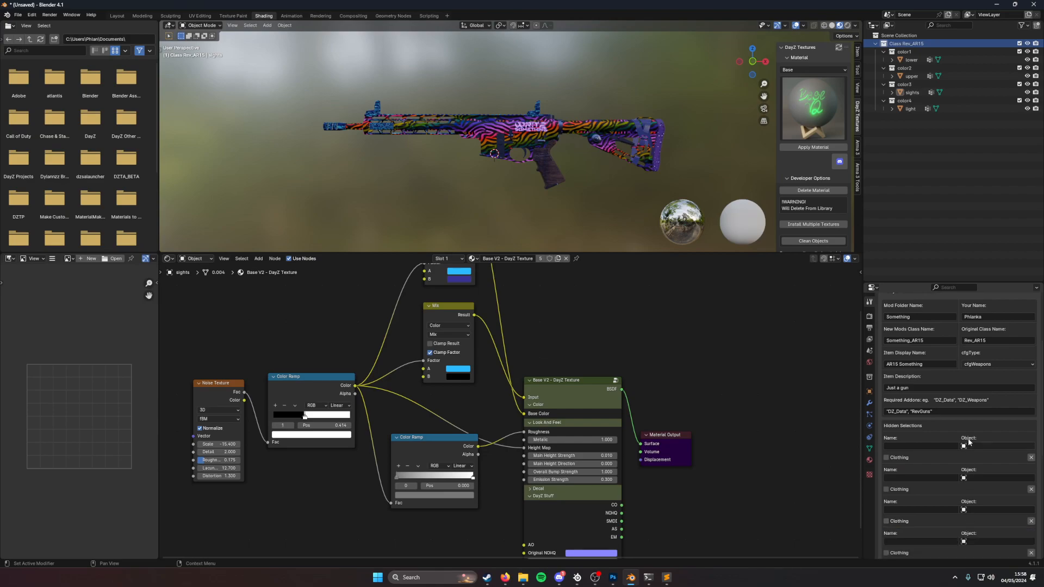
Step: Name the first hidden selection color1 and assign the lower object to it
{"action": "scroll", "coordinate": [968, 440], "scroll_direction": "down", "scroll_amount": 2}
{"action": "left_click", "coordinate": [913, 60]}
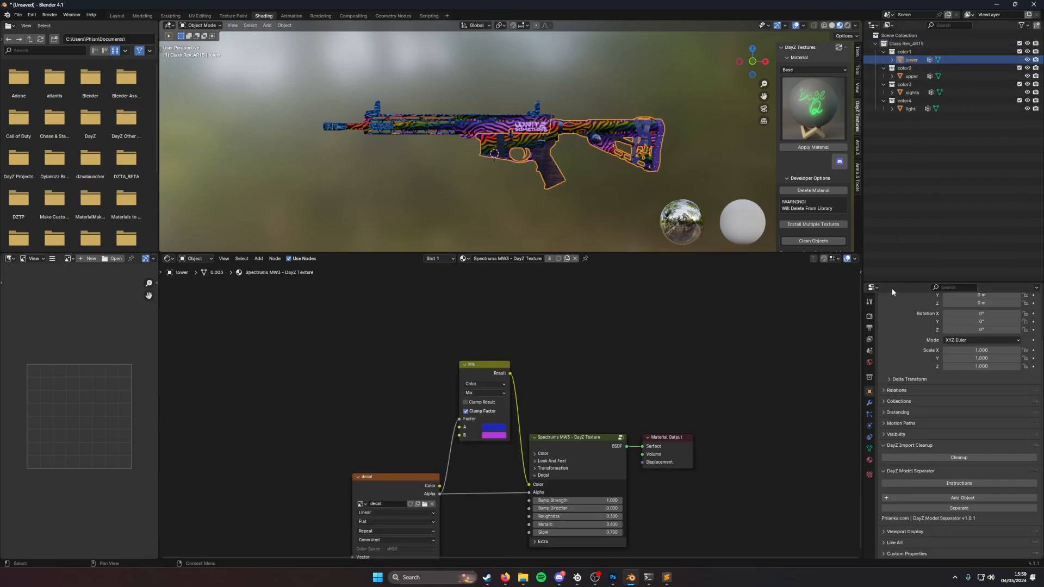
{"action": "left_click", "coordinate": [868, 301]}
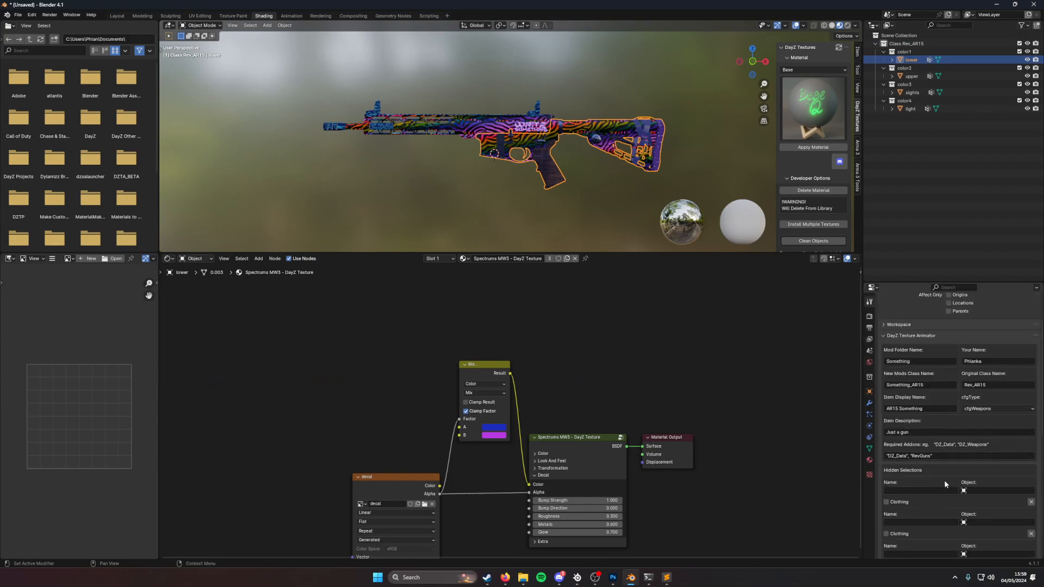
{"action": "scroll", "coordinate": [946, 488], "scroll_direction": "down", "scroll_amount": 1}
{"action": "left_click", "coordinate": [929, 474]}
{"action": "type", "text": "color1"}
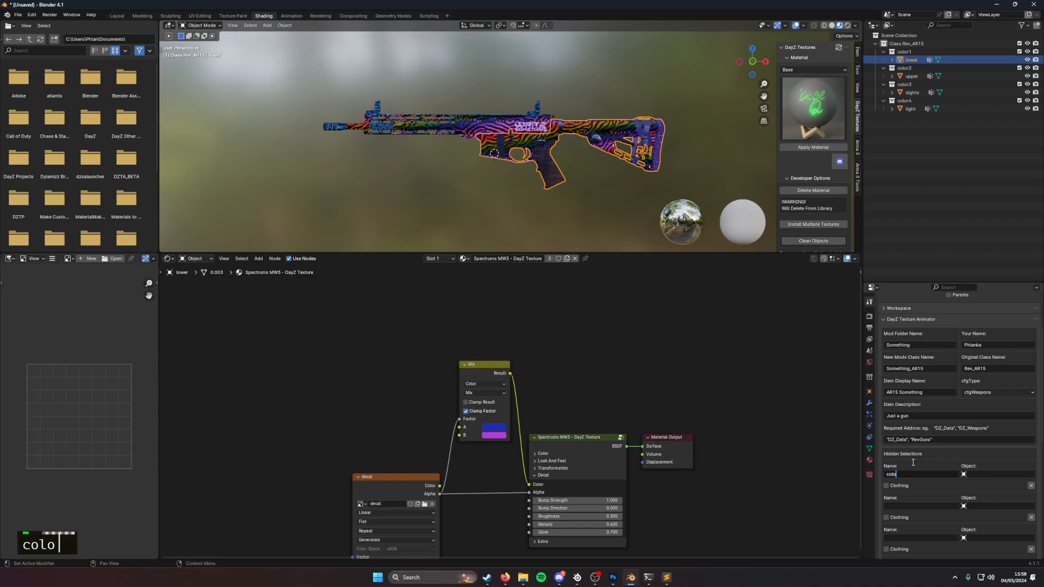
{"action": "key", "text": "Tab"}
{"action": "key", "text": "Tab"}
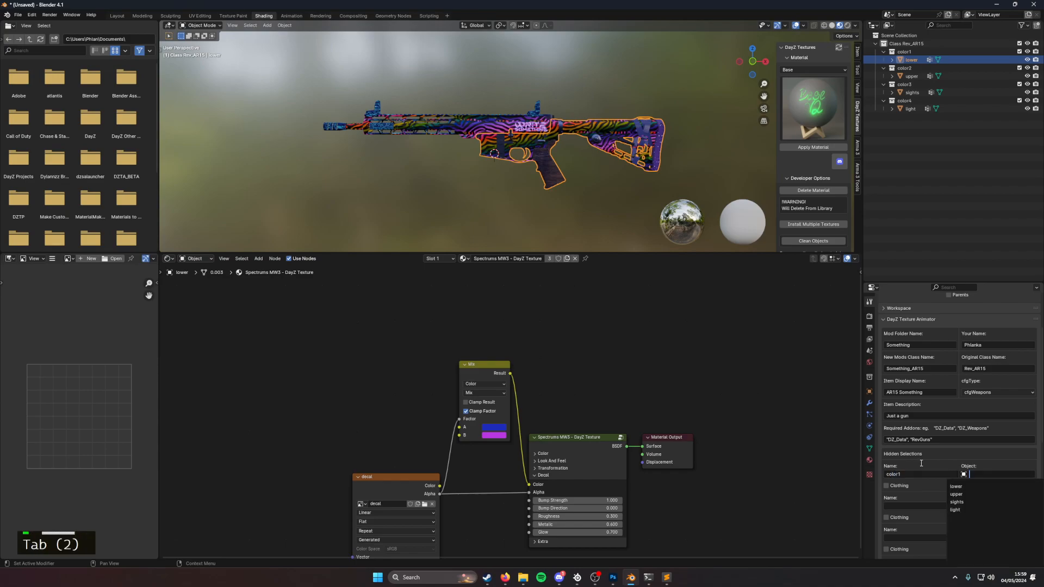
{"action": "left_click", "coordinate": [962, 487]}
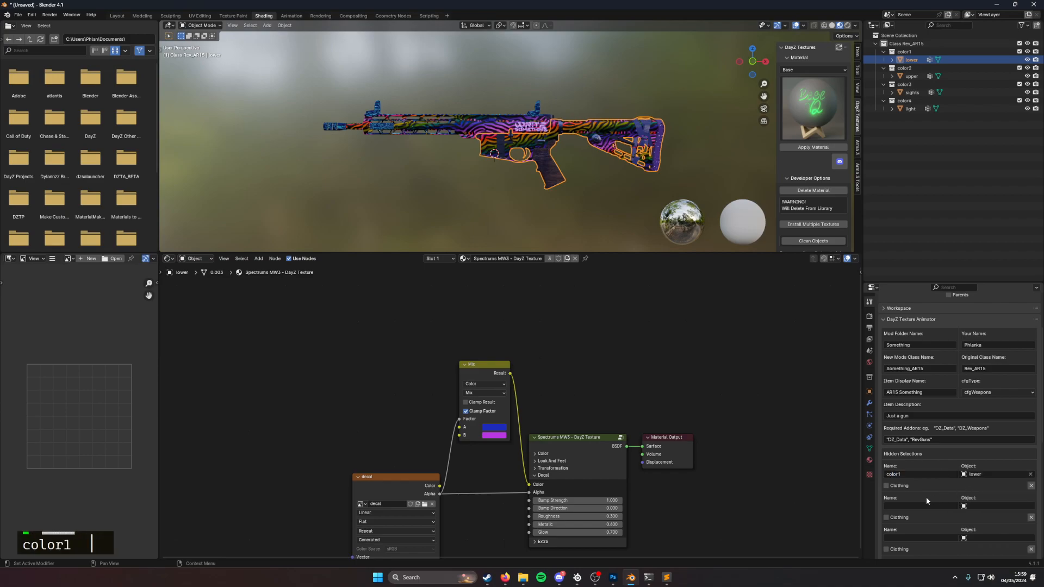
Step: Name the second hidden selection color2 and assign the upper object to it
{"action": "type", "text": "color2"}
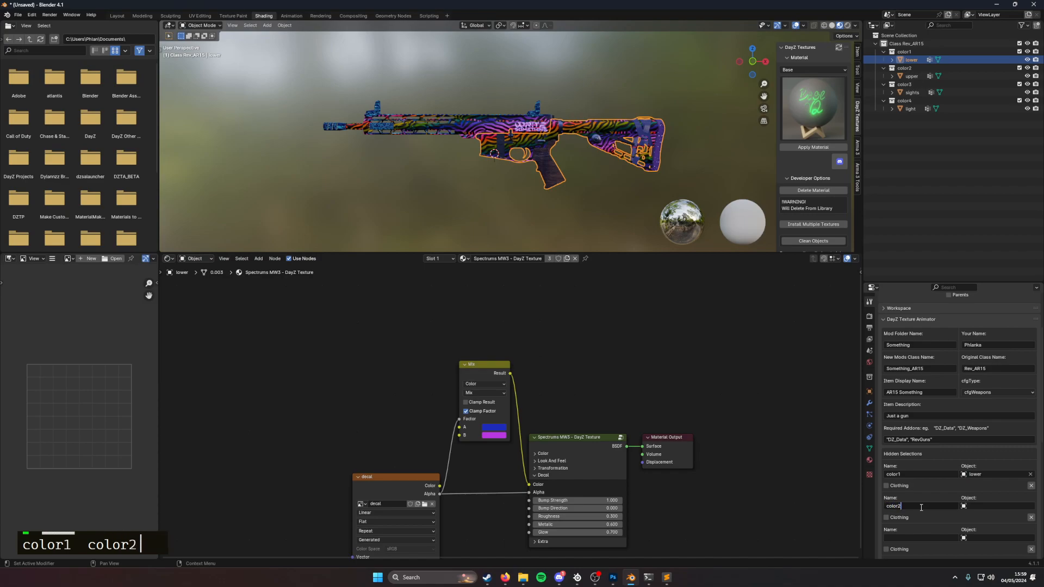
{"action": "double_click", "coordinate": [982, 503]}
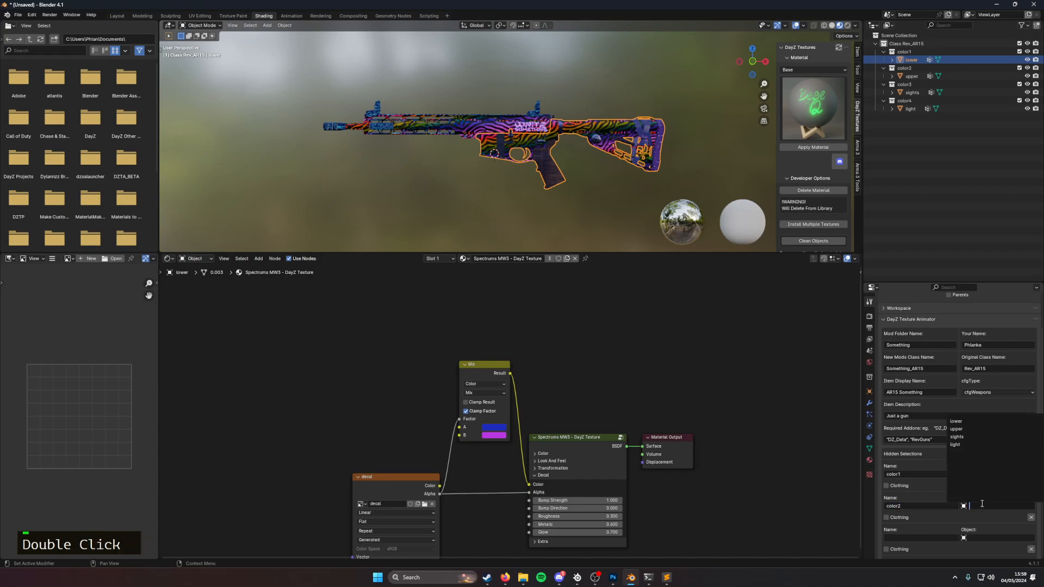
{"action": "left_click", "coordinate": [970, 427]}
Step: Name the third hidden selection color3 and assign the sights object to it
{"action": "type", "text": "coor3"}
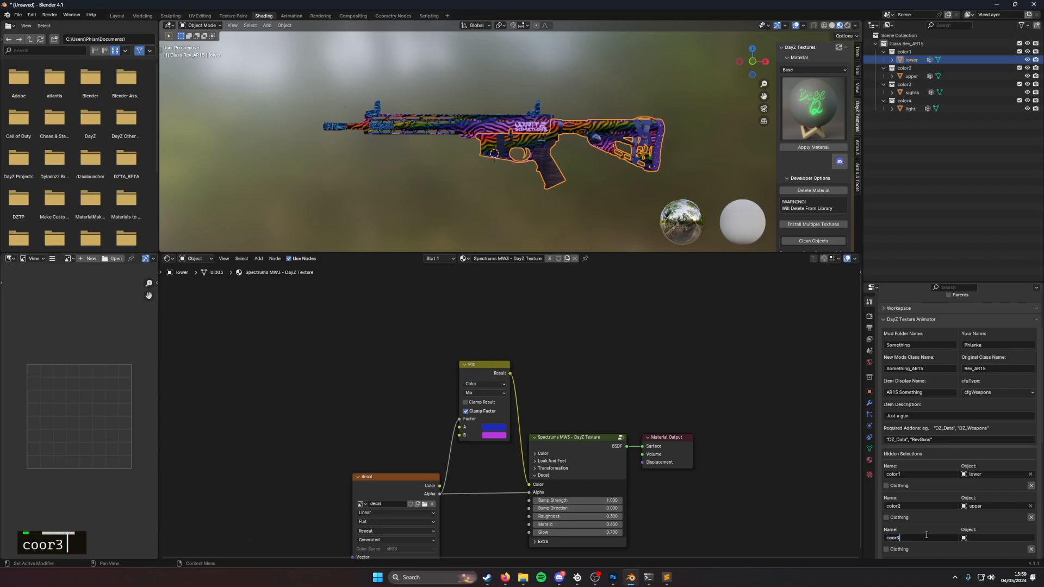
{"action": "key", "text": "BackSpace"}
{"action": "key", "text": "BackSpace"}
{"action": "key", "text": "BackSpace"}
{"action": "type", "text": "lor3"}
{"action": "double_click", "coordinate": [986, 538]}
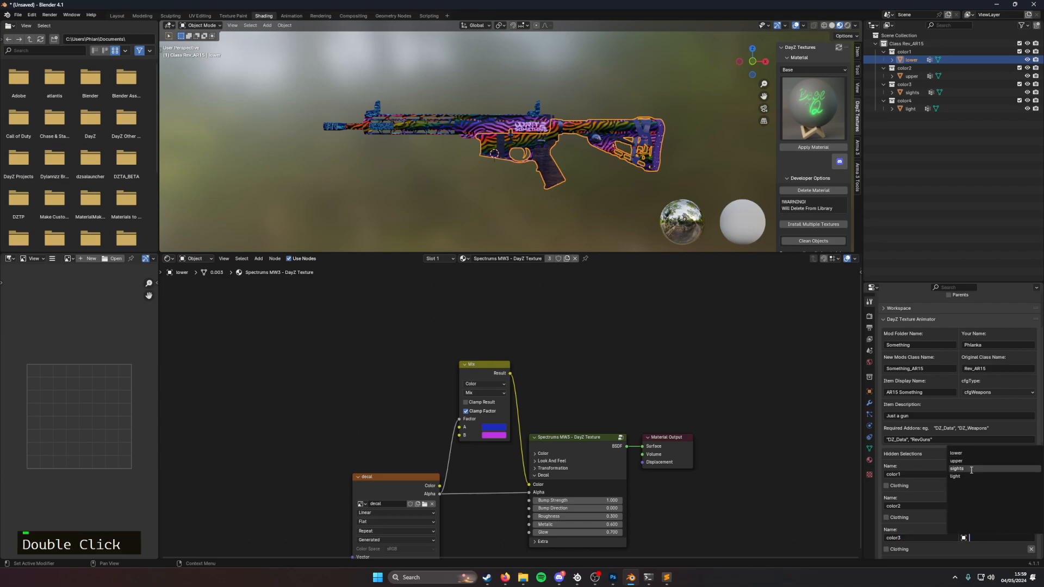
Step: Name the fourth hidden selection color4 and assign the light object to it
{"action": "scroll", "coordinate": [940, 516], "scroll_direction": "down", "scroll_amount": 3}
{"action": "left_click", "coordinate": [939, 520]}
{"action": "type", "text": "color4"}
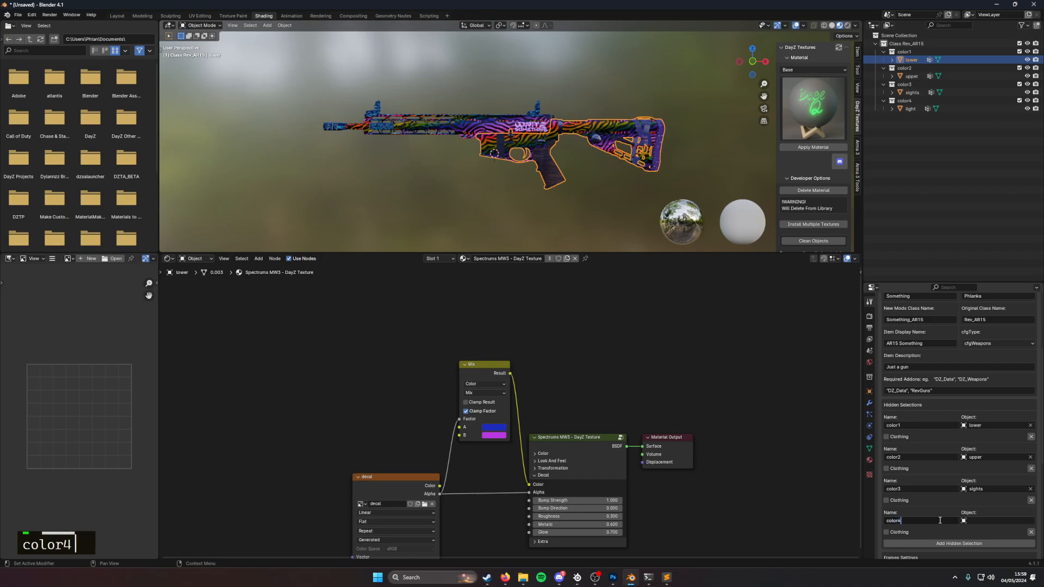
{"action": "double_click", "coordinate": [978, 520]}
{"action": "left_click", "coordinate": [968, 459]}
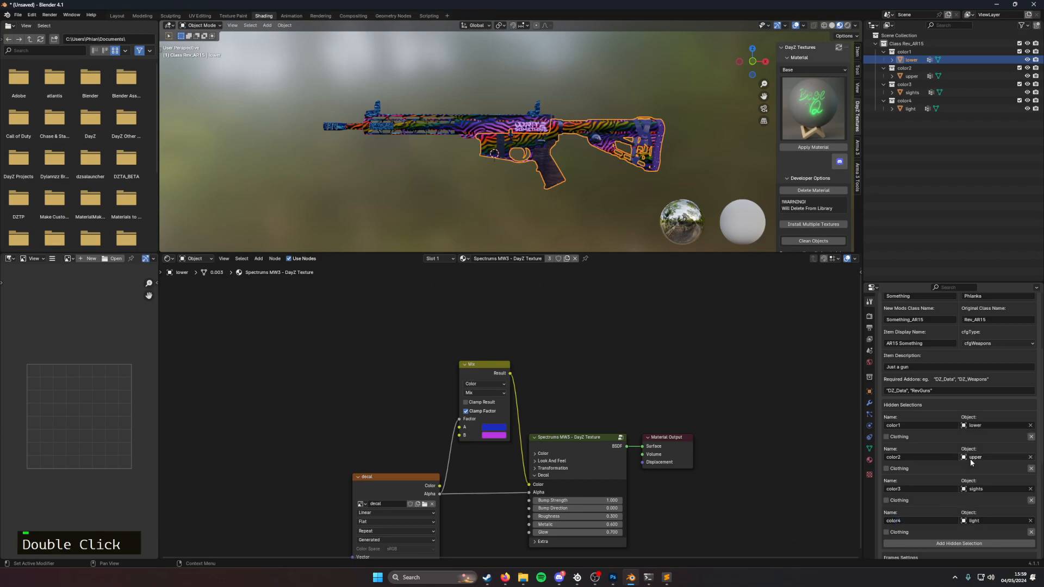
Step: Enable the CO and NOHQ texture outputs for the rifle mod
{"action": "left_click", "coordinate": [886, 501]}
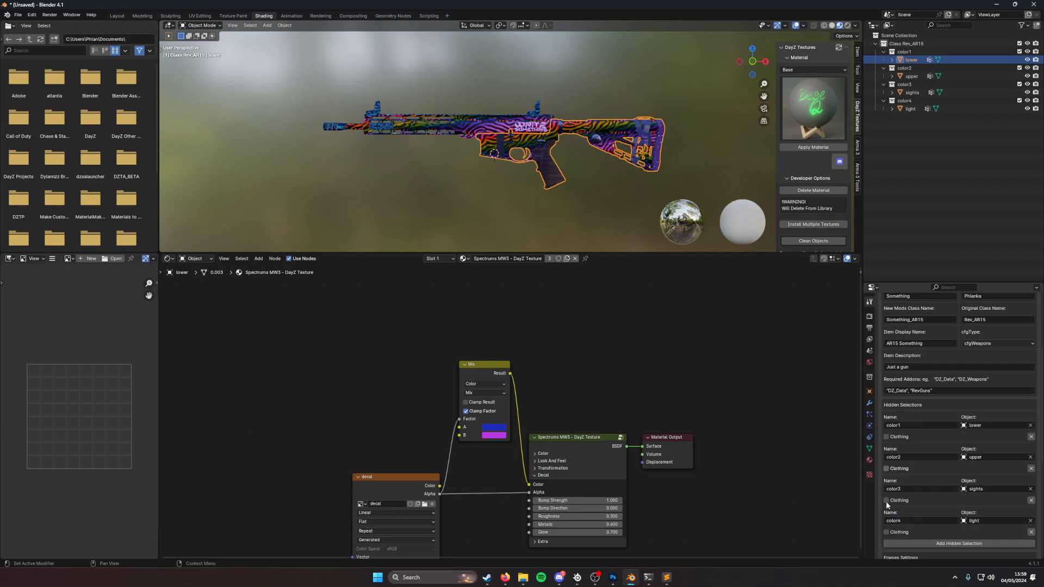
{"action": "scroll", "coordinate": [946, 477], "scroll_direction": "down", "scroll_amount": 5}
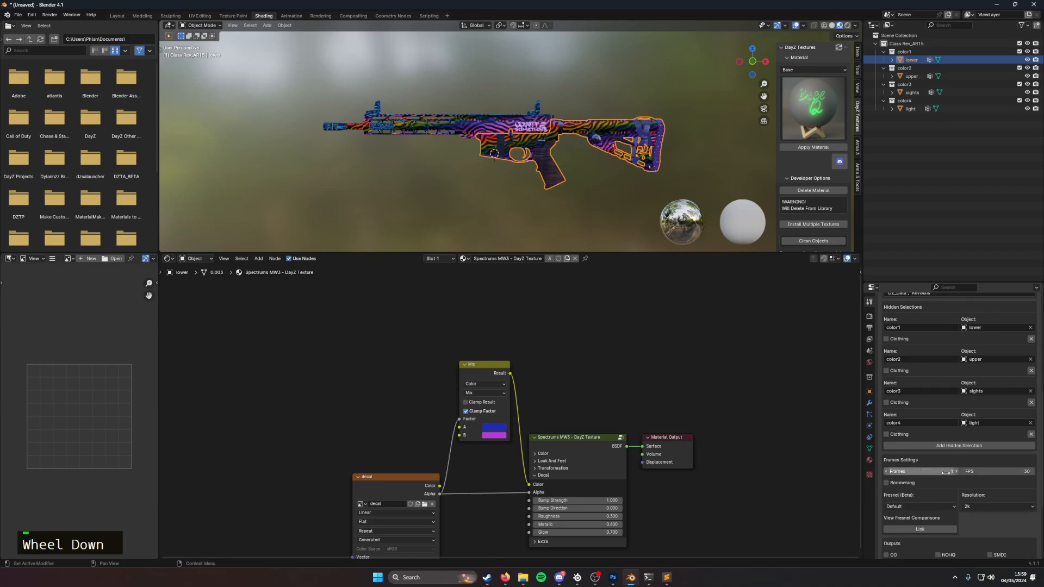
{"action": "scroll", "coordinate": [934, 495], "scroll_direction": "down", "scroll_amount": 3}
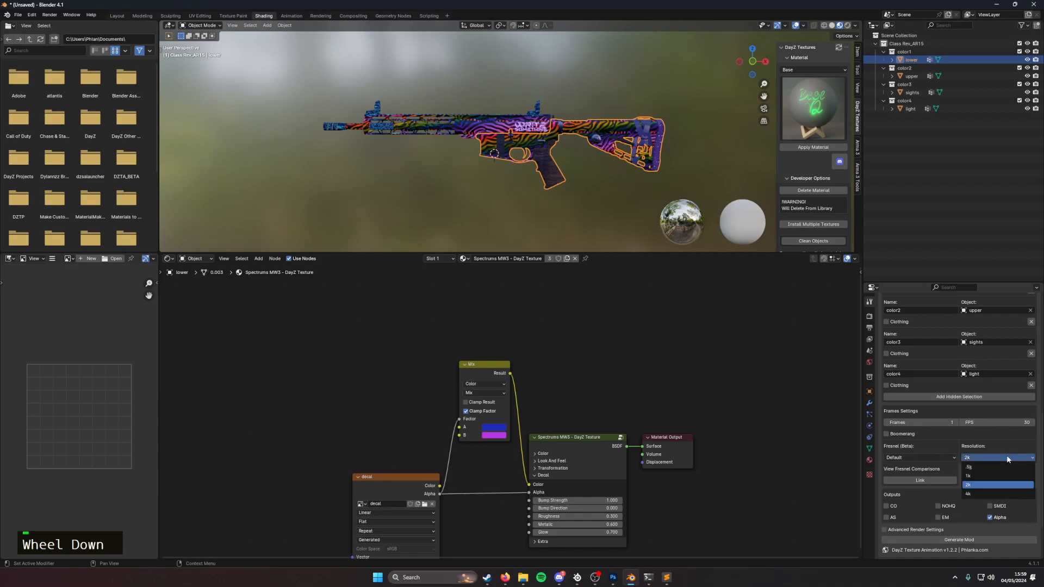
{"action": "left_click", "coordinate": [887, 506]}
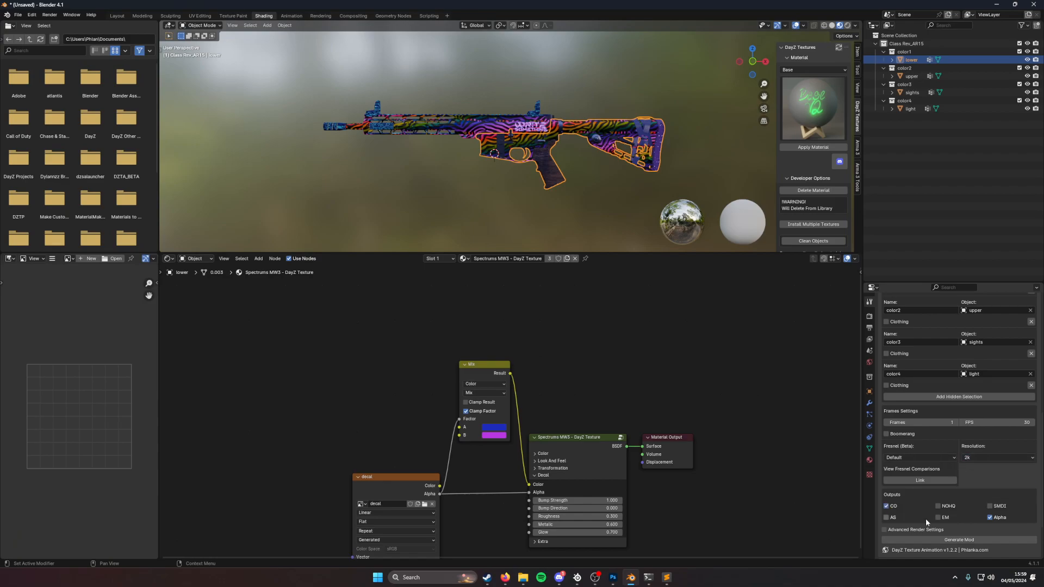
{"action": "scroll", "coordinate": [489, 147], "scroll_direction": "up", "scroll_amount": 2}
{"action": "middle_click_drag", "start_coordinate": [490, 147], "coordinate": [594, 176]}
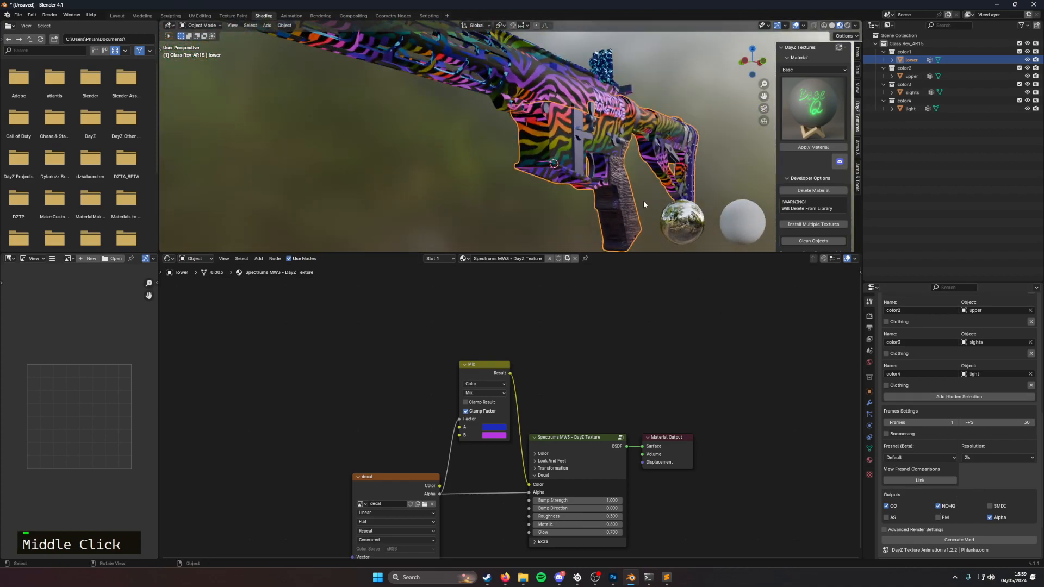
Step: Enable the SMDI texture output for the rifle mod
{"action": "scroll", "coordinate": [650, 188], "scroll_direction": "up", "scroll_amount": 3}
{"action": "scroll", "coordinate": [655, 112], "scroll_direction": "down", "scroll_amount": 2}
{"action": "middle_click_drag", "start_coordinate": [632, 172], "coordinate": [535, 118]}
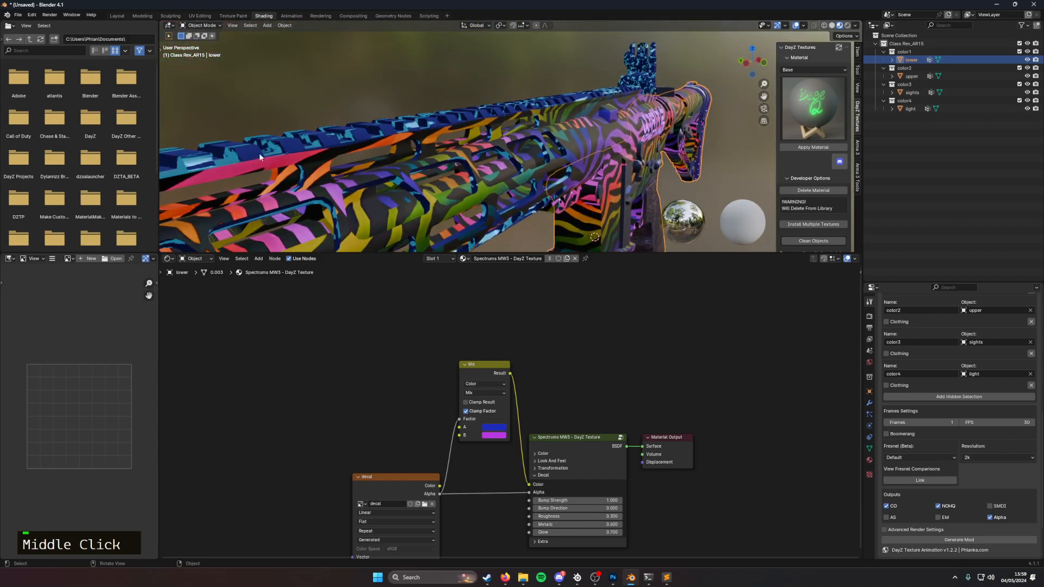
{"action": "scroll", "coordinate": [488, 194], "scroll_direction": "down", "scroll_amount": 2}
{"action": "middle_click_drag", "start_coordinate": [488, 194], "coordinate": [599, 204]}
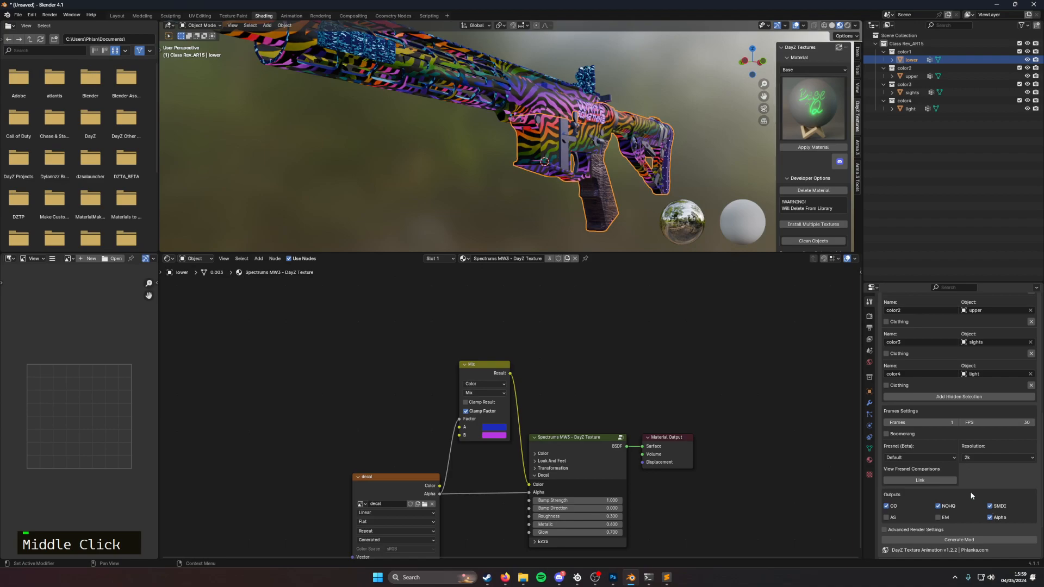
Step: Disable the Alpha output and enable the EM output for the rifle mod
{"action": "scroll", "coordinate": [611, 190], "scroll_direction": "up", "scroll_amount": 3}
{"action": "middle_click_drag", "start_coordinate": [611, 190], "coordinate": [640, 102]}
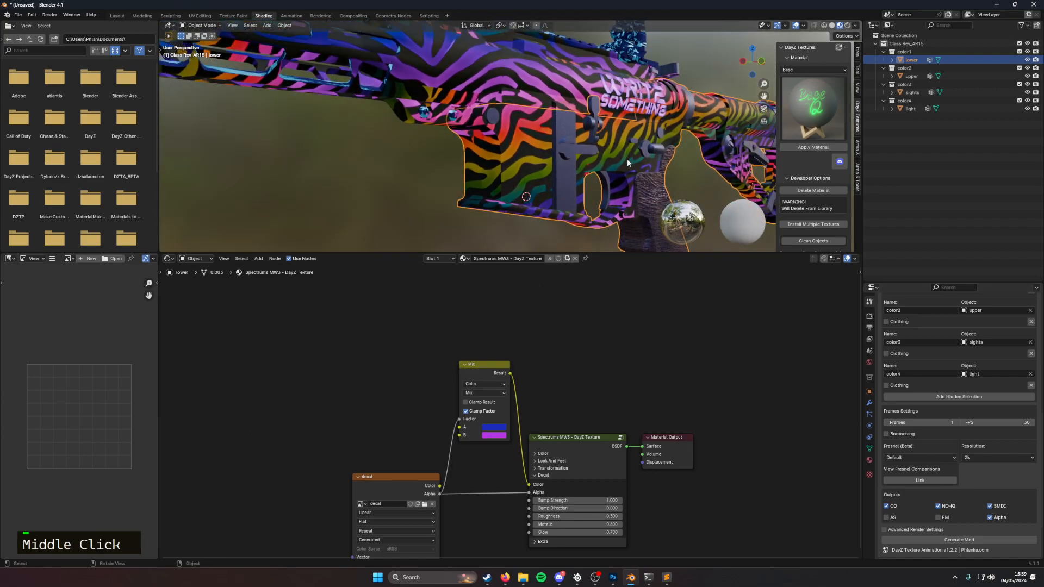
{"action": "scroll", "coordinate": [625, 161], "scroll_direction": "down", "scroll_amount": 2}
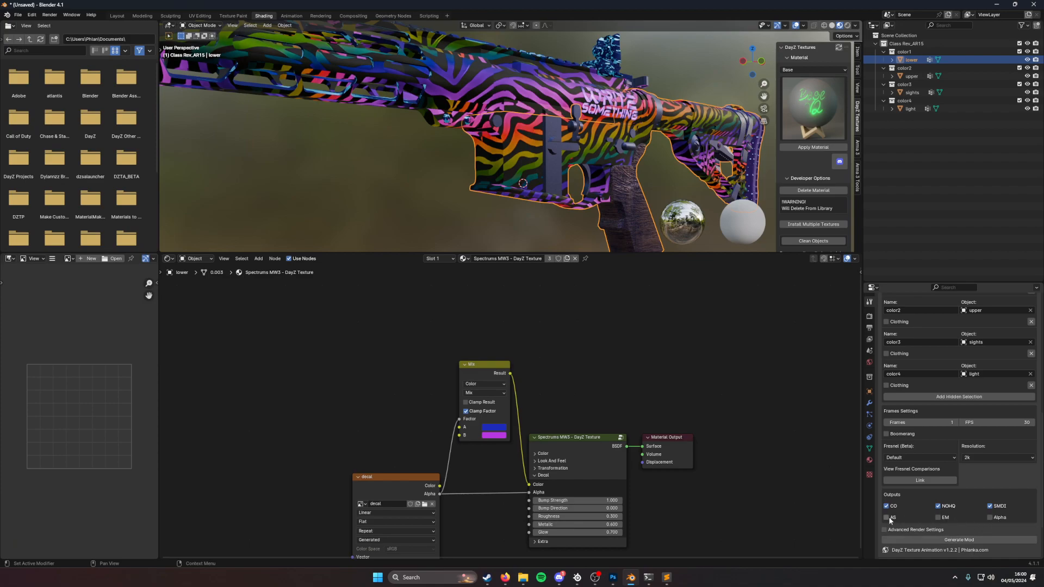
{"action": "middle_click_drag", "start_coordinate": [558, 205], "coordinate": [566, 228]}
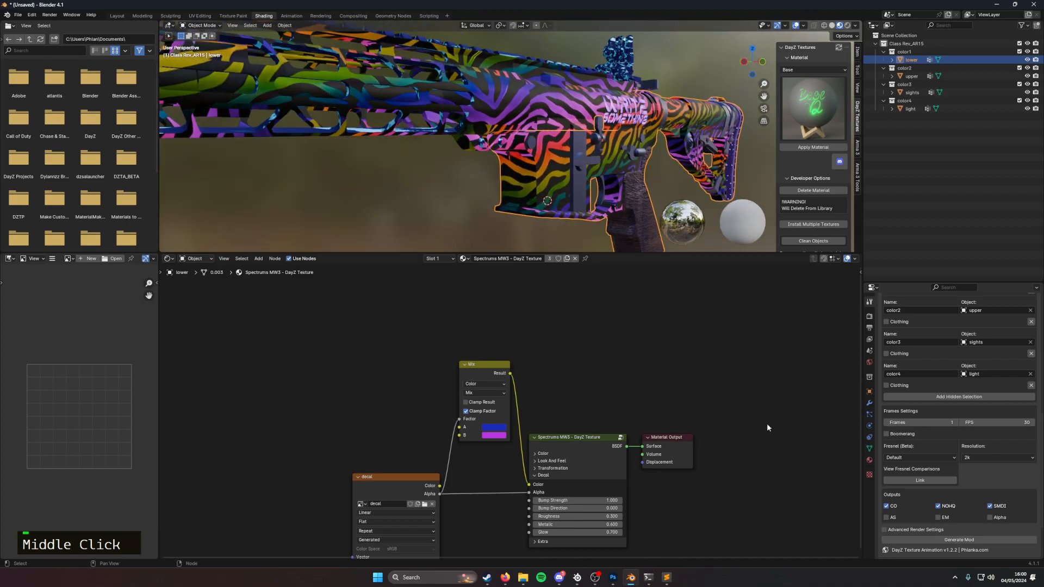
{"action": "left_click", "coordinate": [938, 518]}
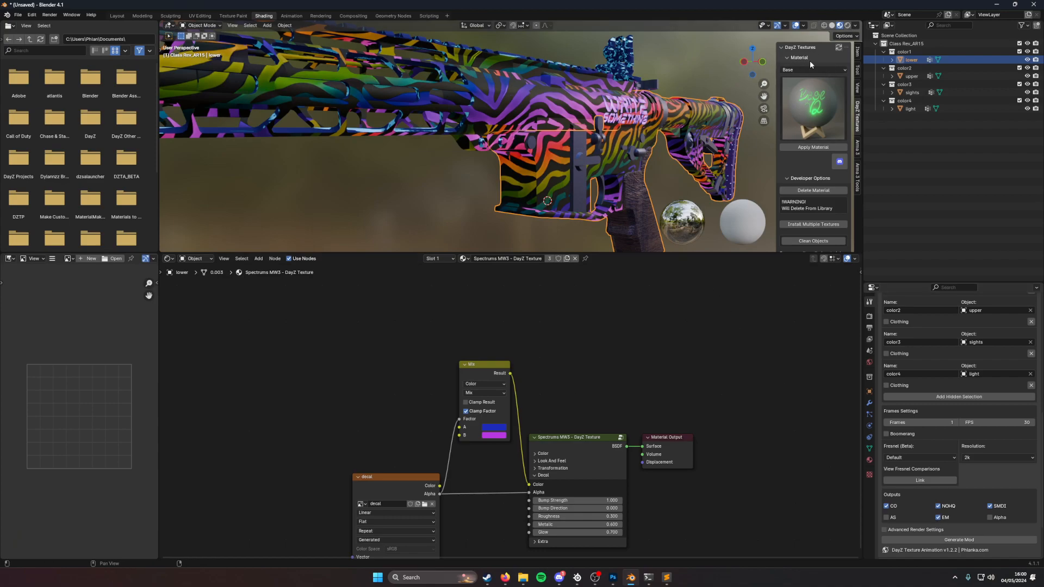
Step: Set the viewport's world lighting strength to 0, inspect the rifle's glowing texture from several angles, and restore the lighting
{"action": "left_click", "coordinate": [855, 26]}
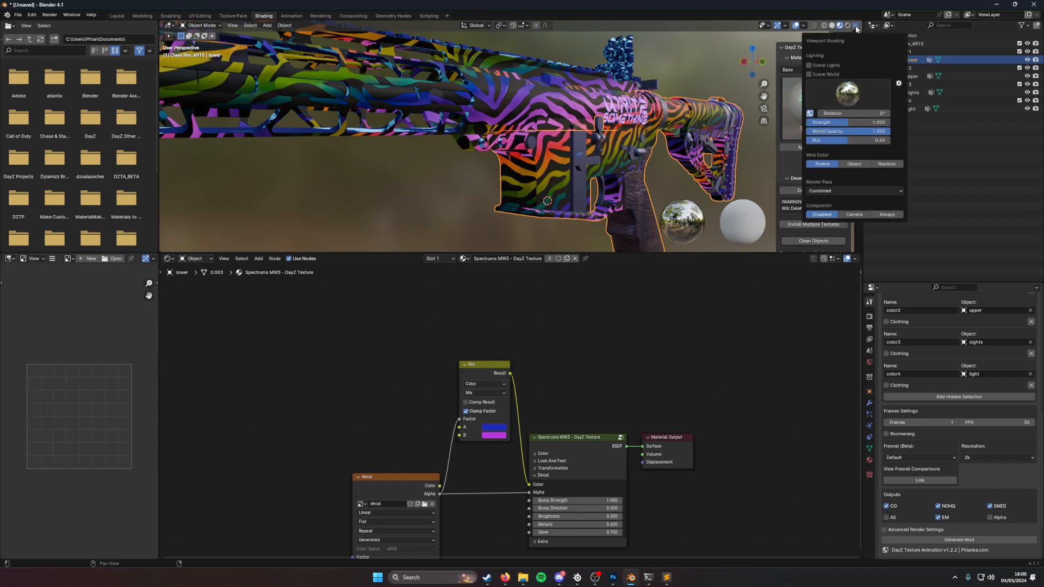
{"action": "left_click_drag", "start_coordinate": [844, 125], "coordinate": [810, 124]}
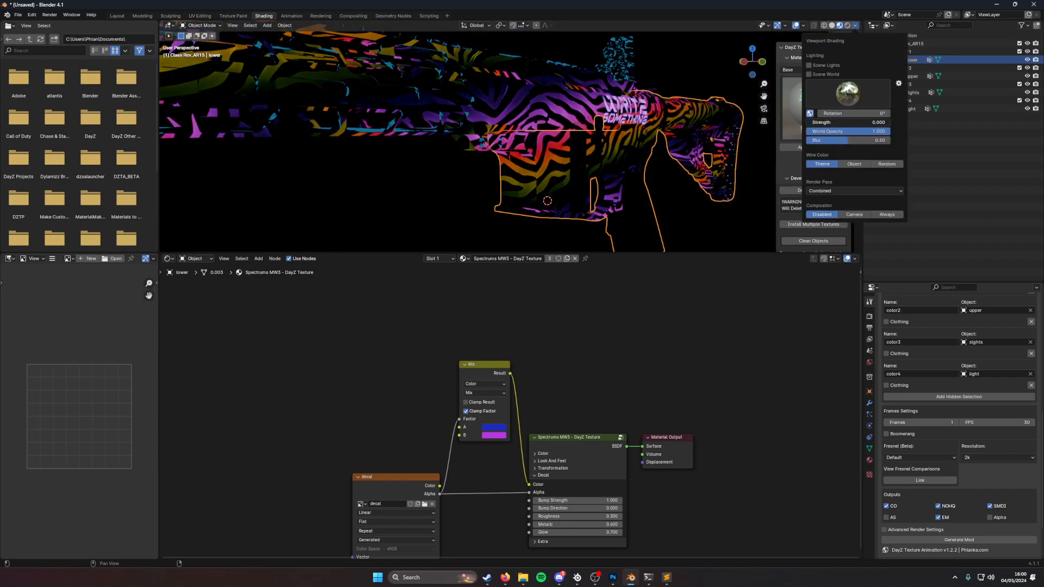
{"action": "scroll", "coordinate": [625, 163], "scroll_direction": "down", "scroll_amount": 3}
{"action": "mouse_move", "coordinate": [625, 164]}
{"action": "middle_mouse_down"}
{"action": "mouse_move", "coordinate": [626, 187]}
{"action": "mouse_move", "coordinate": [618, 128]}
{"action": "mouse_move", "coordinate": [742, 155]}
{"action": "mouse_move", "coordinate": [798, 135]}
{"action": "mouse_move", "coordinate": [273, 139]}
{"action": "mouse_move", "coordinate": [284, 144]}
{"action": "middle_mouse_up"}
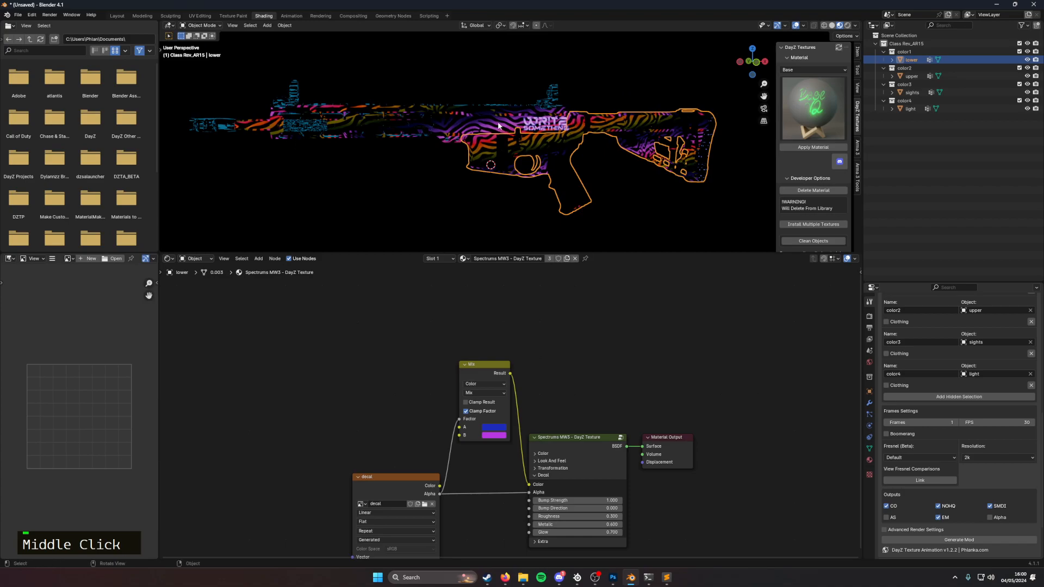
{"action": "middle_click_drag", "start_coordinate": [615, 163], "coordinate": [710, 141]}
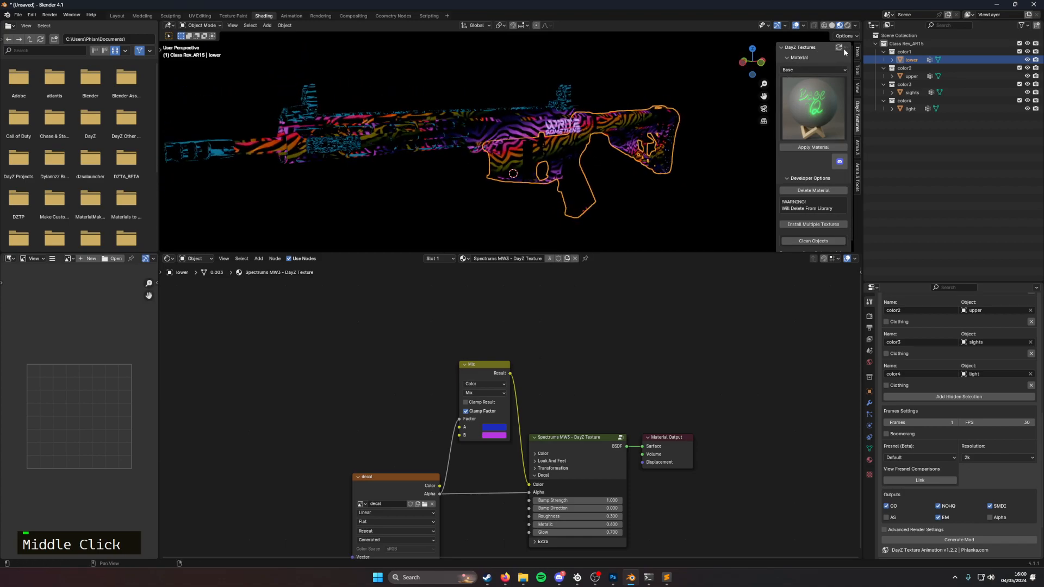
{"action": "left_click", "coordinate": [855, 25]}
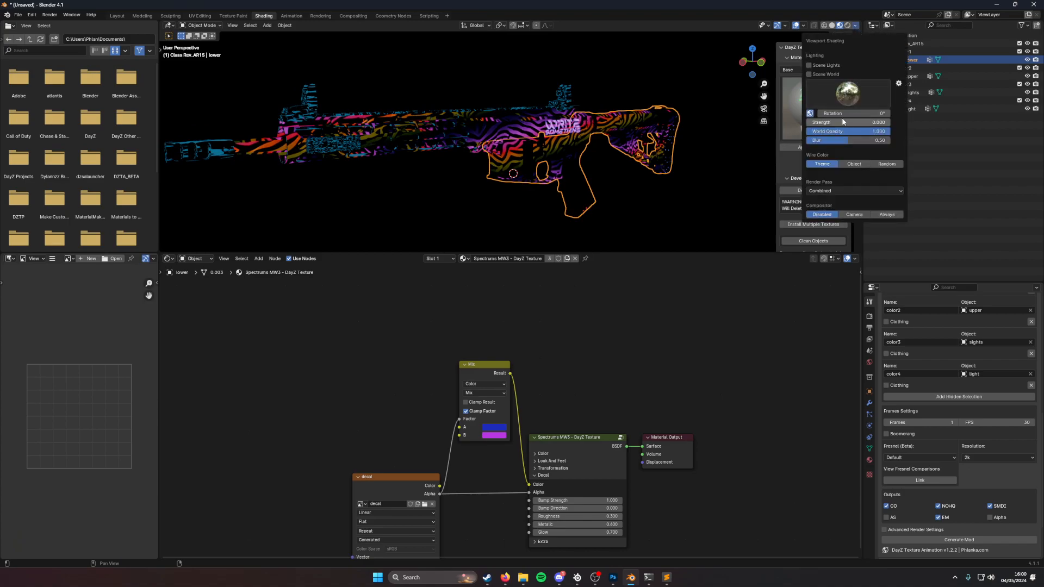
{"action": "mouse_move", "coordinate": [848, 123]}
{"action": "left_mouse_down"}
{"action": "mouse_move", "coordinate": [885, 122]}
{"action": "mouse_move", "coordinate": [871, 122]}
{"action": "left_mouse_up"}
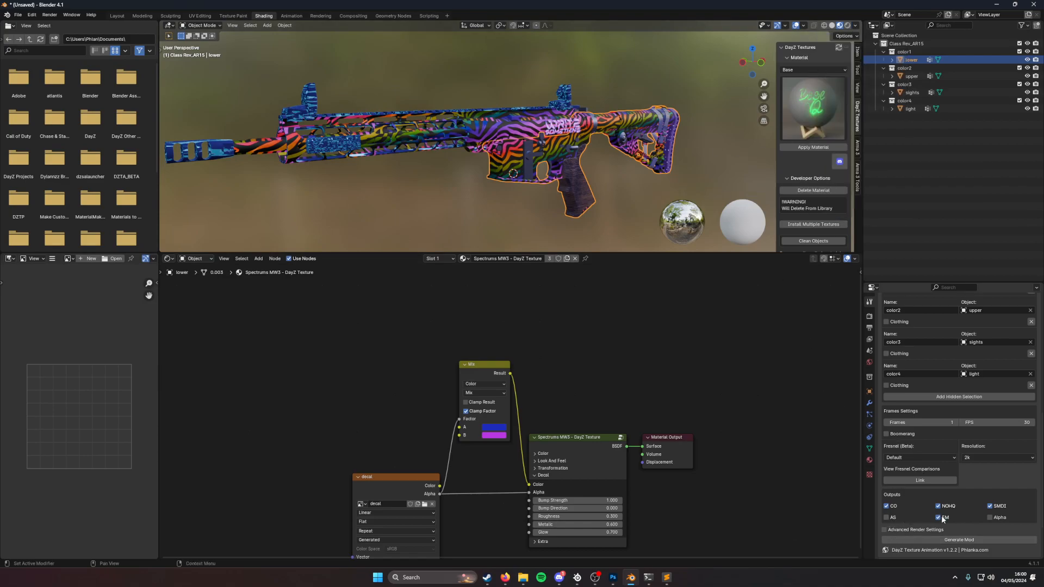
Step: Enable the Texture Animator's advanced render settings and set the bake margin to 5 px
{"action": "scroll", "coordinate": [929, 515], "scroll_direction": "down", "scroll_amount": 3}
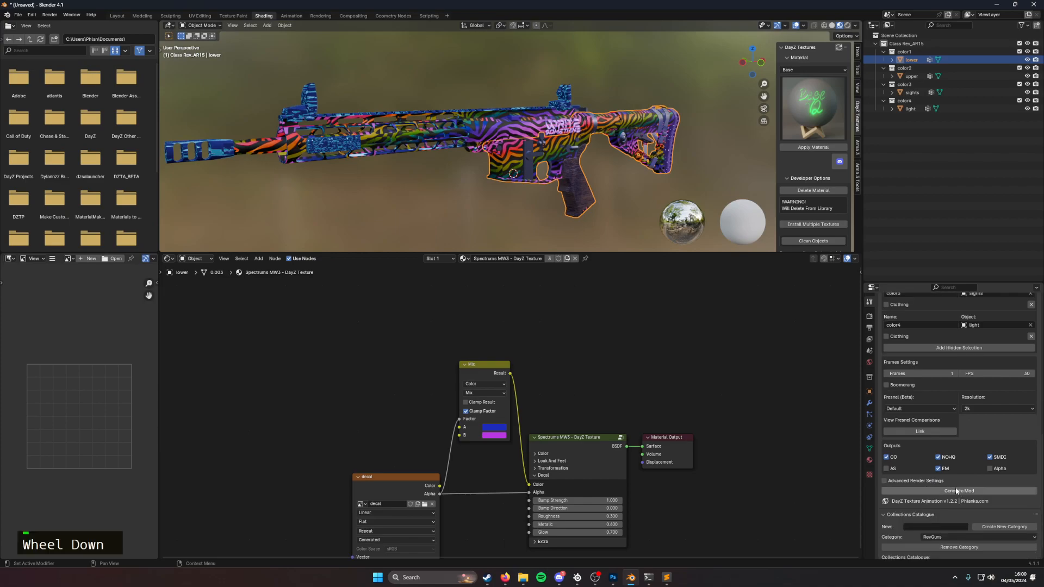
{"action": "left_click", "coordinate": [909, 481]}
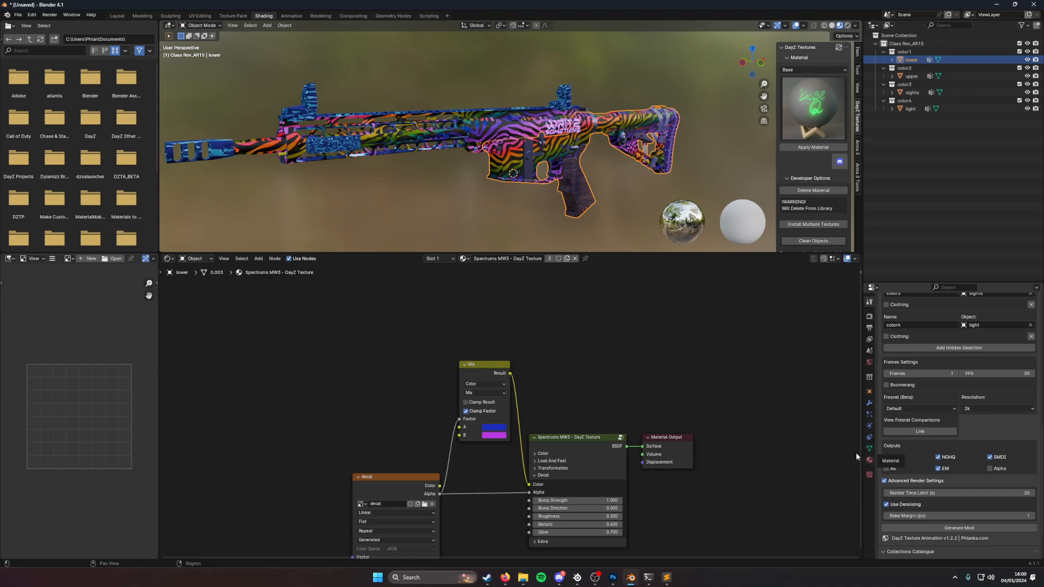
{"action": "scroll", "coordinate": [560, 150], "scroll_direction": "up", "scroll_amount": 3}
{"action": "middle_click_drag", "start_coordinate": [559, 147], "coordinate": [631, 74]}
{"action": "scroll", "coordinate": [564, 121], "scroll_direction": "up", "scroll_amount": 4}
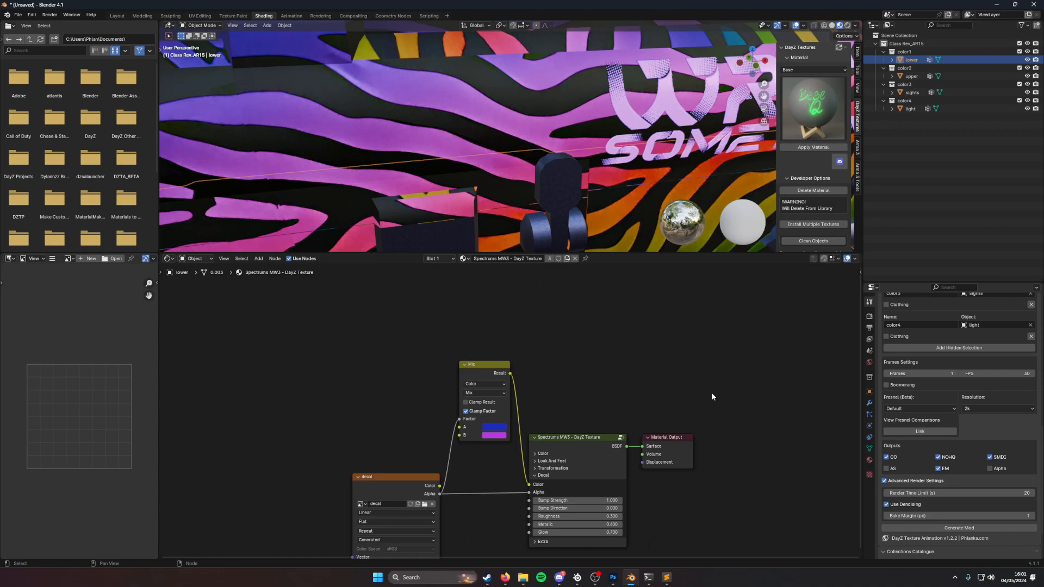
{"action": "scroll", "coordinate": [1016, 437], "scroll_direction": "down", "scroll_amount": 4}
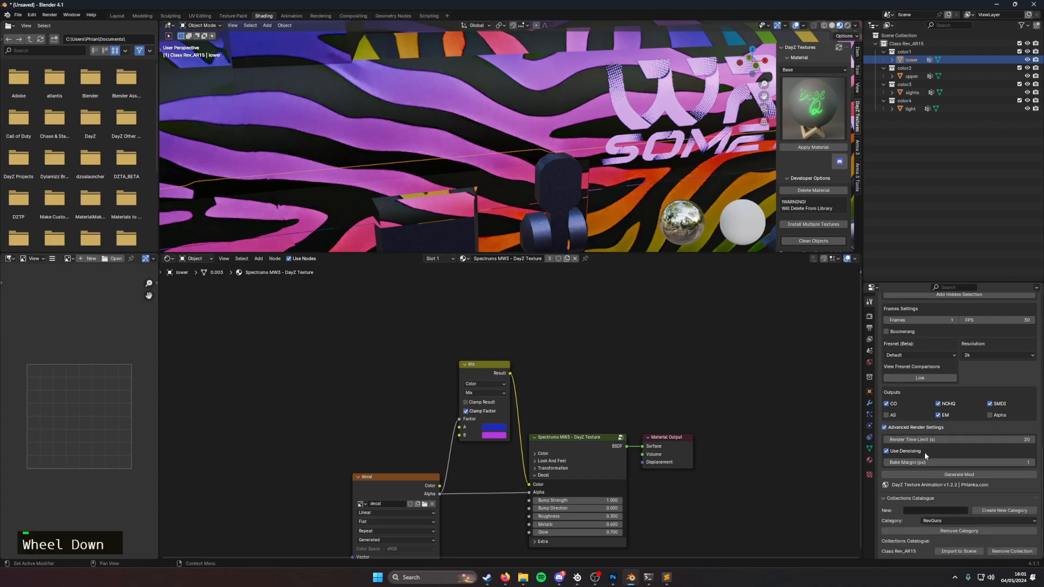
{"action": "double_click", "coordinate": [1033, 464]}
{"action": "double_click", "coordinate": [1033, 464]}
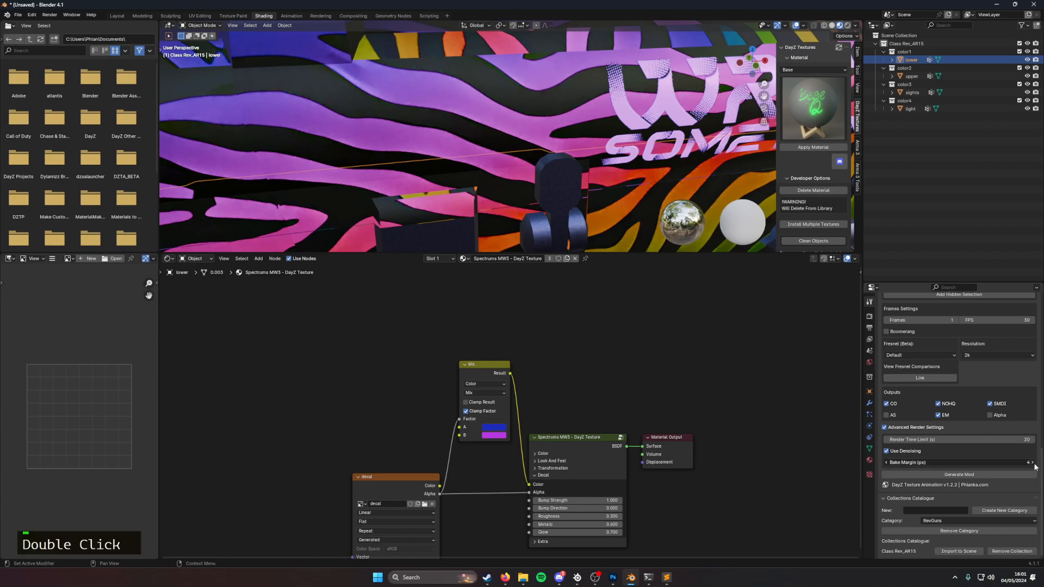
Step: Set the render time limit to 30 seconds in the advanced render settings
{"action": "double_click", "coordinate": [972, 439]}
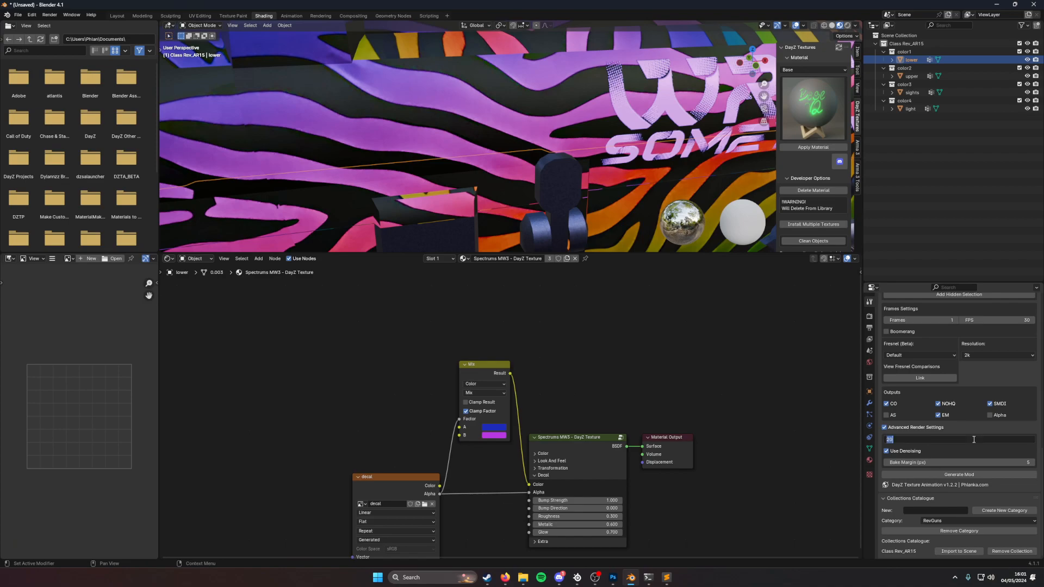
{"action": "type", "text": "40"}
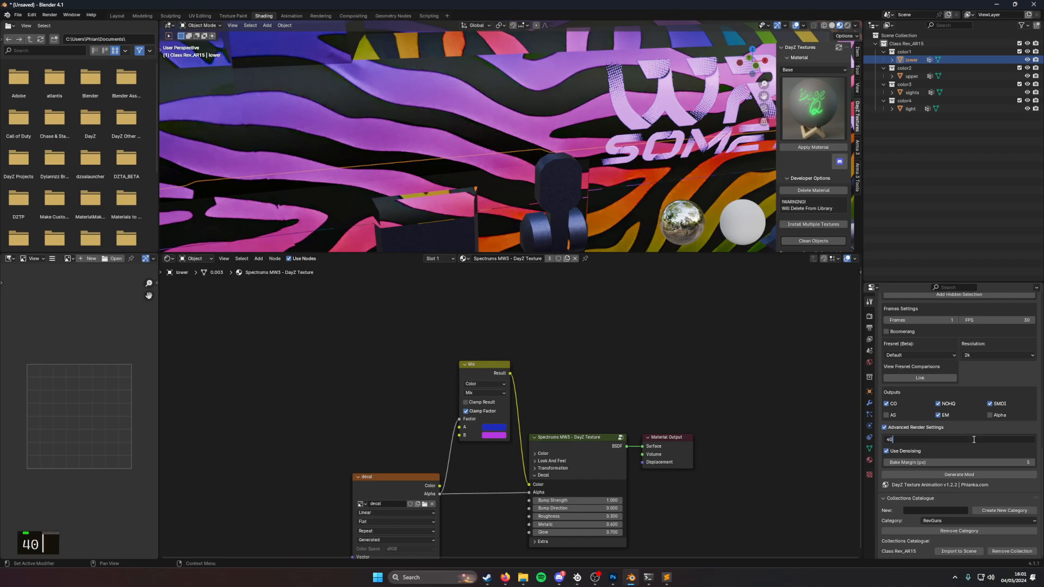
{"action": "key", "text": "BackSpace"}
{"action": "key", "text": "BackSpace"}
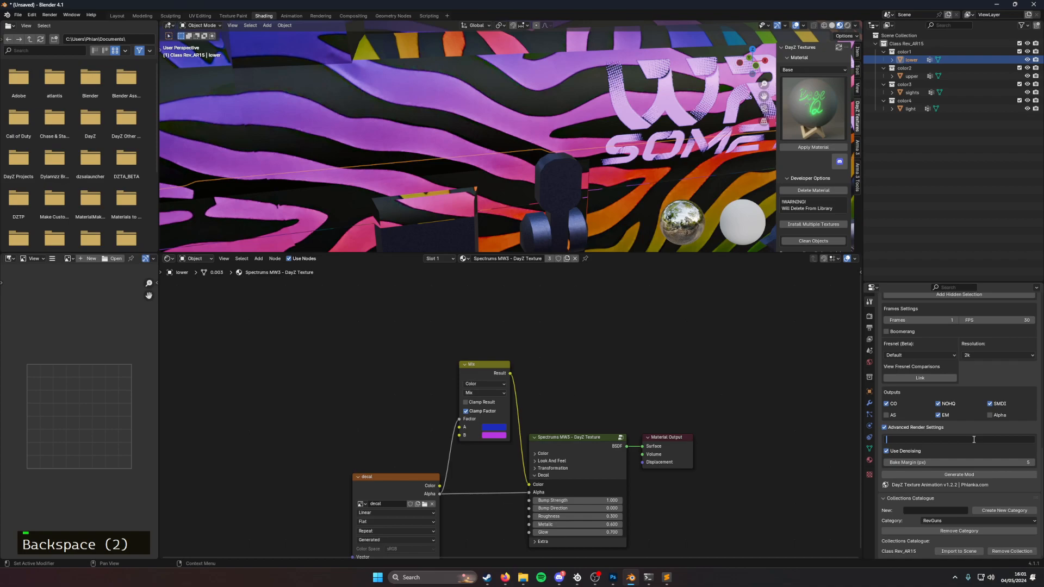
{"action": "type", "text": "30"}
{"action": "left_click", "coordinate": [1004, 430]}
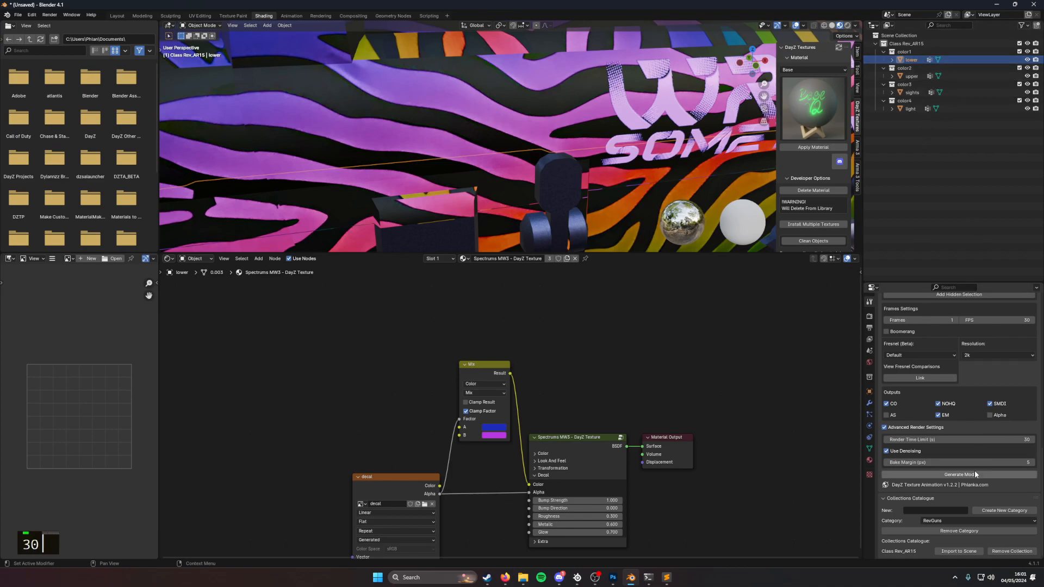
Step: Collapse the Collections Catalogue section and generate the mod with the current Texture Animator settings
{"action": "scroll", "coordinate": [964, 491], "scroll_direction": "down", "scroll_amount": 1}
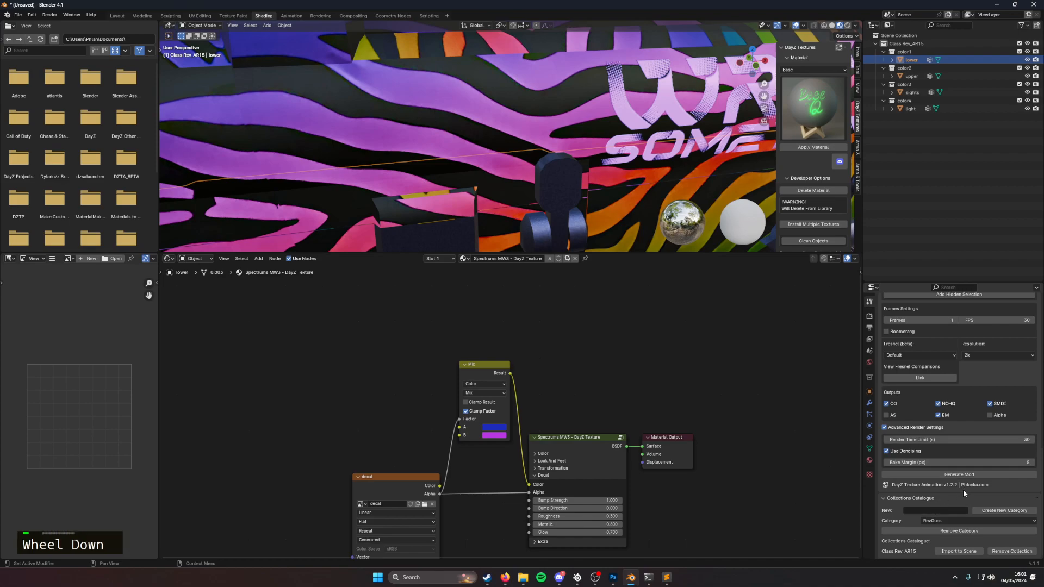
{"action": "scroll", "coordinate": [963, 490], "scroll_direction": "down", "scroll_amount": 1}
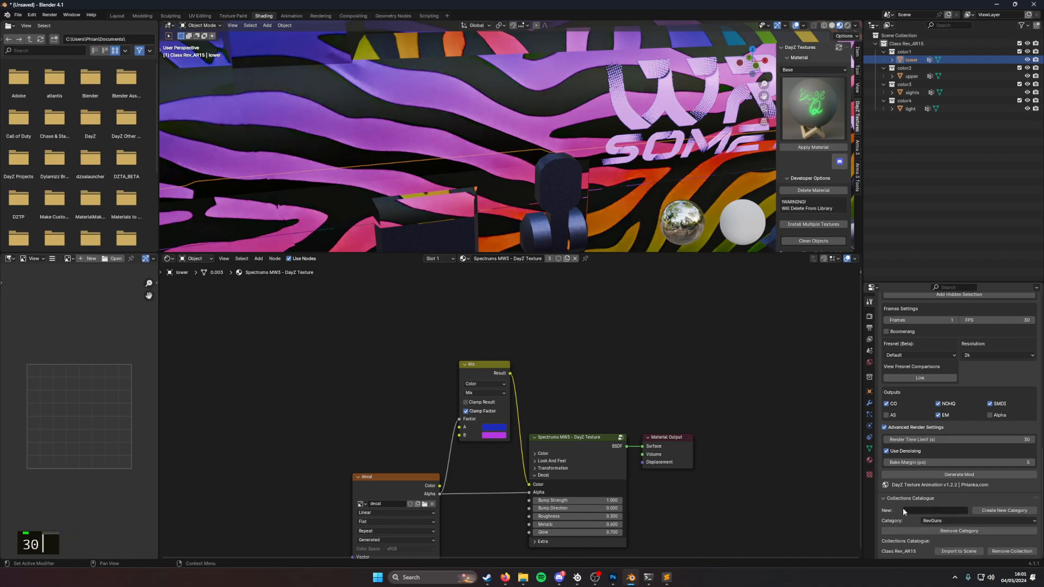
{"action": "left_click", "coordinate": [935, 497]}
{"action": "scroll", "coordinate": [977, 522], "scroll_direction": "down", "scroll_amount": 1}
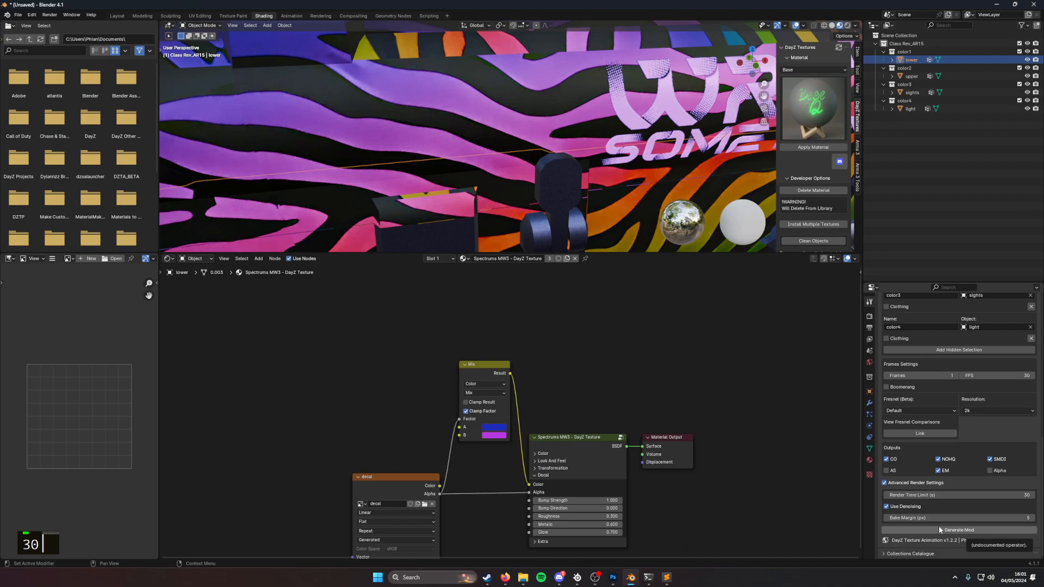
{"action": "left_click", "coordinate": [957, 530]}
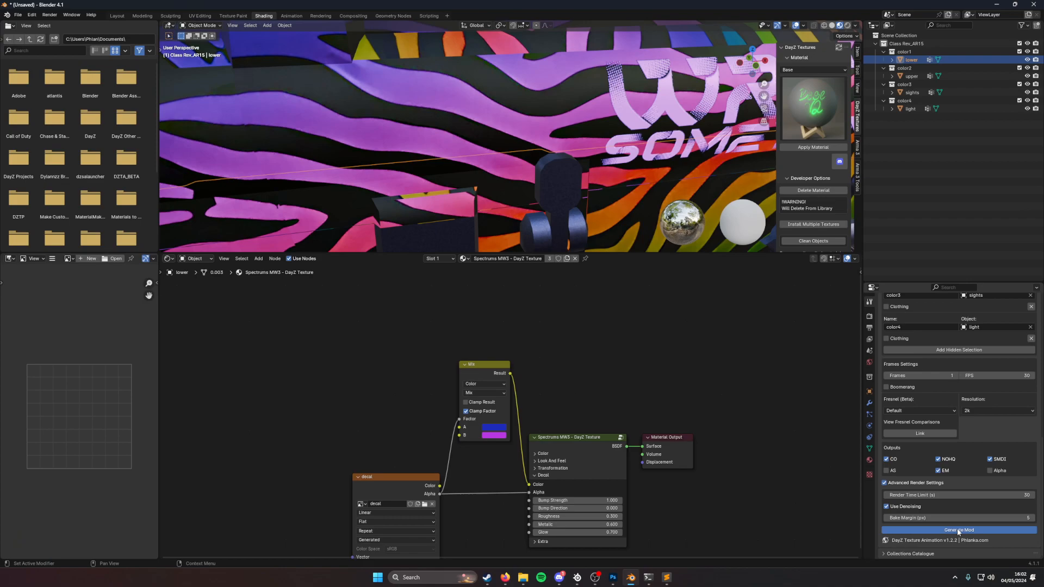
{"action": "left_click", "coordinate": [594, 578]}
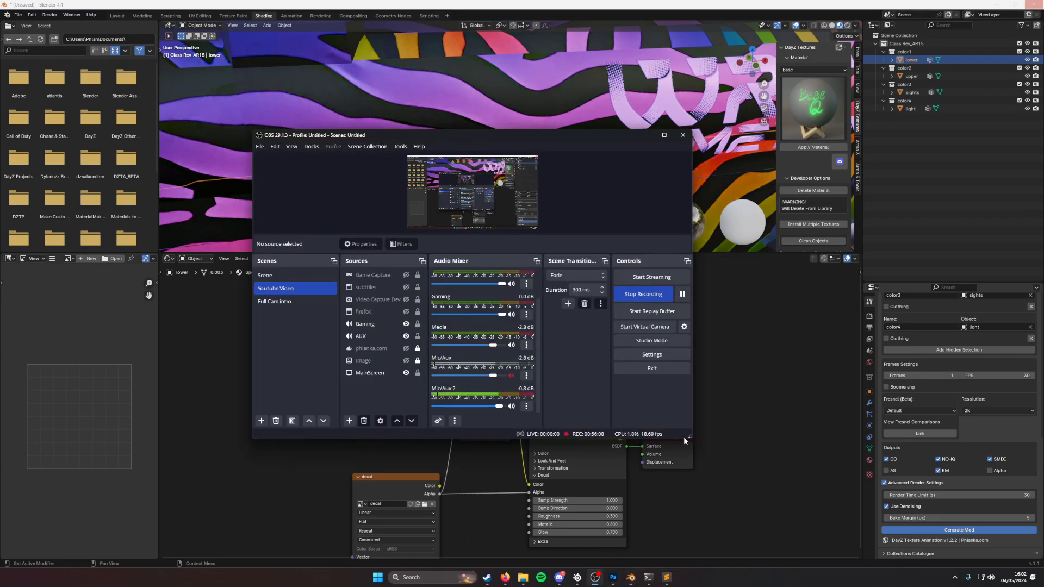
{"action": "left_click", "coordinate": [682, 294]}
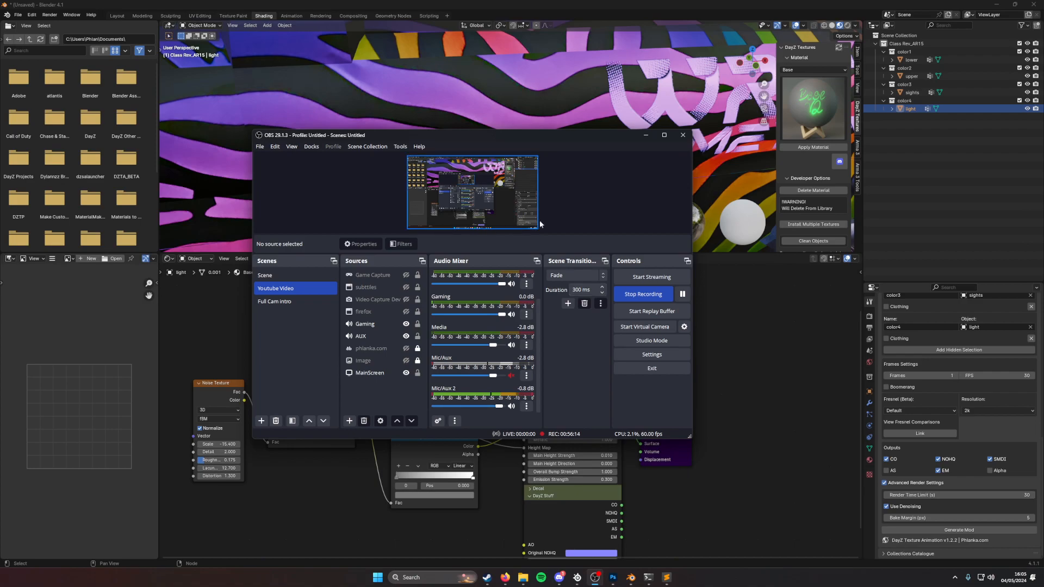
{"action": "left_click", "coordinate": [645, 135]}
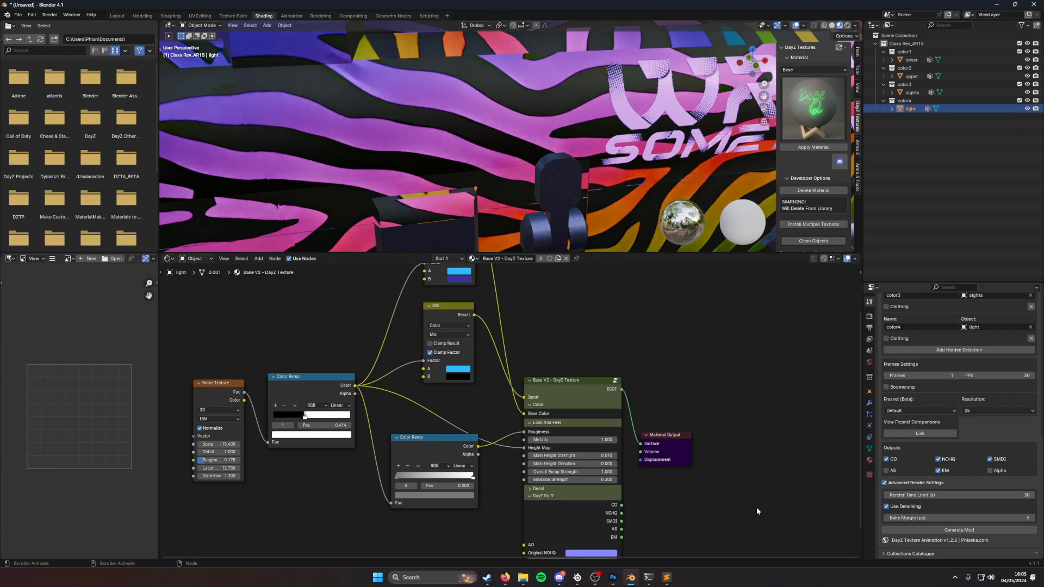
Step: Review the mod folder name and class name fields in the DayZ Texture Animator settings
{"action": "scroll", "coordinate": [921, 495], "scroll_direction": "up", "scroll_amount": 5}
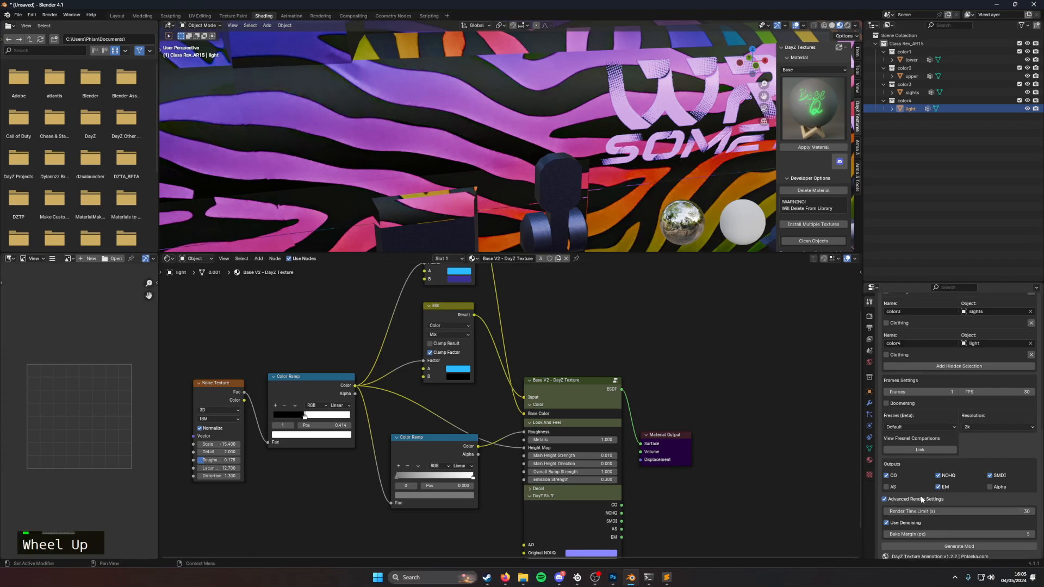
{"action": "scroll", "coordinate": [957, 516], "scroll_direction": "up", "scroll_amount": 10}
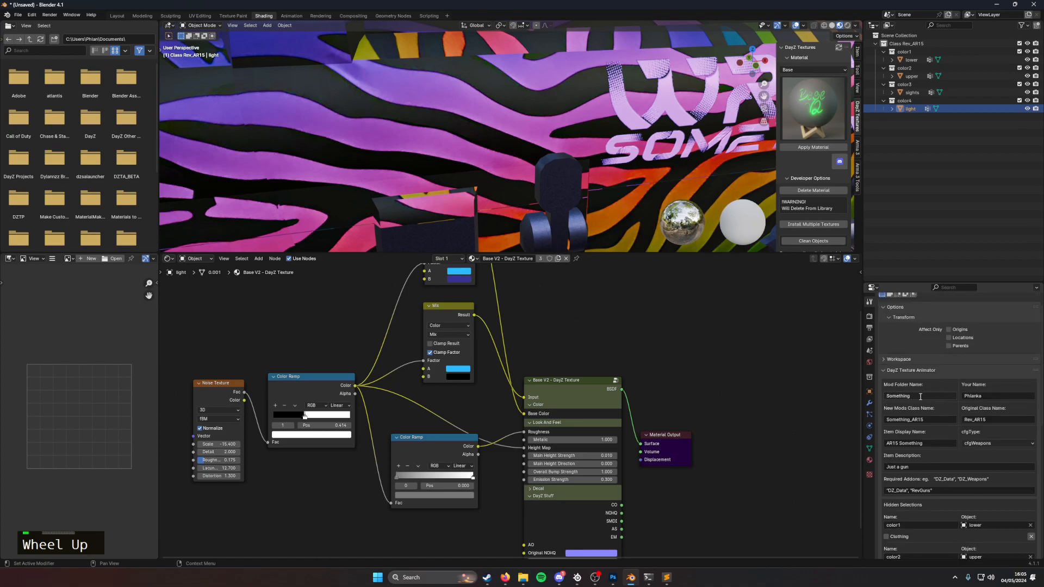
Step: Open the generated Something_AR15 folder inside the Something mod folder on the P: drive in File Explorer
{"action": "left_click", "coordinate": [522, 577]}
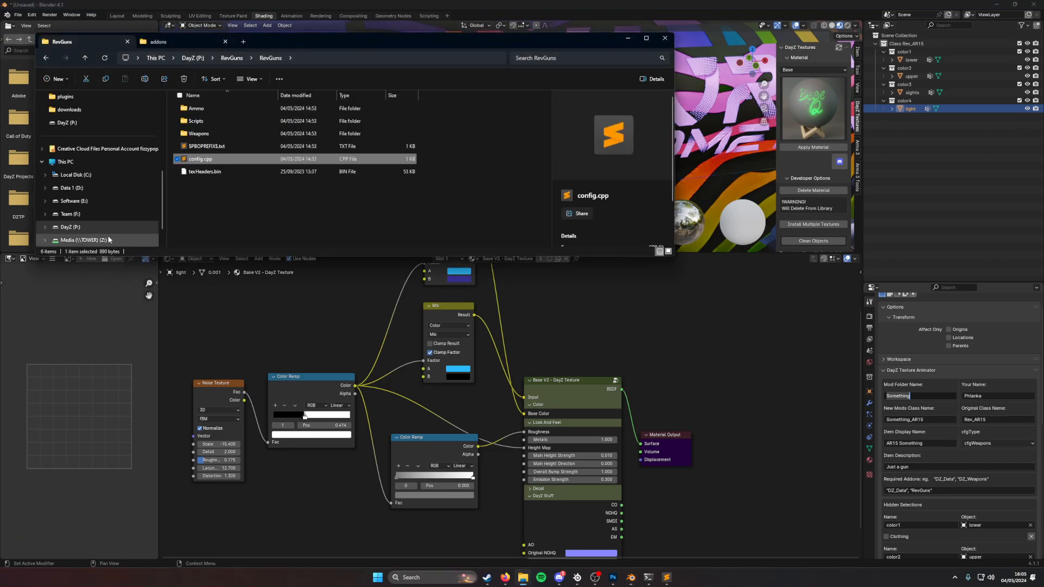
{"action": "left_click", "coordinate": [68, 227]}
{"action": "scroll", "coordinate": [191, 152], "scroll_direction": "down", "scroll_amount": 6}
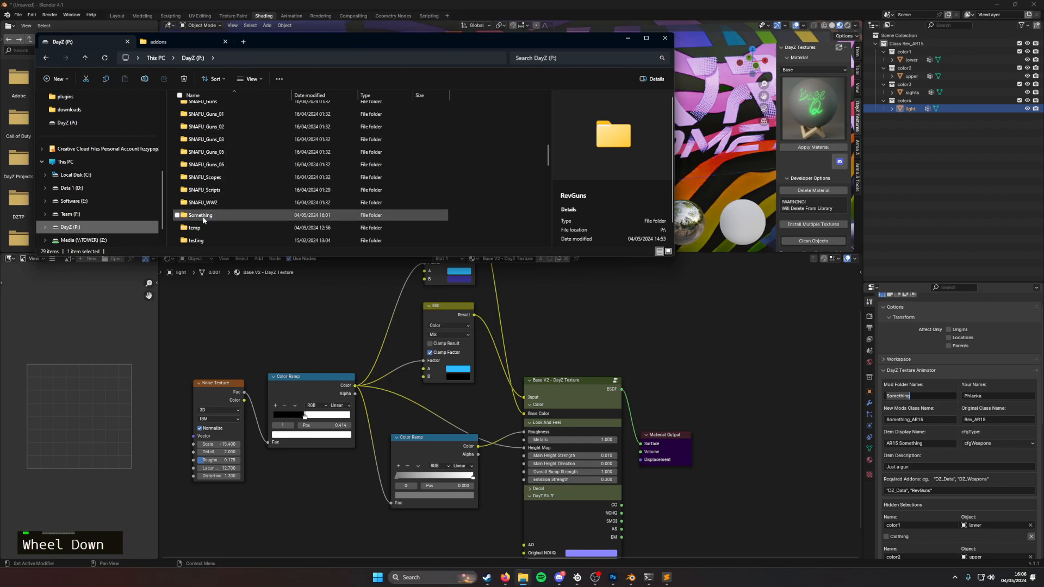
{"action": "double_click", "coordinate": [206, 215]}
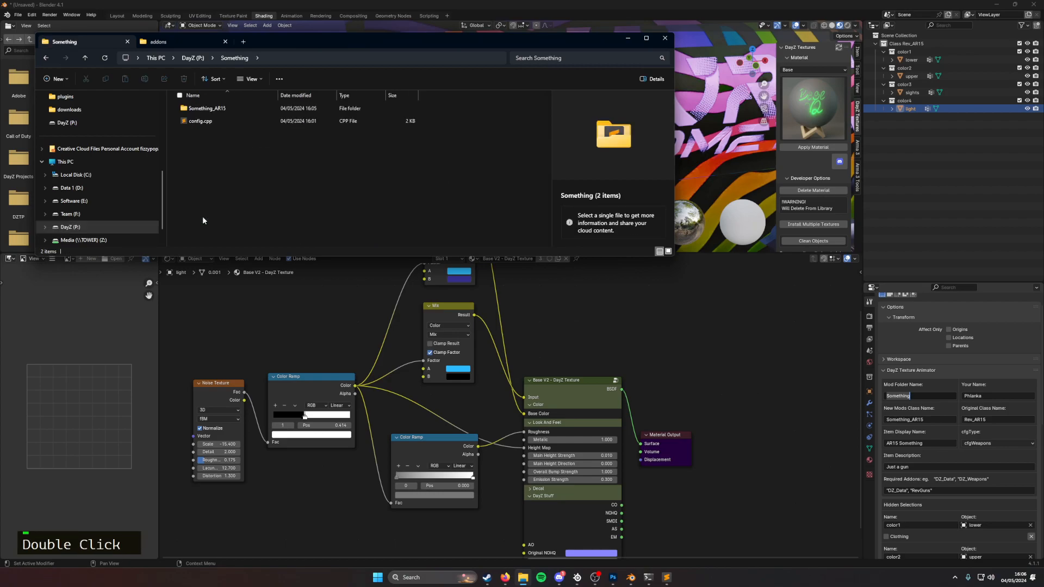
{"action": "left_click", "coordinate": [213, 122]}
{"action": "double_click", "coordinate": [223, 109]}
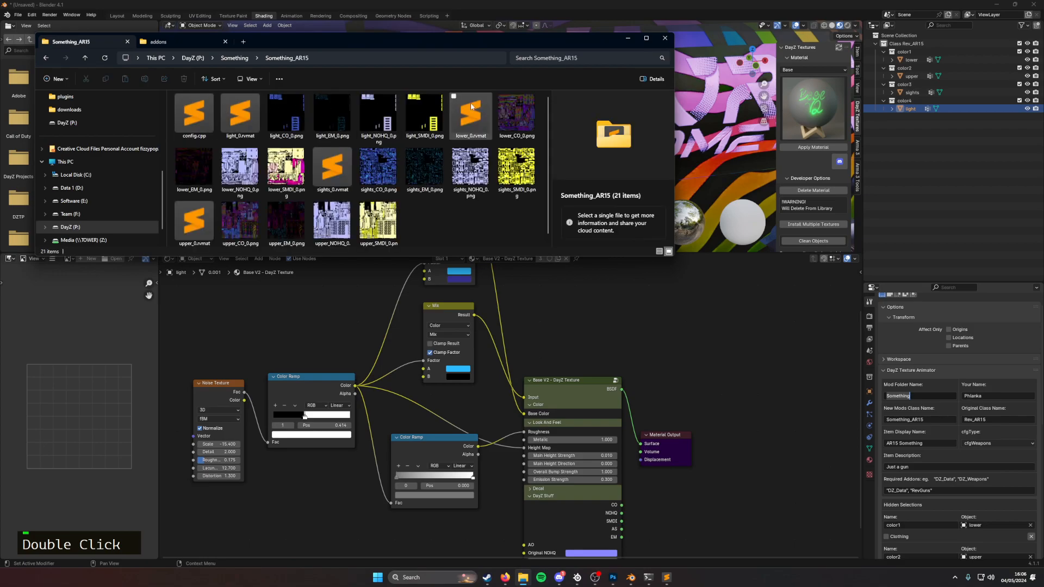
Step: Inspect the generated config.cpp and the baked upper_CO_0.png texture, closing each view again
{"action": "double_click", "coordinate": [194, 114]}
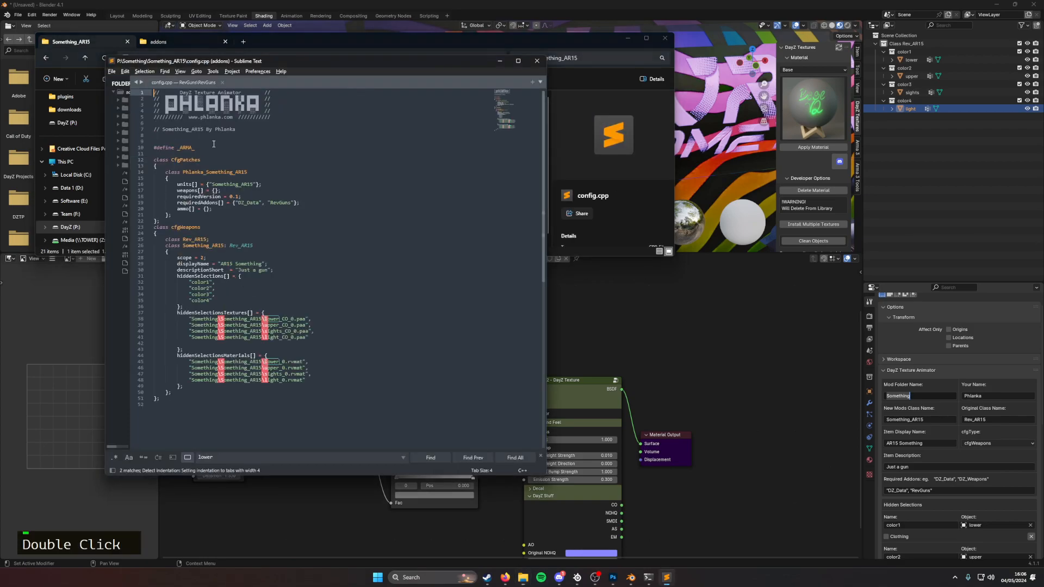
{"action": "left_click", "coordinate": [499, 61]}
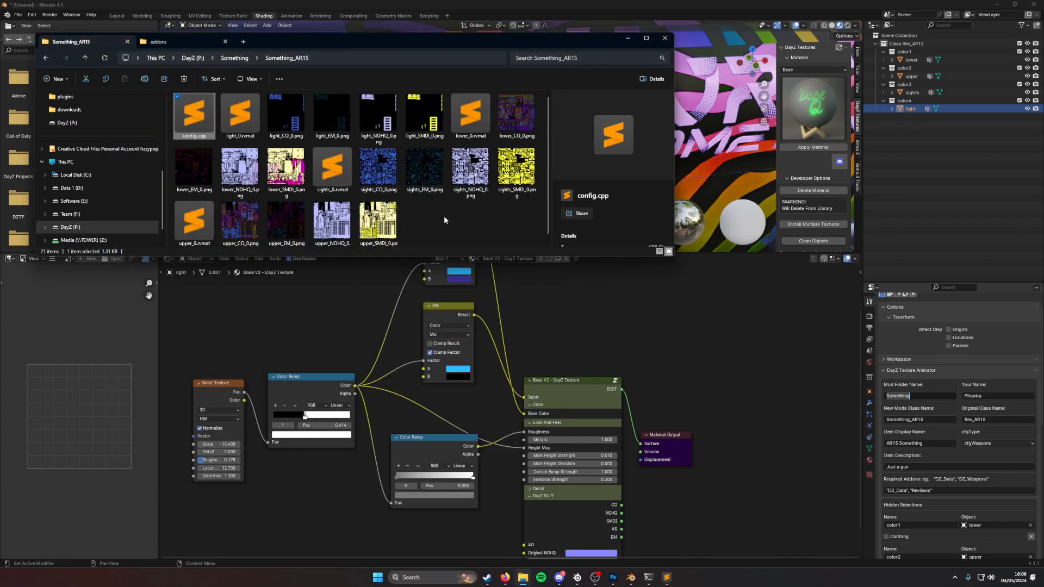
{"action": "double_click", "coordinate": [241, 221]}
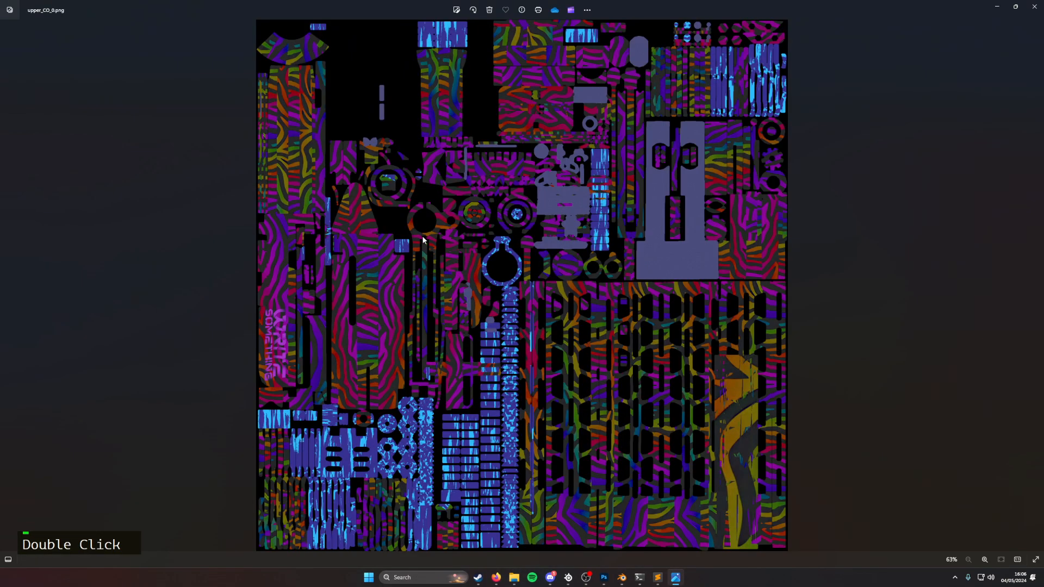
{"action": "left_click", "coordinate": [996, 6]}
{"action": "left_click", "coordinate": [454, 215]}
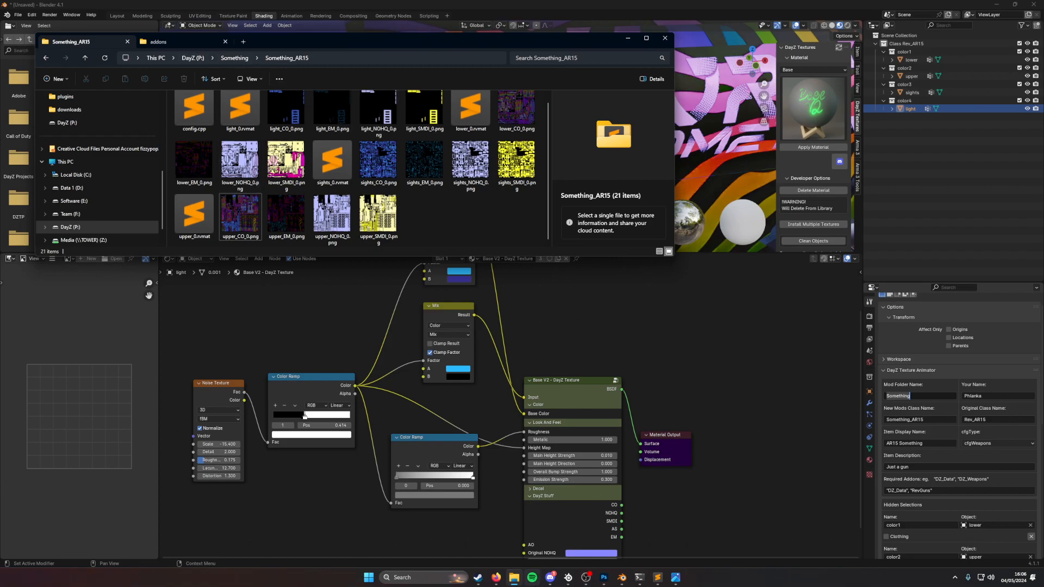
Step: Launch pboProject and open its setup options
{"action": "key", "text": "super"}
{"action": "type", "text": "pbo"}
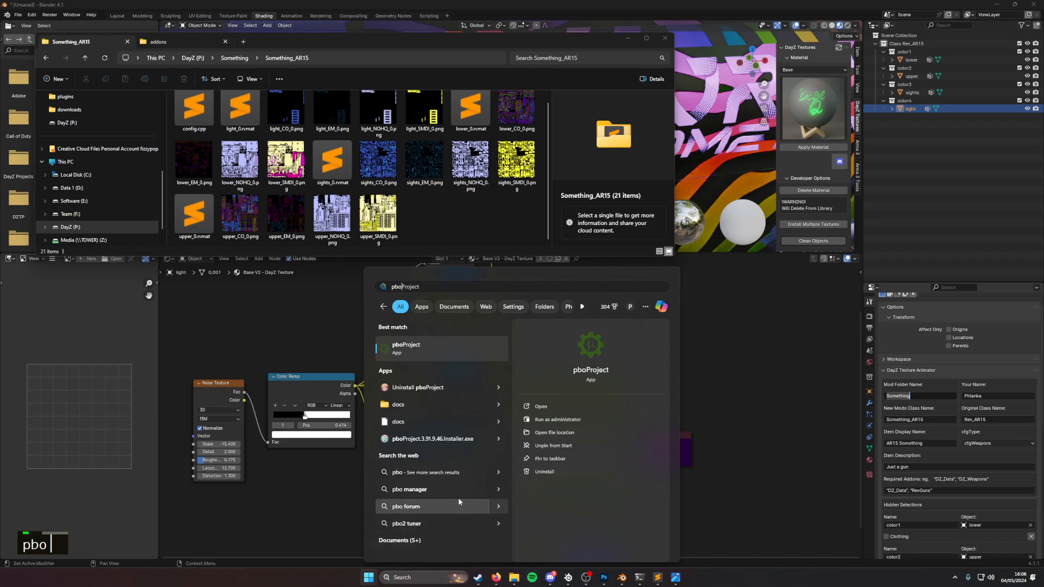
{"action": "left_click", "coordinate": [459, 352]}
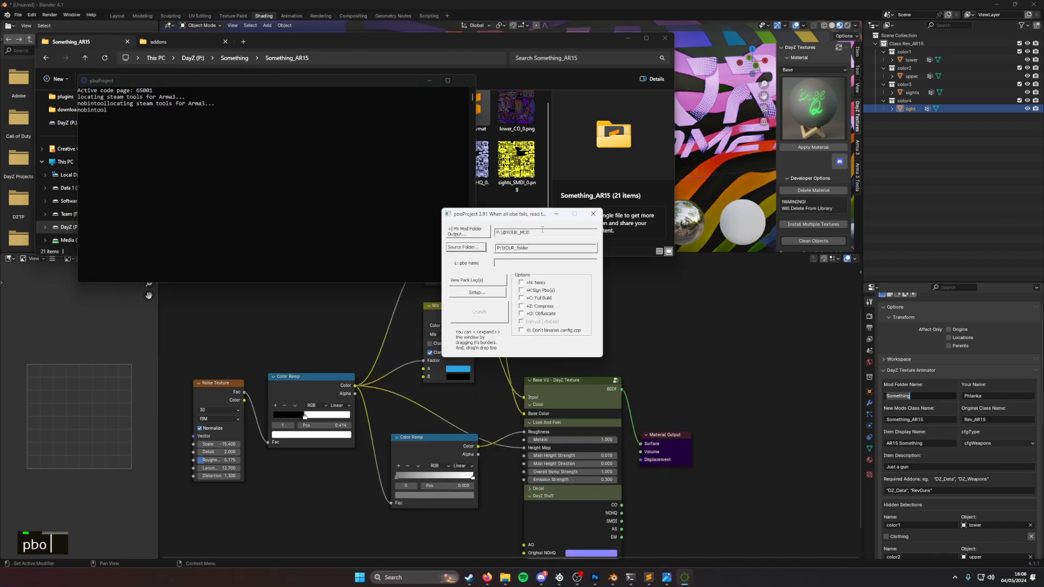
{"action": "left_click", "coordinate": [482, 292]}
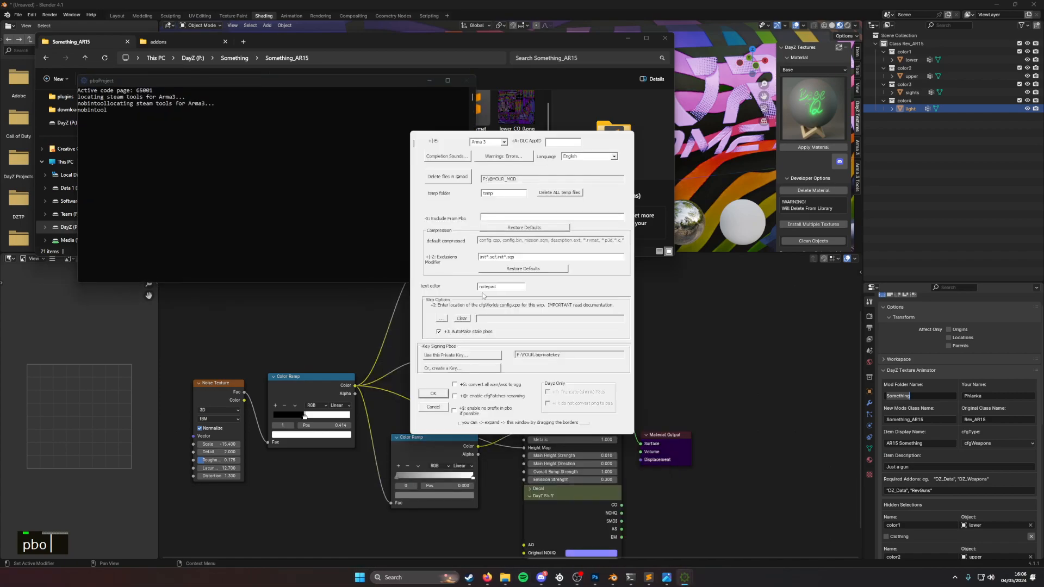
Step: Switch to the browser, go to youtube.com and open the Phlanka channel's list of videos
{"action": "left_click", "coordinate": [488, 577]}
{"action": "left_click", "coordinate": [341, 28]}
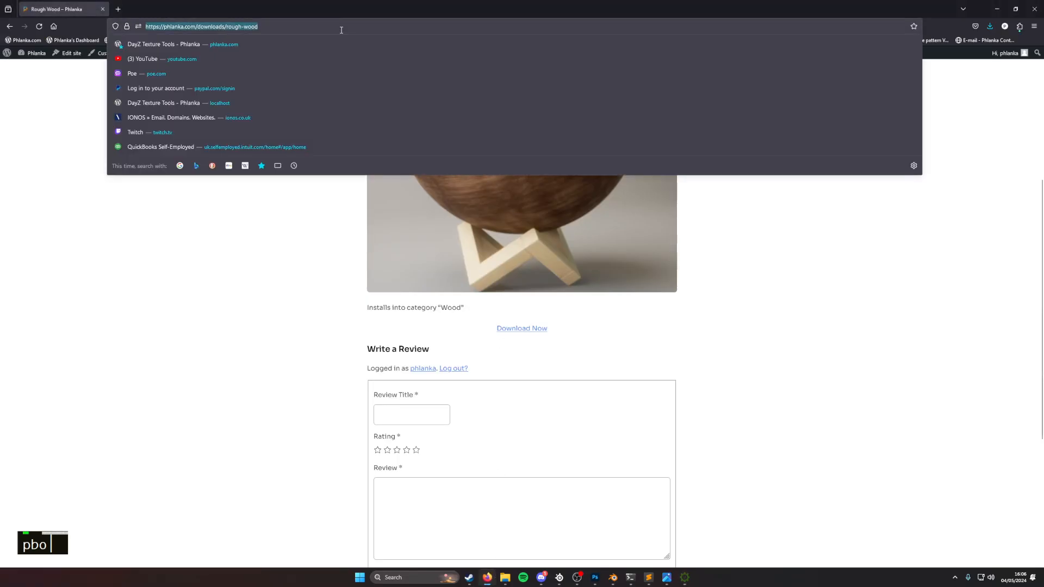
{"action": "type", "text": "youtube.com"}
{"action": "key", "text": "Return"}
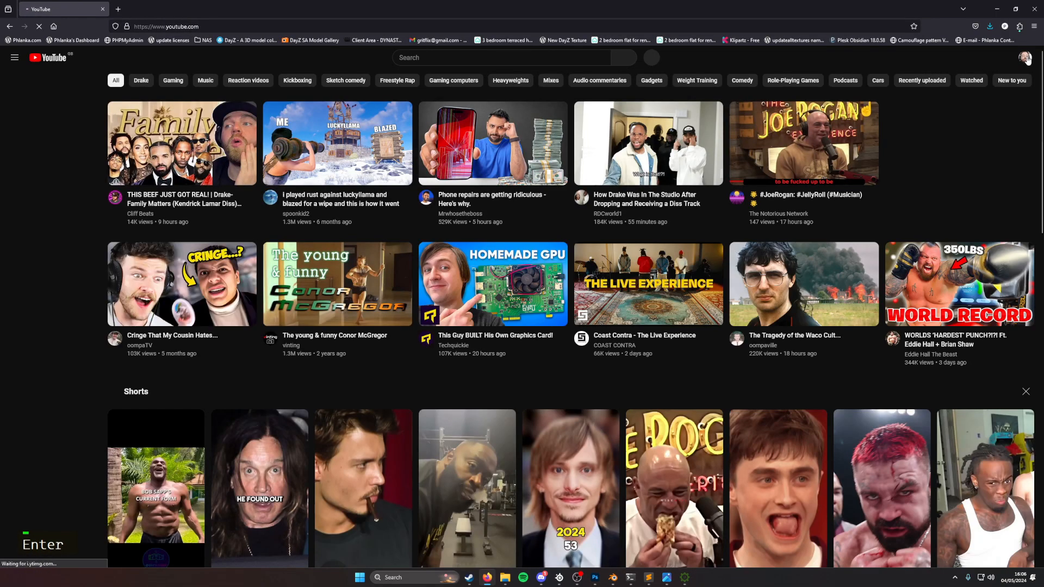
{"action": "left_click", "coordinate": [1025, 58]}
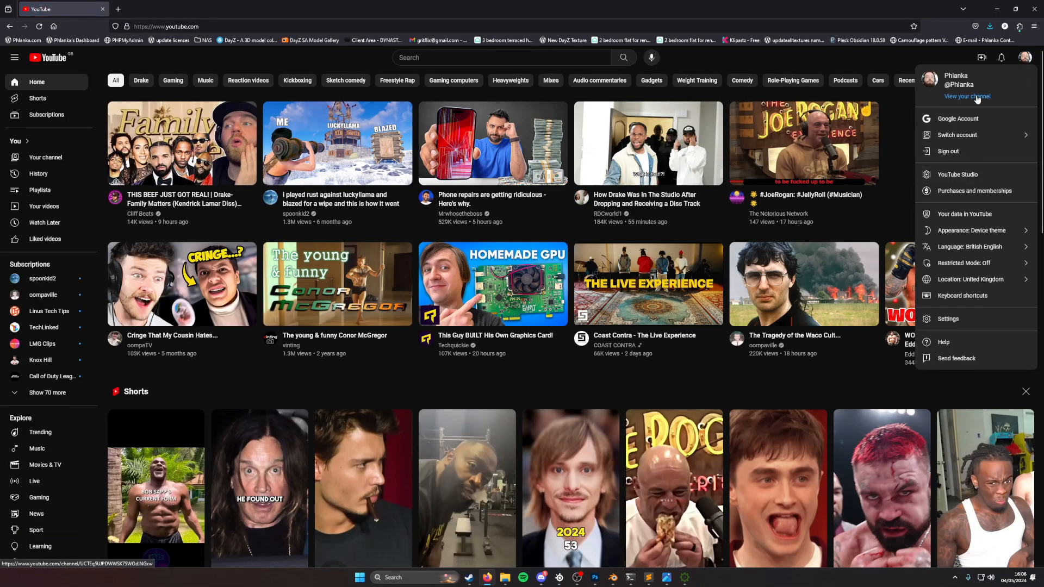
{"action": "left_click", "coordinate": [957, 175]}
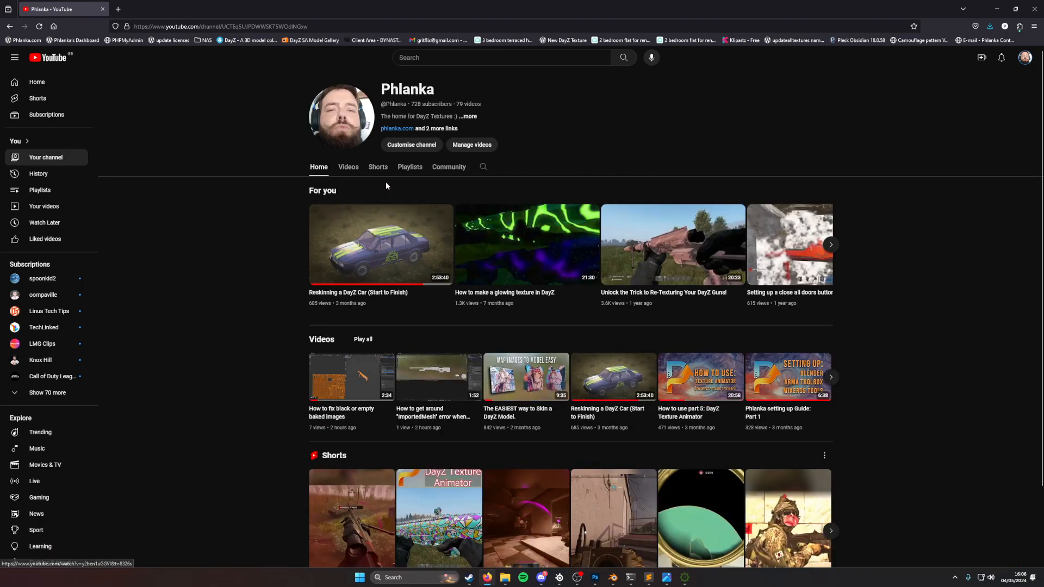
{"action": "left_click", "coordinate": [347, 167]}
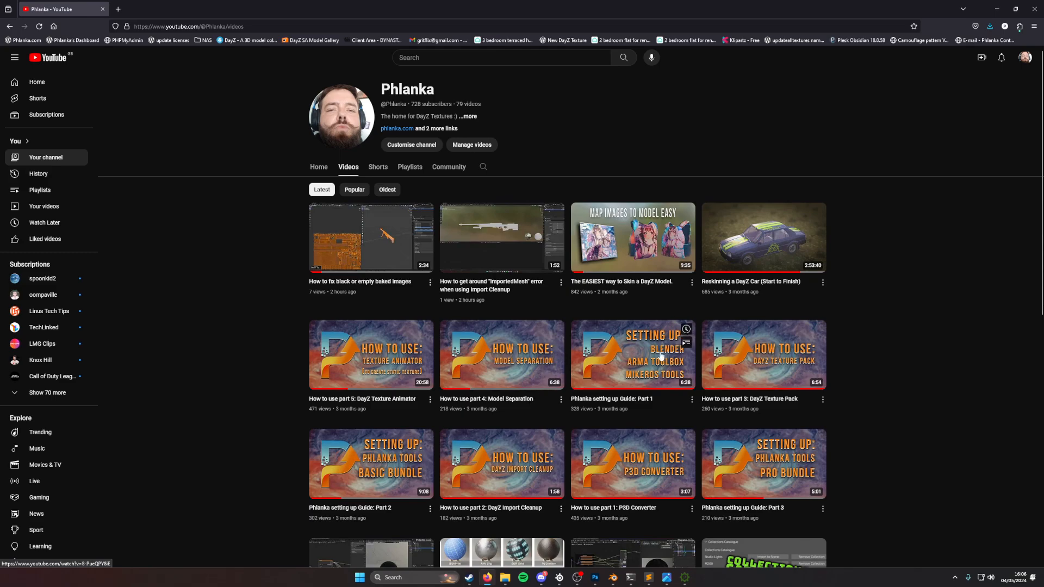
Step: Find the "Phlanka setting up Guide: Part 1" video in the channel's uploads, open it and pause playback
{"action": "scroll", "coordinate": [858, 420], "scroll_direction": "down", "scroll_amount": 4}
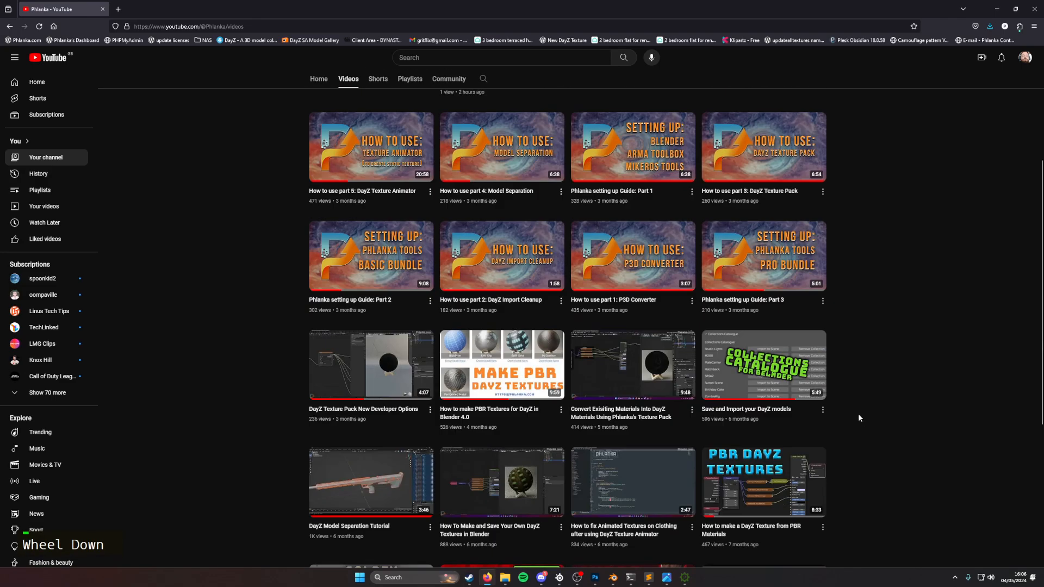
{"action": "scroll", "coordinate": [850, 410], "scroll_direction": "down", "scroll_amount": 3}
{"action": "scroll", "coordinate": [842, 402], "scroll_direction": "up", "scroll_amount": 2}
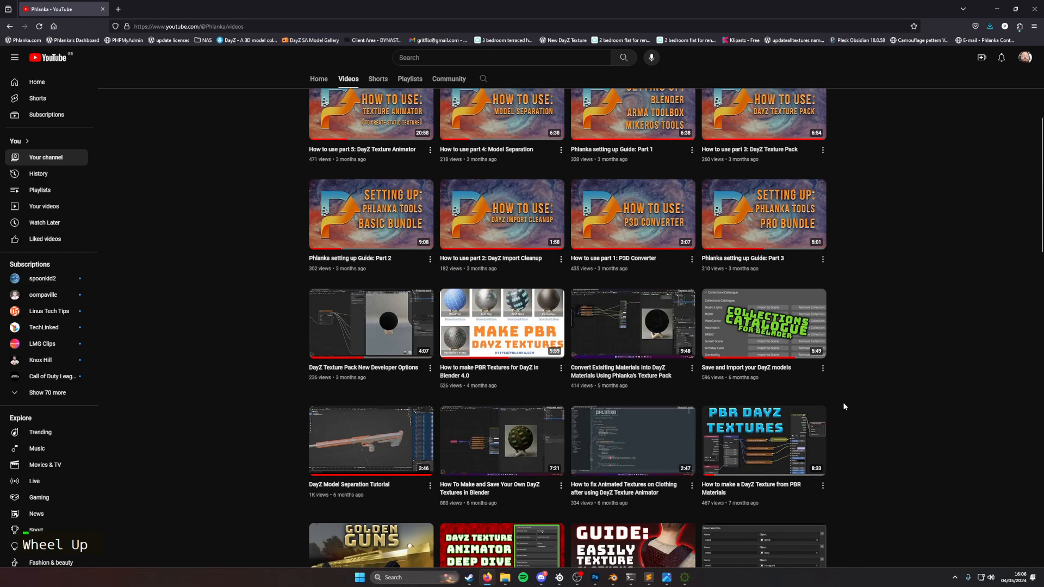
{"action": "scroll", "coordinate": [856, 322], "scroll_direction": "up", "scroll_amount": 4}
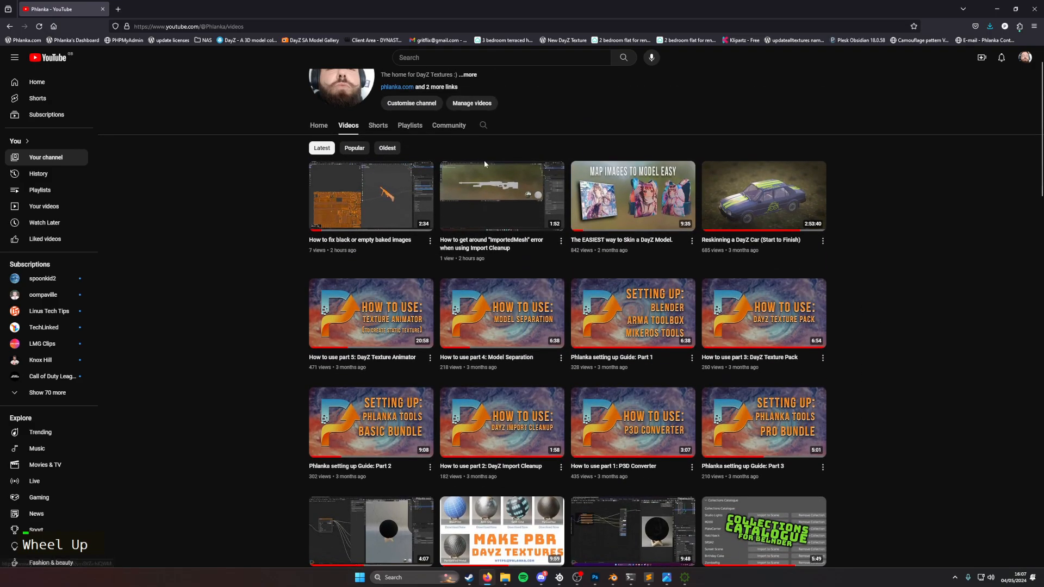
{"action": "scroll", "coordinate": [340, 133], "scroll_direction": "up", "scroll_amount": 1}
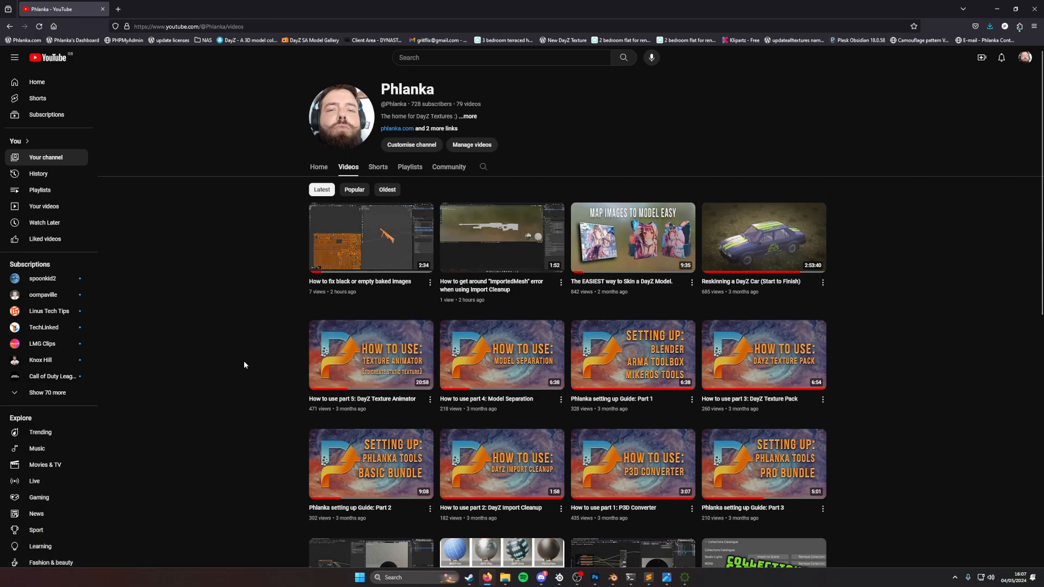
{"action": "left_click", "coordinate": [631, 353]}
{"action": "left_click", "coordinate": [416, 239]}
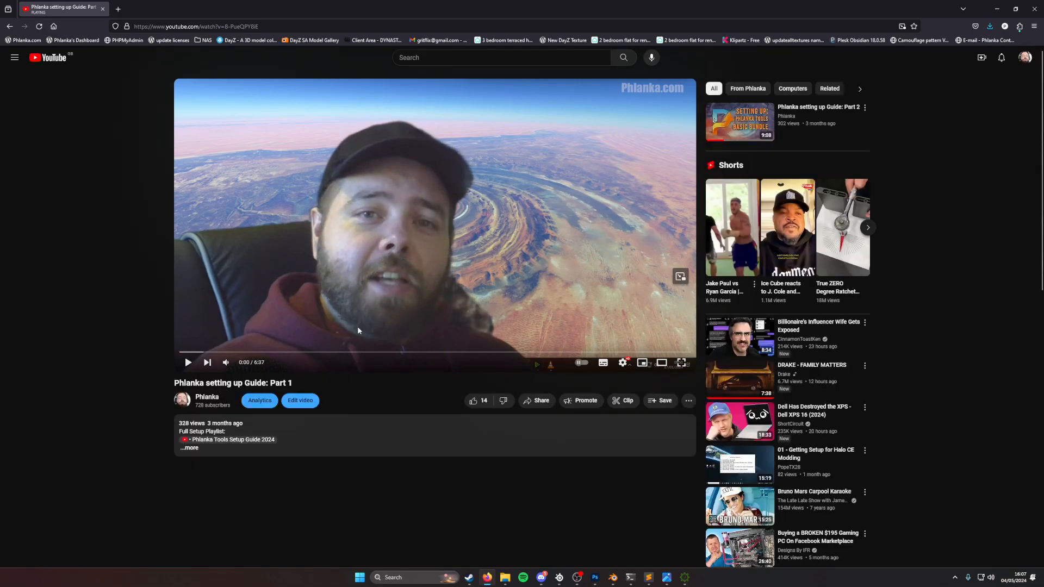
Step: Copy the PboProject code *.emat;*.edds;*.ptc;*.c;*.imageset;*.layout;*.ogg;*.png;*.paa;*.rvmat;*.wrp from the video description into pboProject's Exclude From Pbo setting
{"action": "scroll", "coordinate": [272, 331], "scroll_direction": "down", "scroll_amount": 2}
{"action": "left_click", "coordinate": [257, 328]}
{"action": "left_click_drag", "start_coordinate": [371, 430], "coordinate": [178, 429]}
{"action": "key", "text": "ctrl+c"}
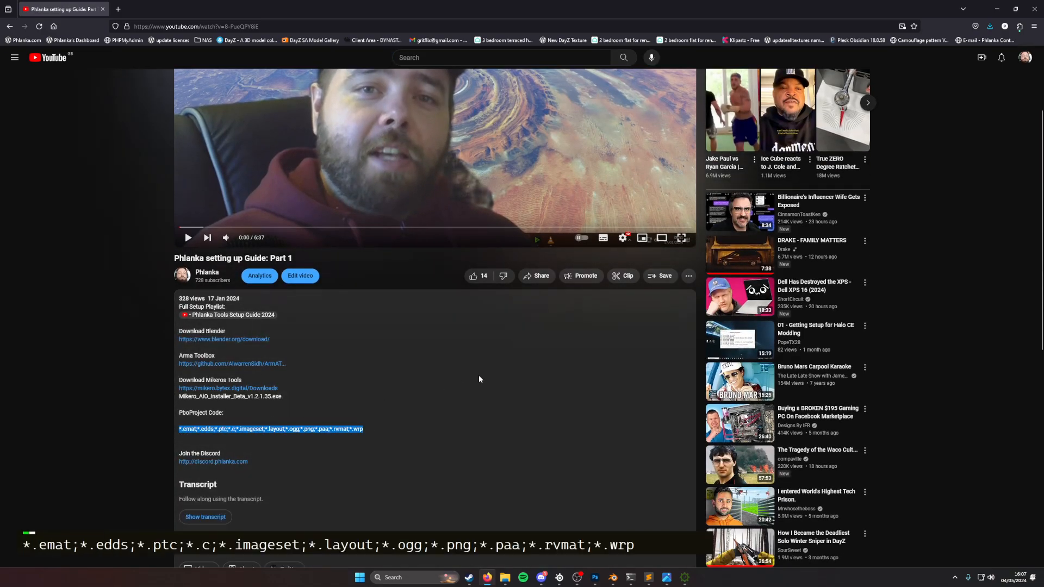
{"action": "key", "text": "alt+Tab"}
{"action": "key", "text": "ctrl+v"}
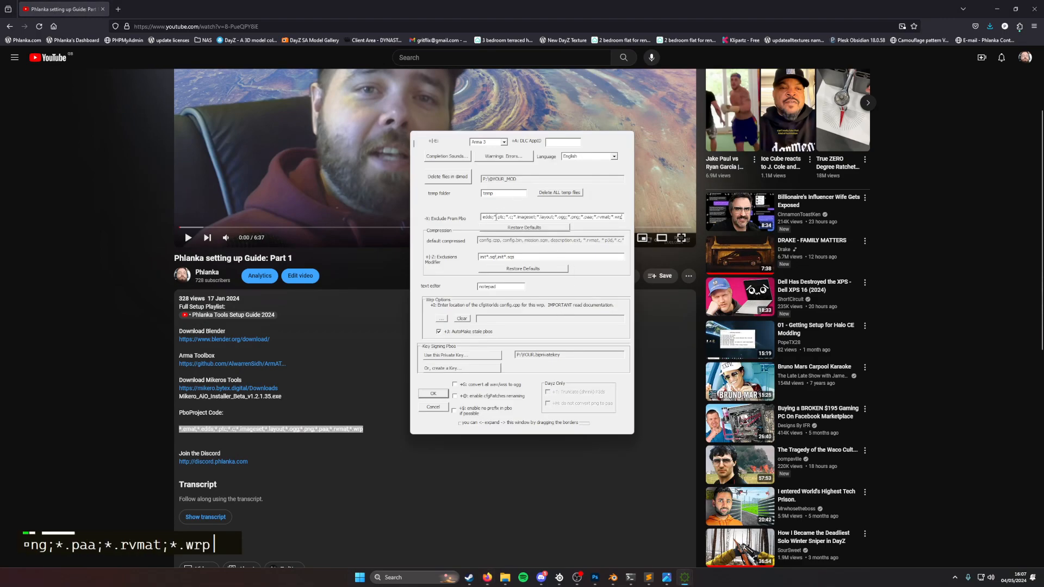
Step: Set pboProject's target game to DAYZSA, turn off the completion beep and save the setup
{"action": "left_click", "coordinate": [504, 142]}
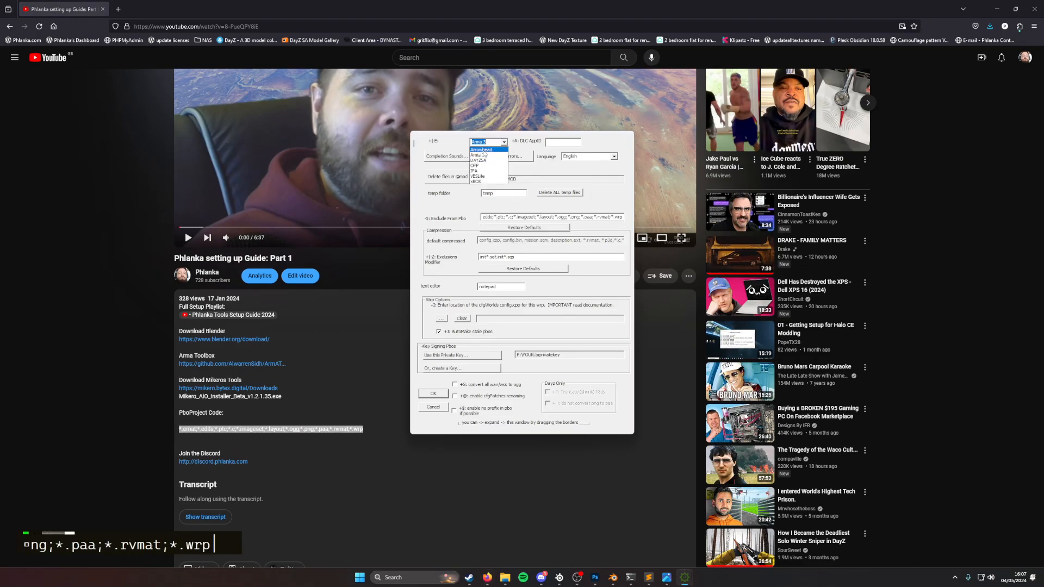
{"action": "left_click", "coordinate": [487, 158]}
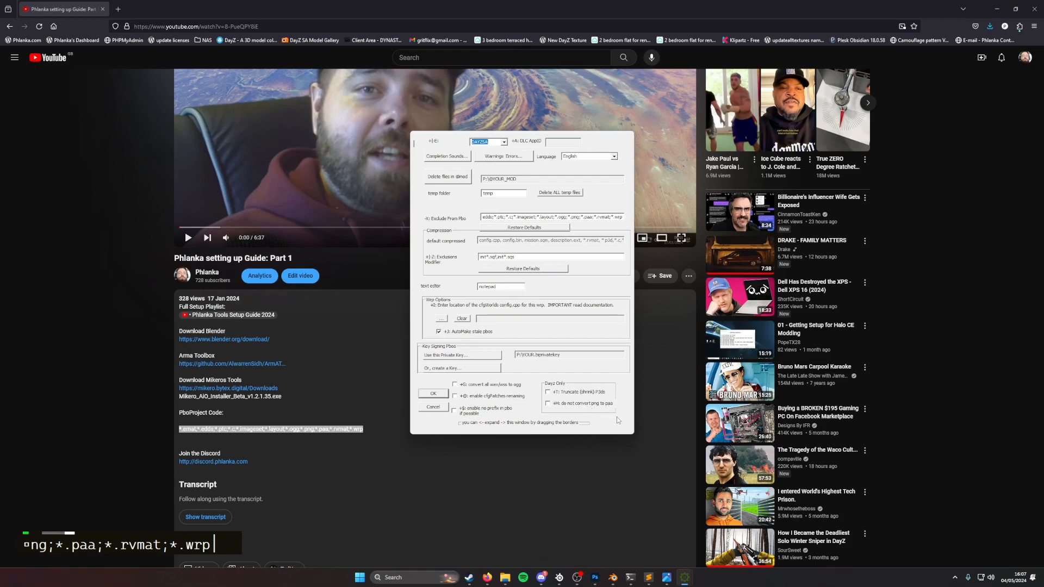
{"action": "double_click", "coordinate": [453, 158]}
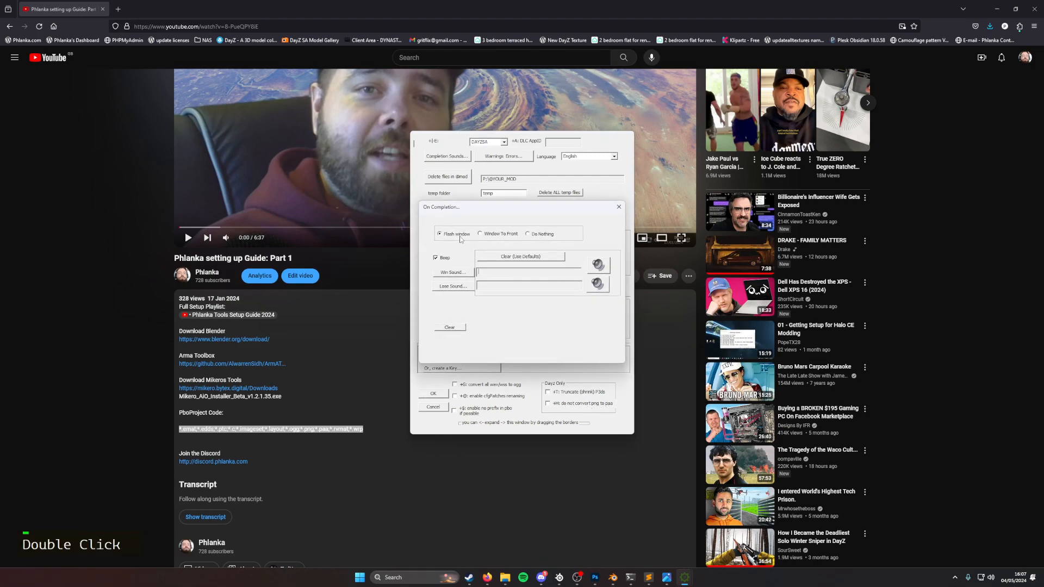
{"action": "left_click", "coordinate": [436, 258]}
{"action": "left_click", "coordinate": [619, 207]}
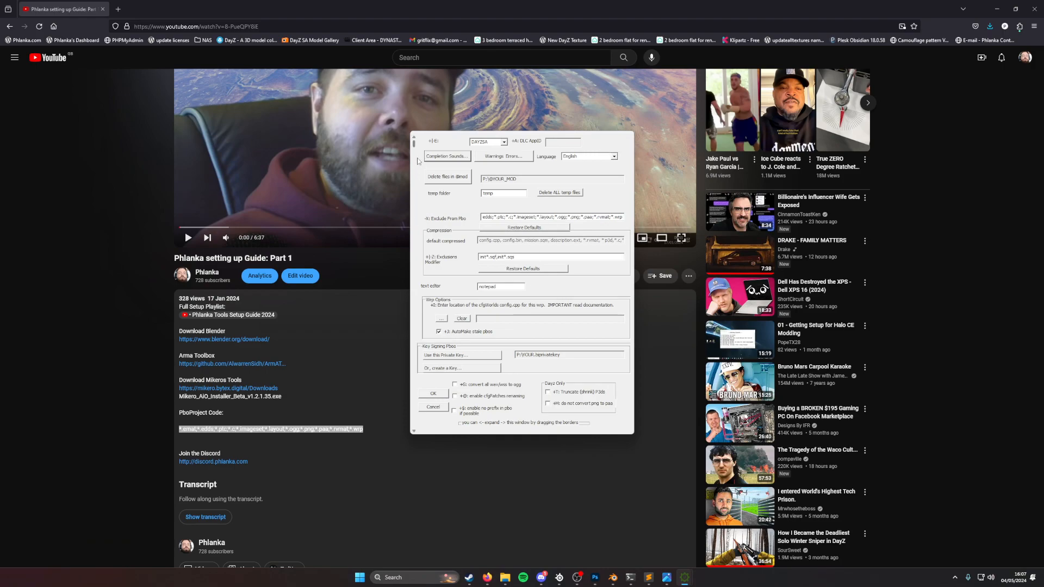
{"action": "left_click", "coordinate": [433, 393]}
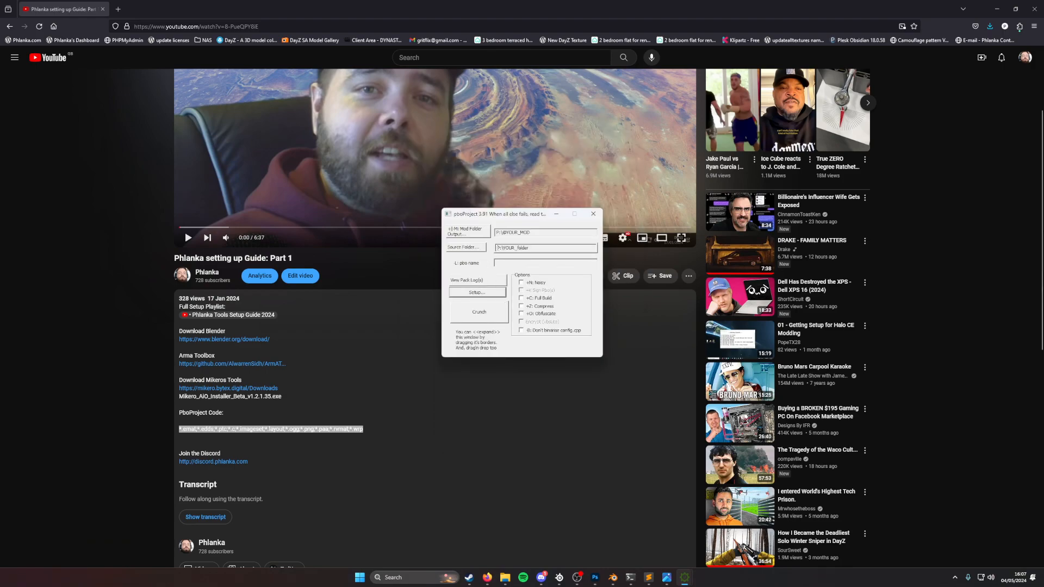
{"action": "left_click", "coordinate": [469, 231]}
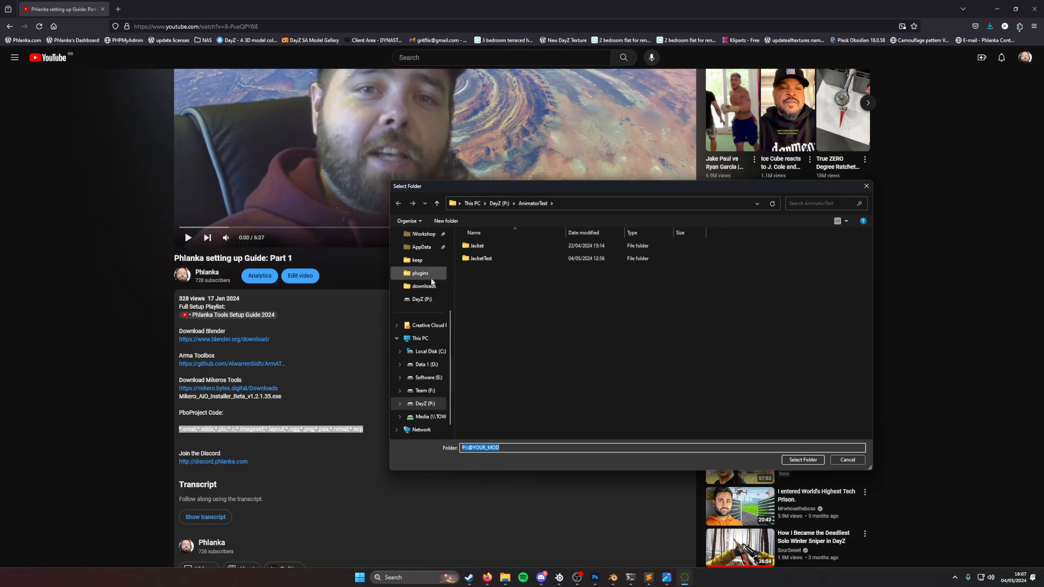
{"action": "left_click", "coordinate": [423, 234]}
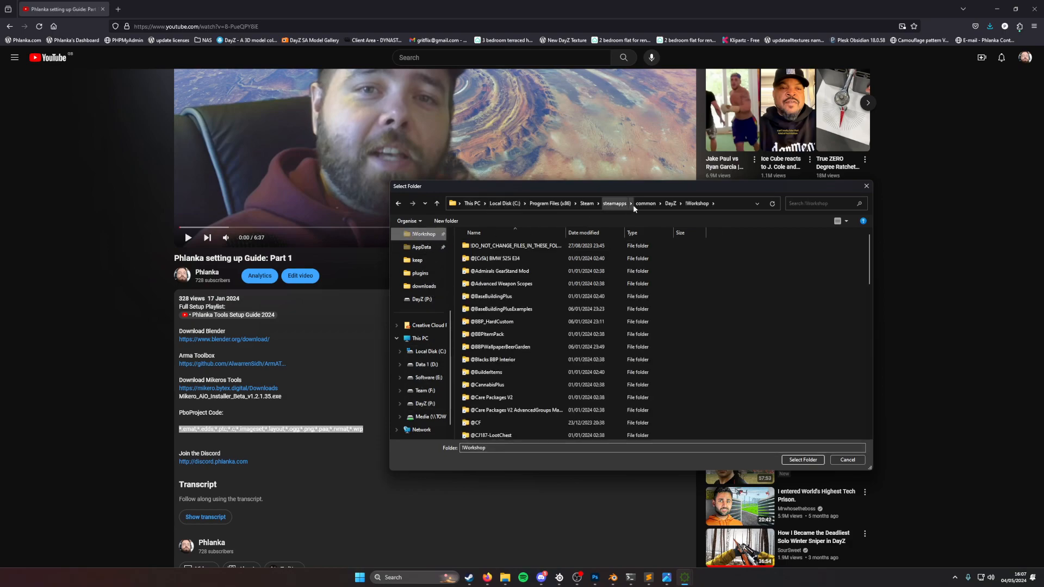
{"action": "left_click", "coordinate": [649, 205]}
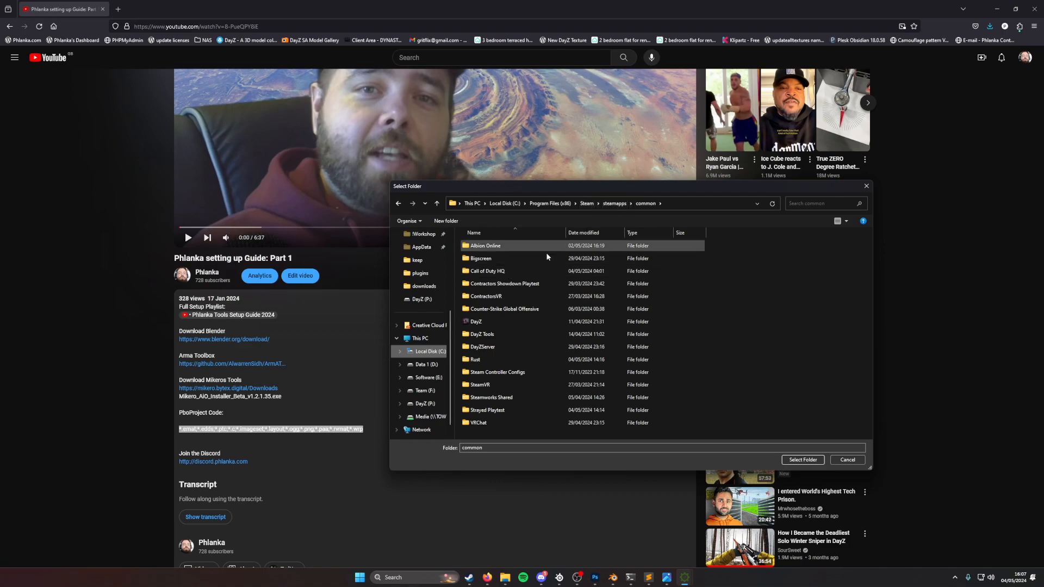
{"action": "double_click", "coordinate": [484, 346]}
{"action": "double_click", "coordinate": [504, 279]}
{"action": "left_click", "coordinate": [802, 460]}
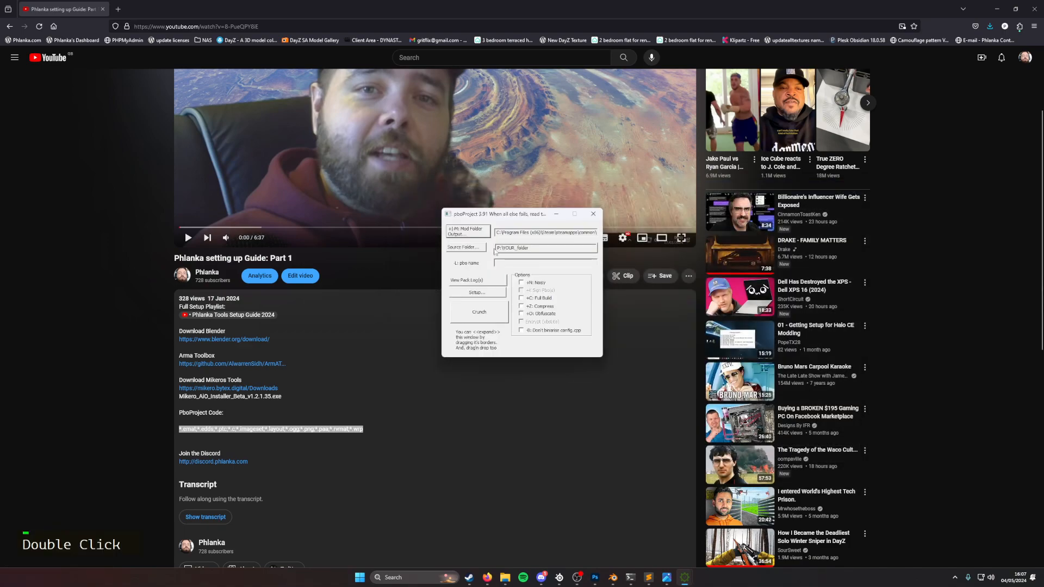
Step: Set pboProject's source folder to the Something folder on the P: drive and crunch it into a PBO
{"action": "left_click", "coordinate": [473, 248]}
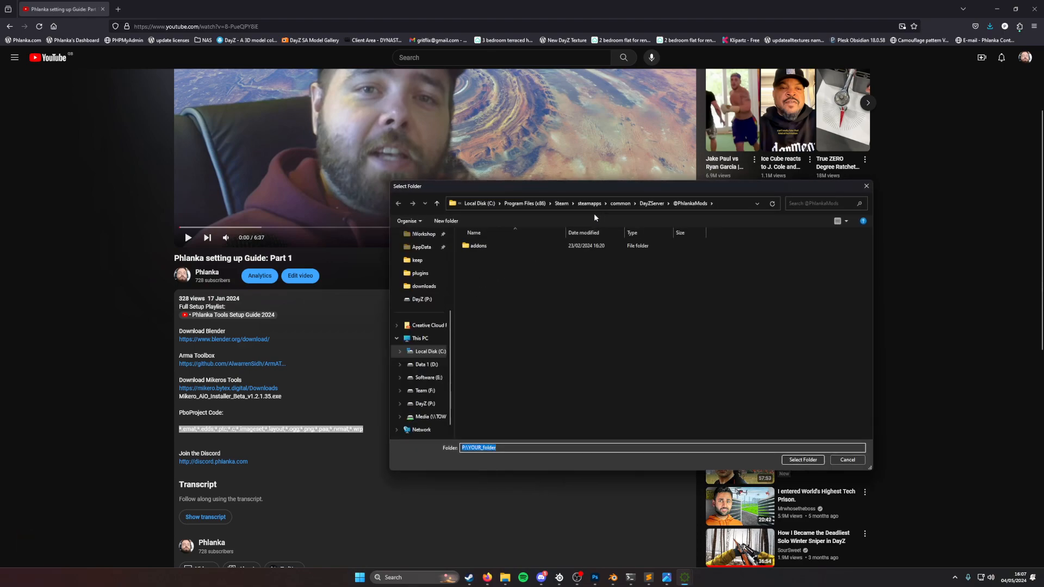
{"action": "left_click", "coordinate": [423, 404]}
{"action": "scroll", "coordinate": [488, 396], "scroll_direction": "down", "scroll_amount": 5}
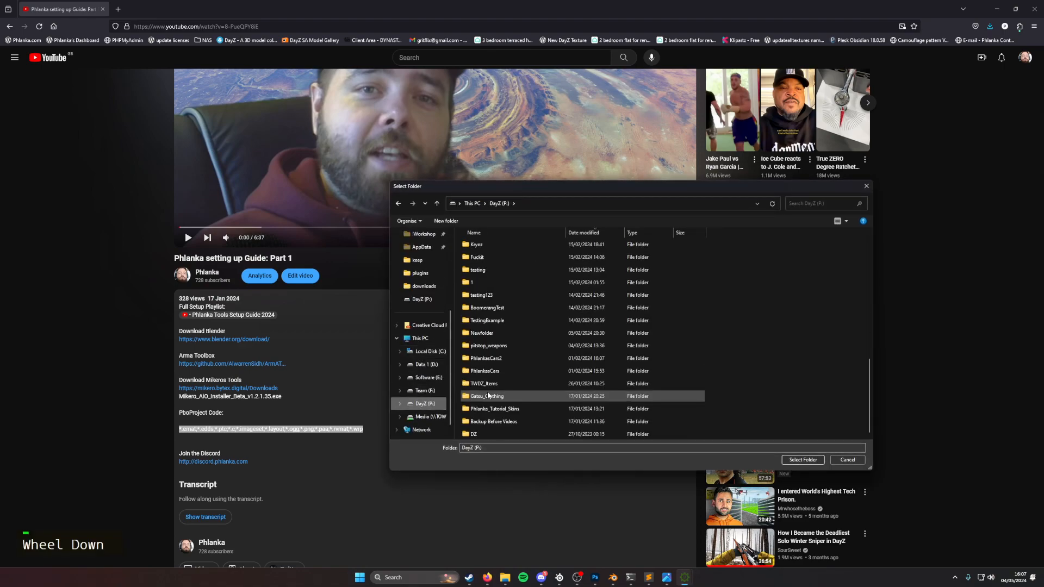
{"action": "scroll", "coordinate": [504, 361], "scroll_direction": "up", "scroll_amount": 2}
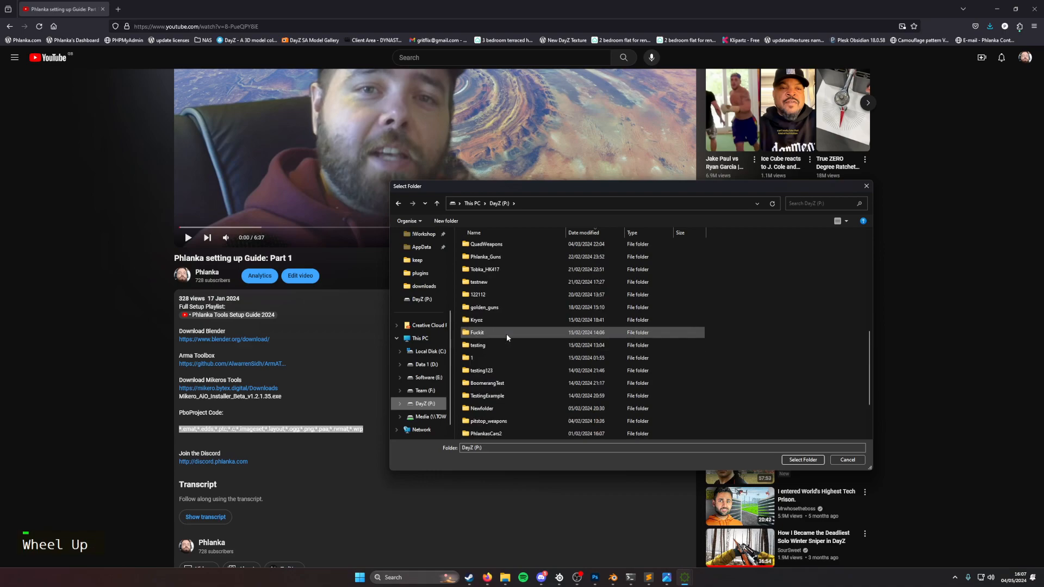
{"action": "scroll", "coordinate": [499, 380], "scroll_direction": "down", "scroll_amount": 2}
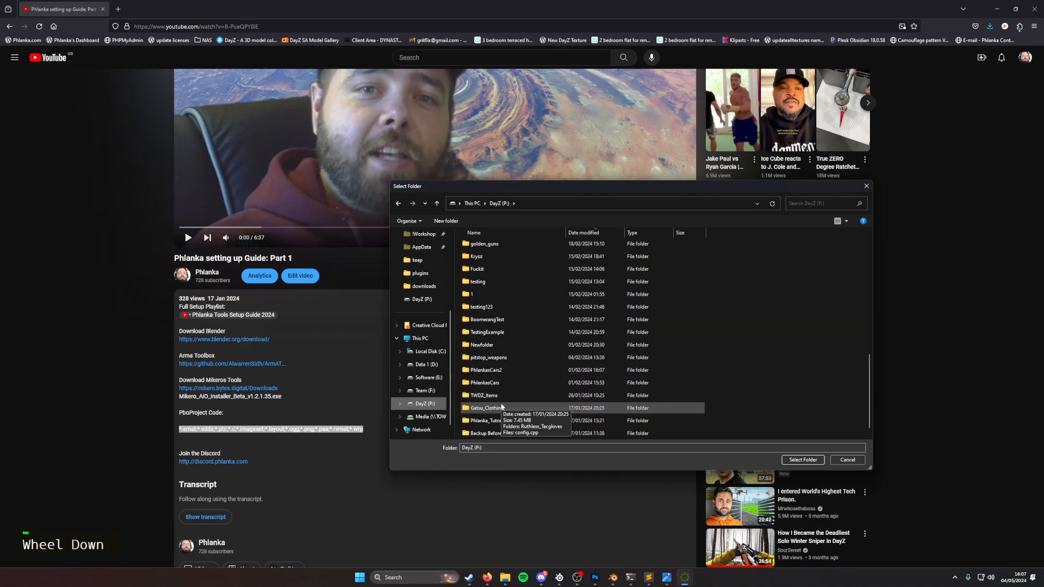
{"action": "scroll", "coordinate": [500, 380], "scroll_direction": "up", "scroll_amount": 5}
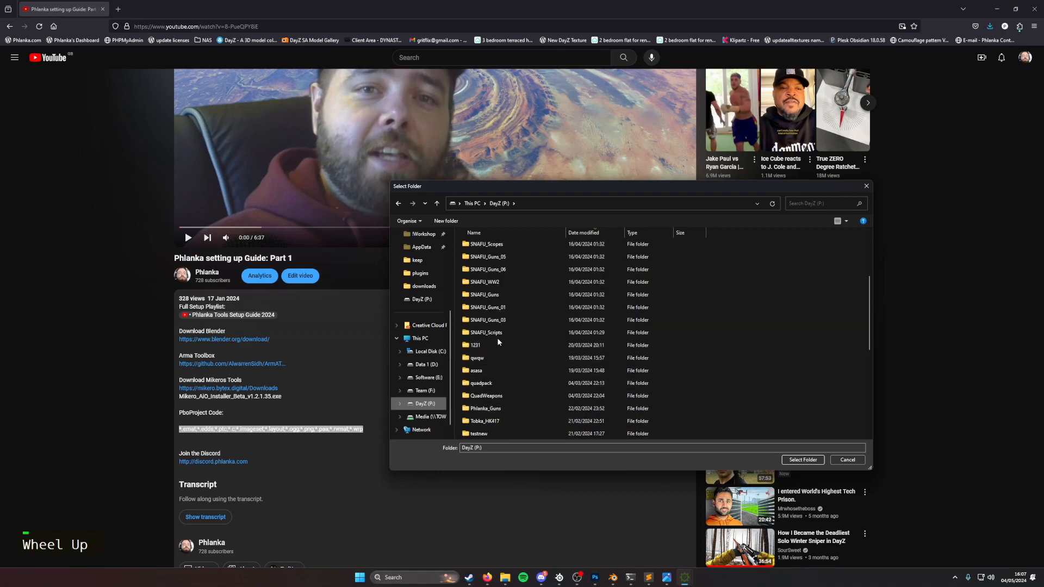
{"action": "scroll", "coordinate": [504, 381], "scroll_direction": "down", "scroll_amount": 2}
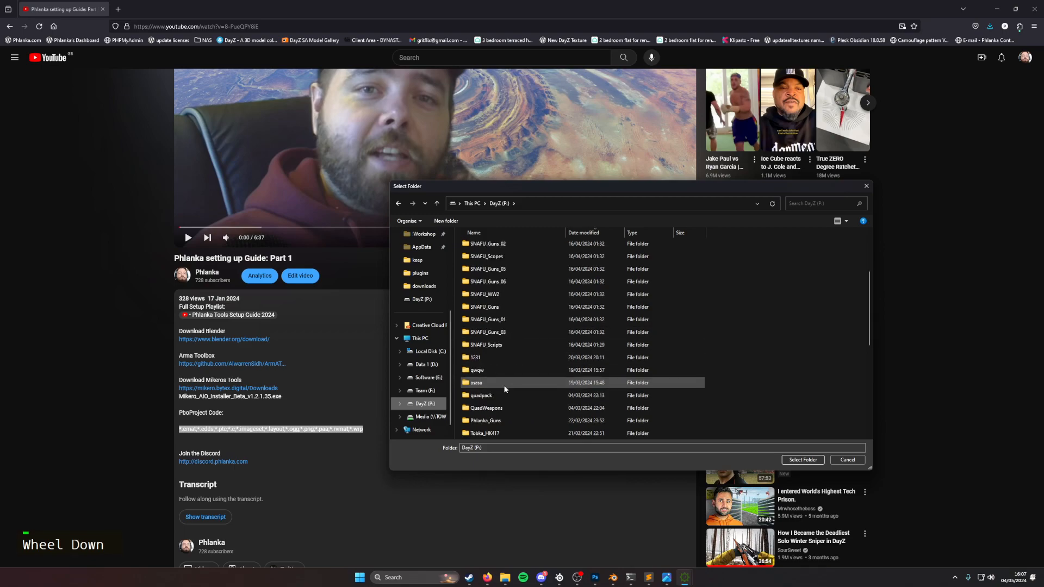
{"action": "scroll", "coordinate": [505, 388], "scroll_direction": "up", "scroll_amount": 1}
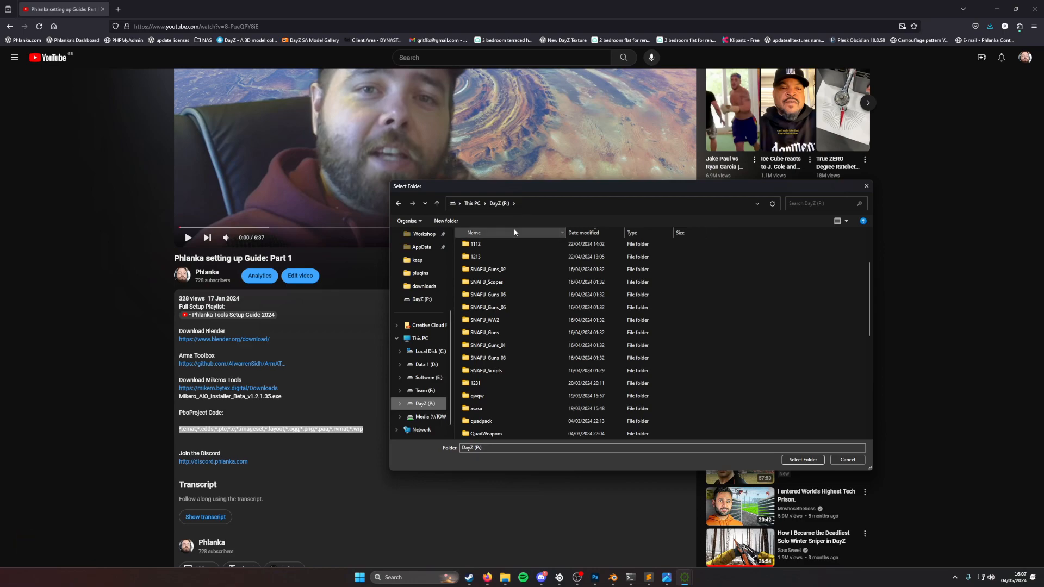
{"action": "left_click", "coordinate": [514, 232]}
{"action": "scroll", "coordinate": [507, 335], "scroll_direction": "down", "scroll_amount": 5}
{"action": "scroll", "coordinate": [508, 346], "scroll_direction": "up", "scroll_amount": 1}
{"action": "left_click", "coordinate": [501, 386]}
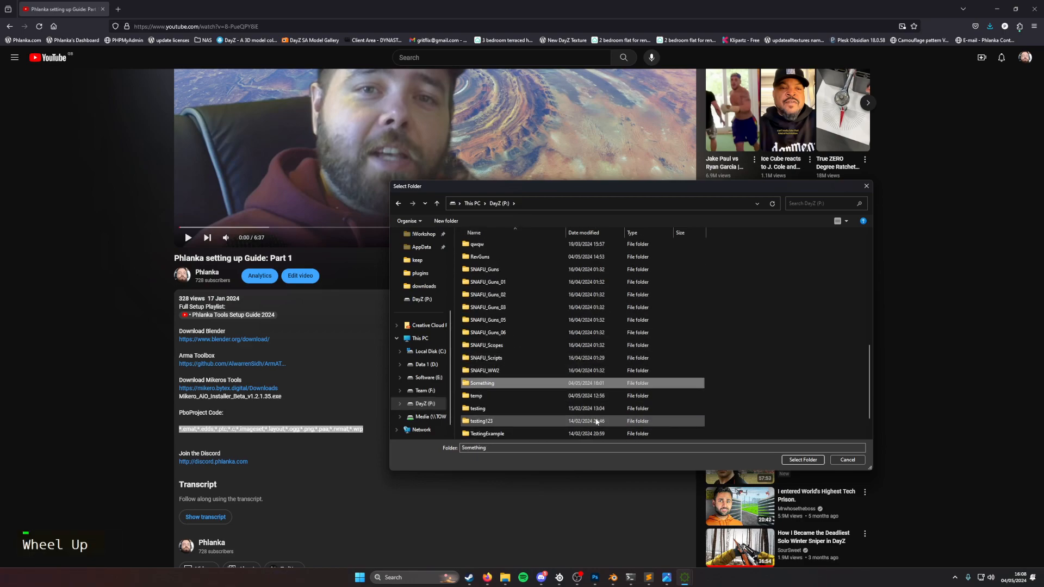
{"action": "left_click", "coordinate": [803, 460]}
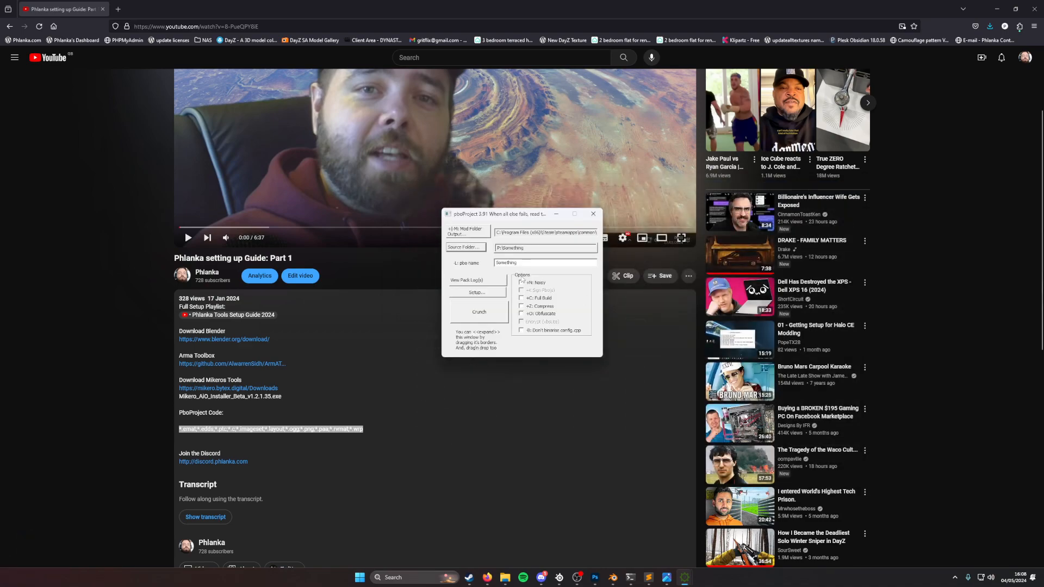
{"action": "left_click", "coordinate": [503, 315]}
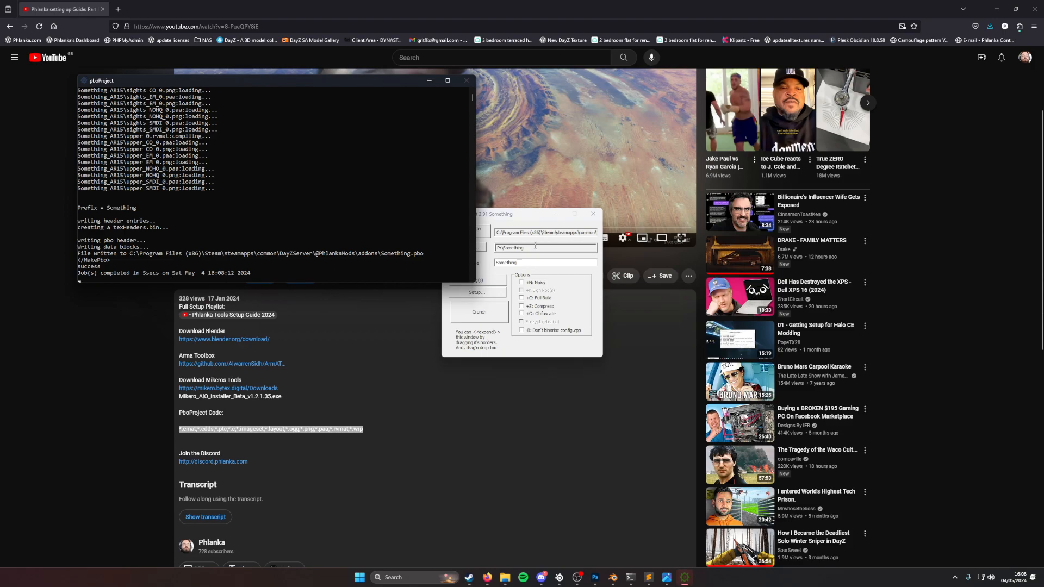
Step: Start the Phlanka Test Server batch, dismiss the CodeLock addon warning and allow the server through the Windows firewall
{"action": "key", "text": "super"}
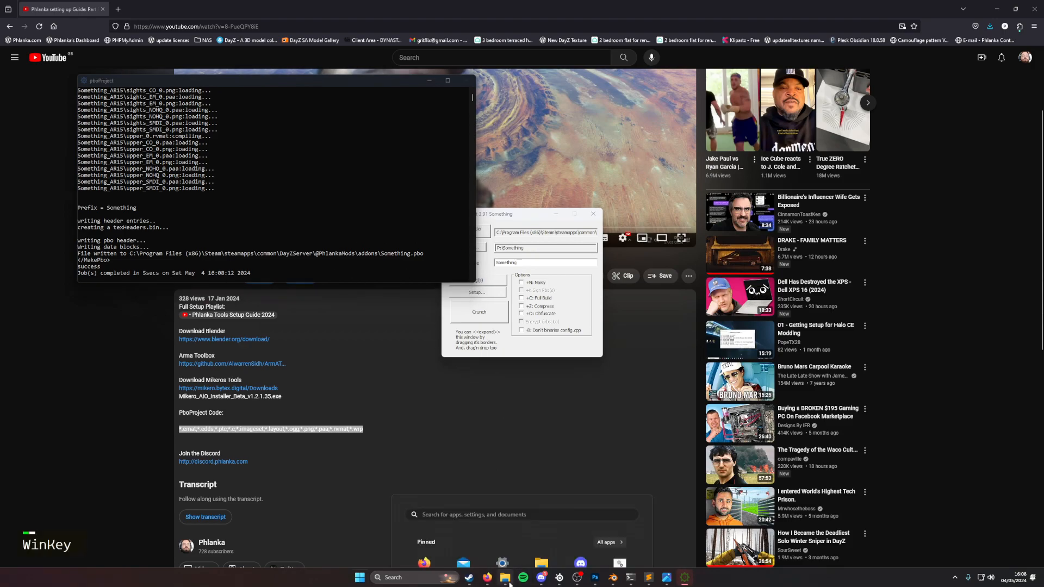
{"action": "left_click", "coordinate": [620, 340]}
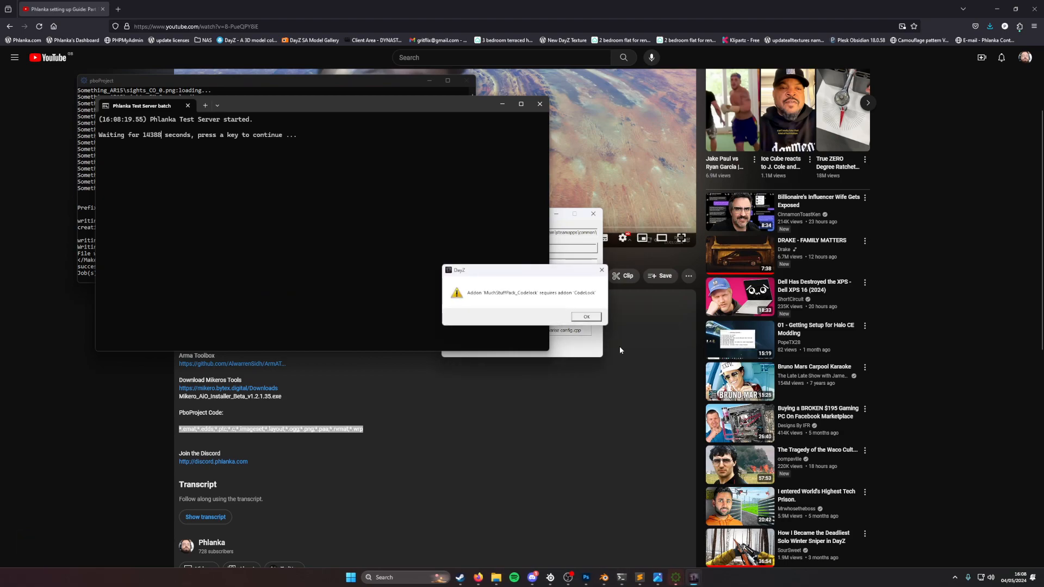
{"action": "left_click", "coordinate": [584, 317]}
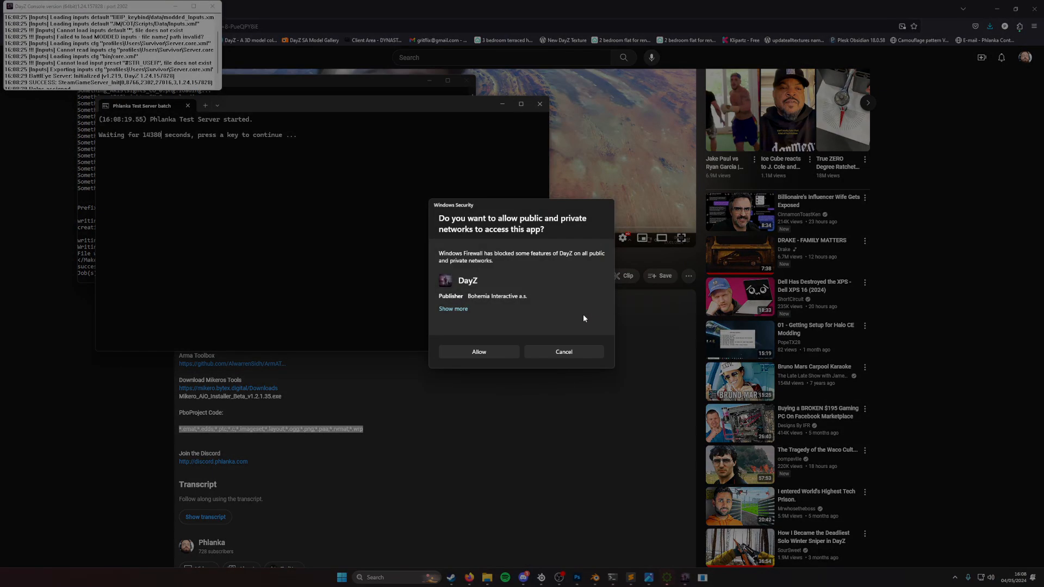
{"action": "left_click", "coordinate": [511, 350]}
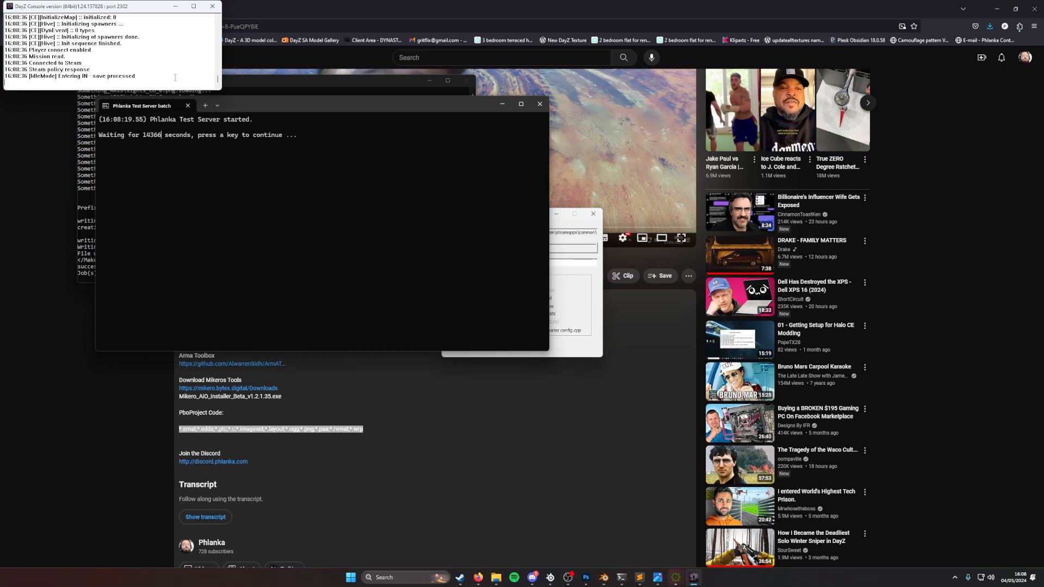
{"action": "scroll", "coordinate": [175, 77], "scroll_direction": "down", "scroll_amount": 3}
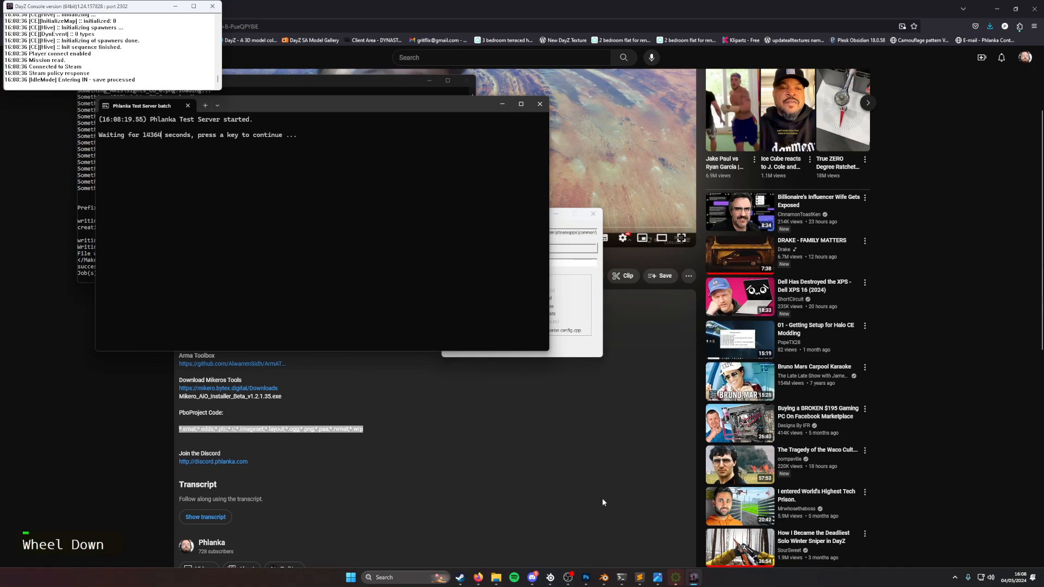
Step: Open the DayZ launcher and join Phlanka Test Server from the LAN servers with its required DLCs and mods set up
{"action": "key", "text": "super"}
{"action": "type", "text": "day"}
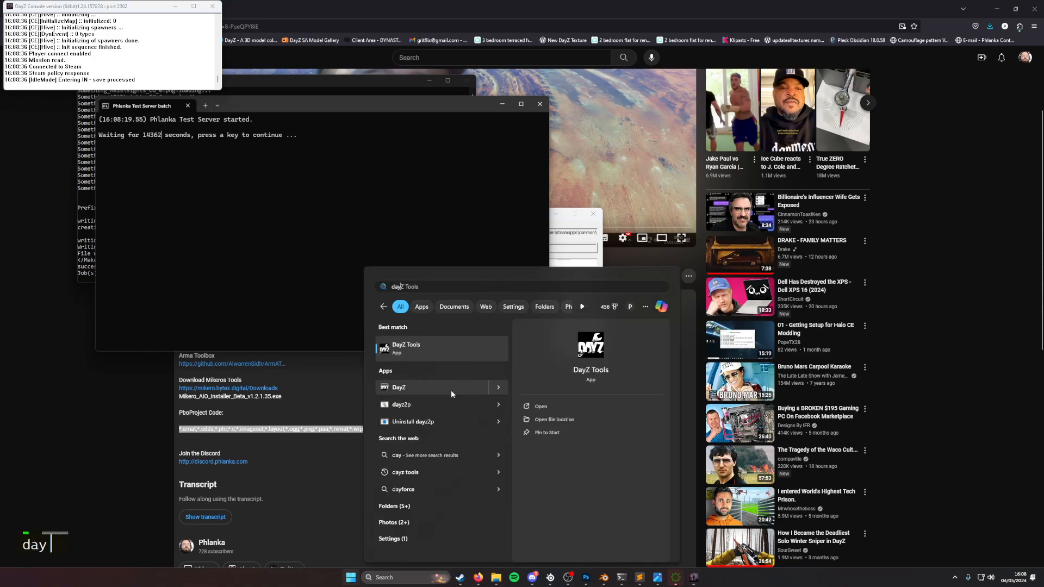
{"action": "left_click", "coordinate": [426, 387]}
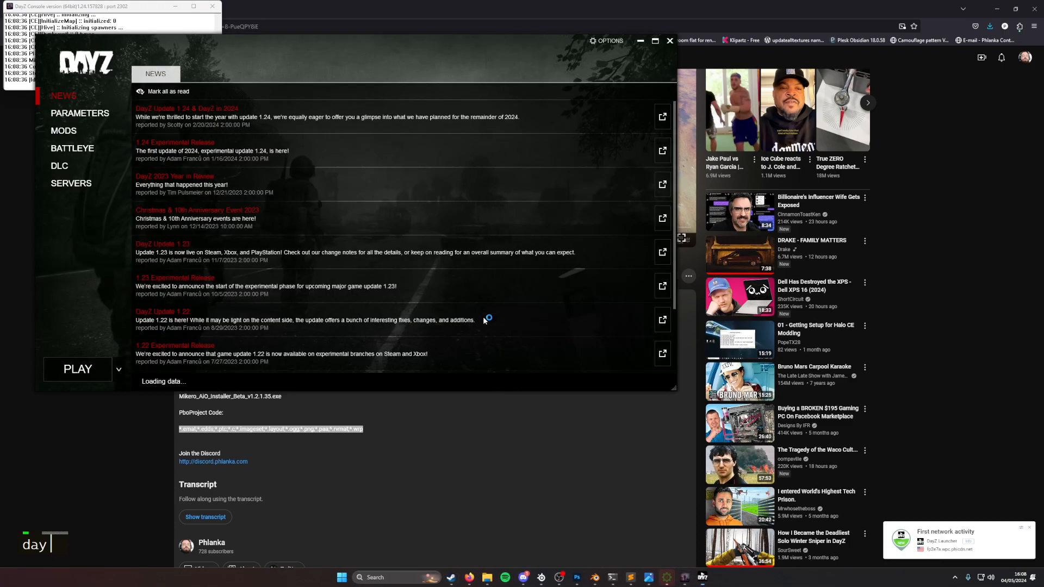
{"action": "left_click", "coordinate": [87, 183]}
{"action": "left_click", "coordinate": [397, 77]}
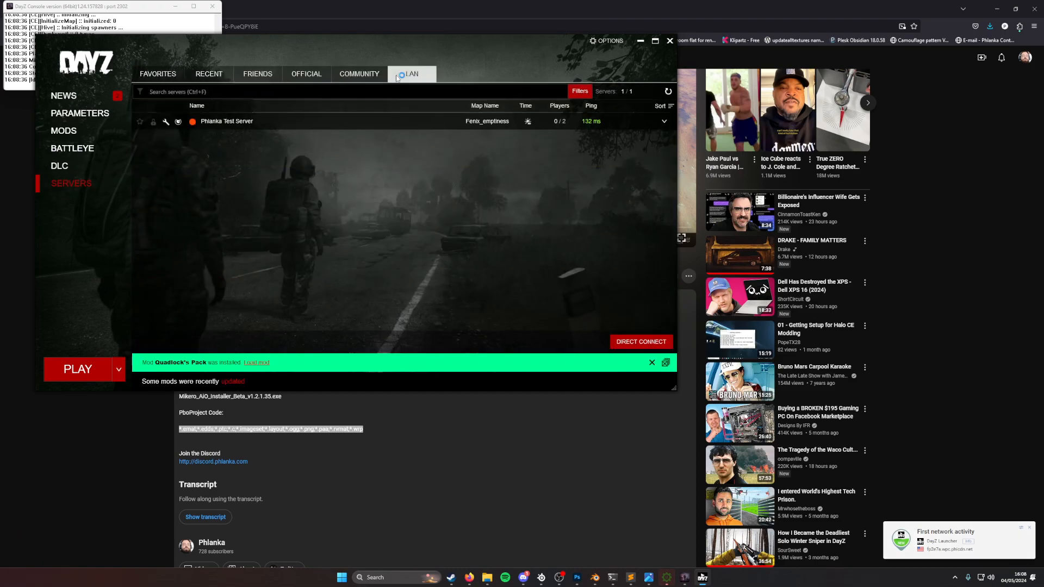
{"action": "double_click", "coordinate": [253, 122]}
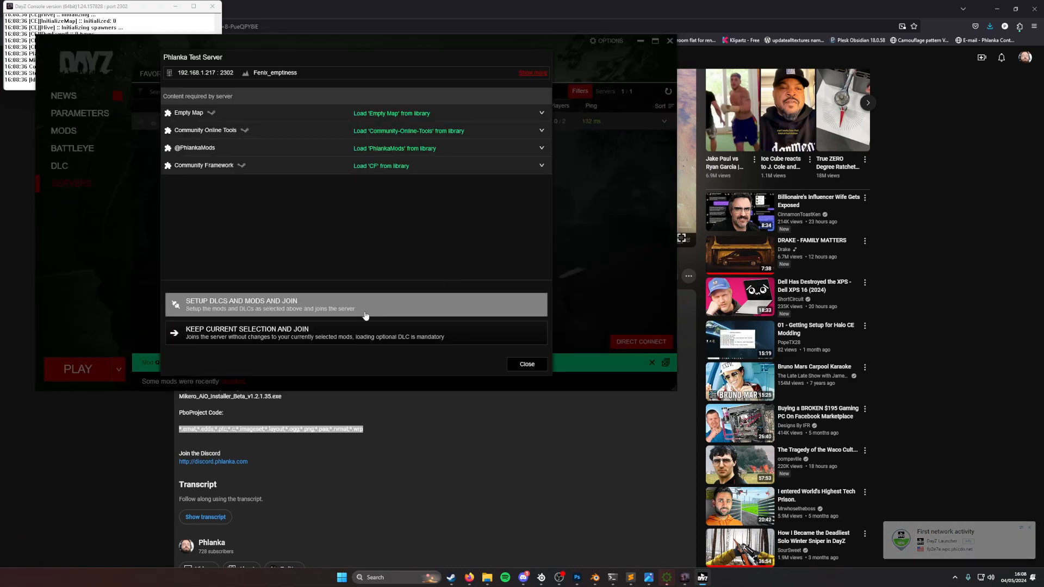
{"action": "left_click", "coordinate": [324, 310]}
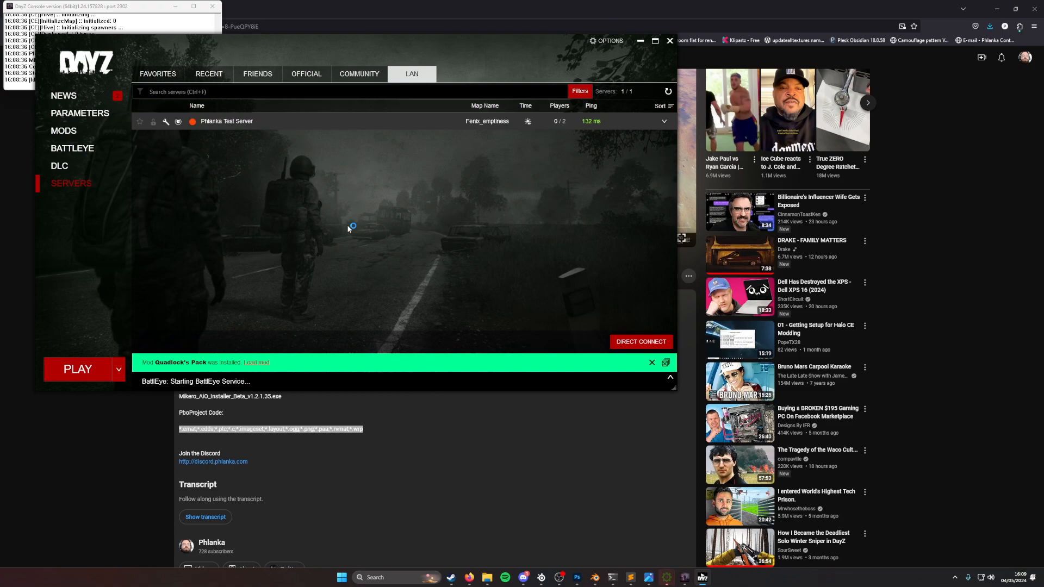
Step: Close Photoshop without saving Untitled-1 and close the web browser
{"action": "left_click", "coordinate": [579, 580]}
{"action": "left_click", "coordinate": [1033, 4]}
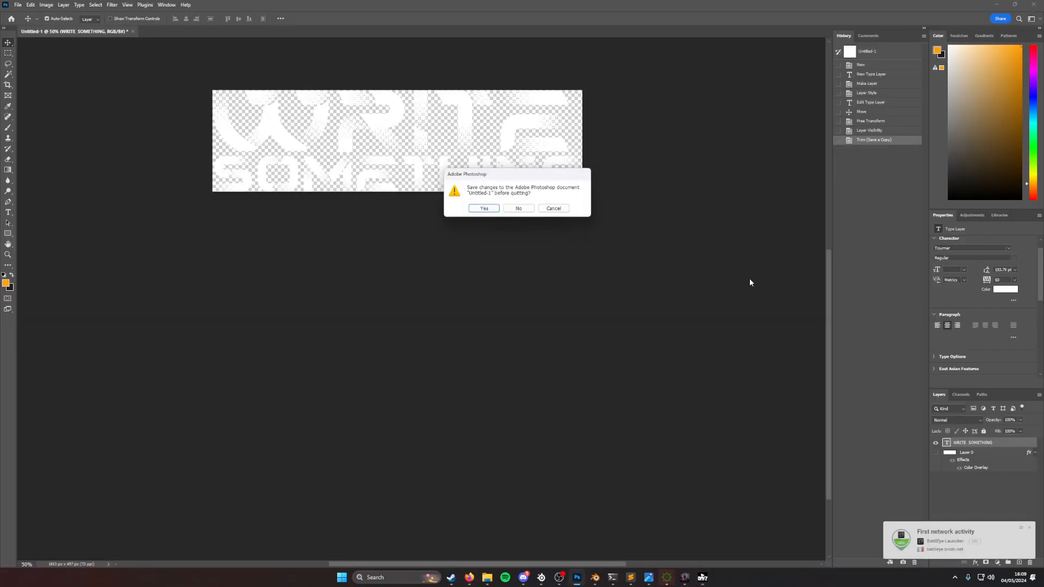
{"action": "double_click", "coordinate": [517, 208]}
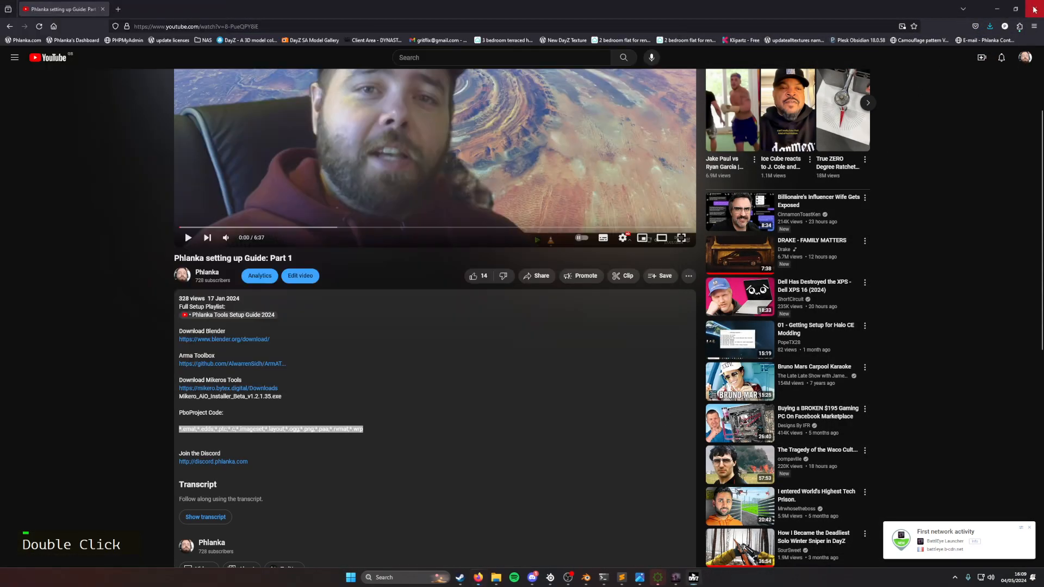
{"action": "left_click", "coordinate": [1035, 5]}
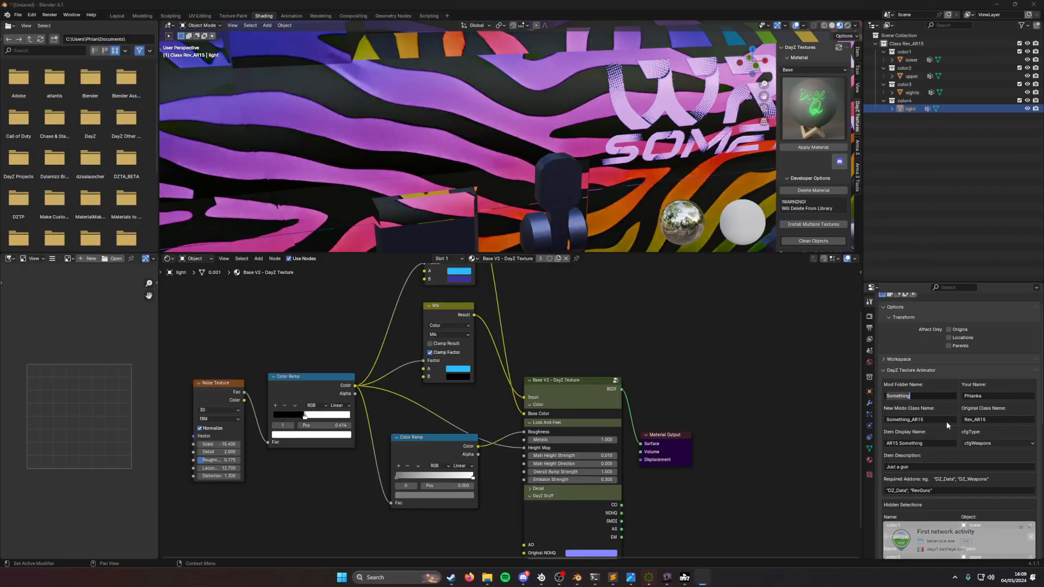
Step: Check the New Mods Class Name in Blender, switch back to DayZ and allow it through the Windows firewall
{"action": "double_click", "coordinate": [915, 420]}
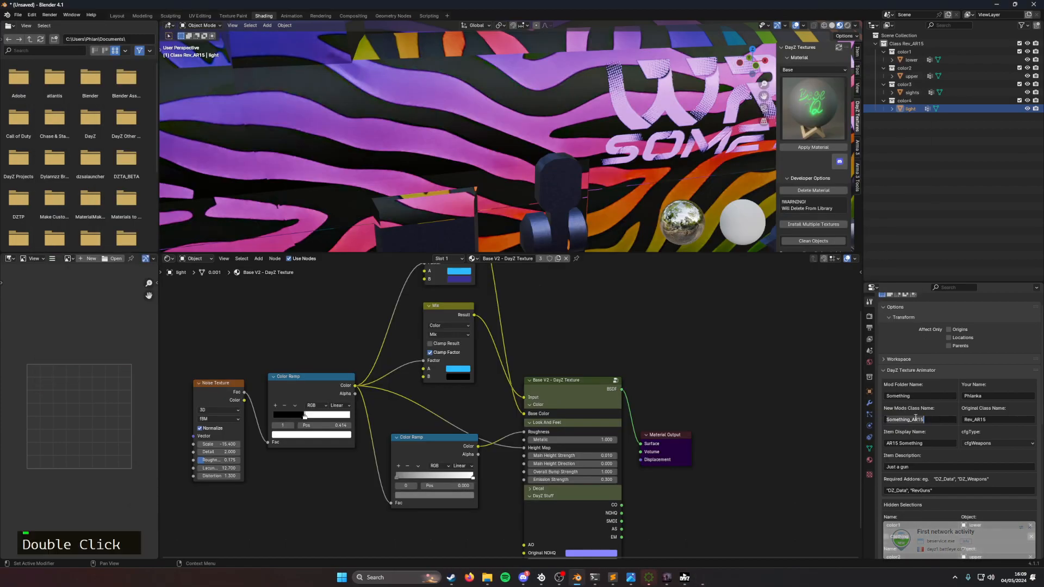
{"action": "left_click", "coordinate": [702, 578]}
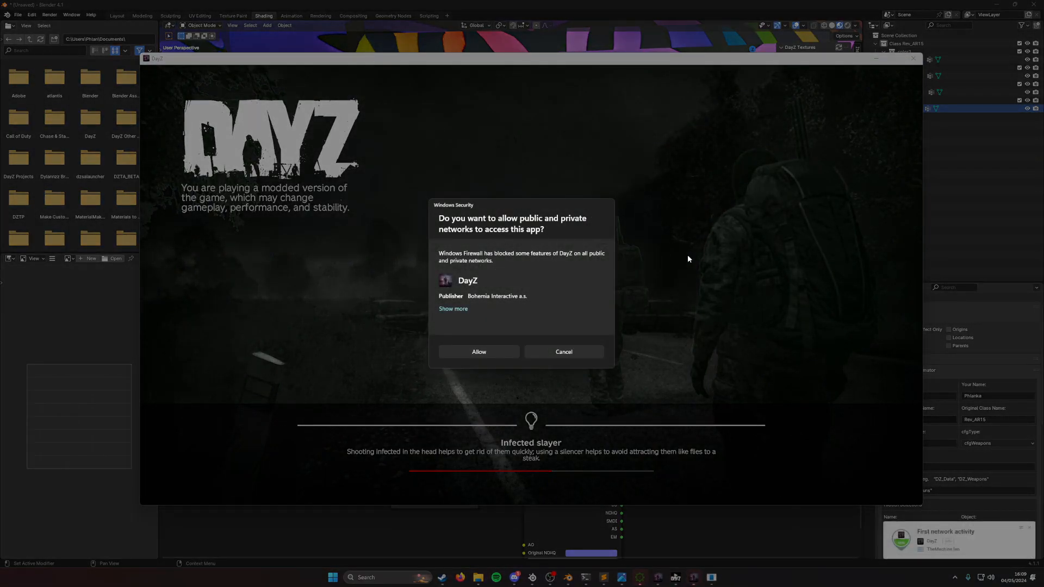
{"action": "left_click", "coordinate": [507, 350]}
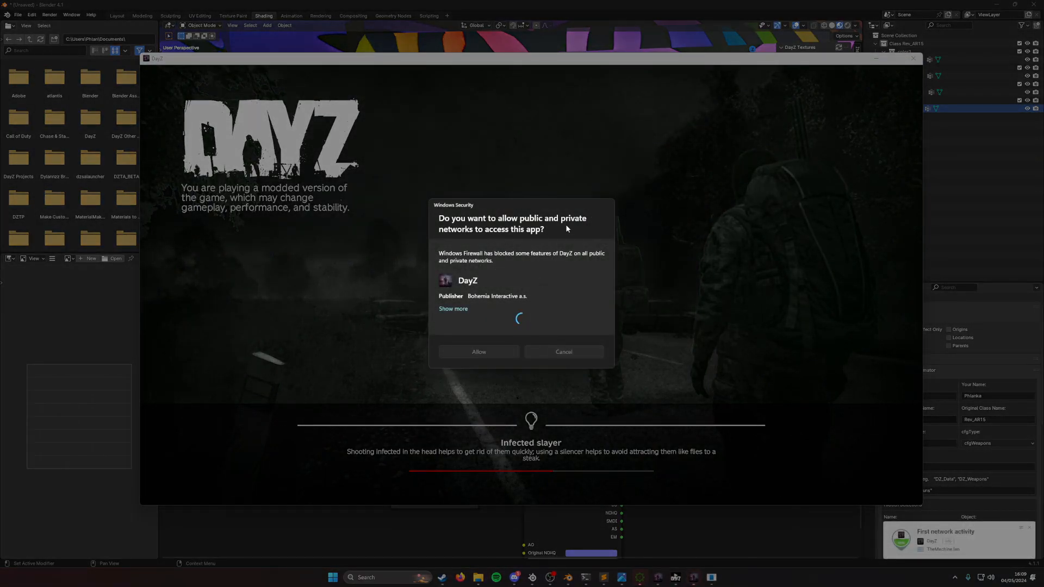
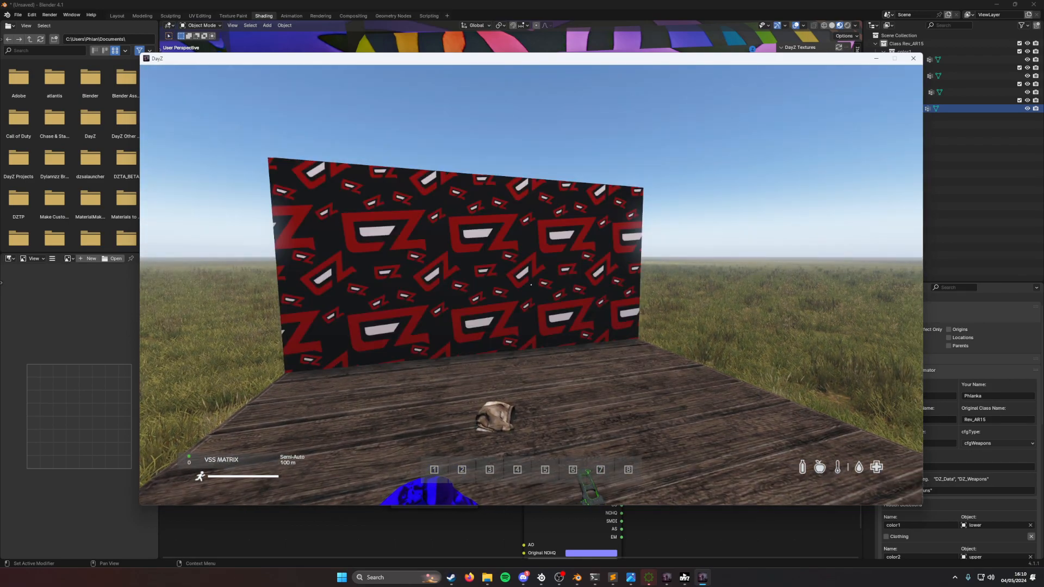
Step: Drop the held VSS MATRIX rifle in game and move to a clear view of the wooden foundation
{"action": "key", "text": "w"}
{"action": "key", "text": "g"}
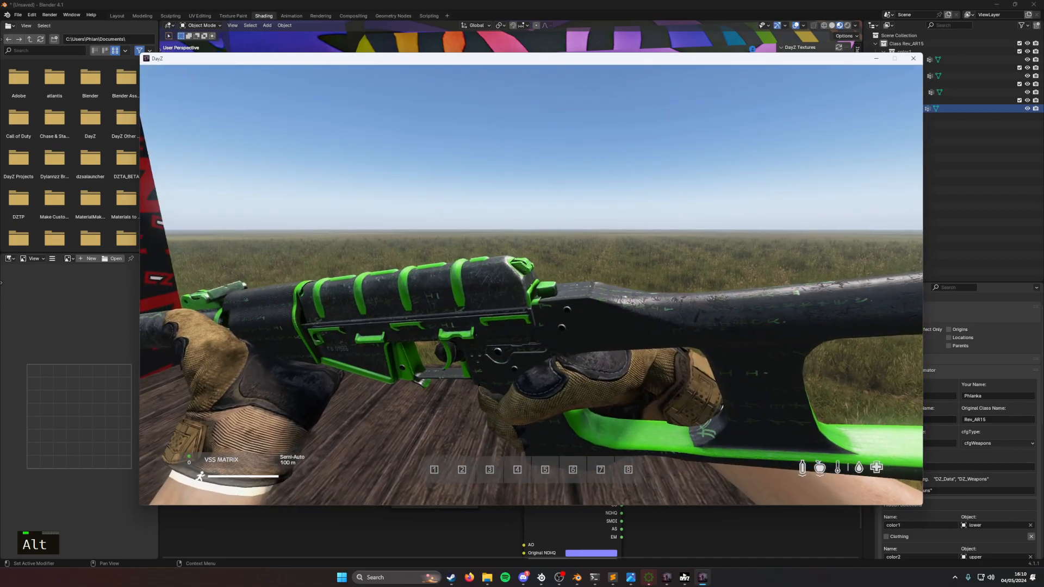
{"action": "key", "text": "g"}
{"action": "key", "text": "g"}
{"action": "key", "text": "g"}
{"action": "key", "text": "g"}
{"action": "key", "text": "g"}
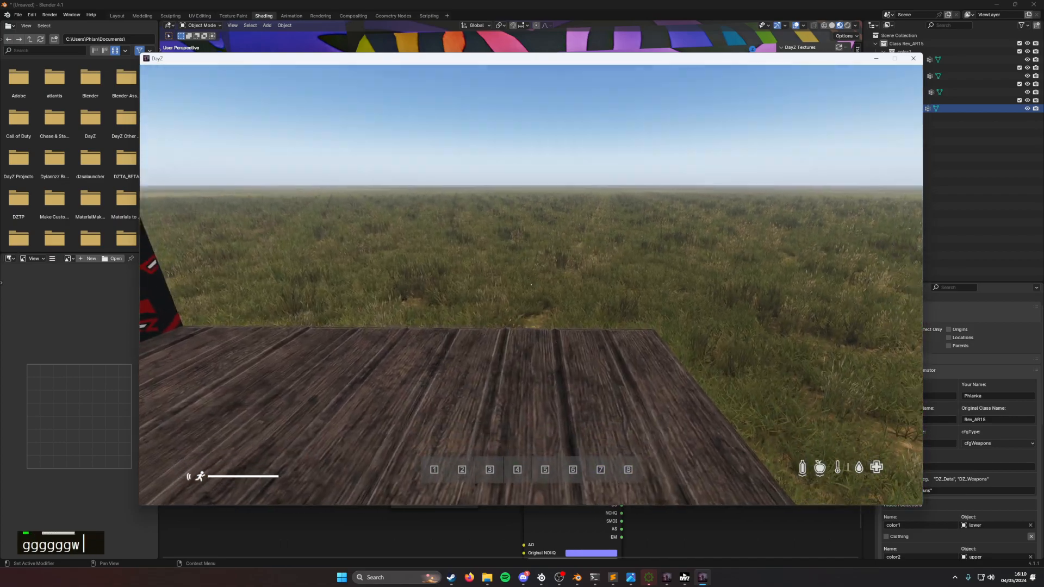
{"action": "key", "text": "w"}
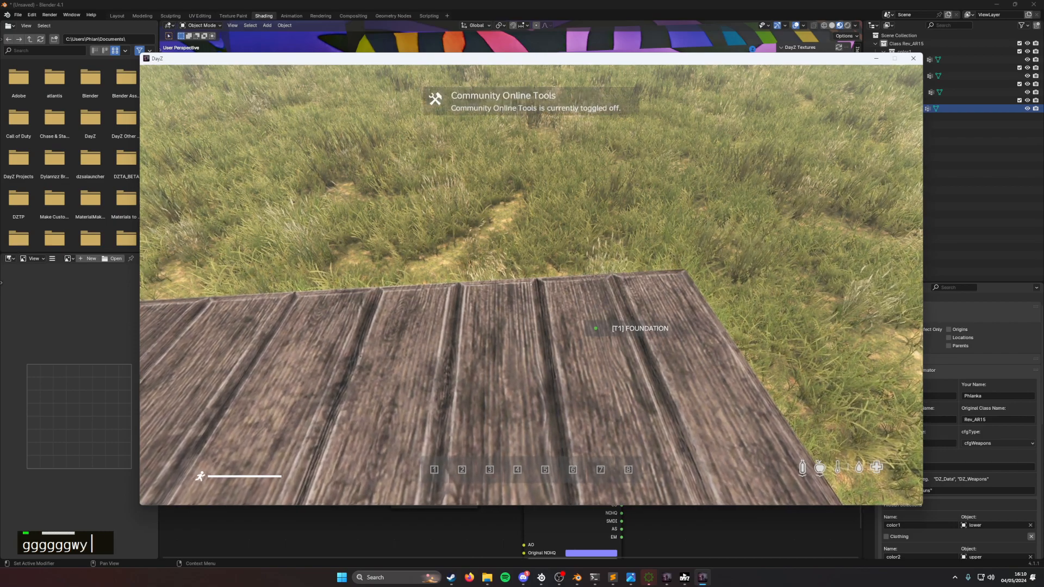
Step: Toggle Community Online Tools on and bring up its list of tools
{"action": "key", "text": "y"}
{"action": "key", "text": "y"}
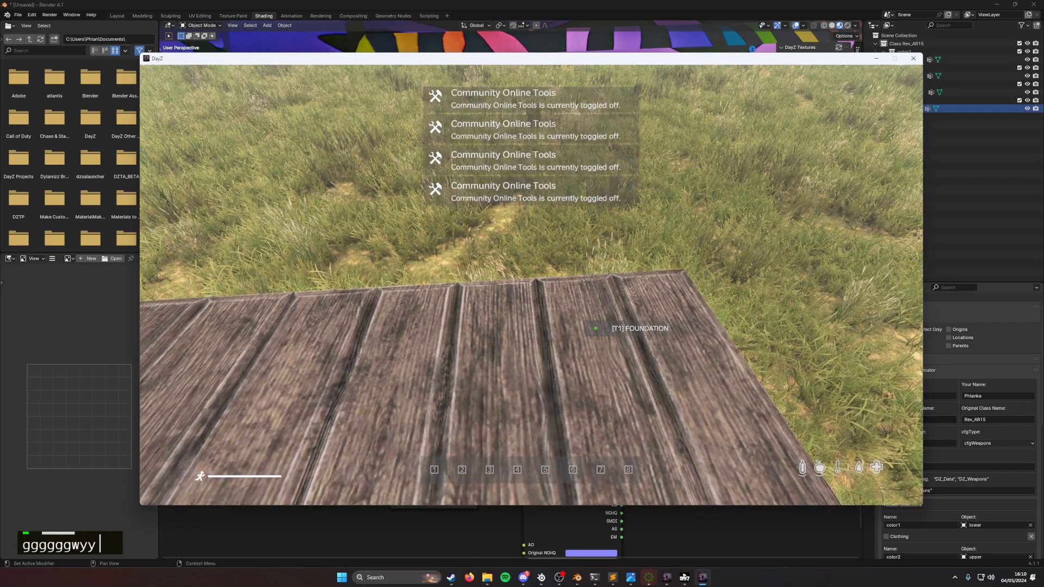
{"action": "key", "text": "y"}
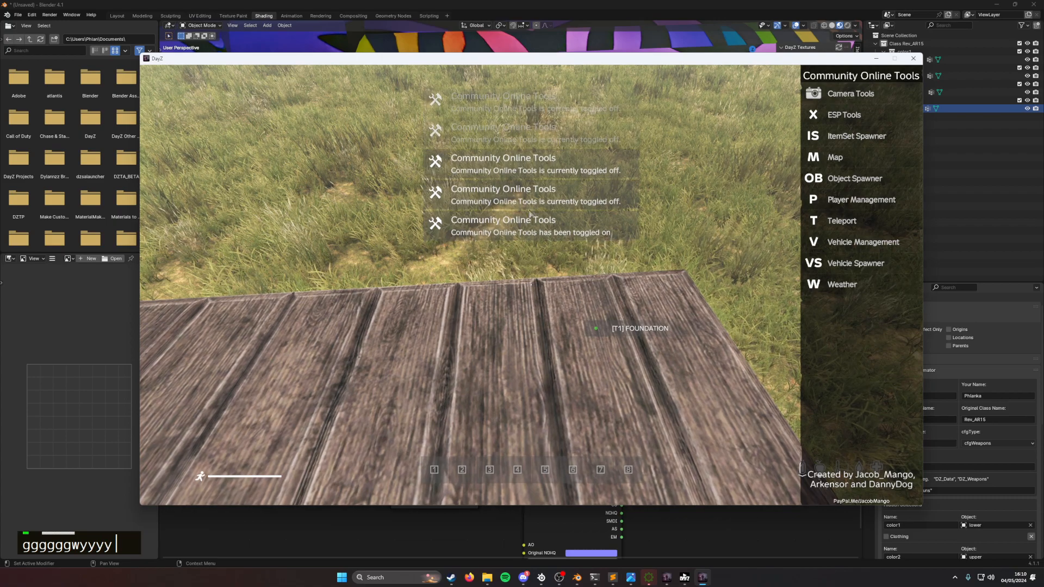
Step: Find something_ar15 in the Object Spawner and spawn Something_AR15 with the spawn target set to Self
{"action": "left_click", "coordinate": [859, 178]}
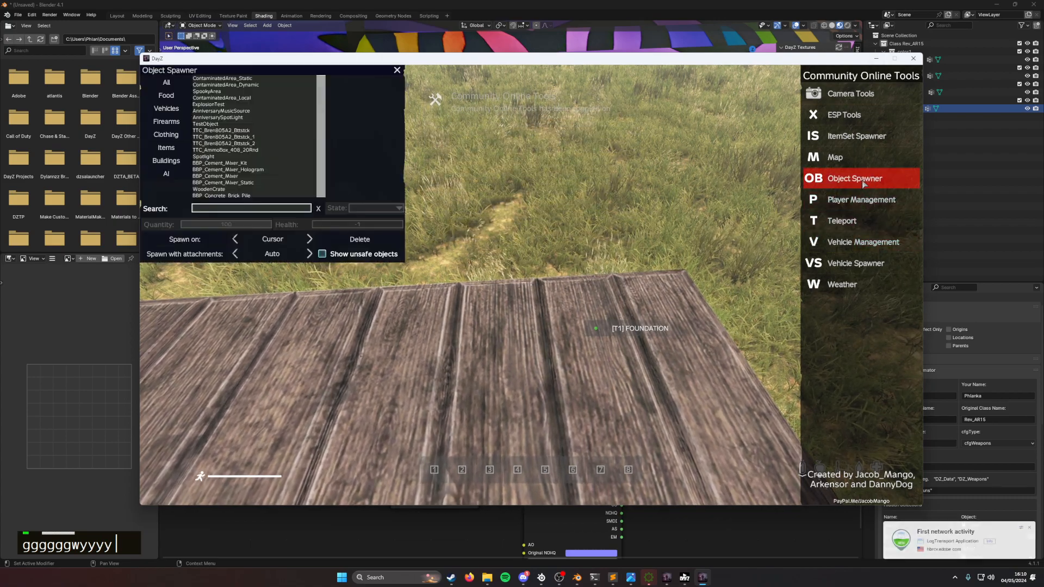
{"action": "type", "text": "something_ar15"}
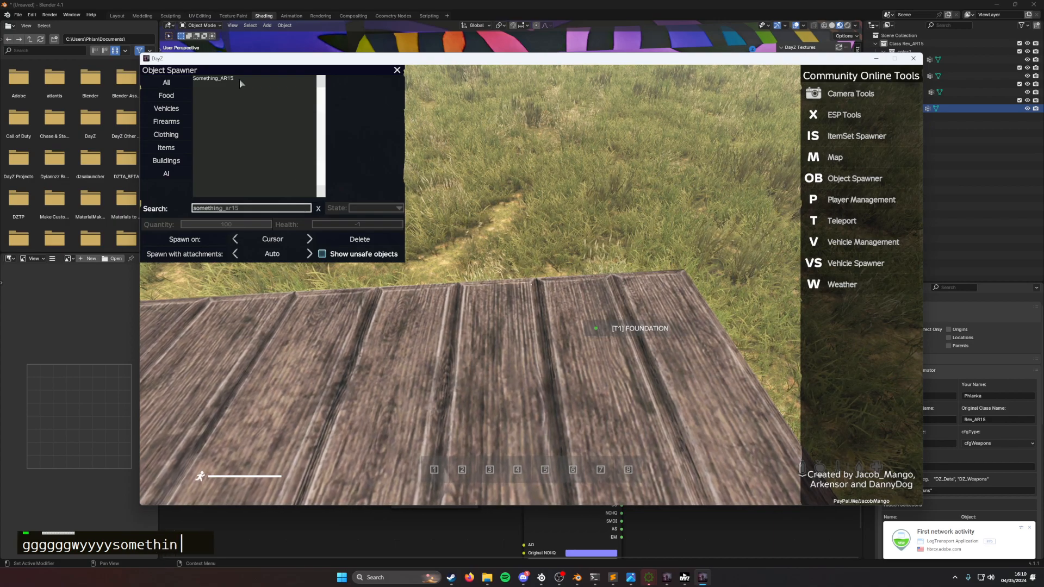
{"action": "left_click", "coordinate": [241, 79]}
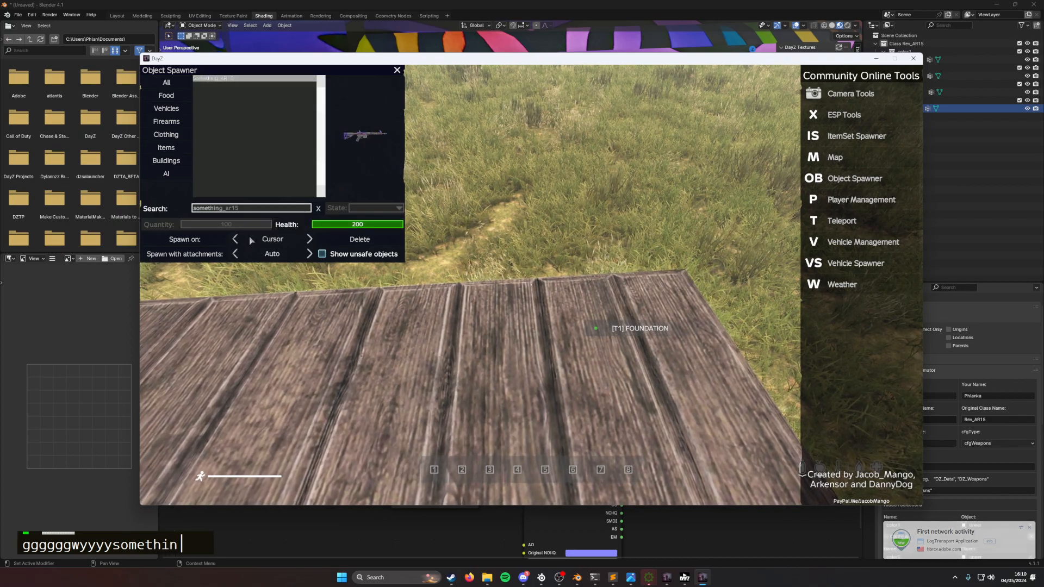
{"action": "left_click", "coordinate": [309, 239]}
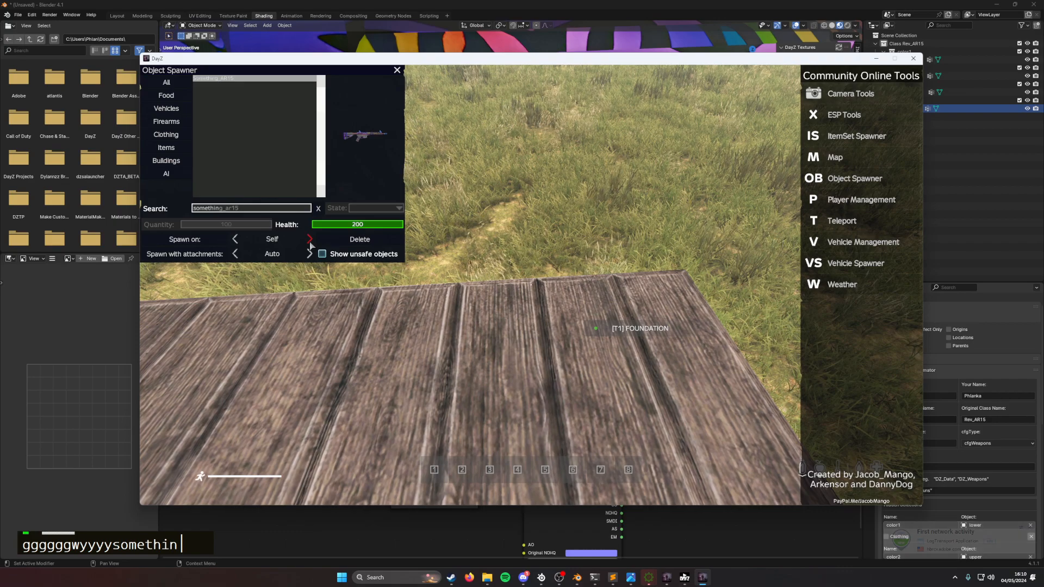
{"action": "left_click", "coordinate": [309, 240]}
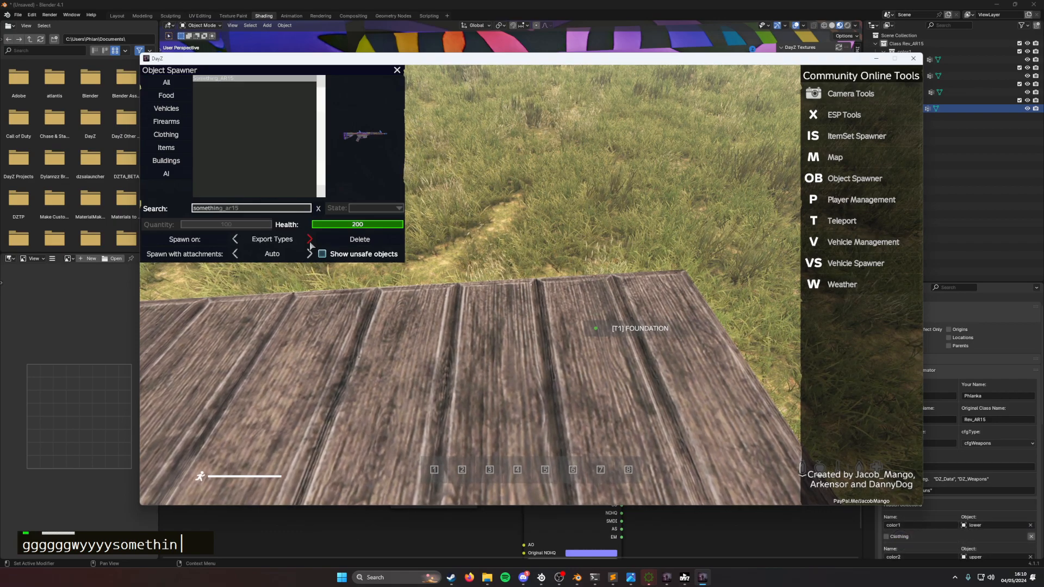
{"action": "double_click", "coordinate": [310, 243]}
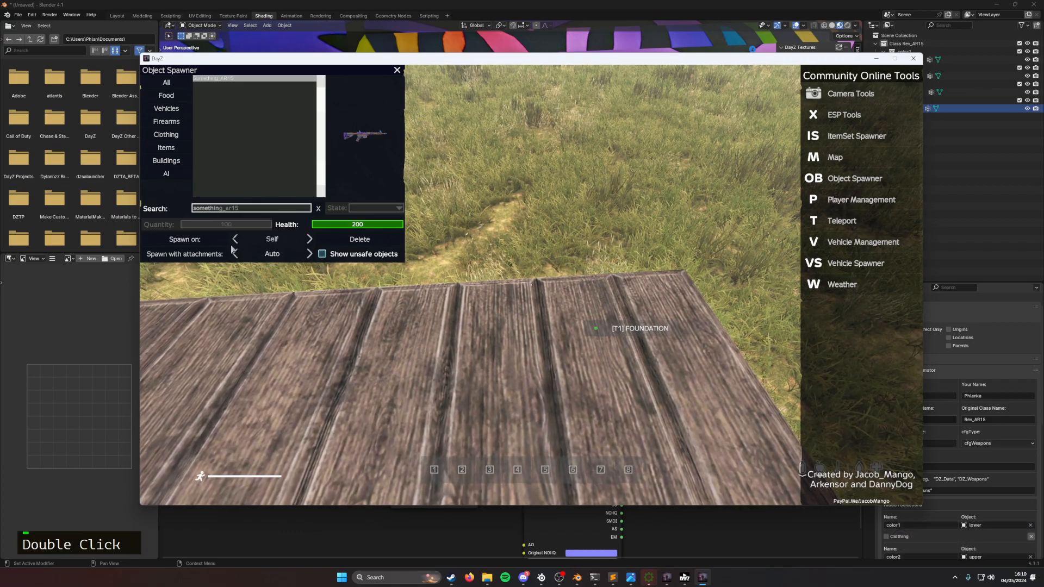
Step: Put the AR15 Something from the vicinity into the character's hands and return to the game view
{"action": "key", "text": "Tab"}
{"action": "key", "text": "Escape"}
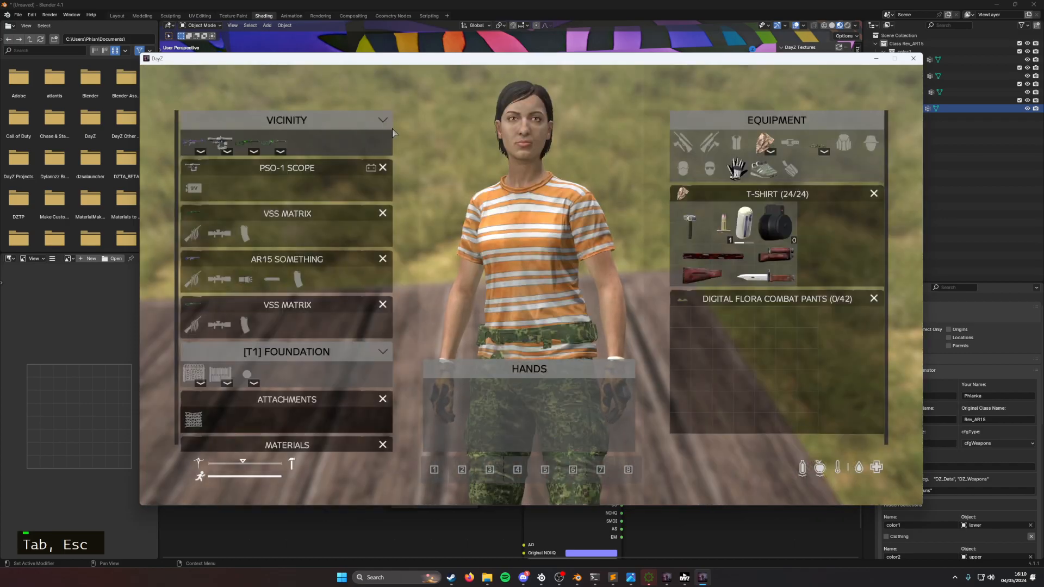
{"action": "left_click_drag", "start_coordinate": [187, 147], "coordinate": [569, 426]}
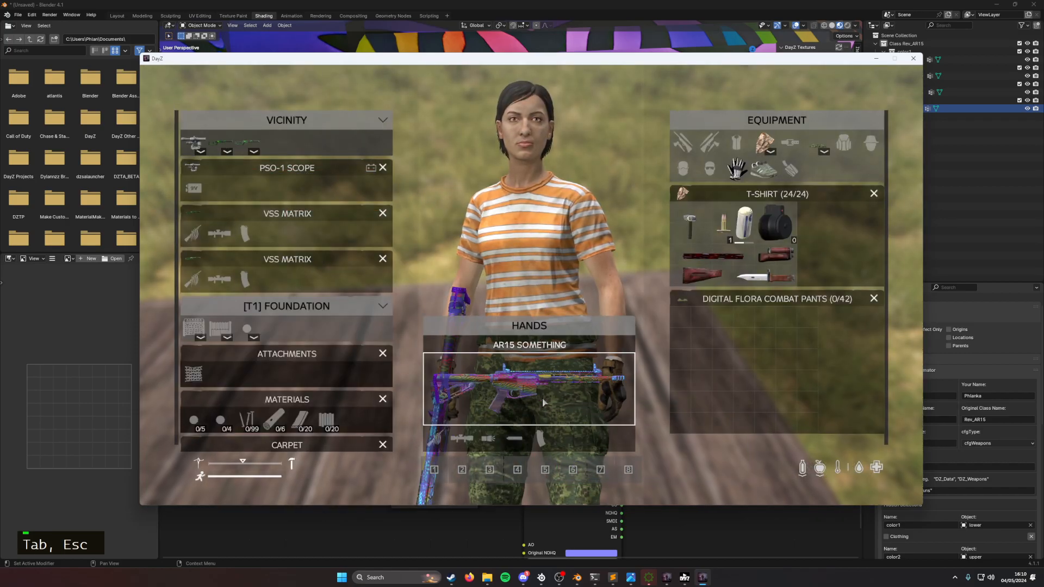
{"action": "key", "text": "Tab"}
Step: Inspect the held AR15's skin up close, from the handguard and rear sight to the WRITE SOMETHING lettering and stock
{"action": "key", "text": "g"}
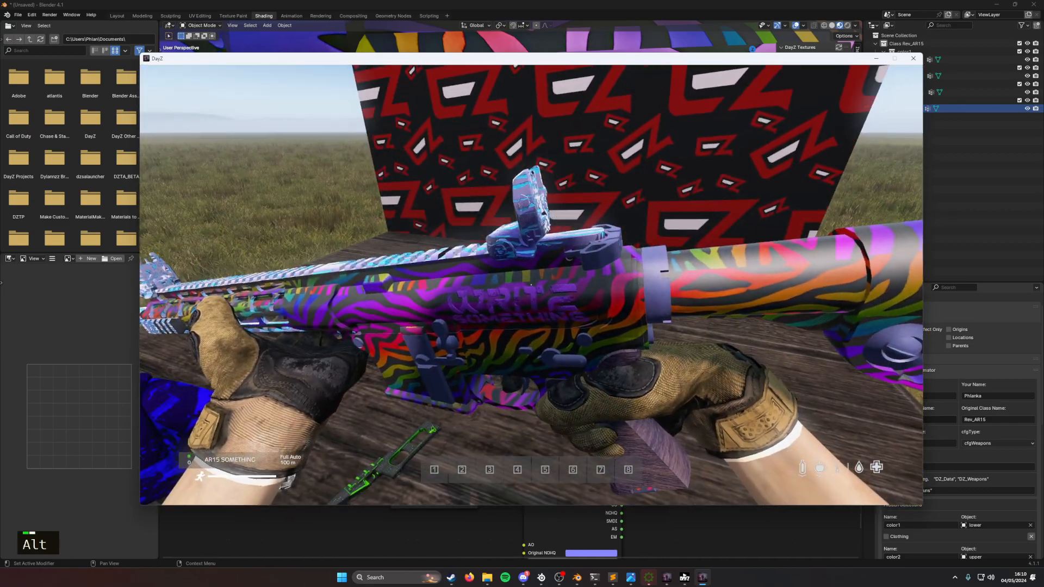
{"action": "middle_click", "coordinate": [531, 284], "text": "alt"}
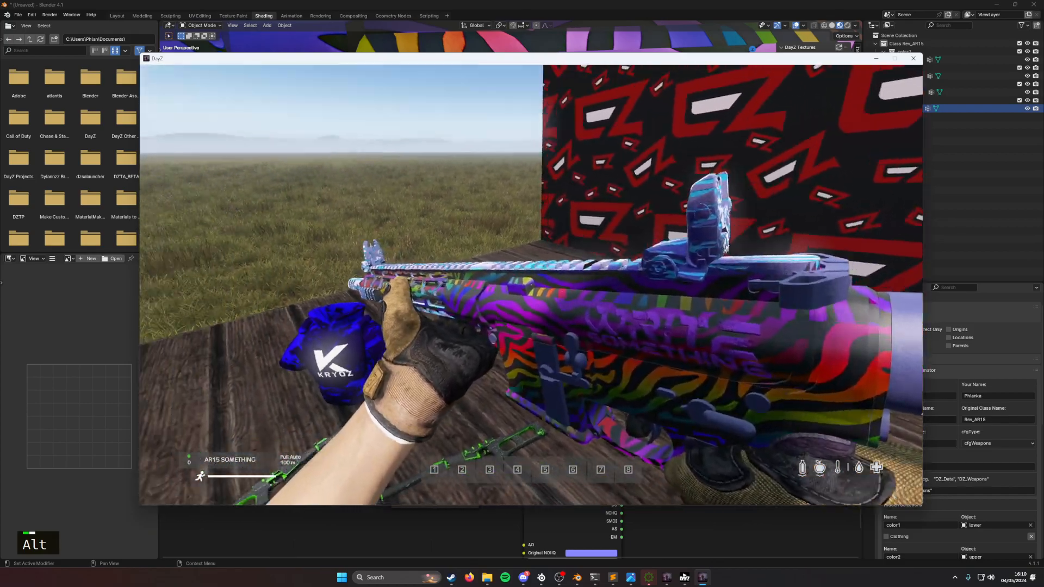
{"action": "key", "text": "w"}
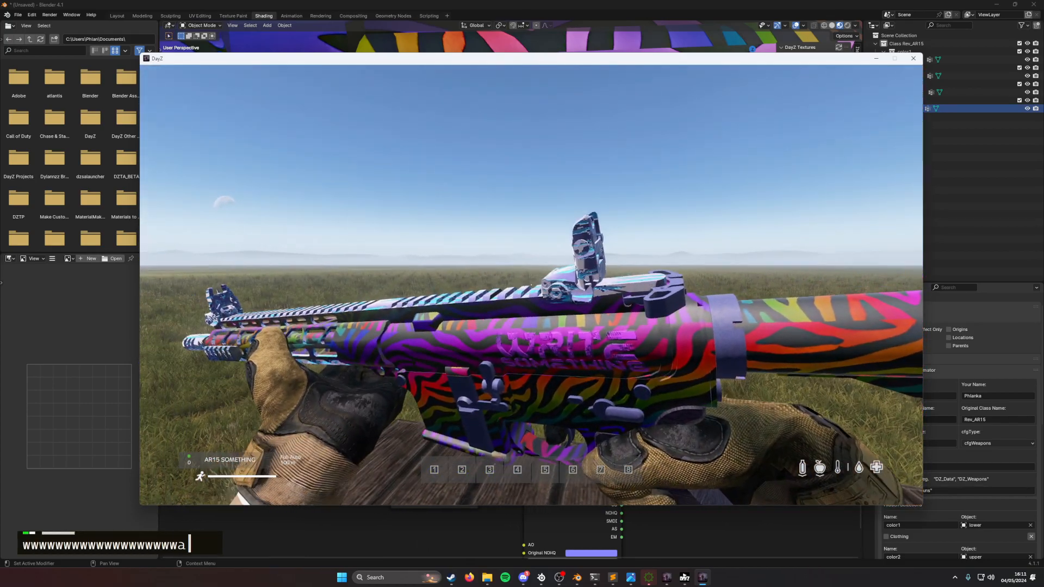
{"action": "middle_click", "coordinate": [530, 285], "text": "alt"}
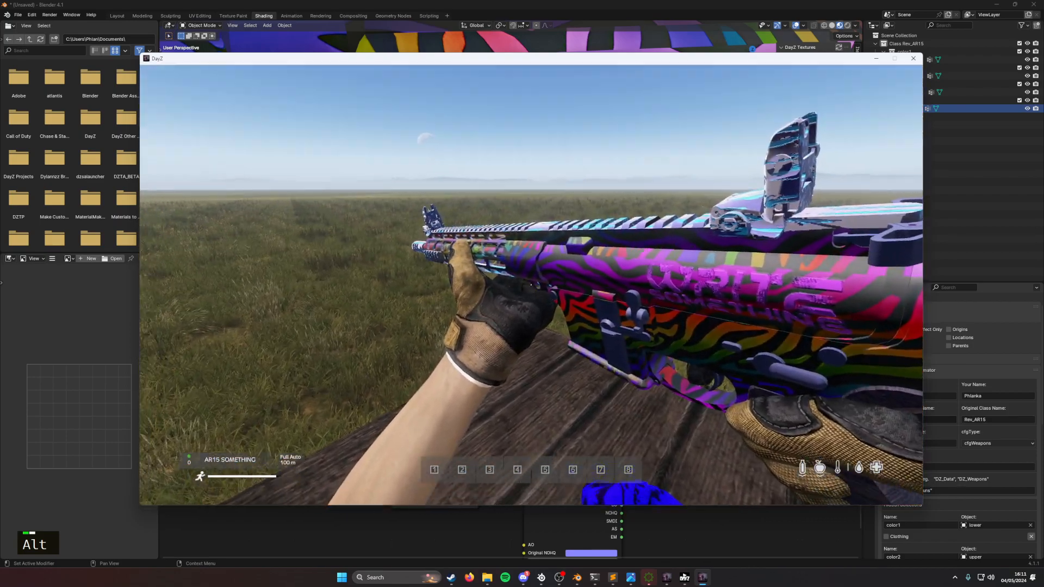
{"action": "middle_click", "coordinate": [531, 284], "text": "alt"}
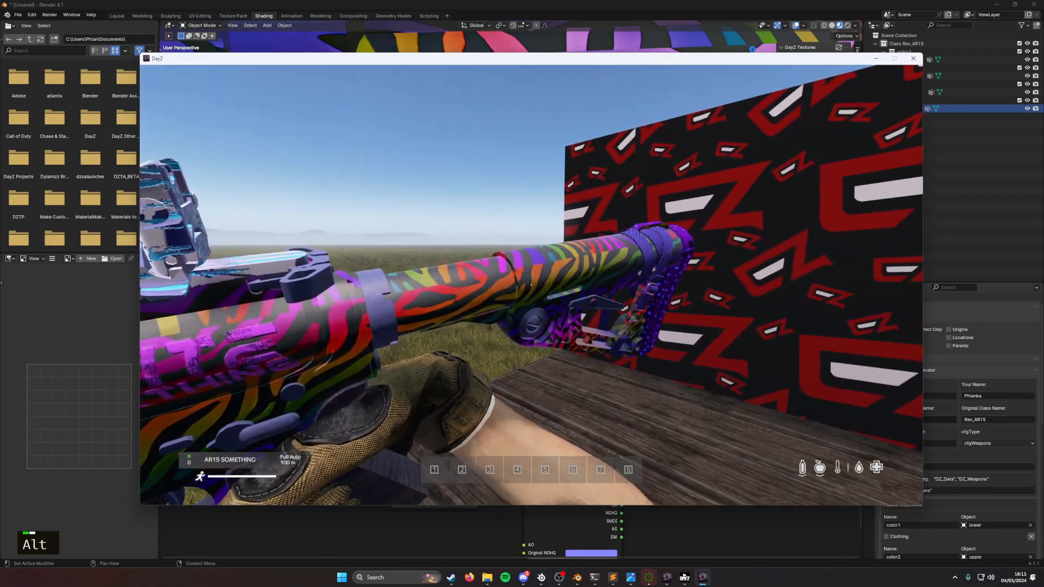
{"action": "middle_click", "coordinate": [530, 284], "text": "alt"}
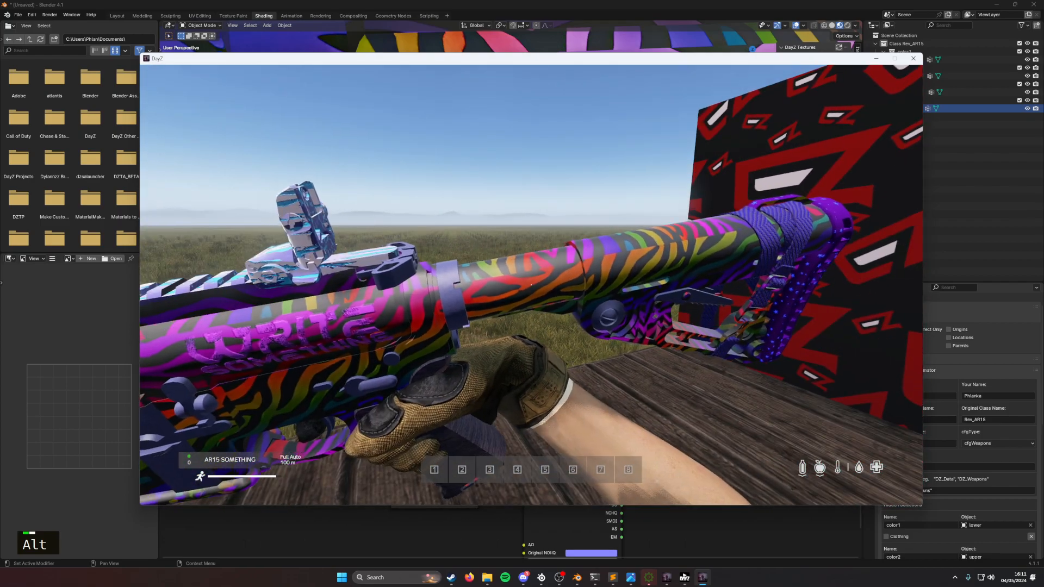
{"action": "middle_click", "coordinate": [530, 284], "text": "alt"}
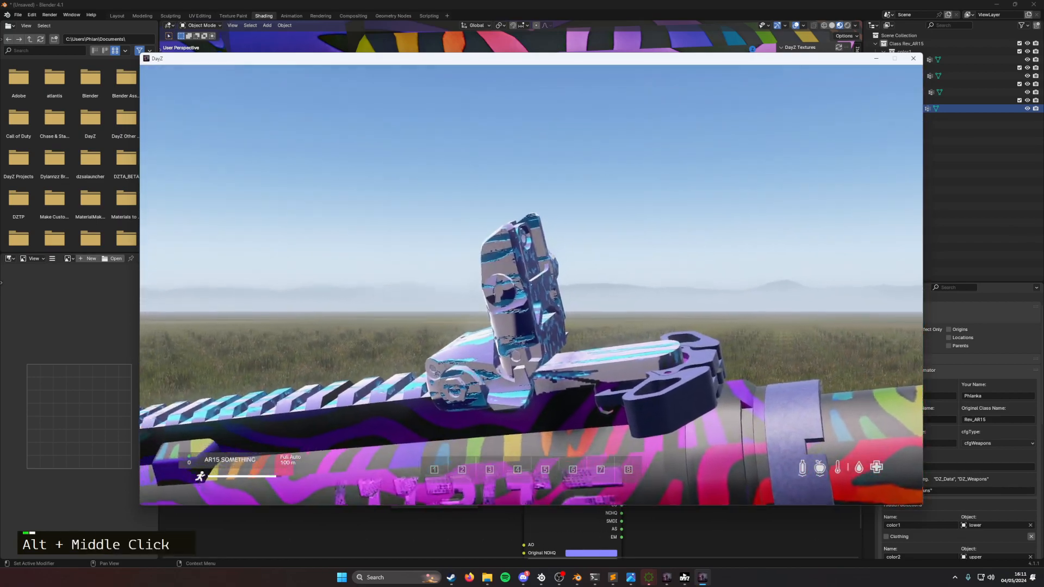
{"action": "scroll", "coordinate": [531, 285], "scroll_direction": "down", "scroll_amount": 3, "text": "alt"}
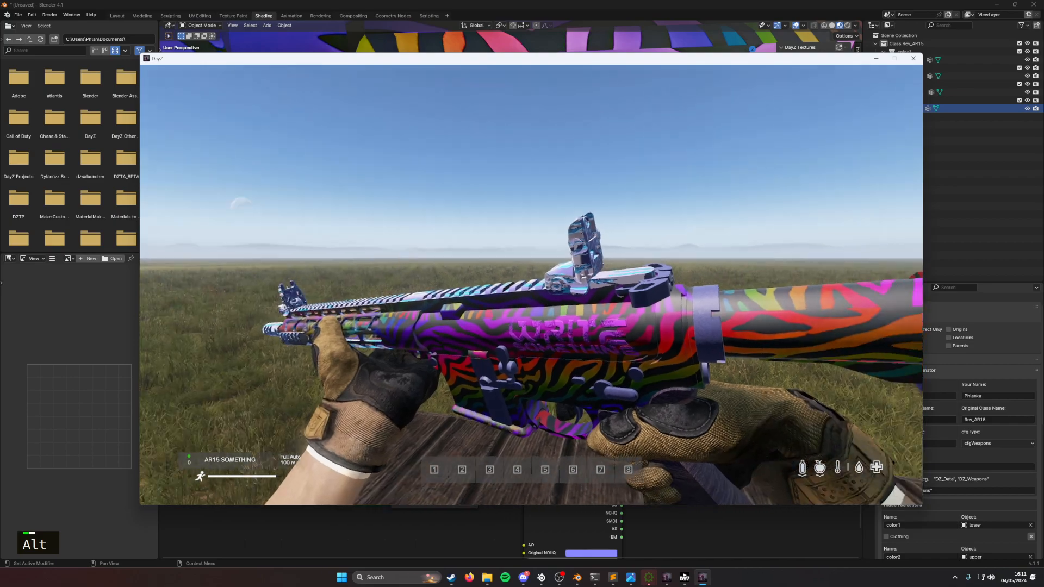
{"action": "middle_click", "coordinate": [531, 284], "text": "alt"}
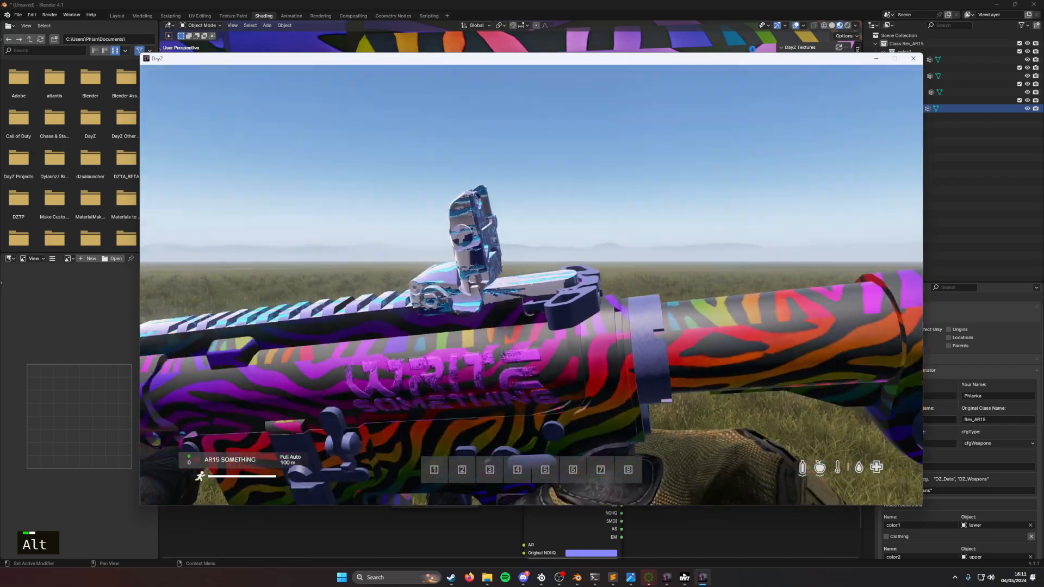
{"action": "middle_click", "coordinate": [531, 285], "text": "alt"}
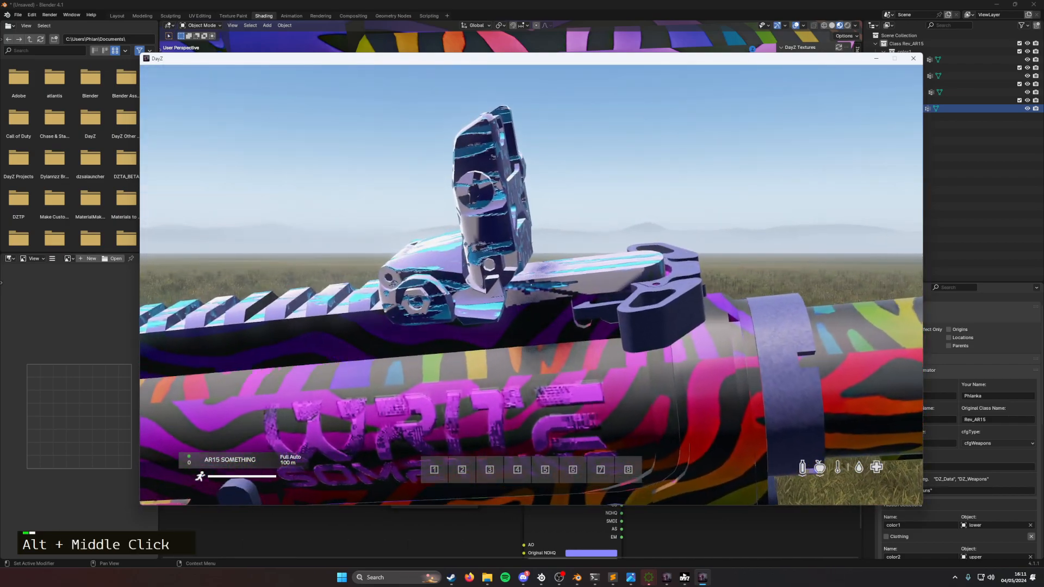
Step: Apply the Day and Clear presets with the Community Online Tools Weather tool
{"action": "key", "text": "y"}
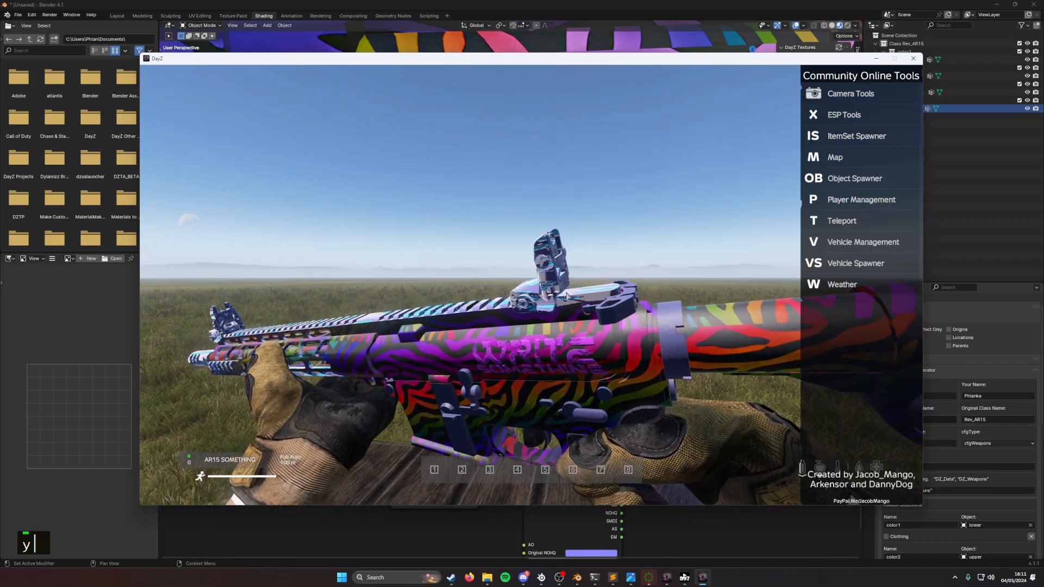
{"action": "left_click", "coordinate": [916, 288]}
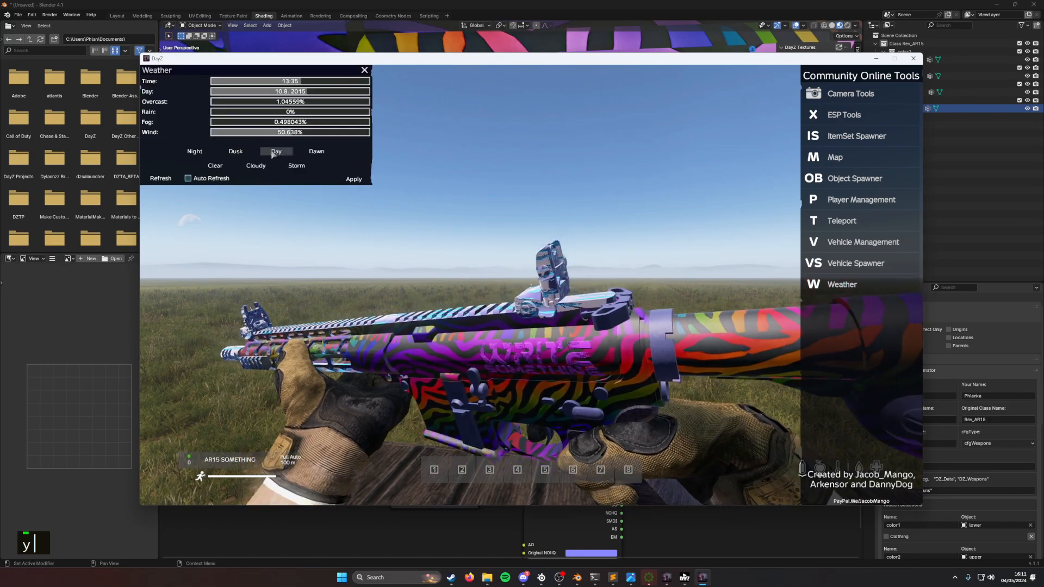
{"action": "left_click", "coordinate": [222, 164]}
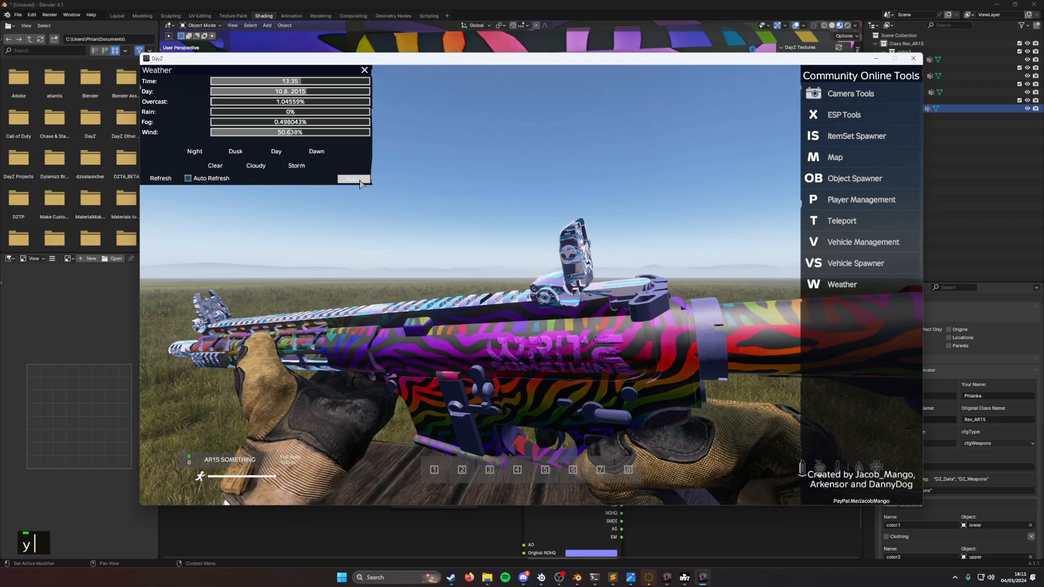
{"action": "key", "text": "Escape"}
Step: Check the AR15 through its sights, turn toward the foundation's edge and inspect the rifle again in daylight
{"action": "right_click", "coordinate": [531, 285]}
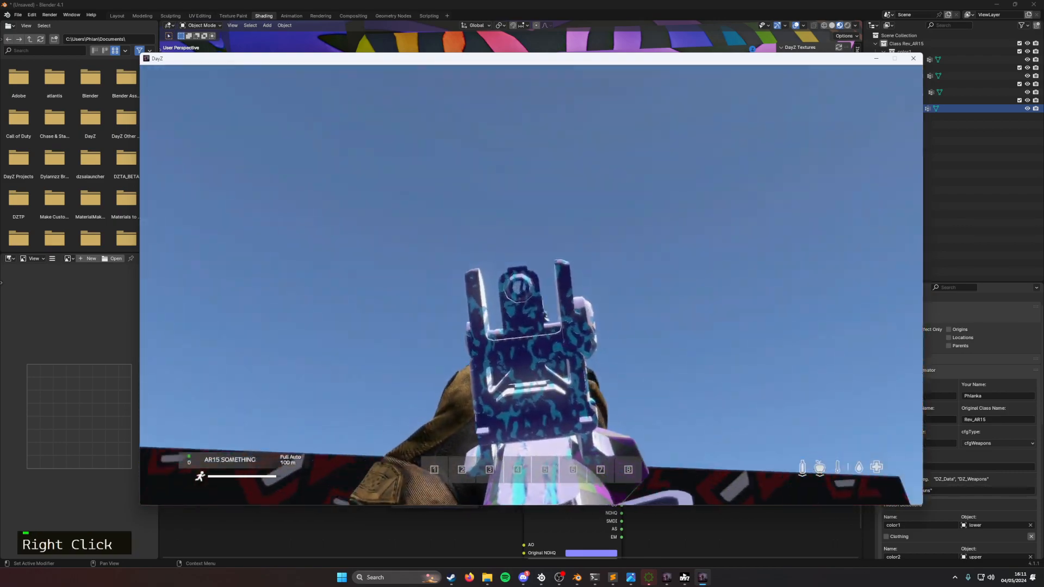
{"action": "key", "text": "w"}
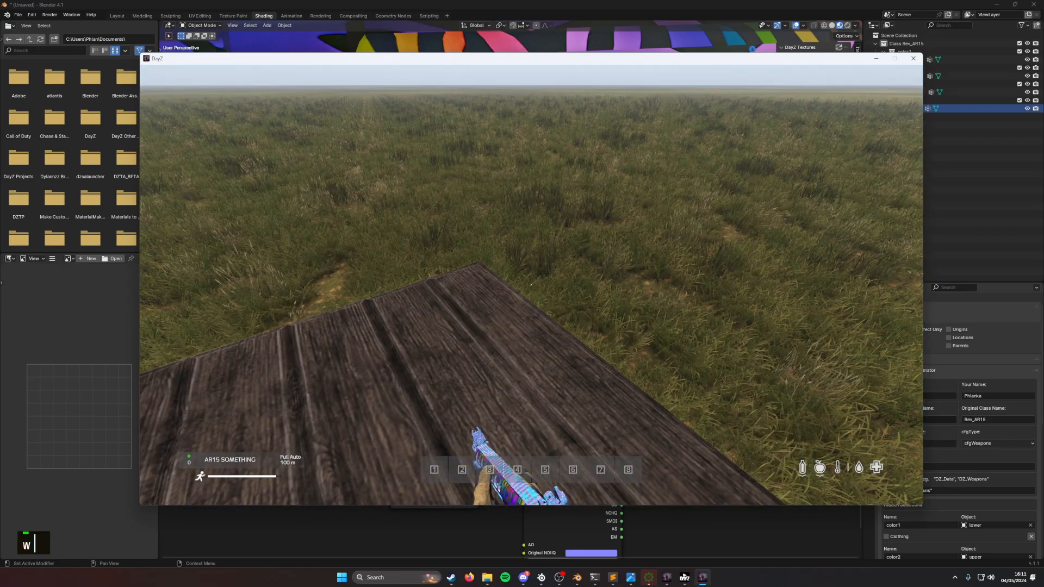
{"action": "key", "text": "a"}
{"action": "key", "text": "g"}
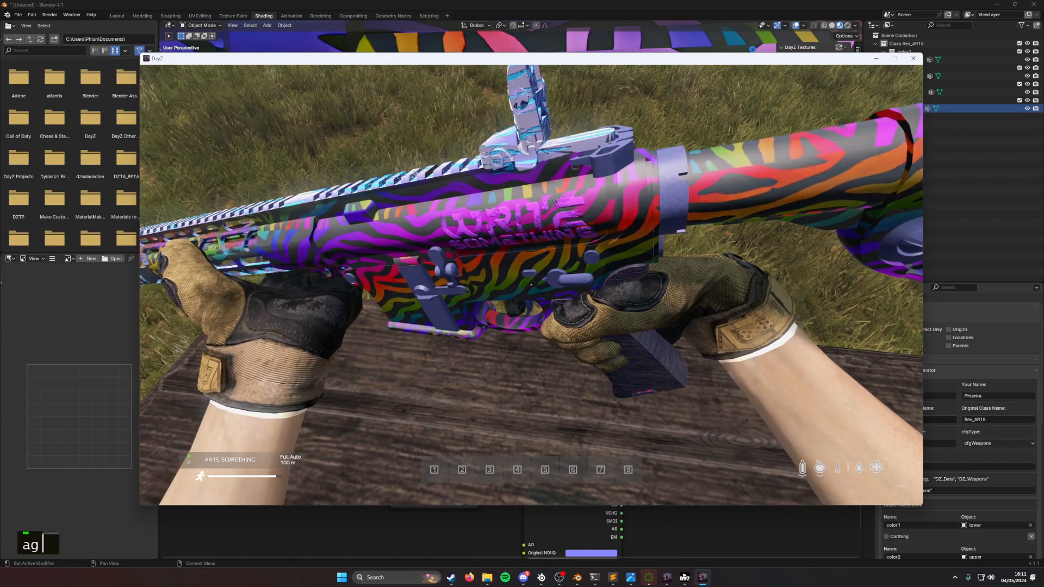
Step: Change the in-game time to the Night preset in the Weather tool and go back to the held rifle
{"action": "key", "text": "y"}
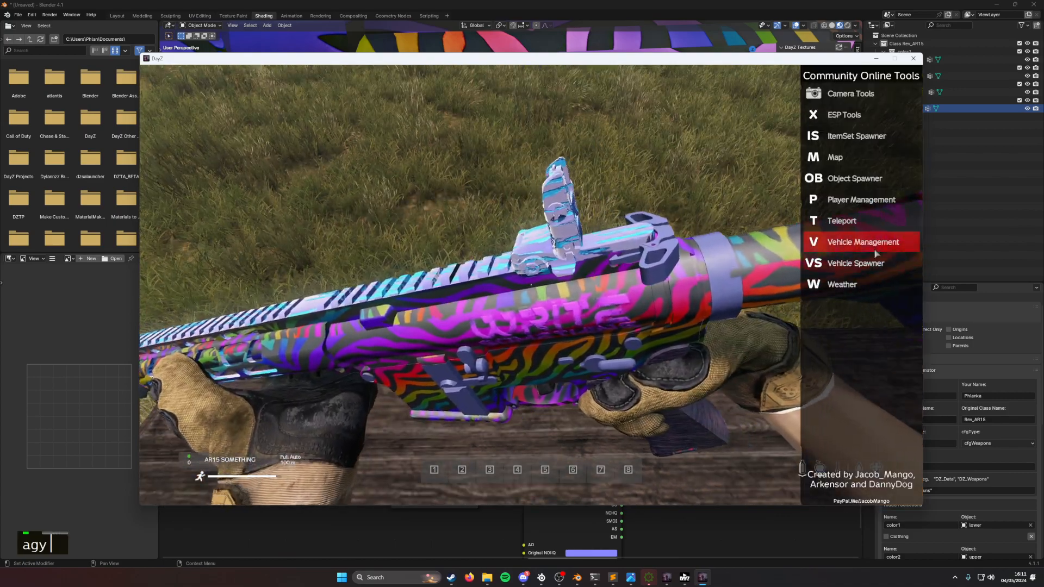
{"action": "left_click", "coordinate": [847, 284]}
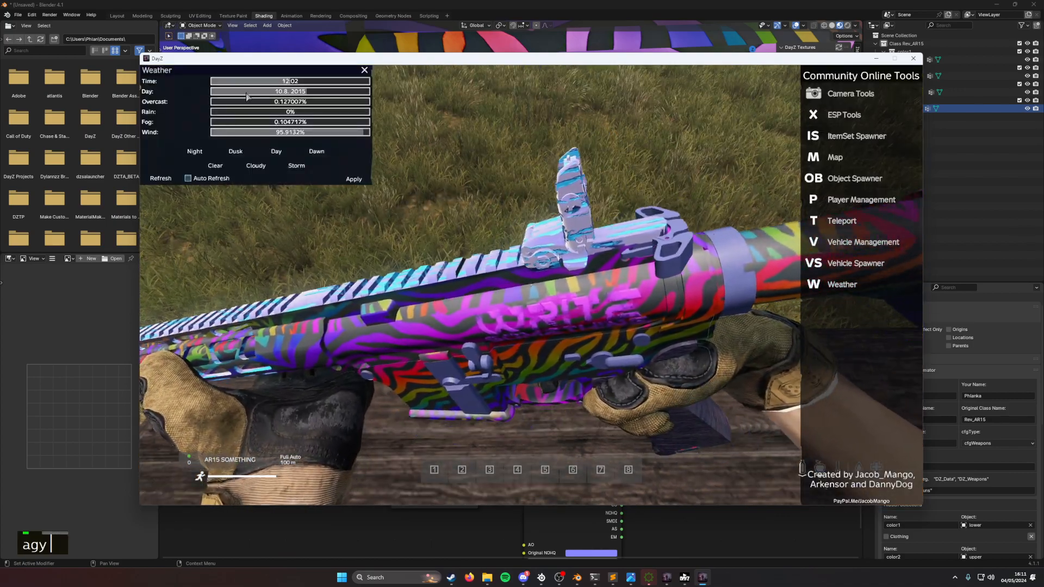
{"action": "left_click", "coordinate": [315, 152]}
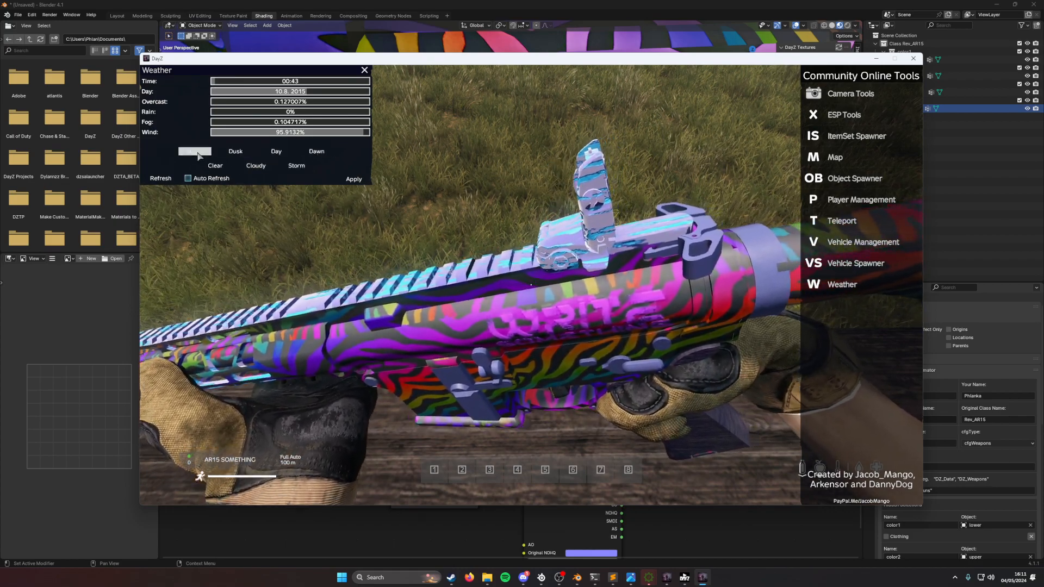
{"action": "left_click", "coordinate": [197, 153]}
{"action": "key", "text": "Escape"}
{"action": "right_click", "coordinate": [530, 284]}
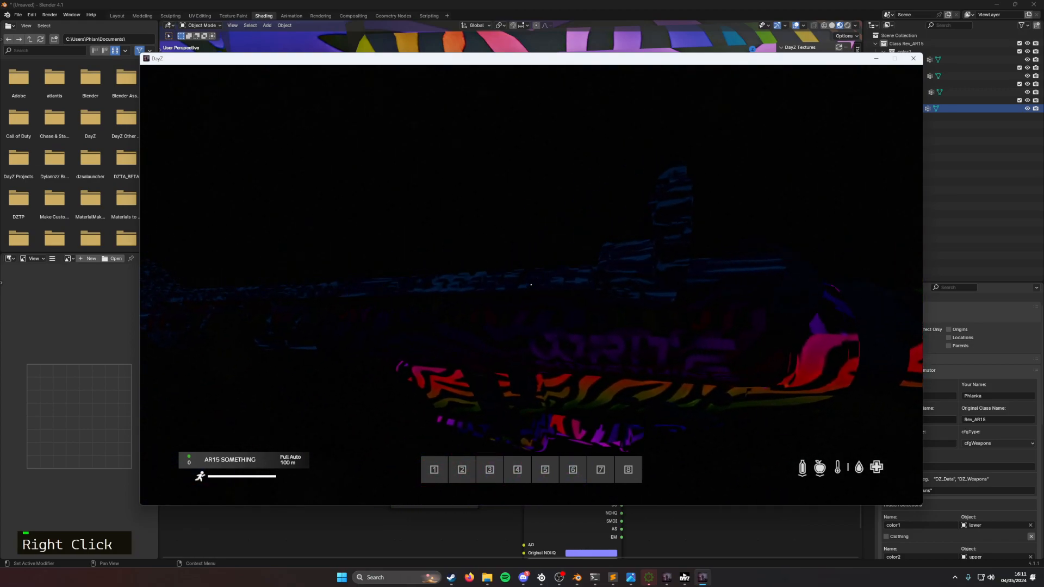
Step: Switch to the free camera and back away behind the character to see the rifle's glow in the dark
{"action": "key", "text": "s"}
{"action": "key", "text": "s"}
{"action": "scroll", "coordinate": [530, 284], "scroll_direction": "down", "scroll_amount": 1}
{"action": "key", "text": "s"}
{"action": "key", "text": "s"}
{"action": "key", "text": "s"}
{"action": "key", "text": "s"}
{"action": "key", "text": "s"}
{"action": "key", "text": "s"}
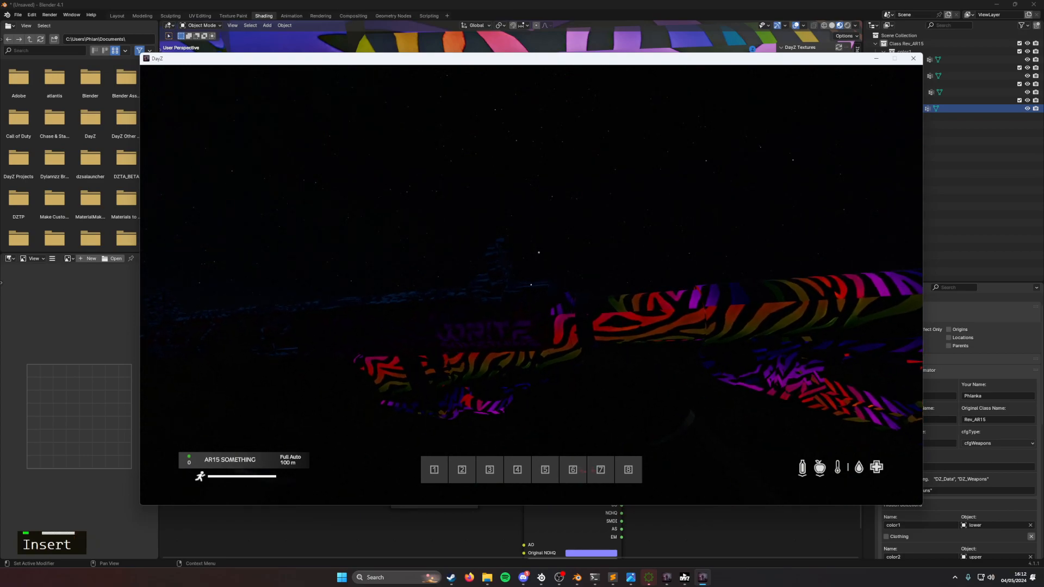
{"action": "key", "text": "Insert"}
{"action": "key", "text": "s"}
{"action": "key", "text": "s"}
{"action": "key", "text": "s"}
{"action": "key", "text": "s"}
{"action": "key", "text": "s"}
{"action": "key", "text": "s"}
{"action": "scroll", "coordinate": [530, 284], "scroll_direction": "up", "scroll_amount": 1}
{"action": "scroll", "coordinate": [530, 285], "scroll_direction": "down", "scroll_amount": 1}
{"action": "key", "text": "d"}
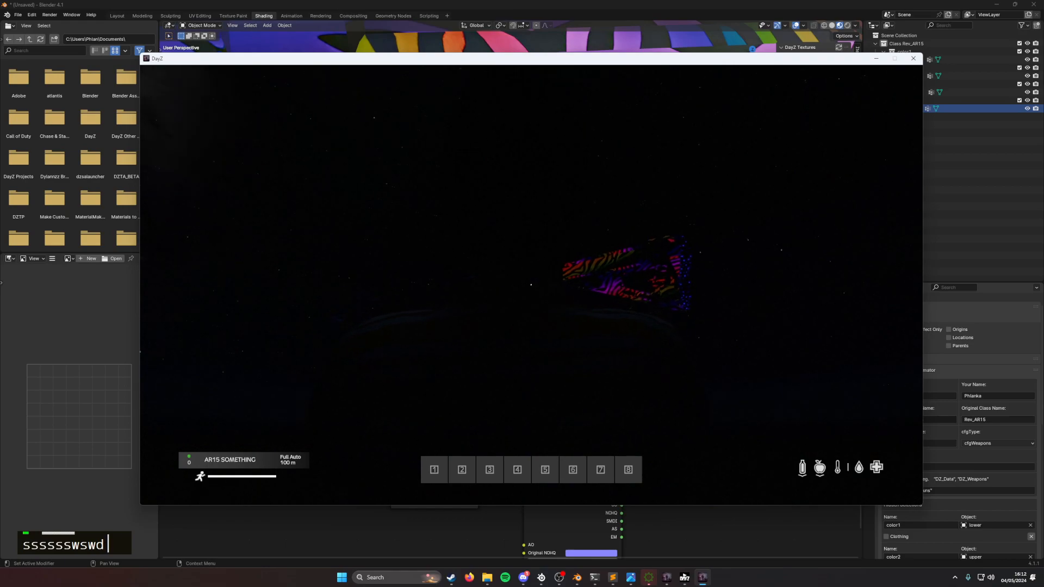
{"action": "scroll", "coordinate": [530, 284], "scroll_direction": "down", "scroll_amount": 1}
{"action": "key", "text": "d"}
{"action": "key", "text": "d"}
{"action": "scroll", "coordinate": [530, 284], "scroll_direction": "down", "scroll_amount": 1}
{"action": "scroll", "coordinate": [530, 284], "scroll_direction": "up", "scroll_amount": 1}
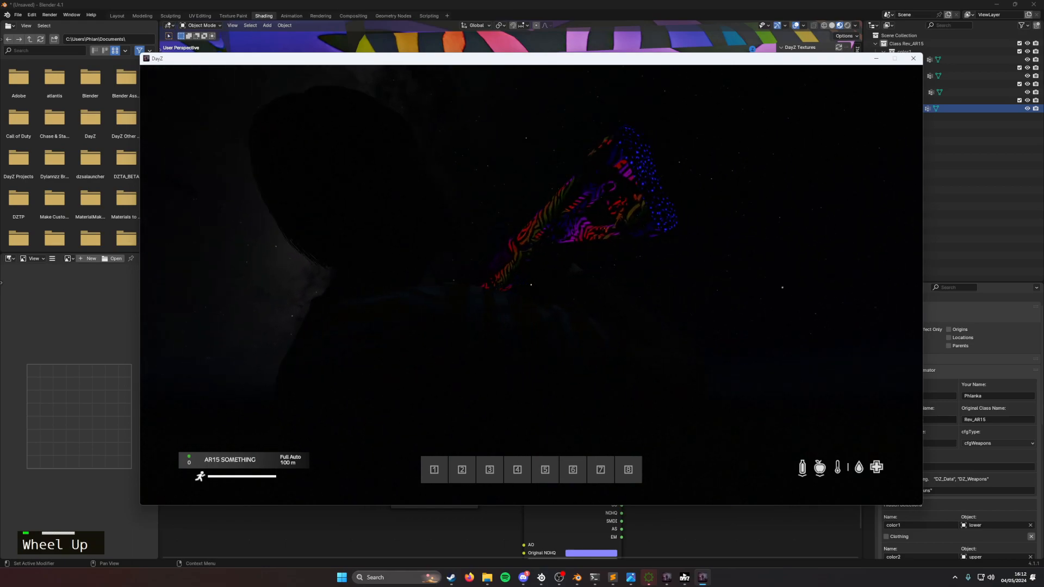
Step: Fly the camera around the AR15 to examine the glowing parts of its skin from both sides and close up
{"action": "key", "text": "w"}
{"action": "key", "text": "w"}
{"action": "key", "text": "w"}
{"action": "key", "text": "w"}
{"action": "key", "text": "w"}
{"action": "key", "text": "w"}
{"action": "key", "text": "w"}
{"action": "key", "text": "w"}
{"action": "key", "text": "w"}
{"action": "key", "text": "w"}
{"action": "key", "text": "w"}
{"action": "key", "text": "w"}
{"action": "key", "text": "w"}
{"action": "key", "text": "w"}
{"action": "key", "text": "w"}
{"action": "key", "text": "w"}
{"action": "key", "text": "w"}
{"action": "key", "text": "w"}
{"action": "key", "text": "w"}
{"action": "key", "text": "w"}
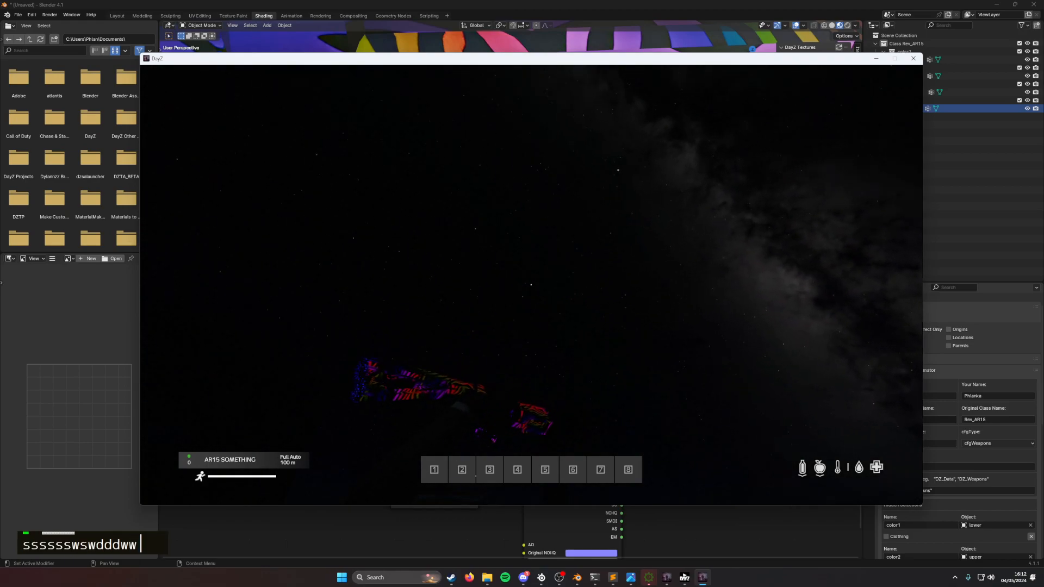
{"action": "key", "text": "s"}
{"action": "key", "text": "d"}
{"action": "key", "text": "d"}
{"action": "key", "text": "d"}
{"action": "key", "text": "d"}
{"action": "key", "text": "d"}
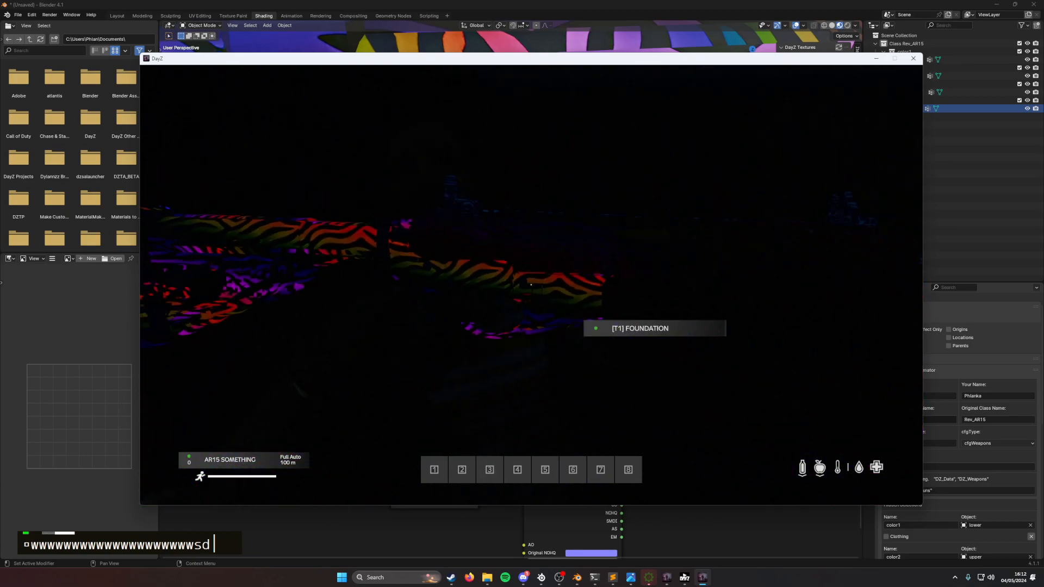
{"action": "key", "text": "d"}
{"action": "key", "text": "d"}
{"action": "key", "text": "d"}
{"action": "key", "text": "d"}
{"action": "key", "text": "d"}
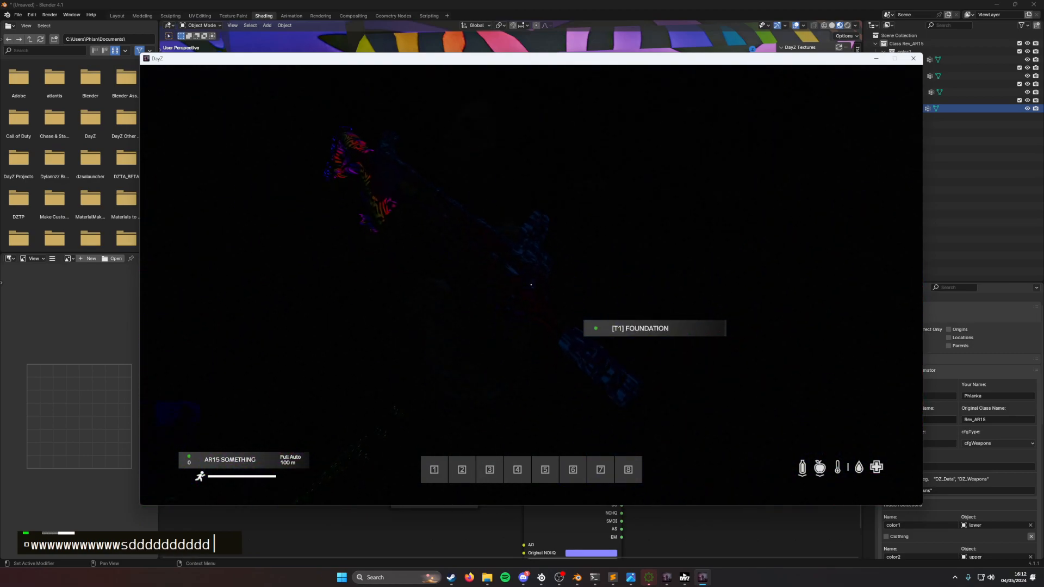
{"action": "key", "text": "d"}
{"action": "key", "text": "d"}
{"action": "key", "text": "w"}
{"action": "key", "text": "d"}
{"action": "key", "text": "w"}
{"action": "key", "text": "d"}
{"action": "key", "text": "w"}
{"action": "key", "text": "w"}
{"action": "key", "text": "d"}
{"action": "key", "text": "a"}
{"action": "key", "text": "w"}
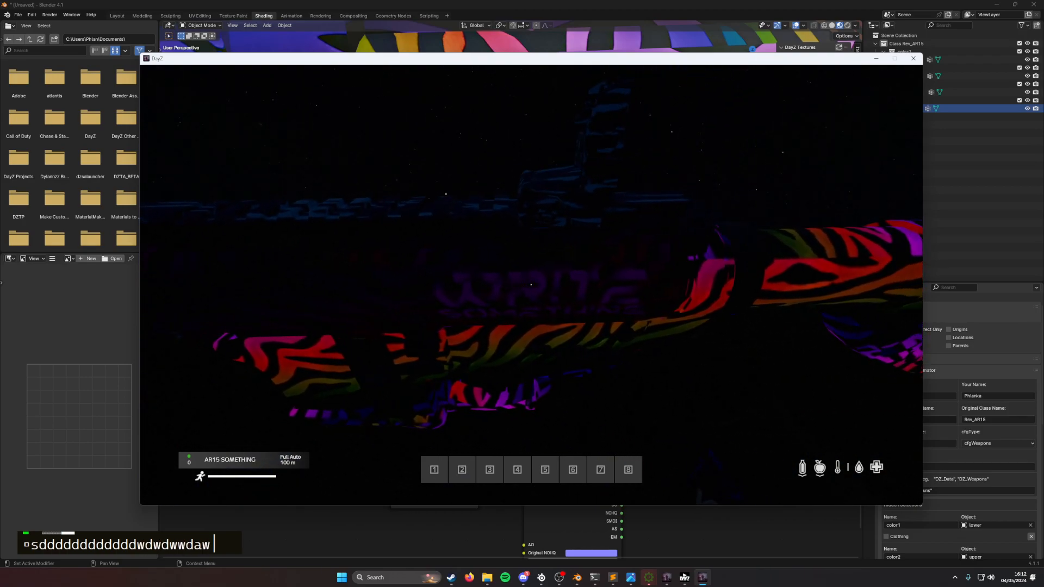
Step: Fly the camera back and along the AR15 to view the glow on the decal side of its receiver in the dark
{"action": "key", "text": "s"}
{"action": "key", "text": "a"}
{"action": "key", "text": "a"}
{"action": "key", "text": "w"}
{"action": "key", "text": "a"}
{"action": "key", "text": "a"}
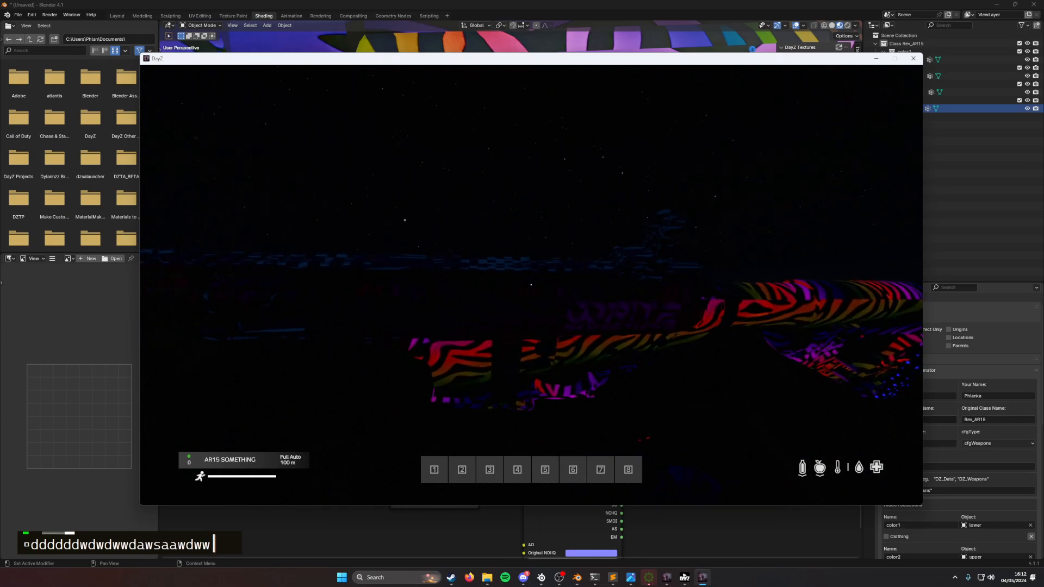
Step: Switch to Blender and set the Emission Strength of the light's Base V2 material to 0.440
{"action": "key", "text": "alt+Tab"}
{"action": "middle_click", "coordinate": [686, 474]}
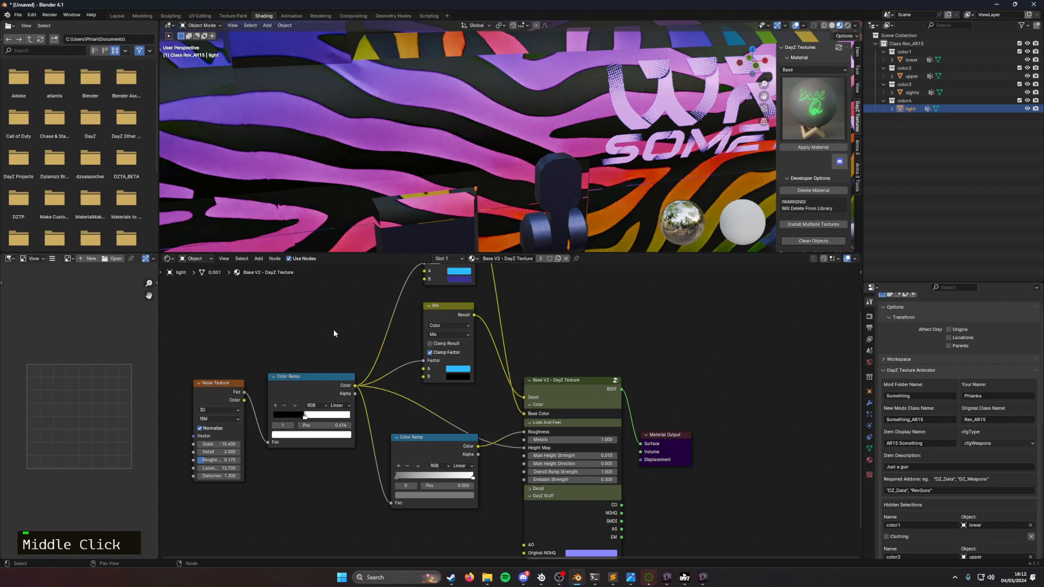
{"action": "middle_click_drag", "start_coordinate": [415, 399], "coordinate": [391, 354]}
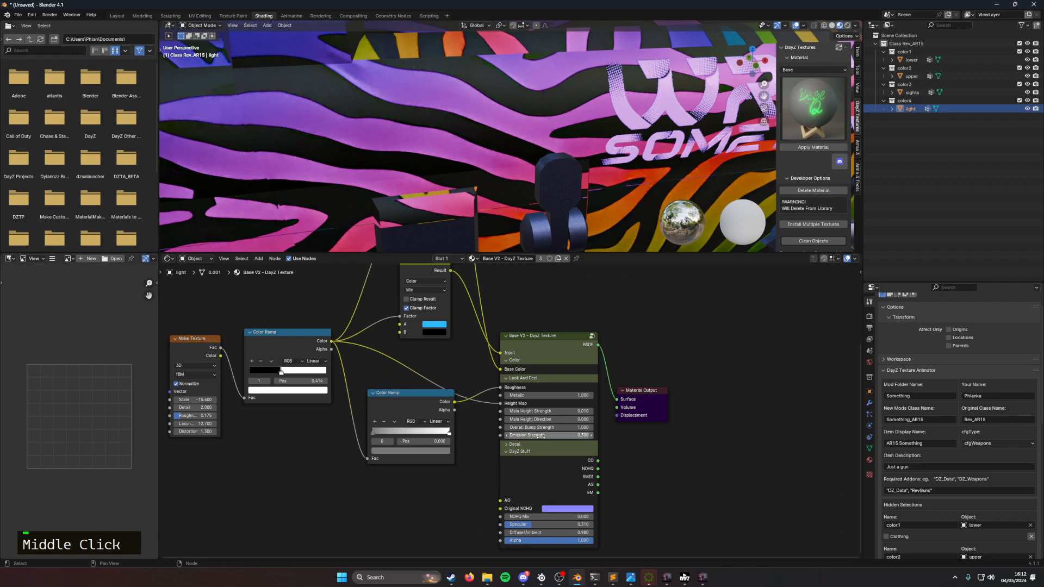
{"action": "scroll", "coordinate": [524, 152], "scroll_direction": "down", "scroll_amount": 3}
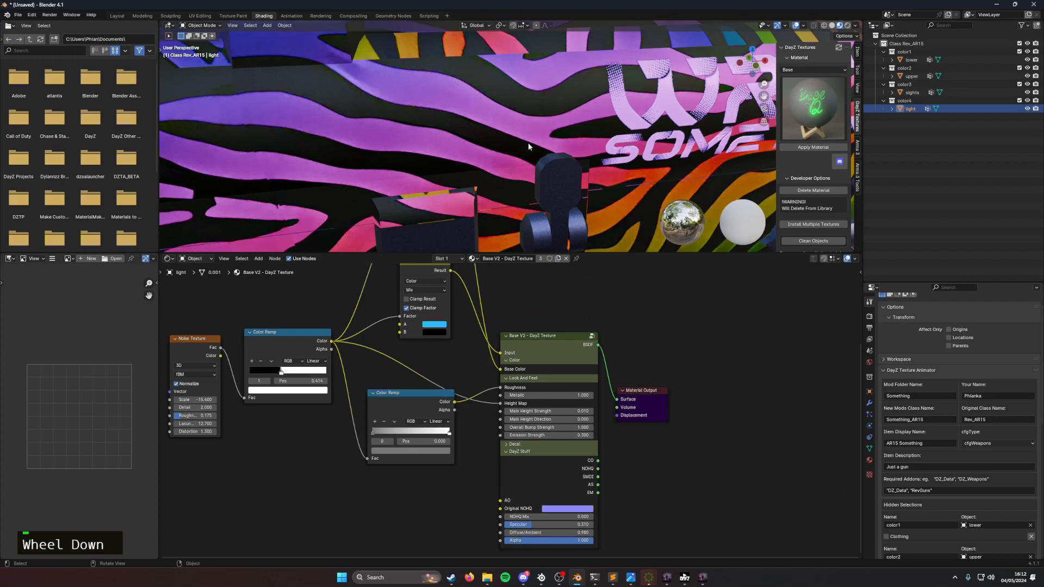
{"action": "left_click_drag", "start_coordinate": [549, 435], "coordinate": [557, 435]}
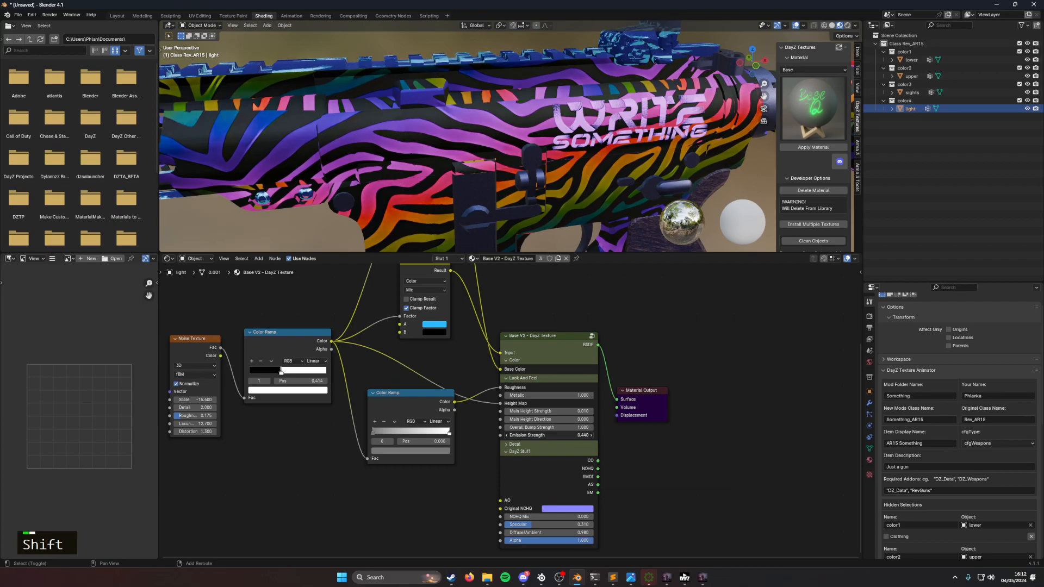
Step: Select the AR15's upper receiver in the viewport to bring up its Spectrums MW3 material nodes
{"action": "middle_click_drag", "start_coordinate": [373, 71], "coordinate": [721, 43]}
{"action": "left_click", "coordinate": [393, 81]}
{"action": "middle_click_drag", "start_coordinate": [483, 159], "coordinate": [266, 145]}
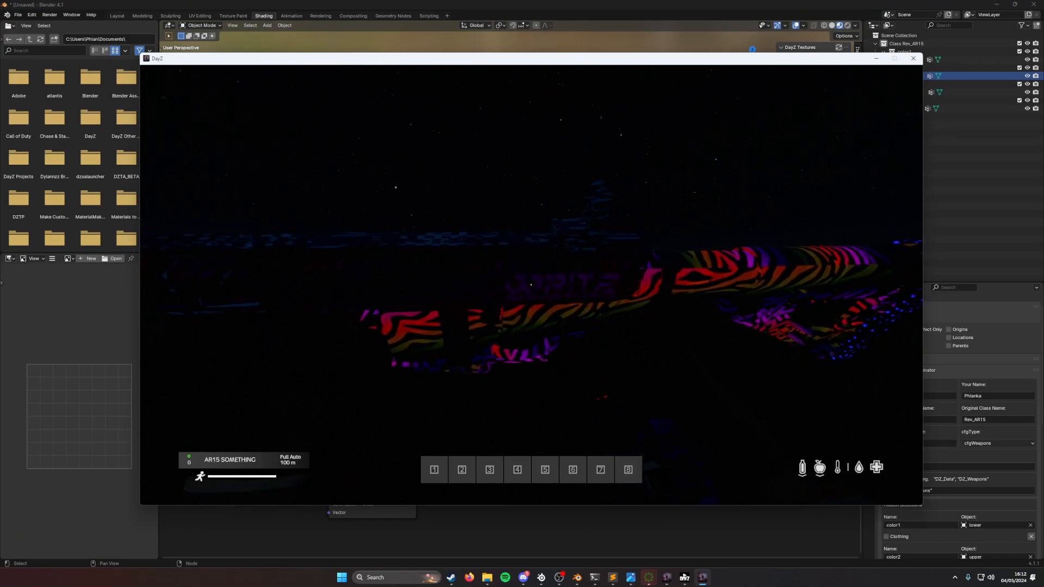
Step: Switch to DayZ and apply the Dawn preset in the Weather tool
{"action": "key", "text": "y"}
{"action": "left_click", "coordinate": [842, 284]}
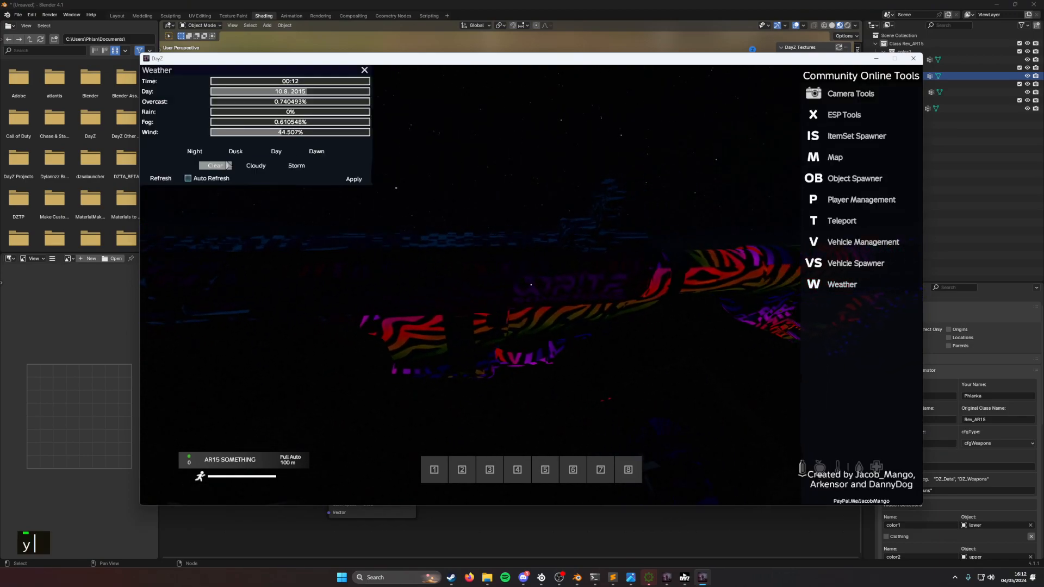
{"action": "left_click", "coordinate": [319, 153]}
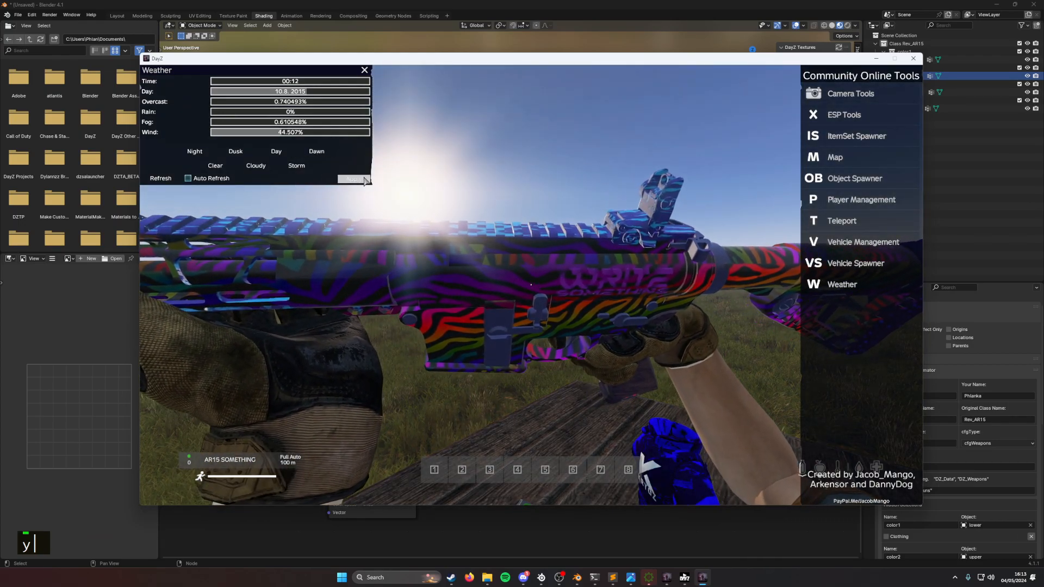
{"action": "key", "text": "Escape"}
Step: Fly the camera around the muzzle to the rifle's other side and back away until the whole character is in view
{"action": "key", "text": "a"}
{"action": "key", "text": "a"}
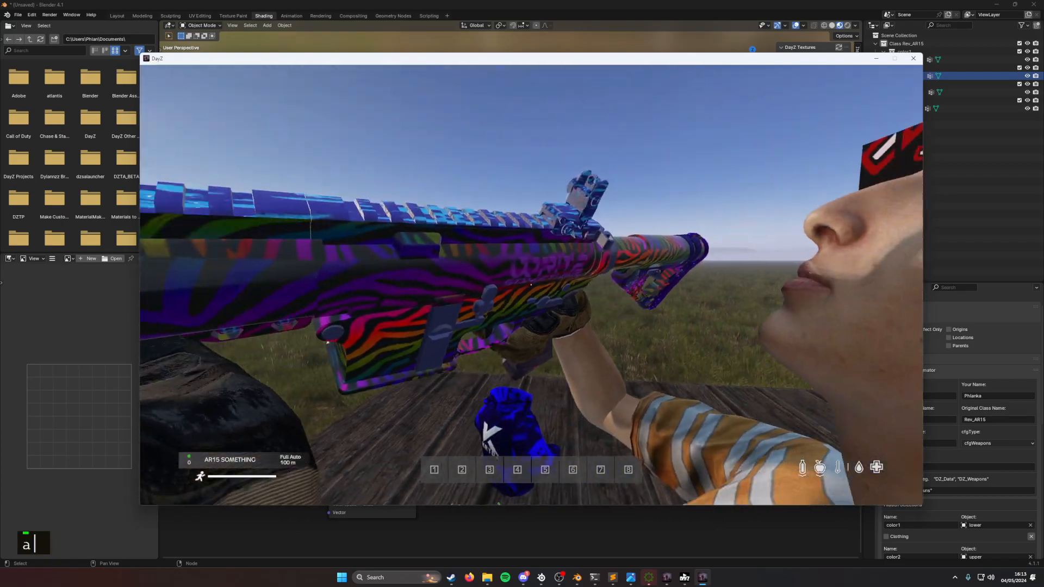
{"action": "key", "text": "d"}
{"action": "key", "text": "a"}
{"action": "key", "text": "a"}
{"action": "key", "text": "a"}
{"action": "key", "text": "a"}
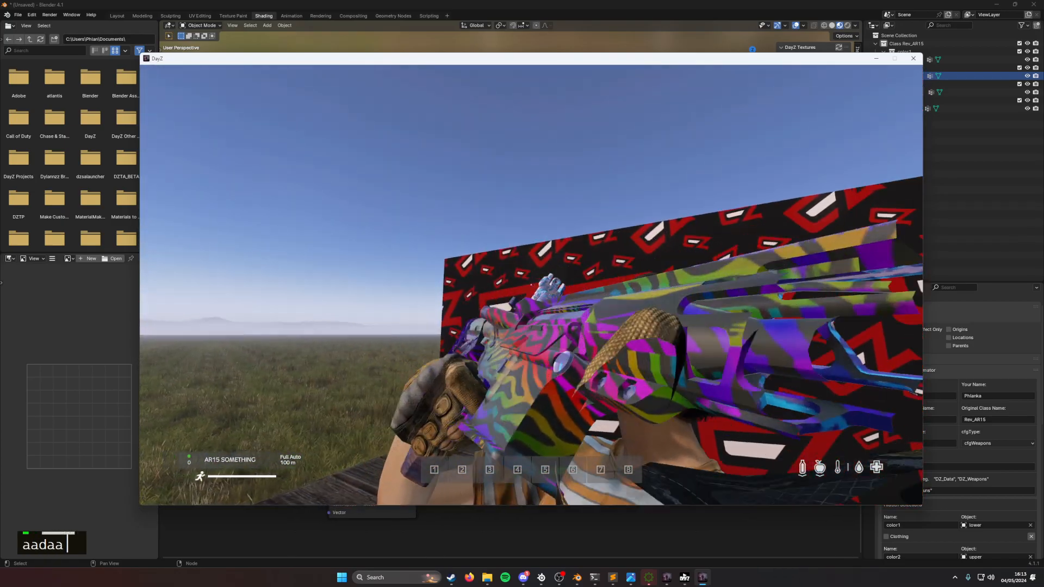
{"action": "key", "text": "s"}
{"action": "key", "text": "s"}
{"action": "key", "text": "s"}
{"action": "key", "text": "s"}
{"action": "key", "text": "s"}
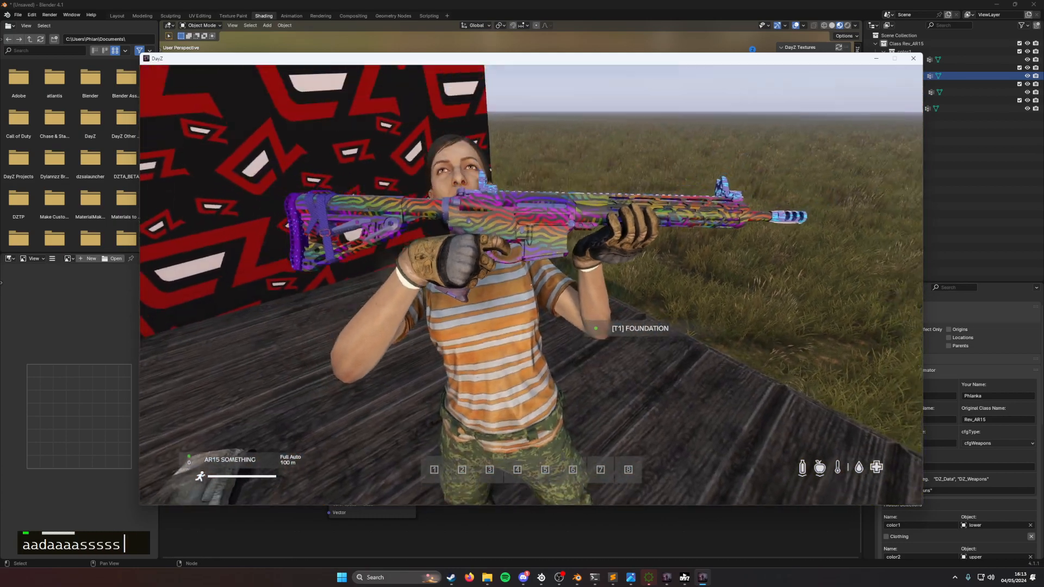
Step: Examine the skin on the AR15's receiver up close and from a distance
{"action": "key", "text": "w"}
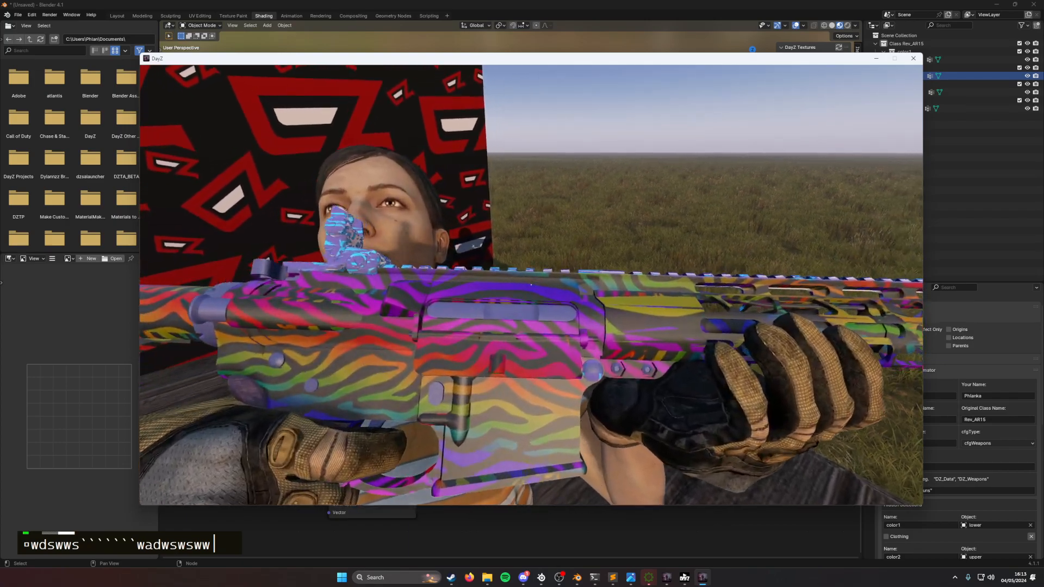
{"action": "key", "text": "s"}
{"action": "key", "text": "s"}
{"action": "key", "text": "w"}
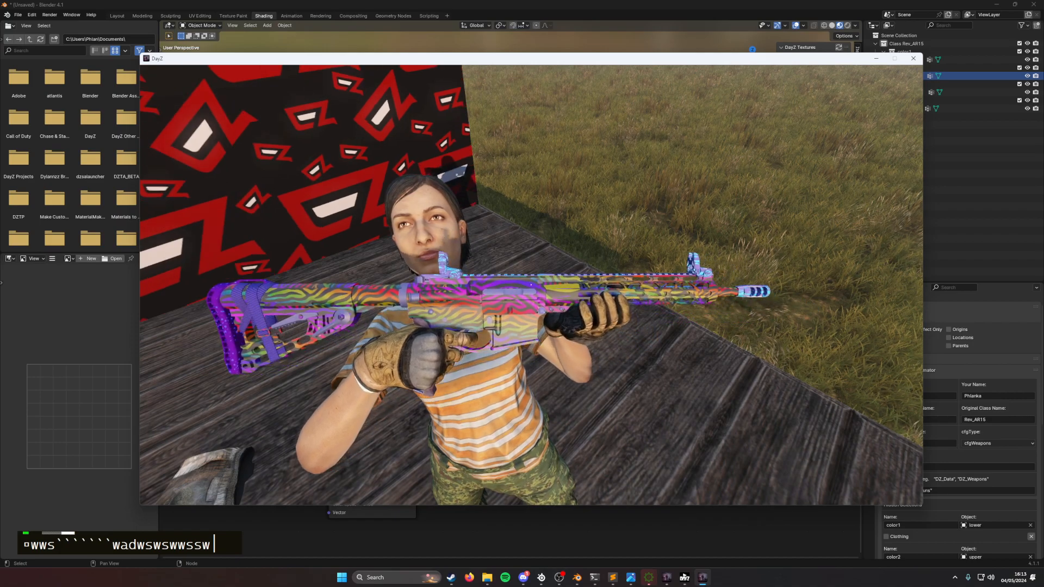
Step: Fly the camera over to the AR15's stock and examine its straps, starred butt pad and striped surfaces up close
{"action": "key", "text": "a"}
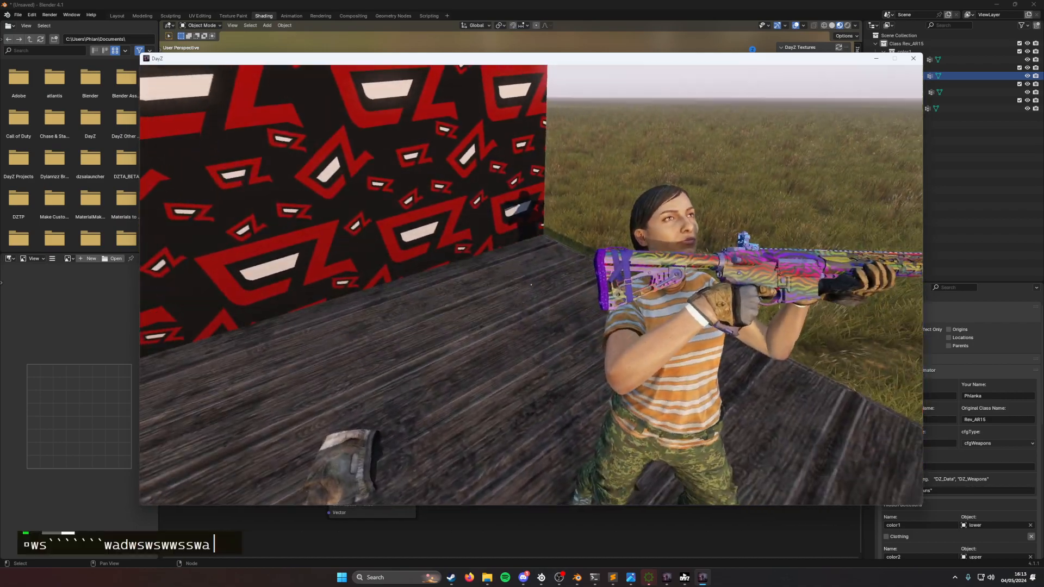
{"action": "key", "text": "w"}
{"action": "key", "text": "w"}
{"action": "key", "text": "w"}
{"action": "key", "text": "s"}
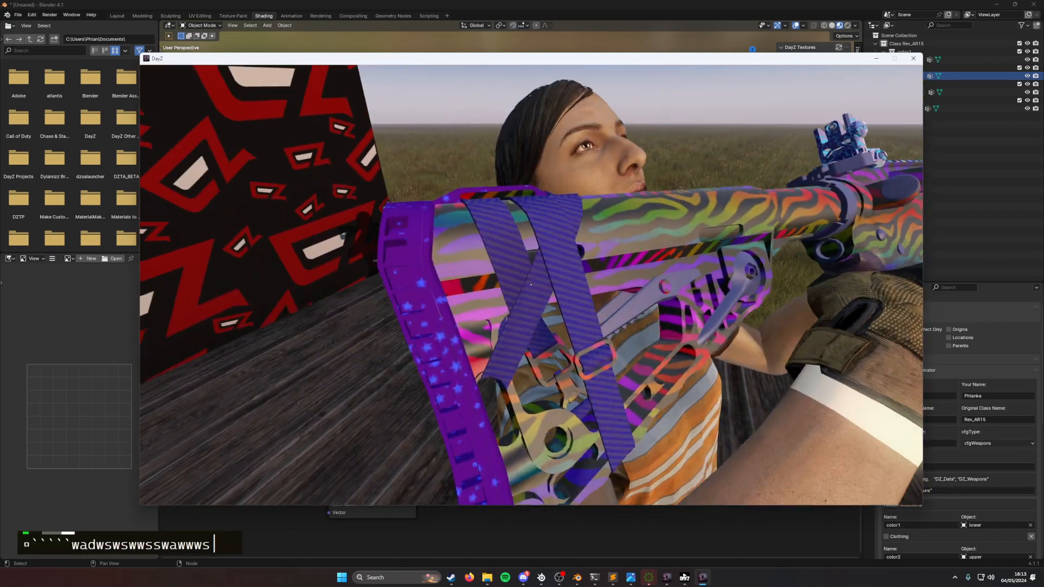
{"action": "key", "text": "d"}
{"action": "key", "text": "w"}
{"action": "key", "text": "s"}
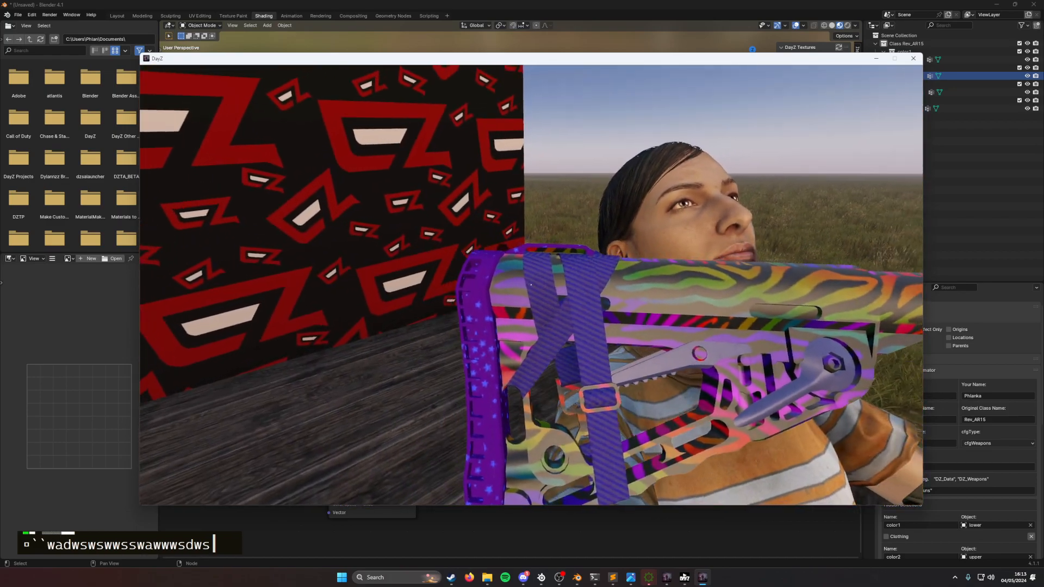
{"action": "key", "text": "ctrl+w"}
{"action": "key", "text": "ctrl+s"}
{"action": "scroll", "coordinate": [531, 284], "scroll_direction": "down", "scroll_amount": 1, "text": "ctrl"}
{"action": "scroll", "coordinate": [531, 285], "scroll_direction": "down", "scroll_amount": 1}
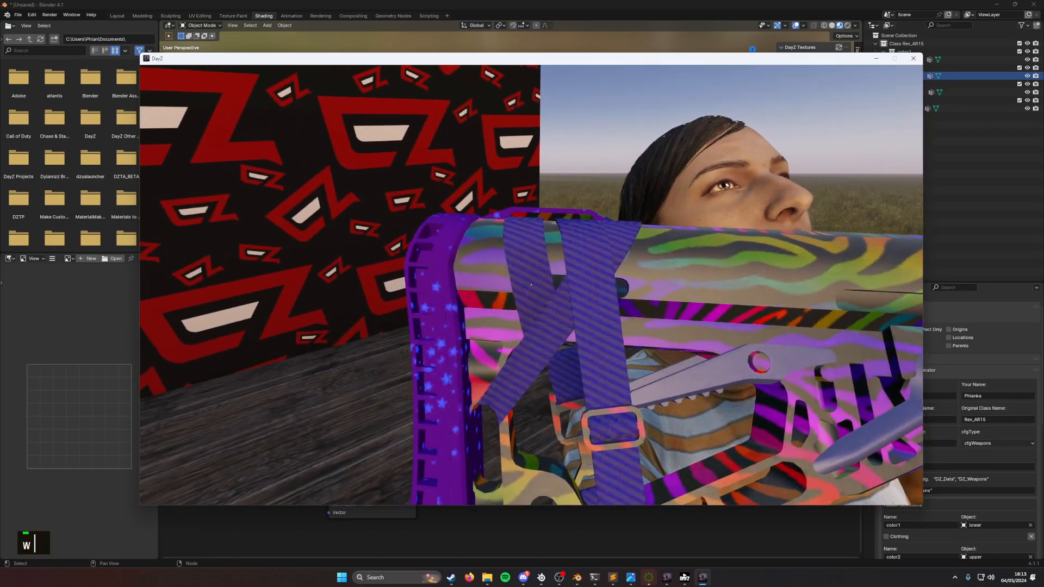
{"action": "scroll", "coordinate": [531, 284], "scroll_direction": "down", "scroll_amount": 1}
{"action": "key", "text": "w"}
{"action": "key", "text": "w"}
{"action": "key", "text": "a"}
{"action": "key", "text": "a"}
{"action": "key", "text": "a"}
{"action": "key", "text": "a"}
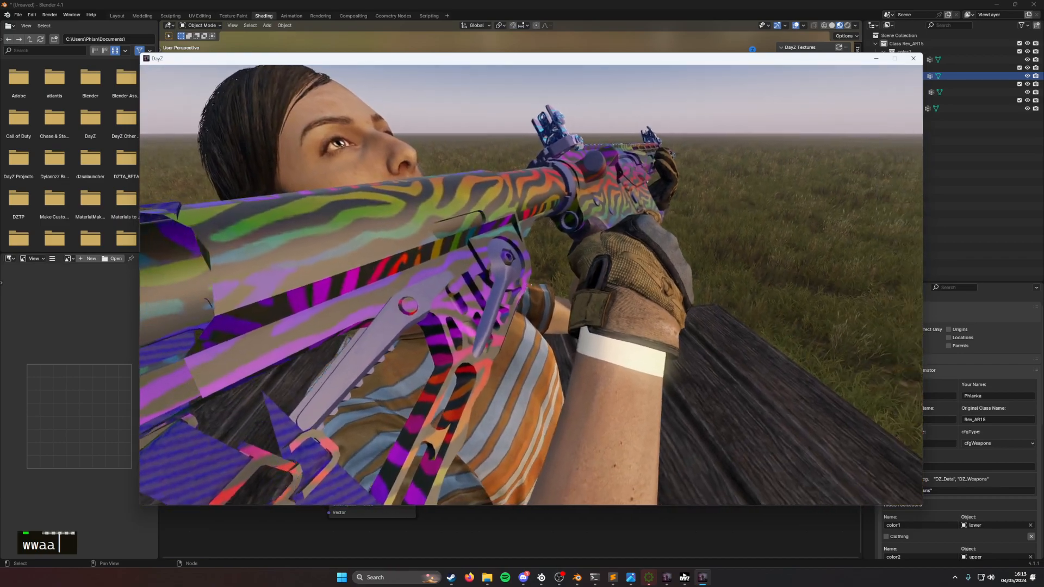
Step: Circle the camera behind the character to examine the rear of the AR15's stock
{"action": "key", "text": "s"}
{"action": "key", "text": "s"}
{"action": "key", "text": "s"}
{"action": "key", "text": "s"}
{"action": "key", "text": "s"}
{"action": "key", "text": "s"}
{"action": "key", "text": "s"}
{"action": "key", "text": "s"}
{"action": "key", "text": "s"}
{"action": "key", "text": "s"}
{"action": "scroll", "coordinate": [531, 284], "scroll_direction": "up", "scroll_amount": 1}
{"action": "key", "text": "a"}
{"action": "scroll", "coordinate": [531, 284], "scroll_direction": "up", "scroll_amount": 1}
{"action": "key", "text": "a"}
{"action": "key", "text": "a"}
{"action": "key", "text": "a"}
{"action": "key", "text": "a"}
{"action": "key", "text": "a"}
{"action": "key", "text": "a"}
{"action": "key", "text": "a"}
{"action": "key", "text": "a"}
{"action": "key", "text": "a"}
{"action": "key", "text": "a"}
{"action": "key", "text": "a"}
{"action": "key", "text": "s"}
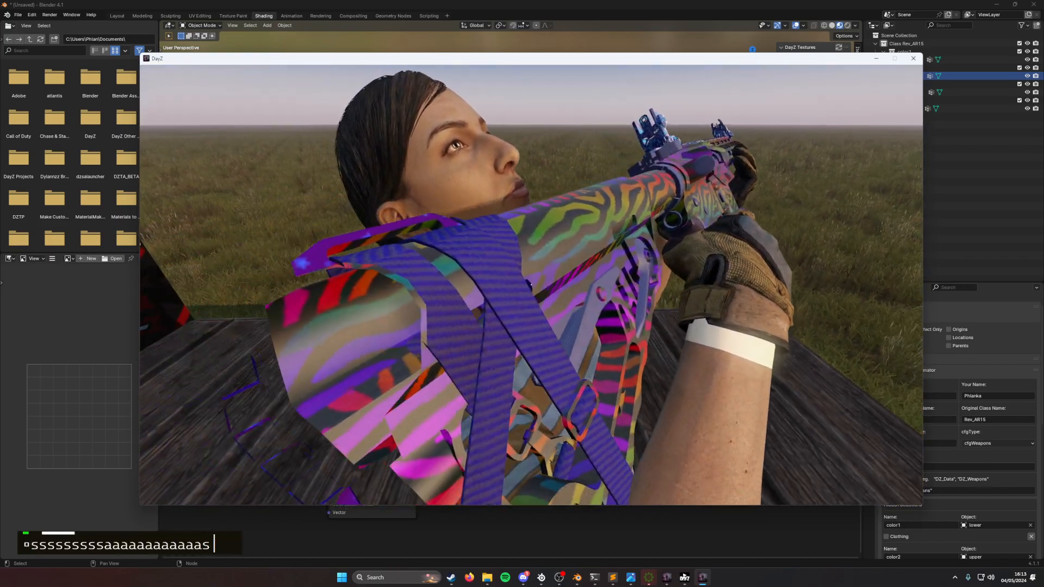
{"action": "key", "text": "w"}
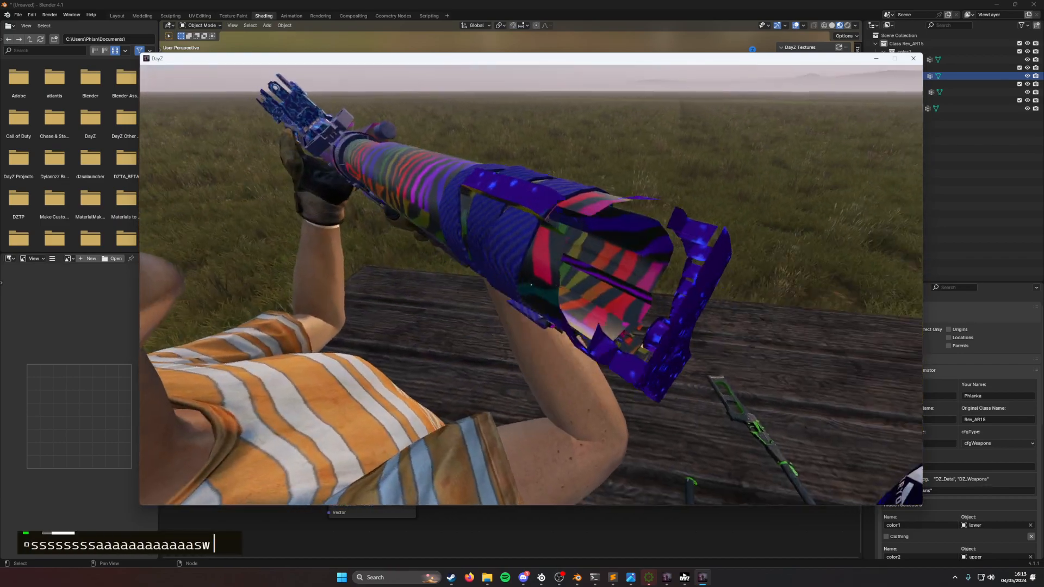
Step: Fly the camera along the buffer tube to the receiver and examine the WRITE SOMETHING decal up close
{"action": "key", "text": "a"}
{"action": "key", "text": "w"}
{"action": "key", "text": "w"}
{"action": "key", "text": "w"}
{"action": "key", "text": "w"}
{"action": "key", "text": "w"}
{"action": "key", "text": "w"}
{"action": "key", "text": "w"}
{"action": "key", "text": "w"}
{"action": "key", "text": "w"}
{"action": "key", "text": "w"}
{"action": "key", "text": "w"}
{"action": "key", "text": "w"}
{"action": "key", "text": "w"}
{"action": "key", "text": "w"}
{"action": "key", "text": "w"}
{"action": "key", "text": "w"}
{"action": "key", "text": "w"}
{"action": "key", "text": "w"}
{"action": "key", "text": "w"}
{"action": "key", "text": "w"}
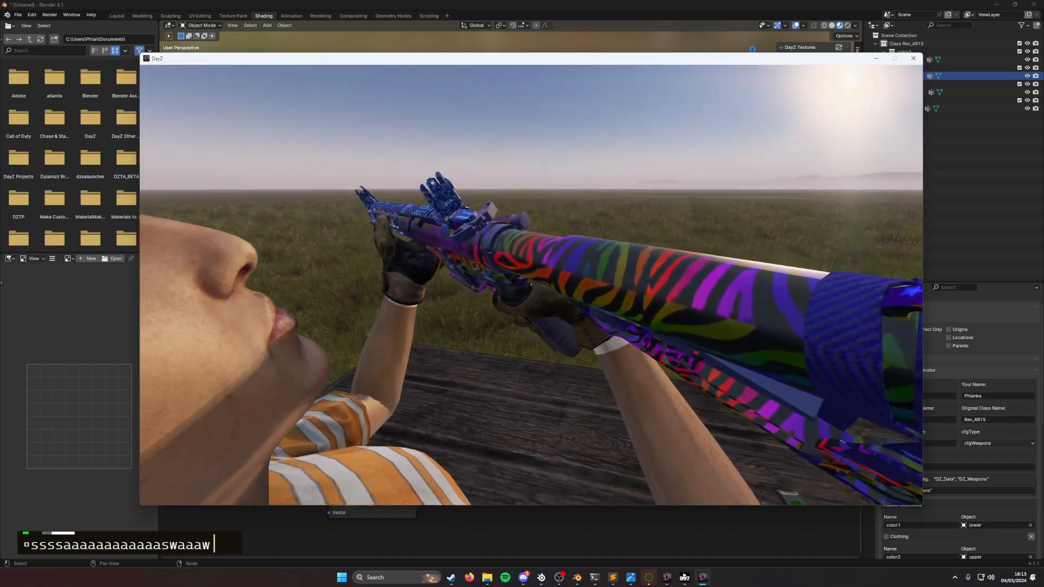
{"action": "key", "text": "w"}
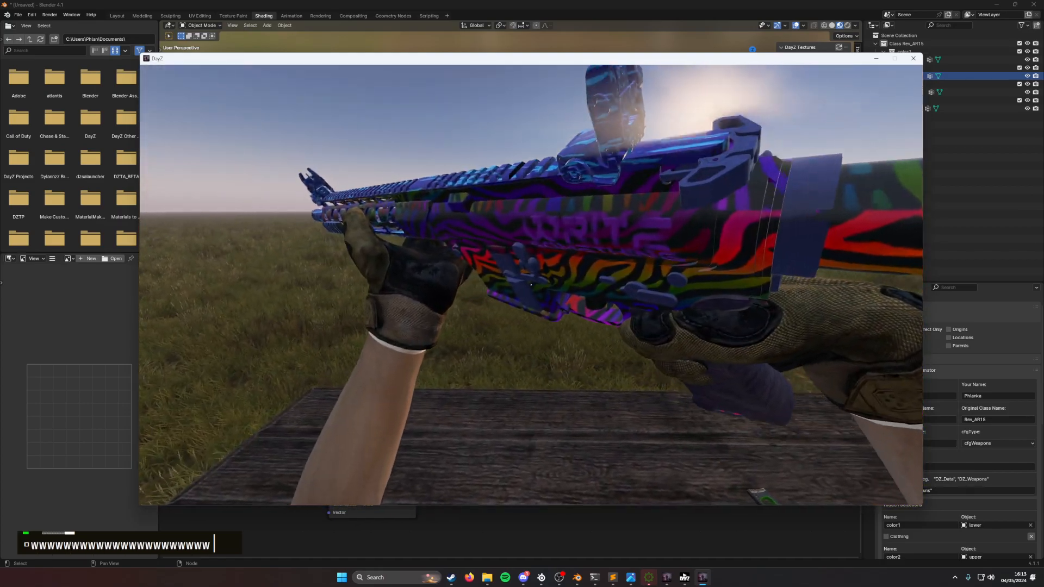
{"action": "key", "text": "a"}
{"action": "key", "text": "s"}
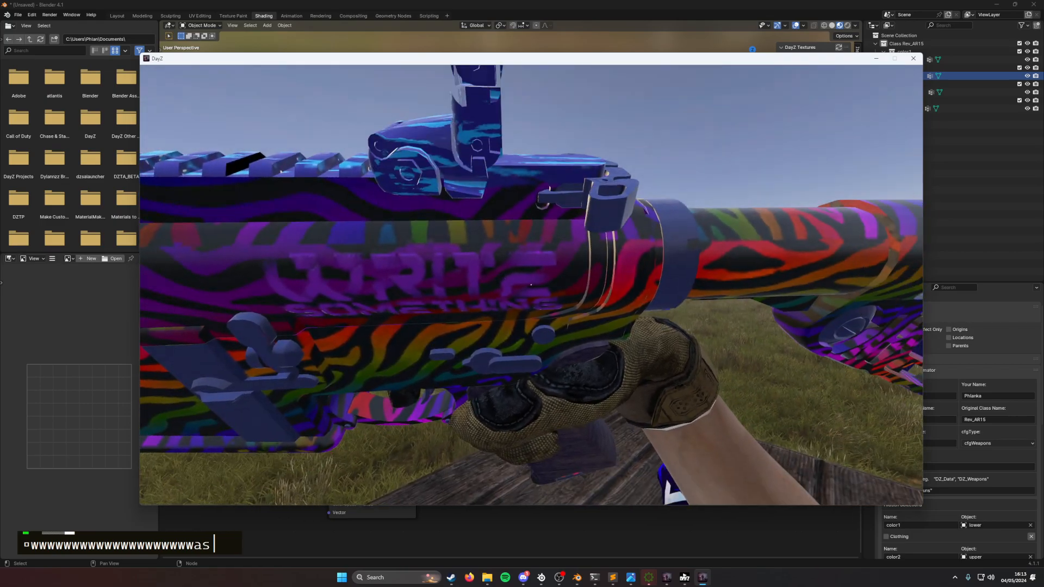
{"action": "key", "text": "a"}
{"action": "key", "text": "s"}
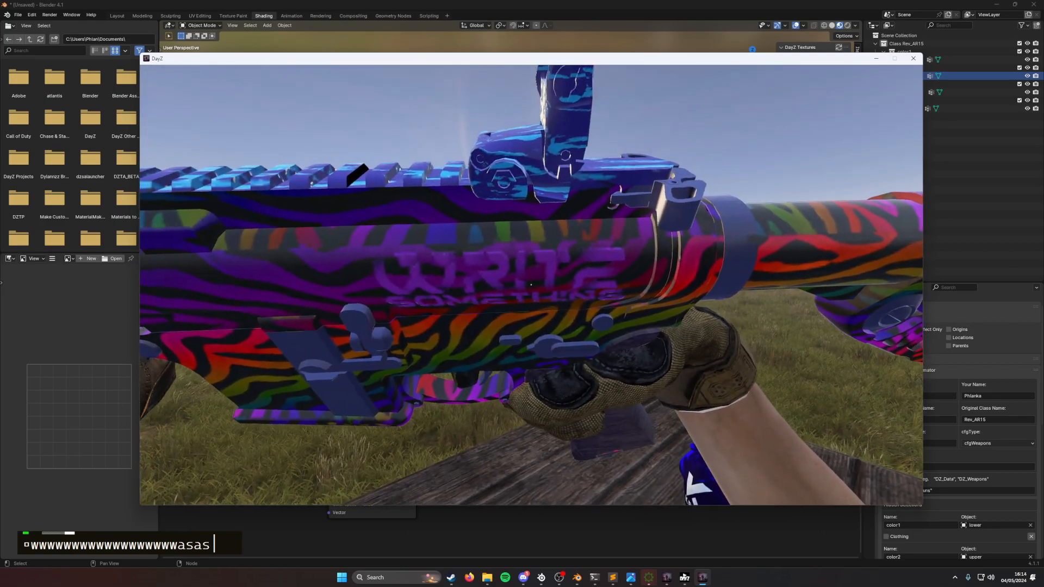
Step: Switch to Blender, select the upper's faces under the WRITE SOMETHING decal in Edit Mode and open the UV Editing workspace
{"action": "key", "text": "alt+Tab"}
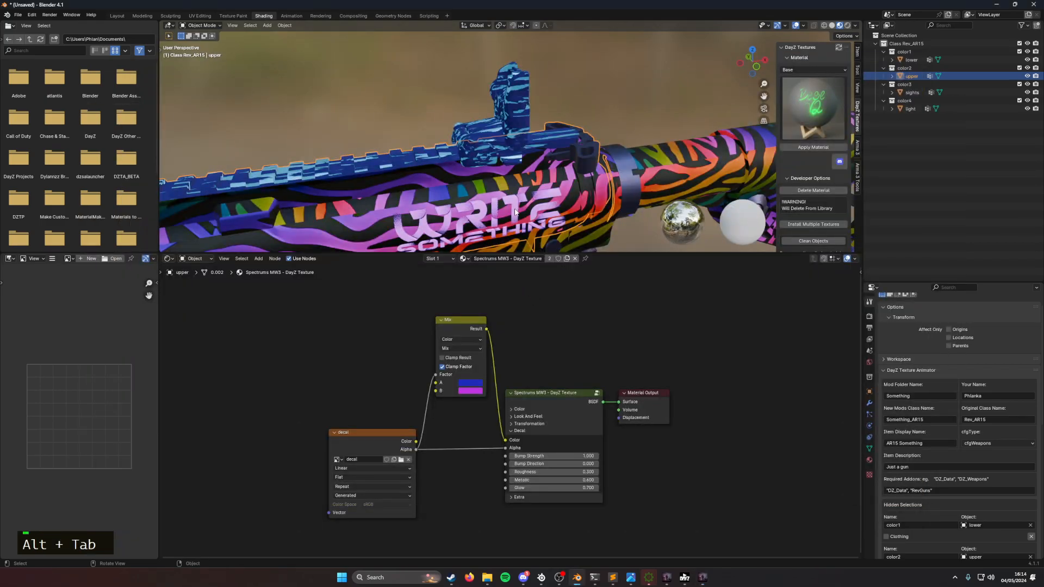
{"action": "key", "text": "Tab"}
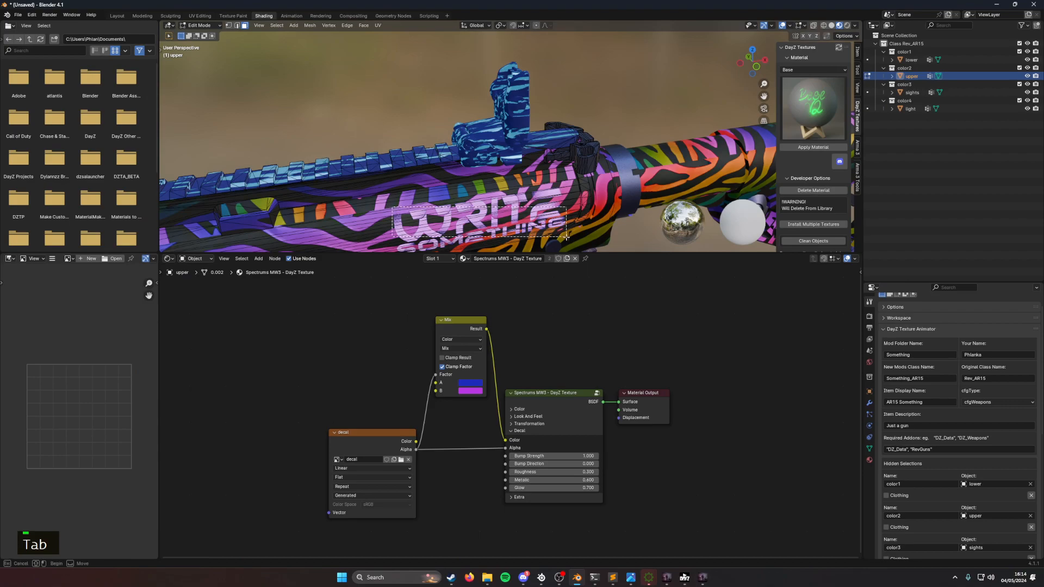
{"action": "left_click_drag", "start_coordinate": [564, 235], "coordinate": [566, 236]}
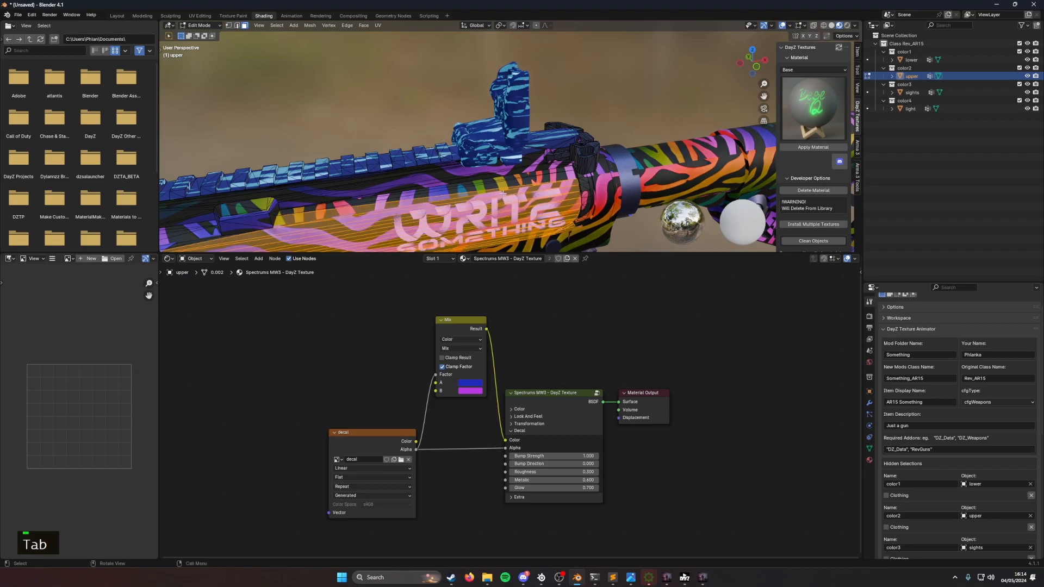
{"action": "left_click", "coordinate": [200, 16]}
Step: Examine the UV island of the selected faces on the zebra texture and frame those faces on the rifle model
{"action": "scroll", "coordinate": [280, 201], "scroll_direction": "down", "scroll_amount": 5}
{"action": "scroll", "coordinate": [158, 327], "scroll_direction": "up", "scroll_amount": 8}
{"action": "middle_click_drag", "start_coordinate": [129, 328], "coordinate": [201, 314], "text": "shift"}
{"action": "scroll", "coordinate": [201, 314], "scroll_direction": "up", "scroll_amount": 2}
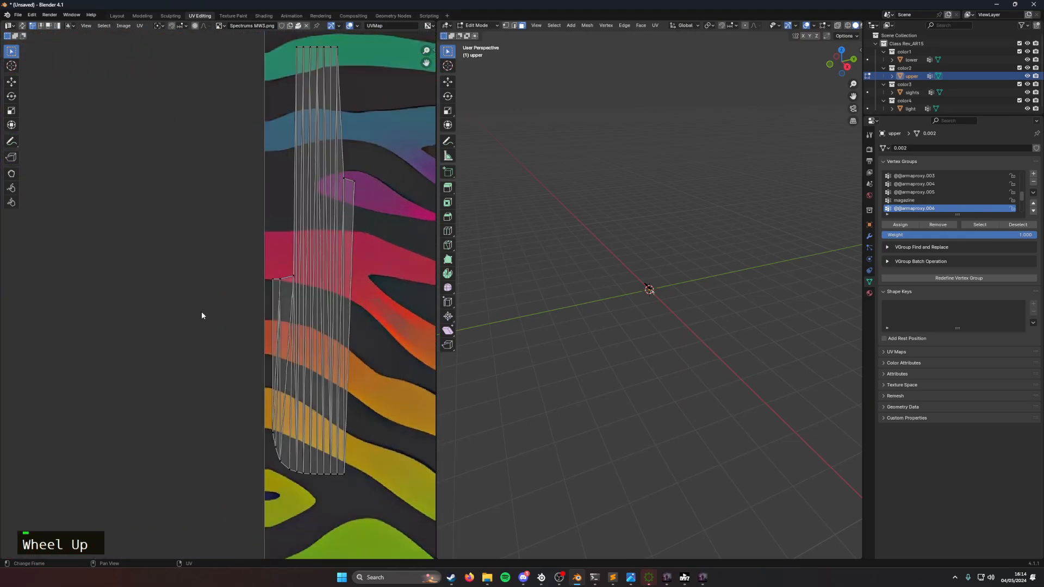
{"action": "scroll", "coordinate": [313, 294], "scroll_direction": "down", "scroll_amount": 5}
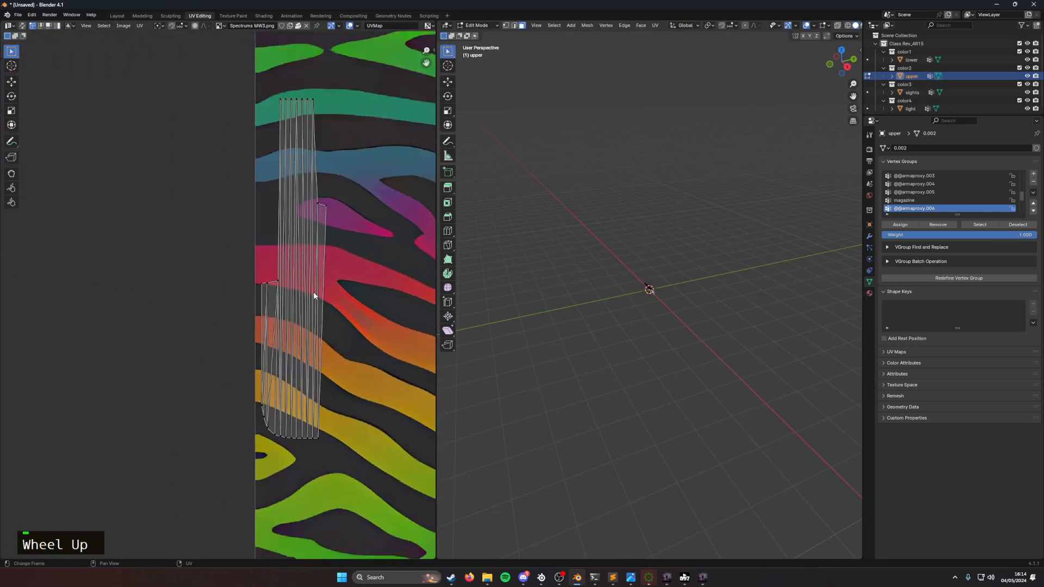
{"action": "scroll", "coordinate": [226, 292], "scroll_direction": "up", "scroll_amount": 5}
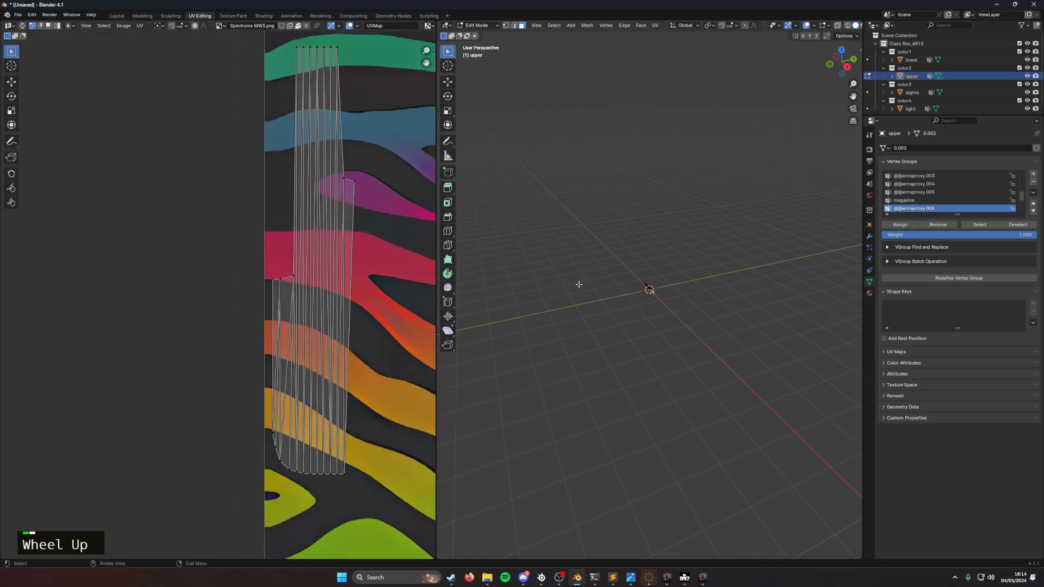
{"action": "scroll", "coordinate": [665, 306], "scroll_direction": "up", "scroll_amount": 8}
{"action": "middle_click_drag", "start_coordinate": [666, 306], "coordinate": [786, 260]}
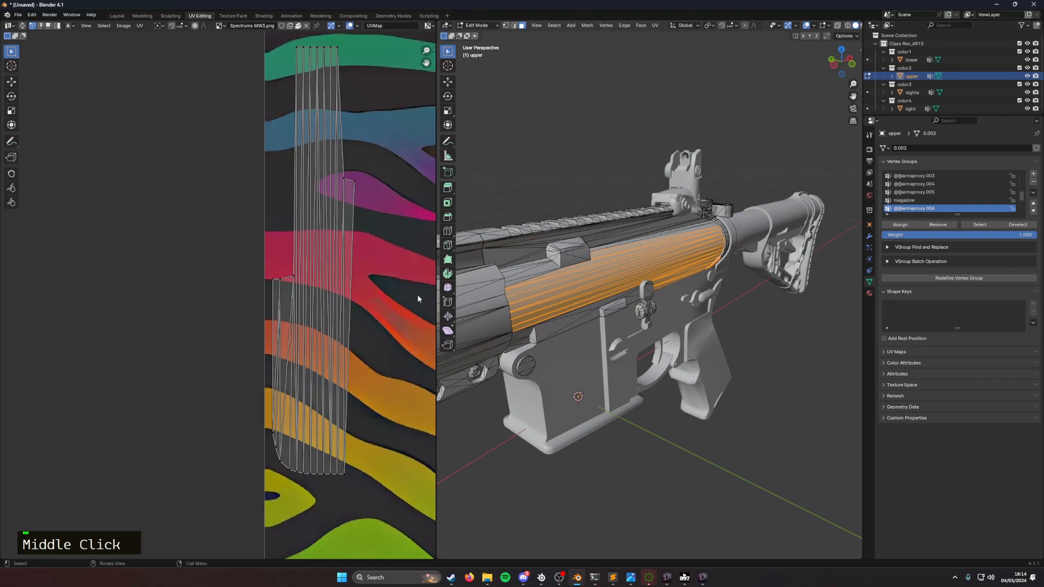
Step: Compare the island's size on the whole Spectrums MW3 texture with the area its faces cover on the rifle's side
{"action": "scroll", "coordinate": [339, 296], "scroll_direction": "down", "scroll_amount": 3}
{"action": "scroll", "coordinate": [338, 298], "scroll_direction": "down", "scroll_amount": 3}
{"action": "scroll", "coordinate": [338, 297], "scroll_direction": "up", "scroll_amount": 1}
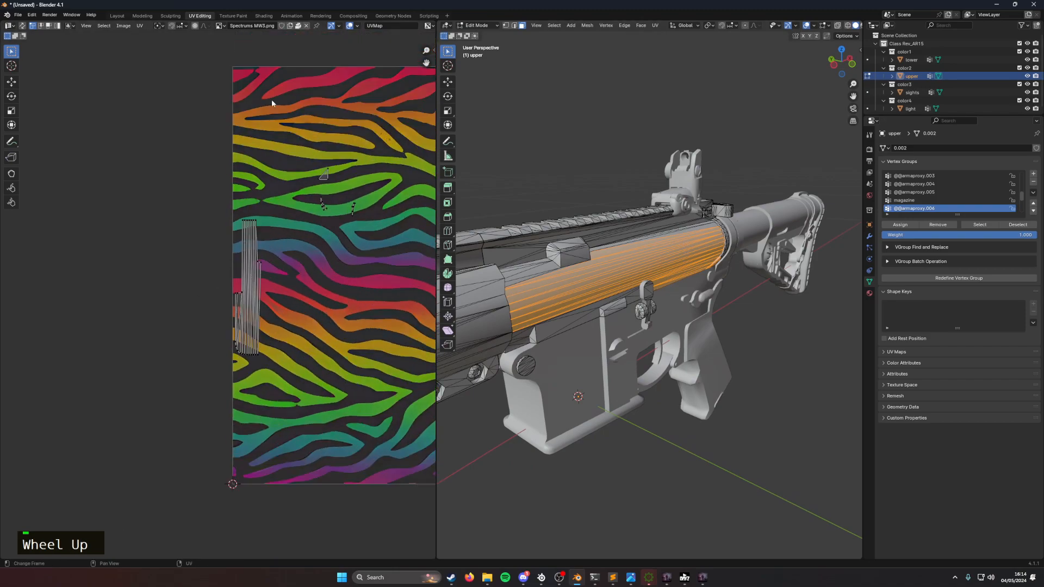
{"action": "scroll", "coordinate": [326, 297], "scroll_direction": "down", "scroll_amount": 3}
{"action": "middle_click_drag", "start_coordinate": [544, 283], "coordinate": [598, 266]}
{"action": "scroll", "coordinate": [699, 248], "scroll_direction": "down", "scroll_amount": 2}
{"action": "middle_click_drag", "start_coordinate": [700, 245], "coordinate": [709, 238]}
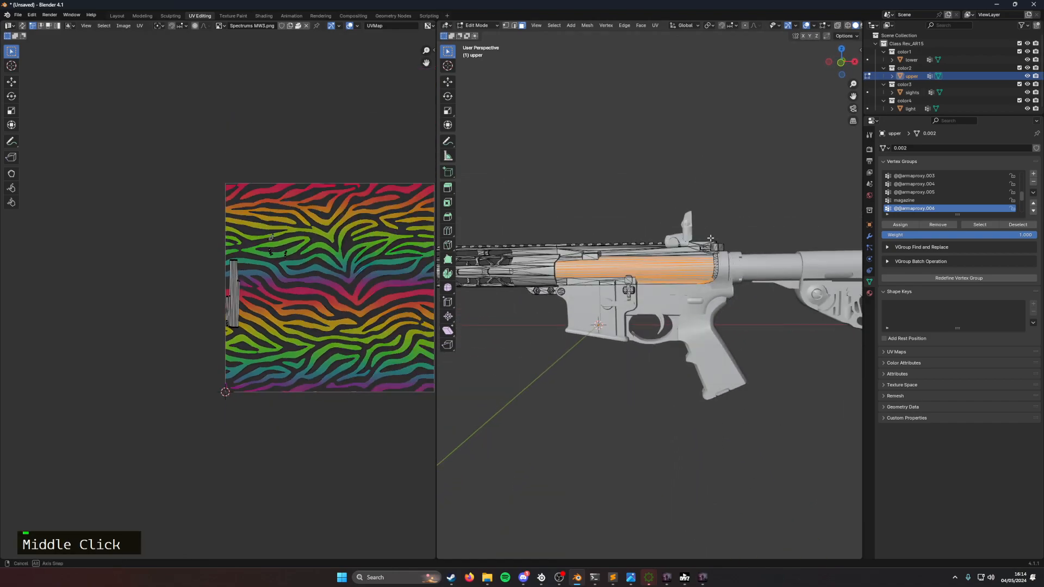
{"action": "middle_click_drag", "start_coordinate": [593, 272], "coordinate": [620, 266]}
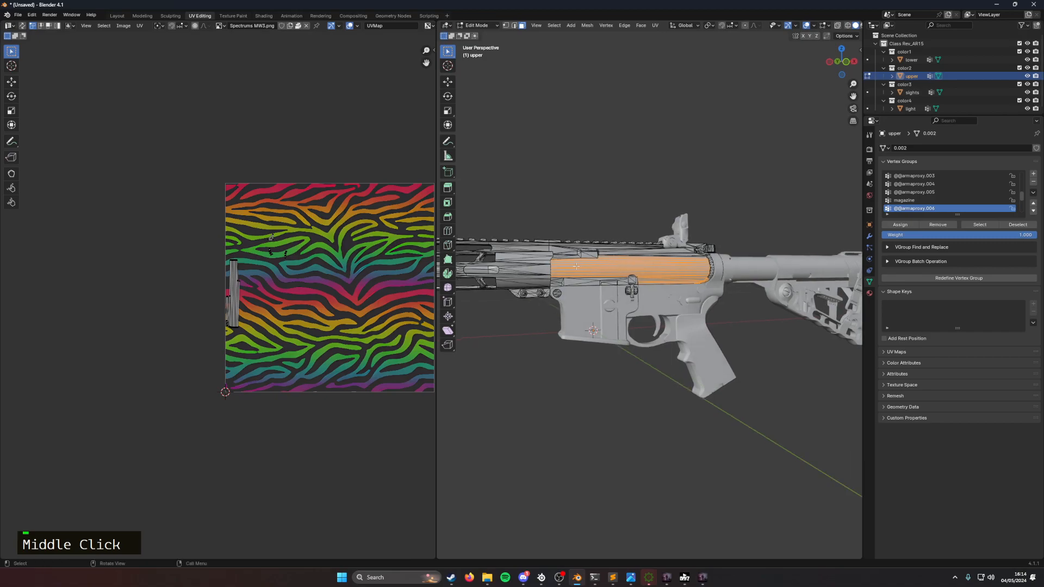
{"action": "scroll", "coordinate": [317, 294], "scroll_direction": "down", "scroll_amount": 3}
{"action": "scroll", "coordinate": [318, 293], "scroll_direction": "up", "scroll_amount": 2}
{"action": "scroll", "coordinate": [318, 294], "scroll_direction": "up", "scroll_amount": 3}
{"action": "middle_click_drag", "start_coordinate": [303, 305], "coordinate": [283, 307], "text": "shift"}
{"action": "scroll", "coordinate": [272, 312], "scroll_direction": "up", "scroll_amount": 2}
{"action": "scroll", "coordinate": [273, 313], "scroll_direction": "down", "scroll_amount": 2}
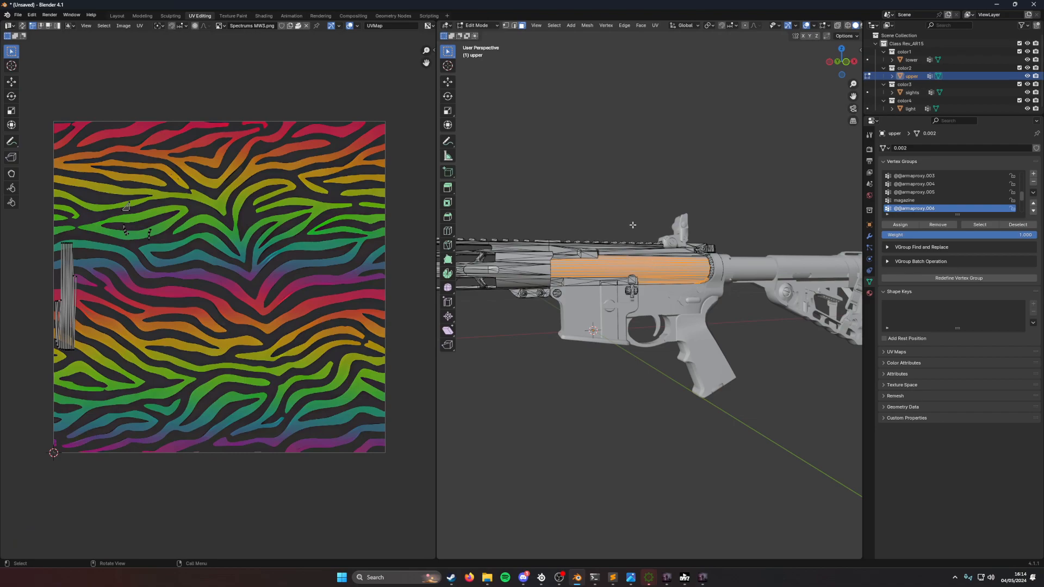
Step: Examine the selected receiver faces from several angles on the rifle model and compare them with the decal area in DayZ
{"action": "middle_click_drag", "start_coordinate": [624, 256], "coordinate": [582, 286]}
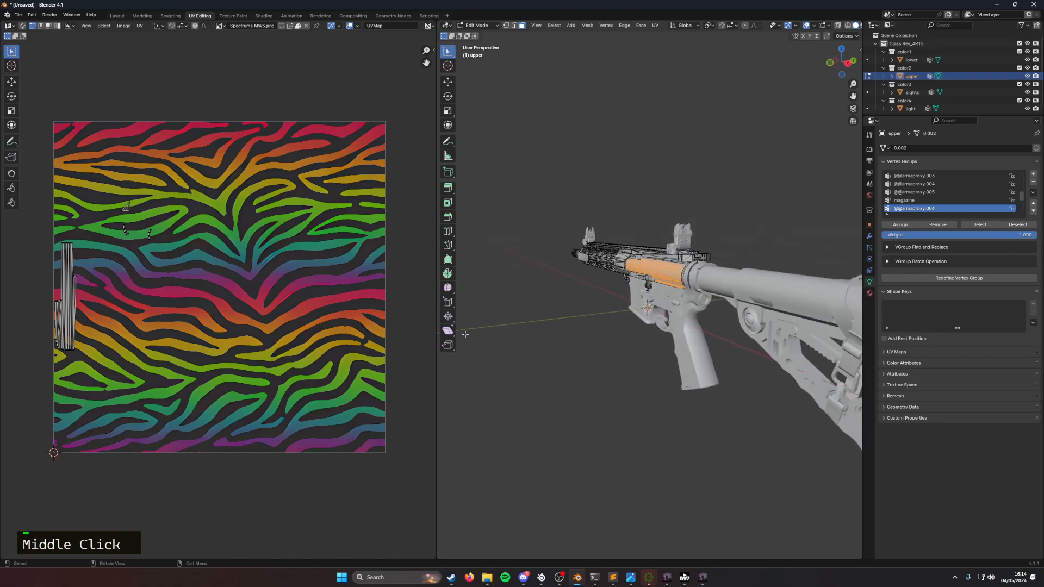
{"action": "scroll", "coordinate": [547, 327], "scroll_direction": "up", "scroll_amount": 4}
{"action": "scroll", "coordinate": [548, 325], "scroll_direction": "down", "scroll_amount": 2}
{"action": "middle_click_drag", "start_coordinate": [550, 324], "coordinate": [624, 298]}
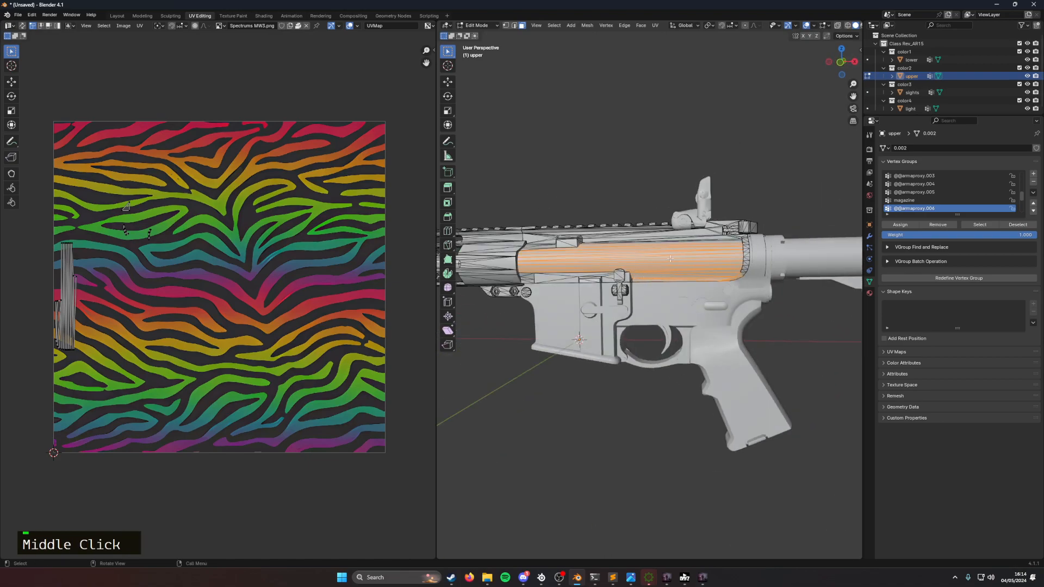
{"action": "middle_click_drag", "start_coordinate": [667, 251], "coordinate": [637, 277]}
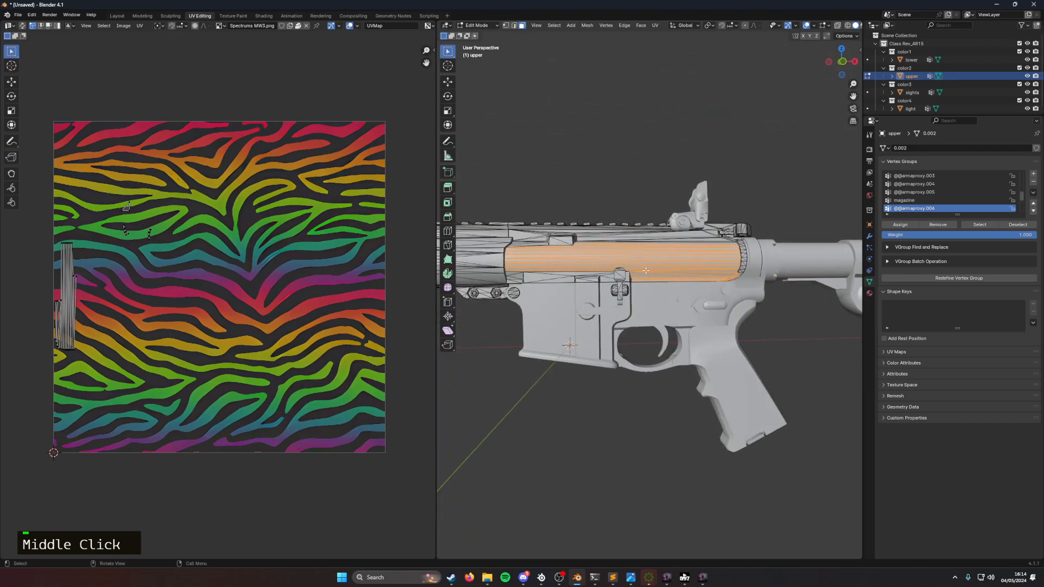
{"action": "middle_click_drag", "start_coordinate": [565, 257], "coordinate": [670, 250]}
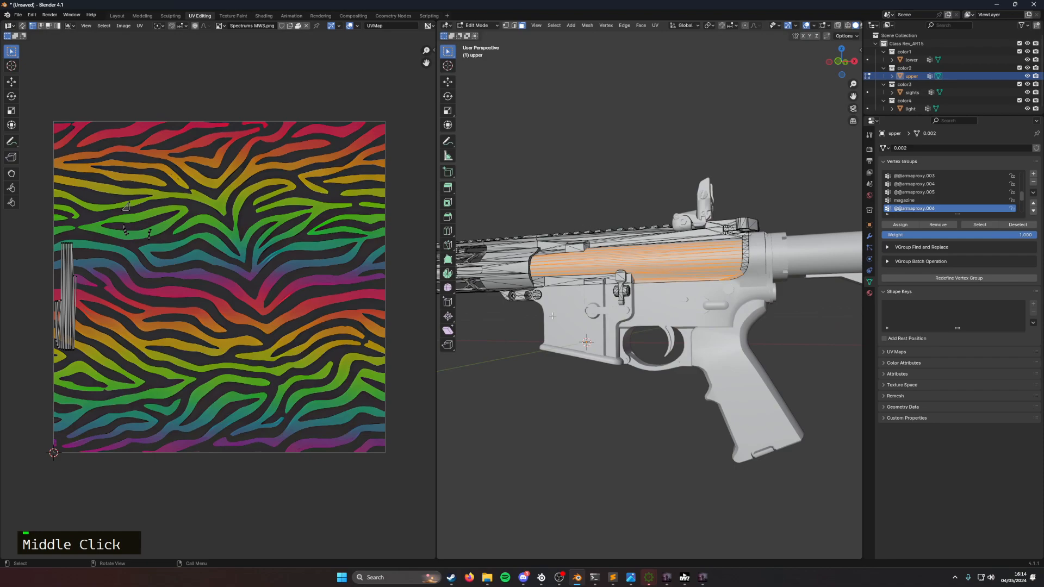
{"action": "middle_click_drag", "start_coordinate": [540, 310], "coordinate": [666, 298]}
{"action": "key", "text": "alt+Tab"}
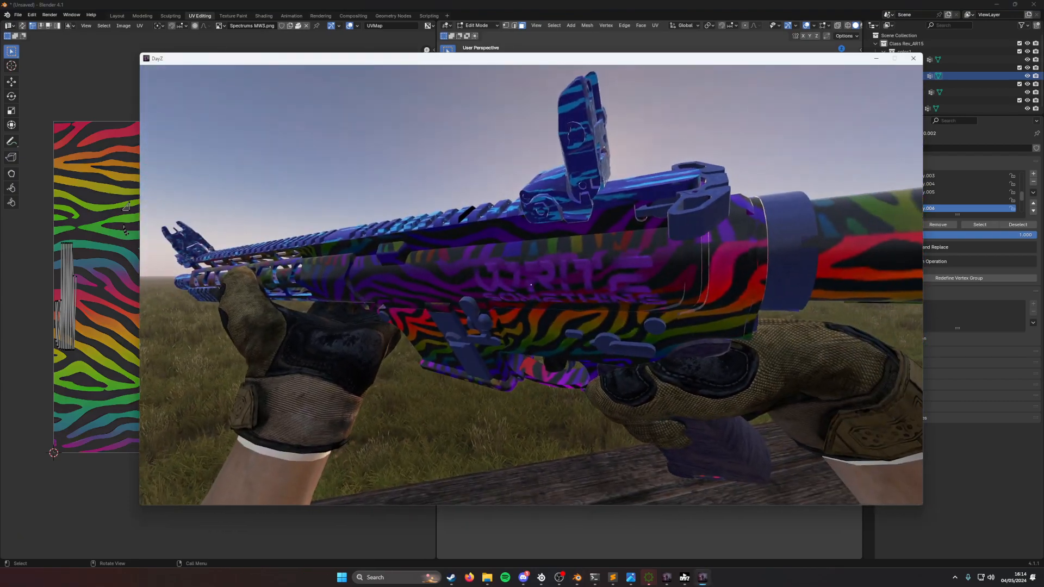
{"action": "key", "text": "alt+Tab"}
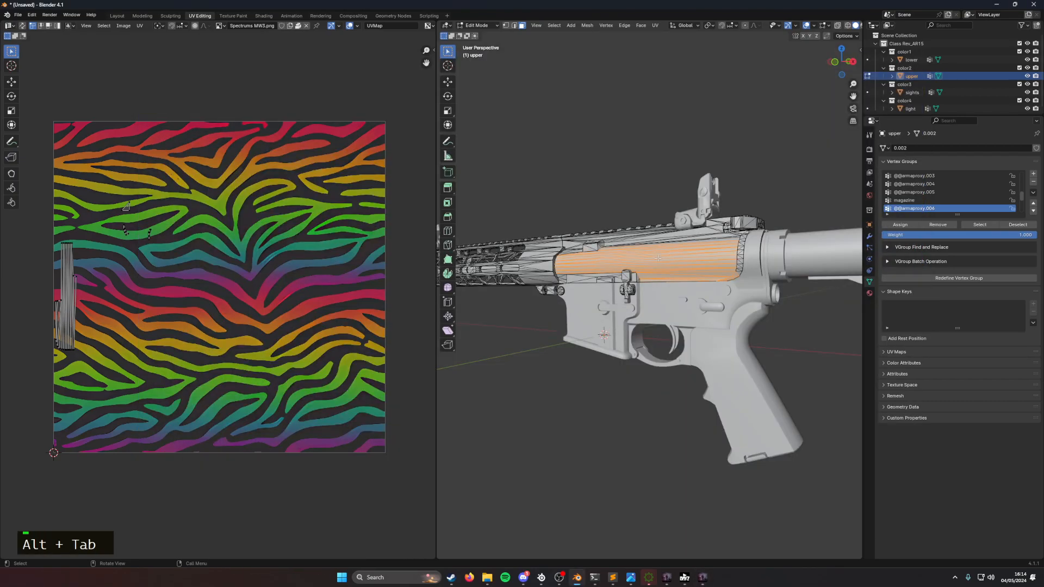
{"action": "scroll", "coordinate": [658, 257], "scroll_direction": "down", "scroll_amount": 1}
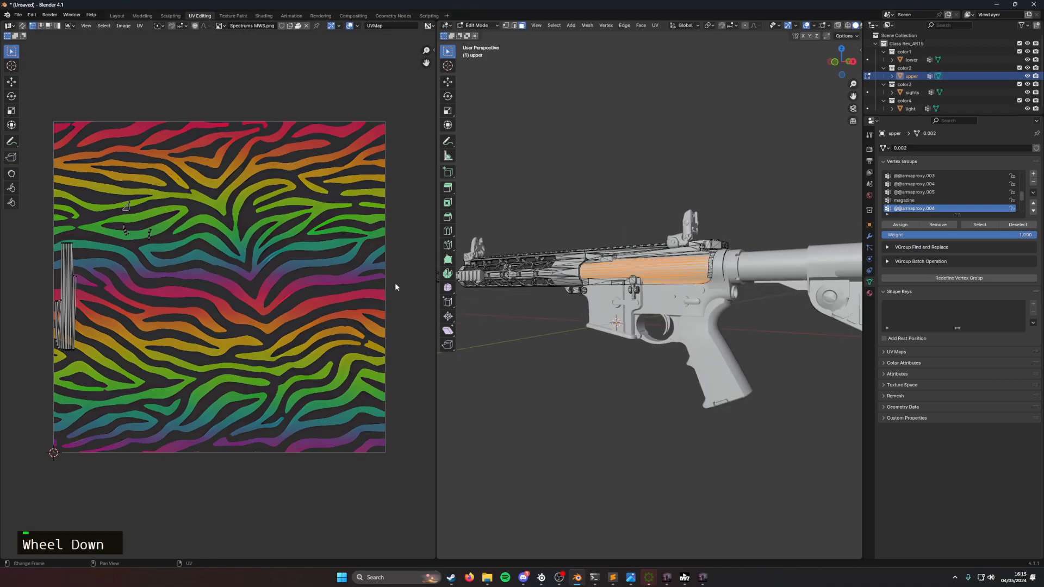
Step: Add the linked faces to the selection and scale up the receiver's UV island so it covers more of the zebra texture
{"action": "key", "text": "l"}
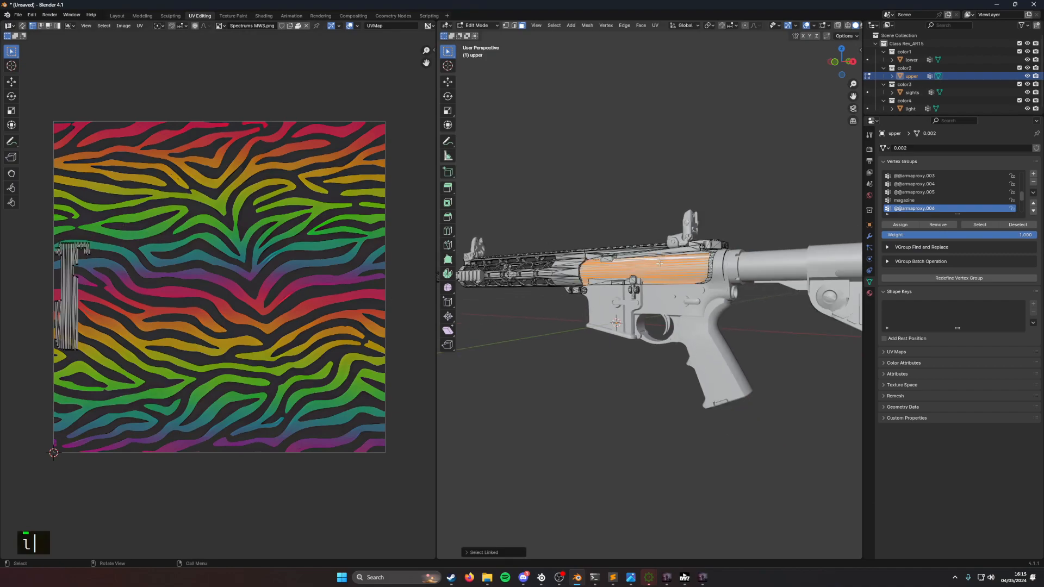
{"action": "left_click_drag", "start_coordinate": [29, 226], "coordinate": [164, 352]}
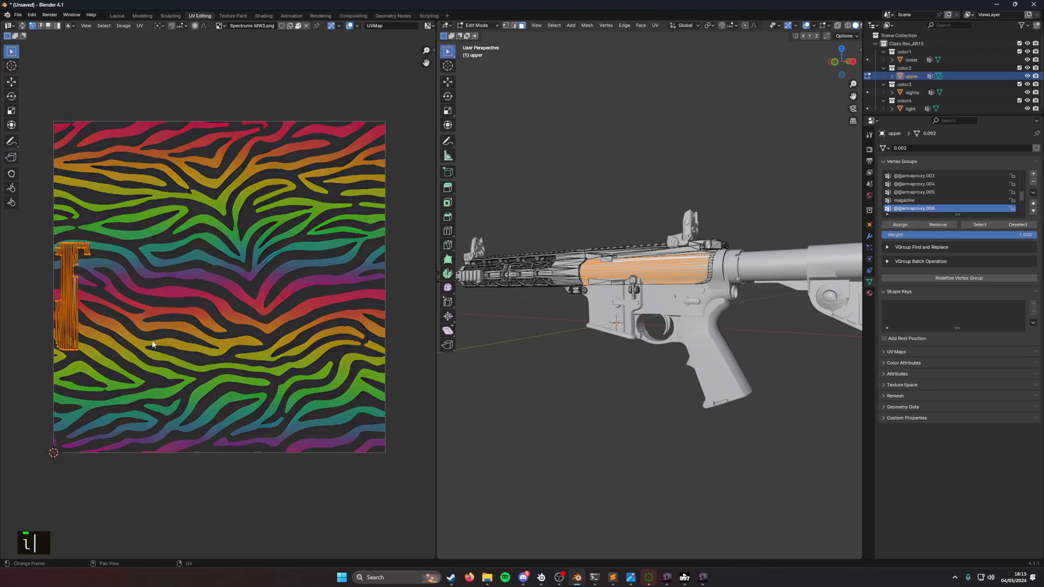
{"action": "key", "text": "s"}
{"action": "left_click", "coordinate": [292, 343]}
{"action": "key", "text": "g"}
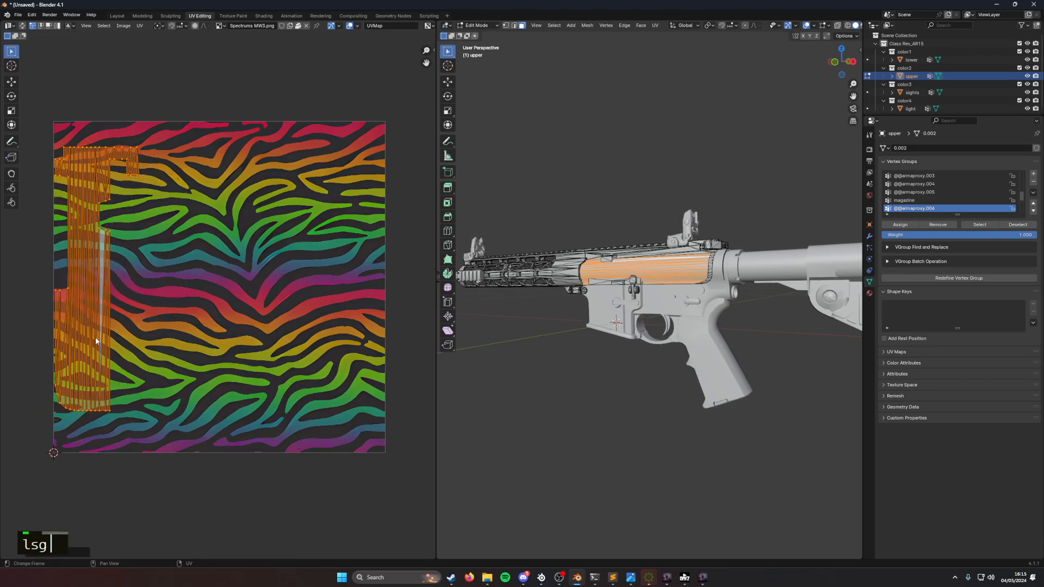
{"action": "scroll", "coordinate": [64, 345], "scroll_direction": "down", "scroll_amount": 5}
{"action": "middle_click_drag", "start_coordinate": [63, 345], "coordinate": [415, 325], "text": "shift"}
{"action": "scroll", "coordinate": [230, 356], "scroll_direction": "up", "scroll_amount": 2}
{"action": "scroll", "coordinate": [234, 359], "scroll_direction": "down", "scroll_amount": 3}
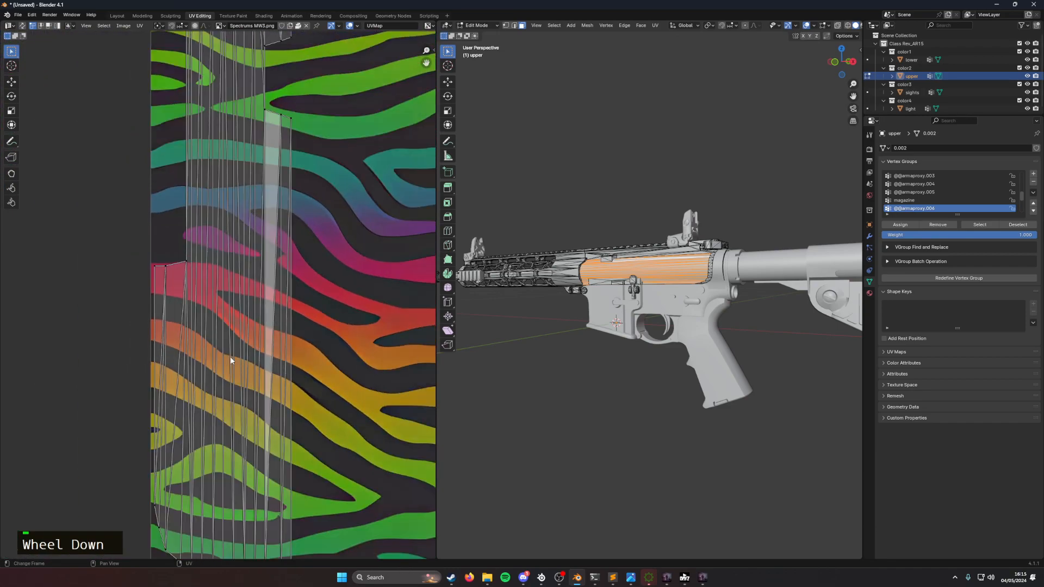
{"action": "key", "text": "ctrl+z"}
Step: Open the texture upper_CO_0.png from the Something_AR15 folder in File Explorer
{"action": "left_click", "coordinate": [485, 579]}
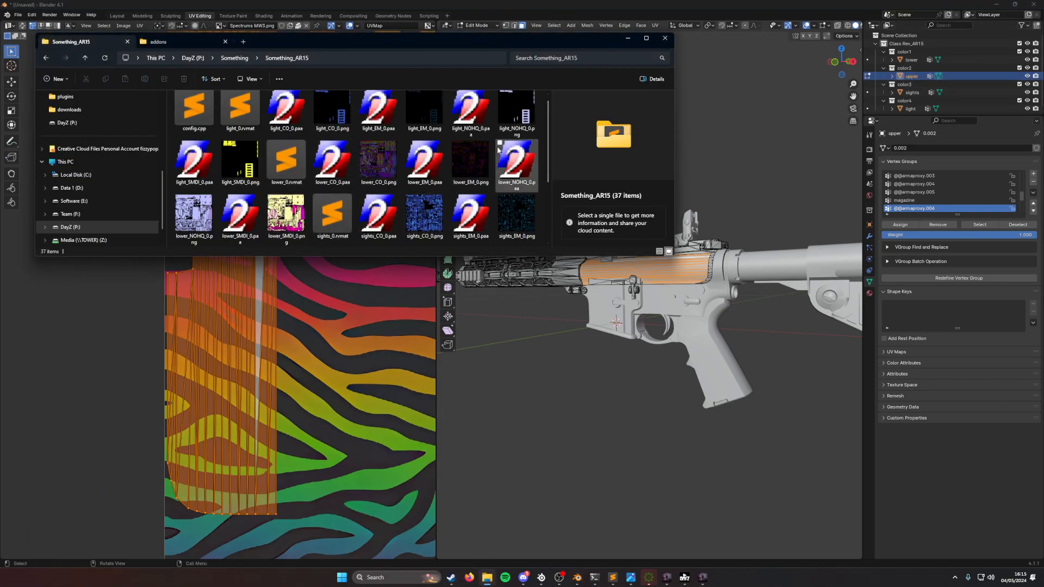
{"action": "scroll", "coordinate": [387, 160], "scroll_direction": "up", "scroll_amount": 1}
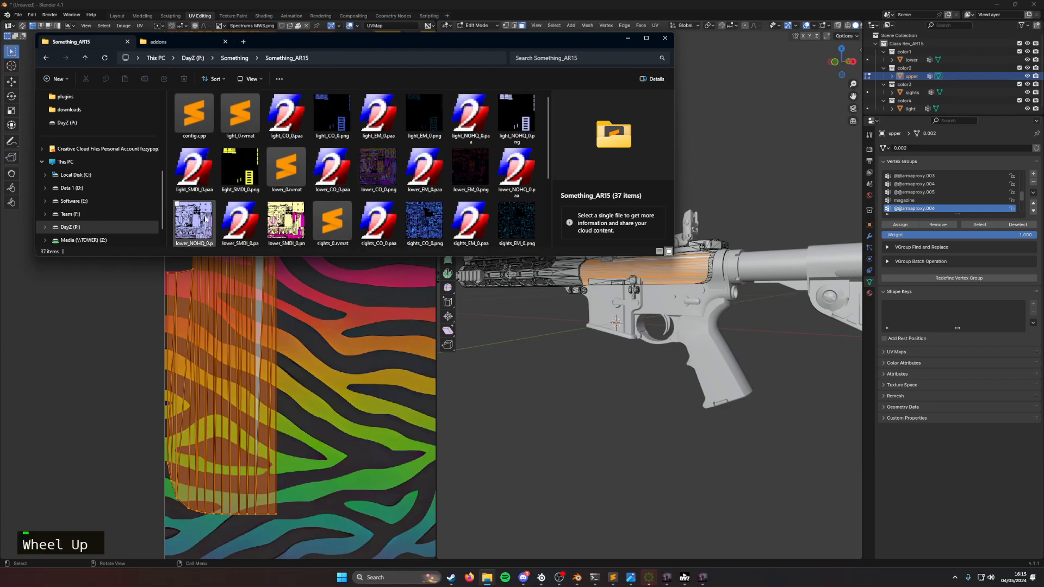
{"action": "scroll", "coordinate": [195, 216], "scroll_direction": "down", "scroll_amount": 2}
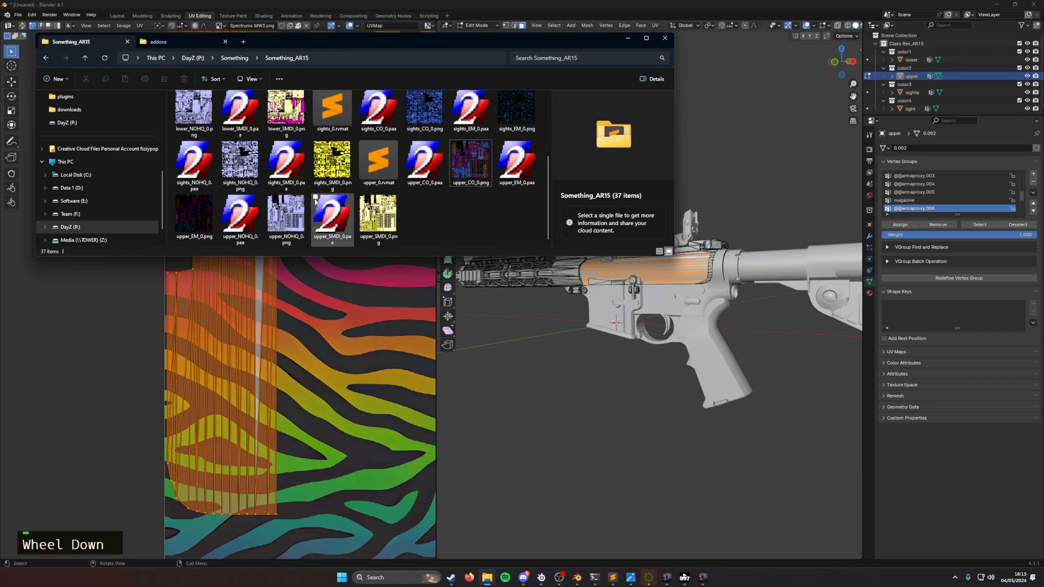
{"action": "double_click", "coordinate": [470, 163]}
Step: Examine the WRITE SOMETHING decal on the upper_CO_0.png texture up close and against the whole texture sheet
{"action": "scroll", "coordinate": [295, 328], "scroll_direction": "up", "scroll_amount": 5}
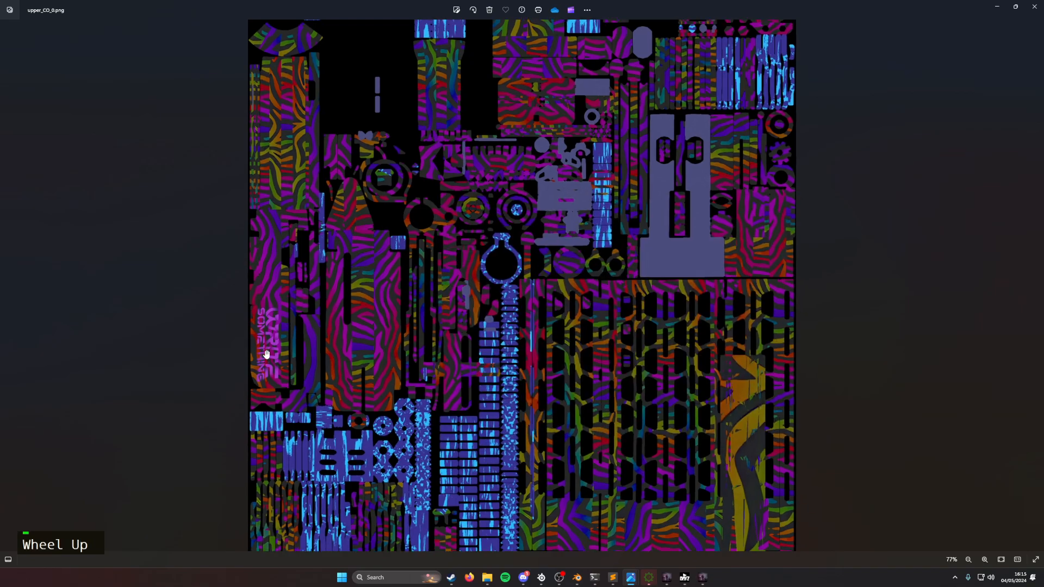
{"action": "middle_click", "coordinate": [111, 327]}
{"action": "scroll", "coordinate": [104, 332], "scroll_direction": "up", "scroll_amount": 4}
{"action": "middle_click_drag", "start_coordinate": [103, 332], "coordinate": [349, 334]}
{"action": "middle_click_drag", "start_coordinate": [189, 313], "coordinate": [222, 247]}
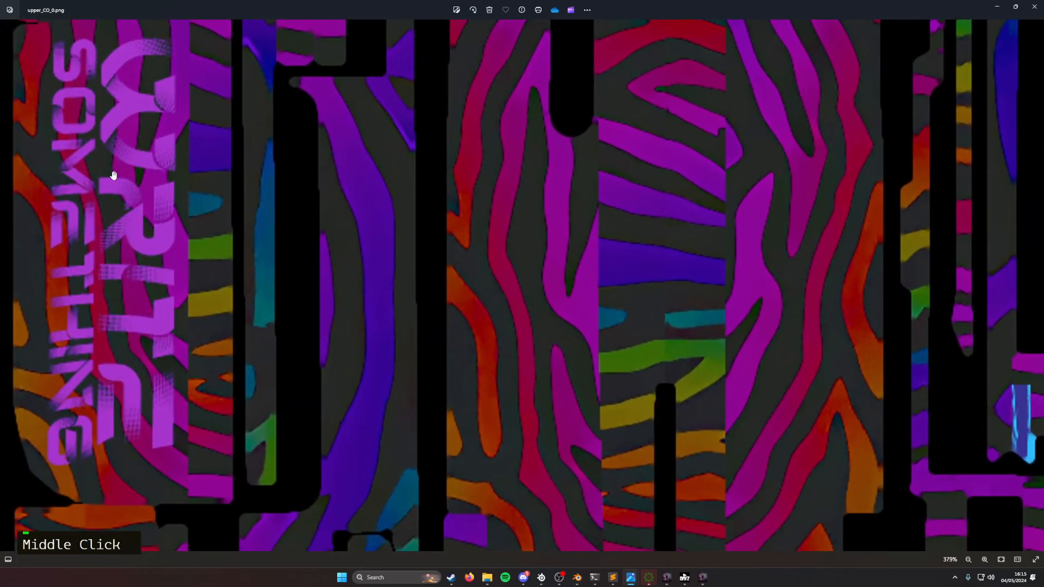
{"action": "scroll", "coordinate": [108, 174], "scroll_direction": "down", "scroll_amount": 9}
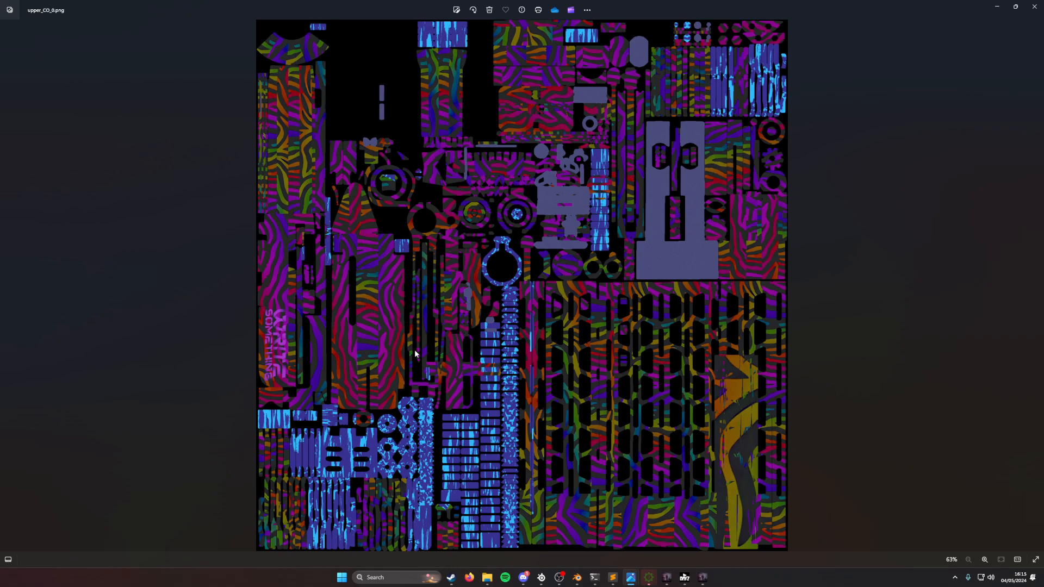
{"action": "scroll", "coordinate": [233, 326], "scroll_direction": "up", "scroll_amount": 5}
{"action": "middle_click_drag", "start_coordinate": [232, 326], "coordinate": [354, 324]}
{"action": "scroll", "coordinate": [105, 333], "scroll_direction": "up", "scroll_amount": 4}
{"action": "middle_click_drag", "start_coordinate": [105, 333], "coordinate": [261, 312]}
{"action": "scroll", "coordinate": [121, 336], "scroll_direction": "up", "scroll_amount": 1}
{"action": "middle_click_drag", "start_coordinate": [121, 336], "coordinate": [266, 312]}
Step: Switch to DayZ and fly the camera back and along the rifle to view the decal from a distance
{"action": "key", "text": "alt+Tab"}
{"action": "key", "text": "alt+Tab"}
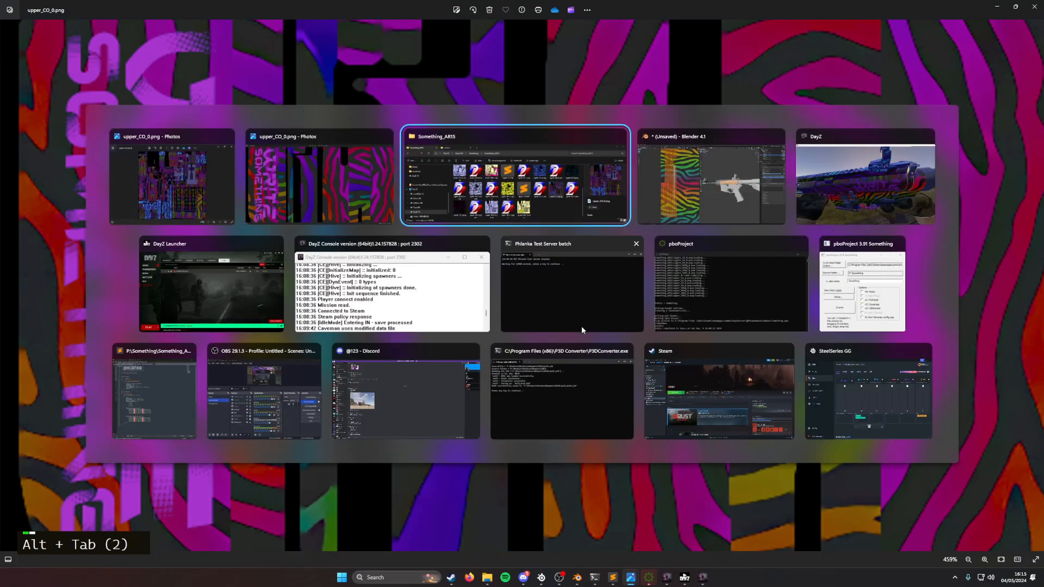
{"action": "key", "text": "alt+Tab"}
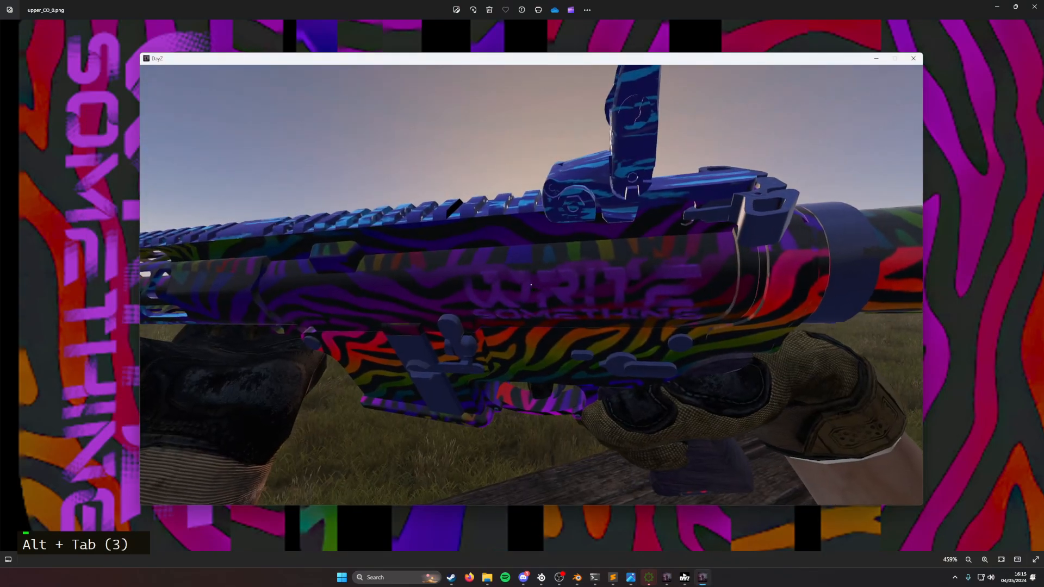
{"action": "key", "text": "s"}
{"action": "scroll", "coordinate": [531, 284], "scroll_direction": "down", "scroll_amount": 1}
{"action": "key", "text": "s"}
{"action": "key", "text": "s"}
{"action": "key", "text": "s"}
{"action": "key", "text": "s"}
{"action": "key", "text": "s"}
{"action": "key", "text": "s"}
{"action": "key", "text": "s"}
{"action": "key", "text": "s"}
{"action": "key", "text": "s"}
{"action": "key", "text": "s"}
{"action": "key", "text": "s"}
{"action": "key", "text": "s"}
{"action": "key", "text": "s"}
{"action": "key", "text": "s"}
{"action": "key", "text": "s"}
{"action": "key", "text": "s"}
{"action": "key", "text": "s"}
{"action": "key", "text": "s"}
{"action": "key", "text": "s"}
{"action": "key", "text": "s"}
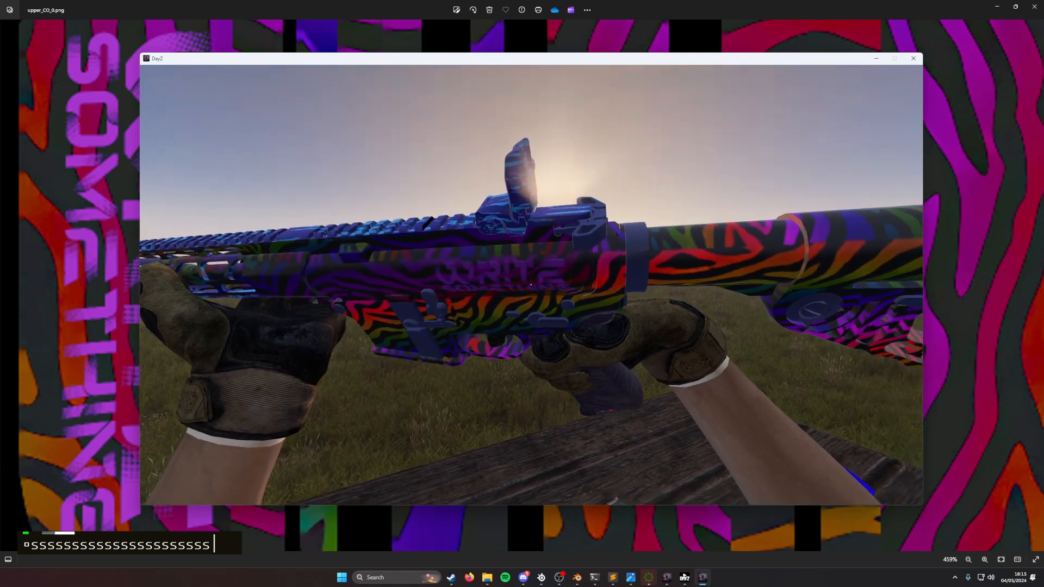
{"action": "key", "text": "a"}
{"action": "key", "text": "a"}
{"action": "key", "text": "a"}
{"action": "key", "text": "a"}
{"action": "key", "text": "a"}
{"action": "key", "text": "a"}
{"action": "key", "text": "a"}
{"action": "key", "text": "a"}
{"action": "key", "text": "a"}
{"action": "key", "text": "a"}
{"action": "key", "text": "a"}
{"action": "key", "text": "a"}
{"action": "key", "text": "a"}
{"action": "key", "text": "a"}
{"action": "key", "text": "a"}
{"action": "key", "text": "a"}
{"action": "key", "text": "a"}
{"action": "key", "text": "a"}
{"action": "key", "text": "a"}
{"action": "key", "text": "a"}
{"action": "key", "text": "a"}
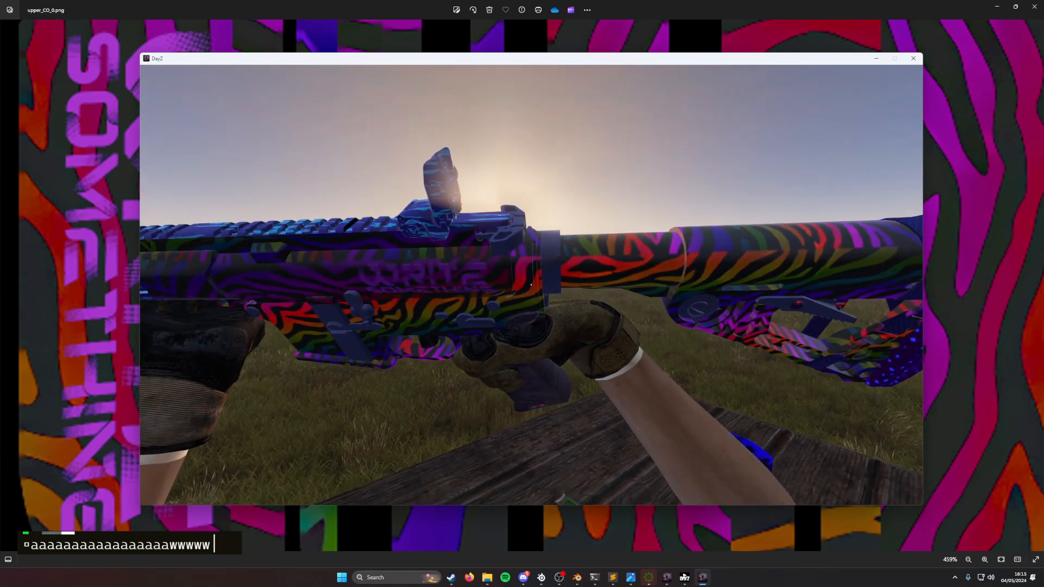
{"action": "key", "text": "w"}
{"action": "key", "text": "w"}
{"action": "key", "text": "w"}
{"action": "key", "text": "w"}
{"action": "key", "text": "w"}
{"action": "key", "text": "d"}
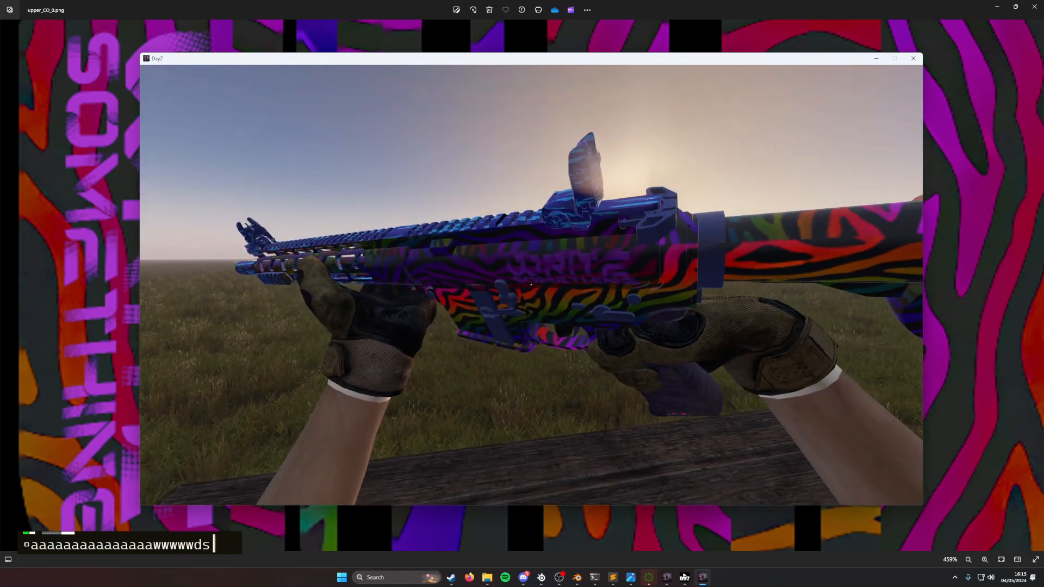
Step: Switch from DayZ to the OBS window
{"action": "key", "text": "alt+Tab"}
{"action": "key", "text": "alt+Tab"}
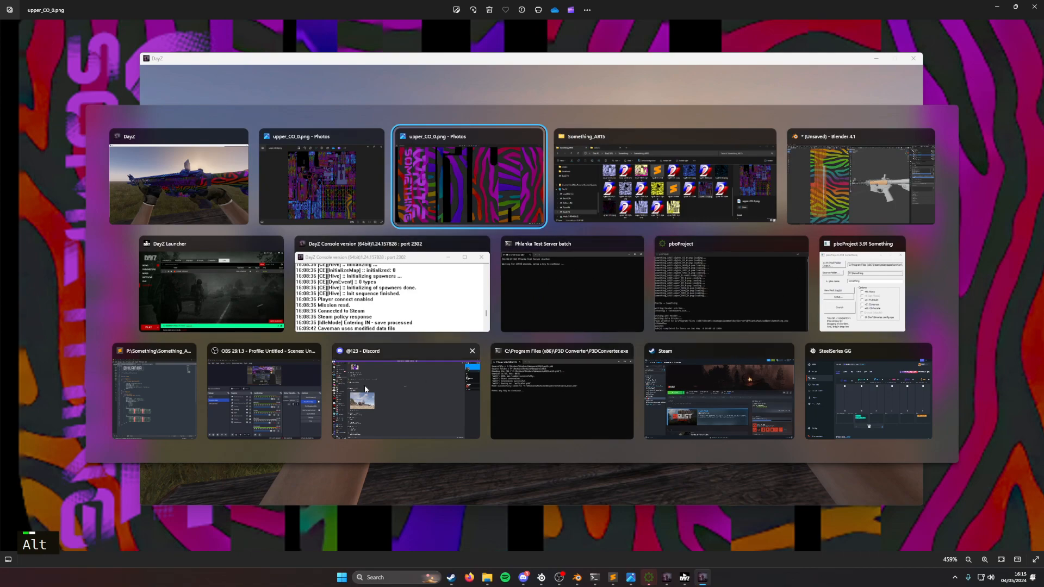
{"action": "left_click", "coordinate": [264, 378], "text": "alt"}
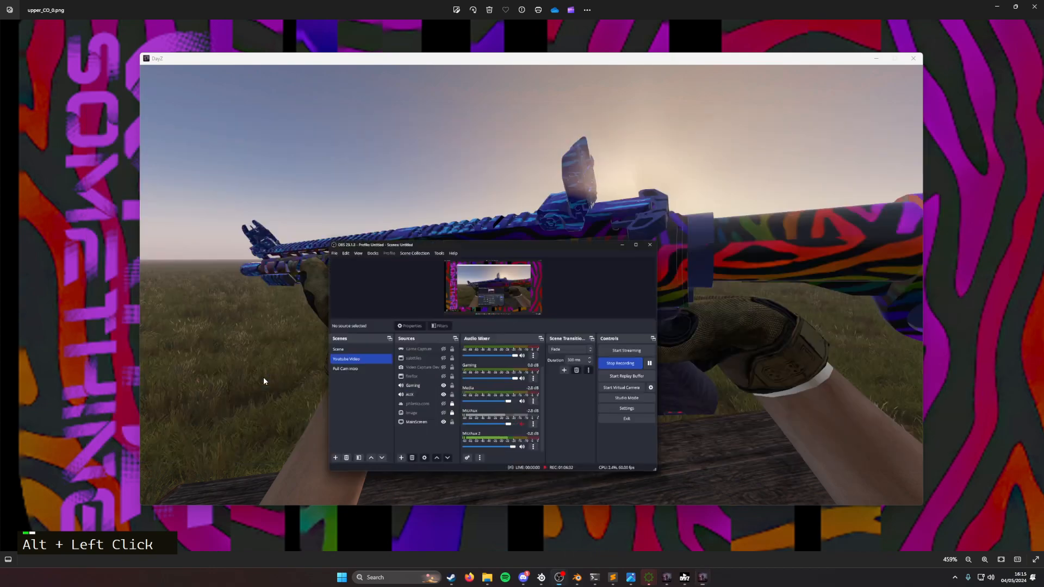